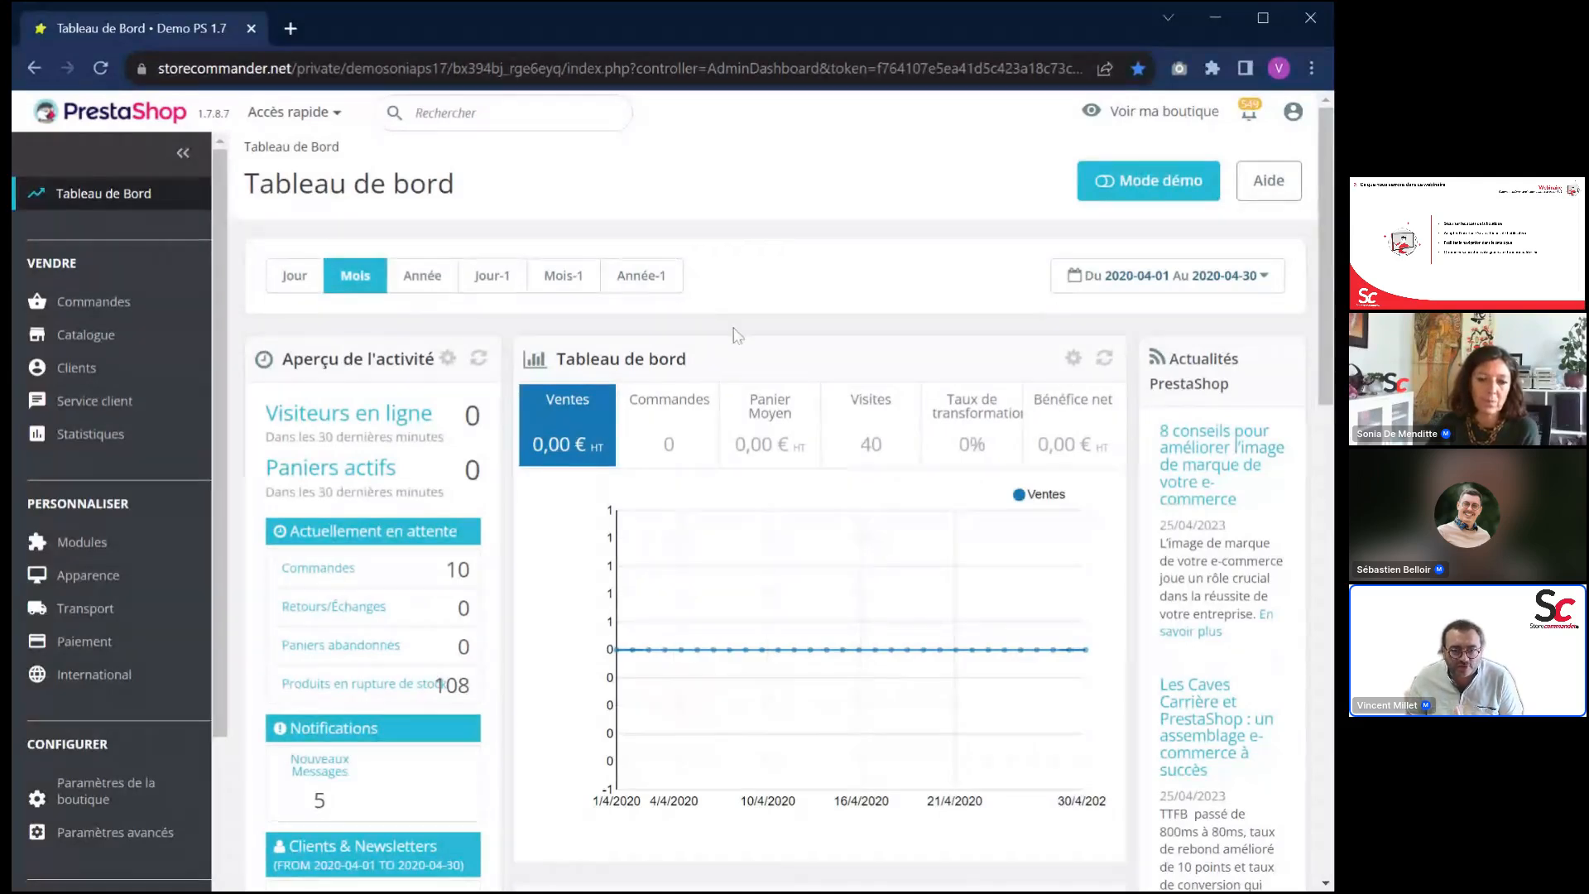
# Open the employee management page under the advanced settings and display its list of profiles
pyautogui.scroll(-3, 199, 431)
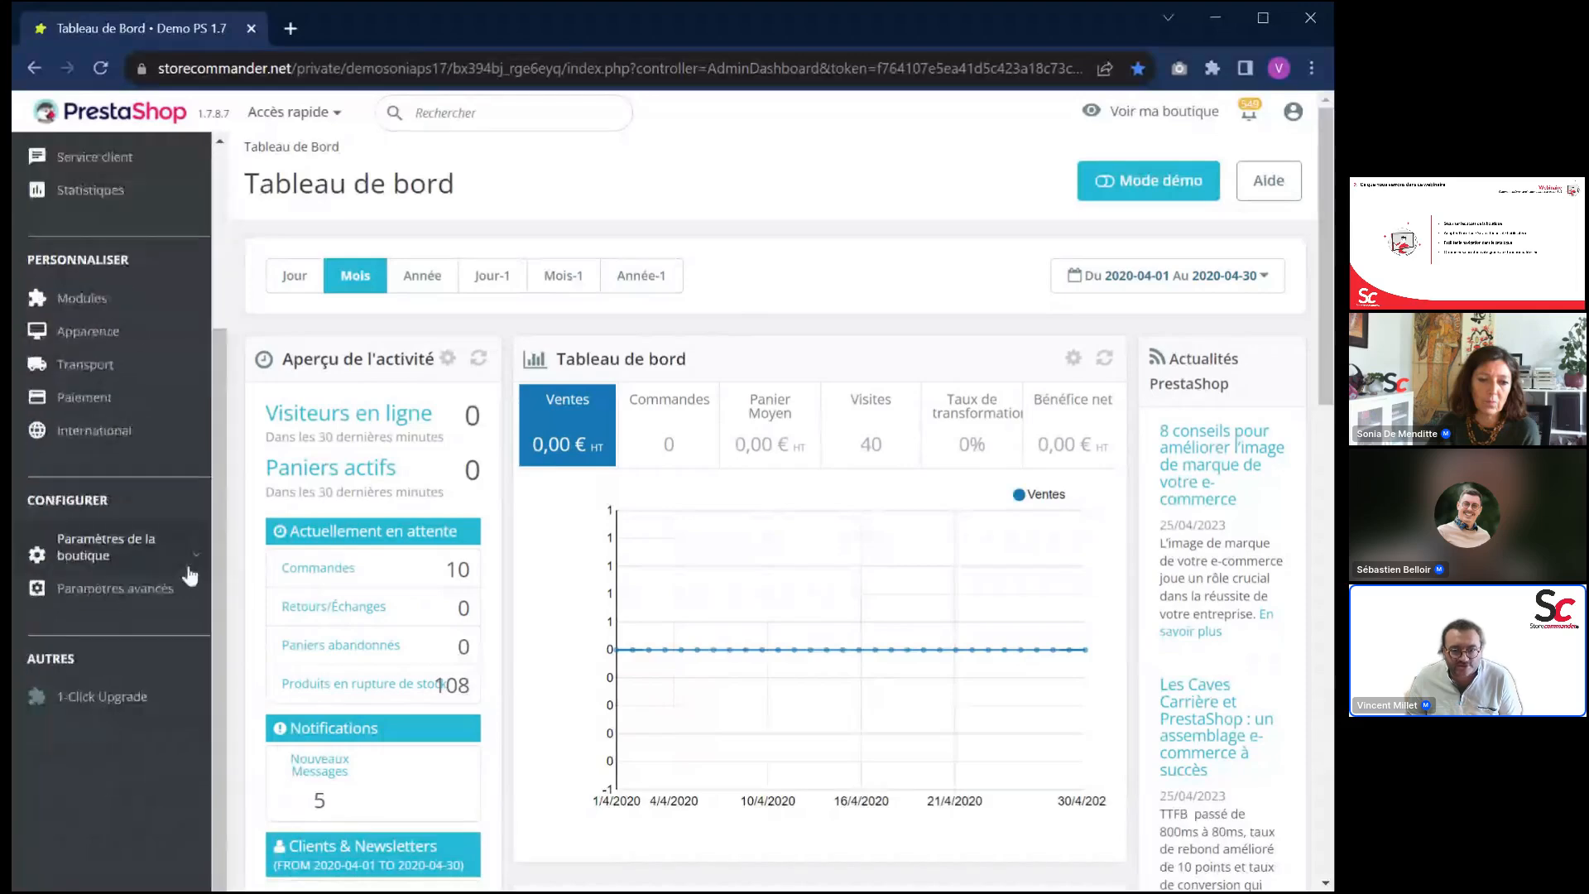
pyautogui.click(196, 594)
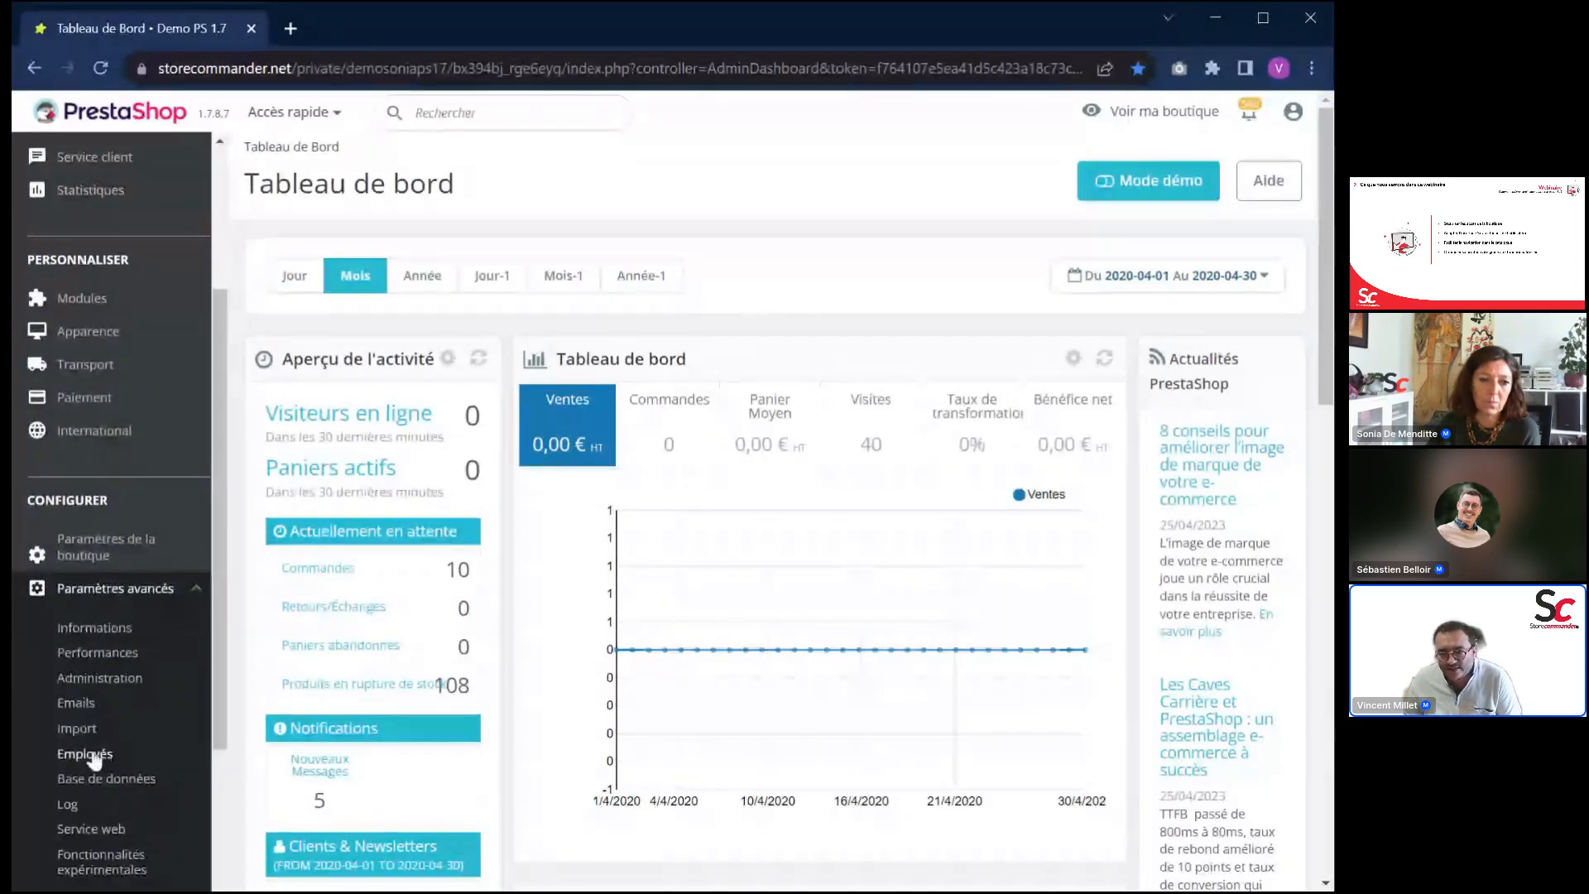
pyautogui.click(94, 754)
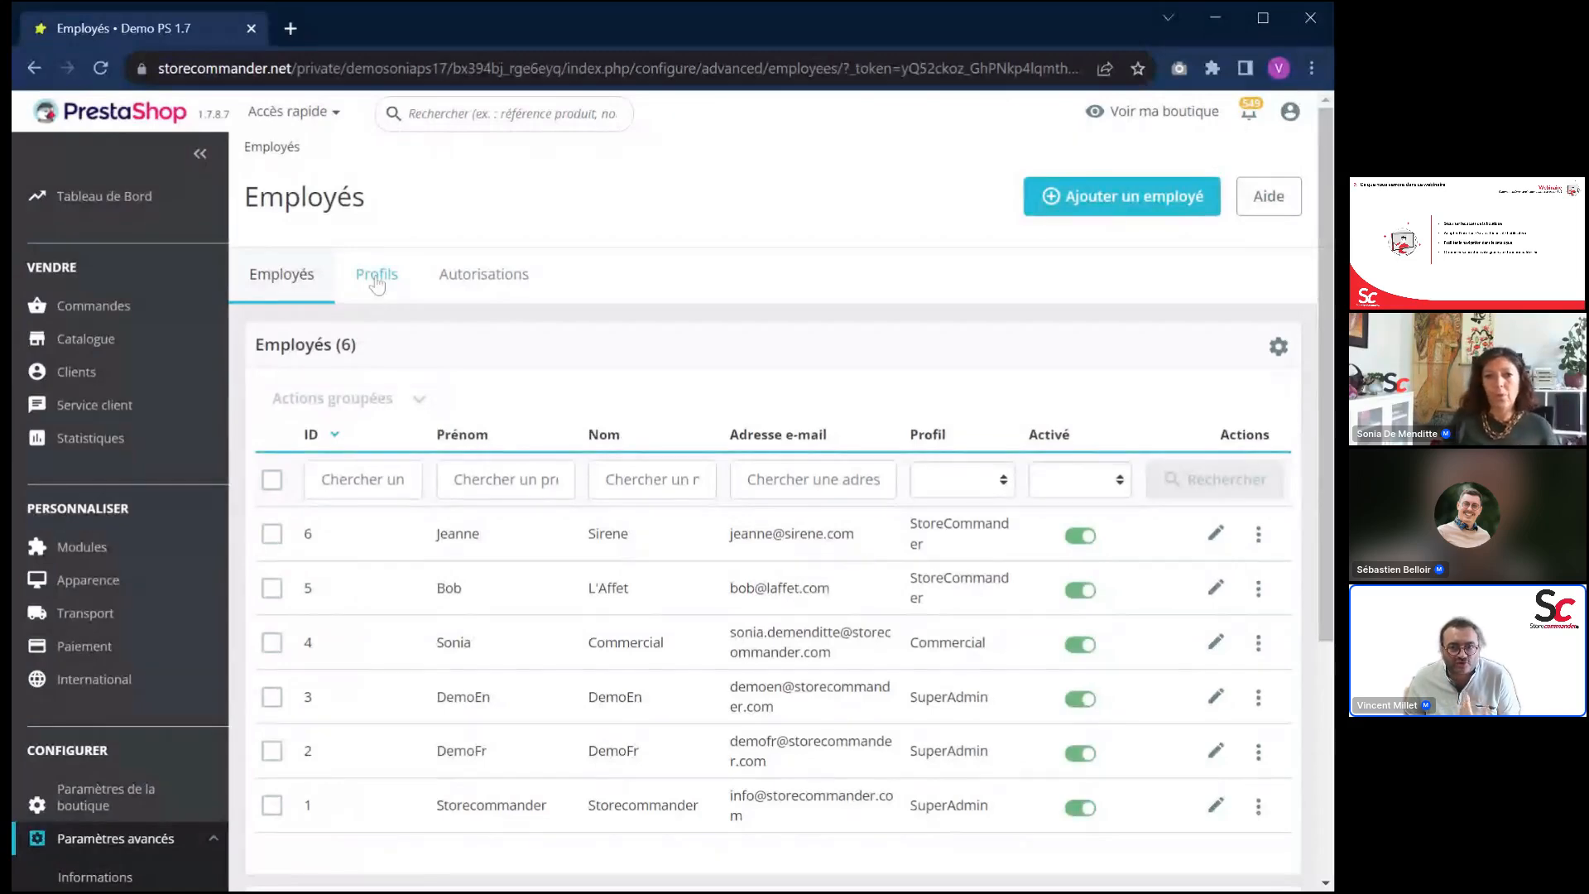
pyautogui.click(376, 281)
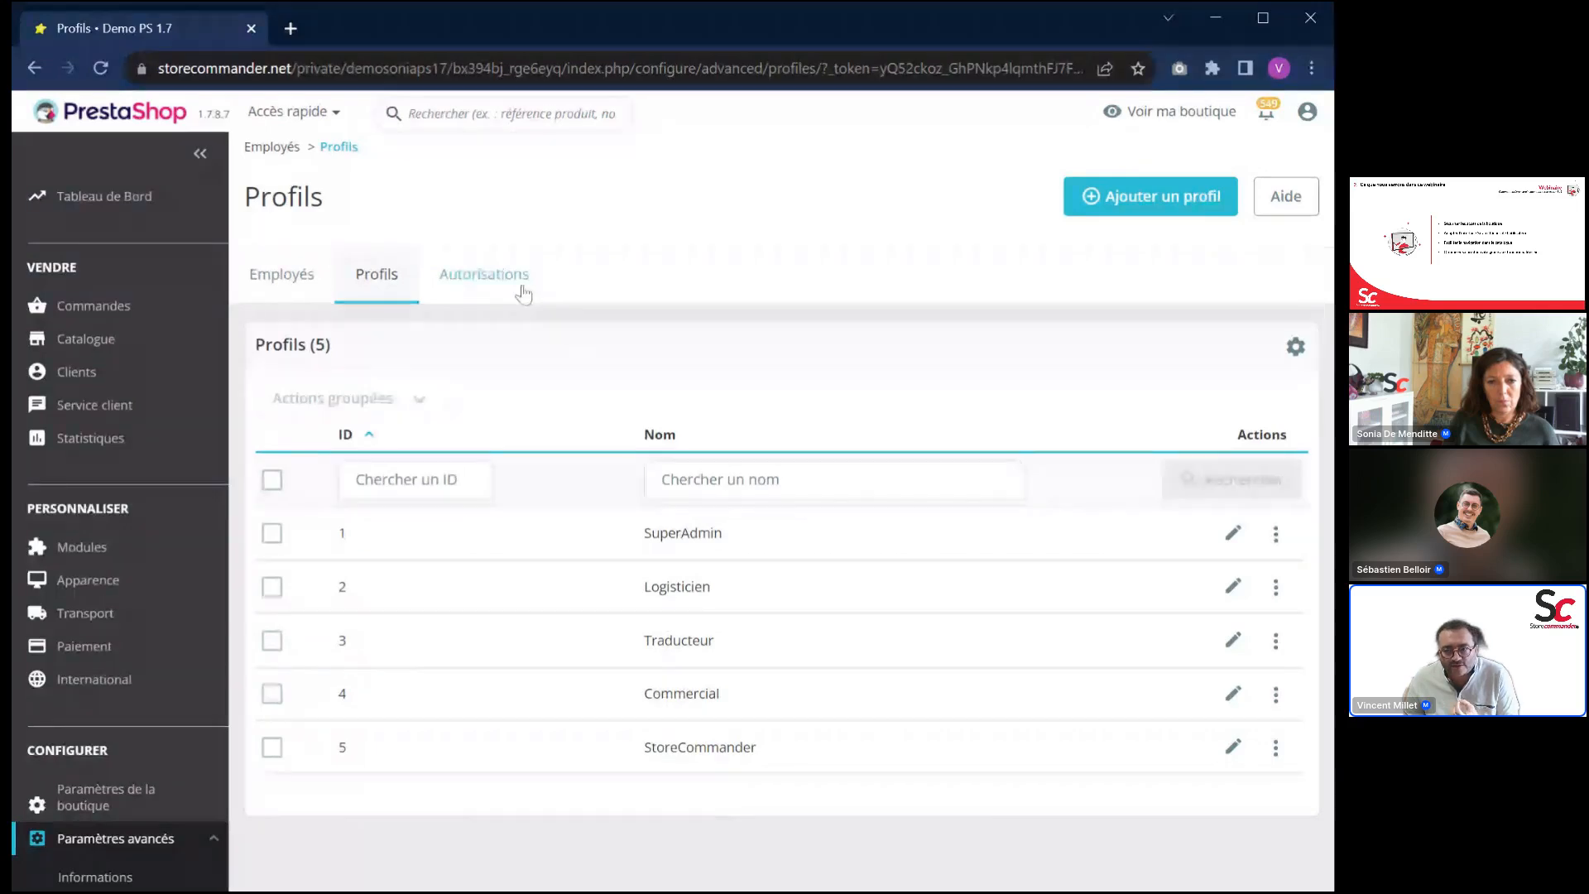
# Display the authorisations of the StoreCommander profile and collapse the main navigation to widen the permission tables
pyautogui.click(498, 274)
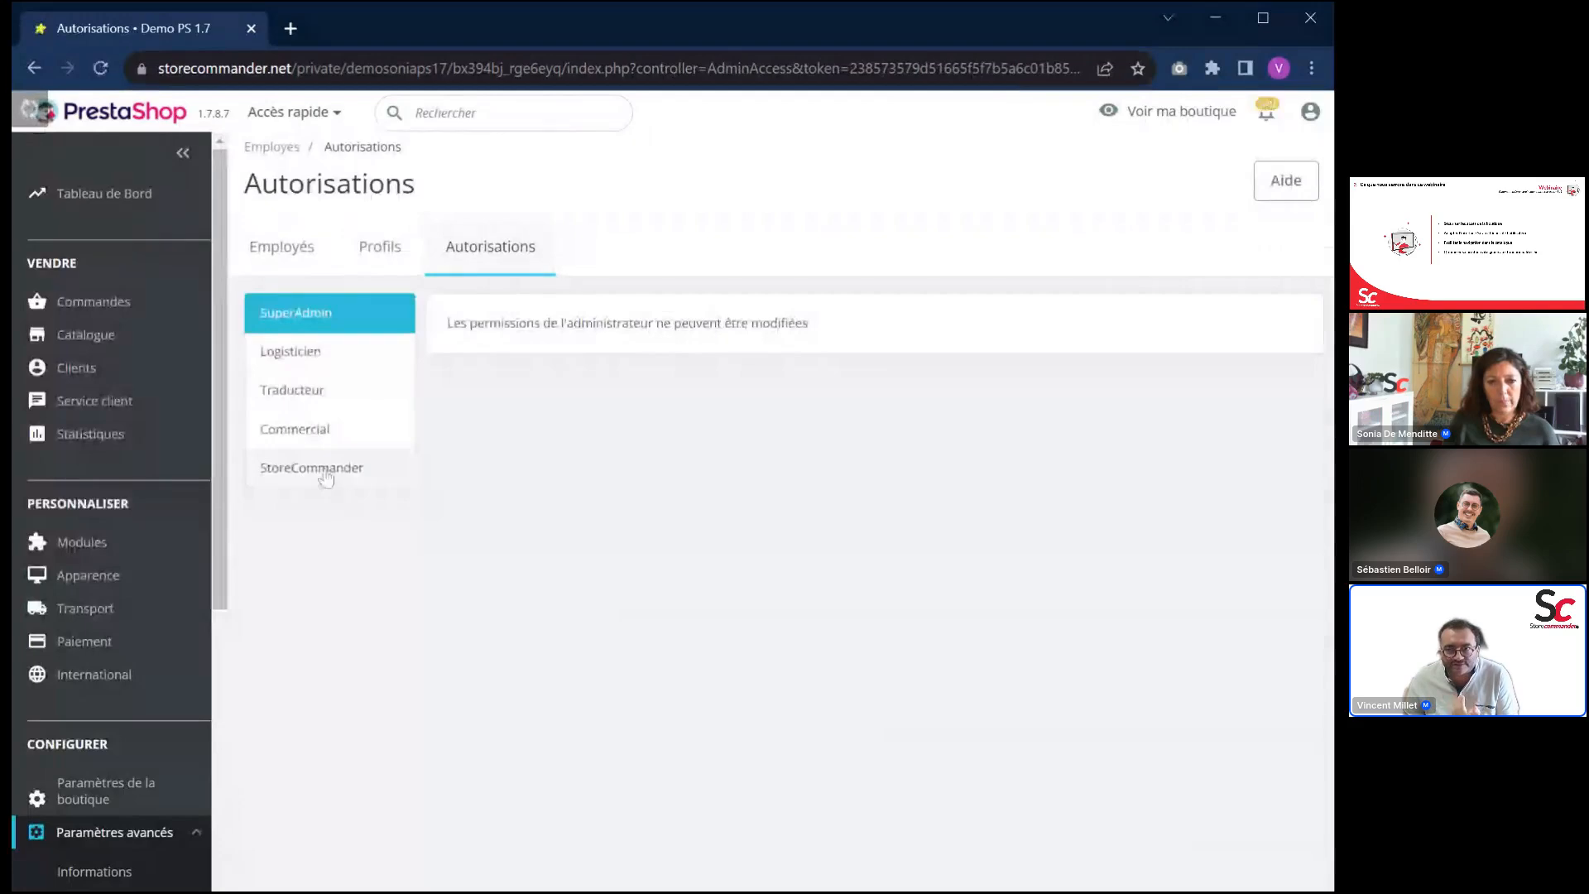
pyautogui.click(326, 472)
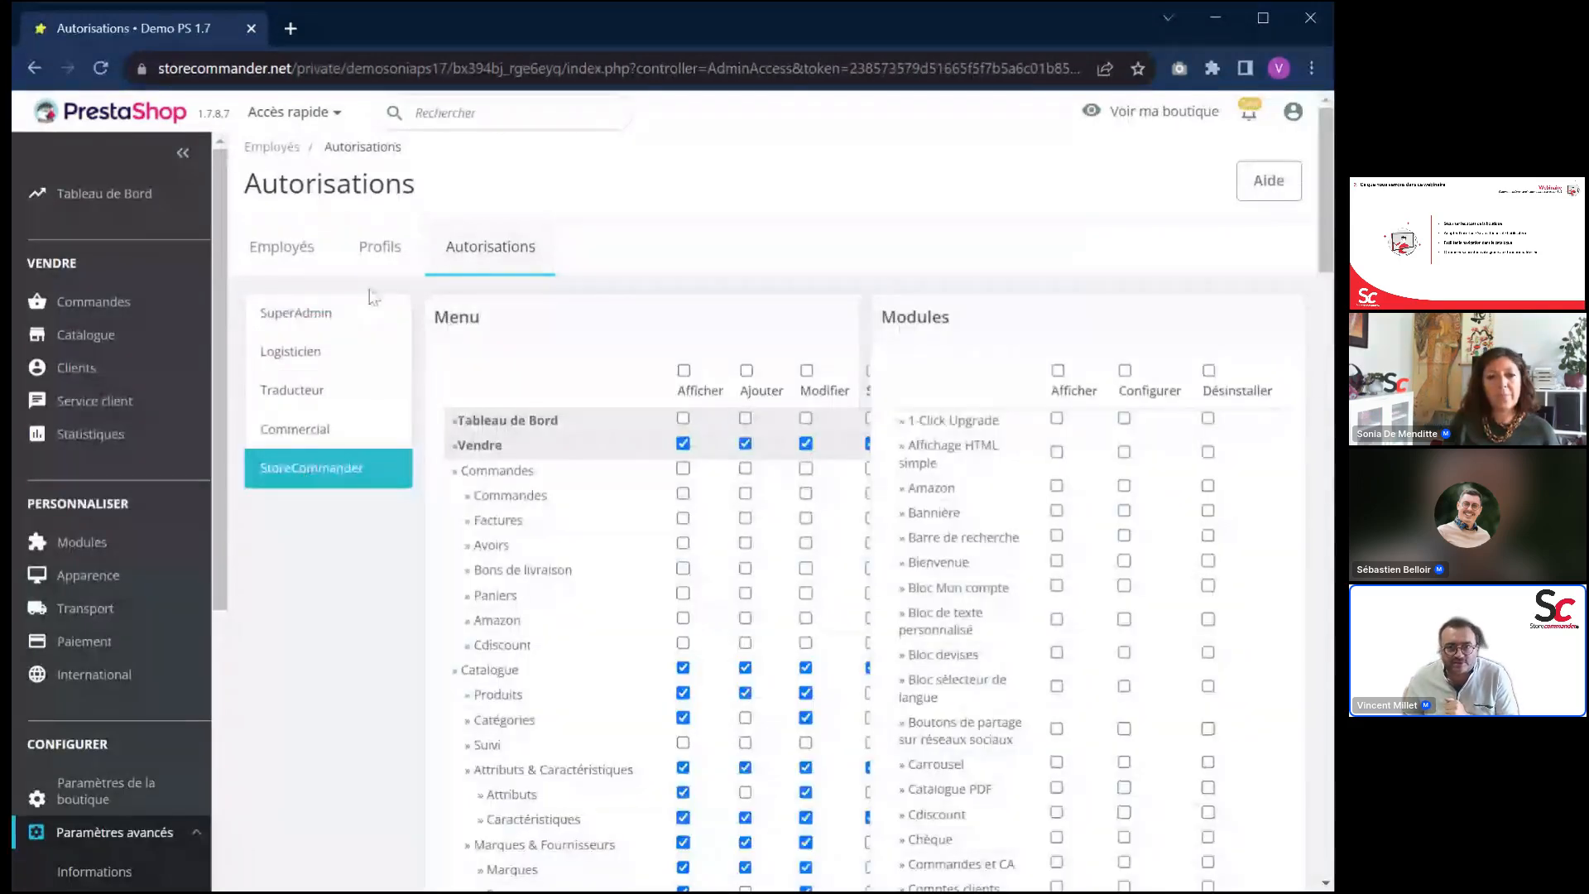
pyautogui.click(184, 157)
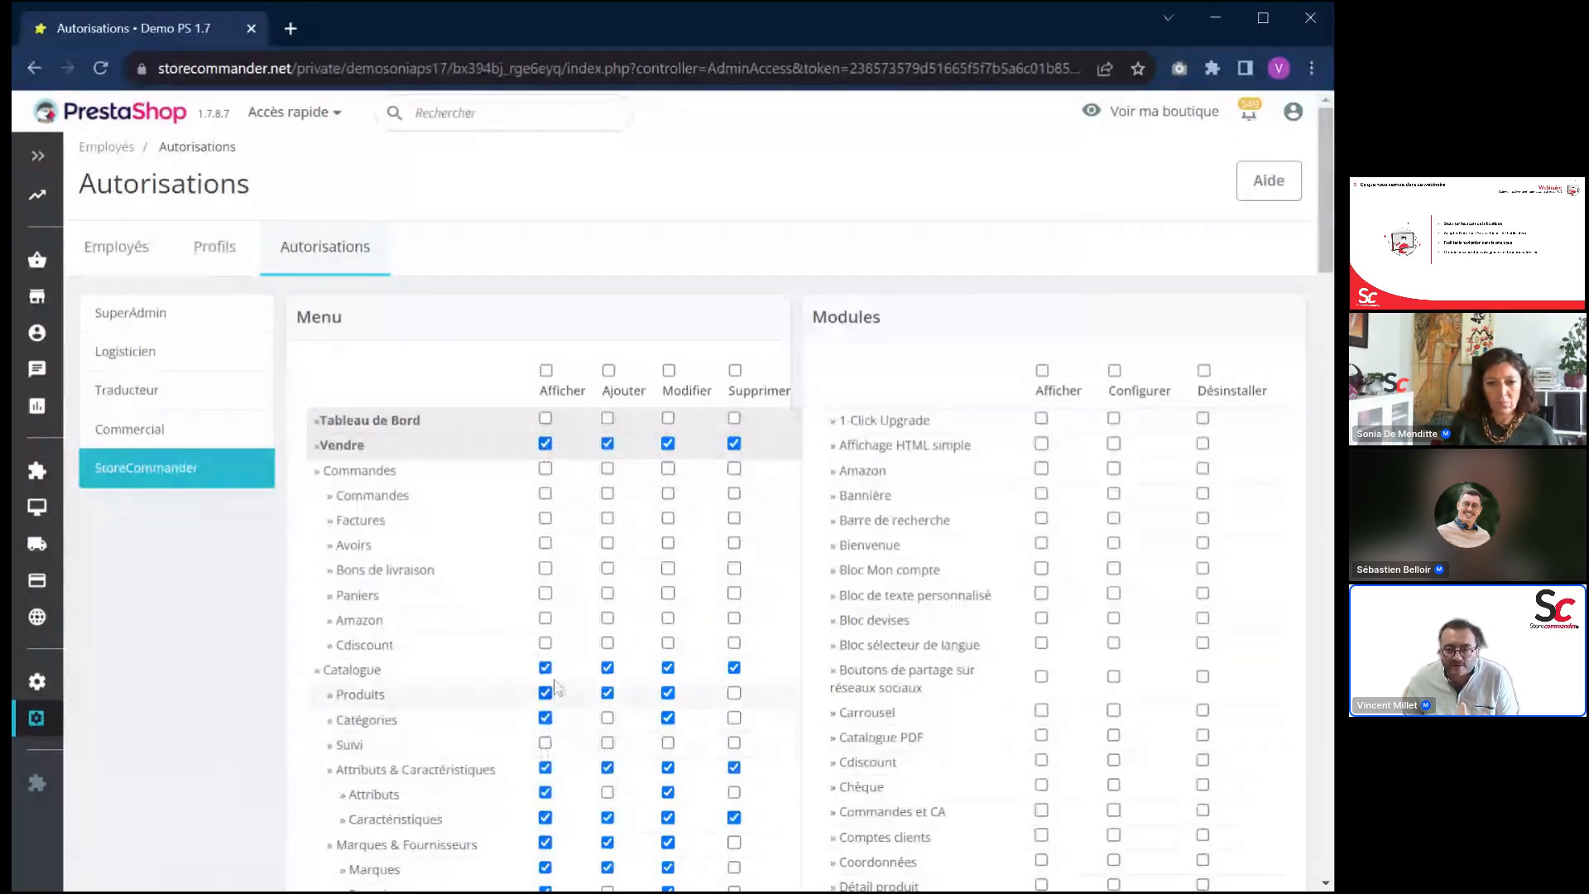
# Examine the menu and module permissions granted to the StoreCommander profile, from Catalogue through Personnaliser and the Store Commander installation module
pyautogui.scroll(-1, 505, 687)
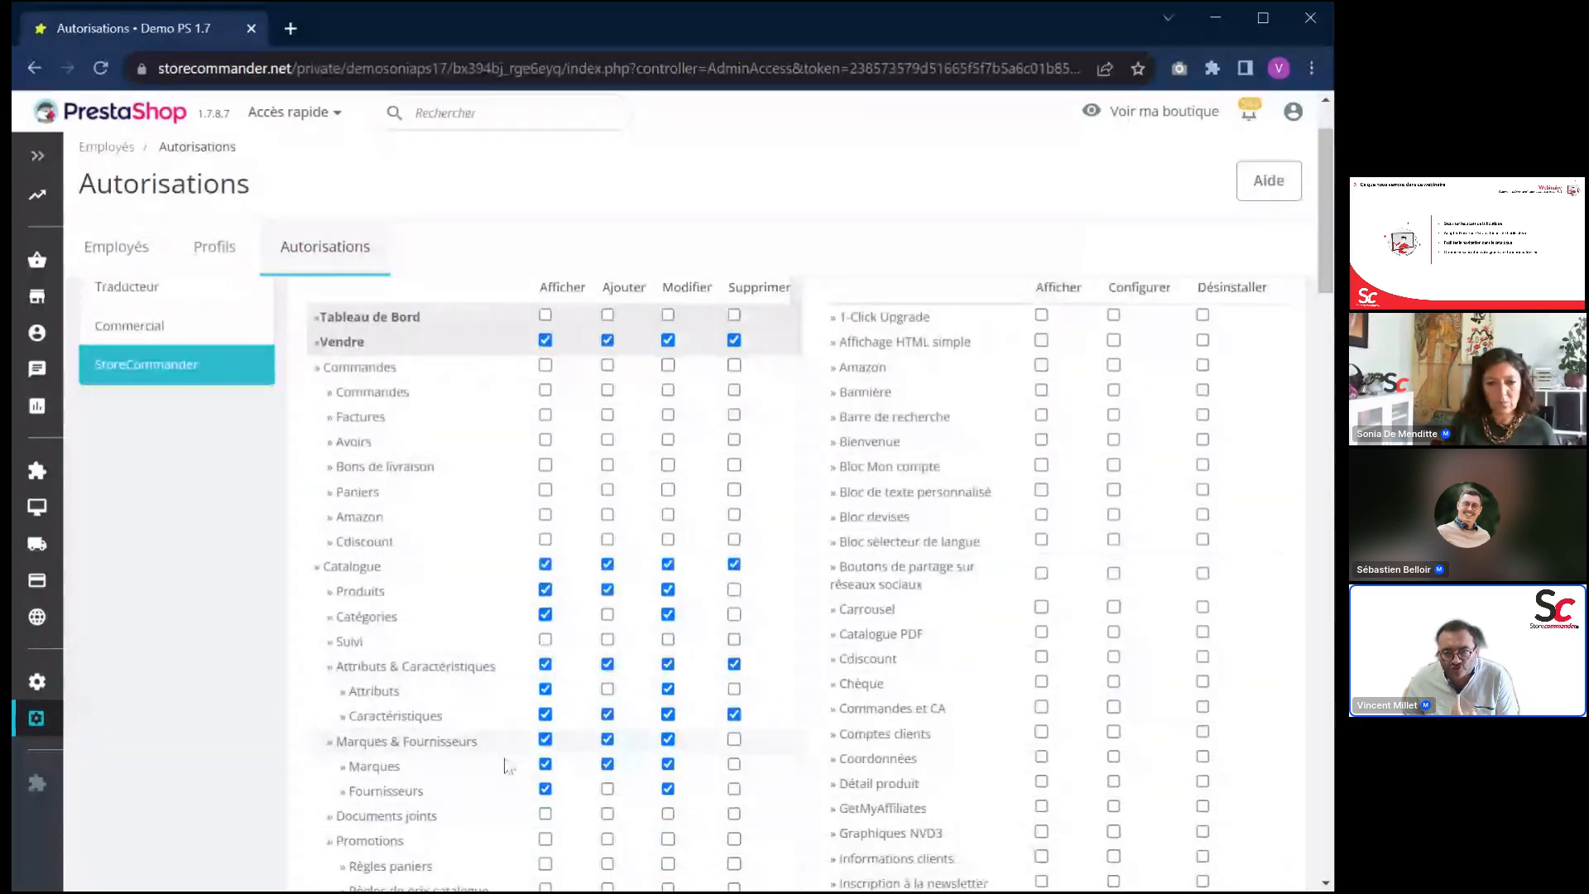
pyautogui.scroll(-7, 506, 765)
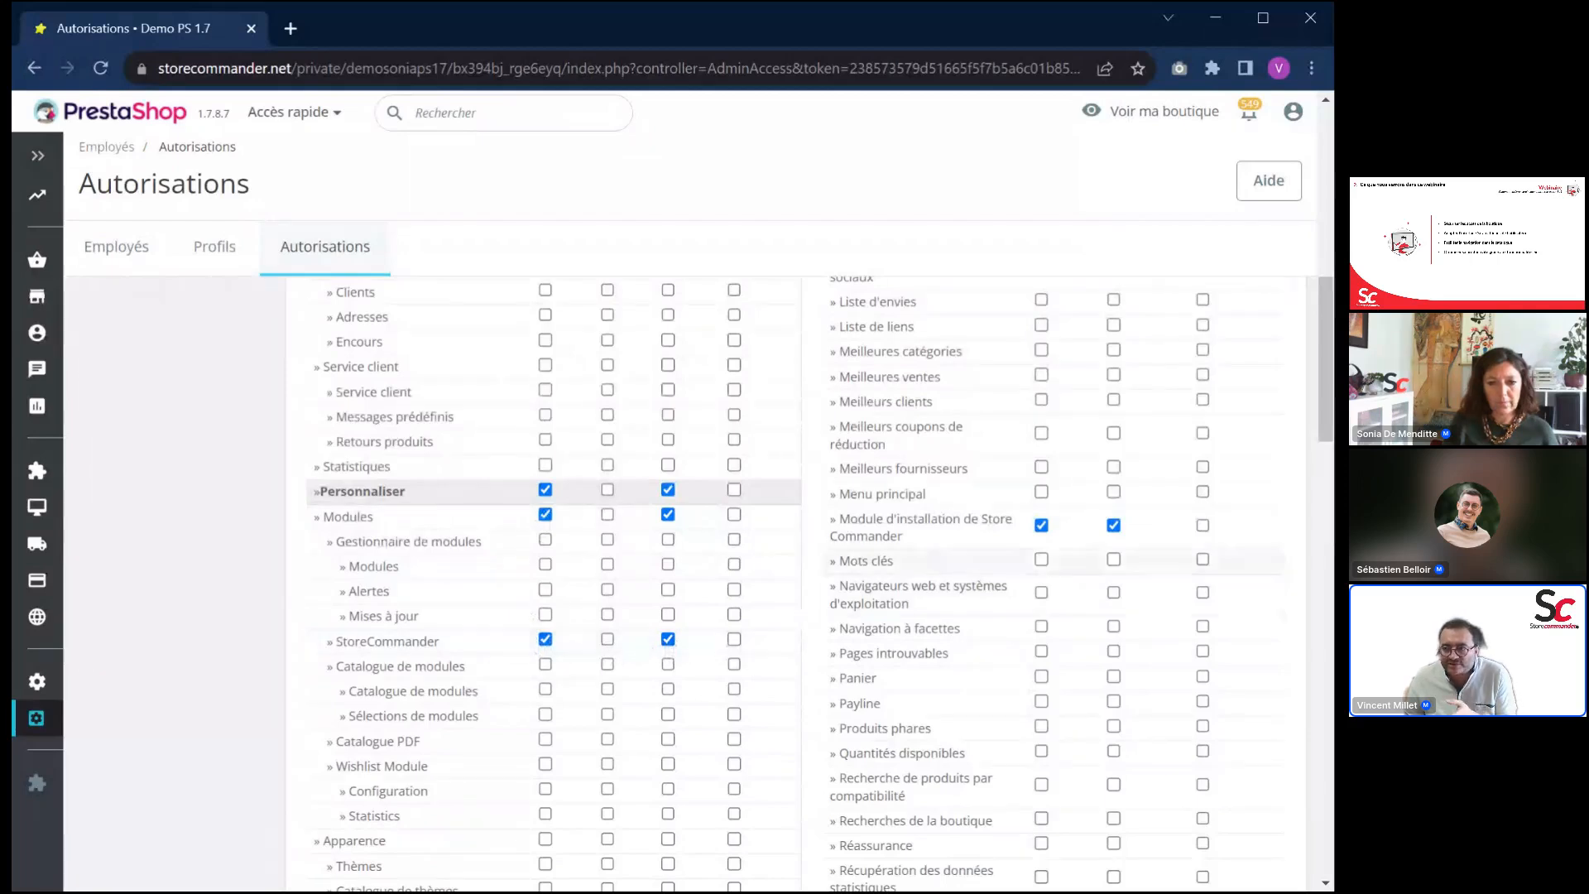
pyautogui.scroll(1, 1330, 330)
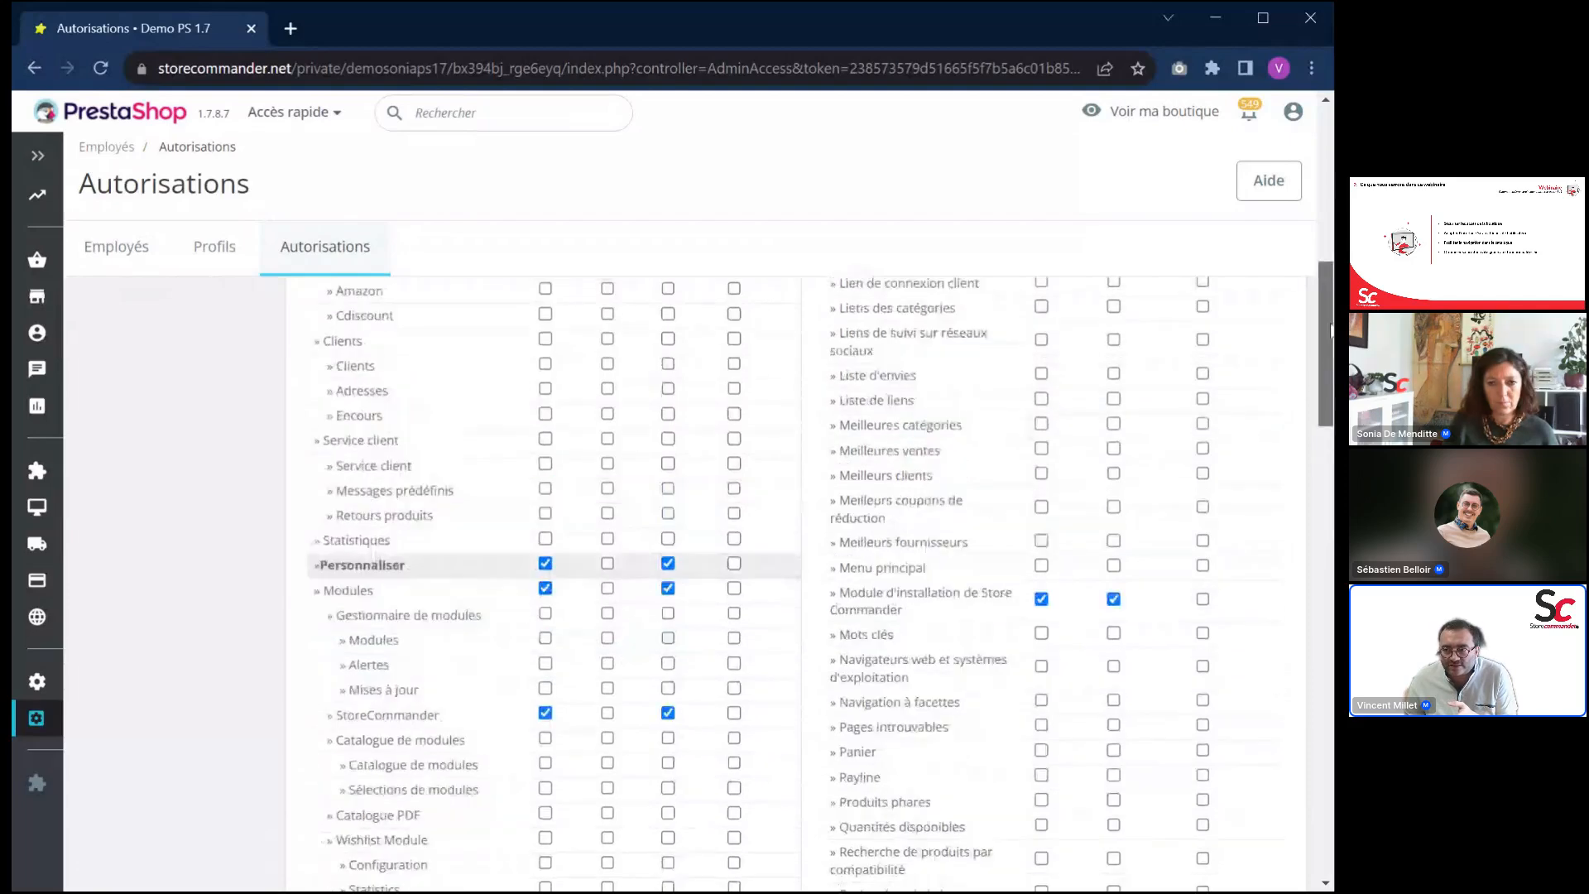
pyautogui.moveTo(1330, 331); pyautogui.dragTo(1330, 236)
pyautogui.scroll(3, 1189, 238)
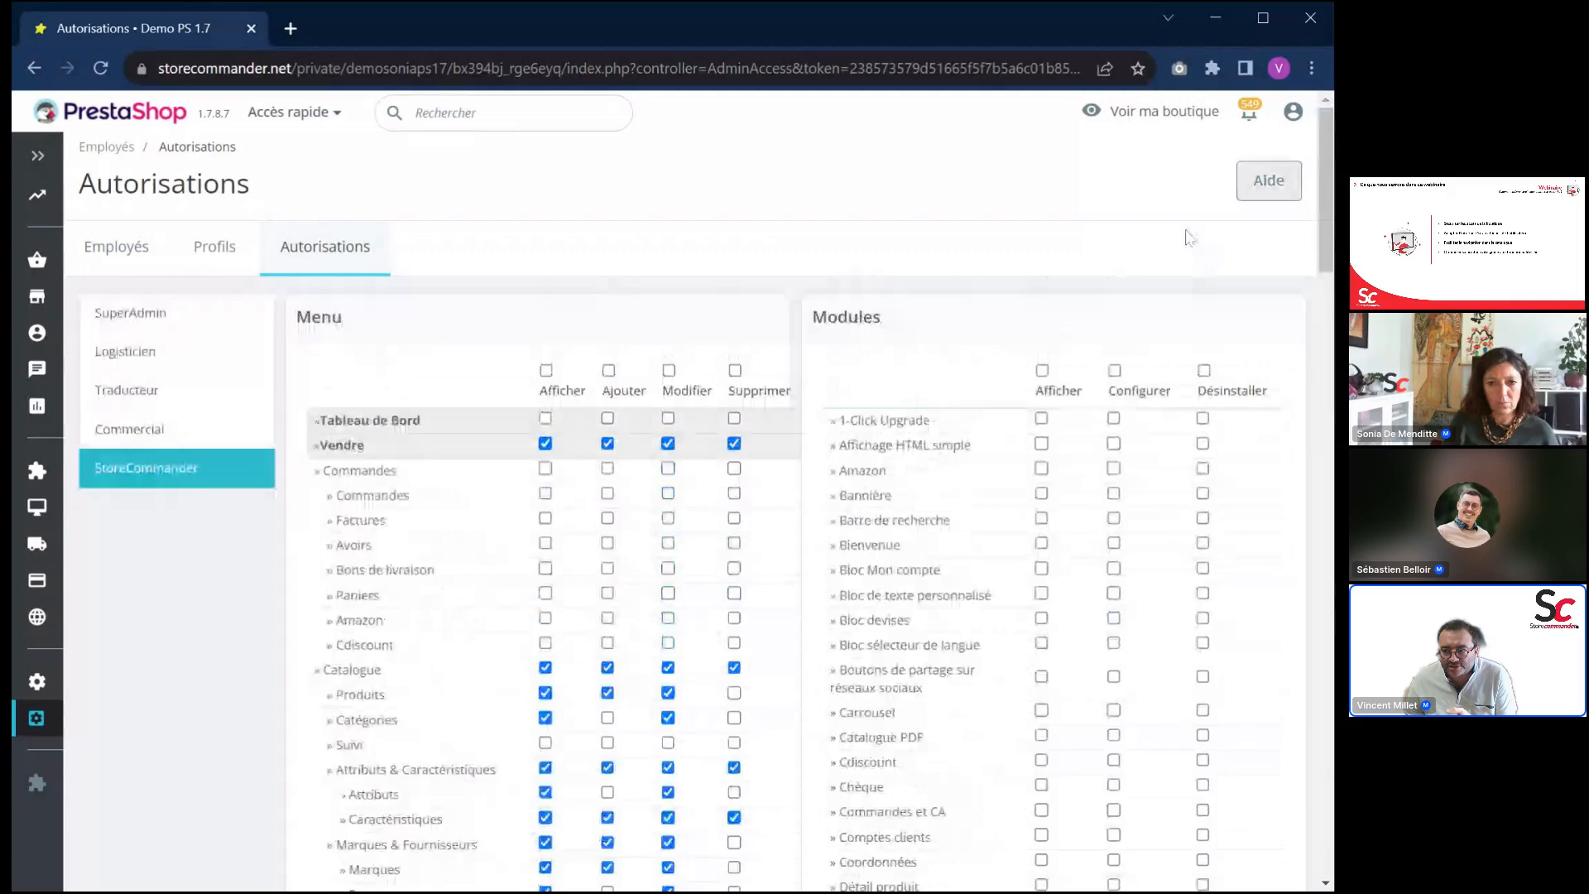
pyautogui.scroll(-15, 914, 538)
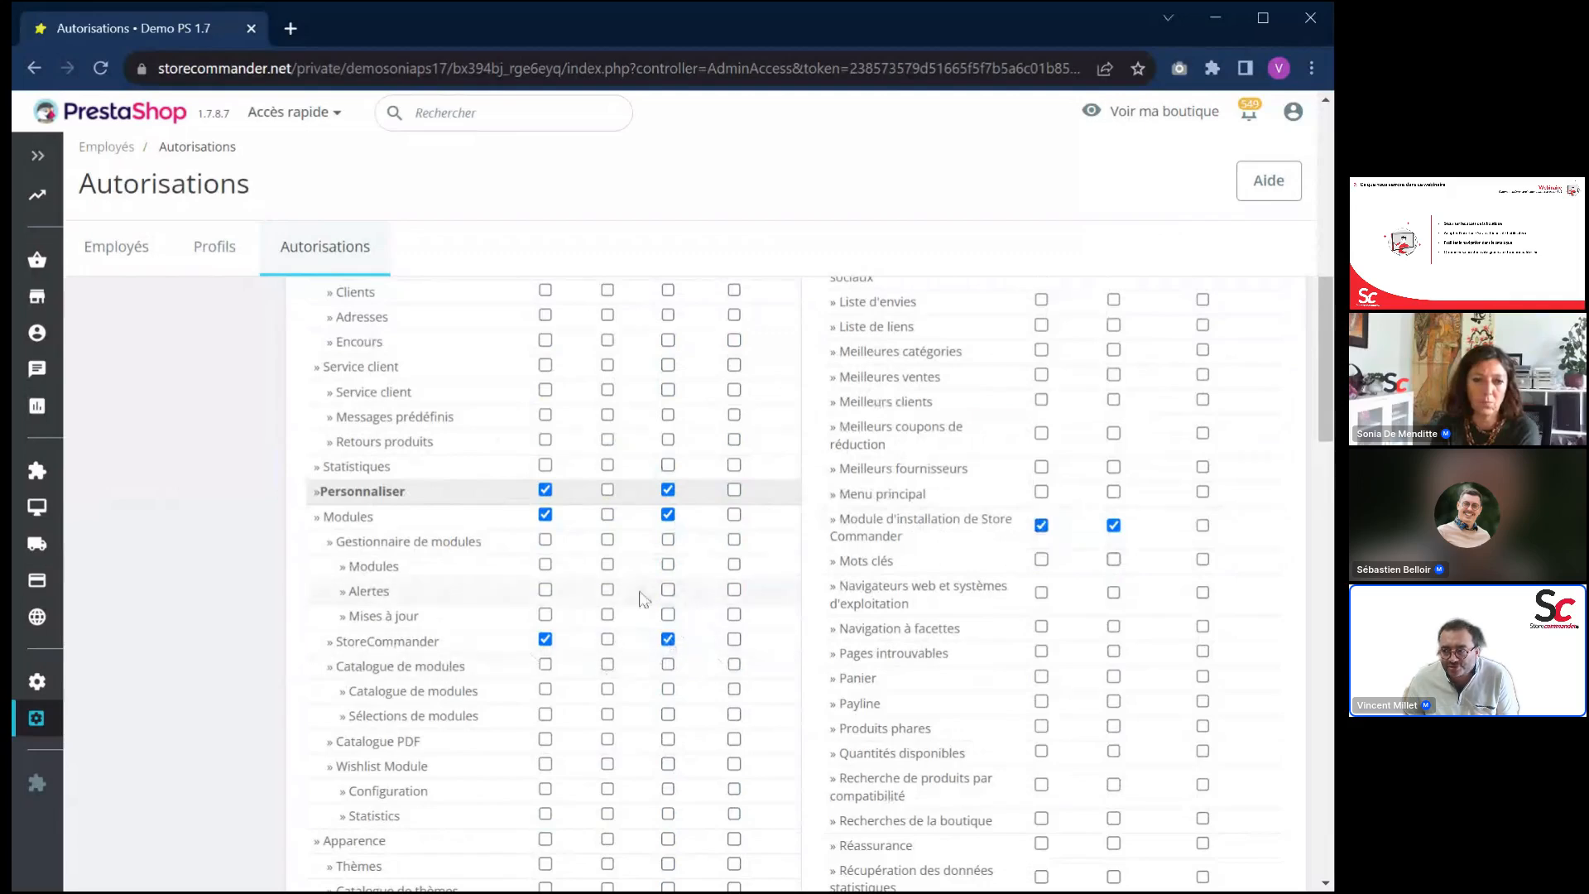
pyautogui.moveTo(1321, 324); pyautogui.dragTo(1322, 180)
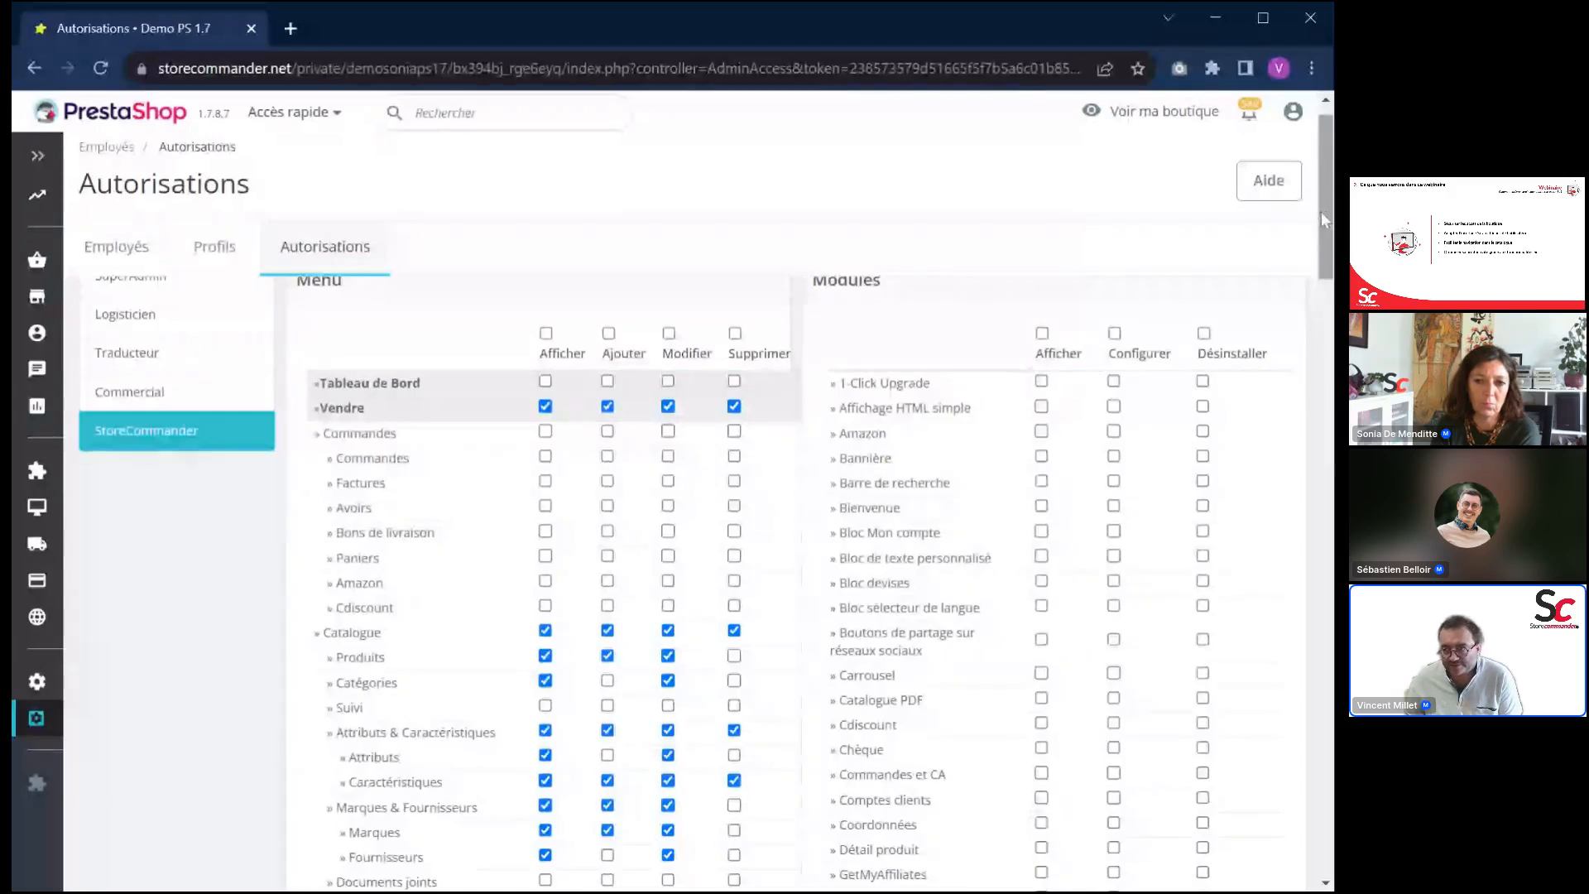
pyautogui.moveTo(1320, 212); pyautogui.dragTo(1327, 455)
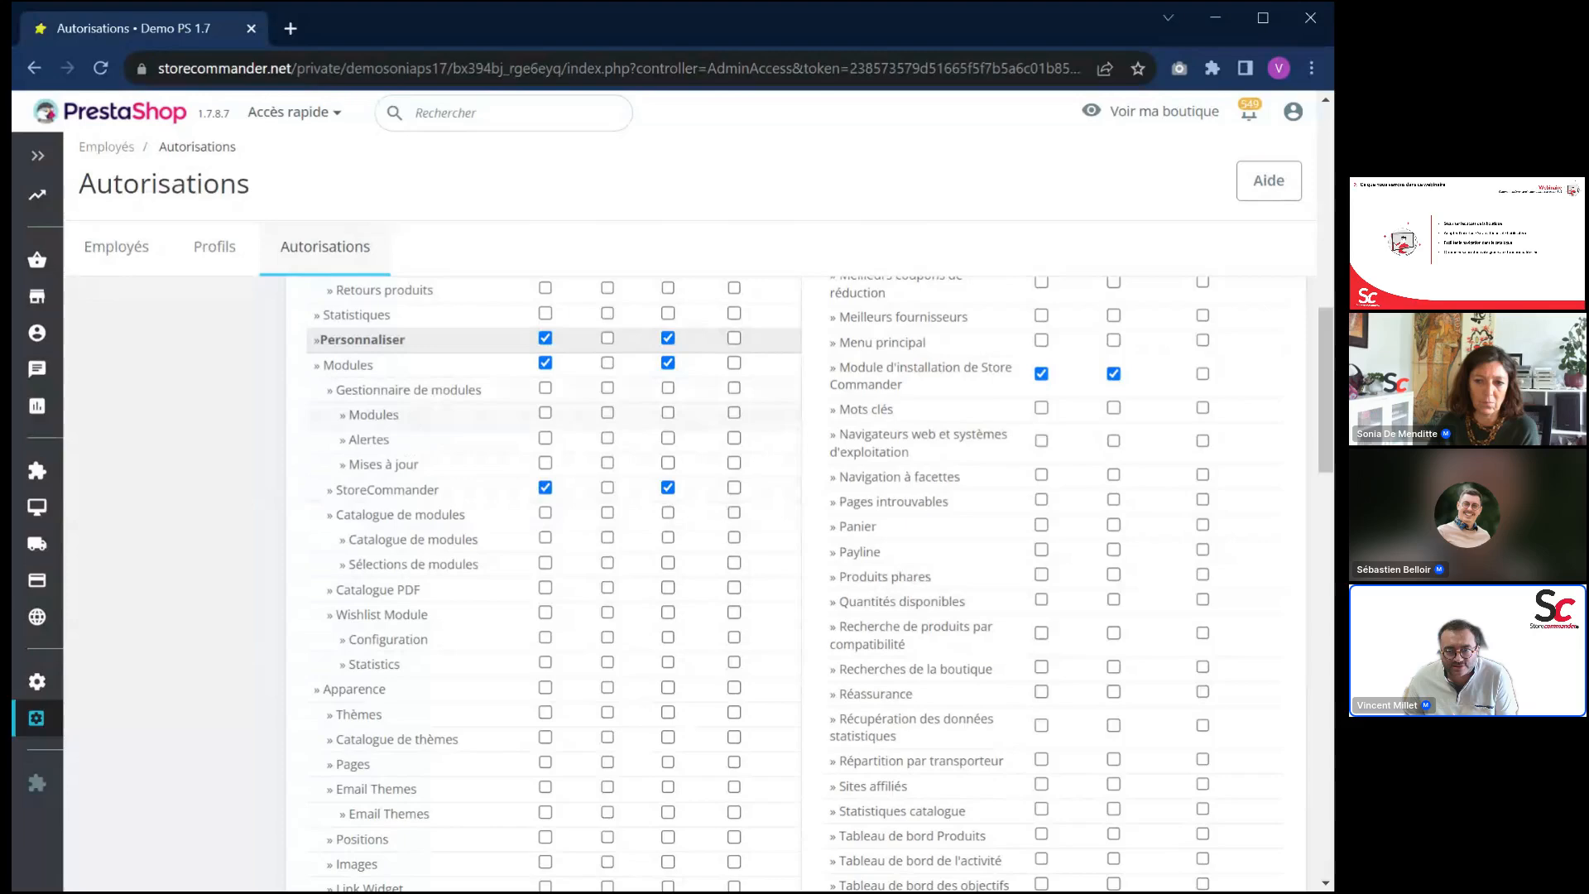
# Return to the employee list and switch to the Store Commander window
pyautogui.click(123, 253)
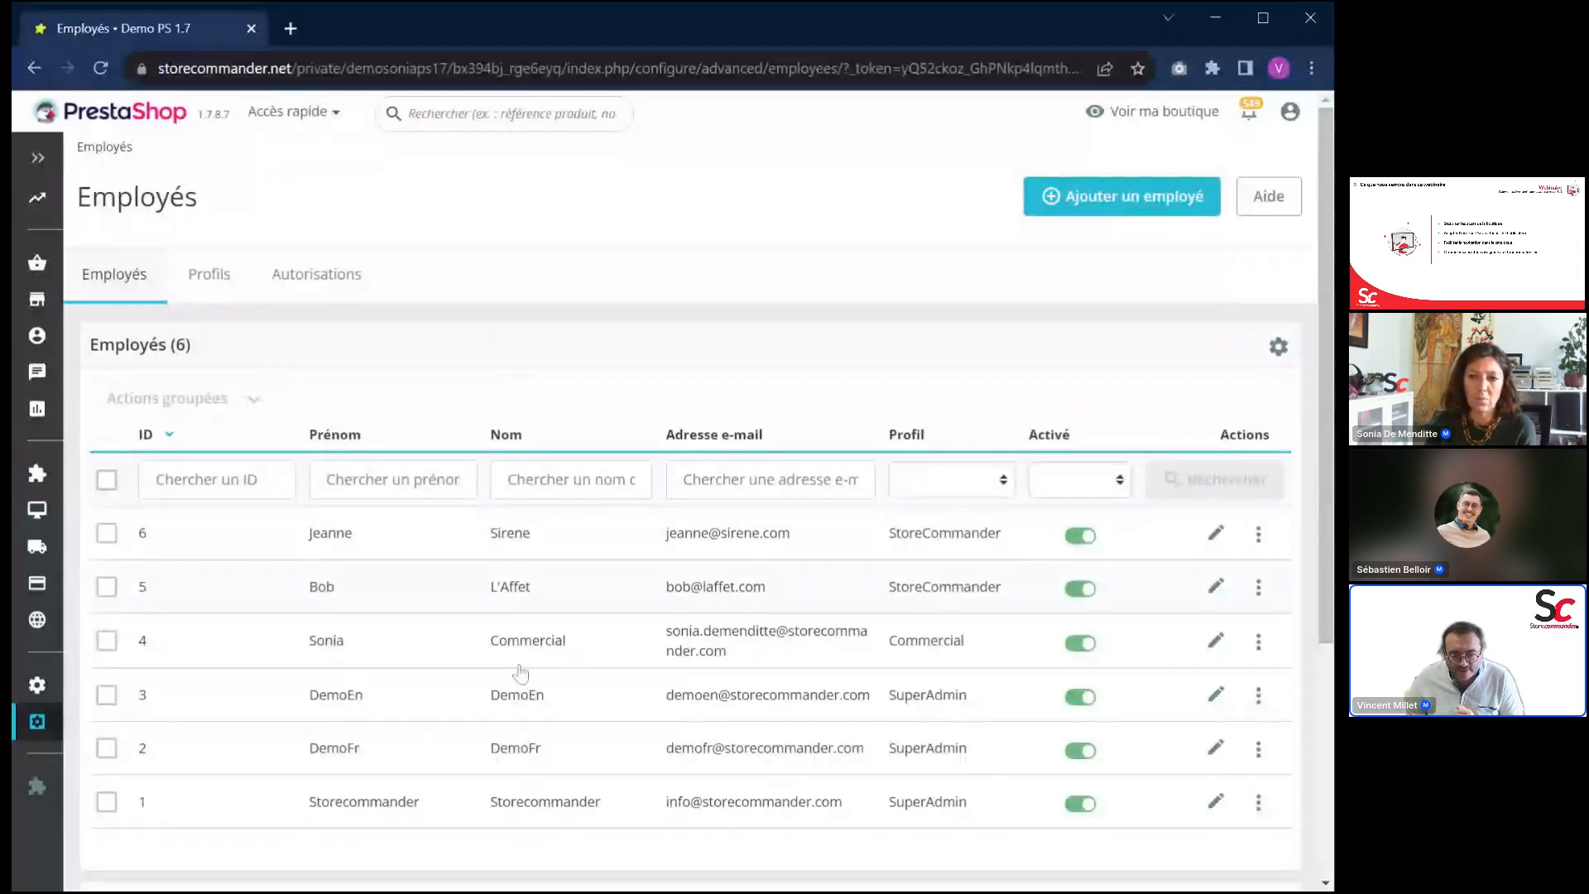
pyautogui.hotkey('alt', 'Tab')
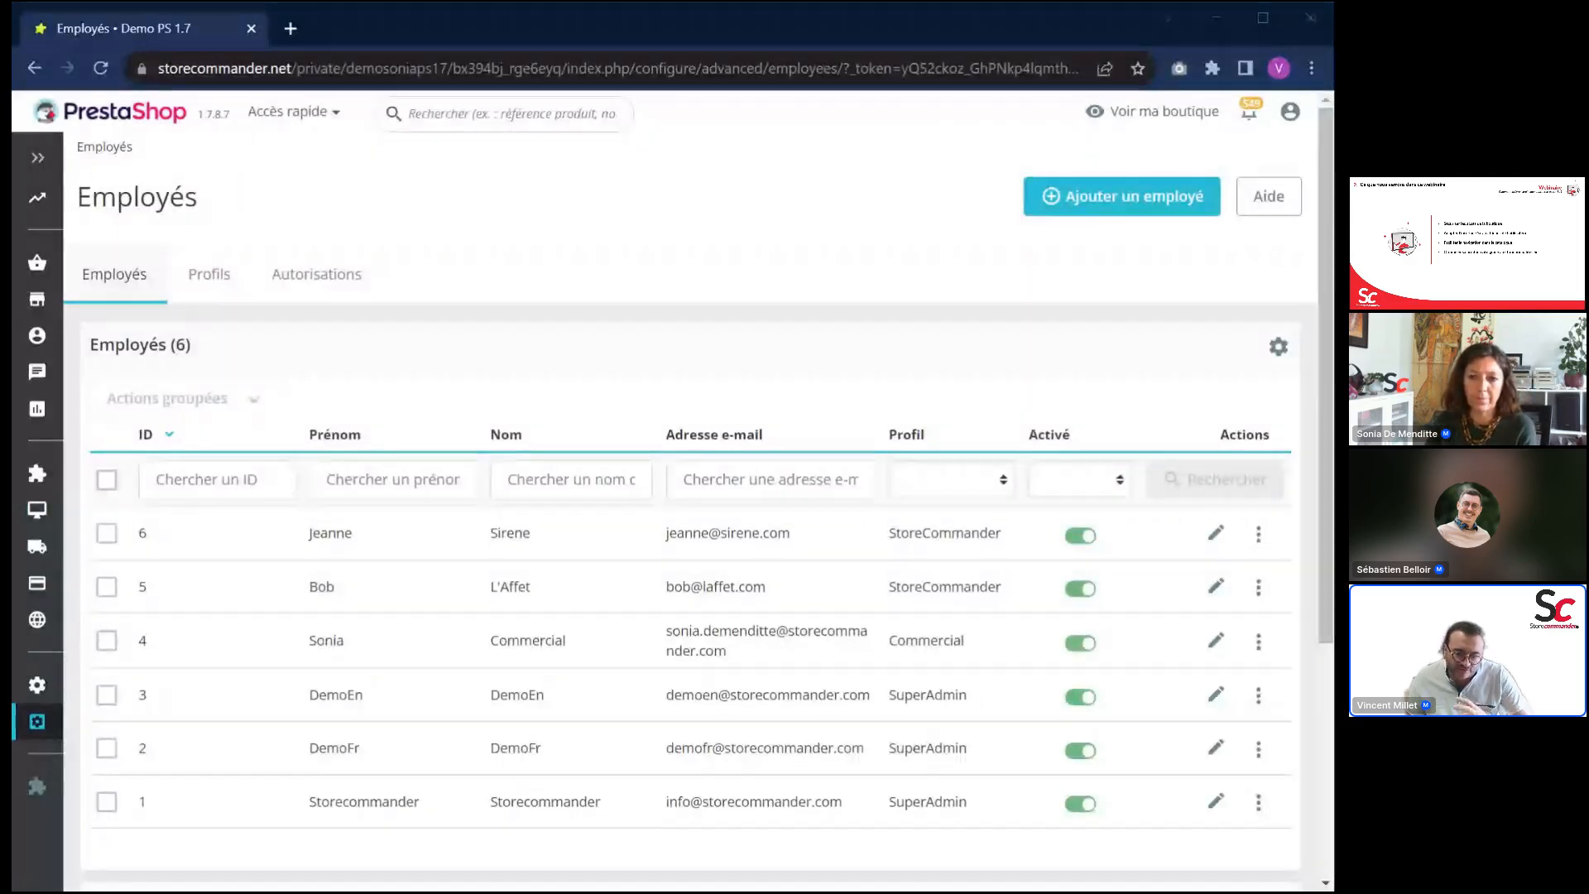
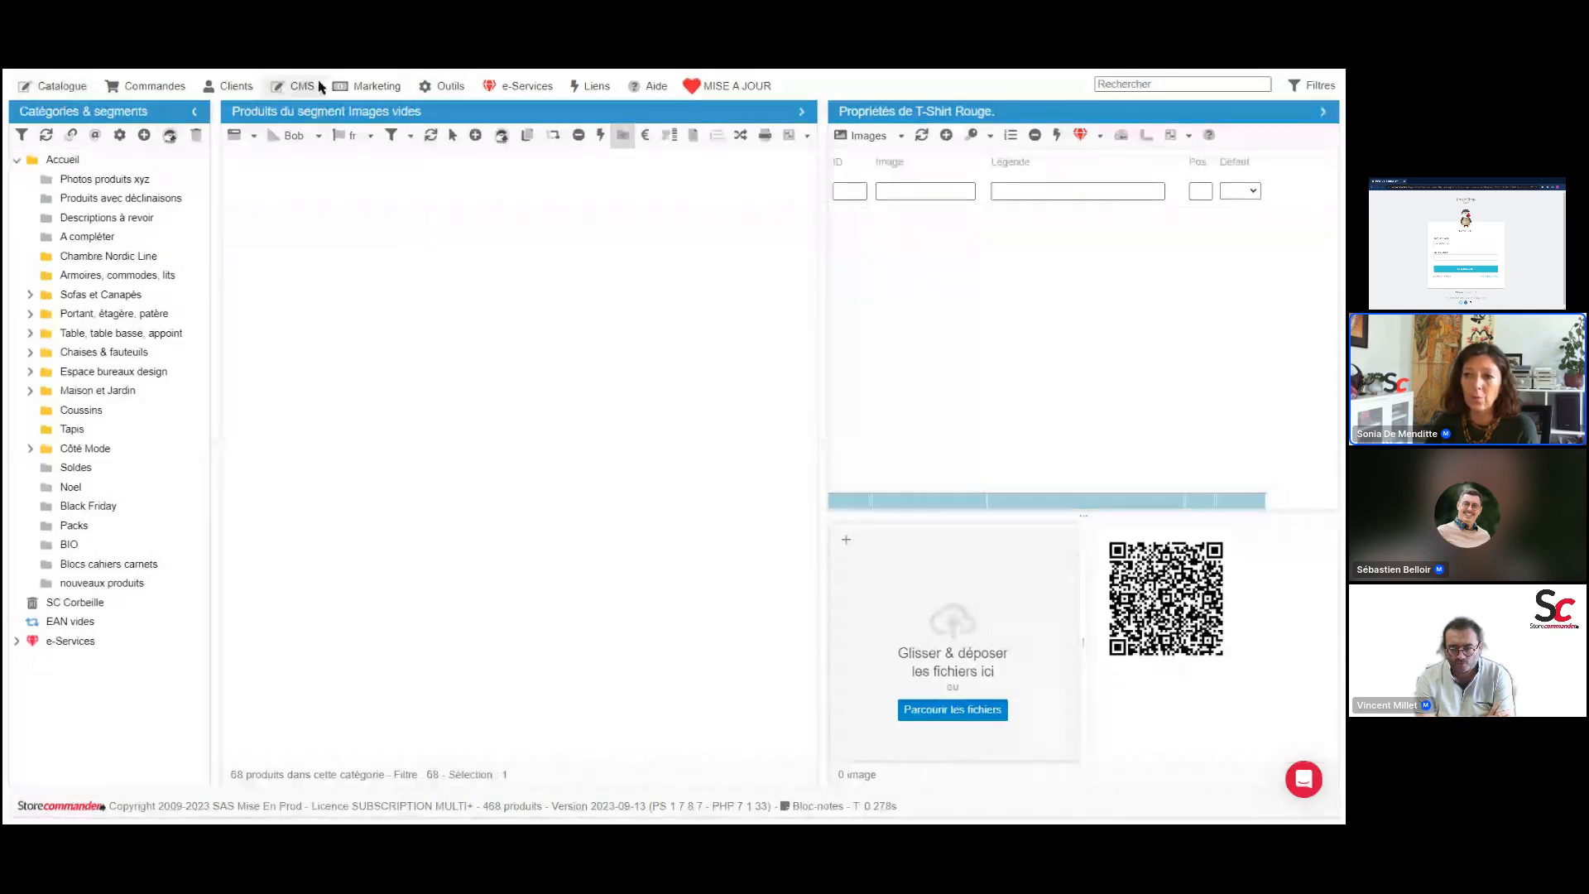
pyautogui.click(62, 86)
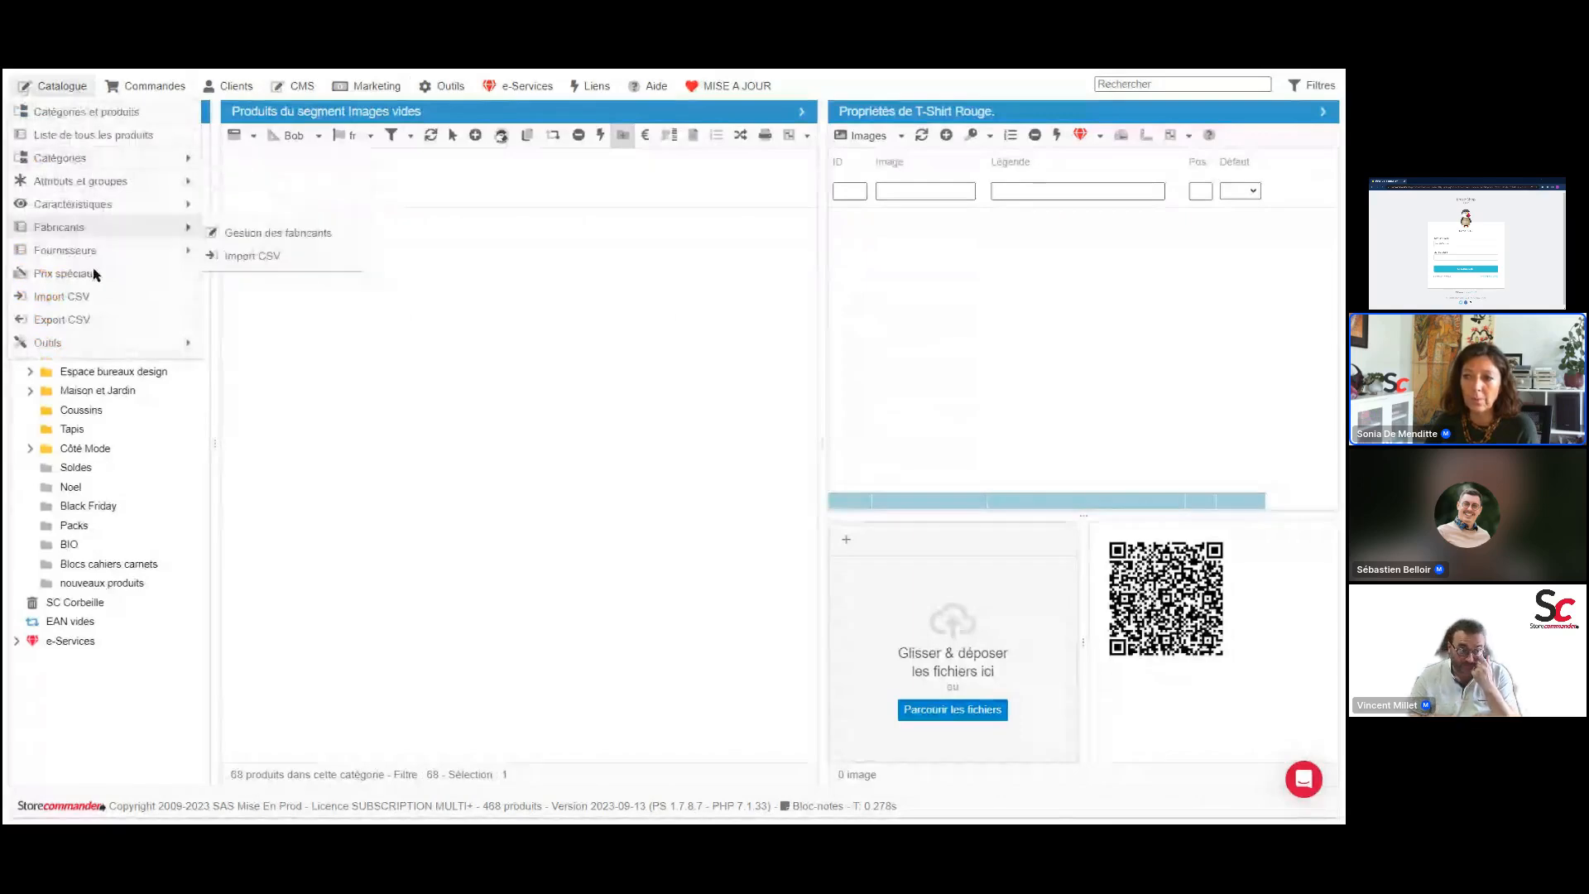
pyautogui.moveTo(128, 88)
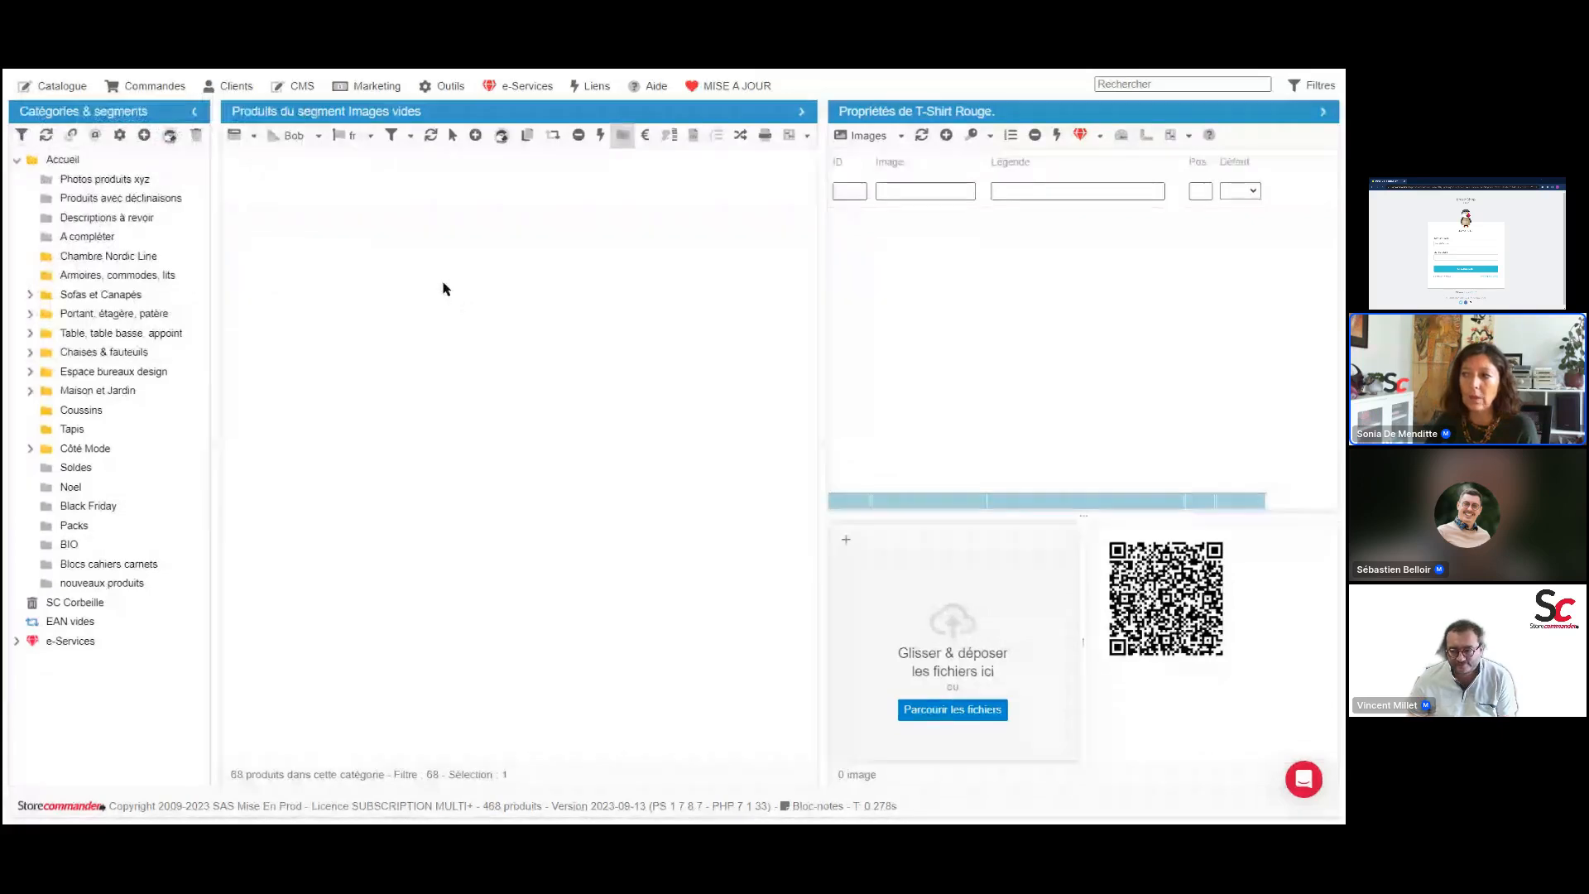
pyautogui.click(293, 135)
pyautogui.click(900, 136)
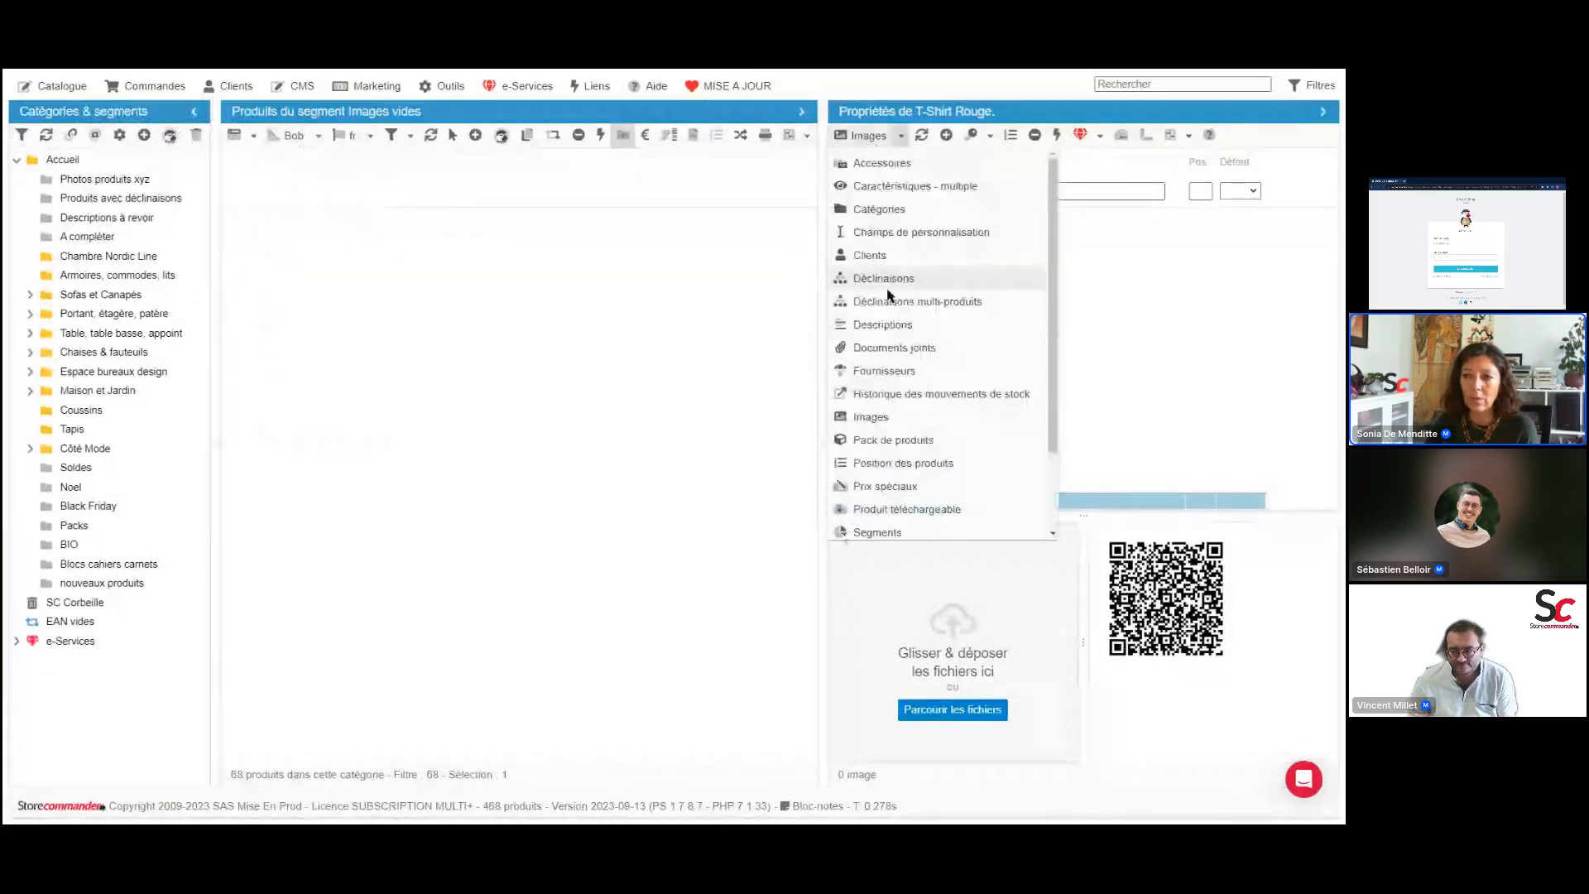
pyautogui.click(385, 324)
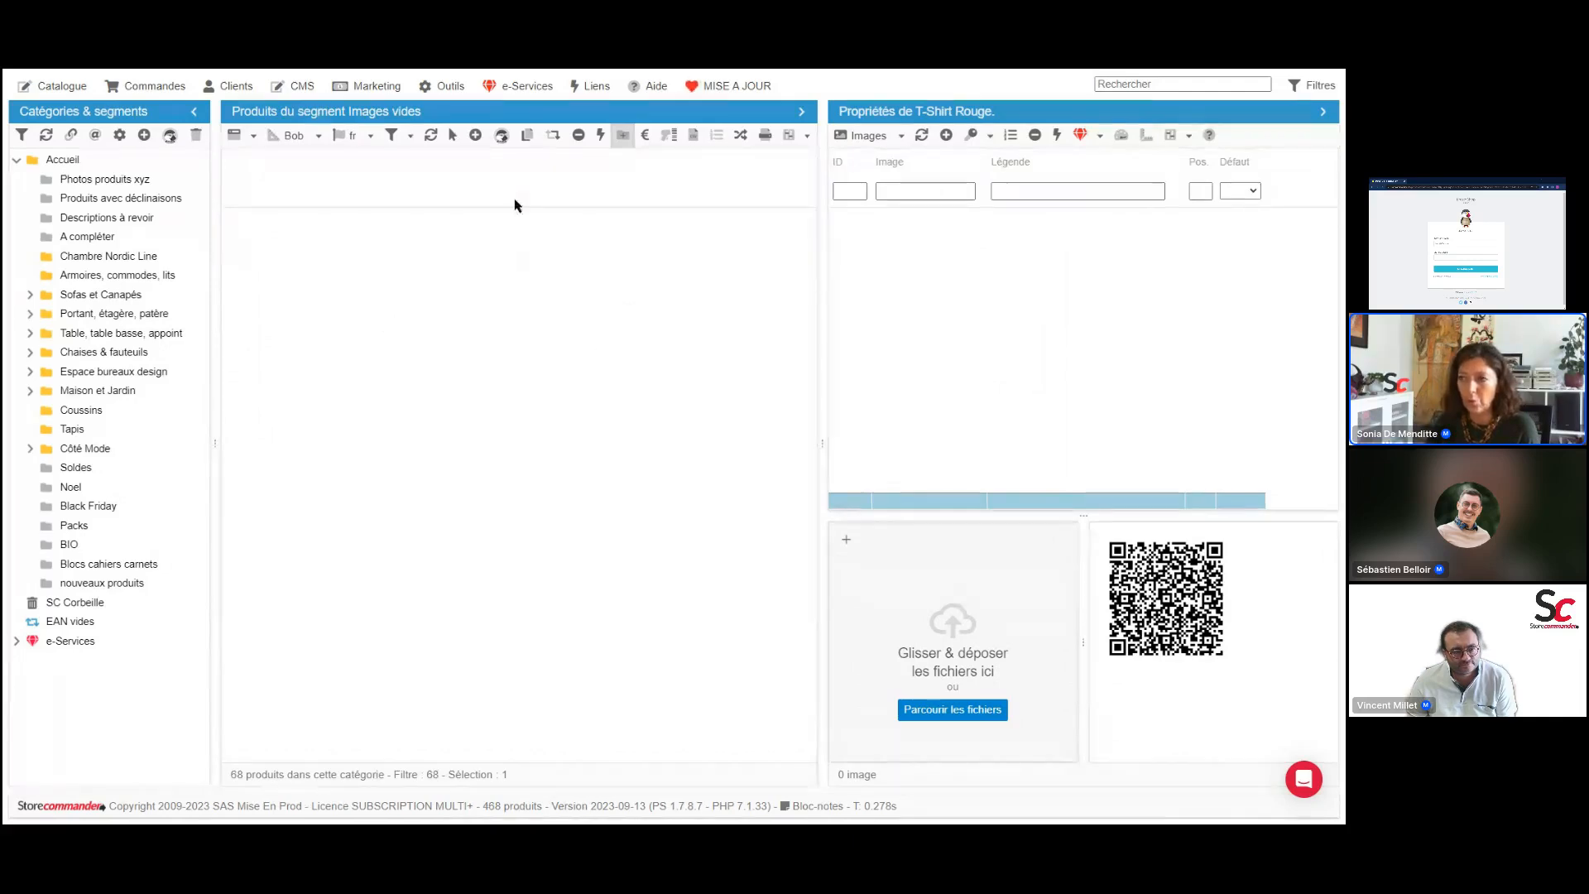
# Open the user permissions window from the security tools, and widen both the window and its profile list
pyautogui.click(457, 89)
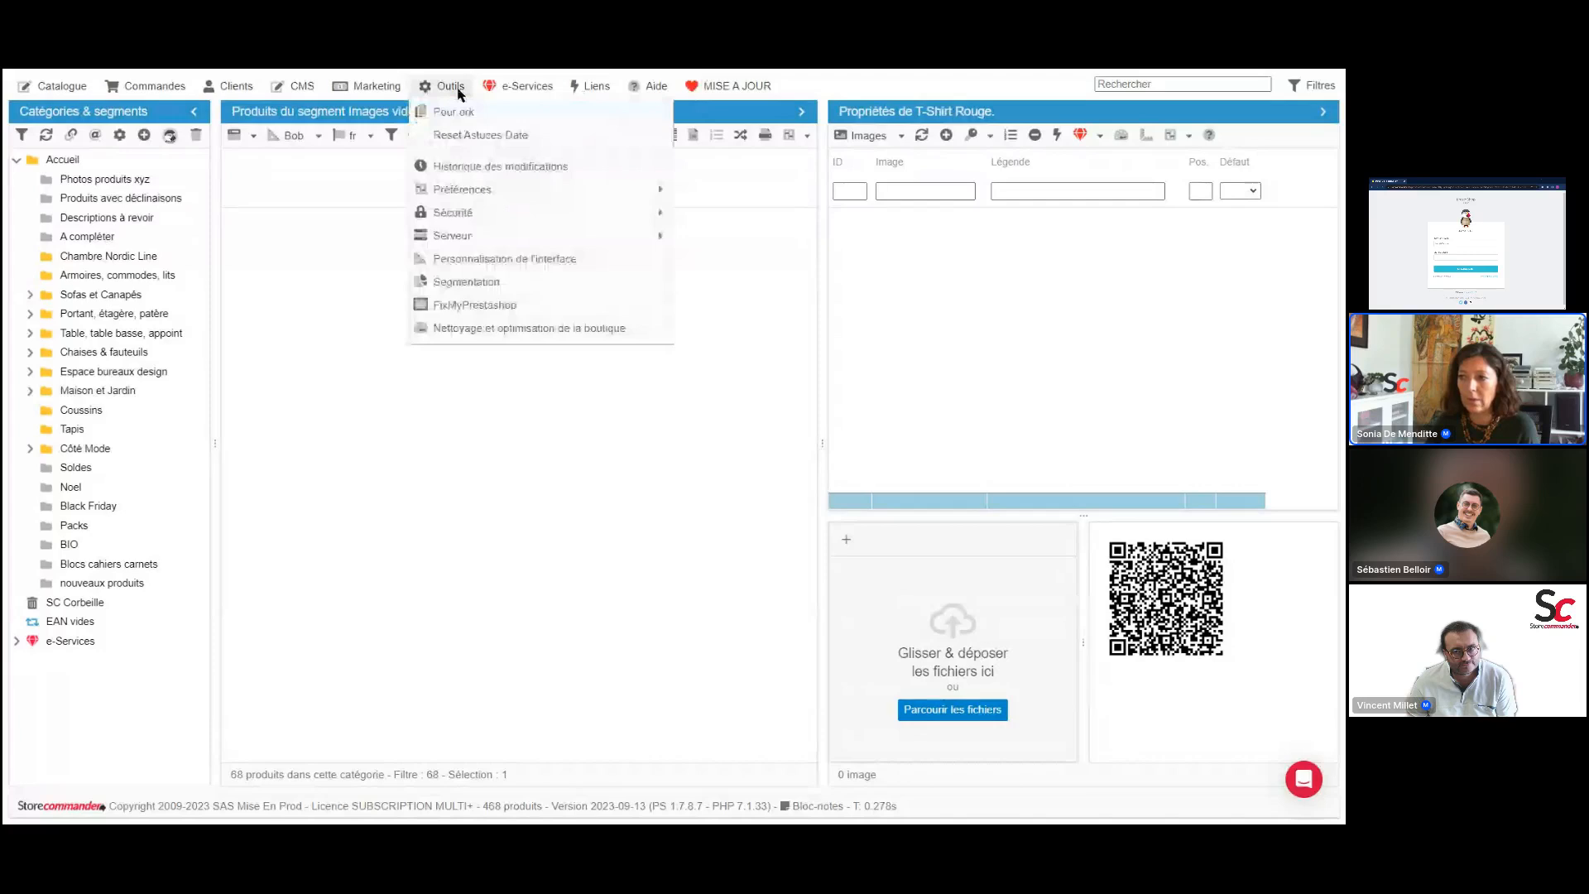
pyautogui.moveTo(486, 215)
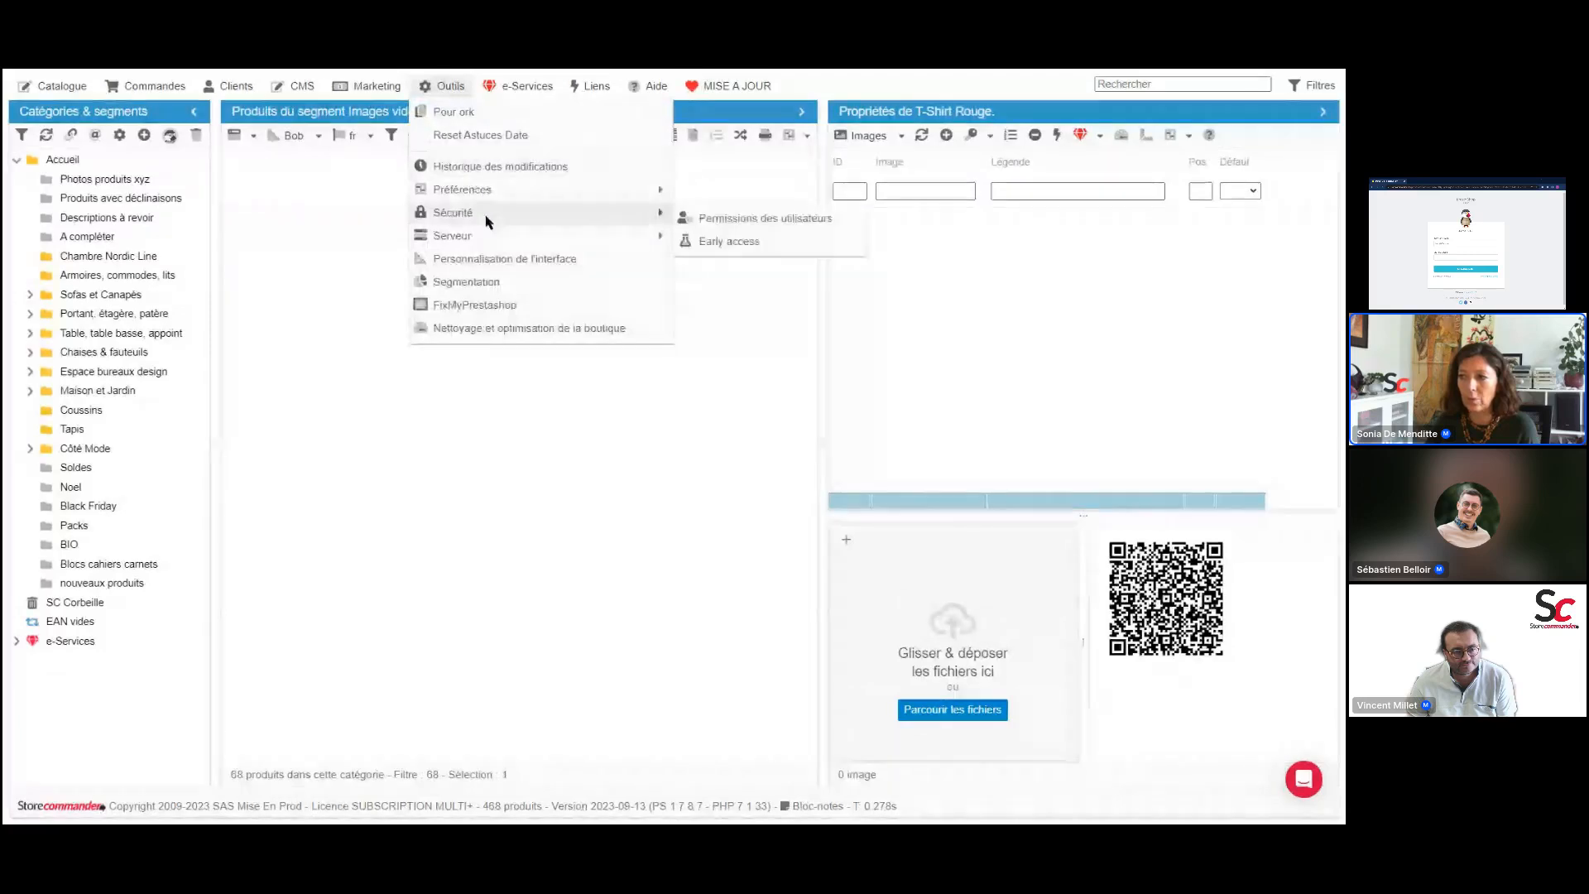
pyautogui.click(732, 220)
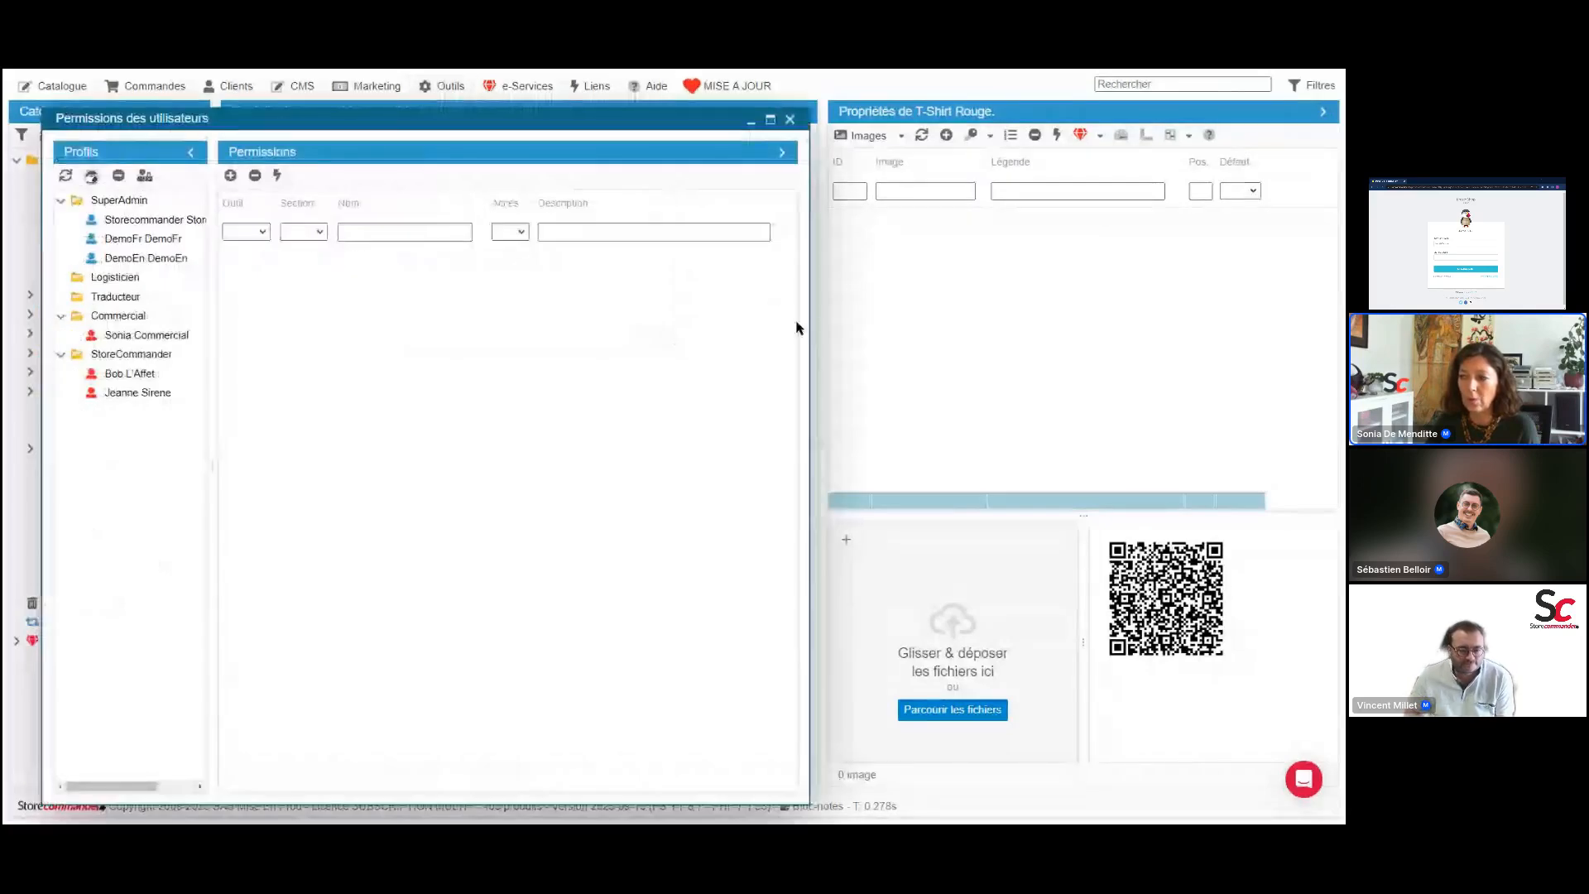
pyautogui.moveTo(810, 328); pyautogui.dragTo(857, 323)
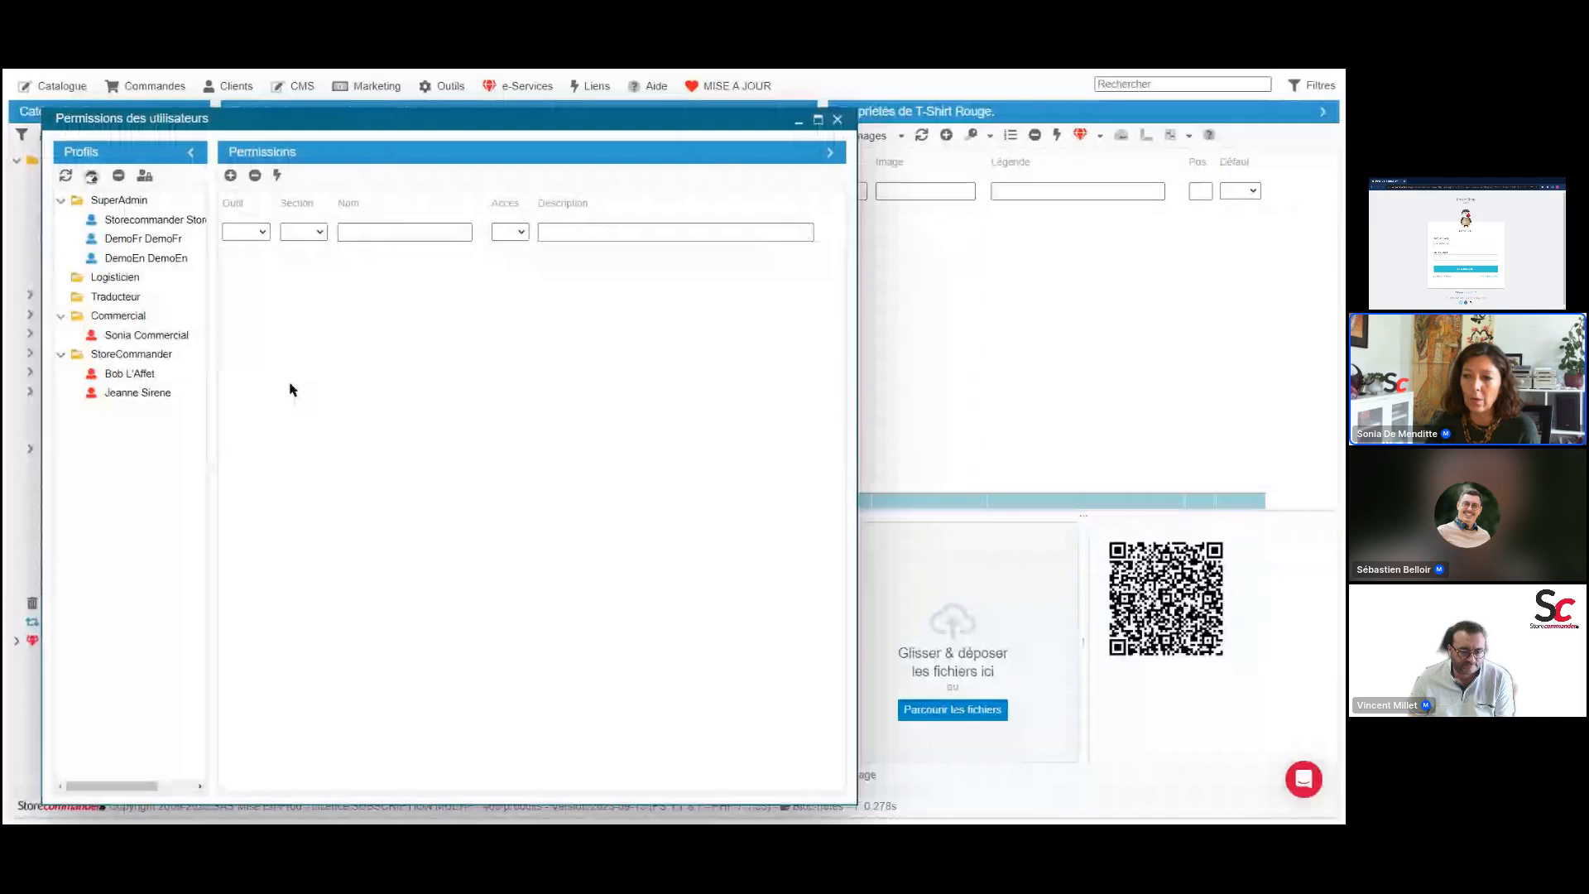
pyautogui.moveTo(218, 432); pyautogui.dragTo(270, 436)
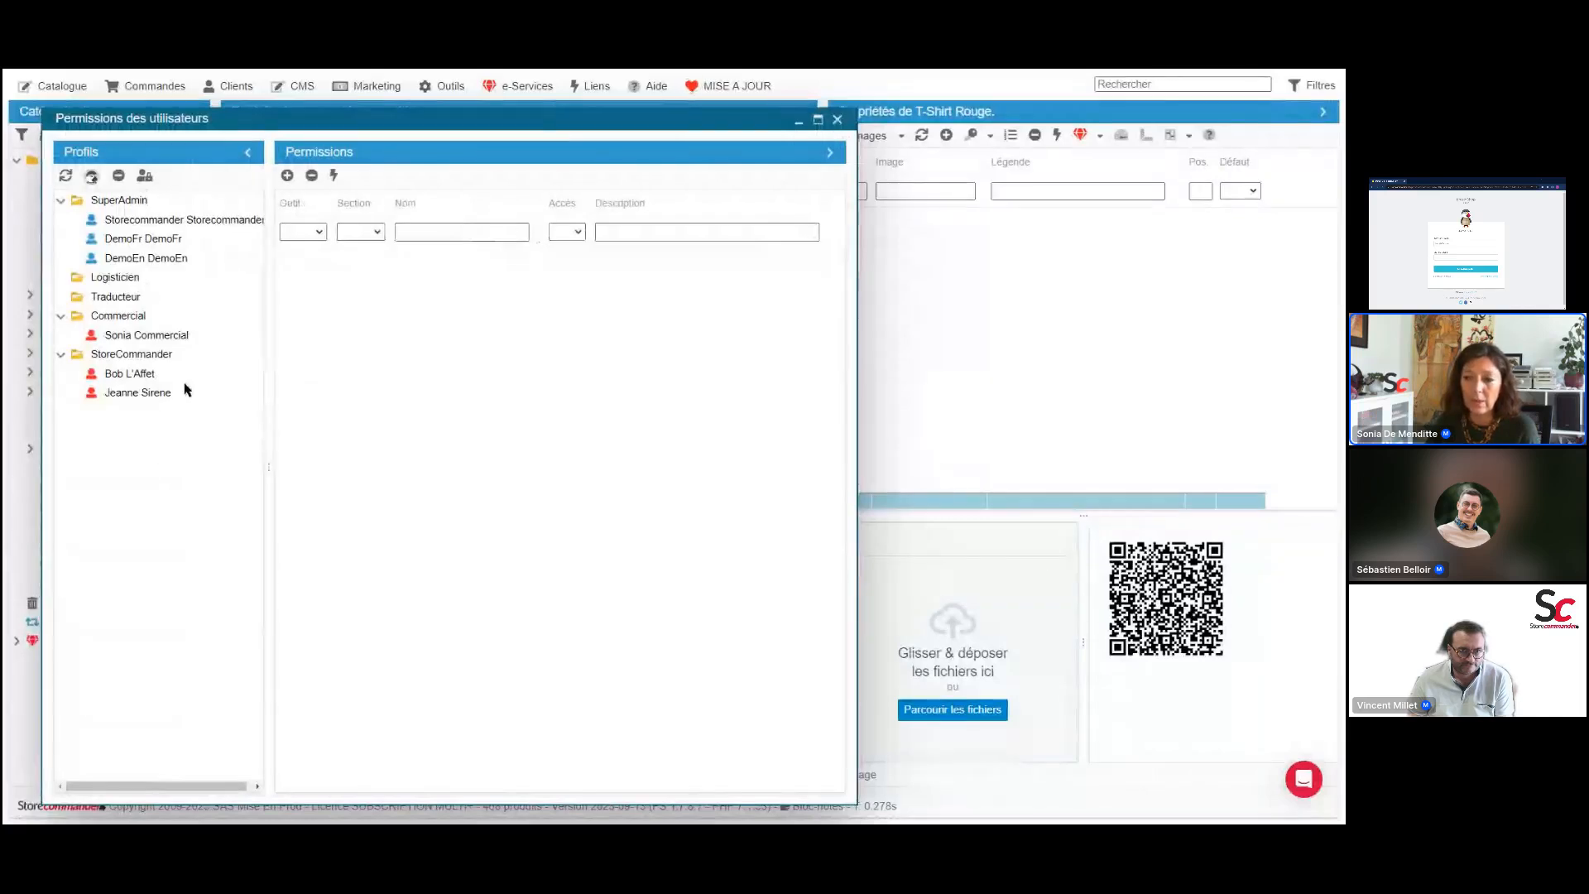
# Compare the permissions of the two employees under the StoreCommander profile, and look through the first employee's permission list
pyautogui.click(130, 374)
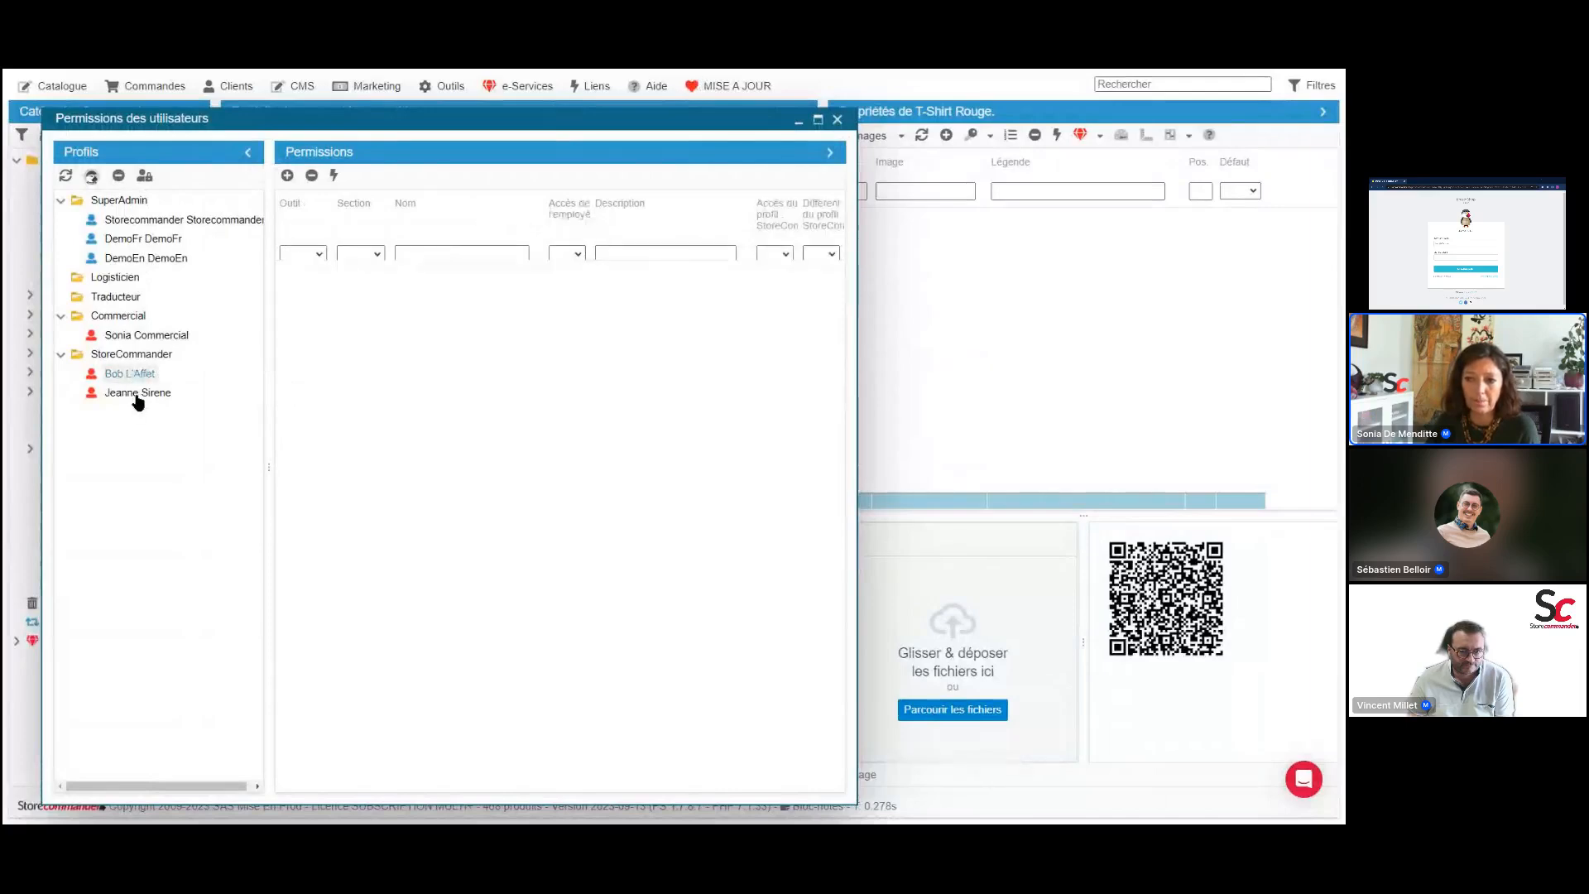
pyautogui.click(137, 394)
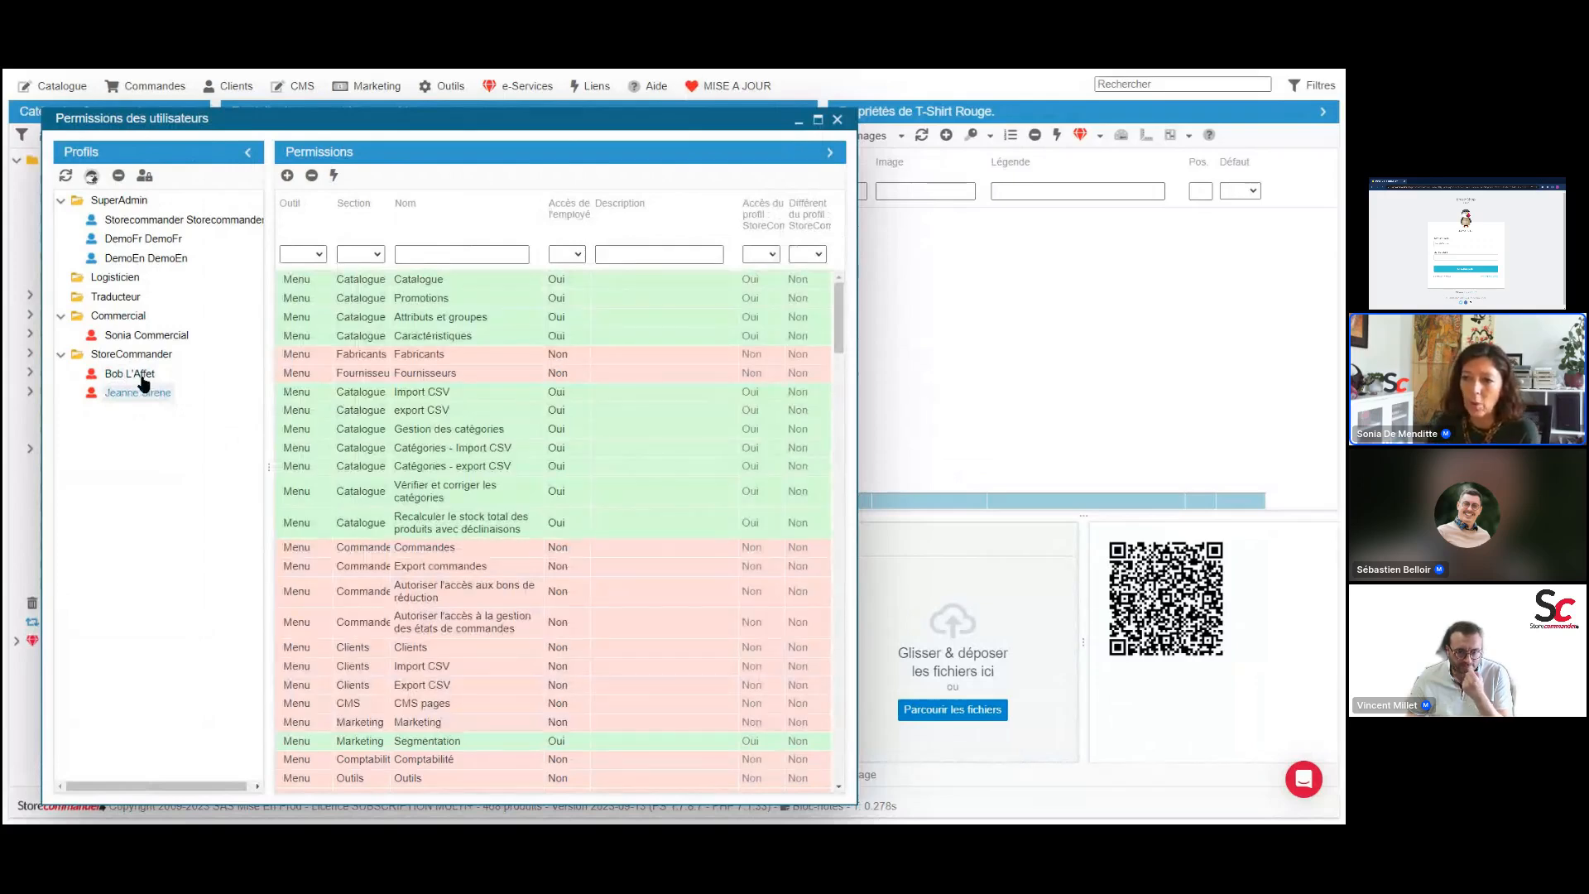
pyautogui.click(114, 376)
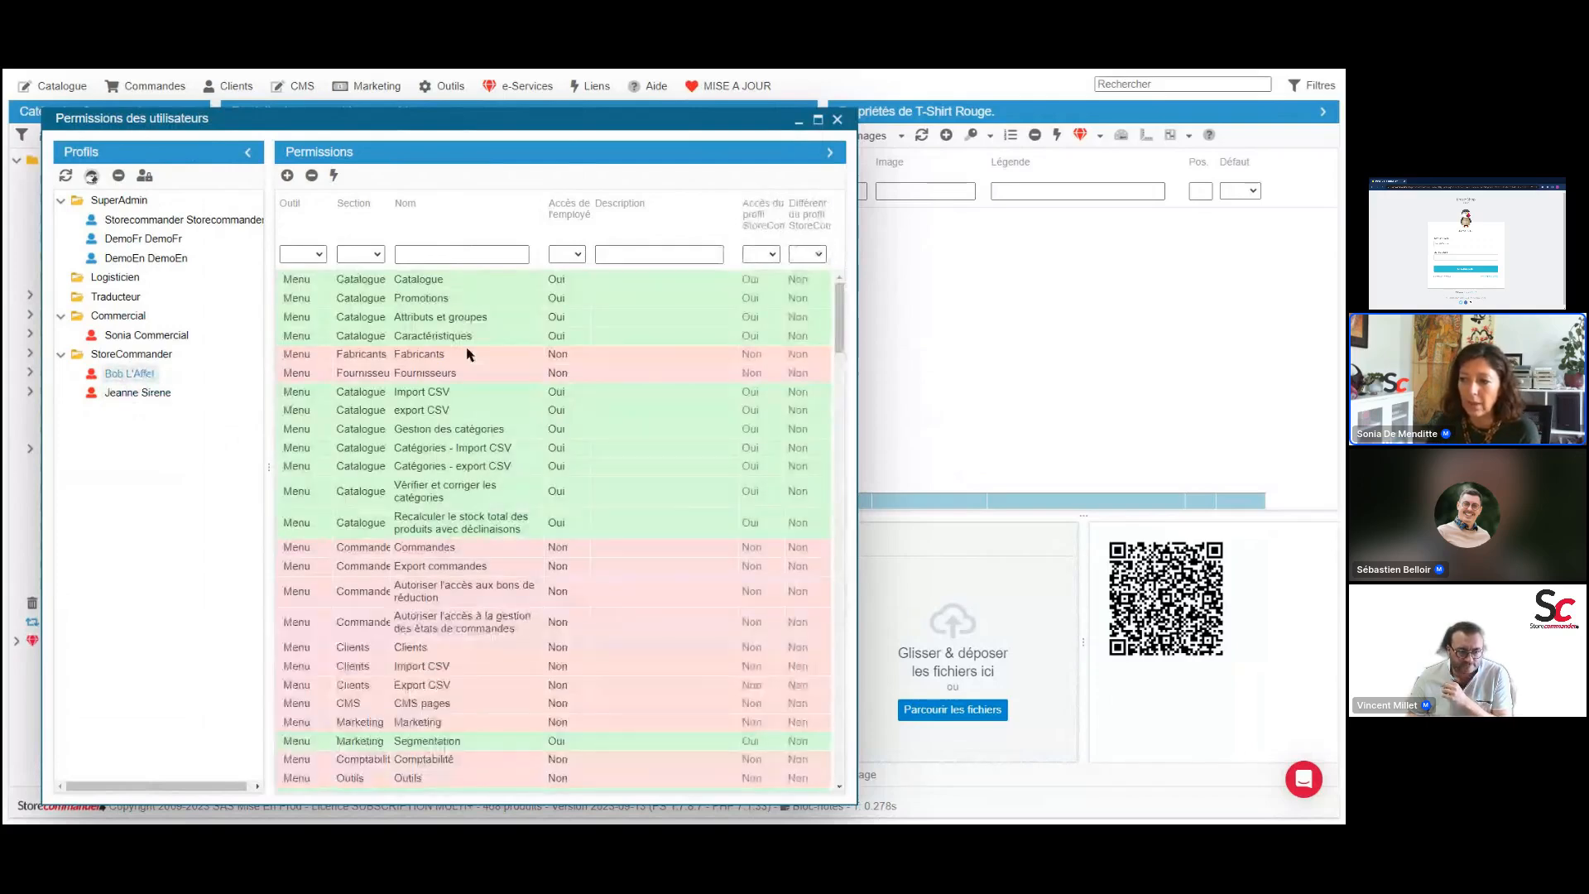
pyautogui.scroll(-1, 468, 364)
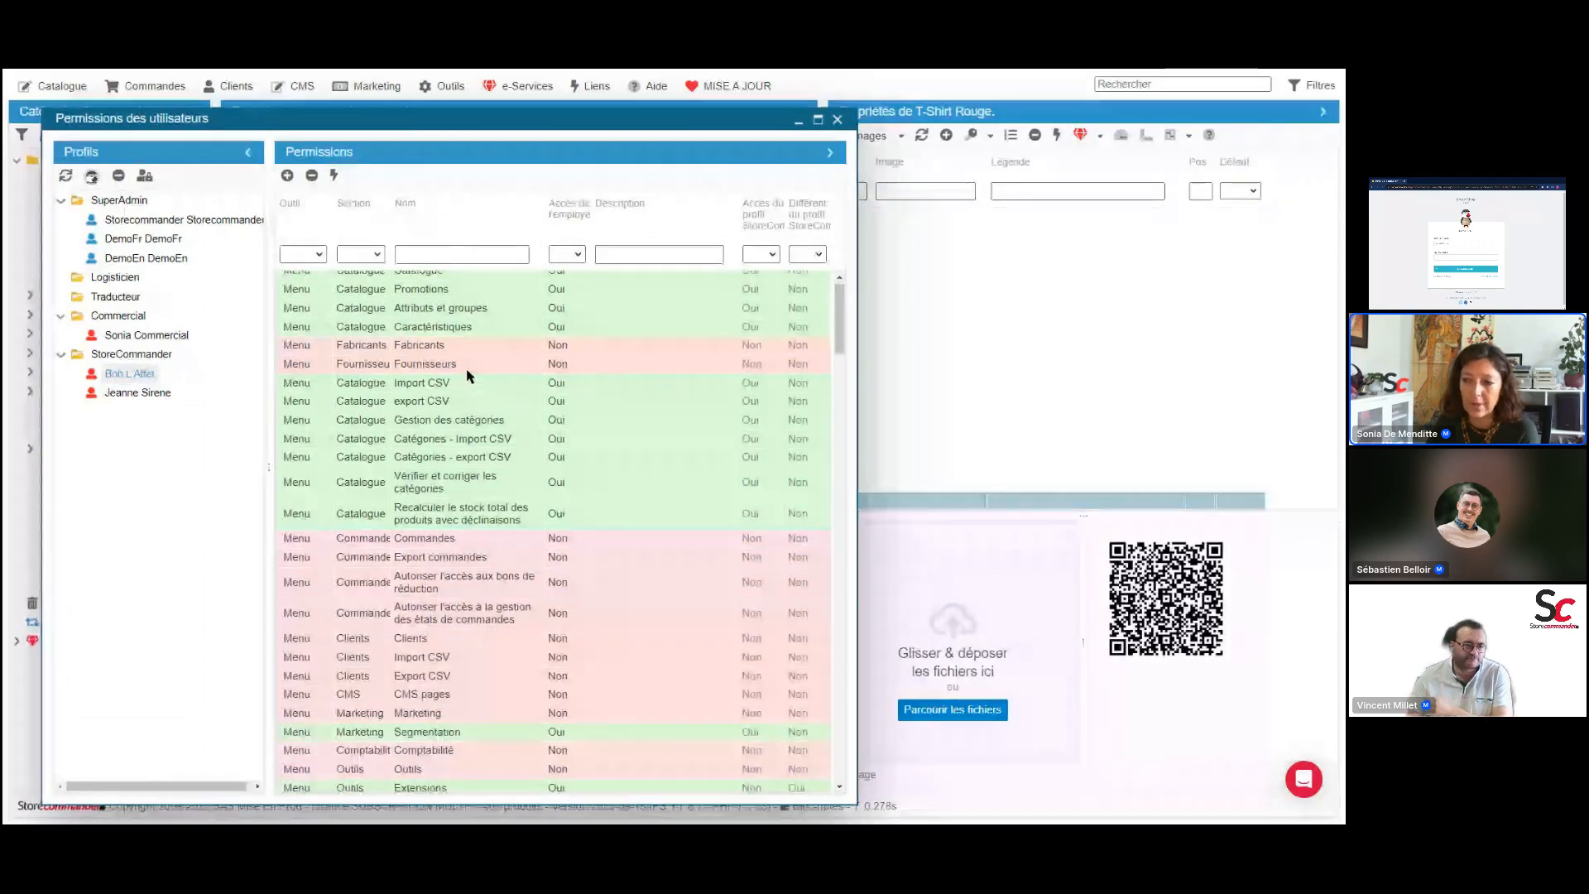
pyautogui.scroll(-3, 467, 414)
pyautogui.scroll(2, 468, 484)
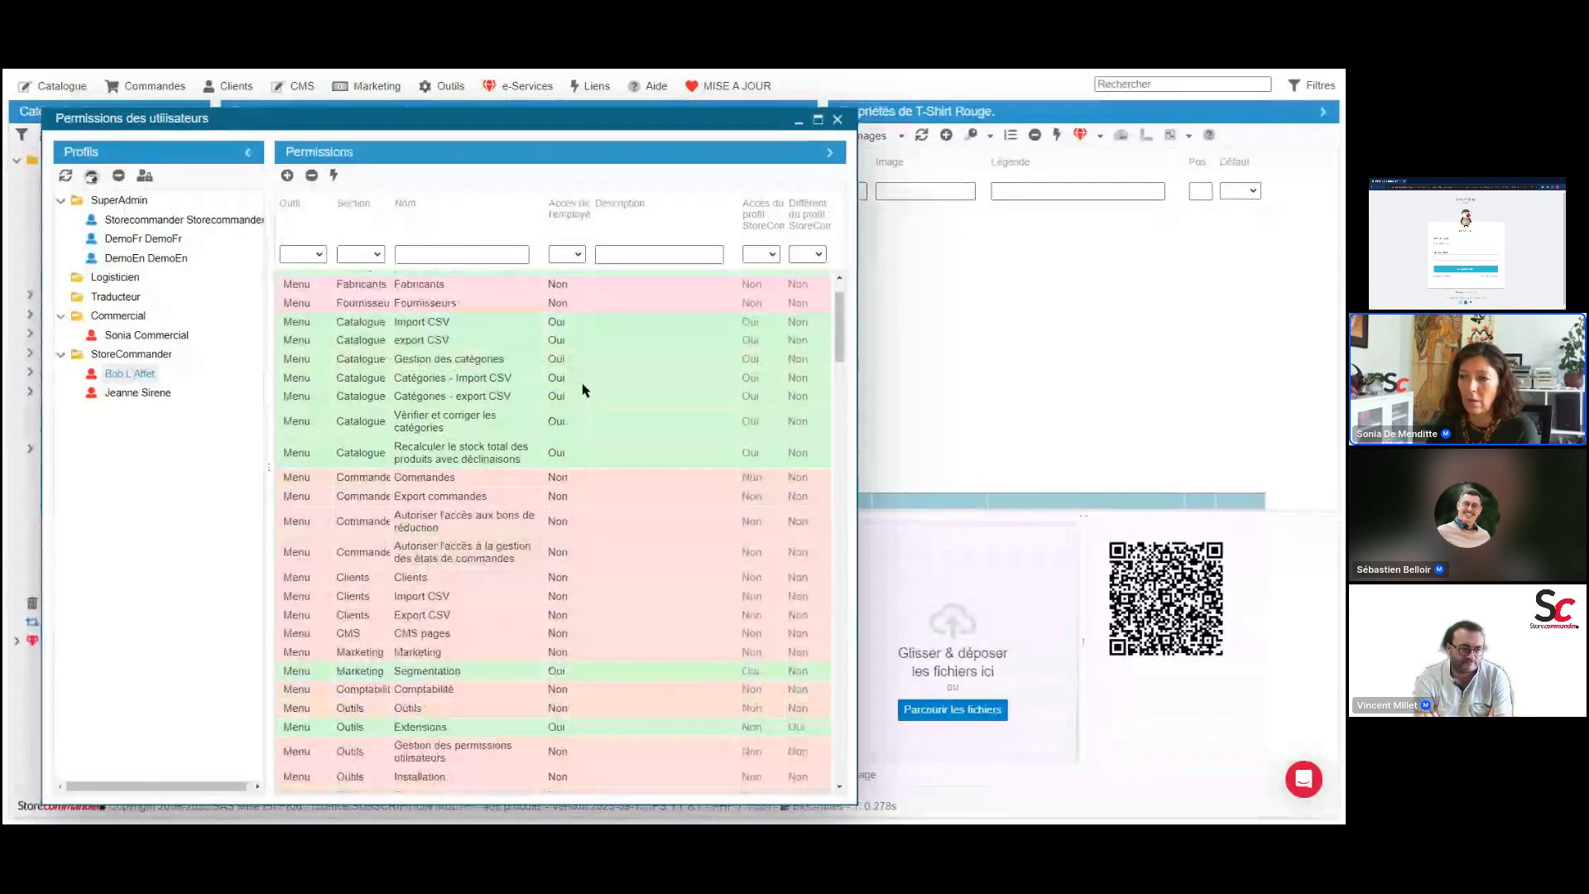
pyautogui.scroll(1, 584, 390)
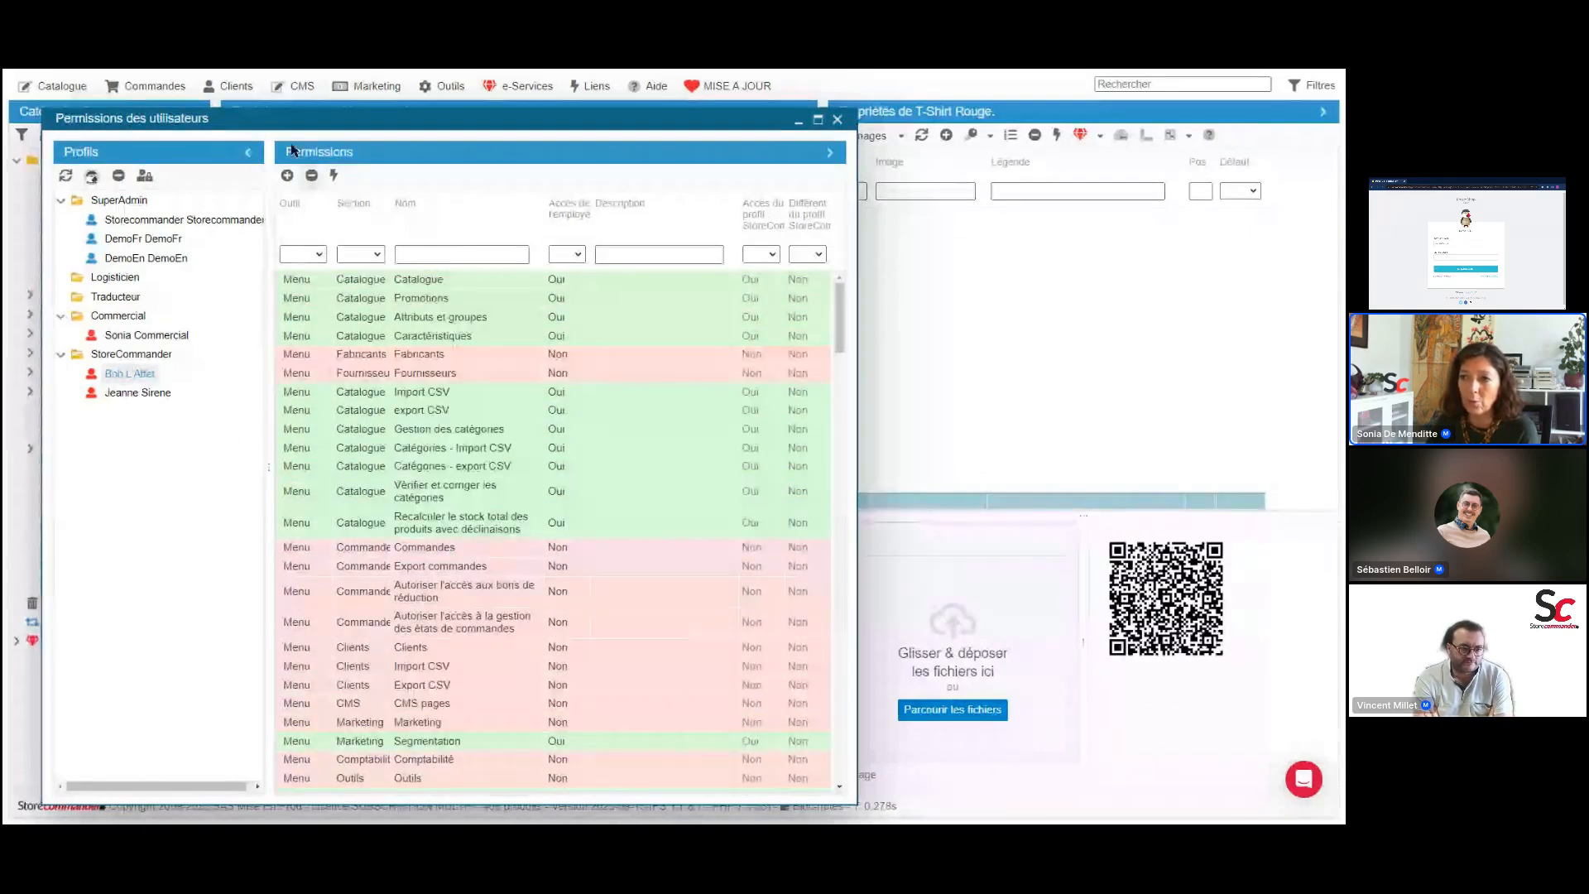
# Check the entries of the Commandes menu and filter the first StoreCommander employee's permissions by the name "comma"
pyautogui.click(147, 87)
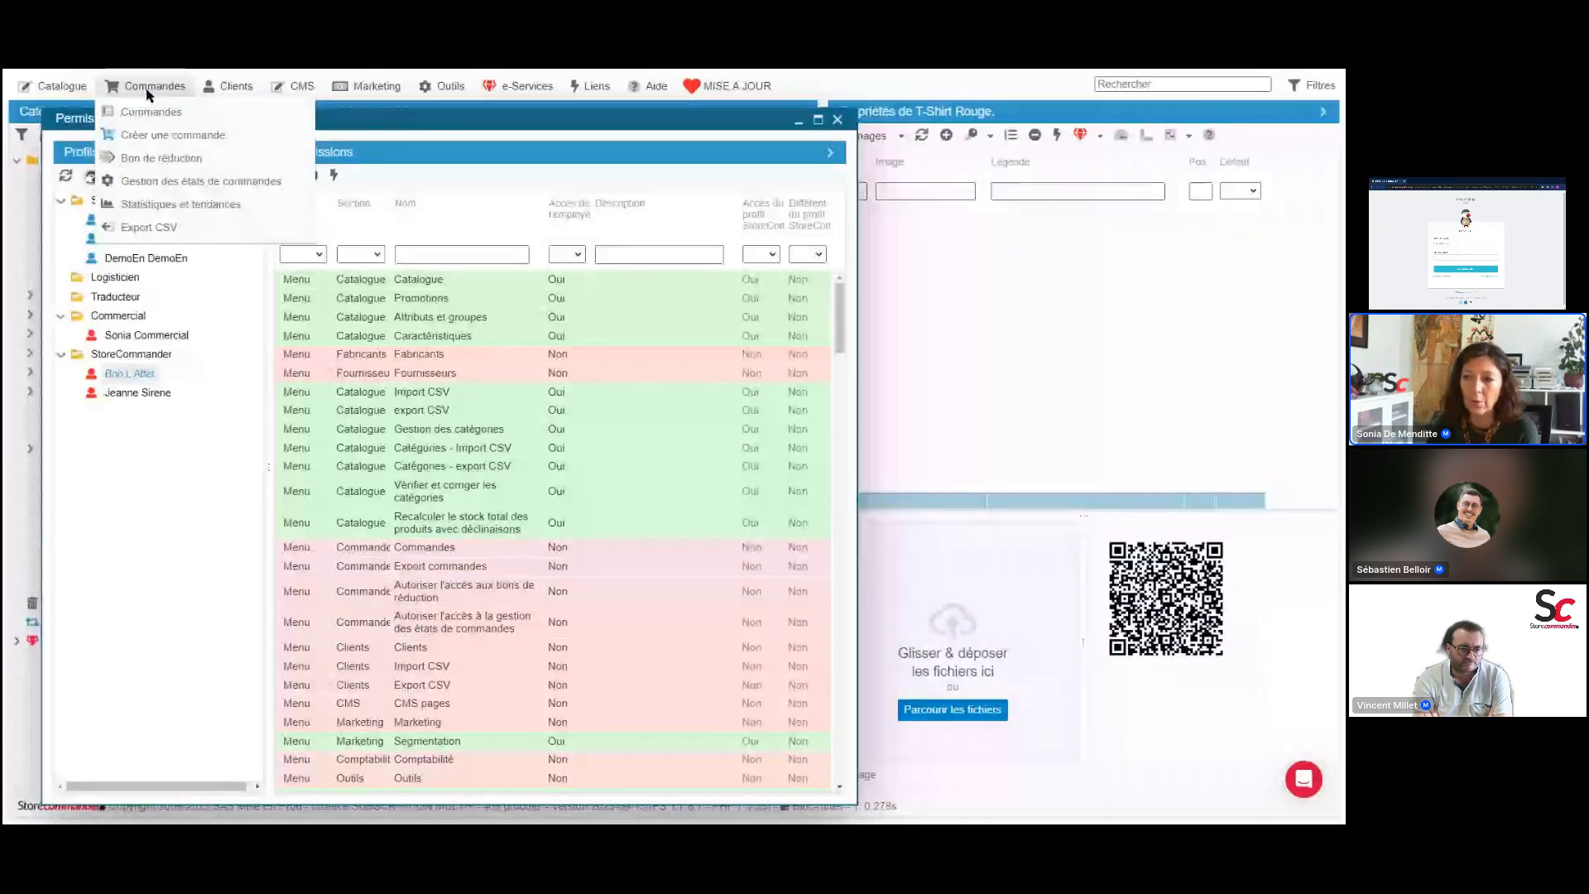
pyautogui.click(422, 254)
pyautogui.write('co')
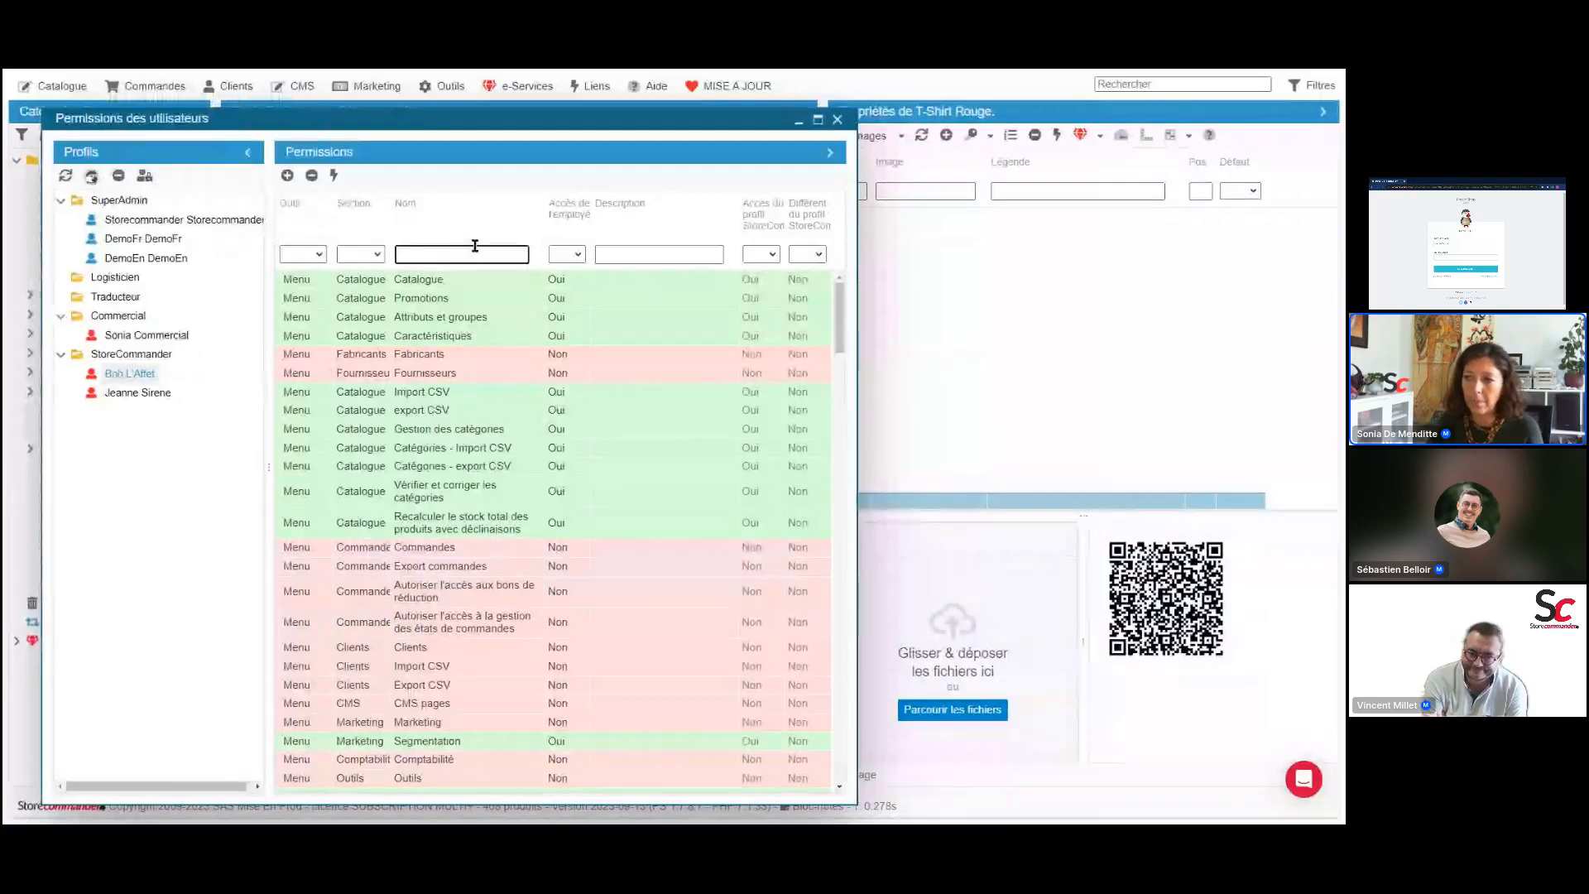
pyautogui.write('mma')
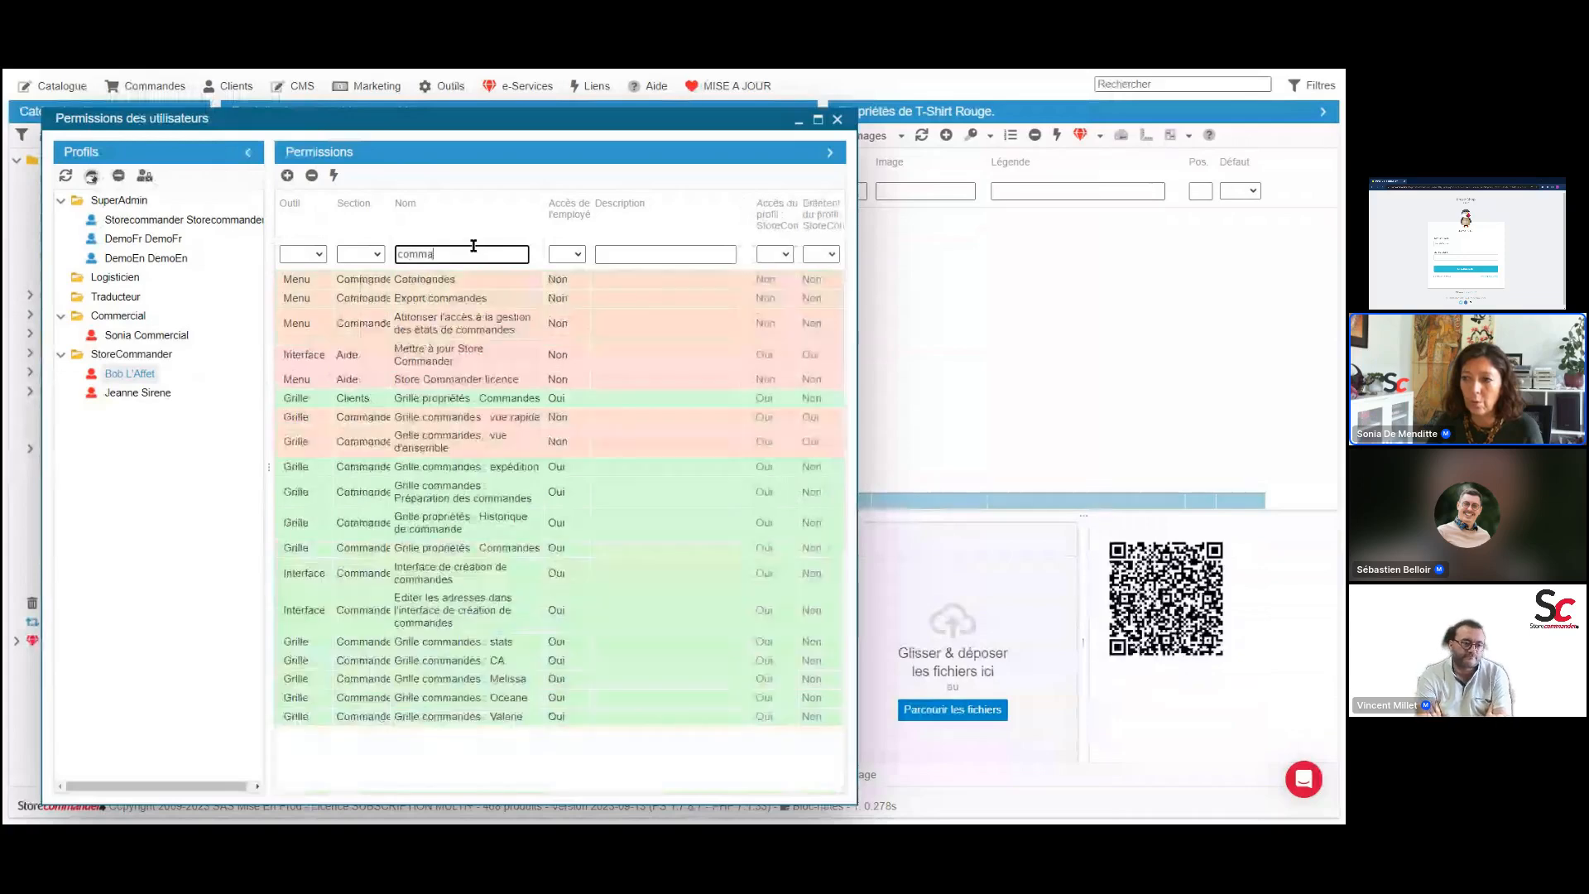
# Select the Commandes menu permission of the first StoreCommander employee and check it against the entries of the Commandes menu
pyautogui.click(473, 279)
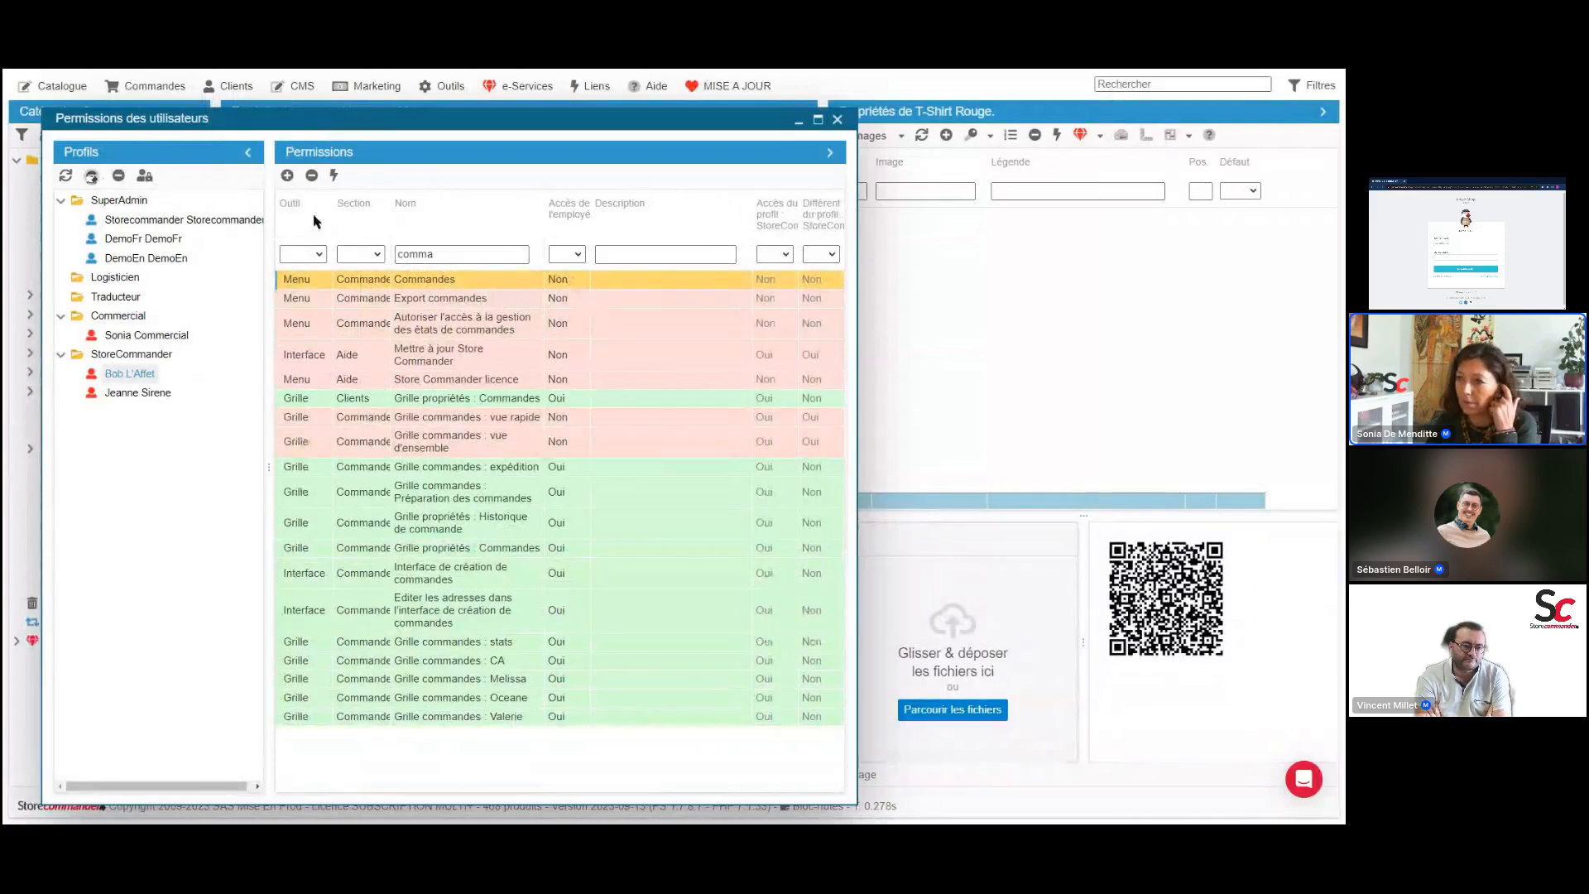
pyautogui.click(159, 88)
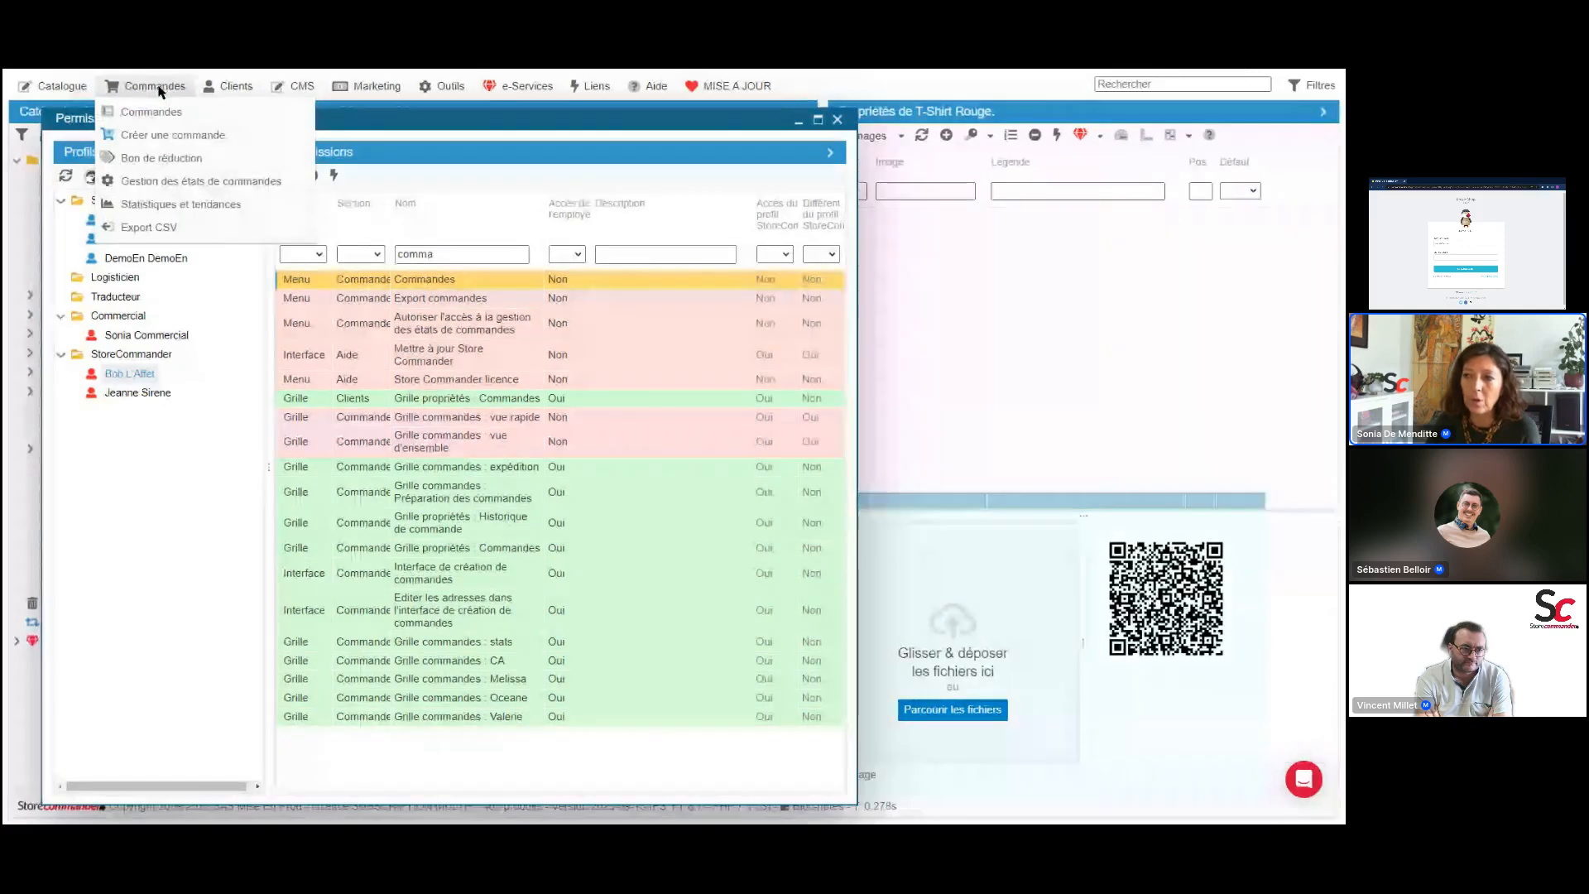
pyautogui.moveTo(239, 91)
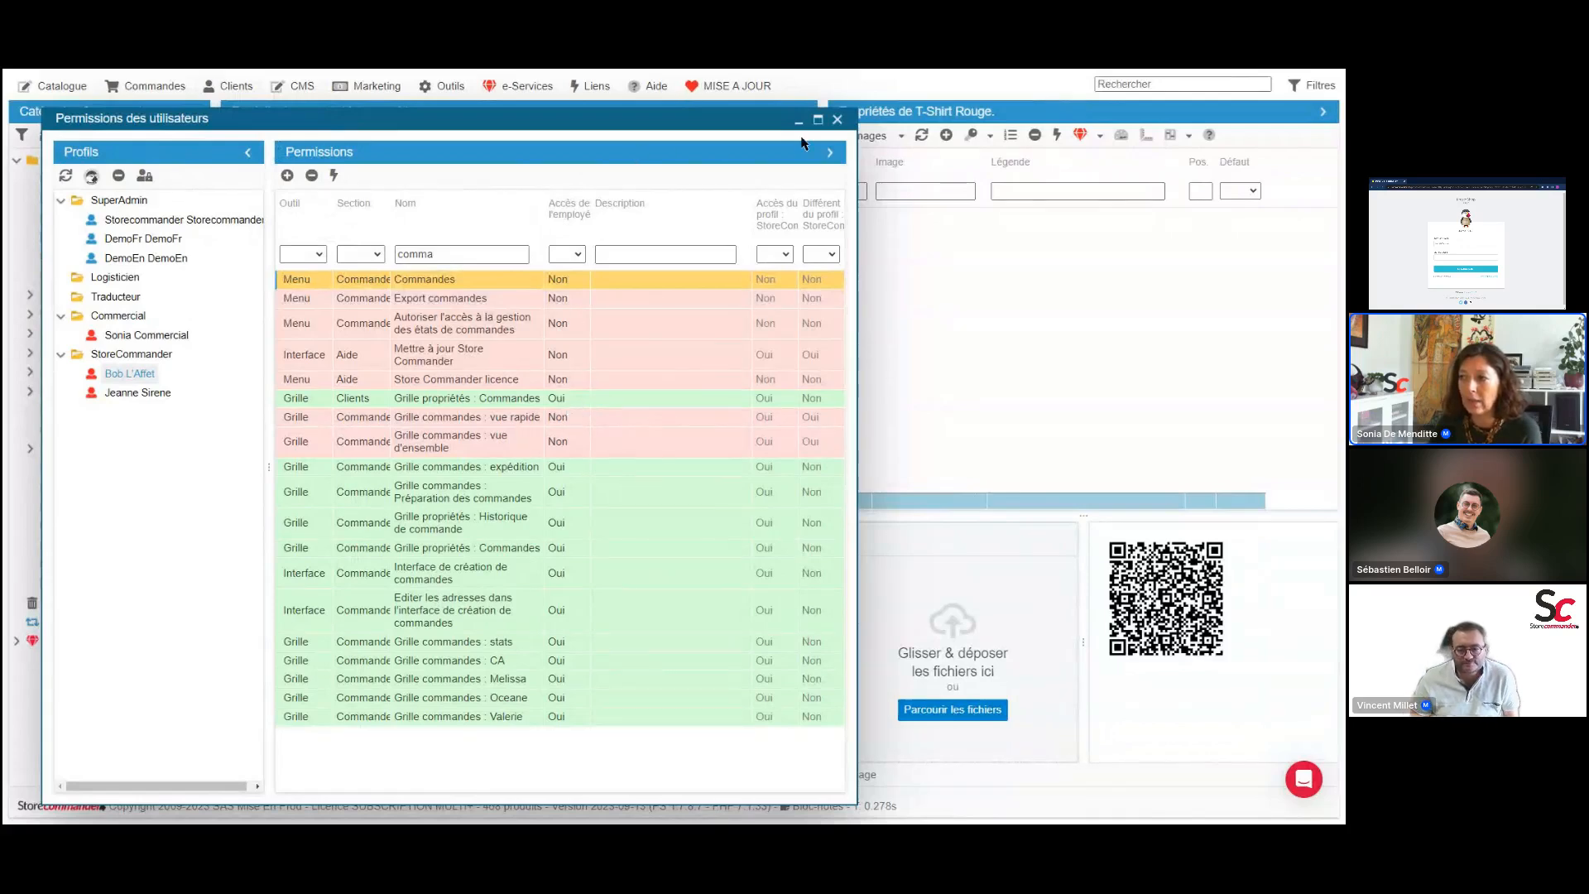
# Look at the list of product property views, and filter the employee's permissions by the name "propr"
pyautogui.click(881, 136)
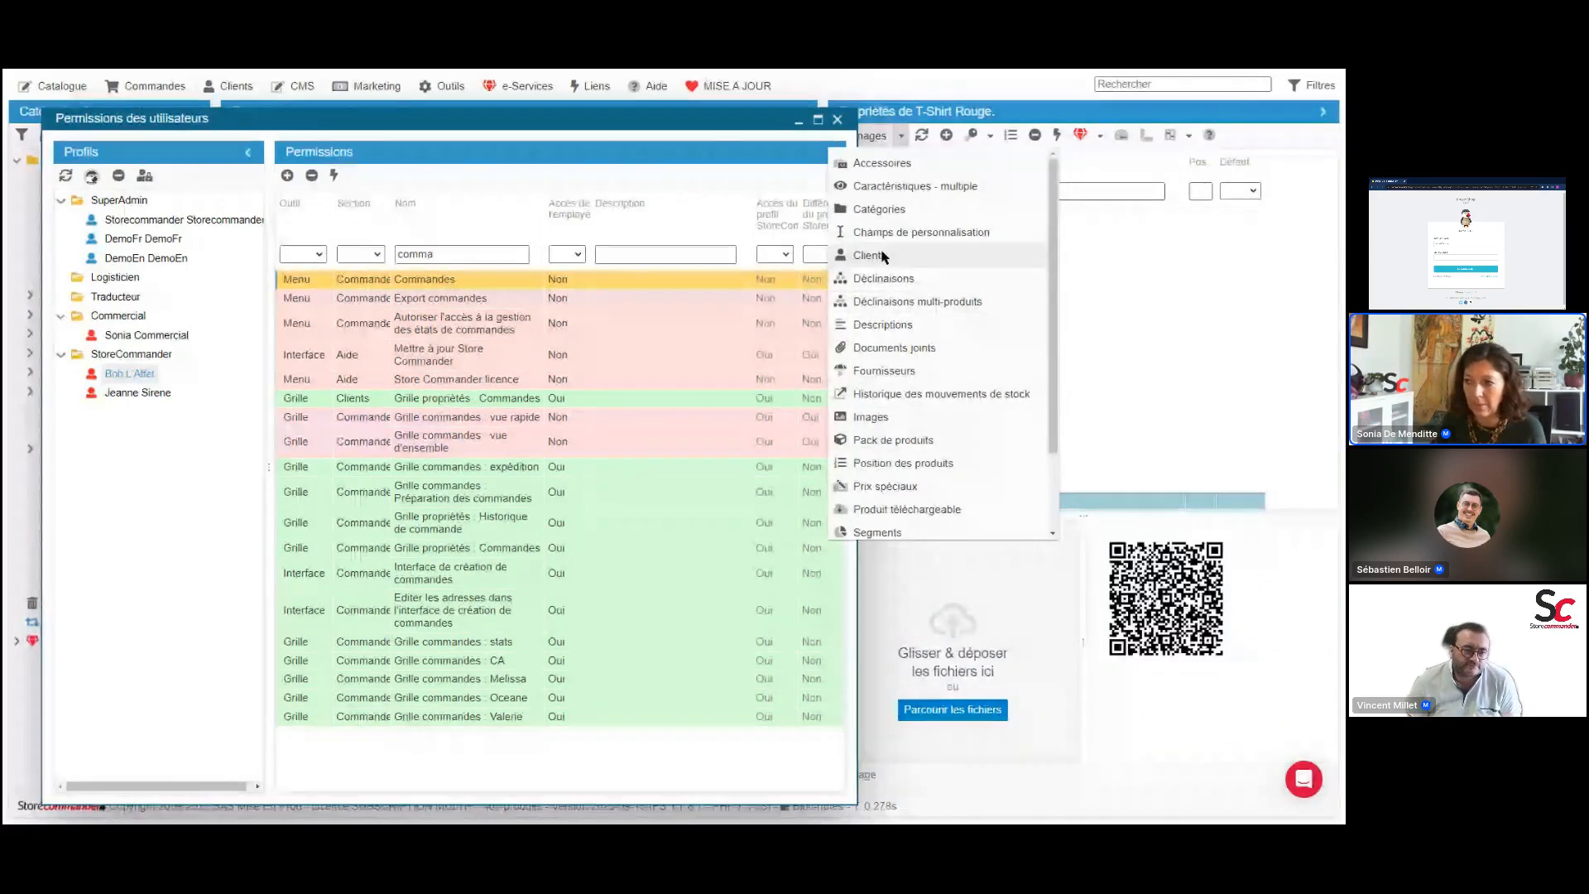
pyautogui.doubleClick(464, 258)
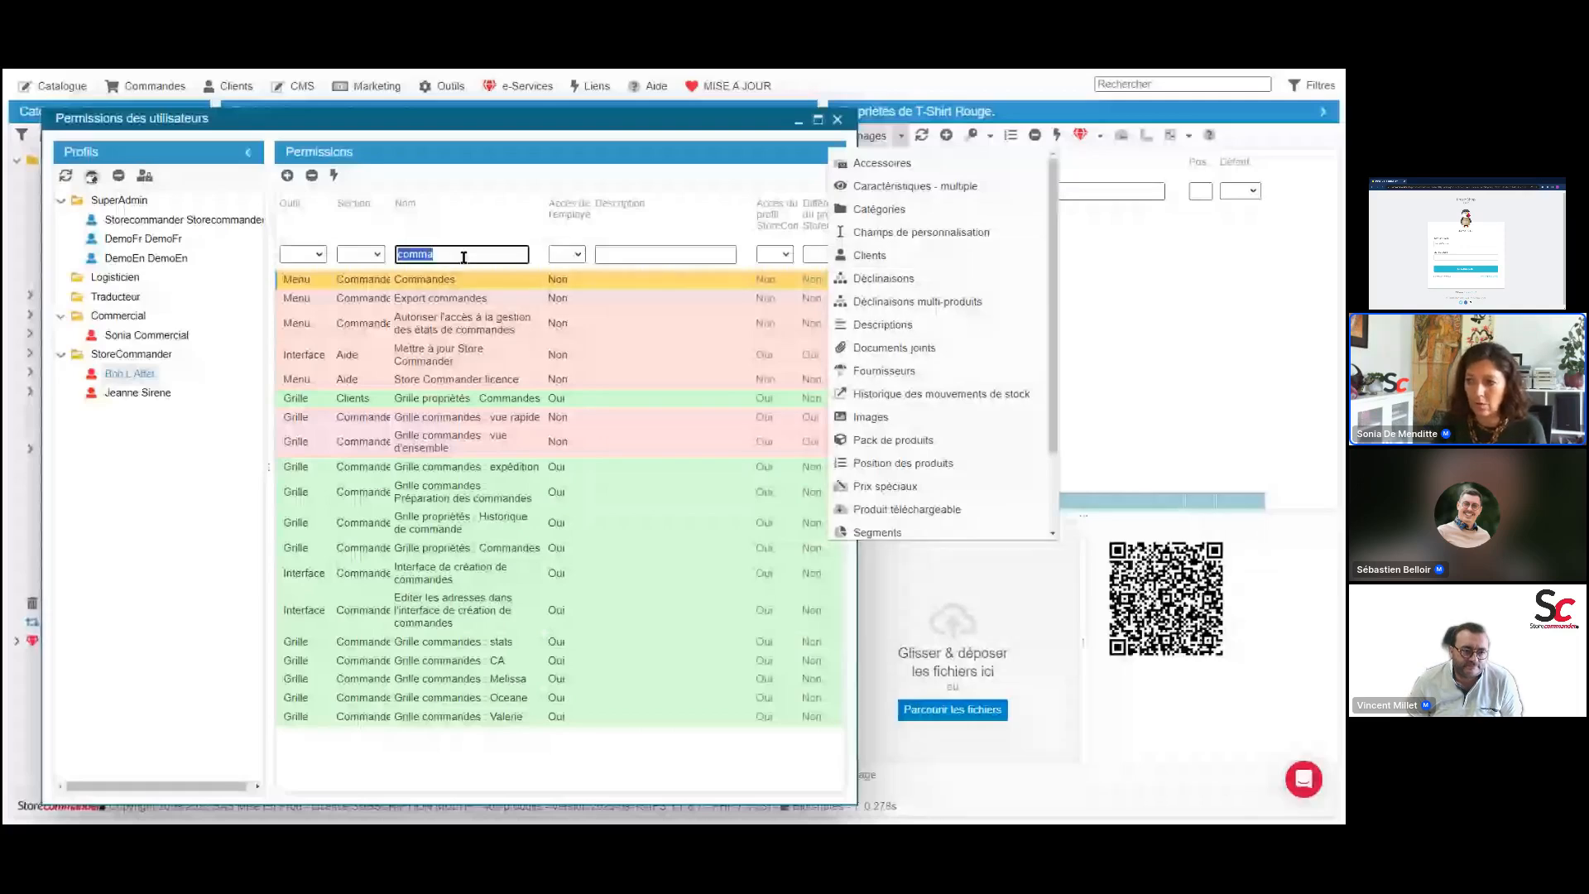
pyautogui.write('propi')
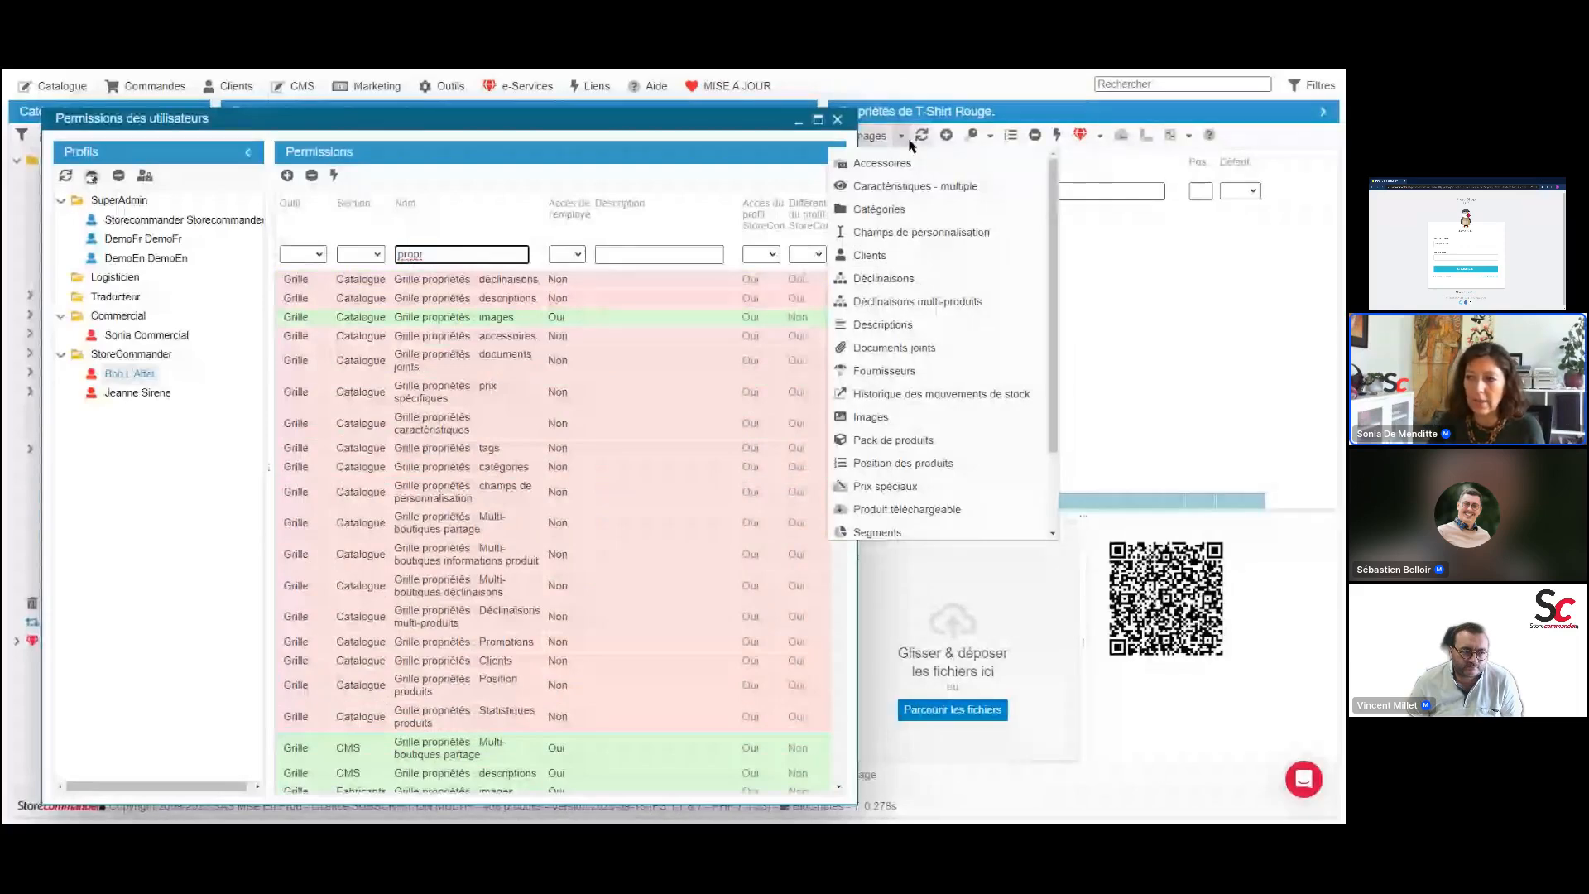
# Compare the property grid permissions of the two StoreCommander employees, checking the déclinaisons, images and caractéristiques entries
pyautogui.click(472, 284)
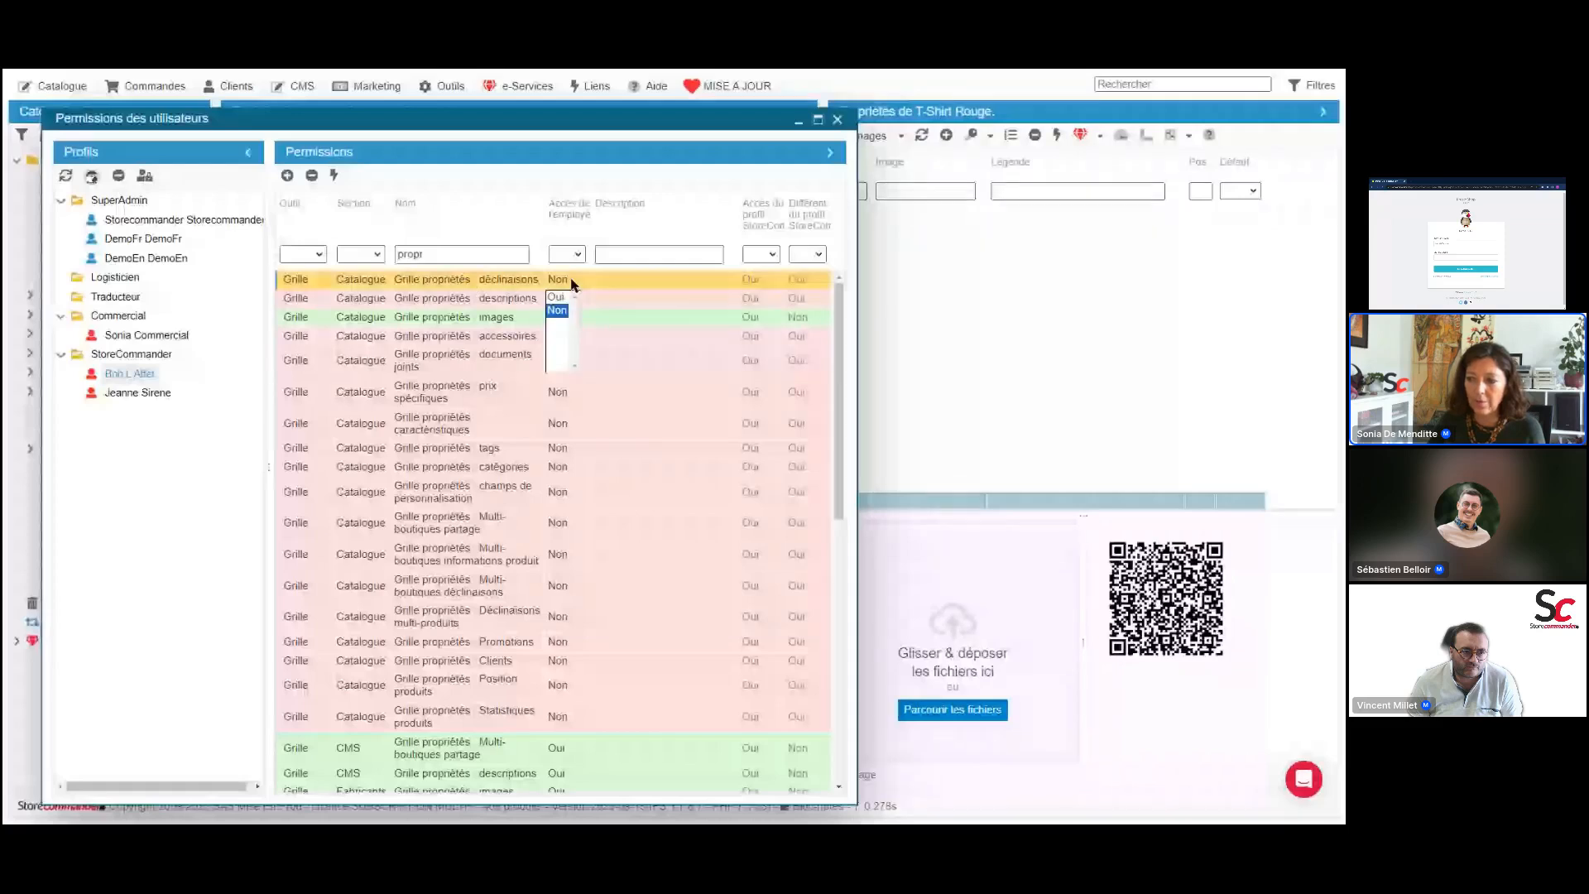
pyautogui.click(427, 323)
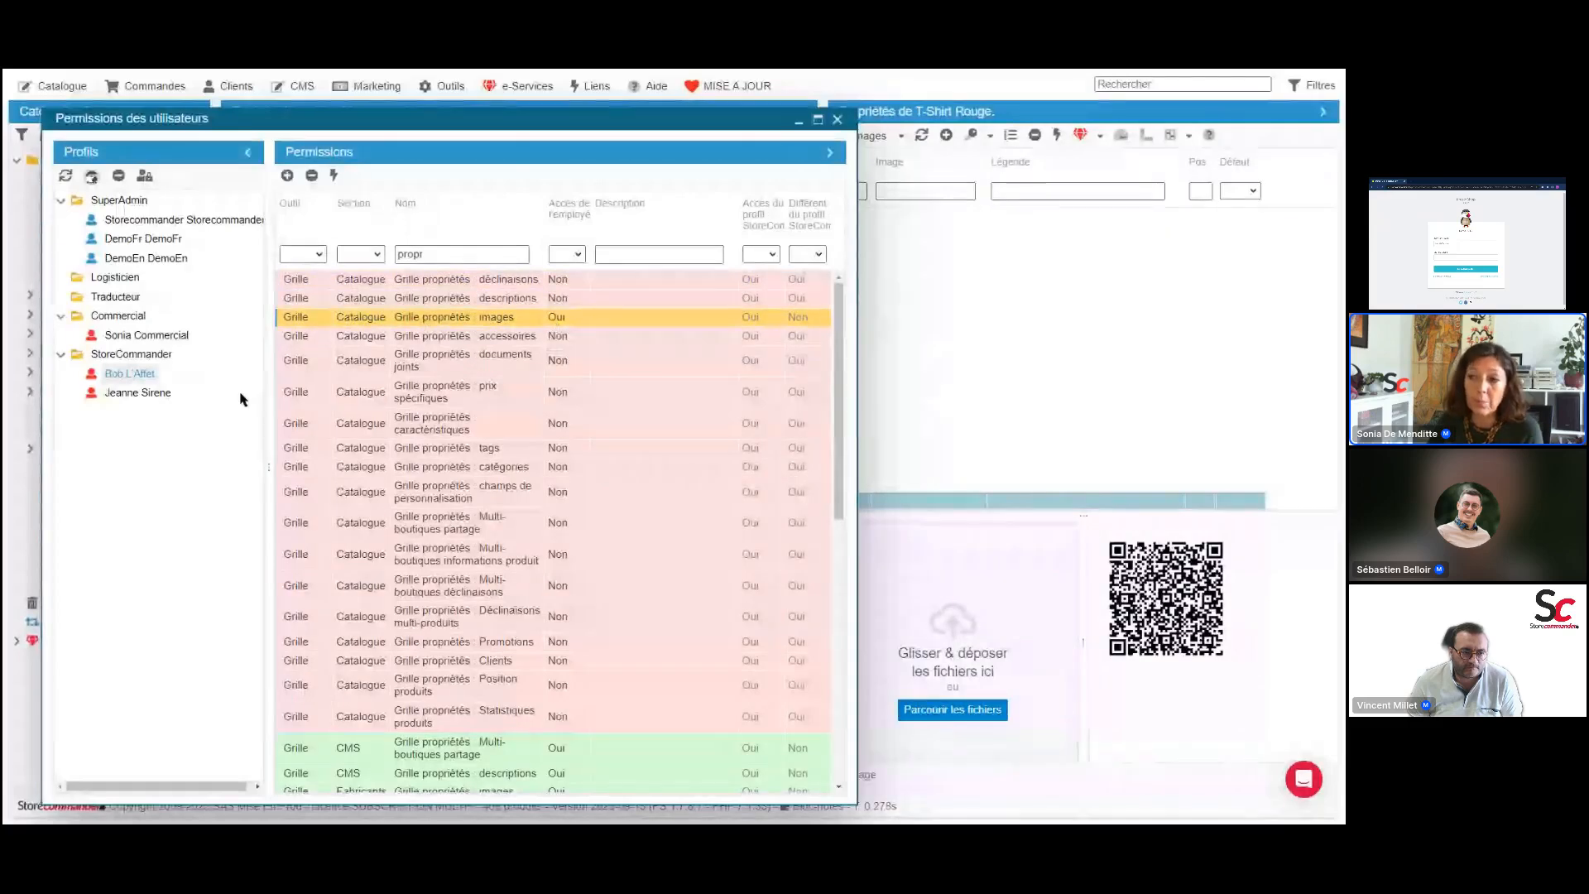
pyautogui.click(151, 395)
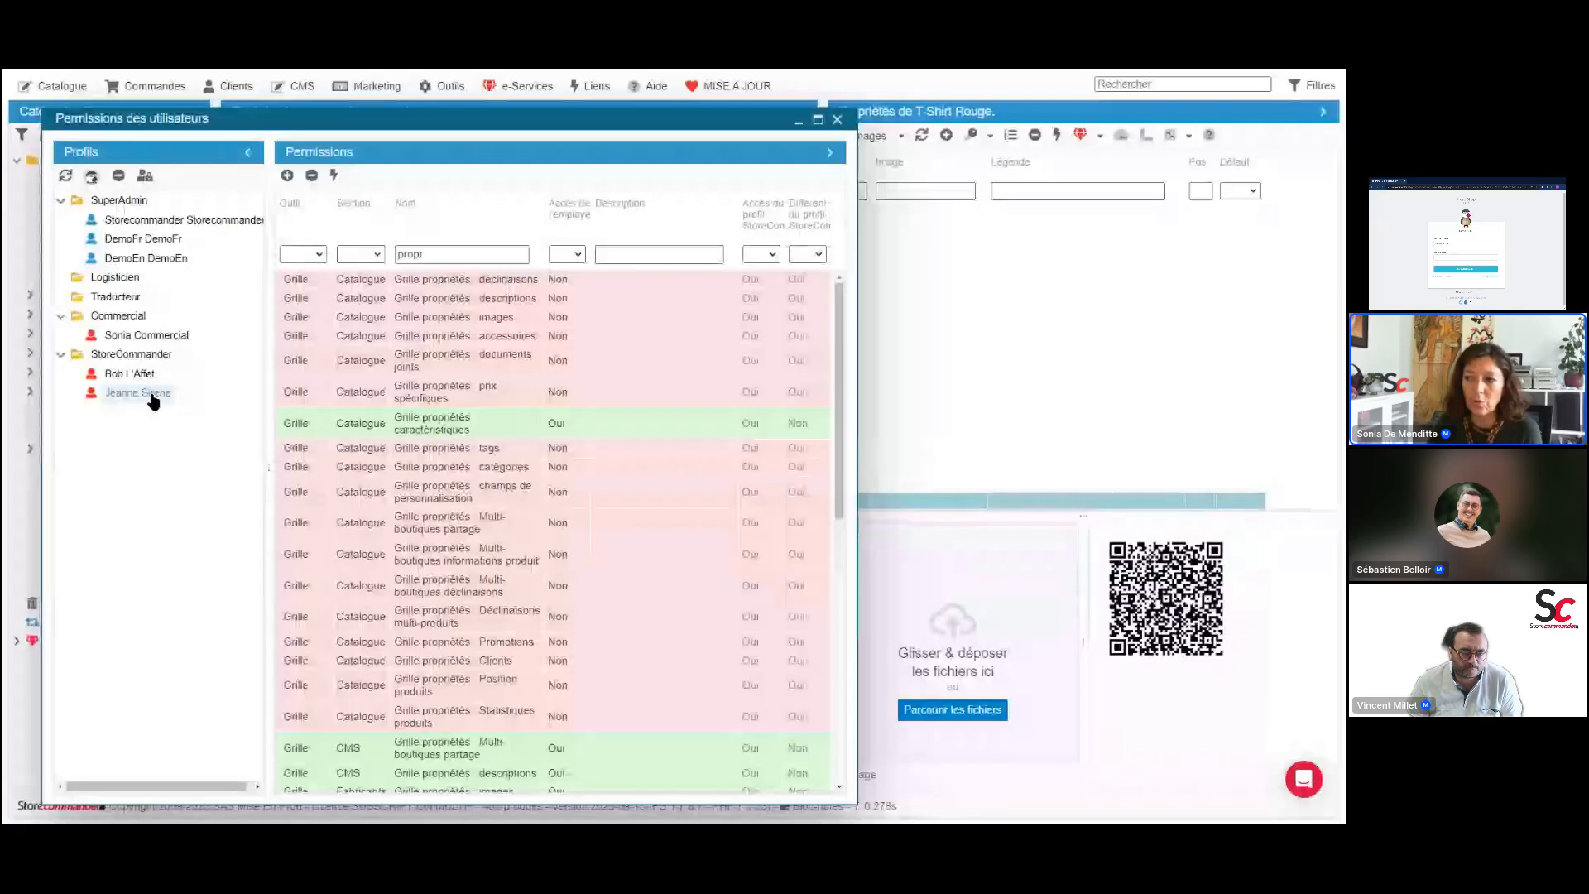
pyautogui.click(491, 429)
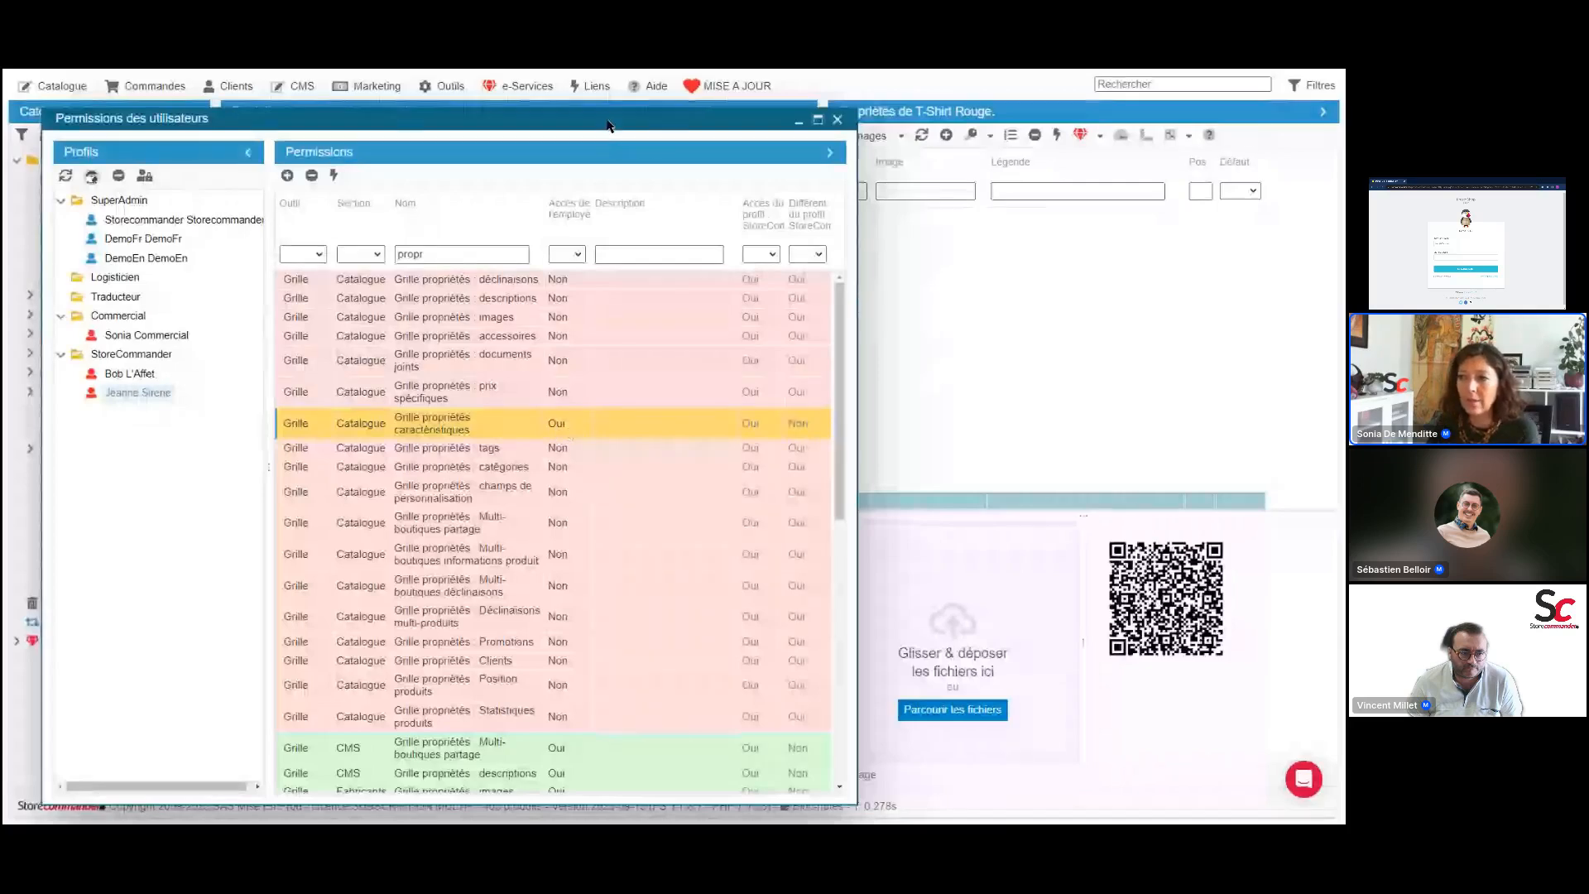
# Display the products of Descriptions à revoir in the Vue rapide grid, and close the user permissions window
pyautogui.moveTo(608, 125); pyautogui.dragTo(644, 270)
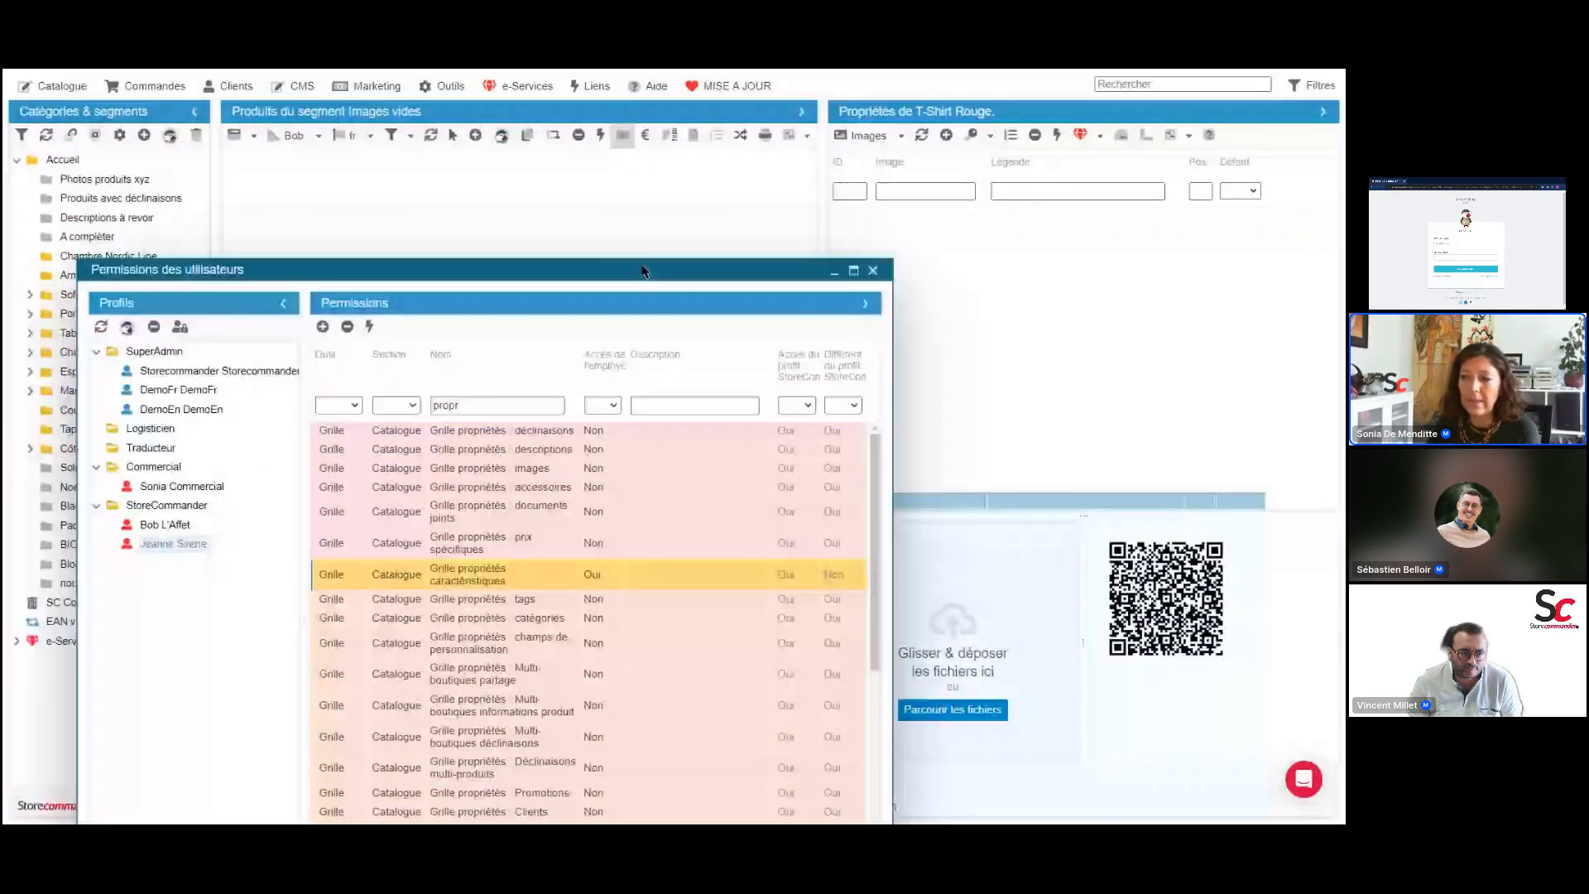
pyautogui.click(293, 135)
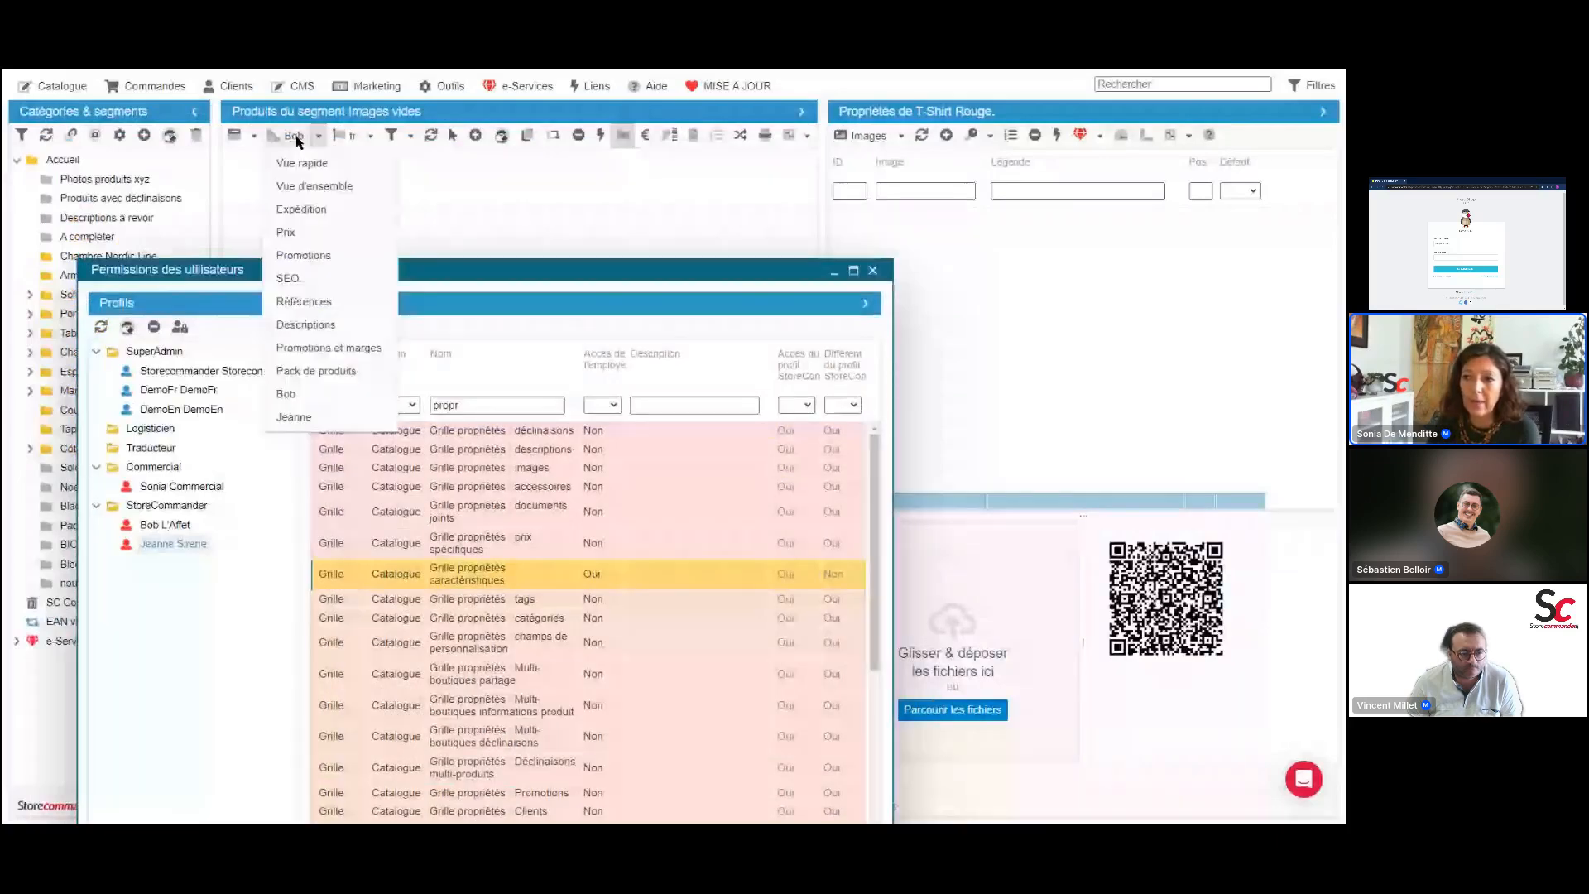
pyautogui.click(312, 161)
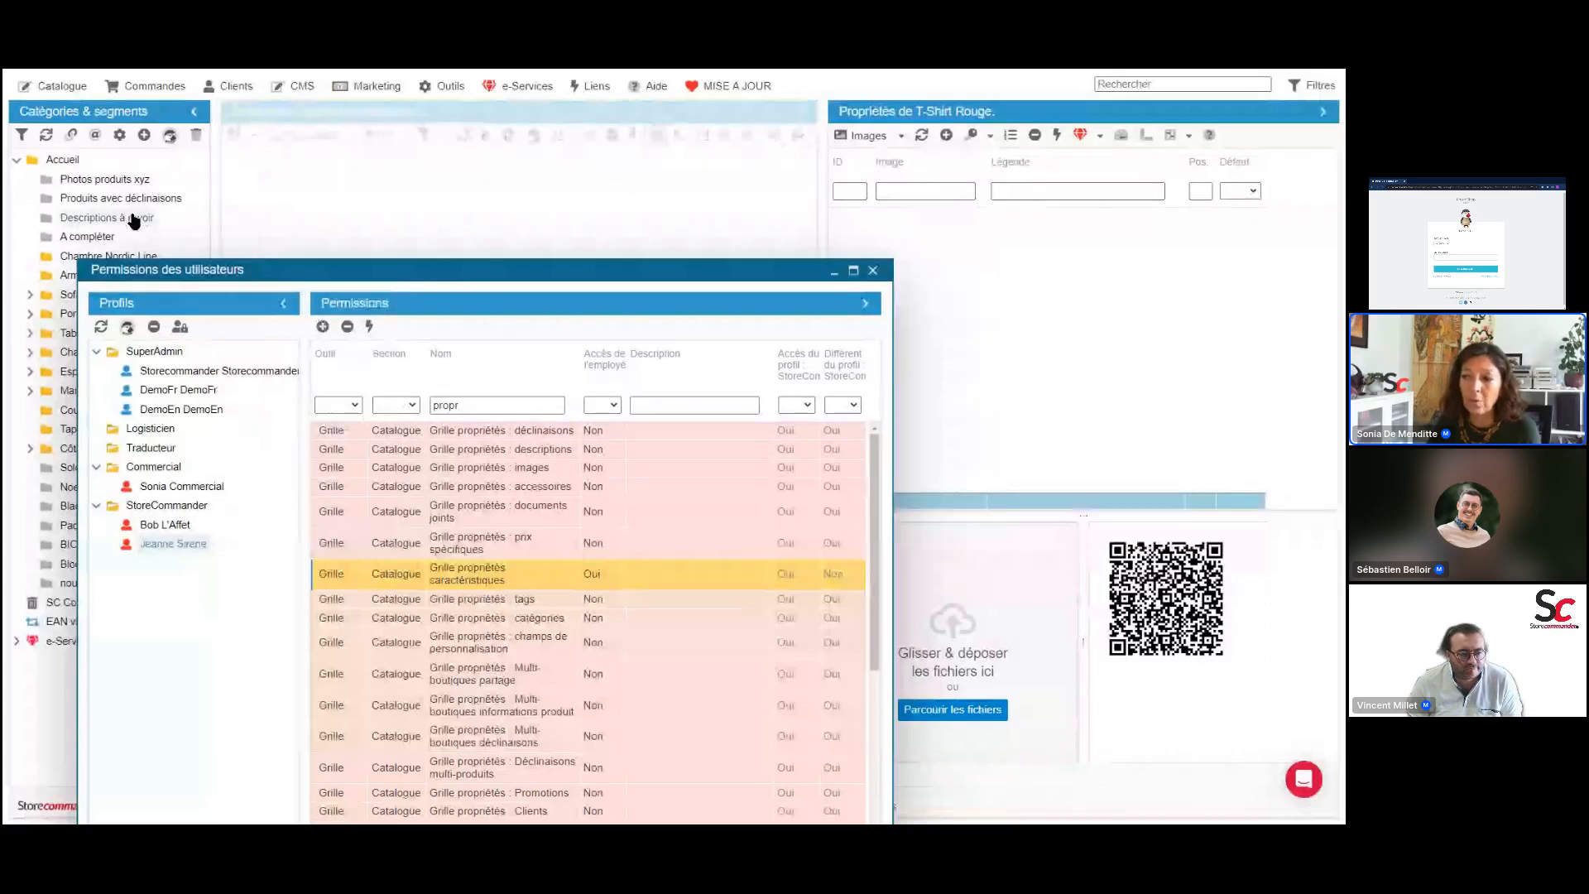
pyautogui.moveTo(378, 275); pyautogui.dragTo(386, 335)
pyautogui.click(622, 252)
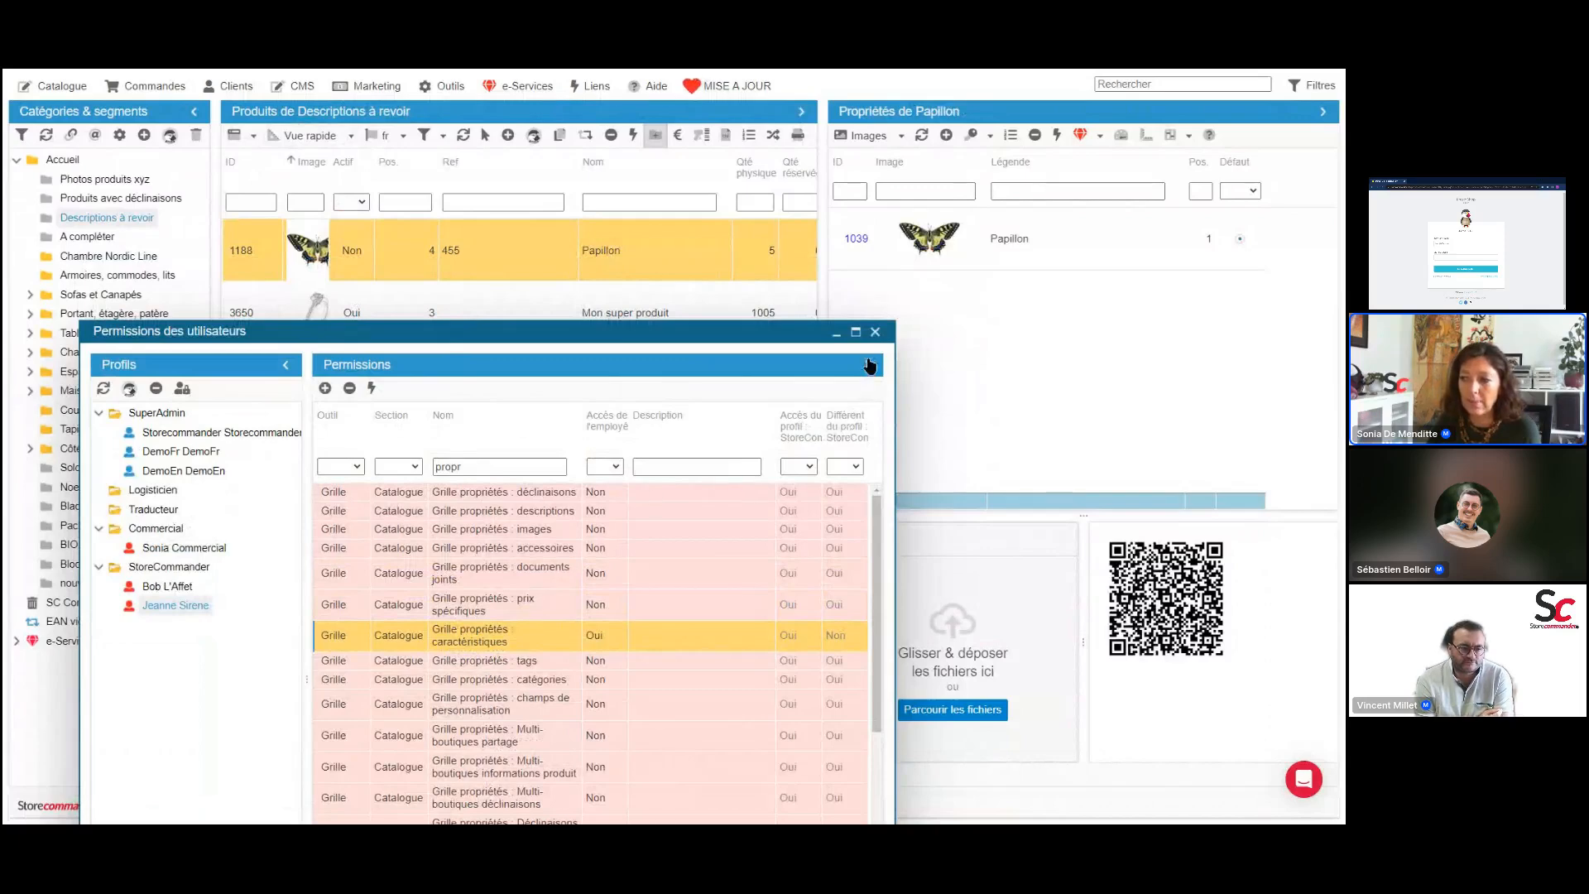
pyautogui.click(876, 332)
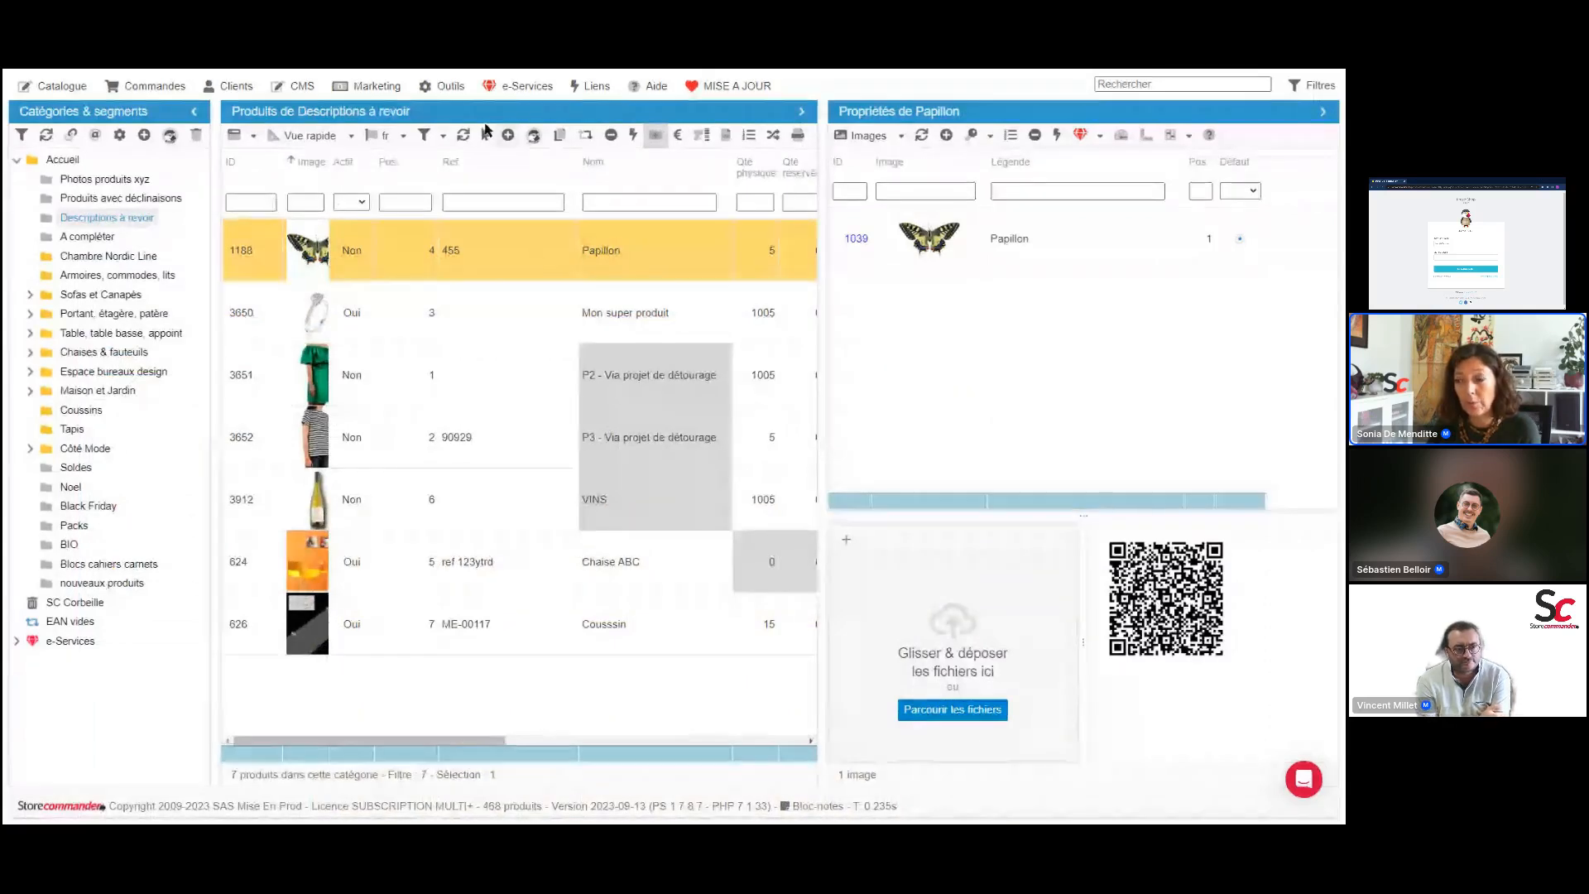
# Open the interface customisation window, move it clear of the product toolbar, and show the fields of the first StoreCommander employee's product grid
pyautogui.click(464, 92)
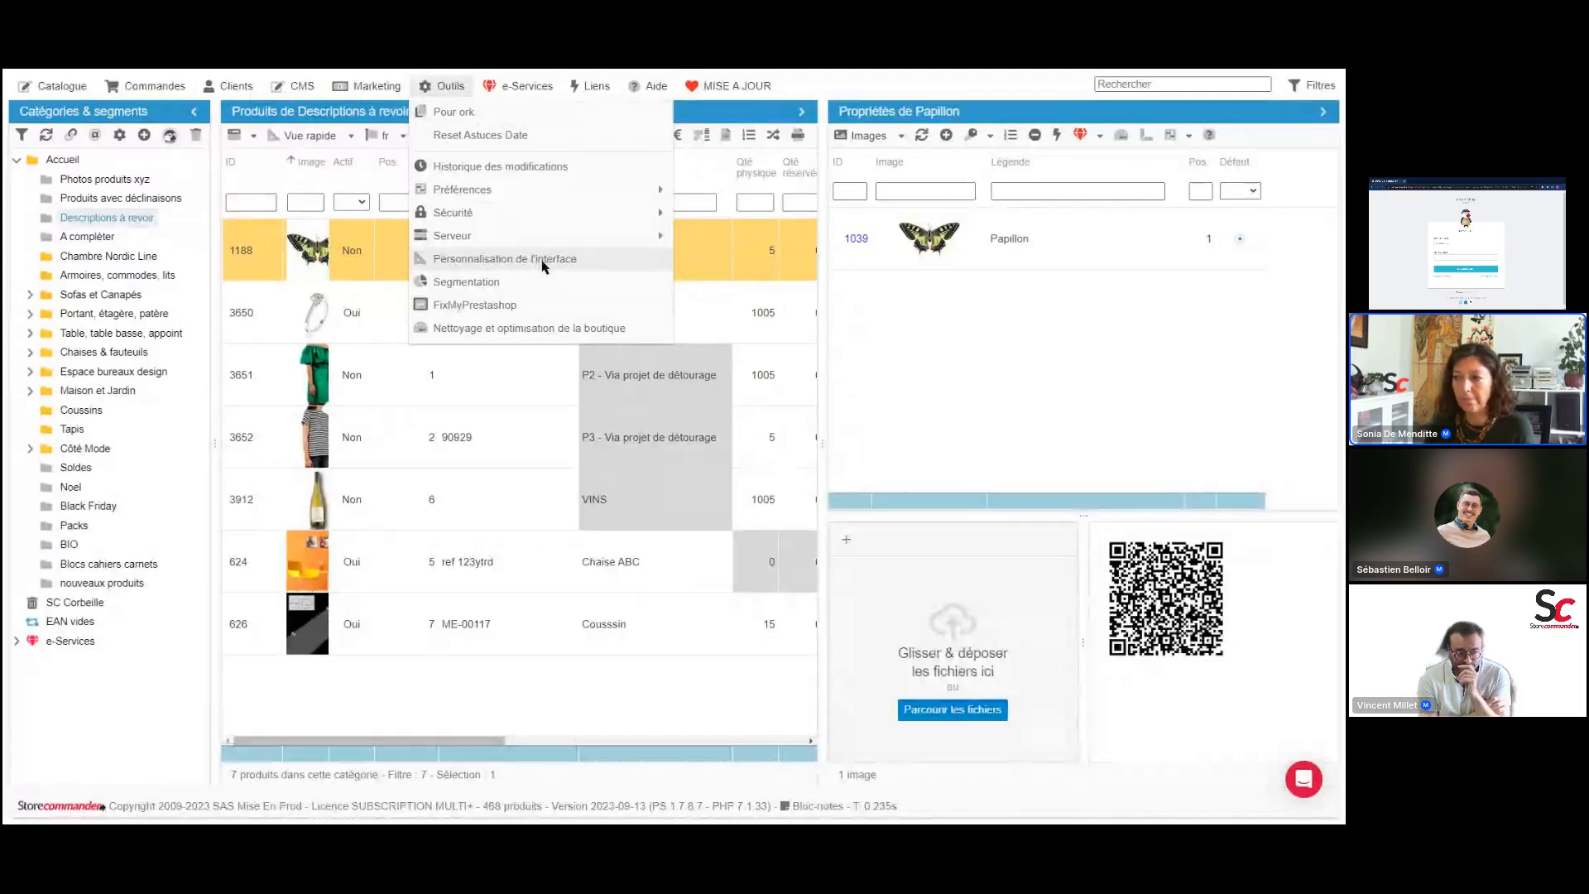
pyautogui.click(544, 265)
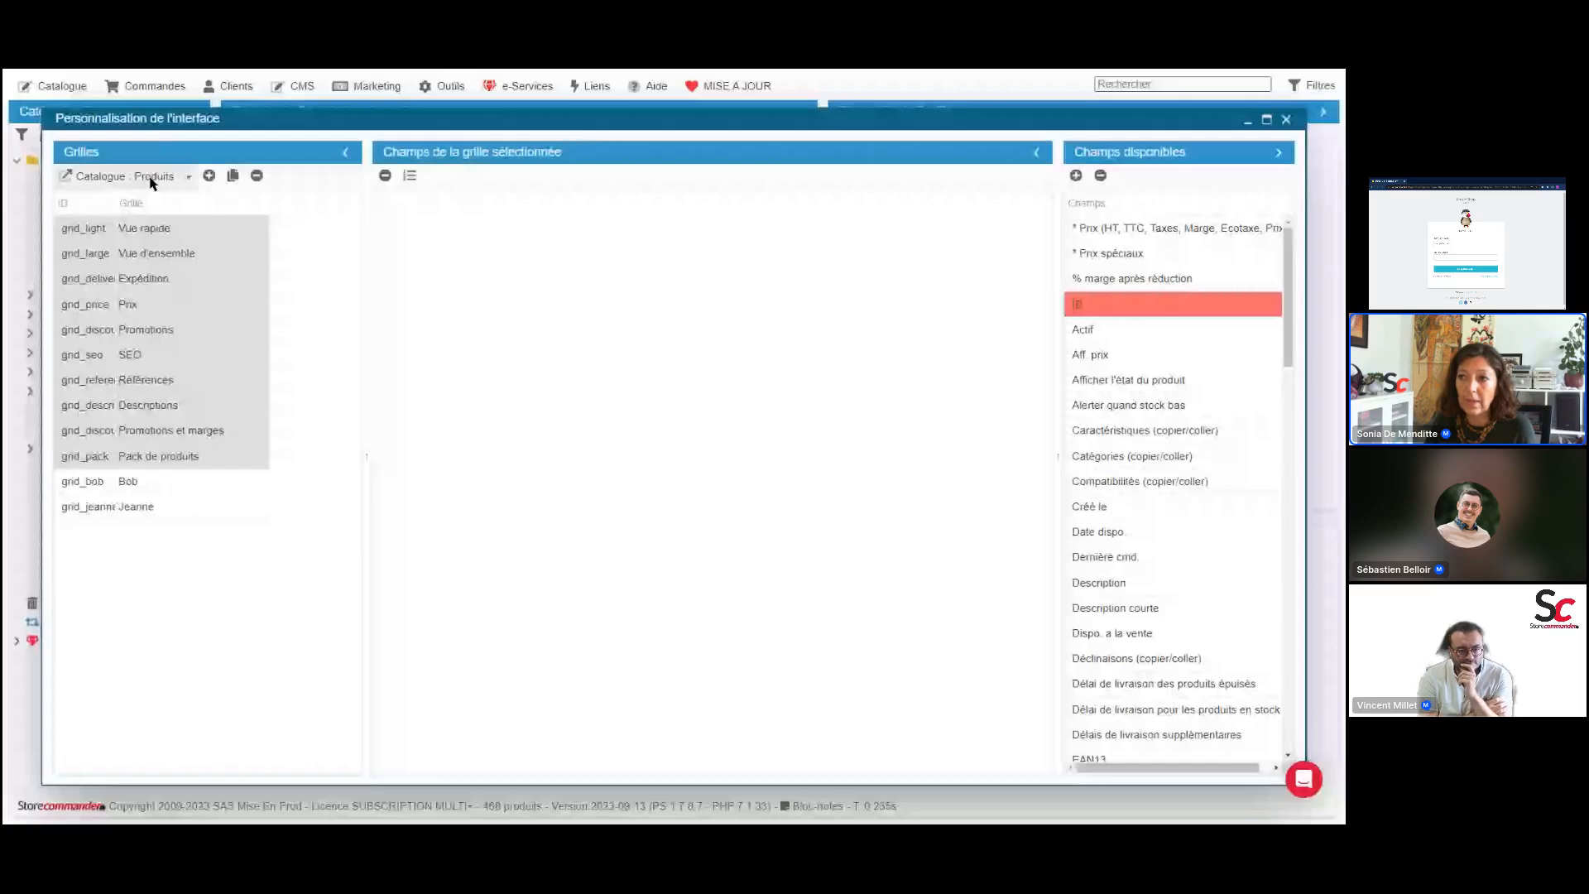
pyautogui.moveTo(433, 123); pyautogui.dragTo(439, 216)
pyautogui.click(350, 136)
pyautogui.click(349, 138)
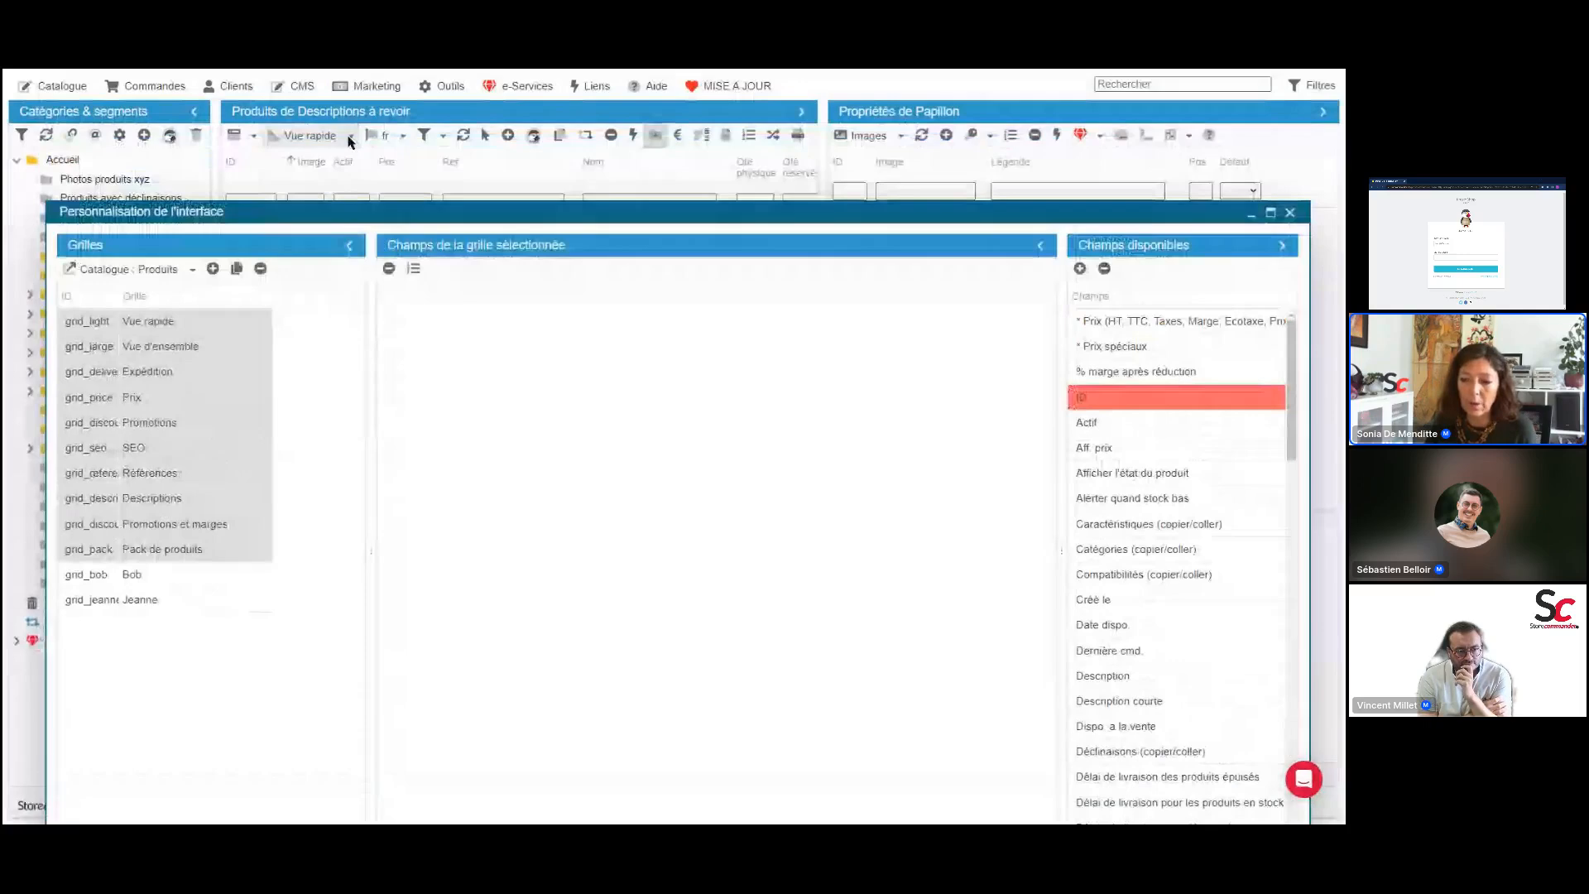
pyautogui.click(184, 574)
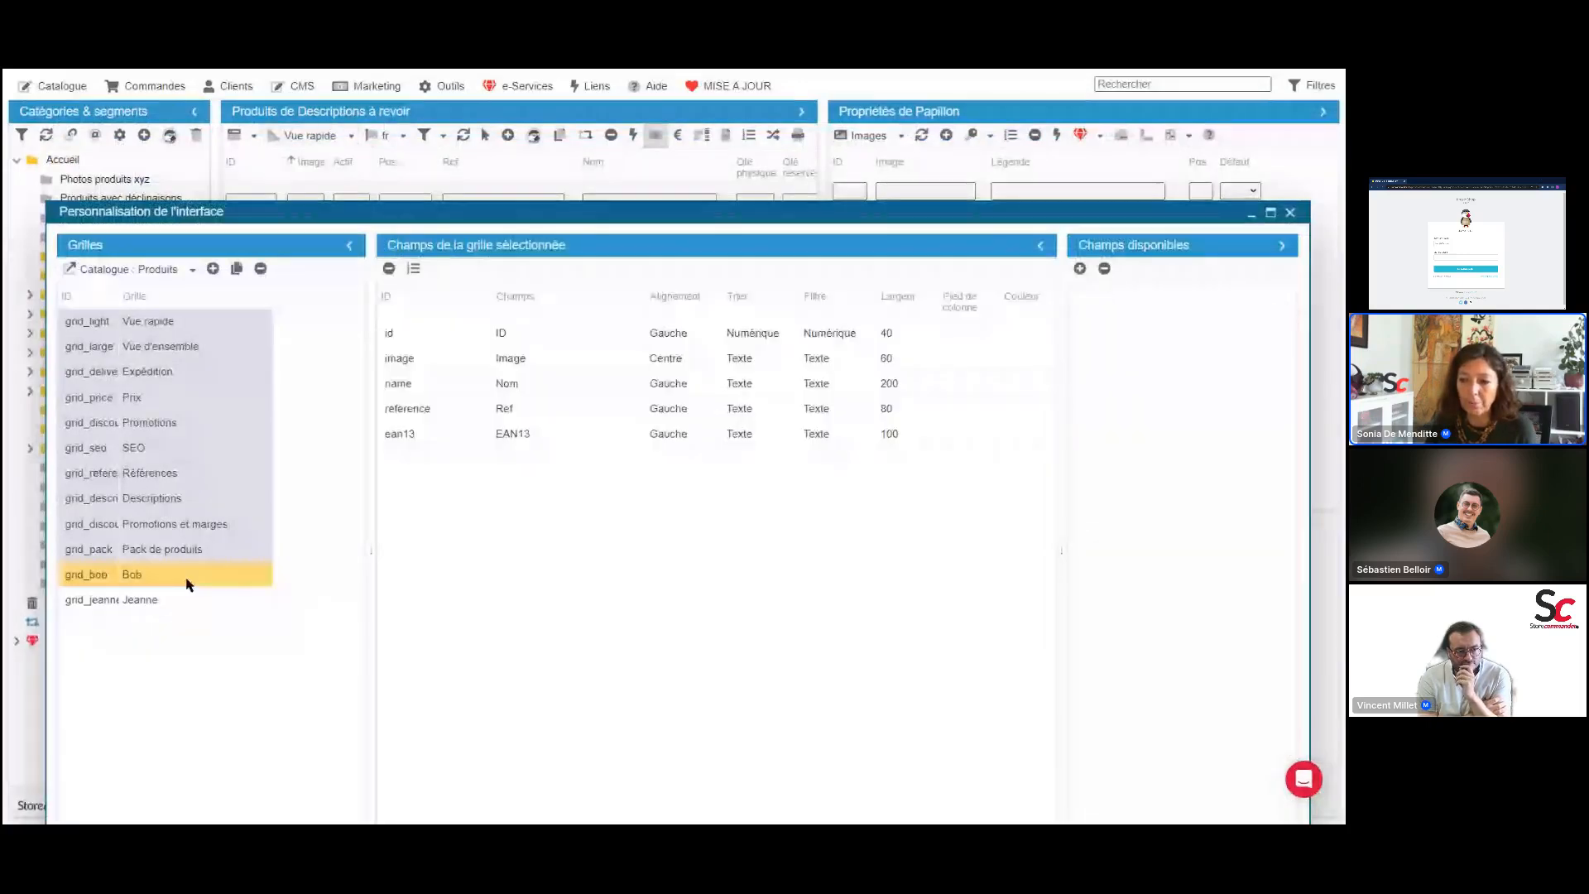
# Create a new product grid in the interface customisation and name it with a colleague's first name
pyautogui.click(213, 269)
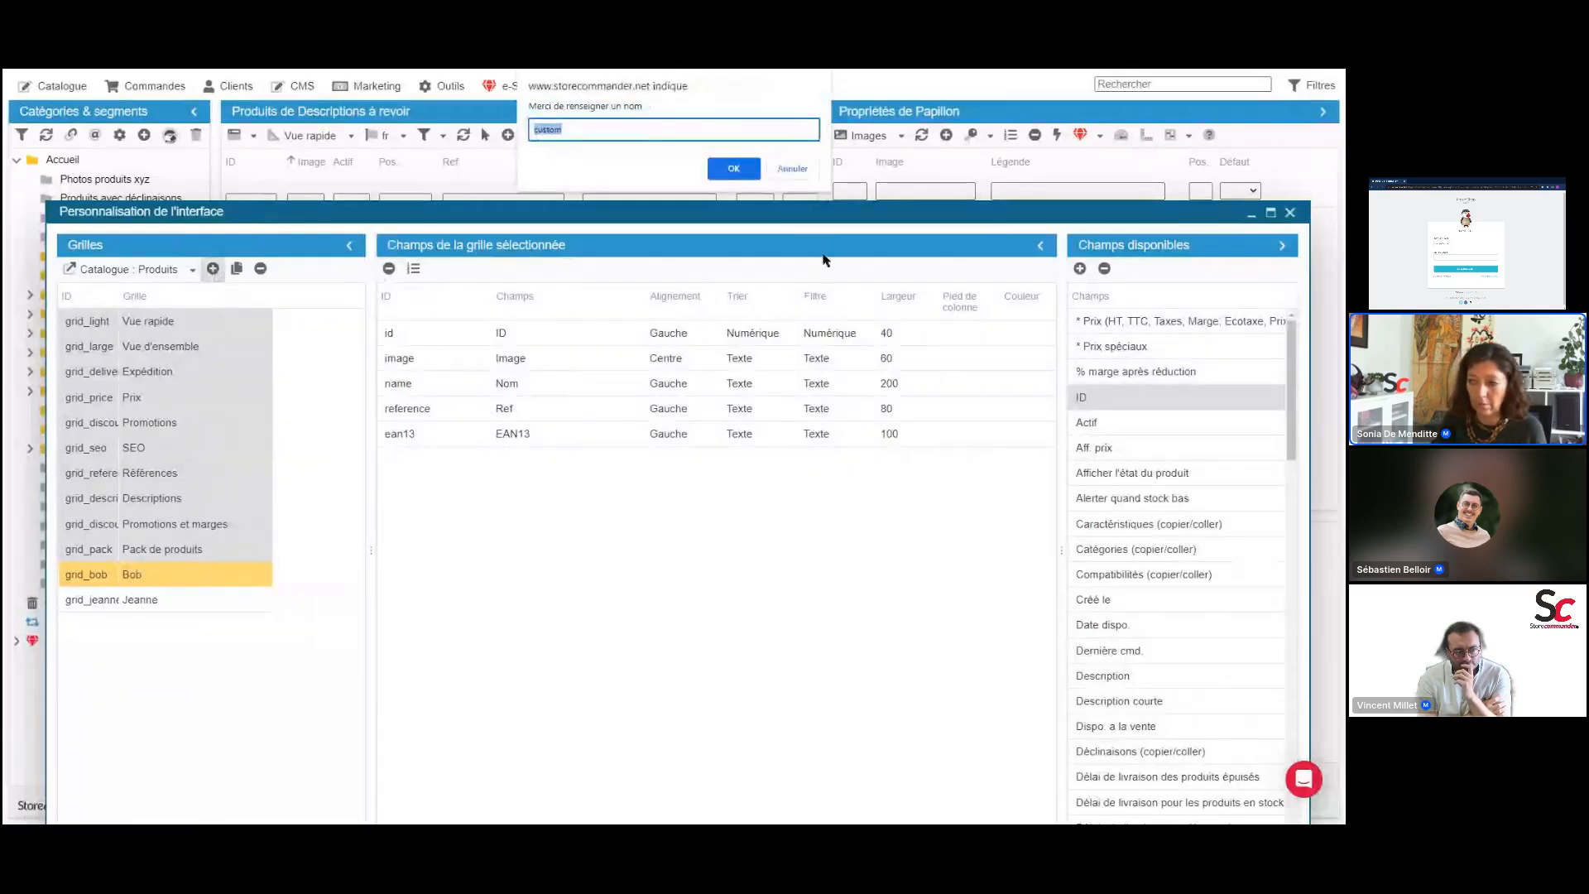
pyautogui.write('Vincent')
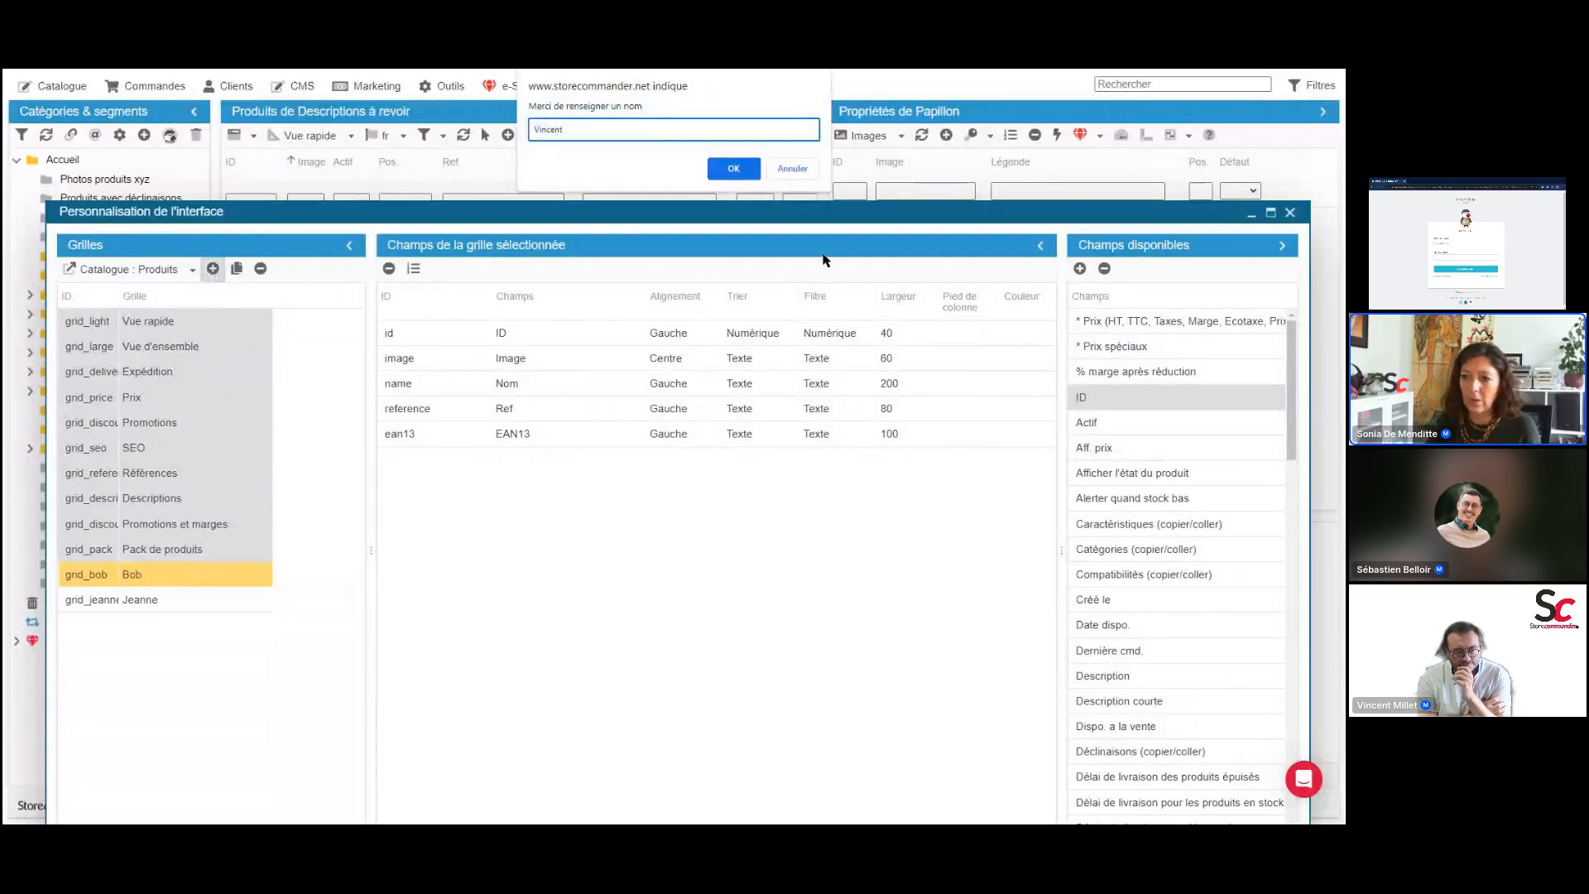
pyautogui.press('Return')
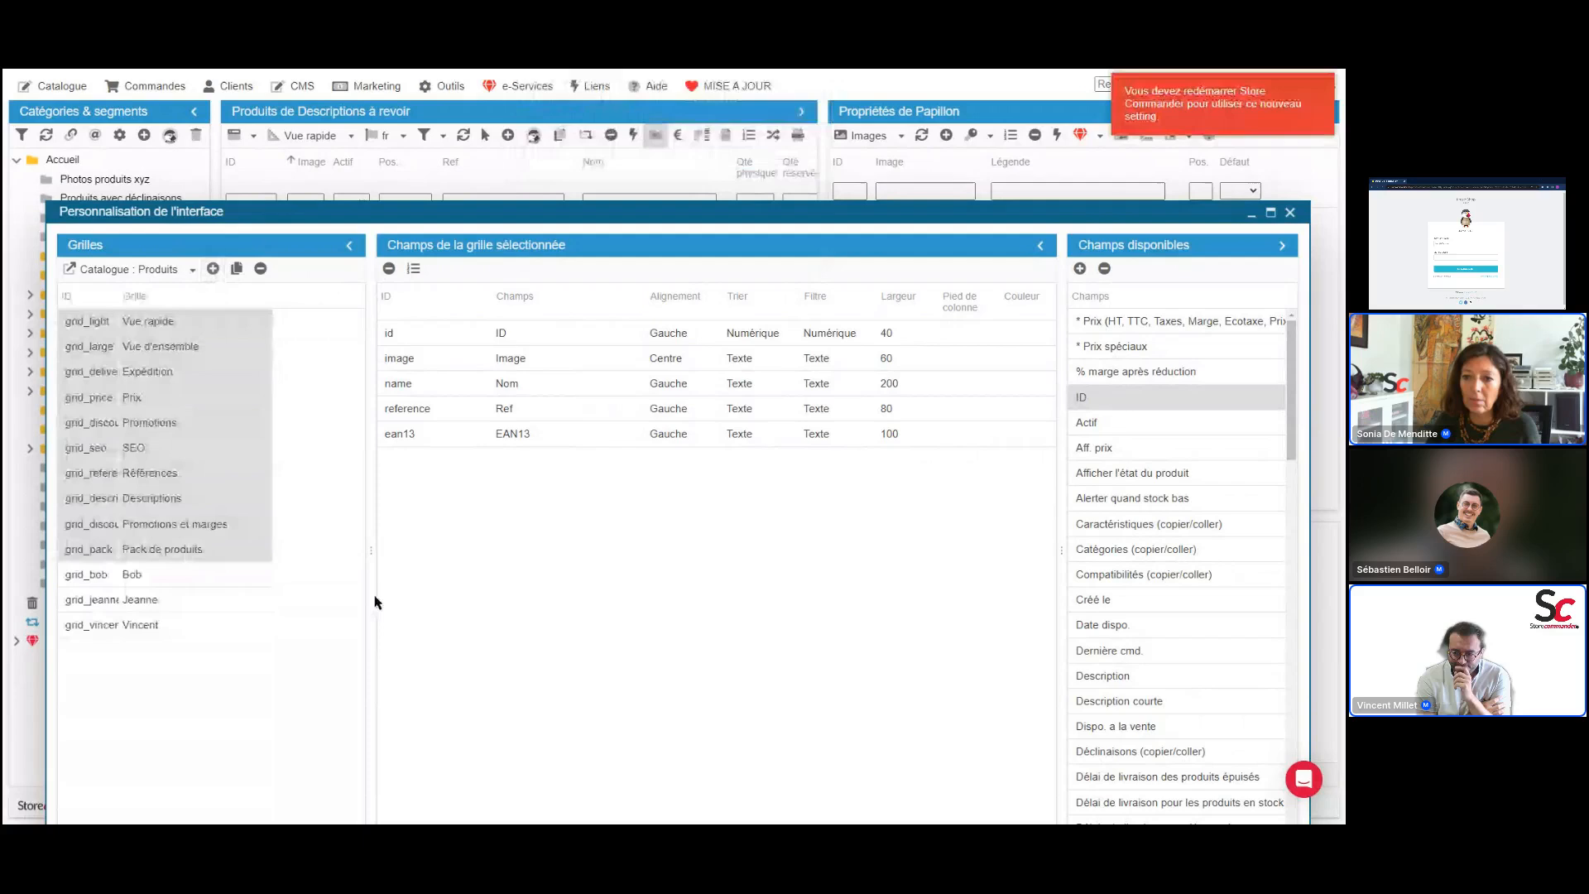
# Widen the list of available fields and add the EcoTax field to the newly created grid
pyautogui.click(231, 627)
pyautogui.click(532, 334)
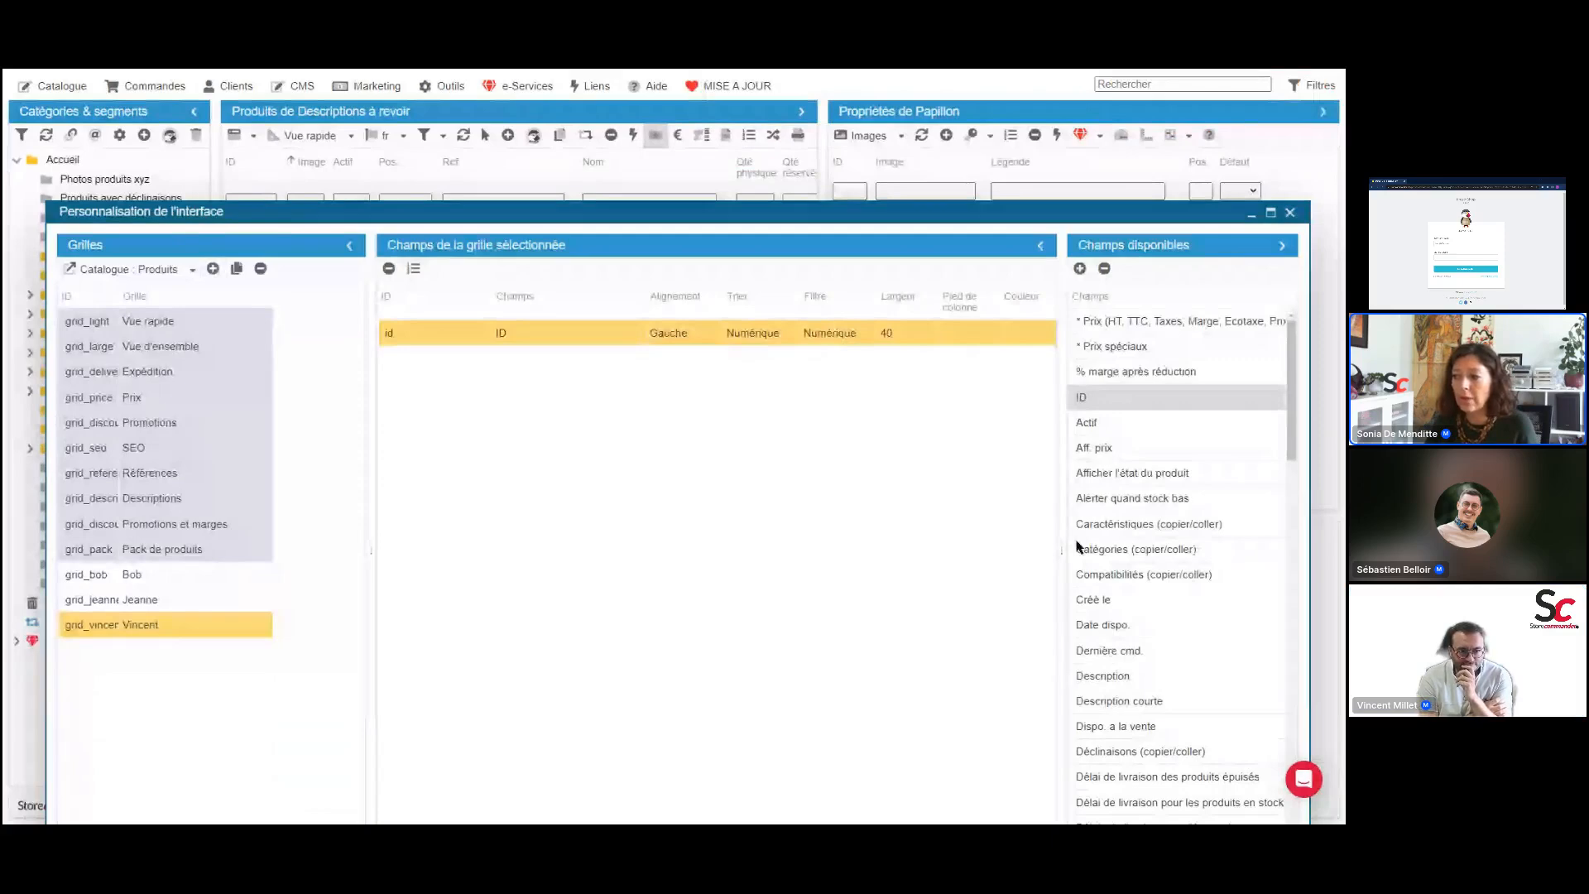
pyautogui.moveTo(1062, 549); pyautogui.dragTo(1027, 547)
pyautogui.scroll(-3, 1137, 520)
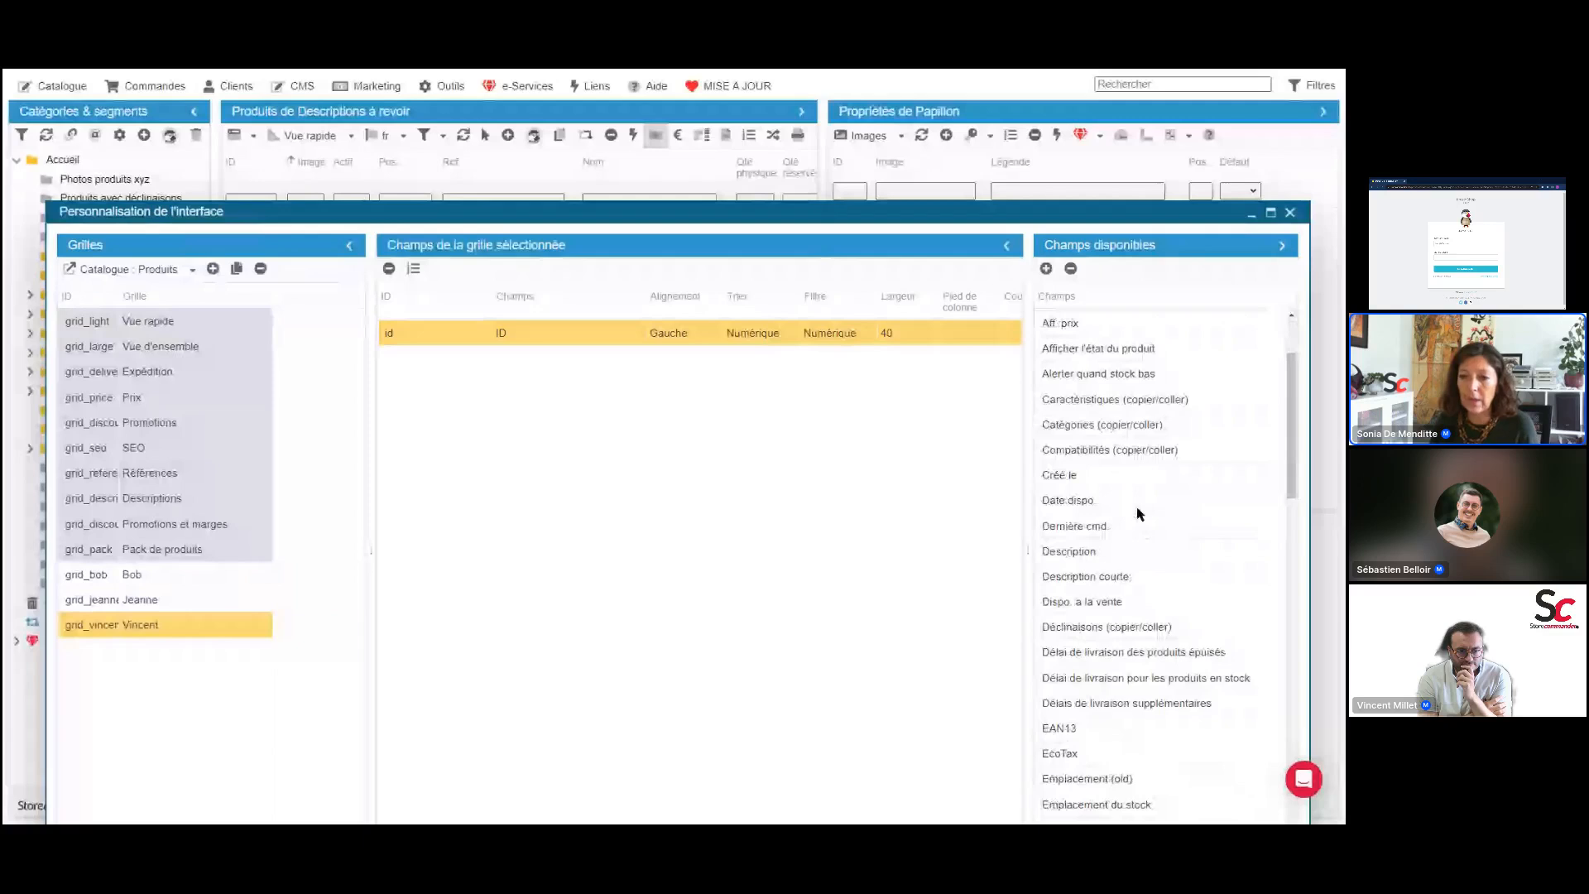
pyautogui.scroll(-5, 1137, 514)
pyautogui.scroll(-3, 1137, 524)
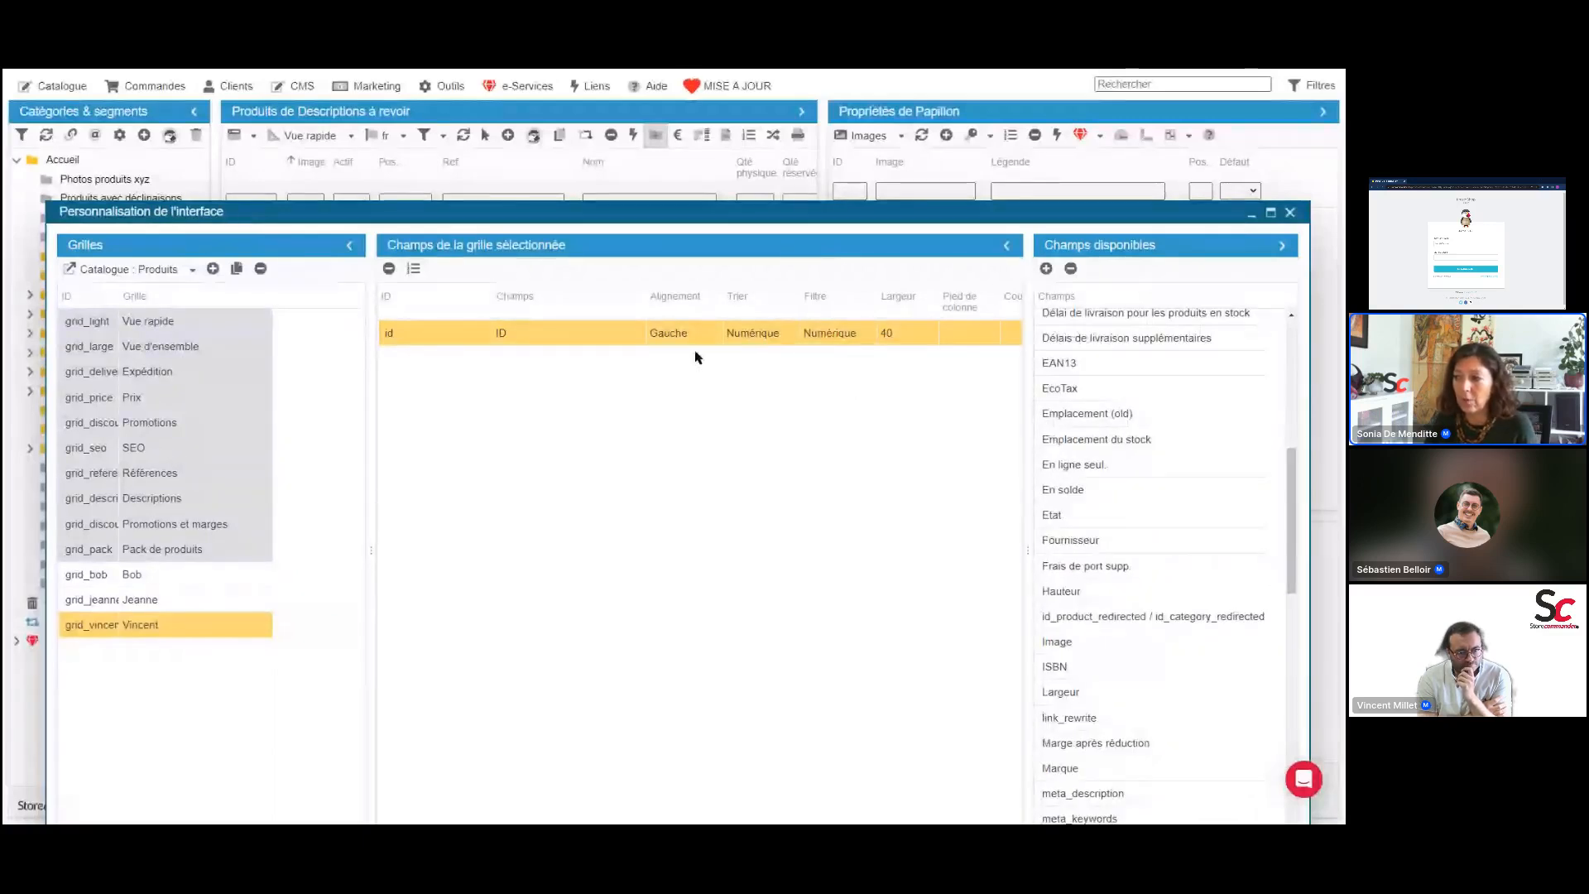
pyautogui.scroll(2, 1100, 403)
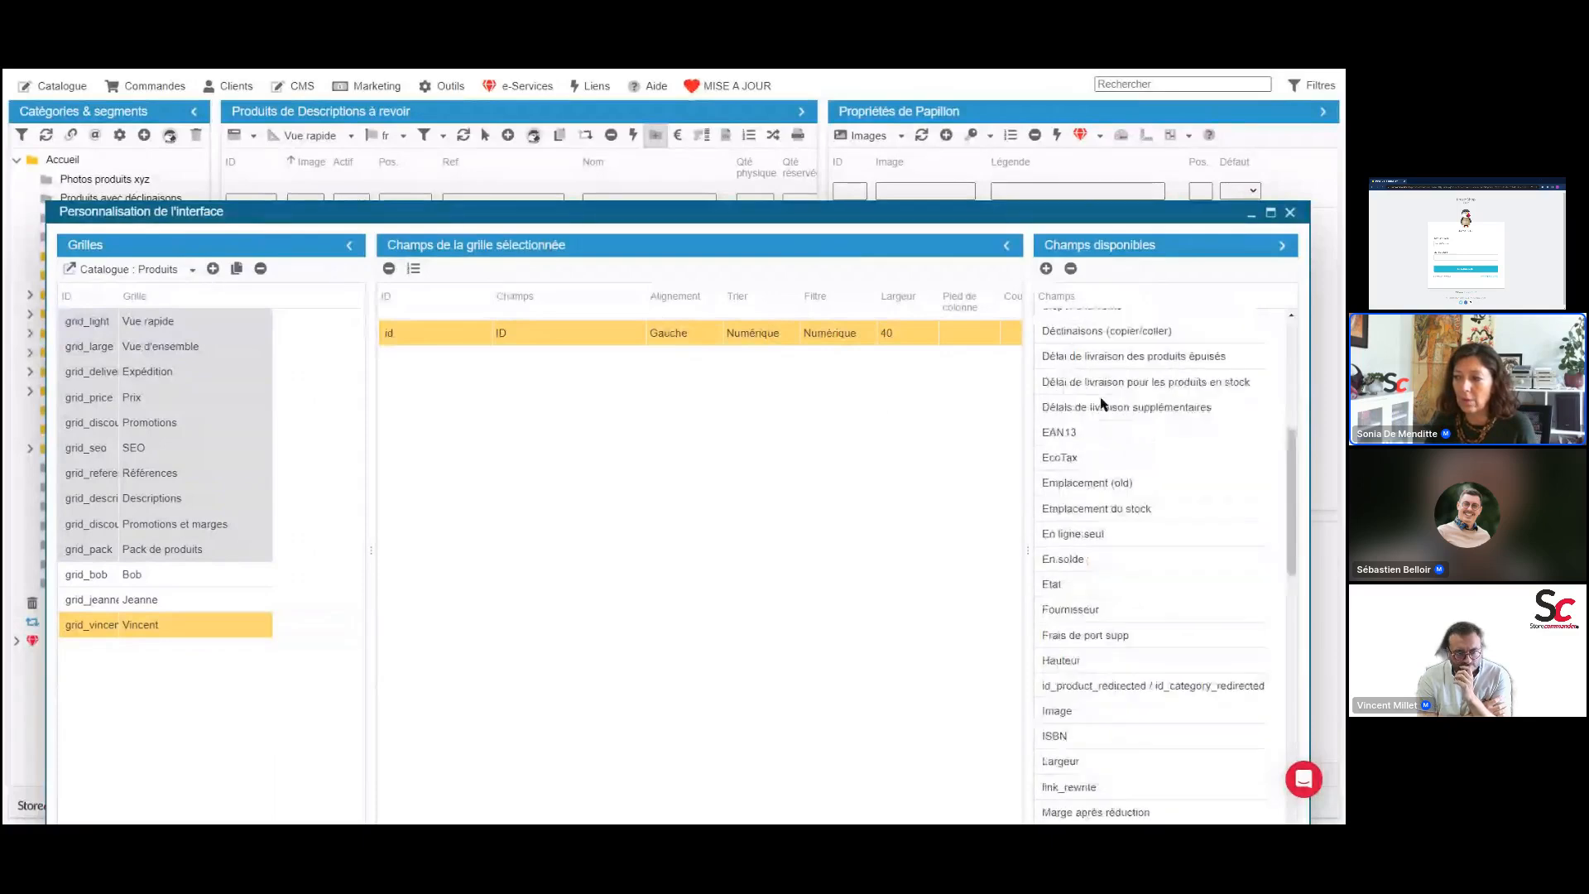
pyautogui.doubleClick(1104, 453)
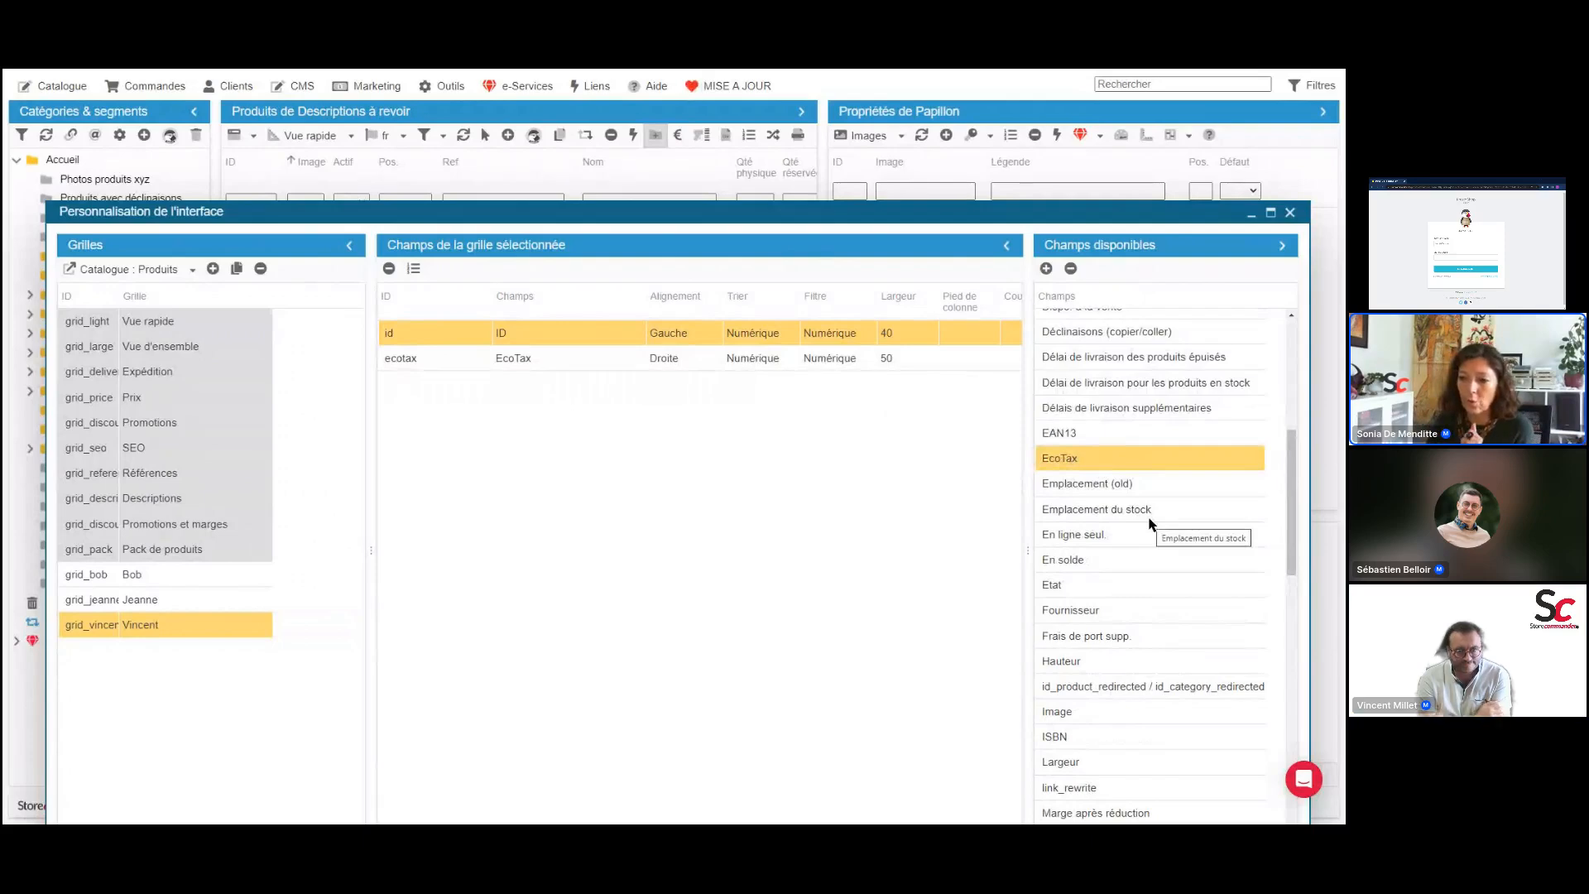
# Reopen the first StoreCommander employee's product grid and go through its Image, Nom, Ref and EAN13 fields
pyautogui.click(218, 576)
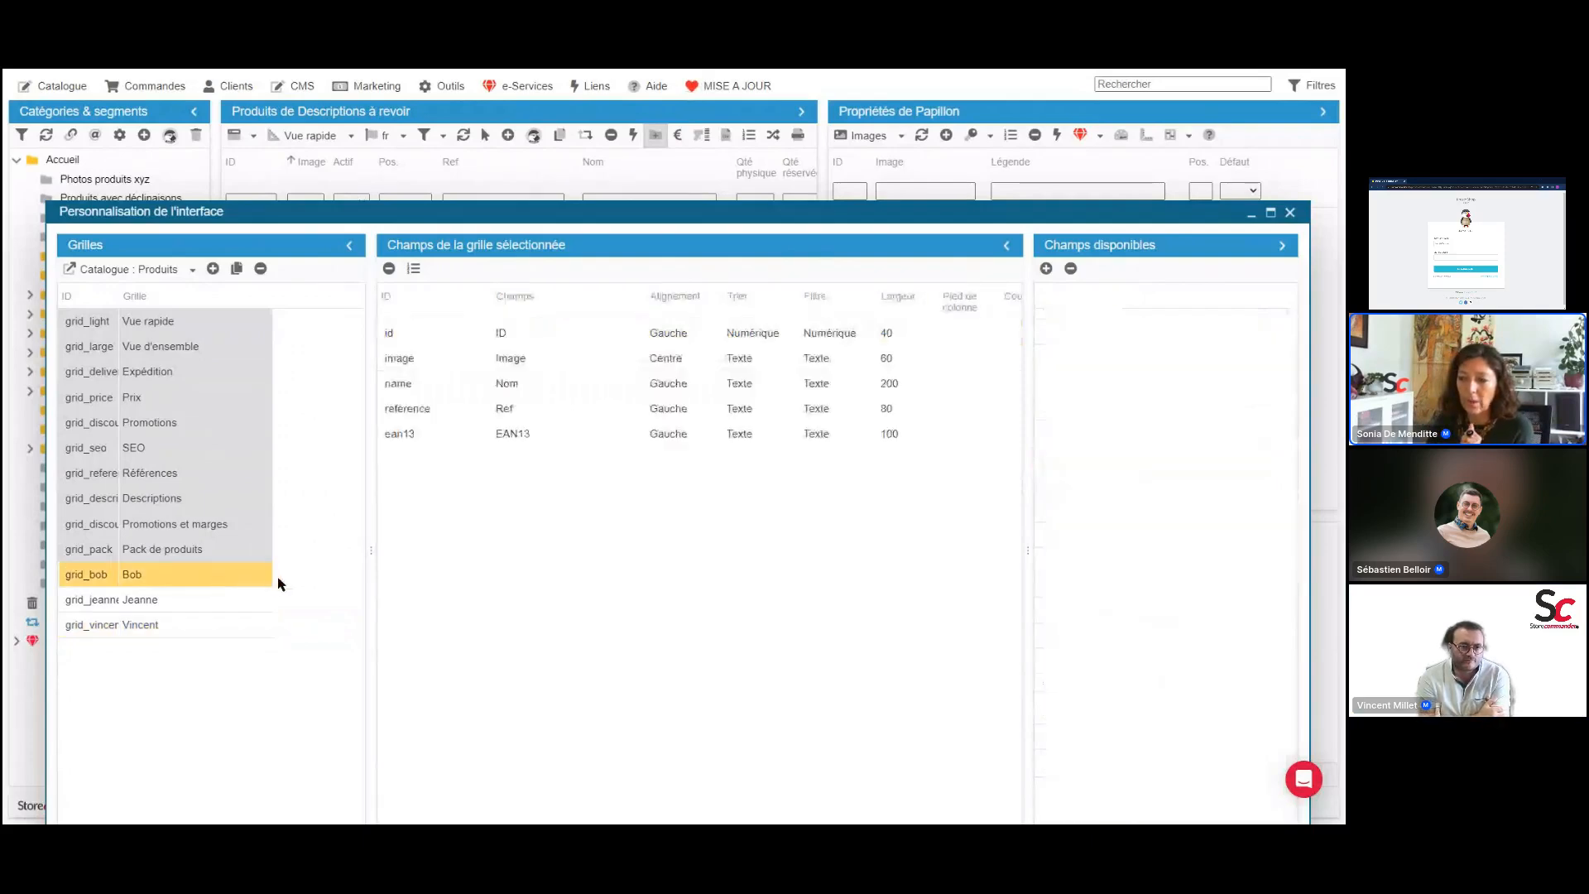
pyautogui.click(503, 443)
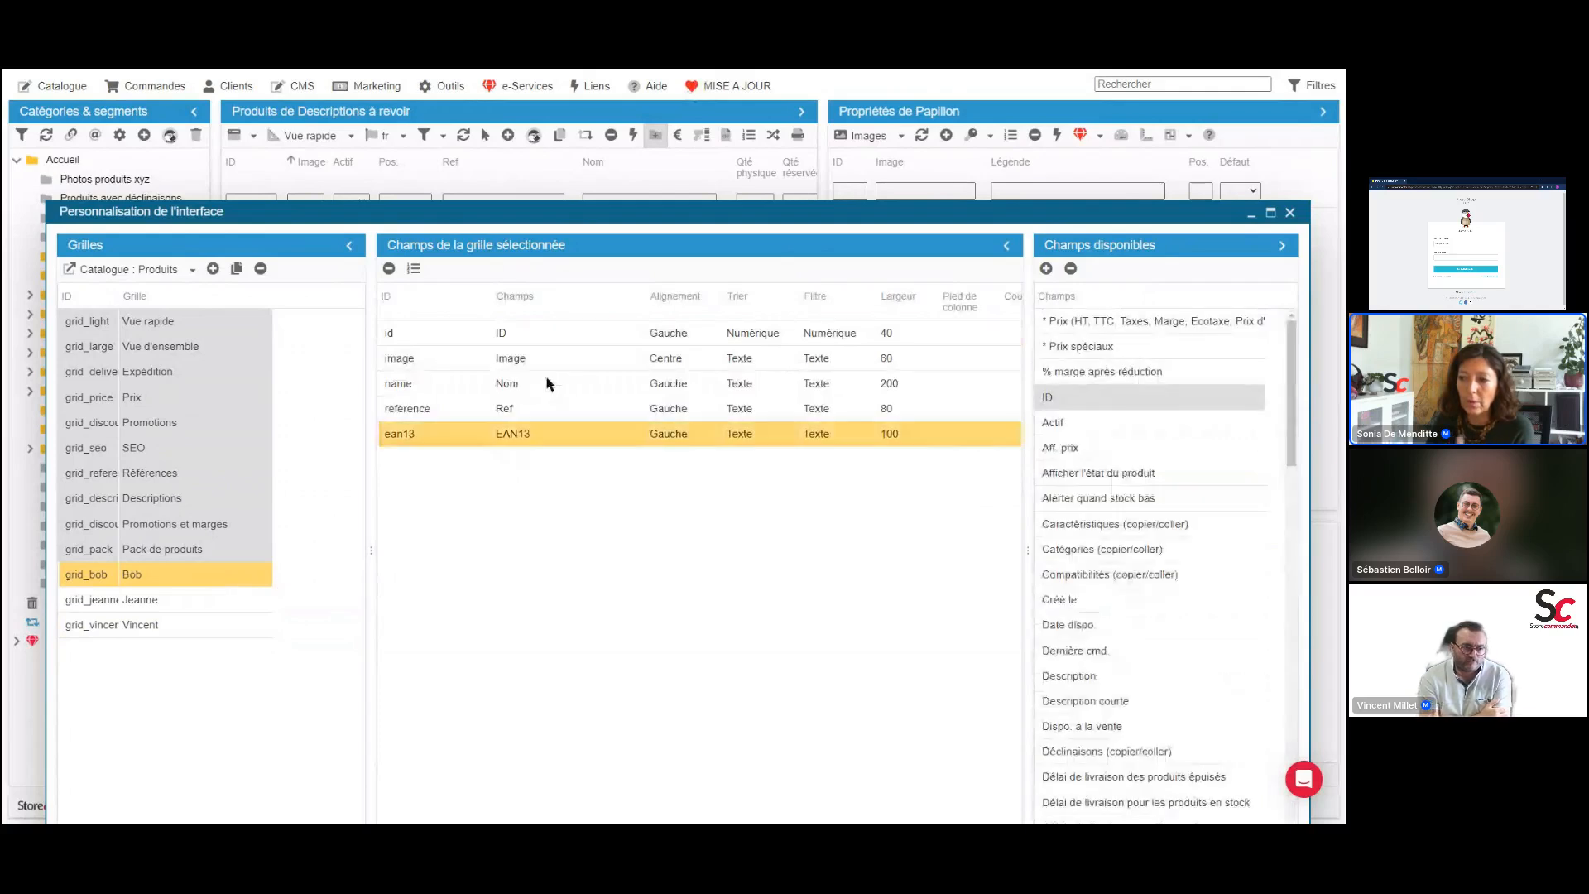
pyautogui.click(553, 369)
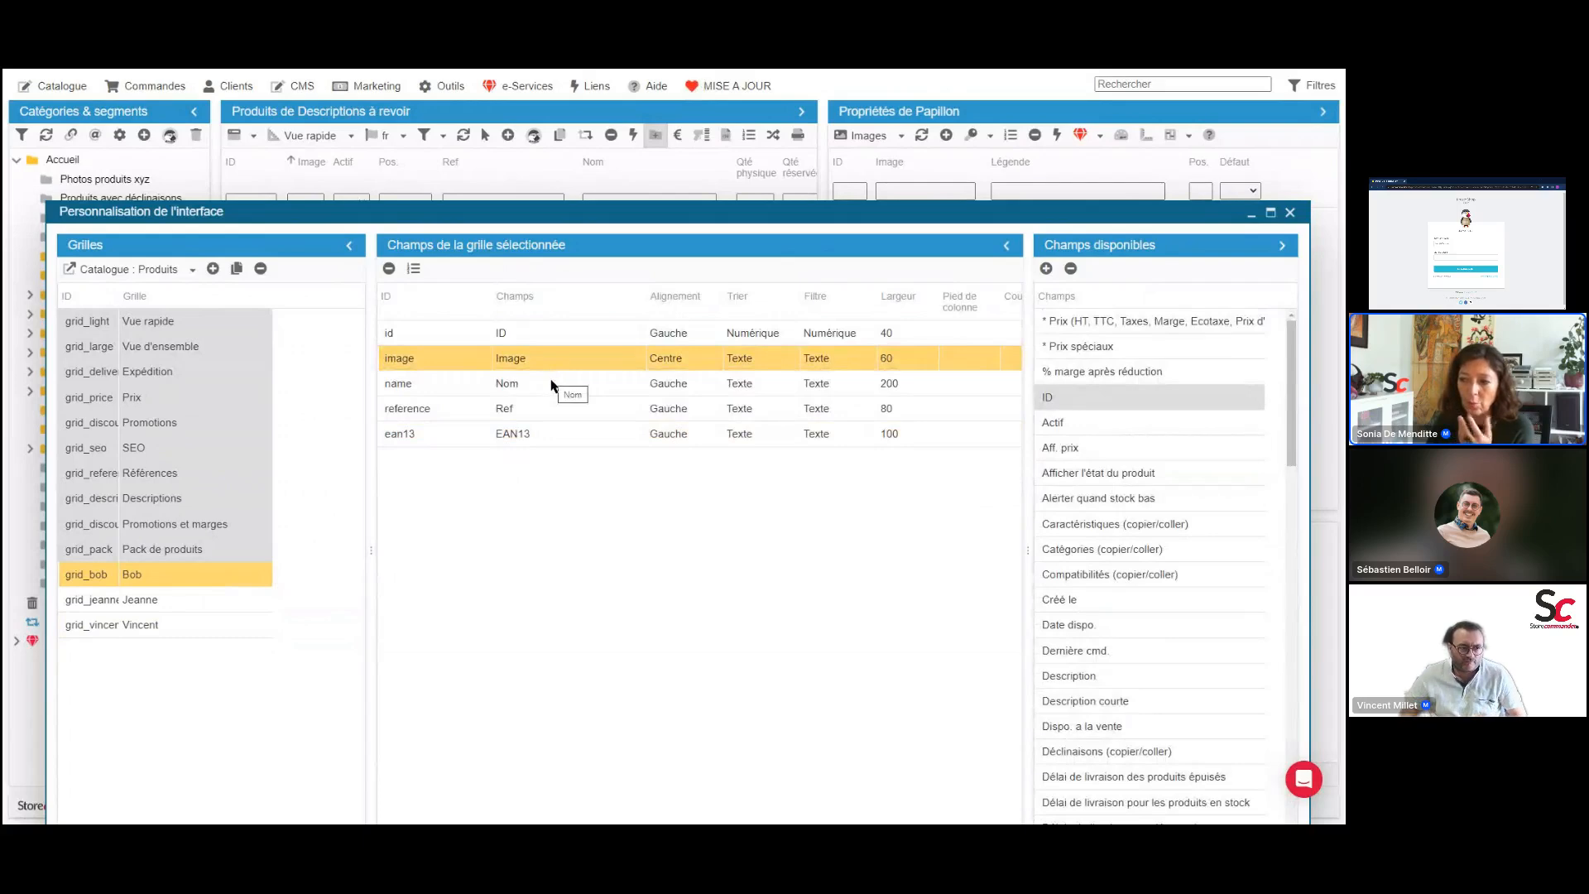
pyautogui.click(553, 383)
pyautogui.click(556, 410)
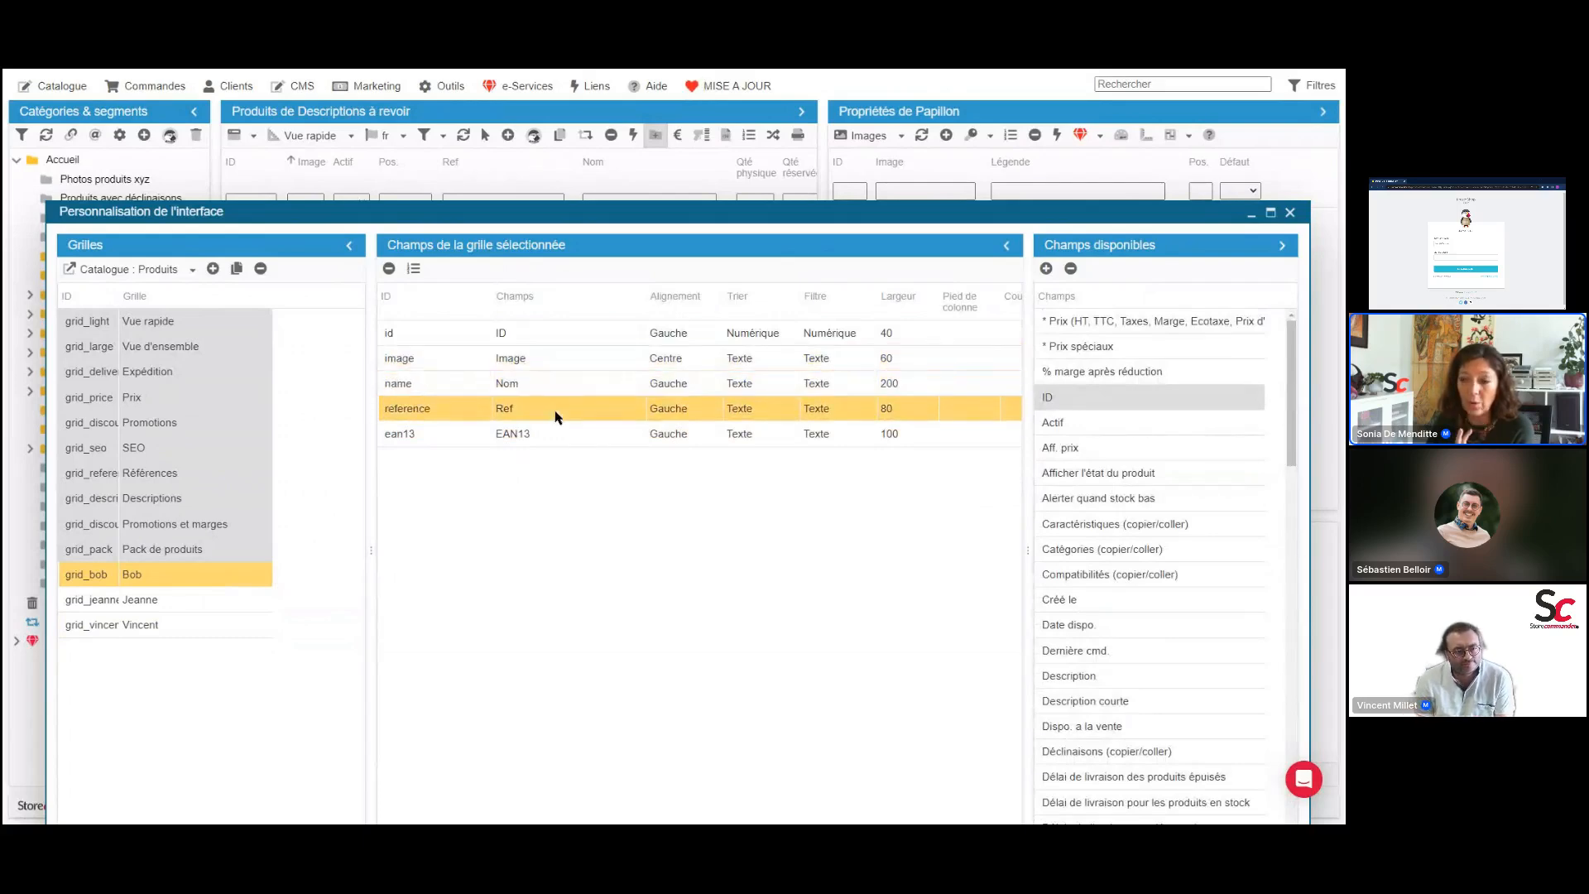
pyautogui.click(555, 436)
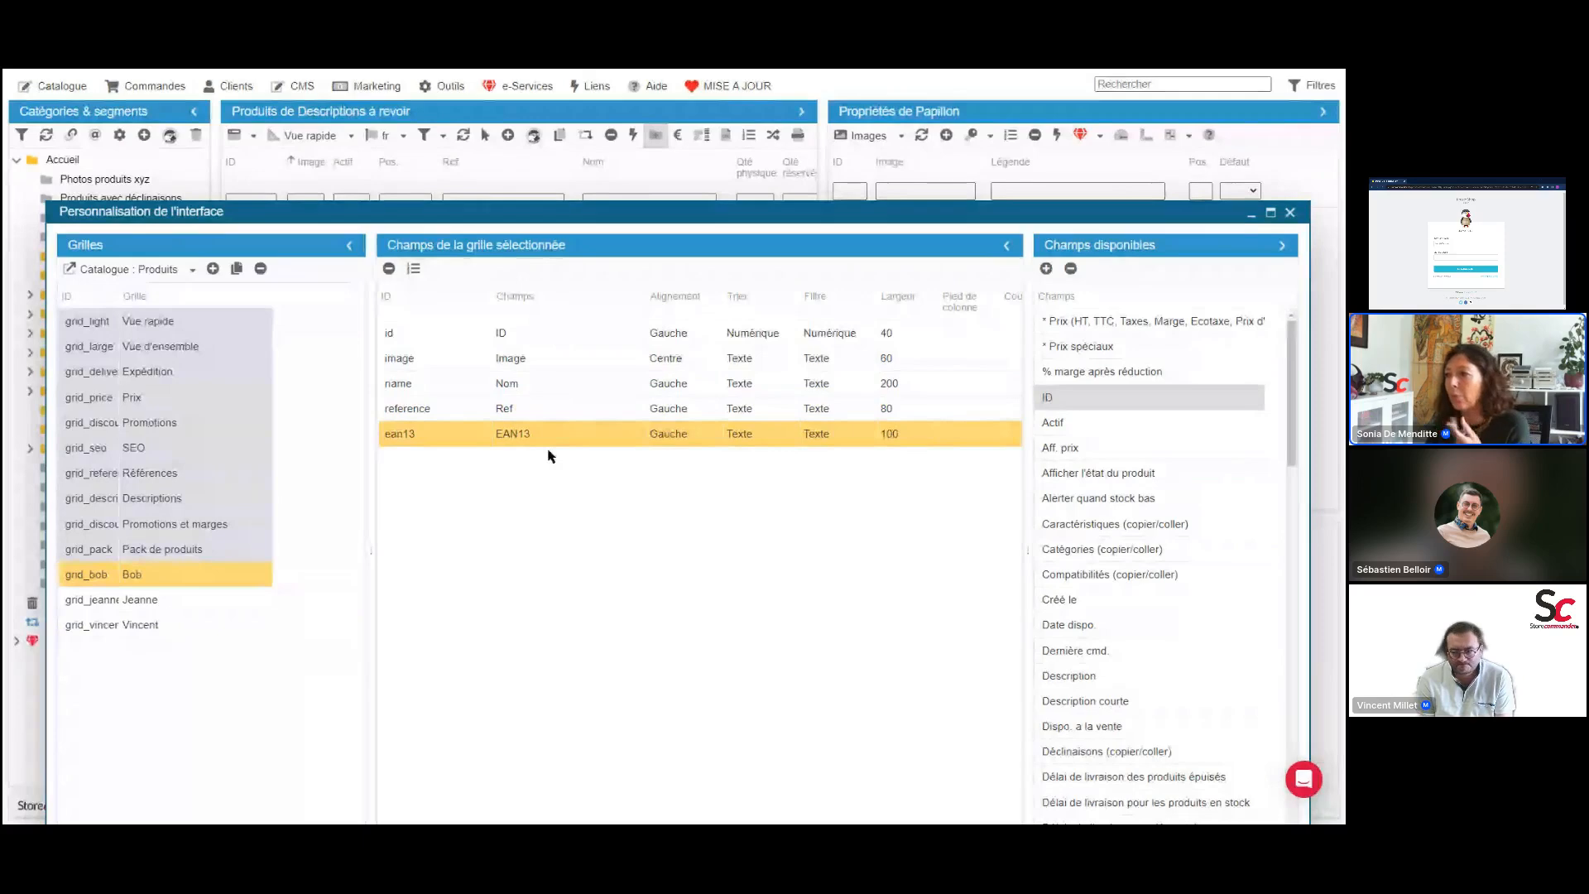
# Insert the Actif field between Image and Nom in the employee's grid, and try to move the Ref field above Nom
pyautogui.click(1044, 427)
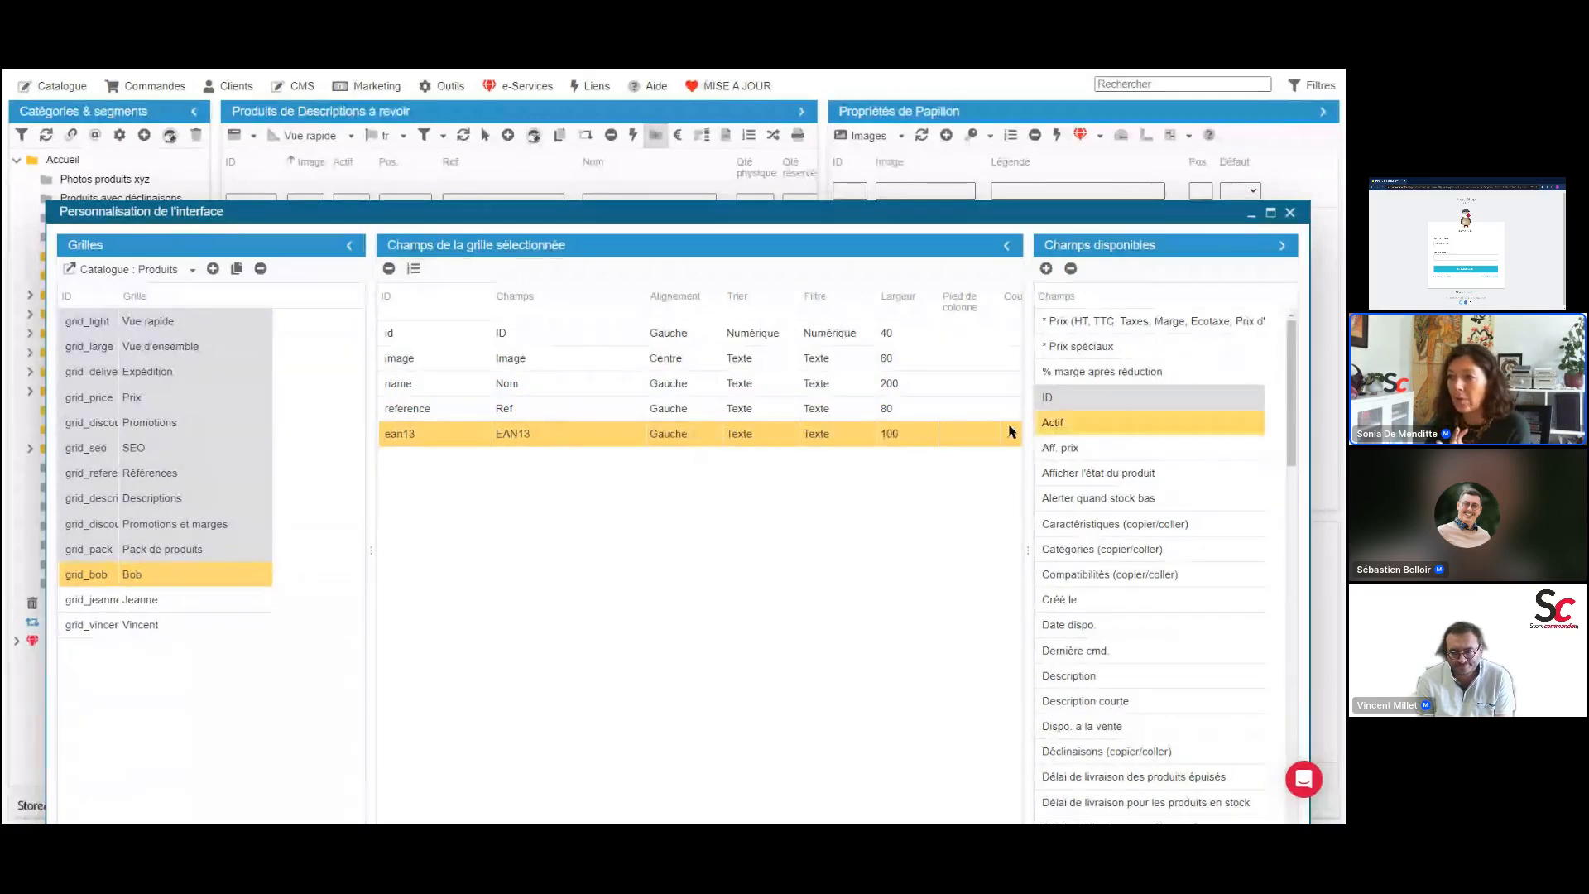
pyautogui.moveTo(1045, 427); pyautogui.dragTo(650, 356)
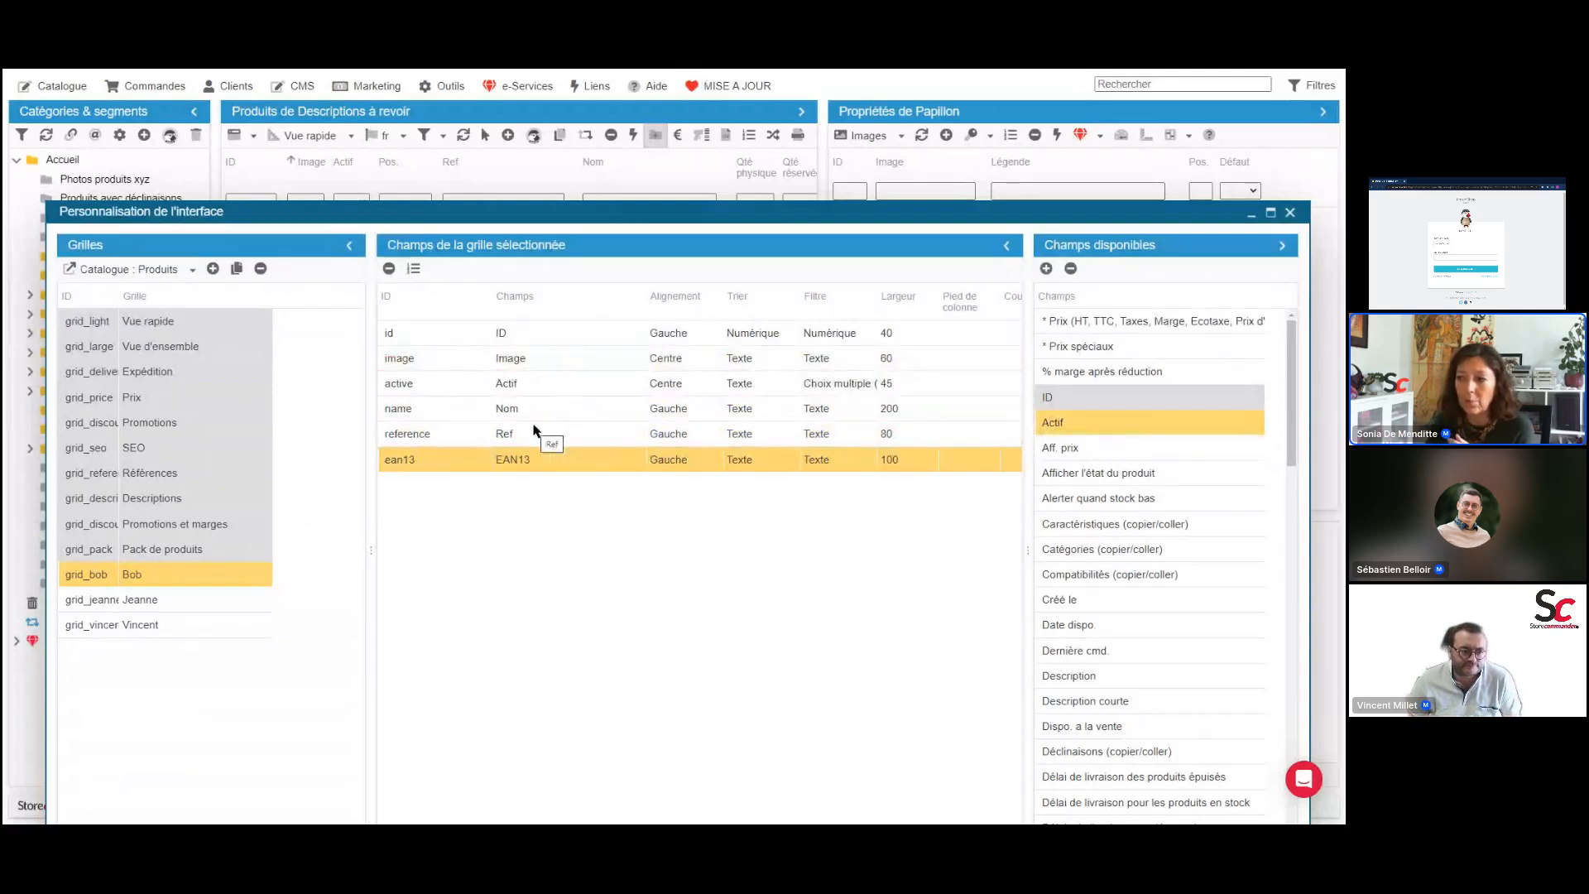
pyautogui.moveTo(549, 432)
pyautogui.mouseDown()
pyautogui.moveTo(544, 360)
pyautogui.moveTo(544, 407)
pyautogui.mouseUp()
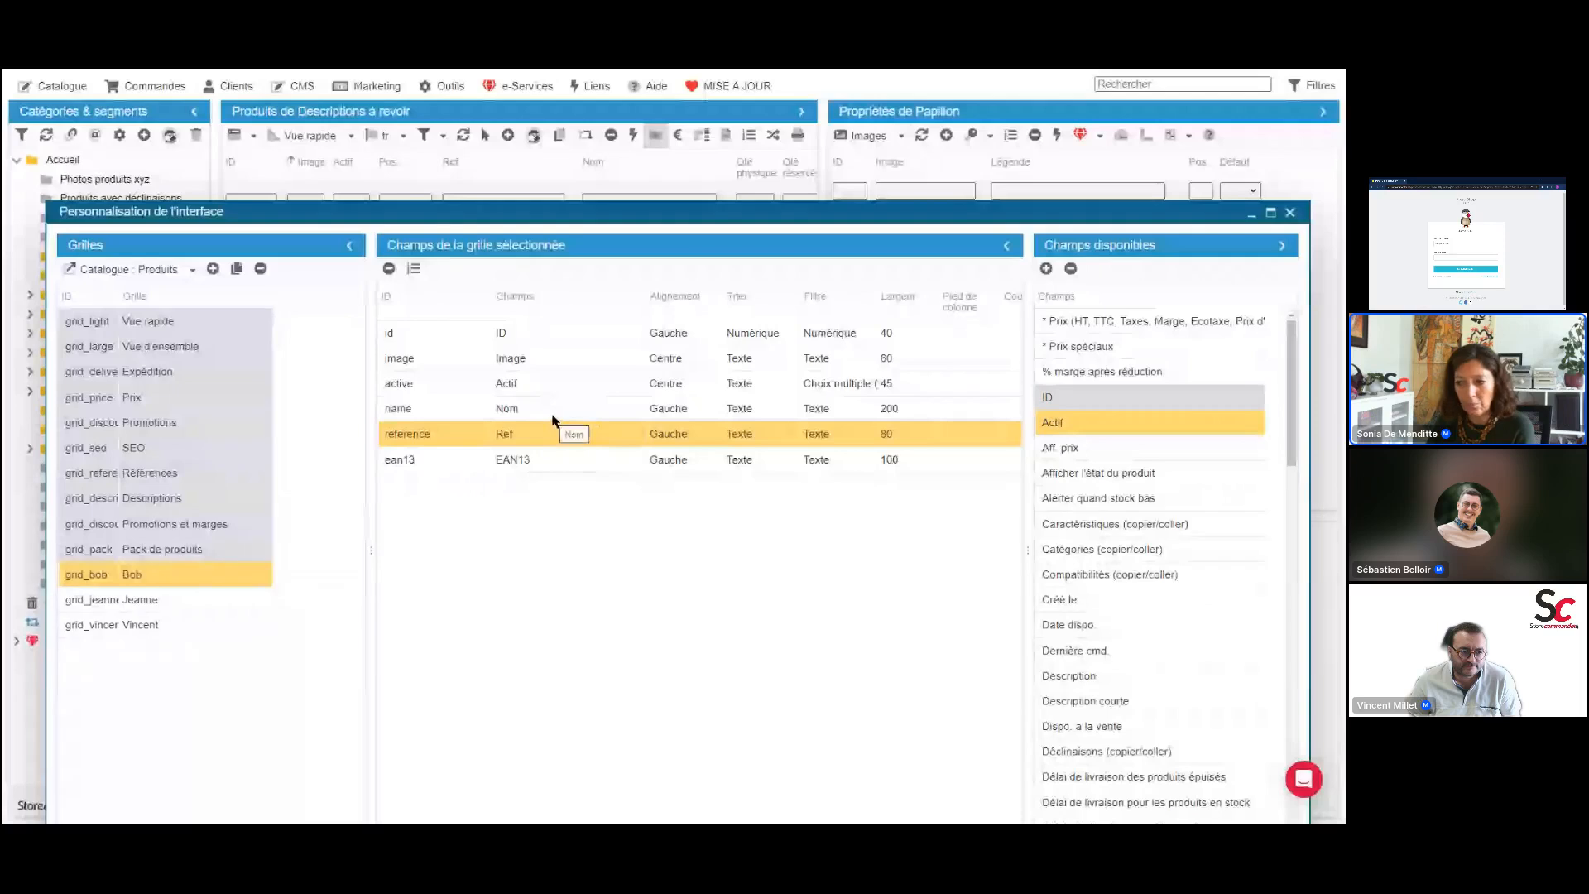
# Review the Ref, Nom and Marque fields in the second StoreCommander employee's product grid, then close the interface customisation
pyautogui.click(220, 601)
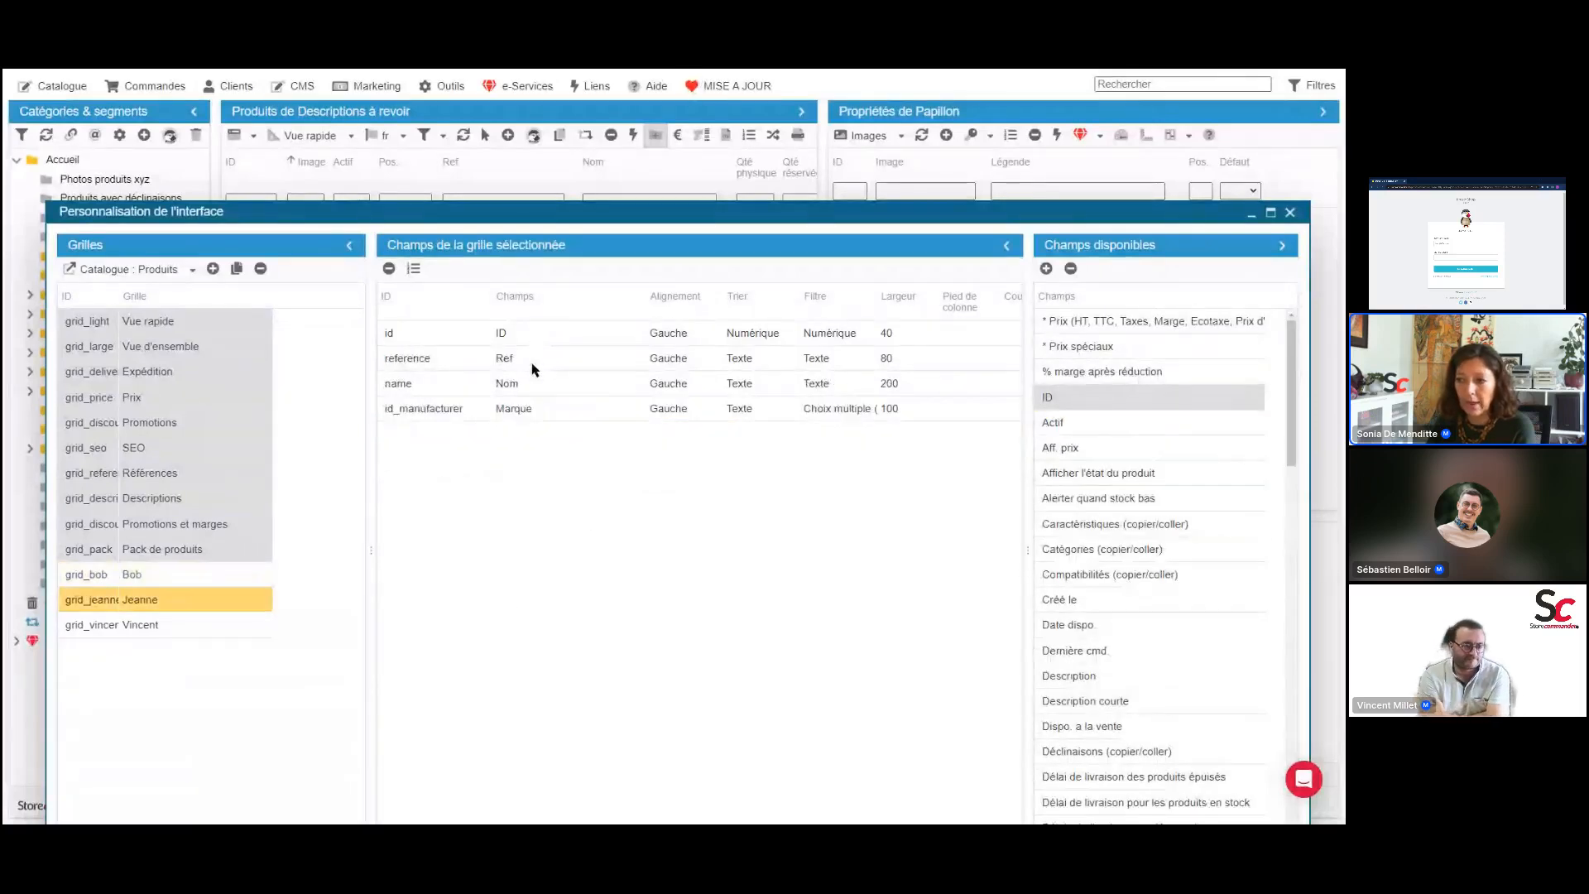
pyautogui.click(534, 384)
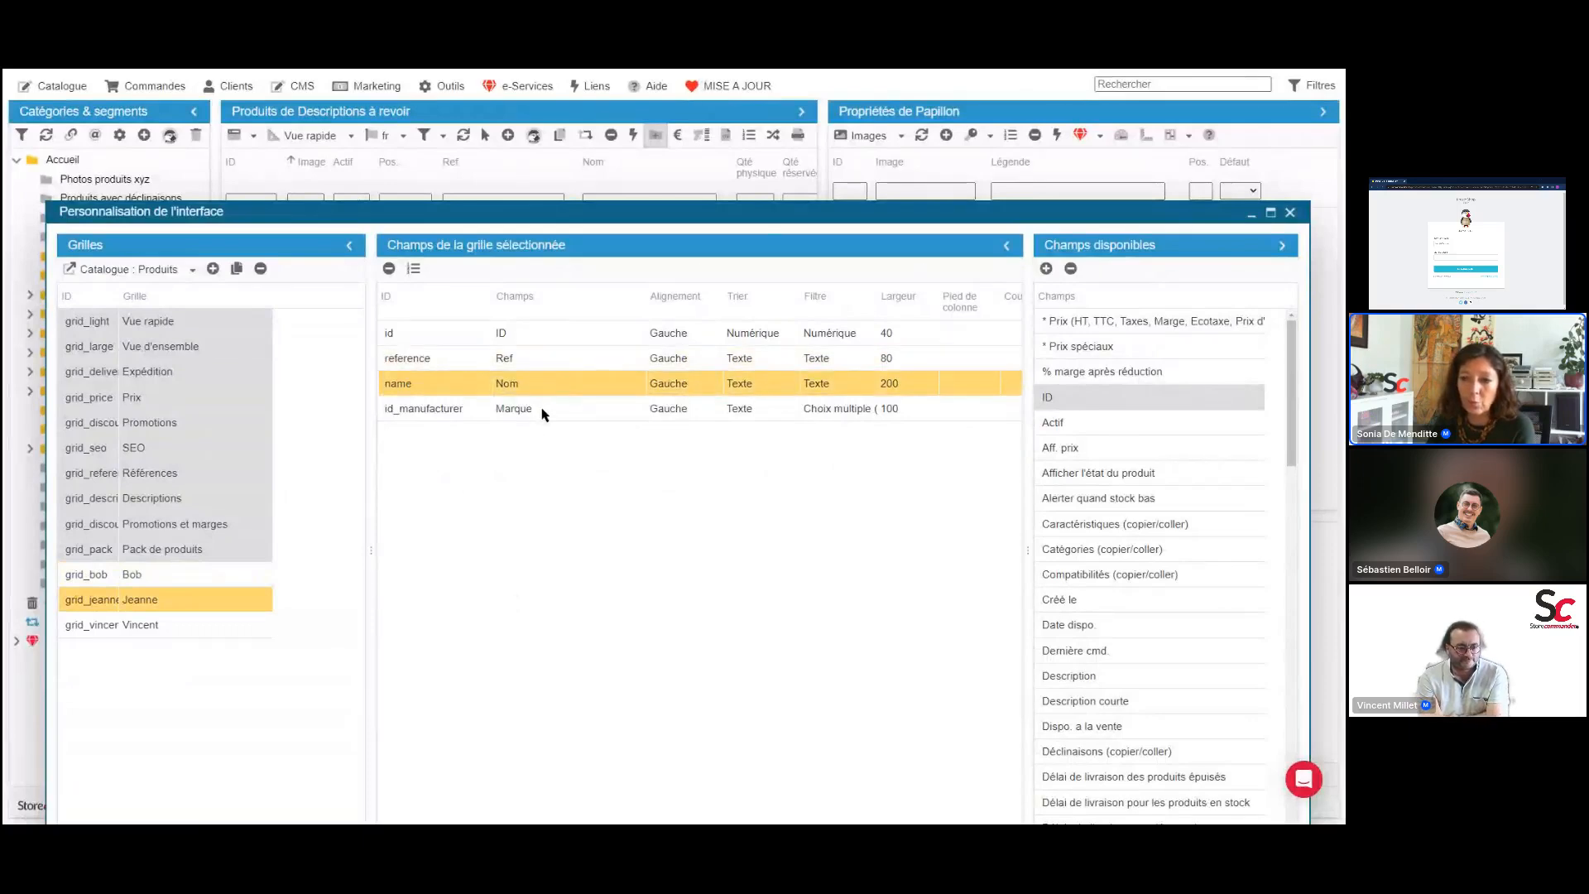
pyautogui.click(553, 412)
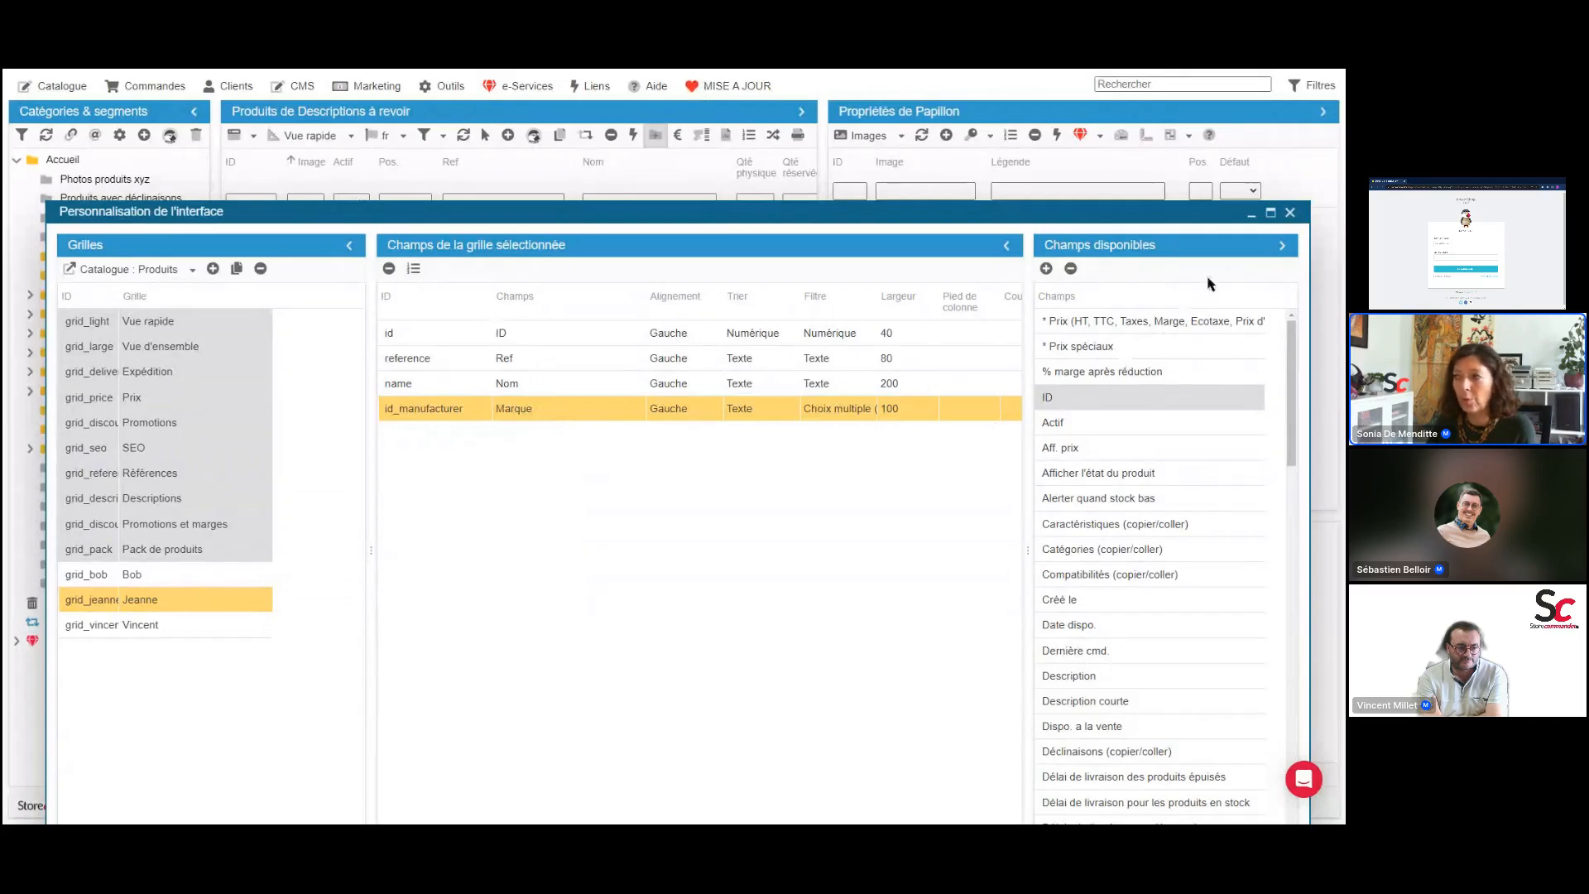
pyautogui.click(1292, 217)
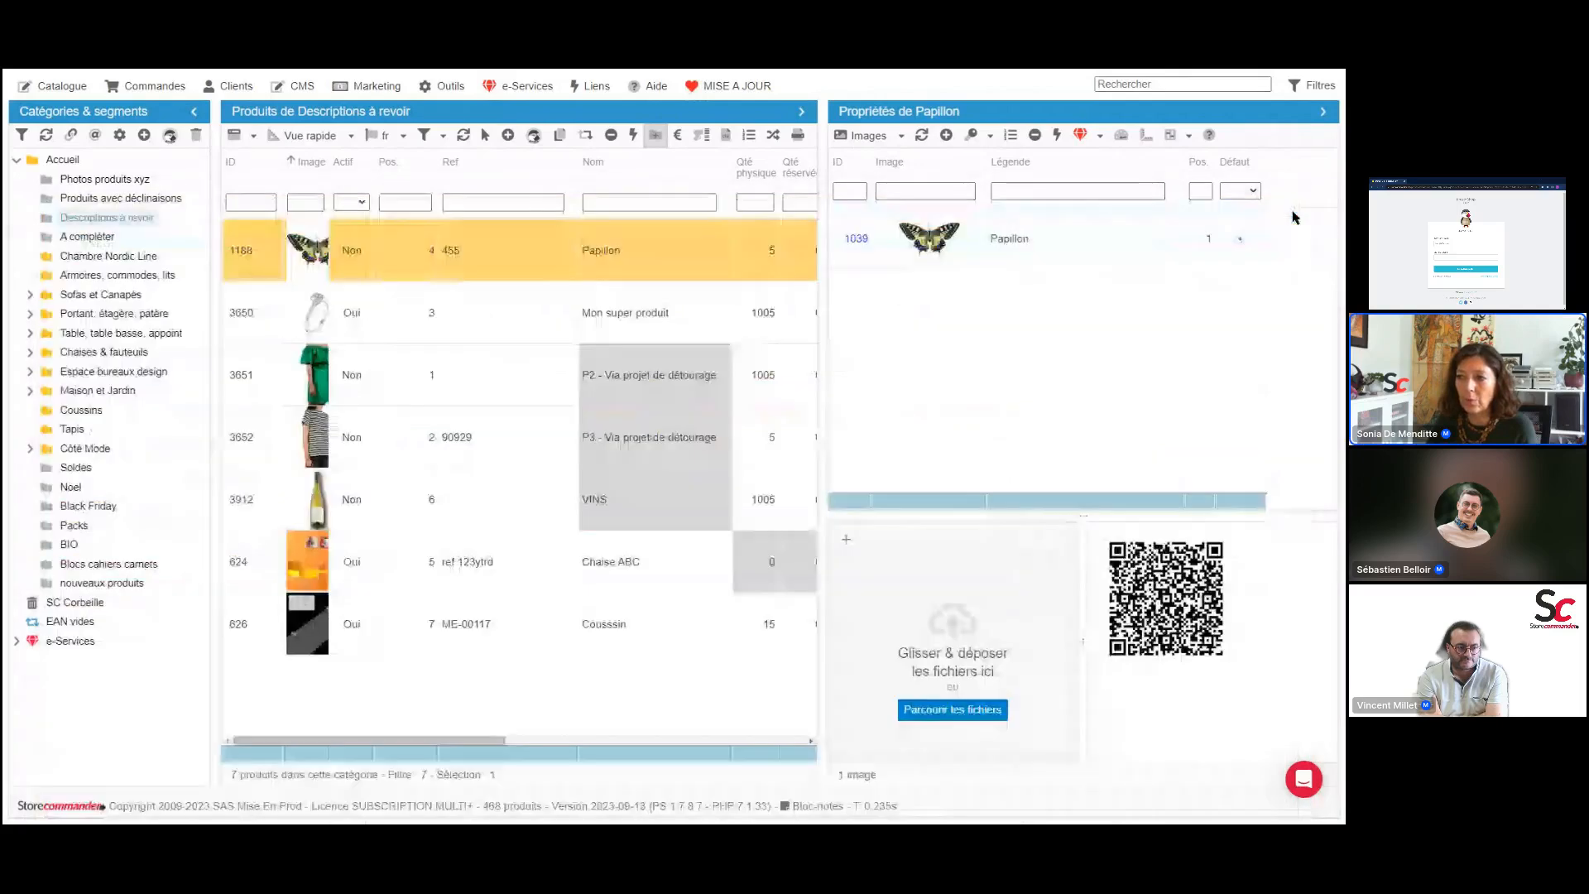
# Open the user permissions for the first StoreCommander employee and filter the permission names by "vue"
pyautogui.click(448, 86)
pyautogui.moveTo(468, 217)
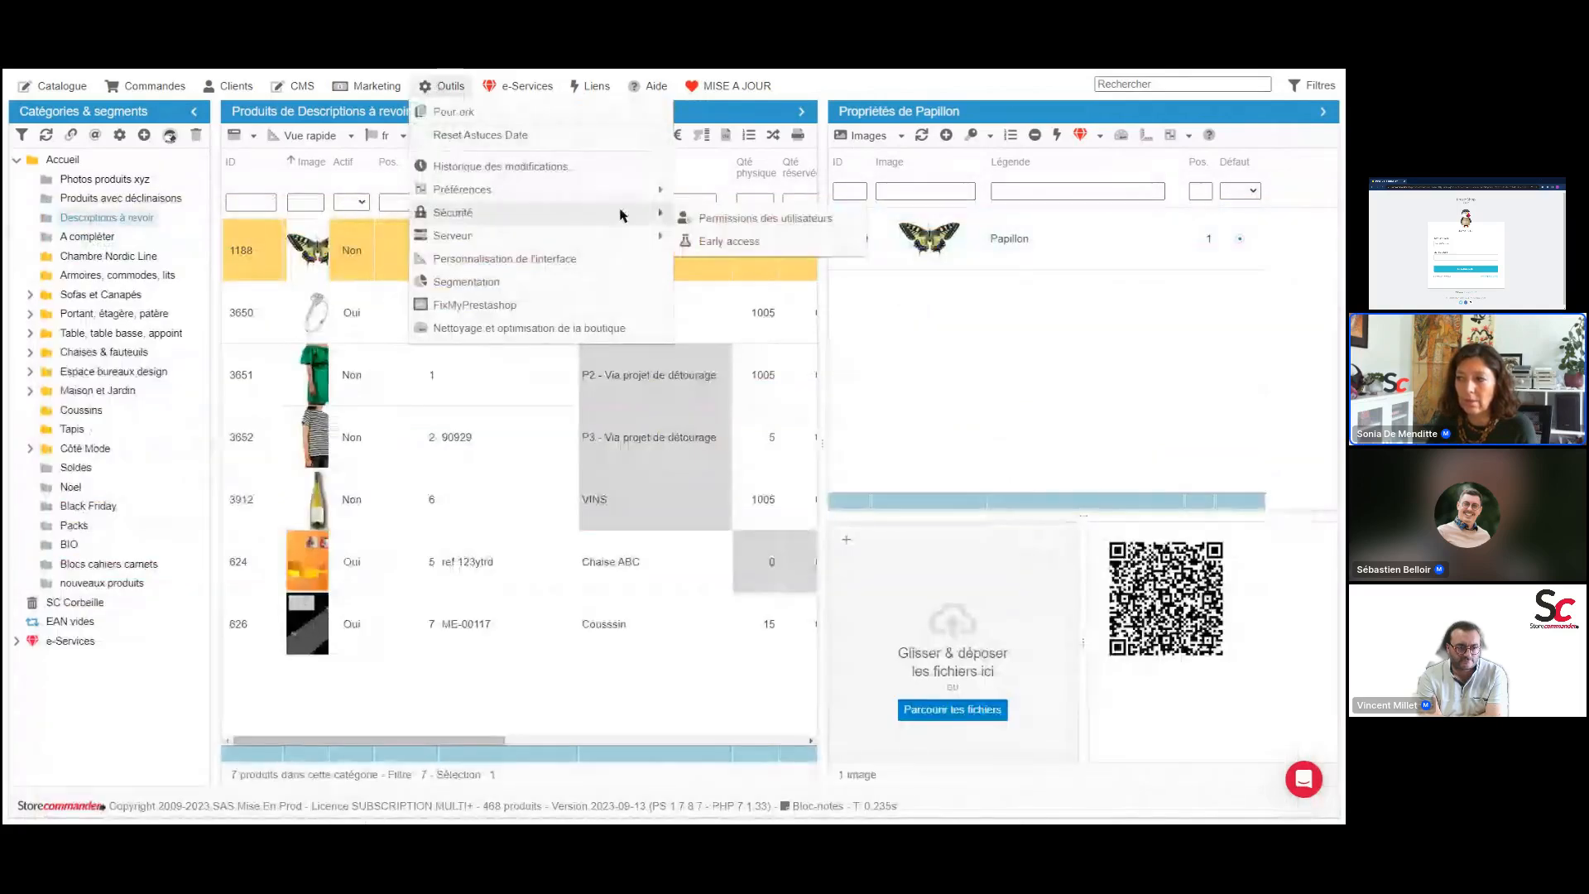
pyautogui.click(686, 217)
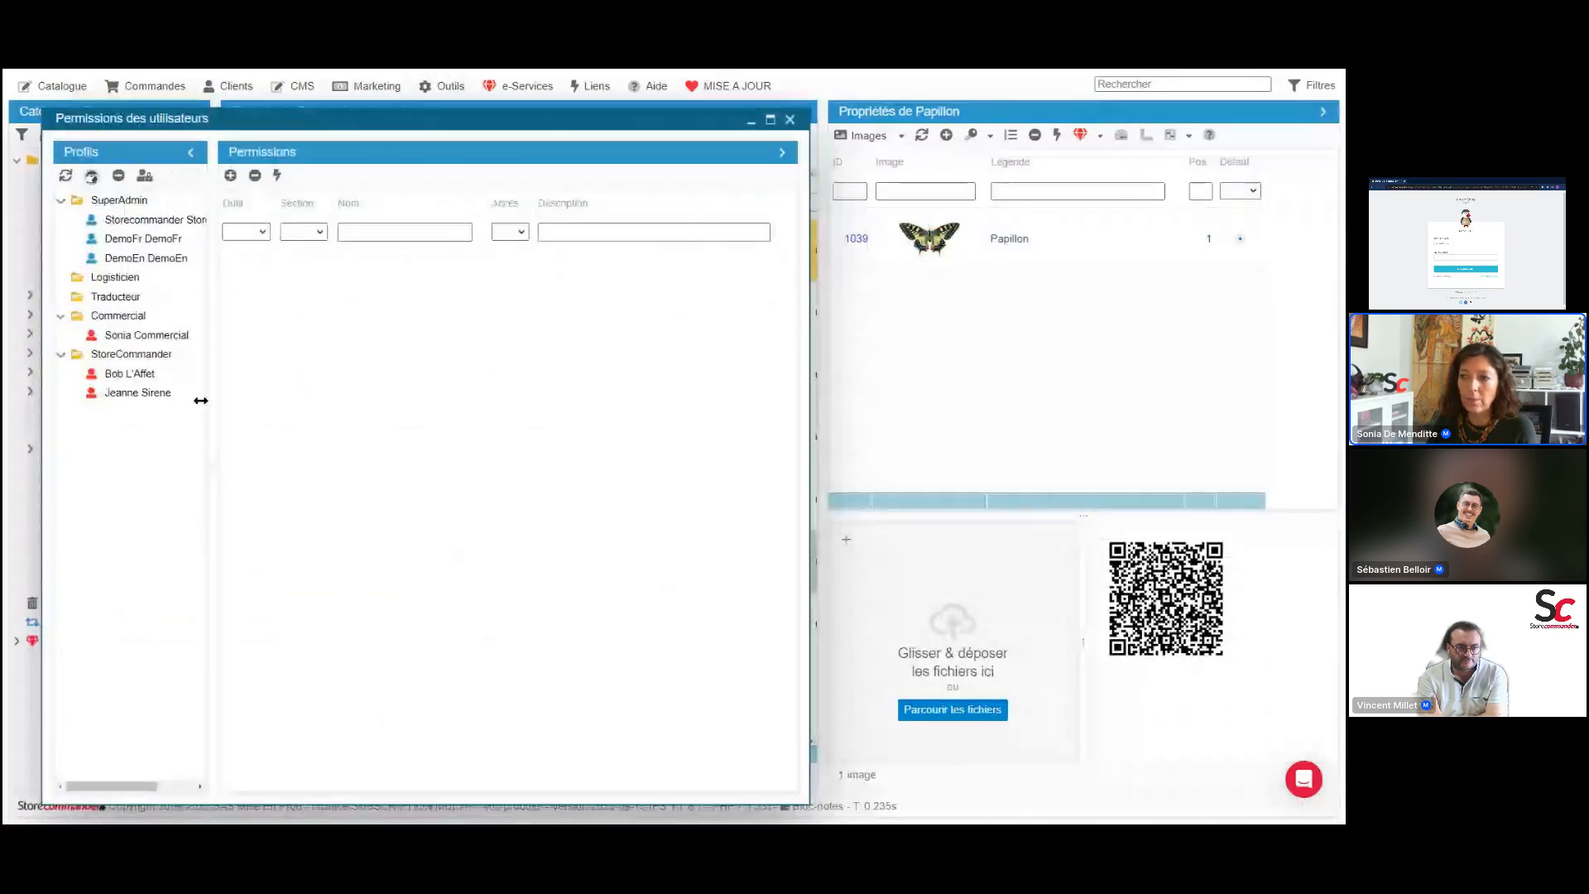
pyautogui.click(129, 373)
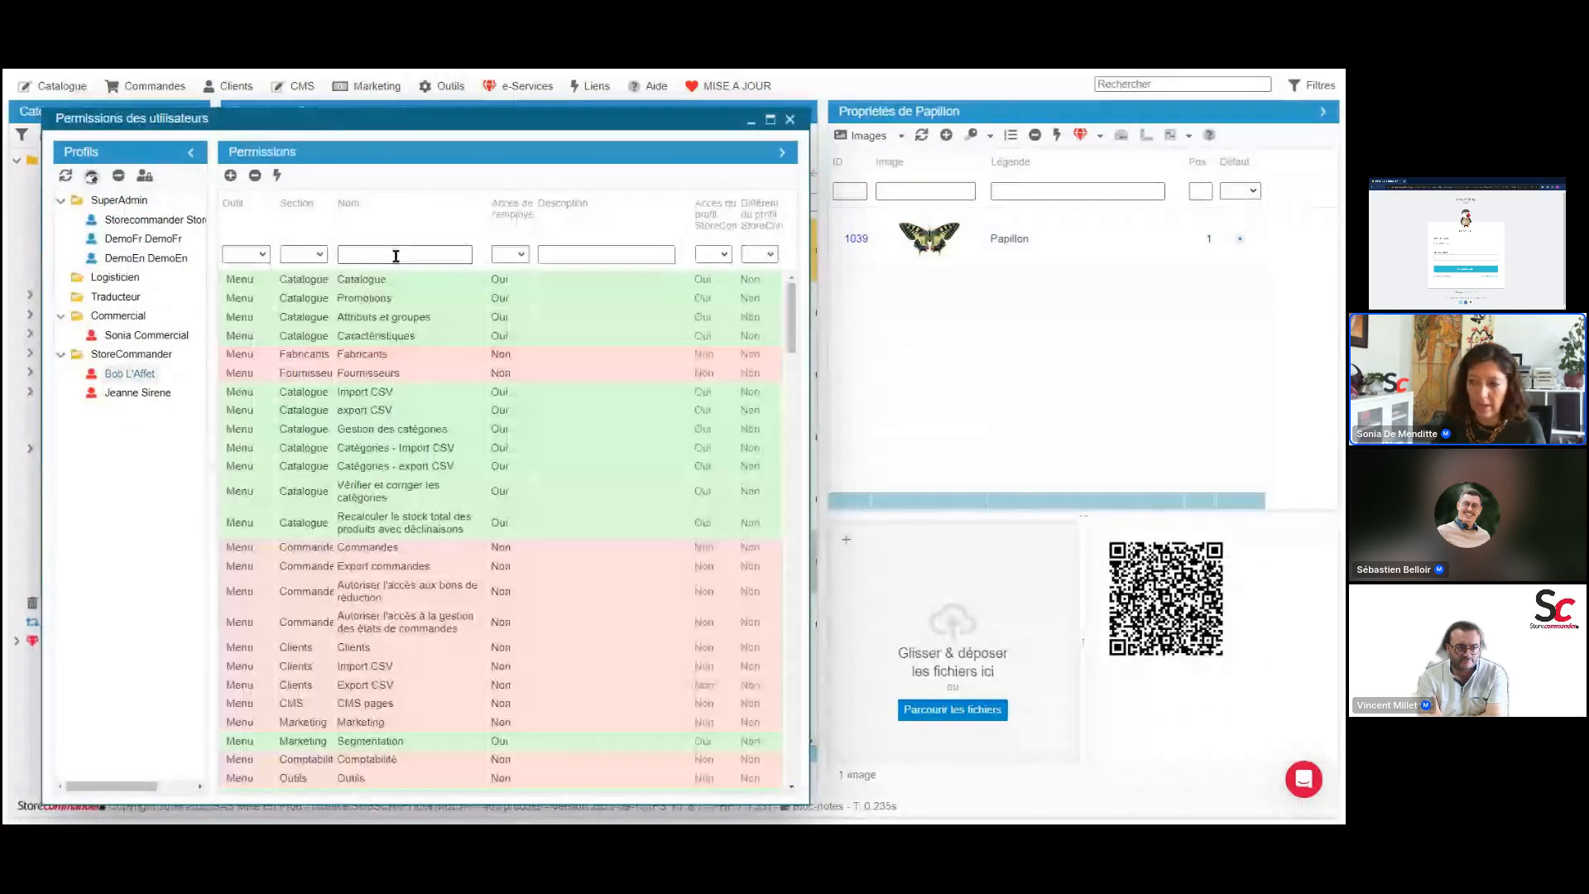
pyautogui.click(399, 254)
pyautogui.write('vue')
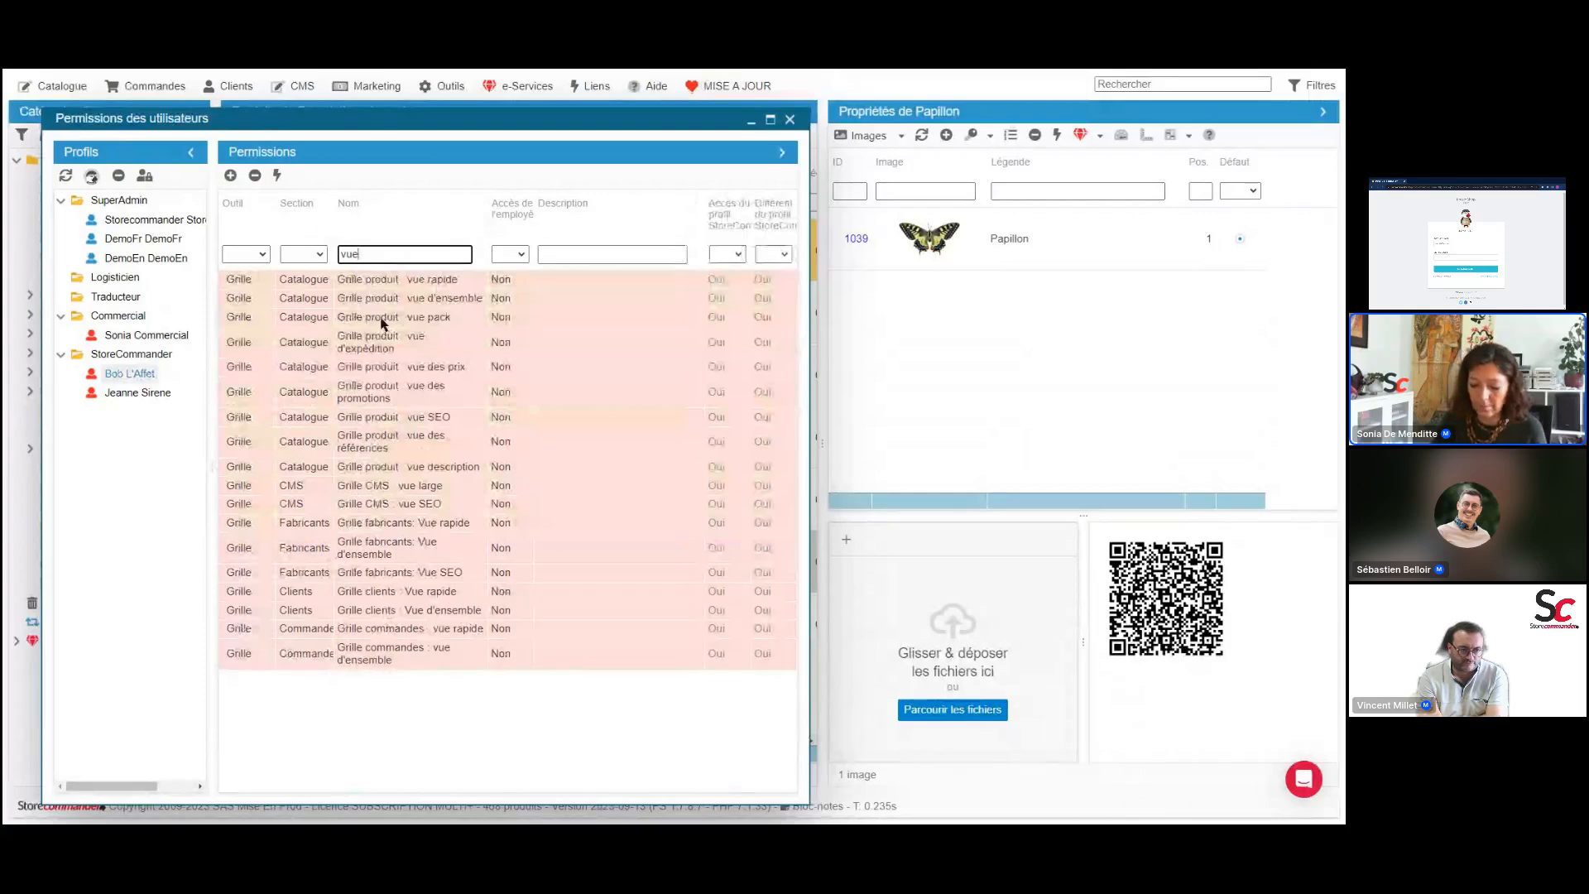
# Filter the permissions by the first employee's first name and compare their grid permission with the catalogue's list of product views
pyautogui.write('bob')
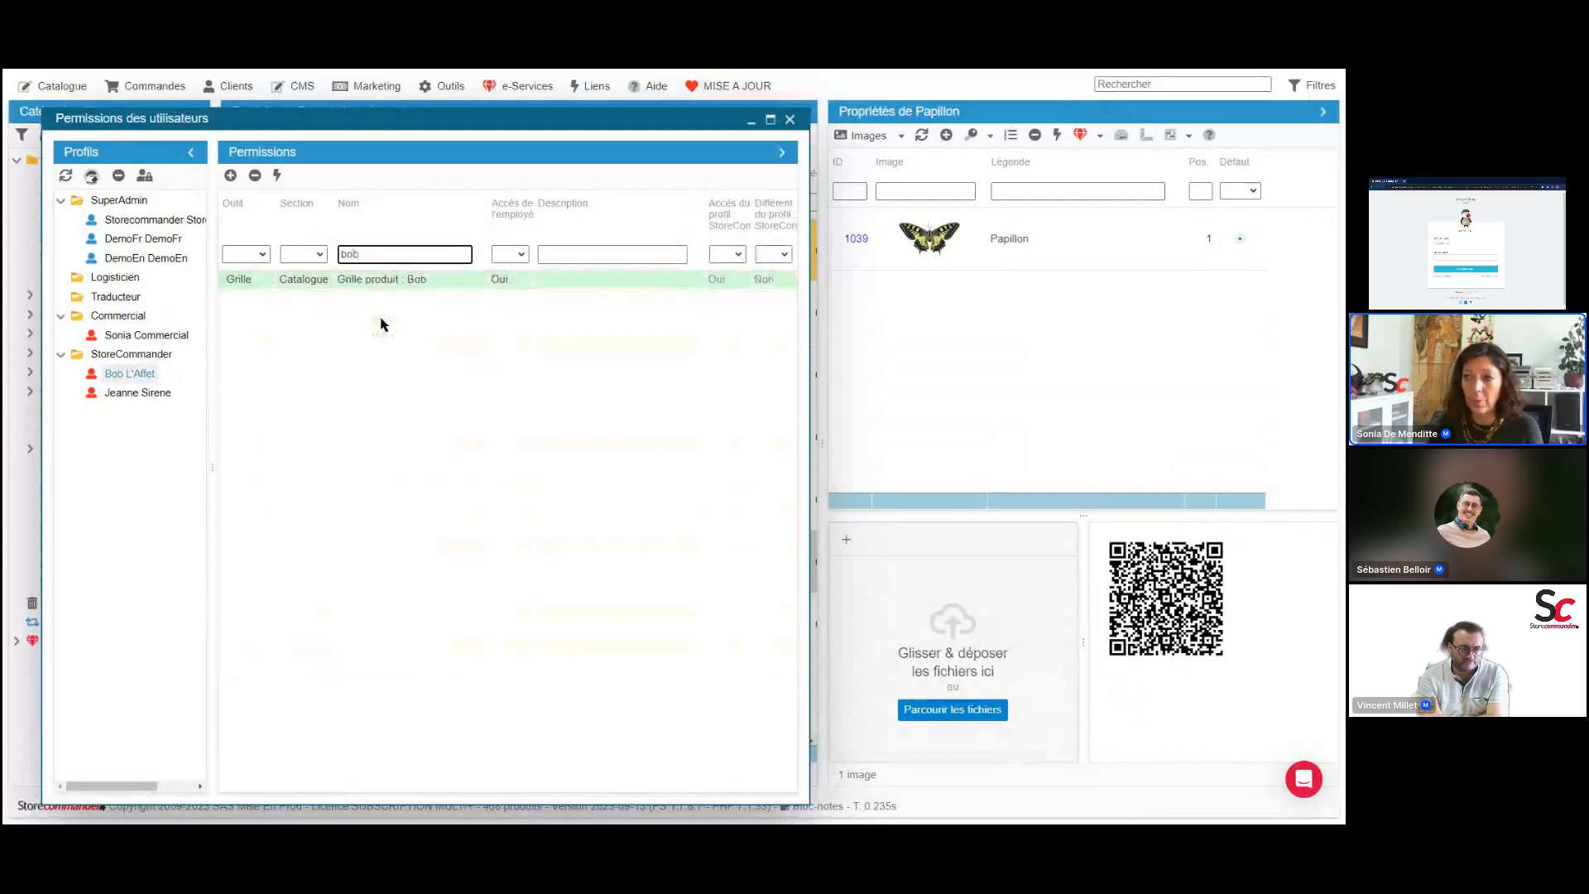
pyautogui.click(397, 282)
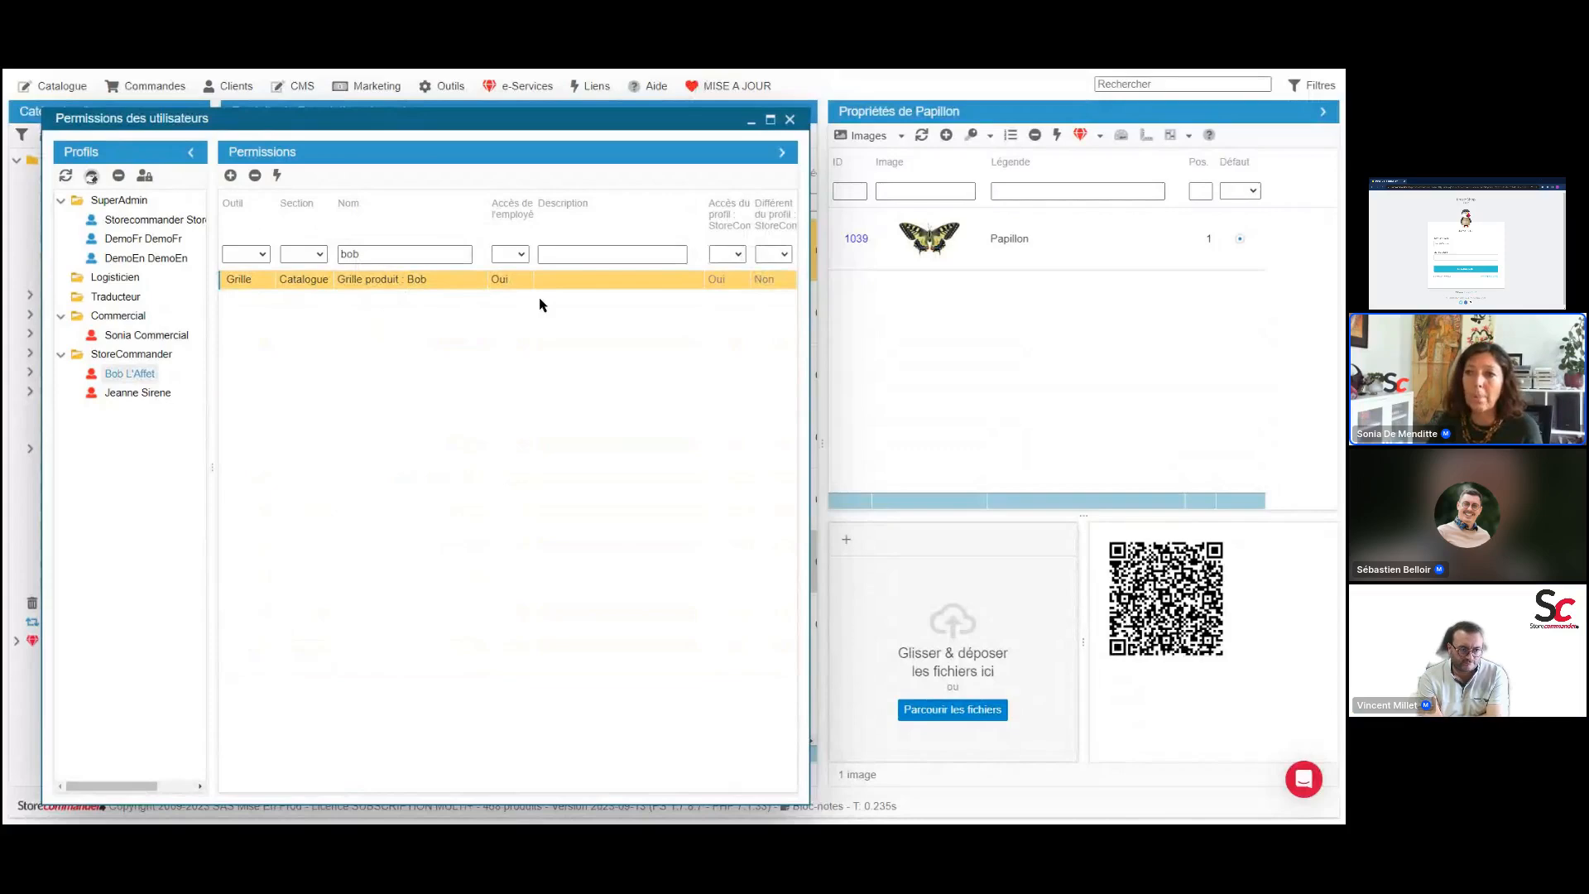
pyautogui.moveTo(362, 129); pyautogui.dragTo(376, 336)
pyautogui.click(311, 137)
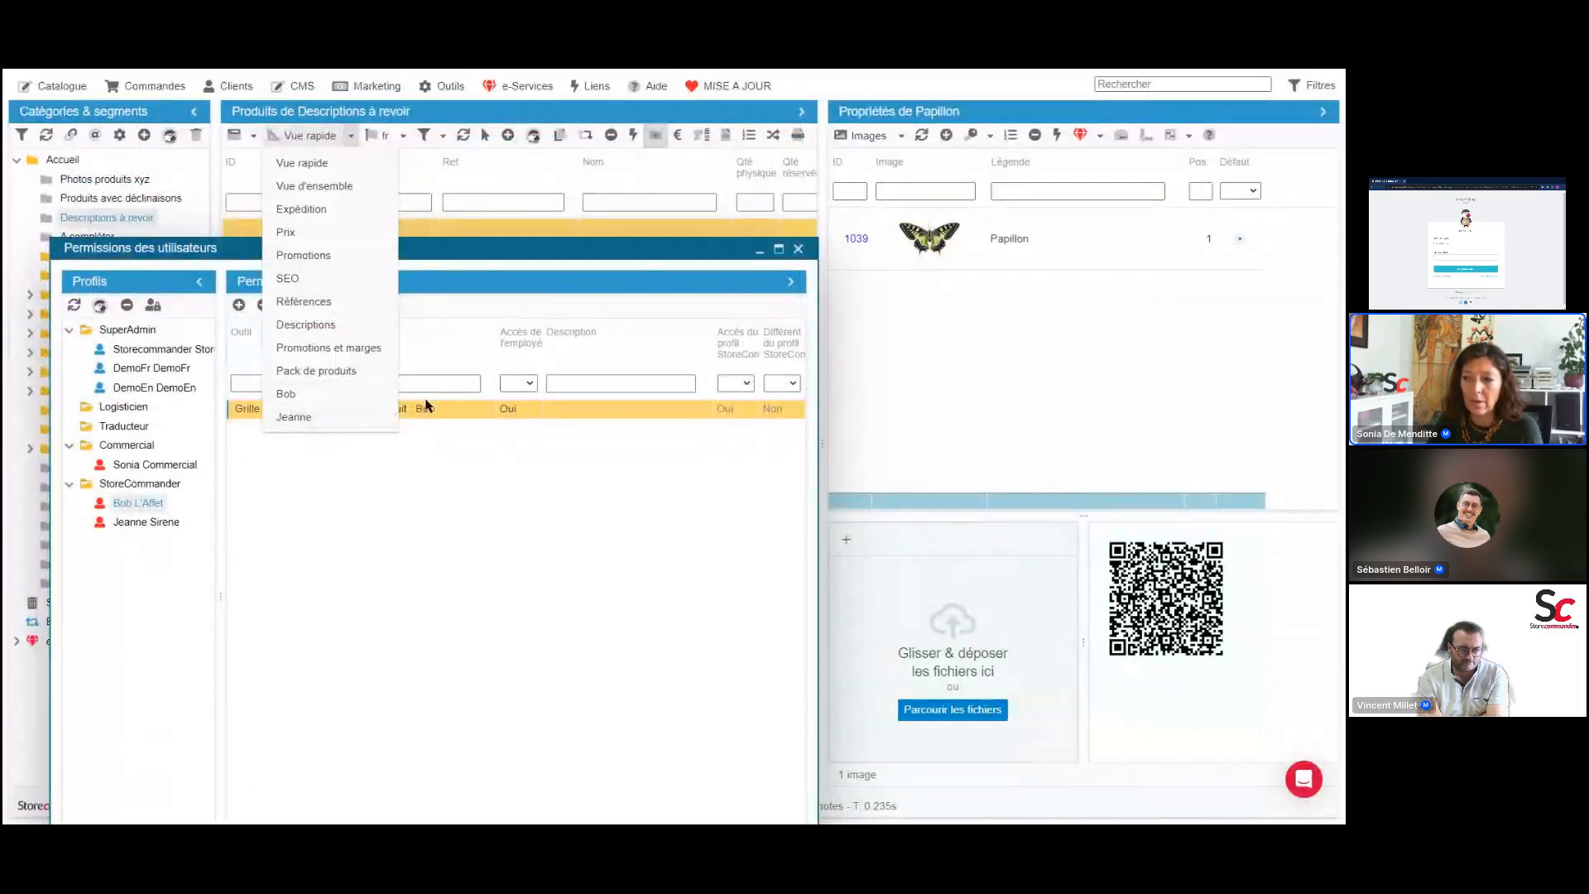
# Filter by the second employee's first name and check that employee's grid permission for both StoreCommander employees
pyautogui.click(157, 528)
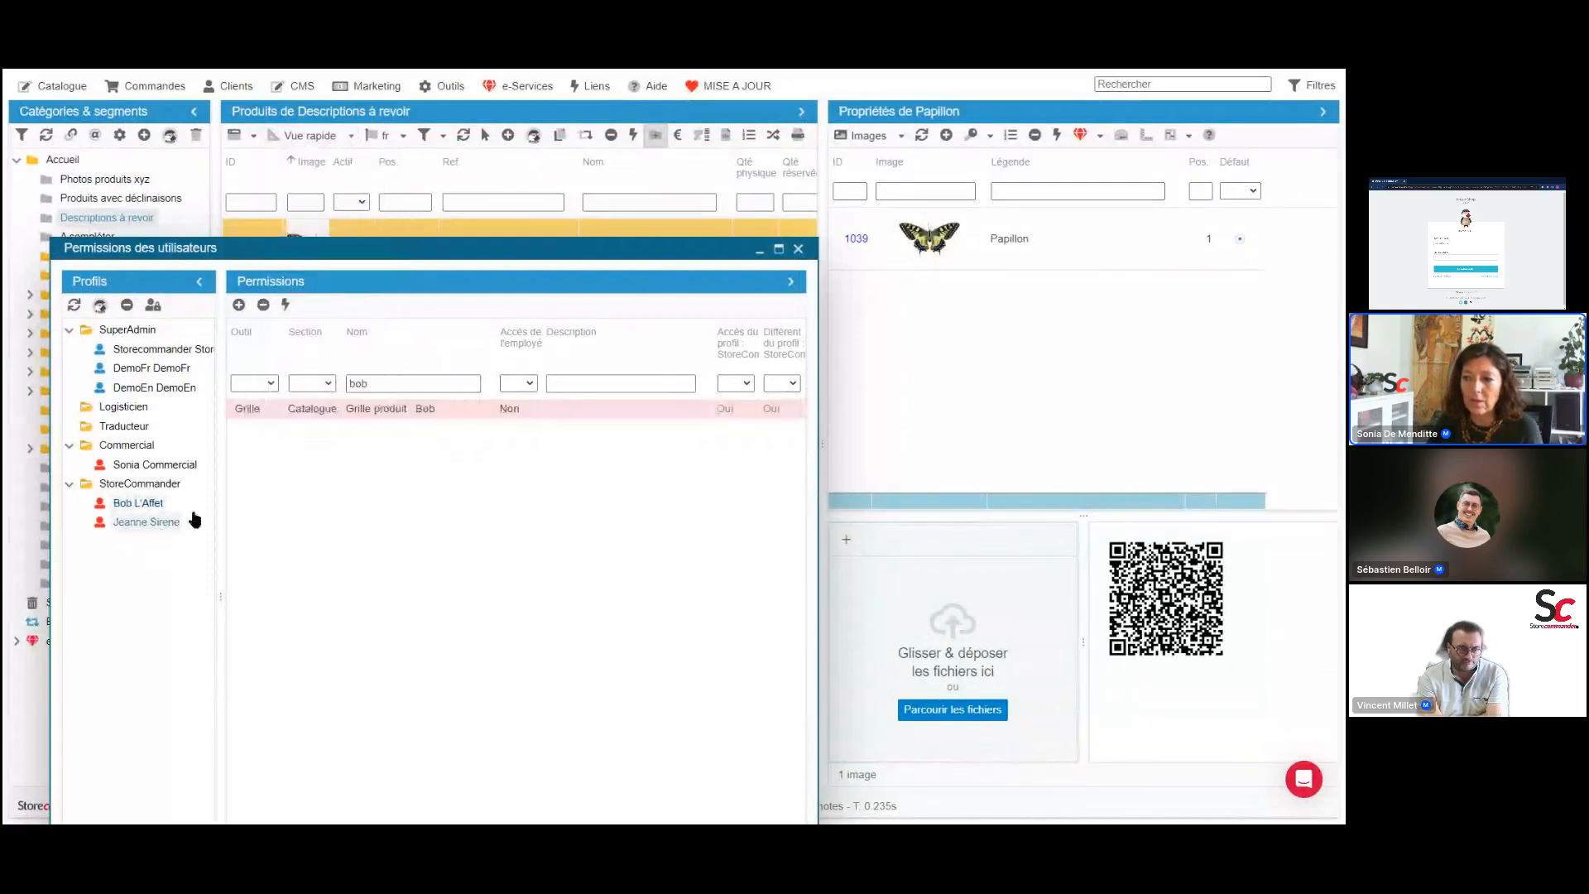
pyautogui.doubleClick(377, 384)
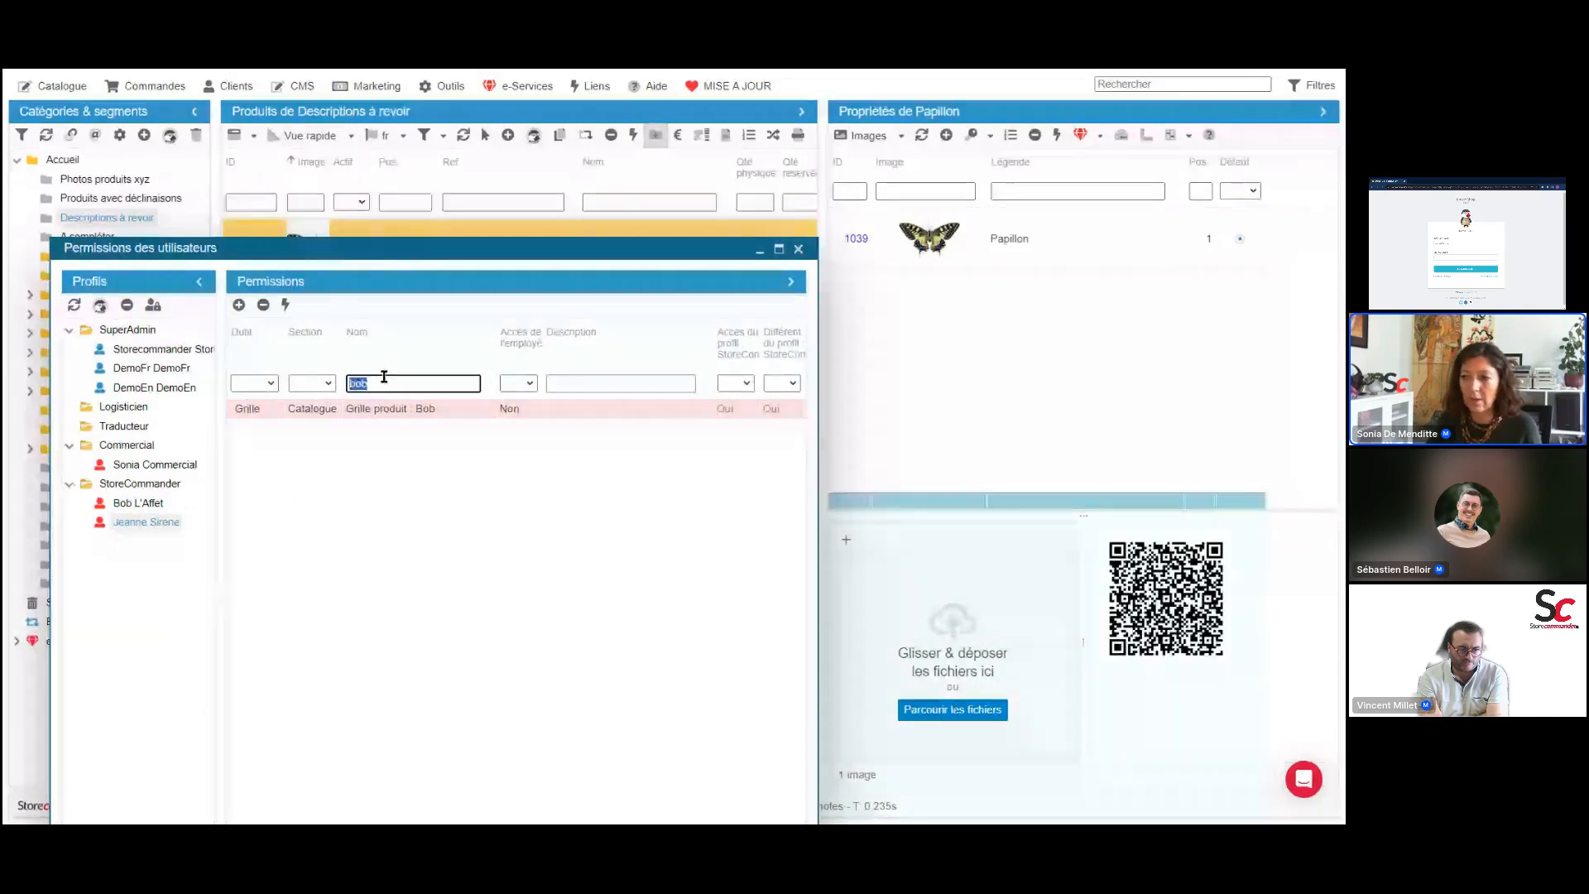
pyautogui.write('jeann')
pyautogui.click(468, 412)
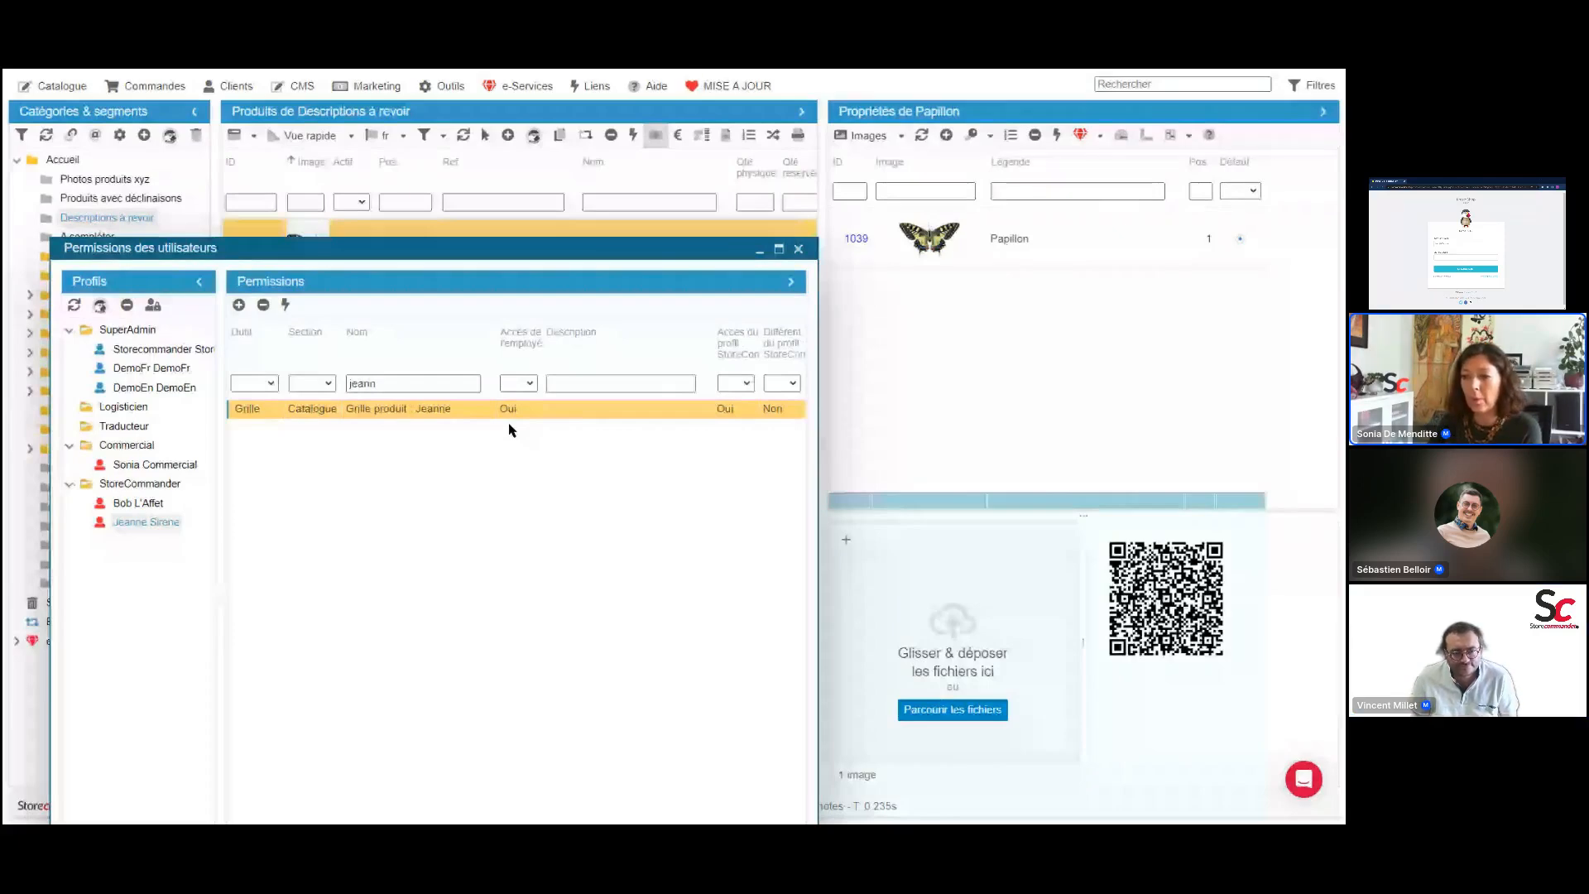
pyautogui.click(161, 517)
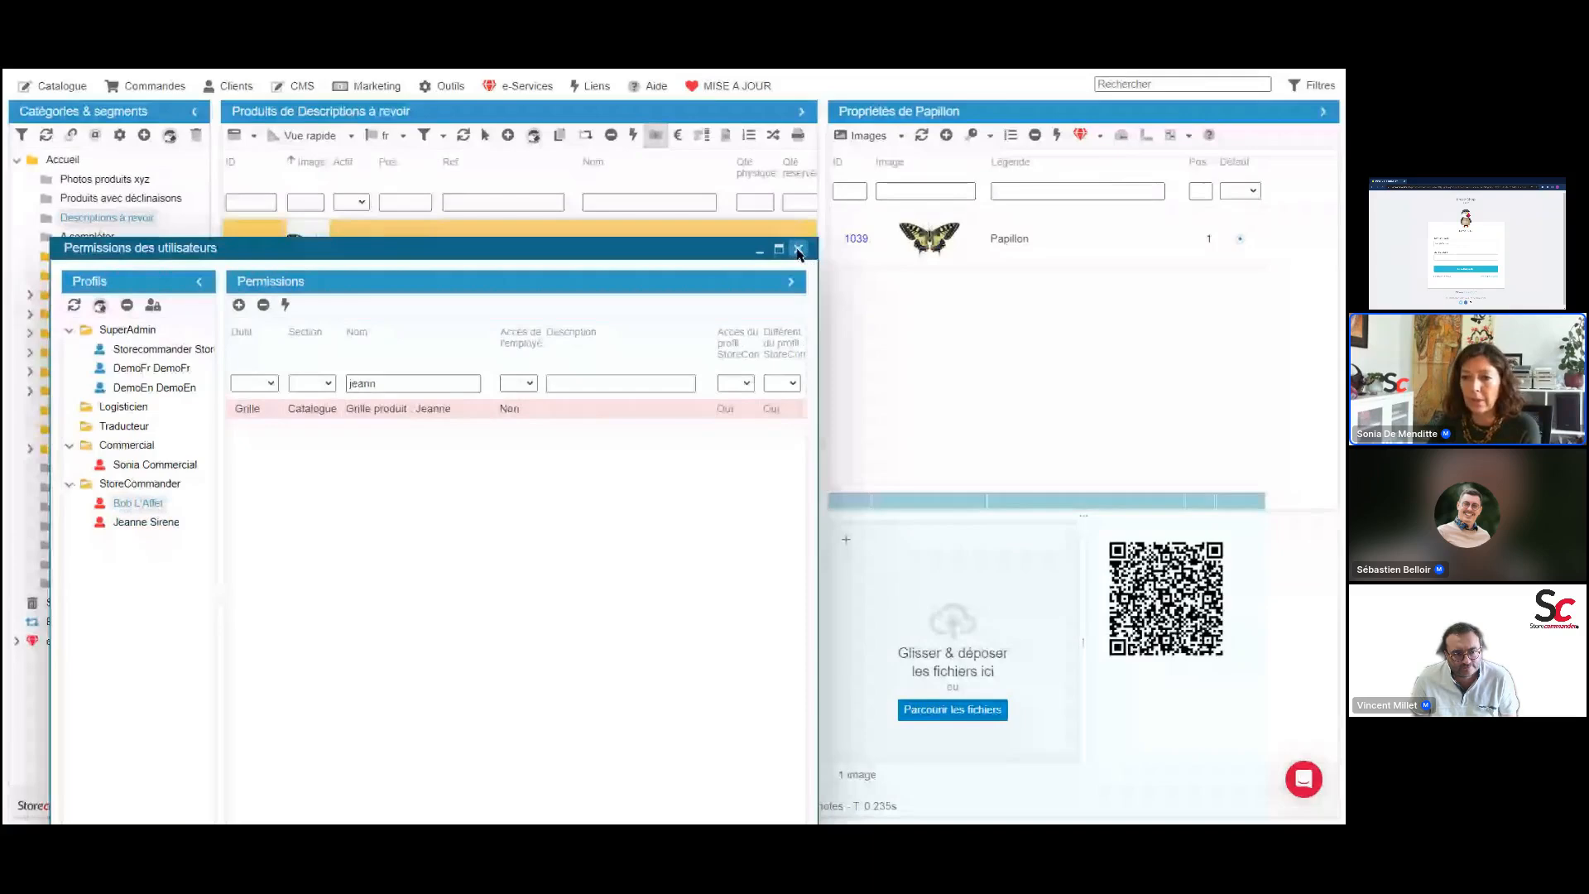
# Close the user permissions and display the Descriptions à revoir products in the first employee's custom grid
pyautogui.click(798, 250)
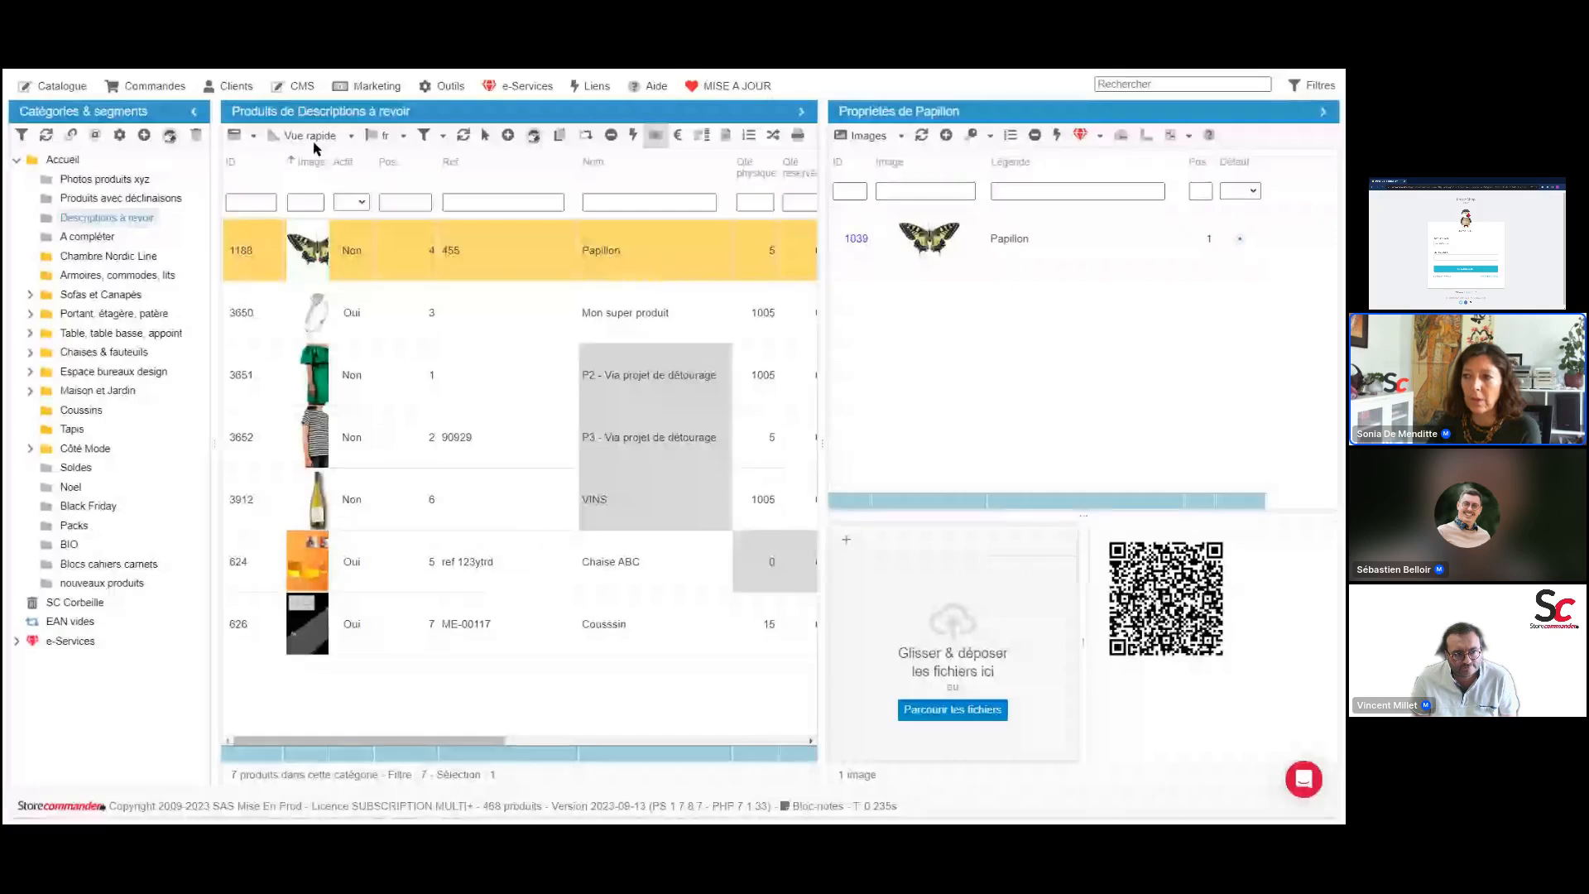
pyautogui.click(351, 135)
pyautogui.click(318, 392)
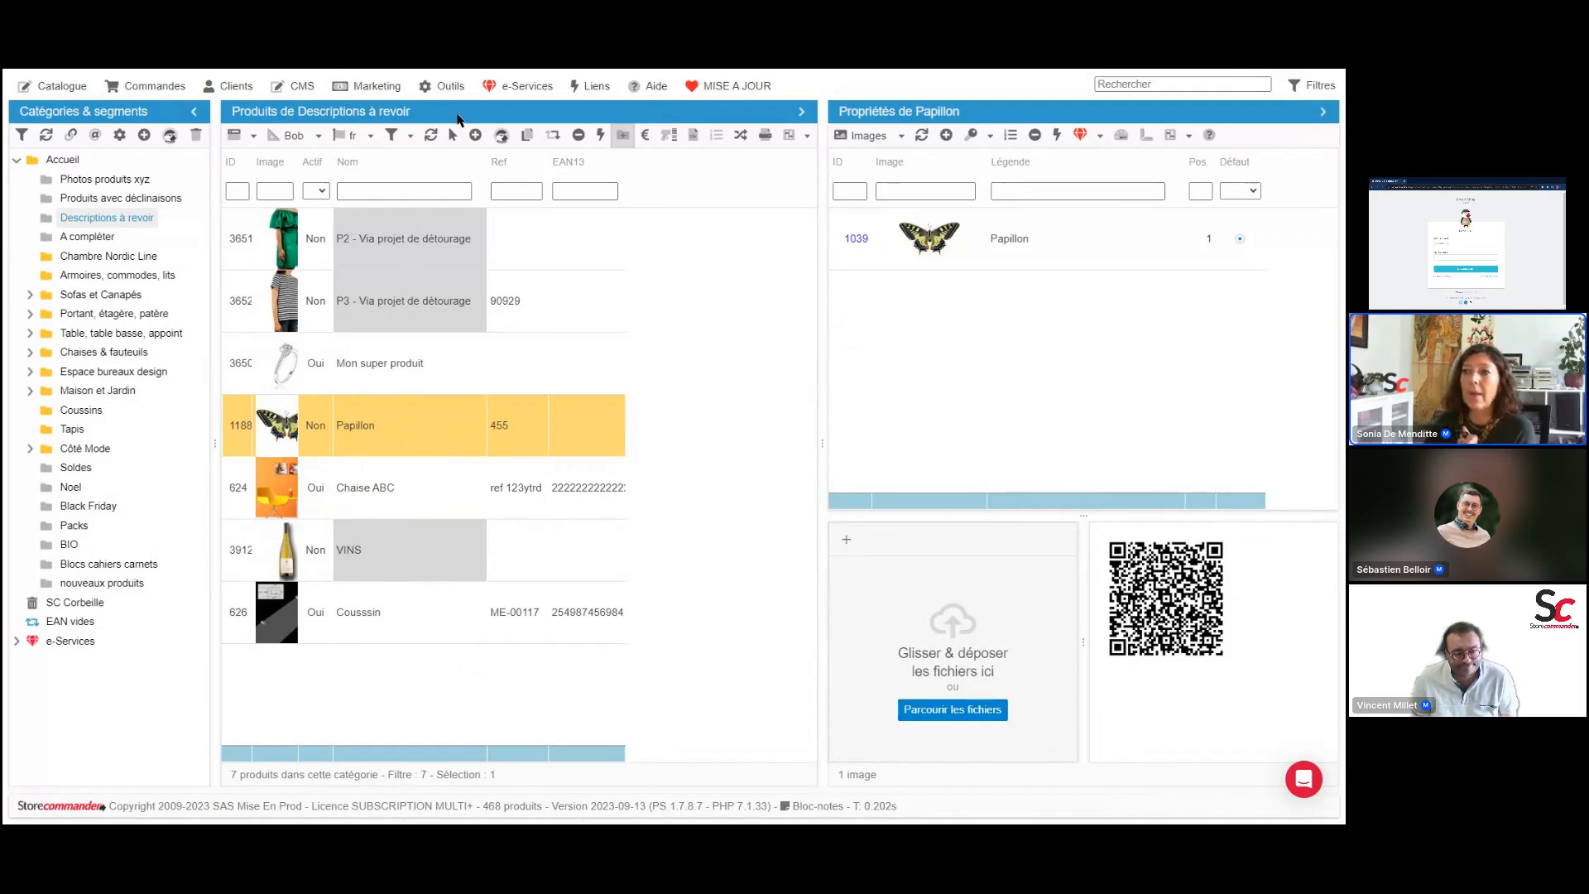
# Open Segmentation and examine the EAN vides segment's type and the EAN13 field it searches
pyautogui.click(446, 86)
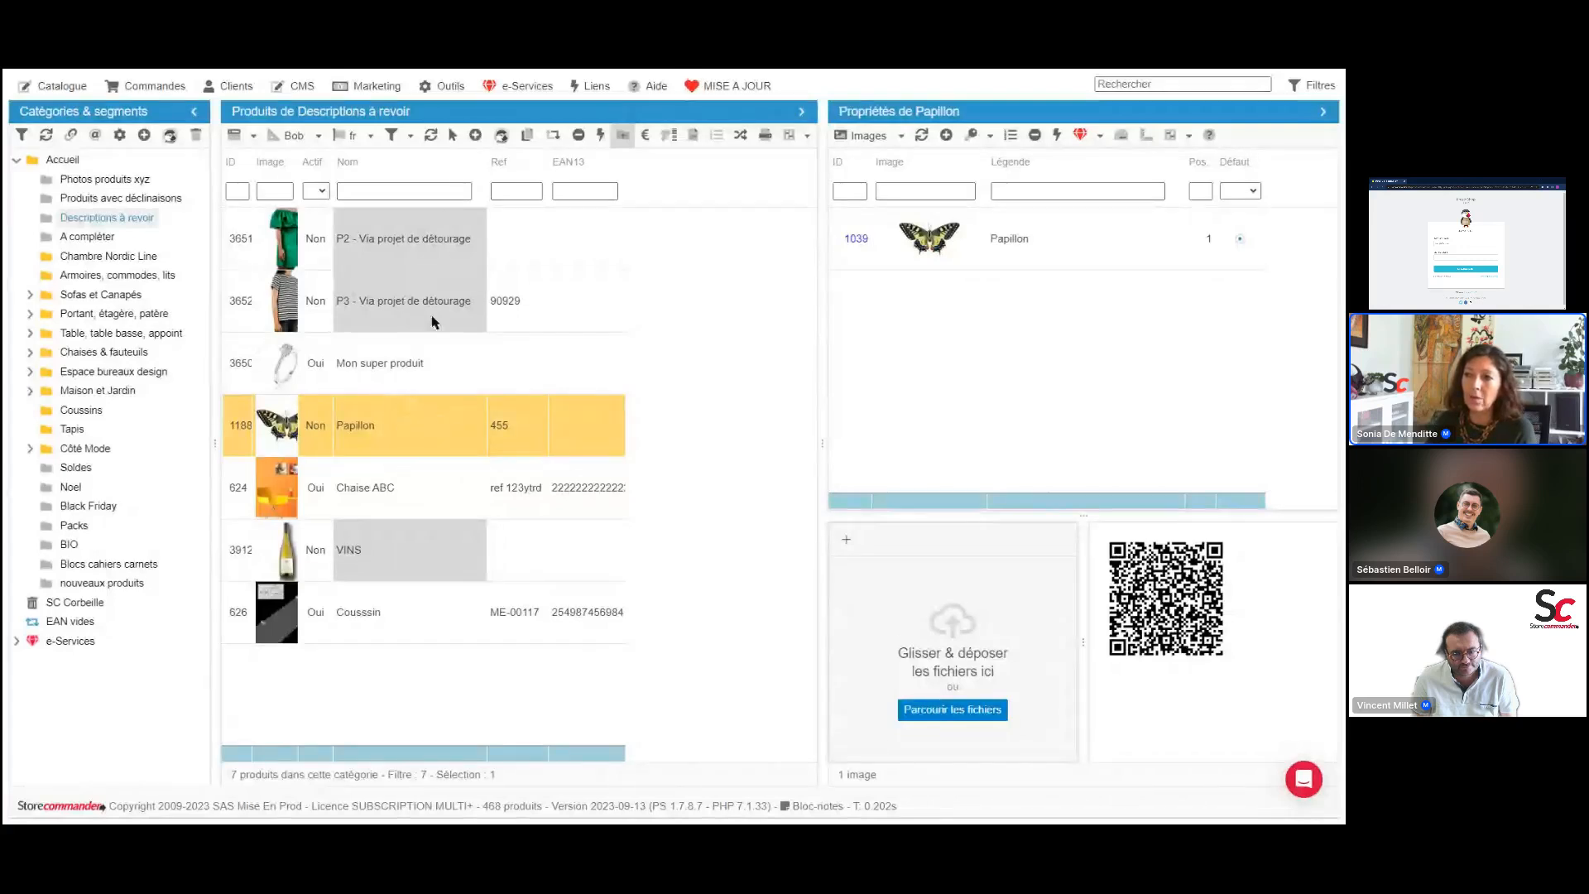
pyautogui.click(448, 88)
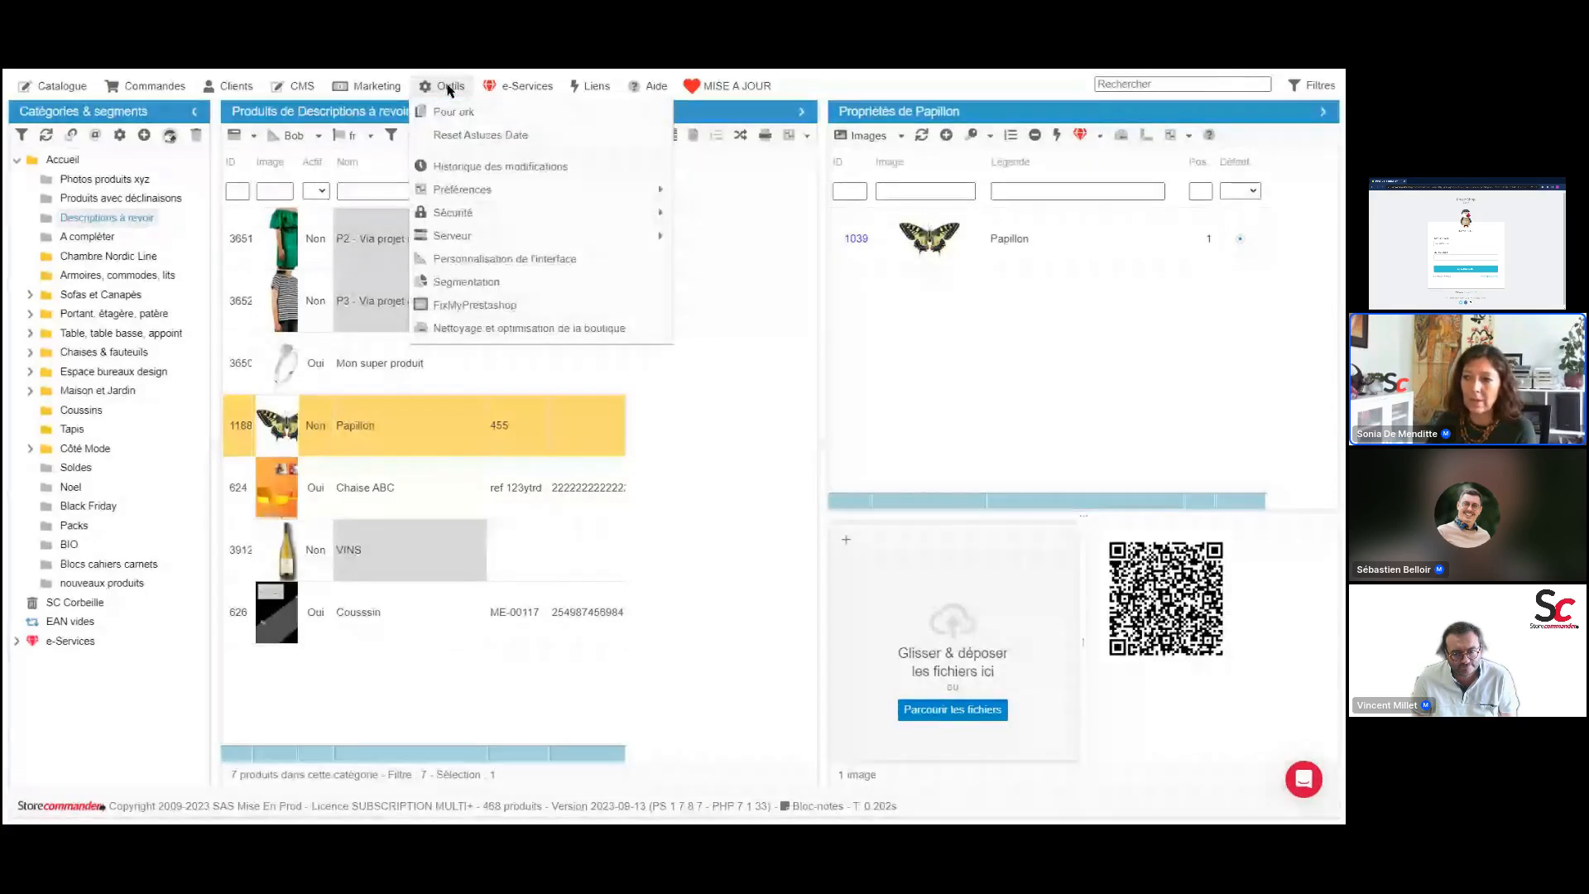
pyautogui.click(481, 285)
pyautogui.click(313, 296)
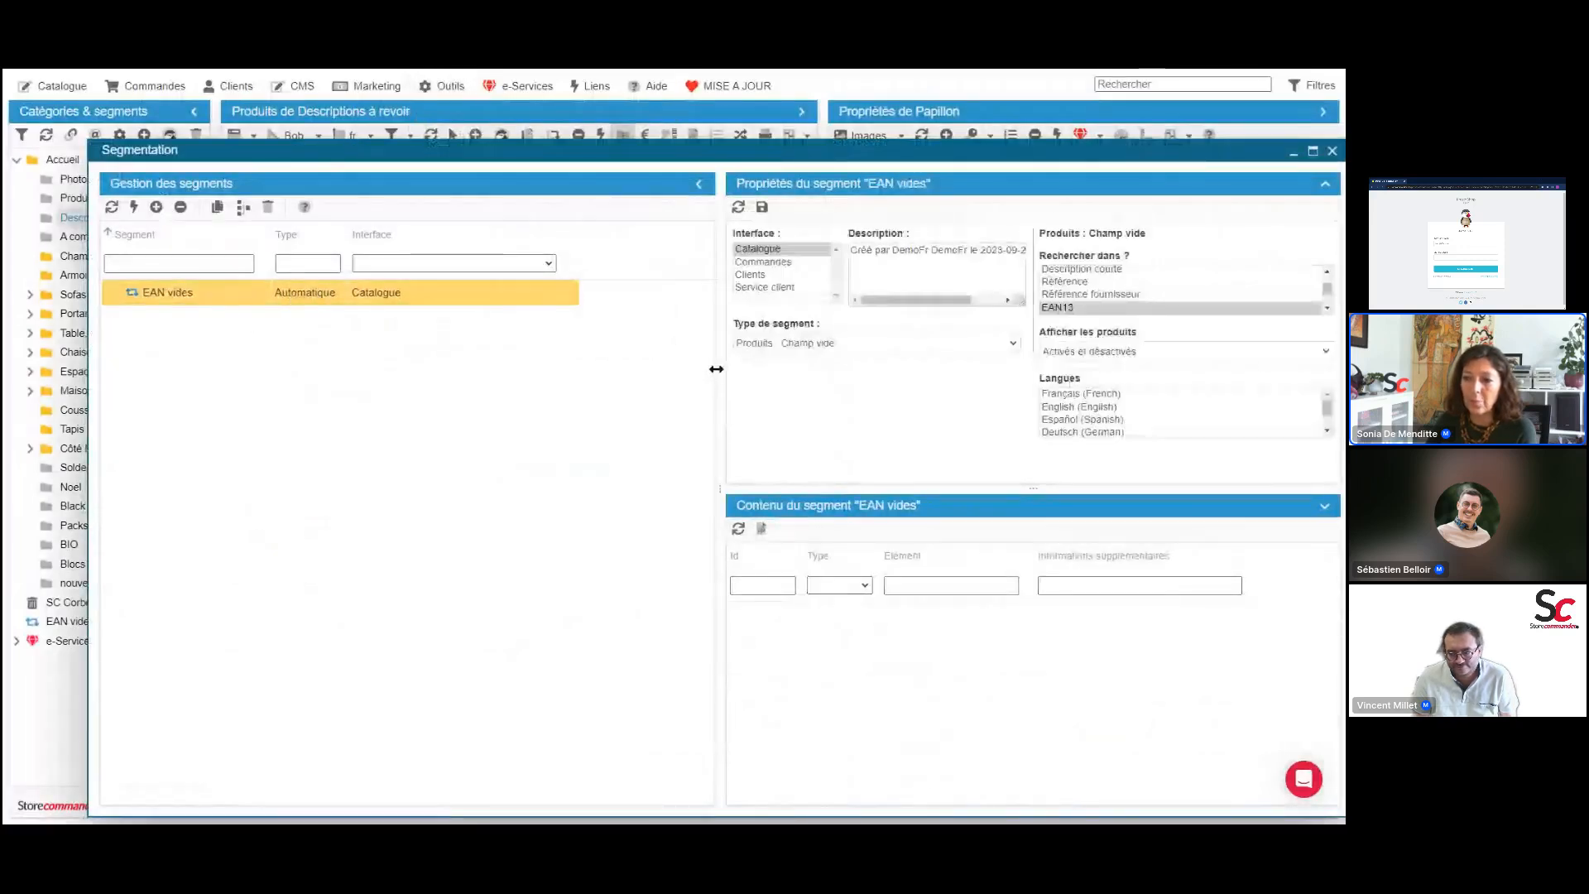
pyautogui.moveTo(717, 369); pyautogui.dragTo(604, 372)
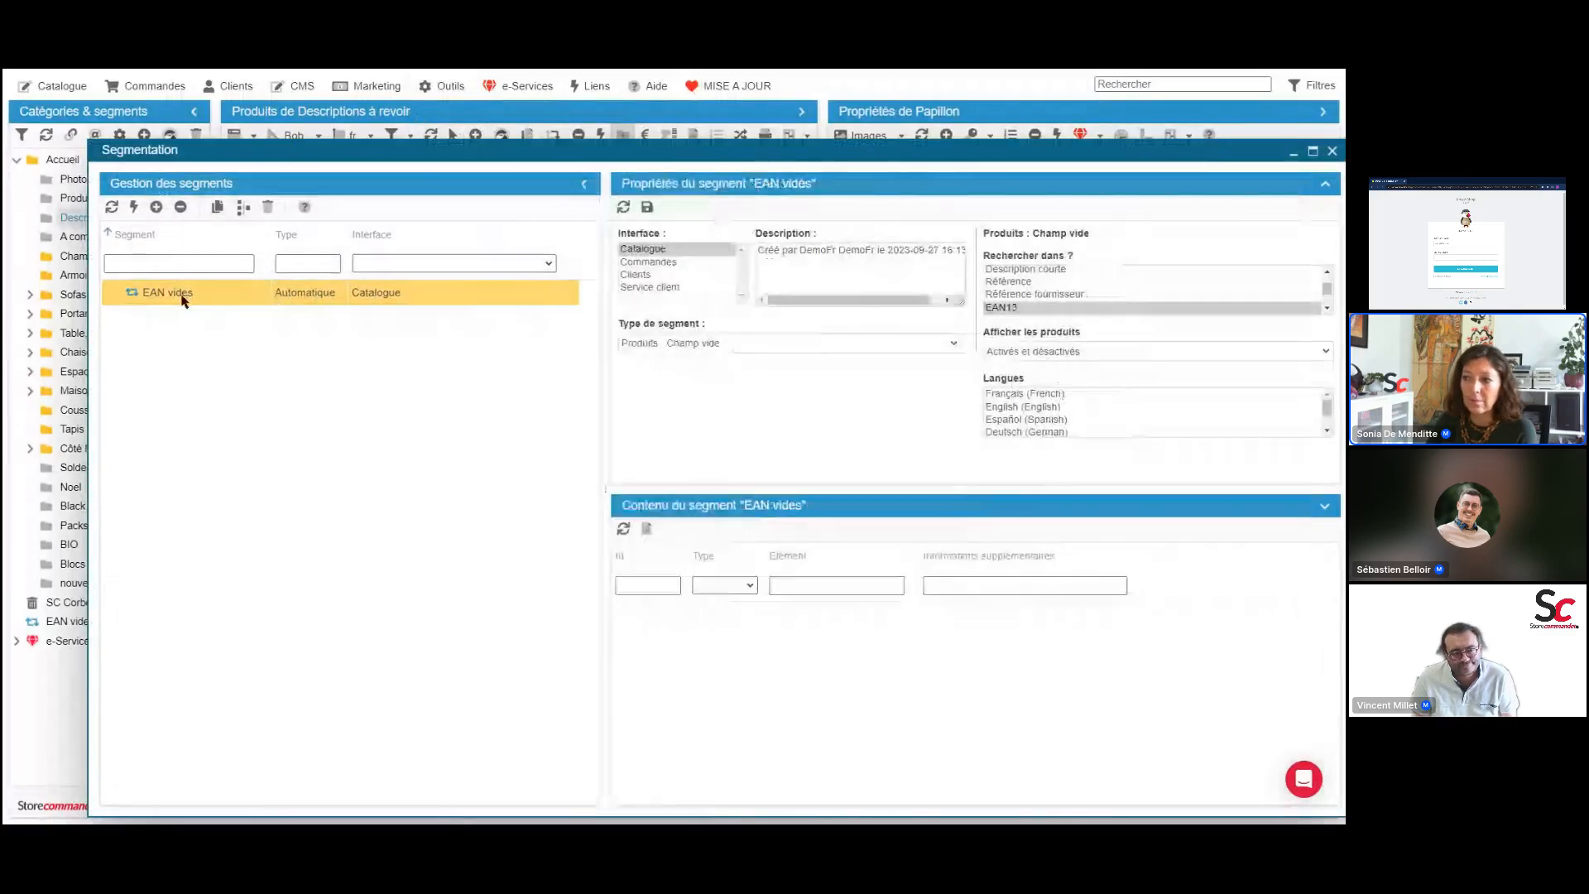
pyautogui.click(675, 347)
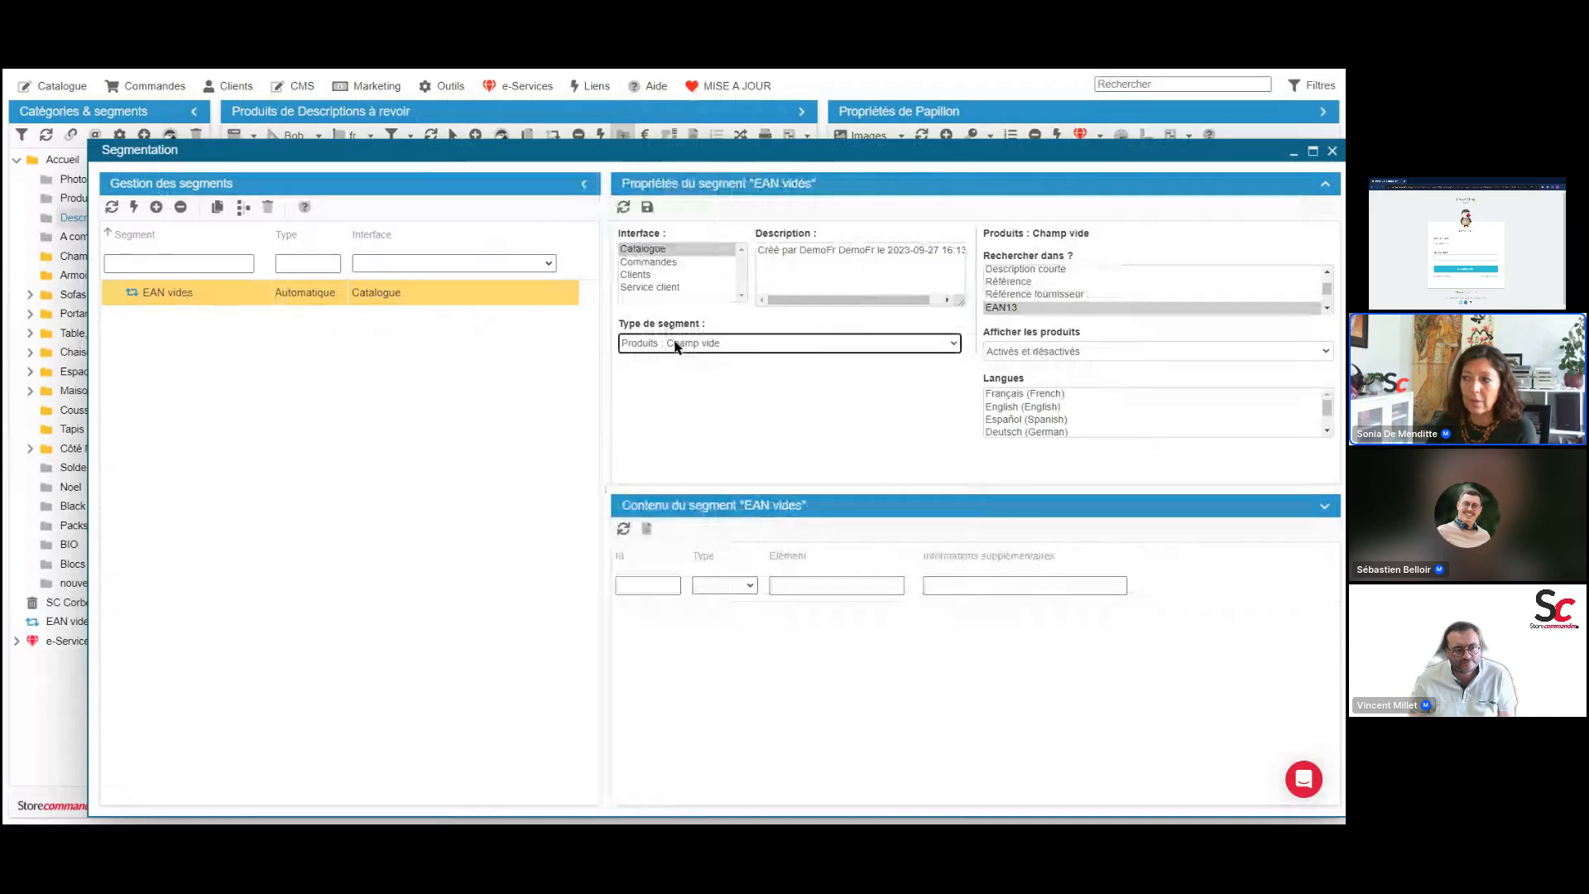
pyautogui.click(1033, 310)
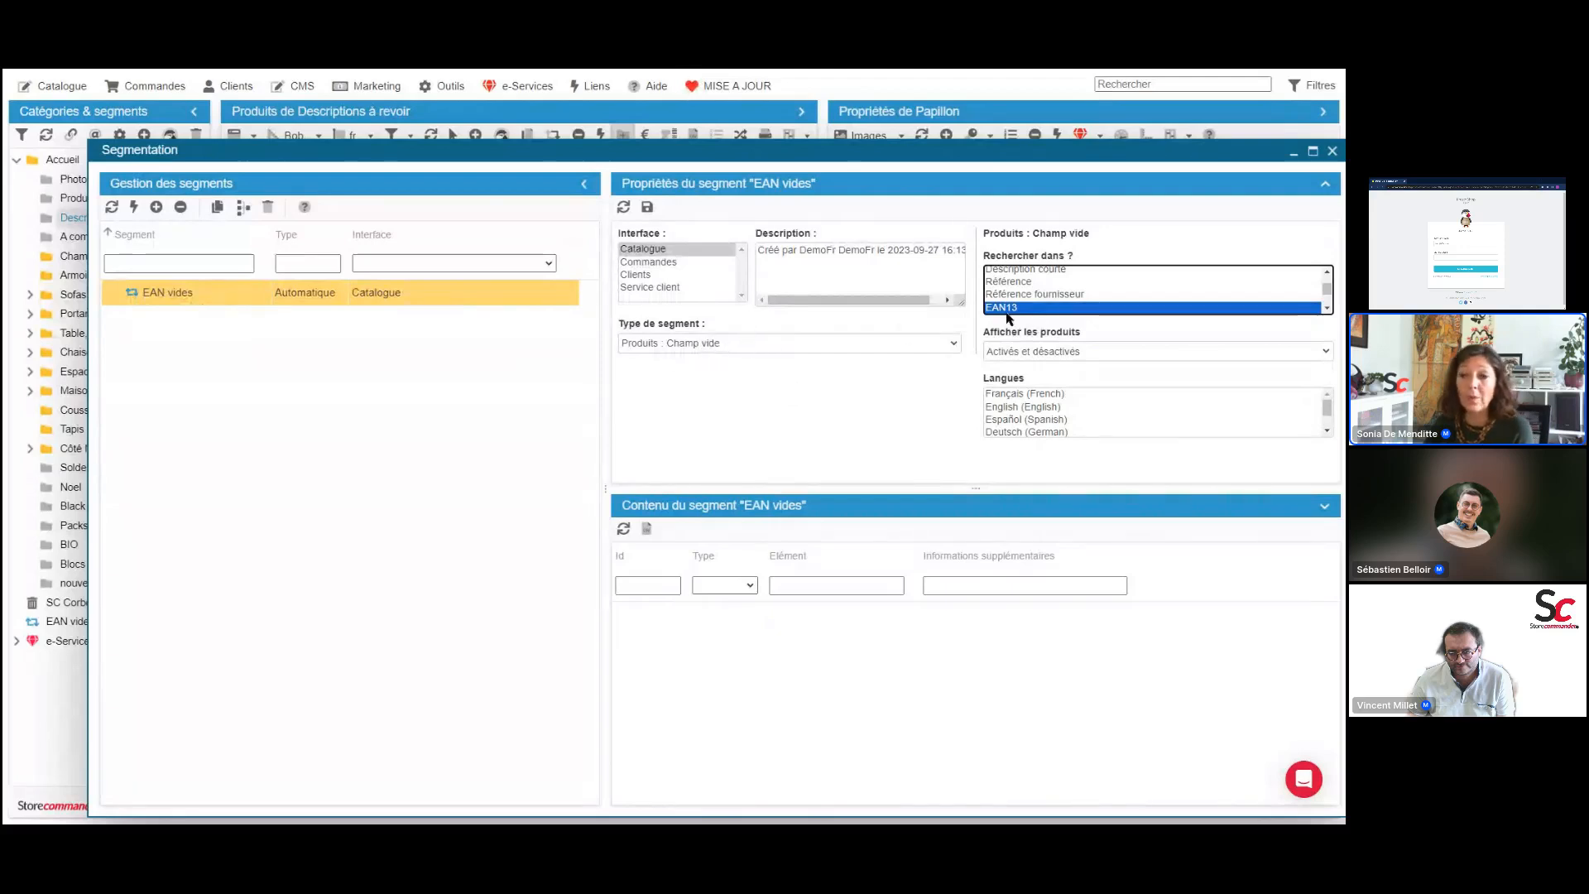
# Create a new segment and name it Images vides
pyautogui.click(156, 211)
pyautogui.doubleClick(197, 321)
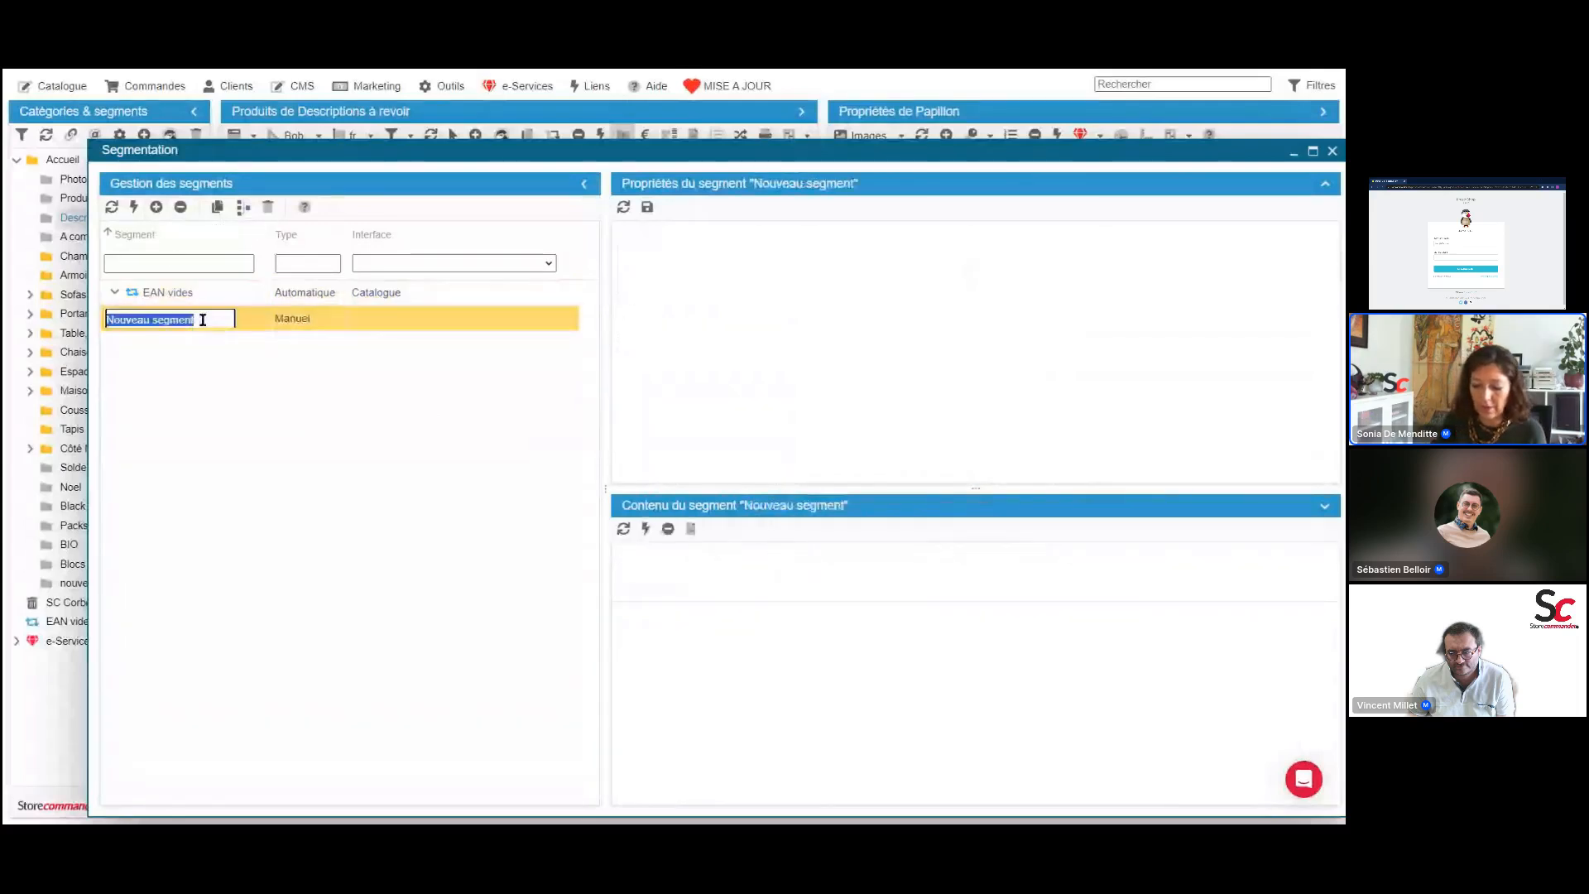
pyautogui.write('images')
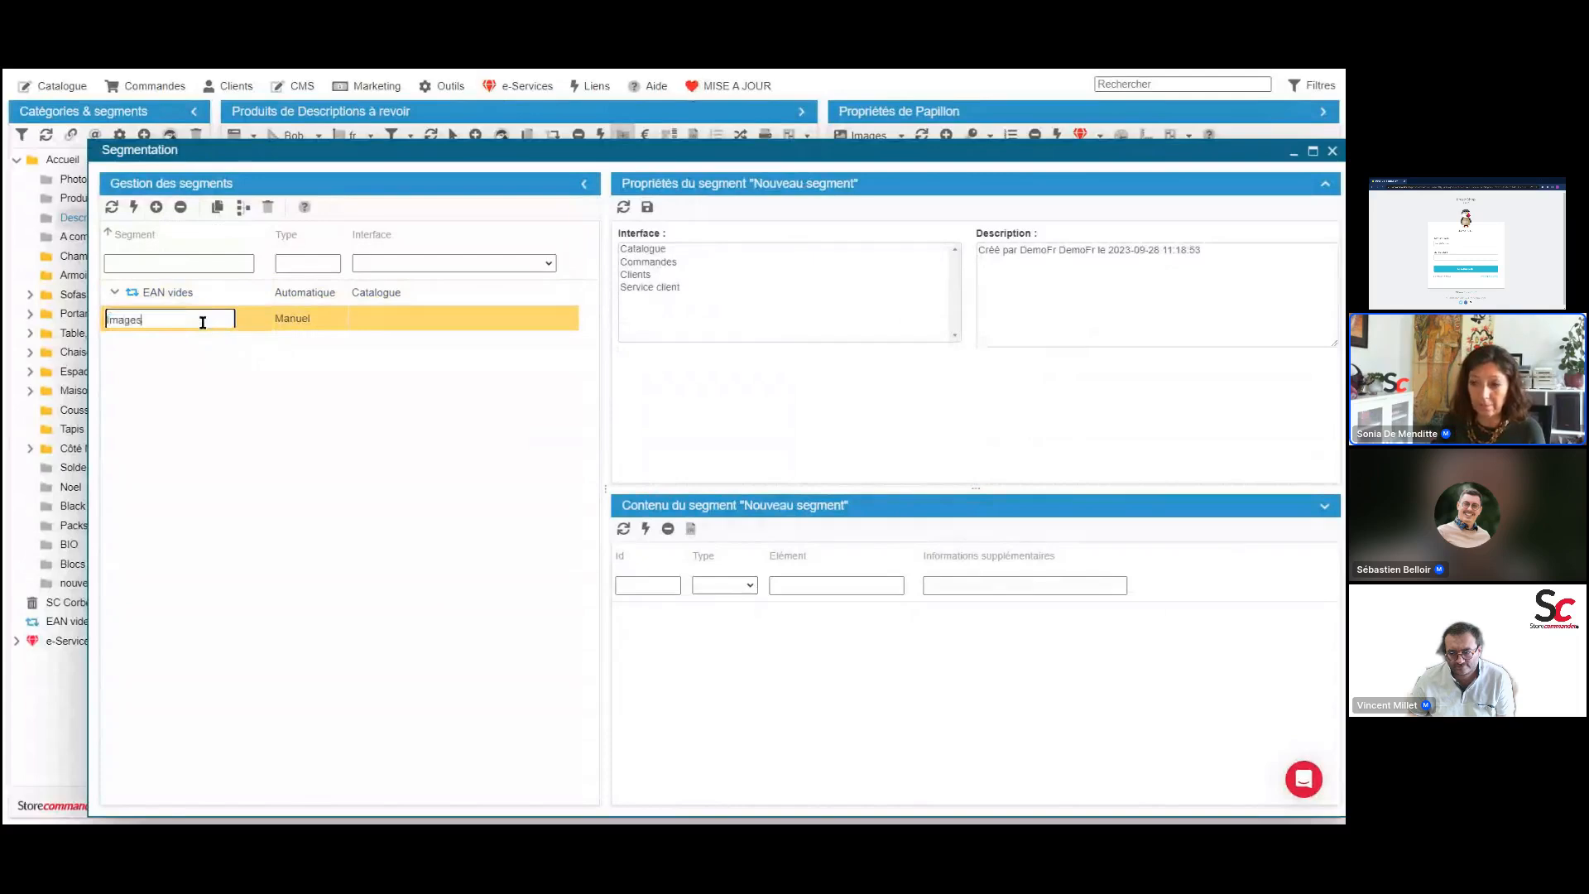
pyautogui.write(' vide')
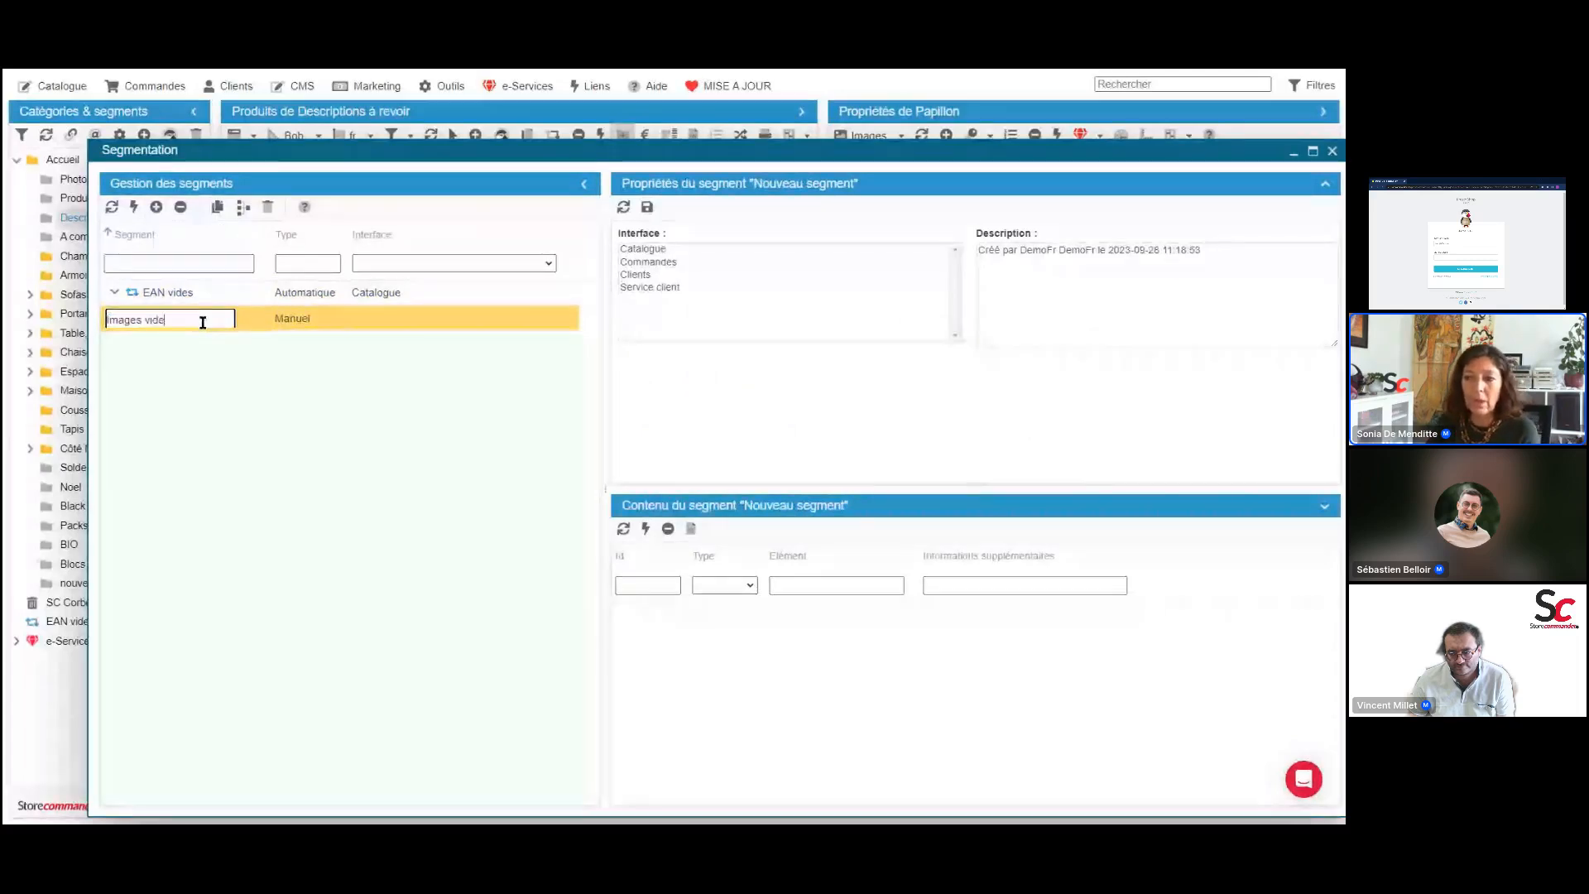
pyautogui.write('s')
pyautogui.press('Return')
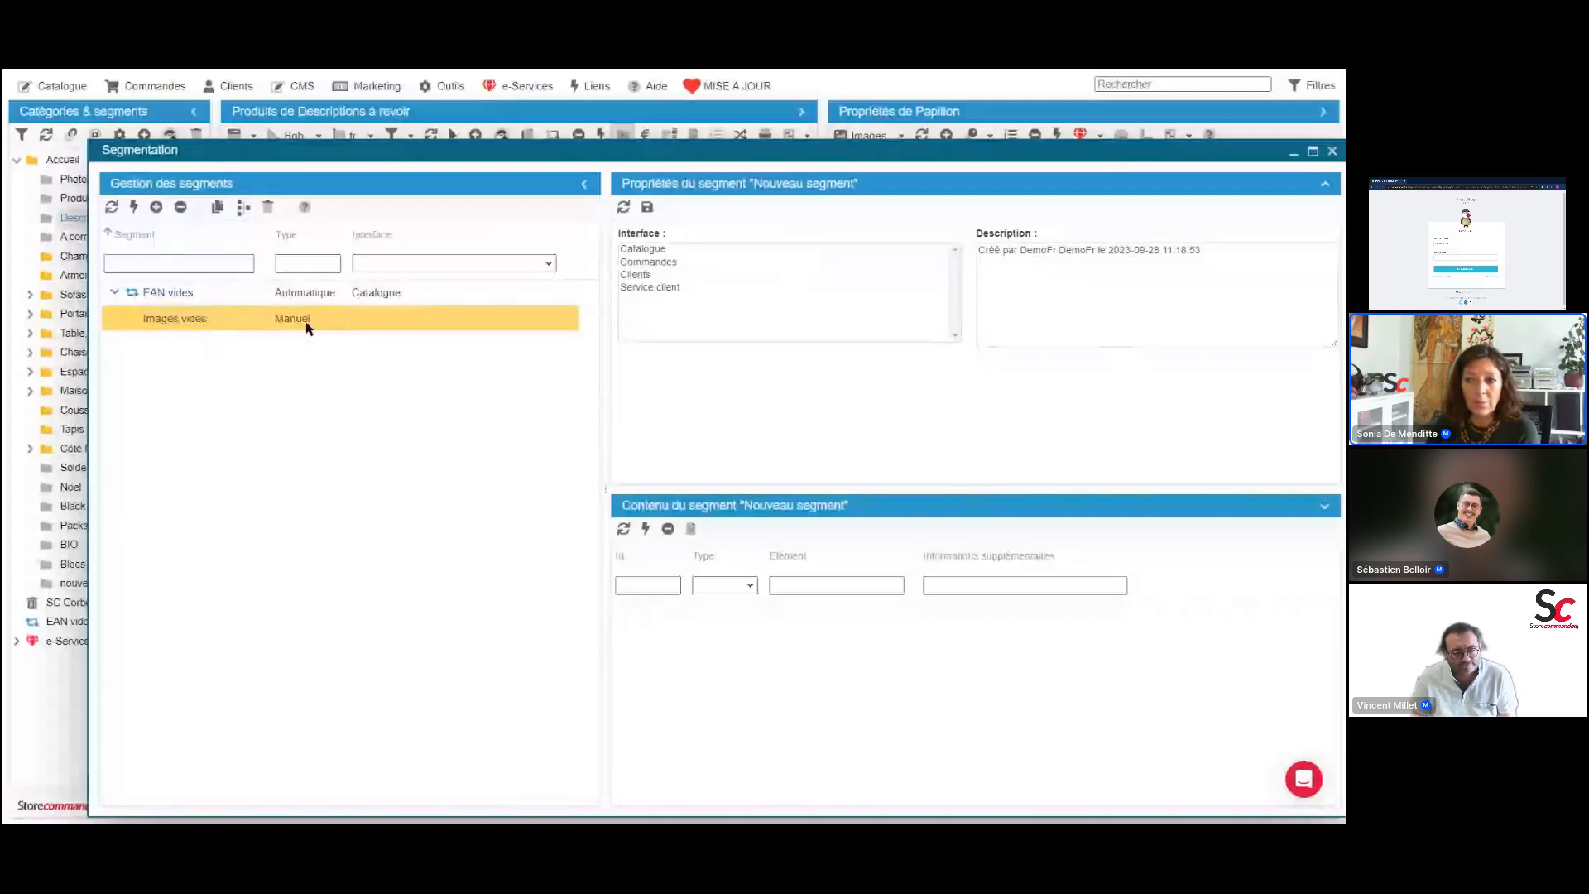
# Make the Images vides segment Automatique, assign it to the Catalogue interface and save its properties
pyautogui.click(306, 325)
pyautogui.click(305, 352)
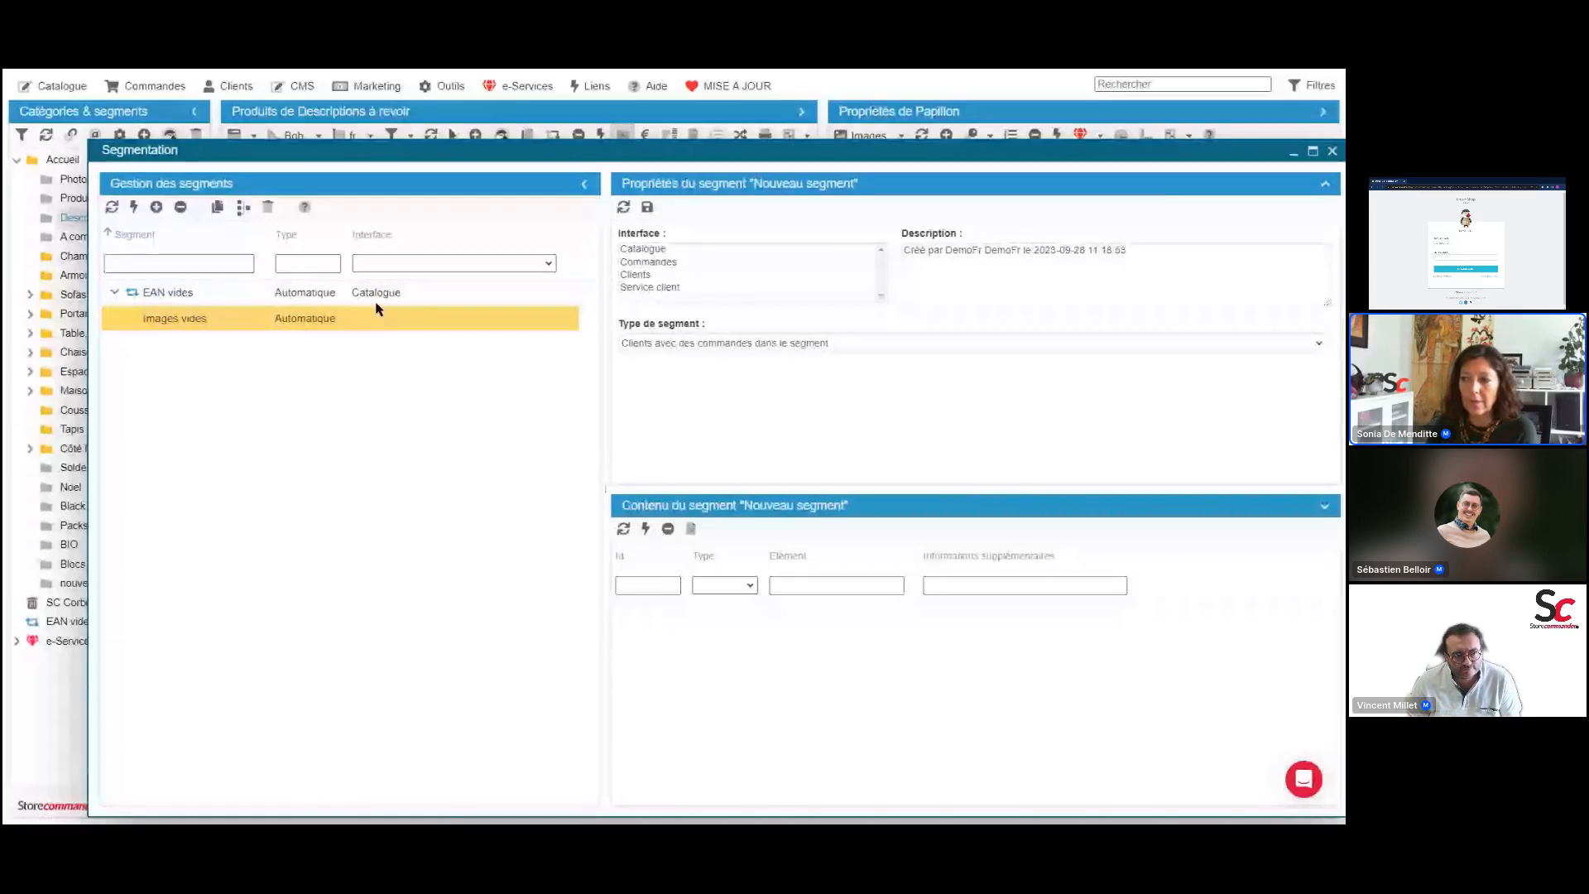
pyautogui.click(655, 250)
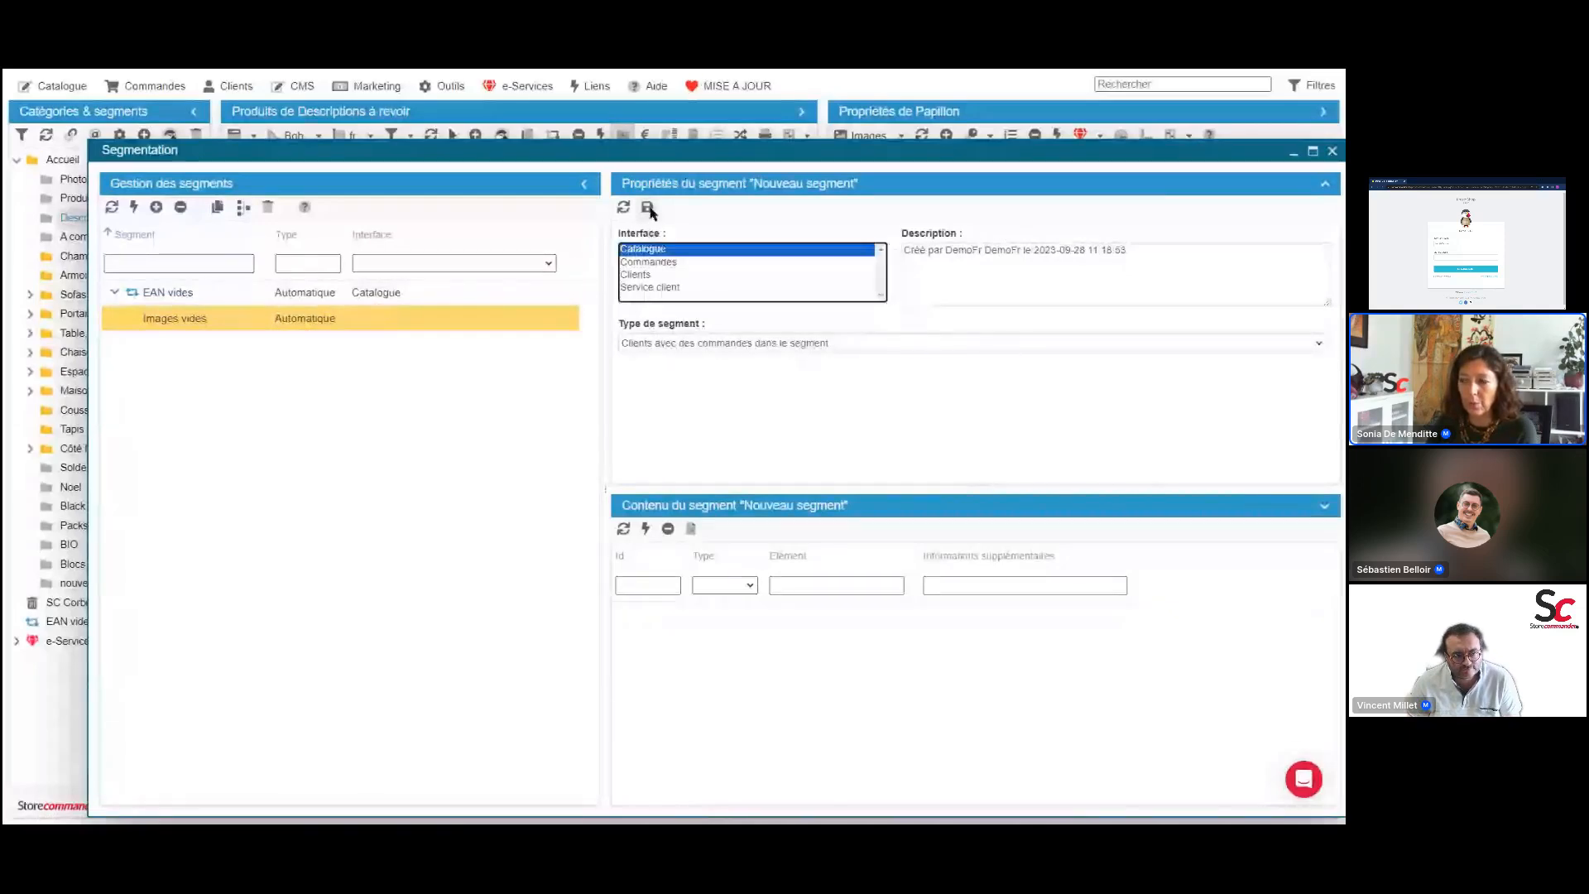
pyautogui.click(648, 207)
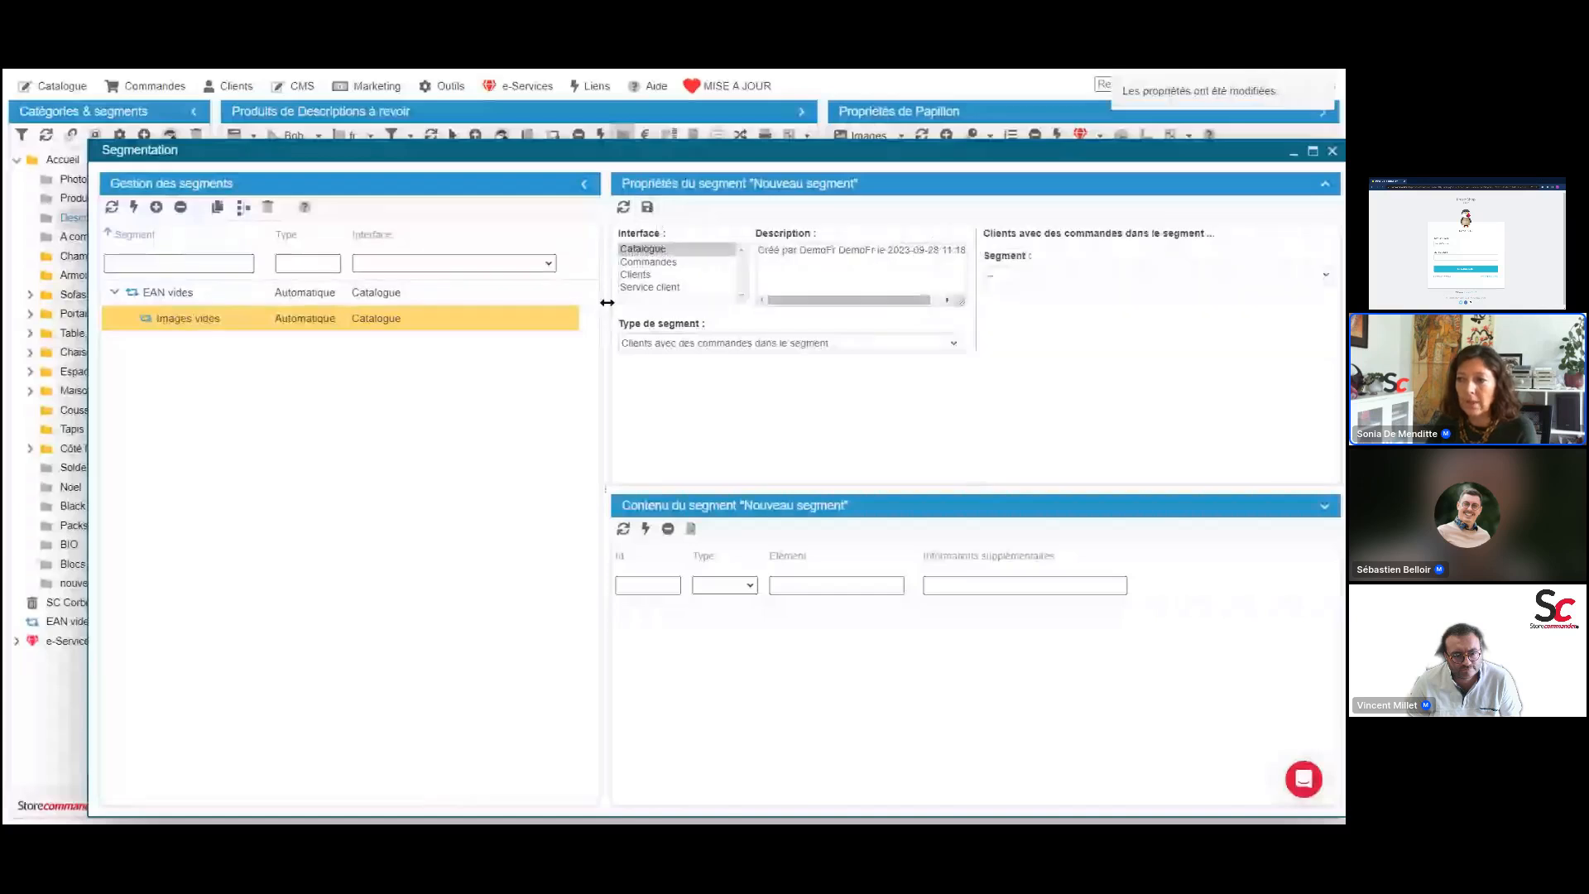
# Set the Images vides segment's type to Produits sans image and save its properties
pyautogui.moveTo(605, 335); pyautogui.dragTo(493, 335)
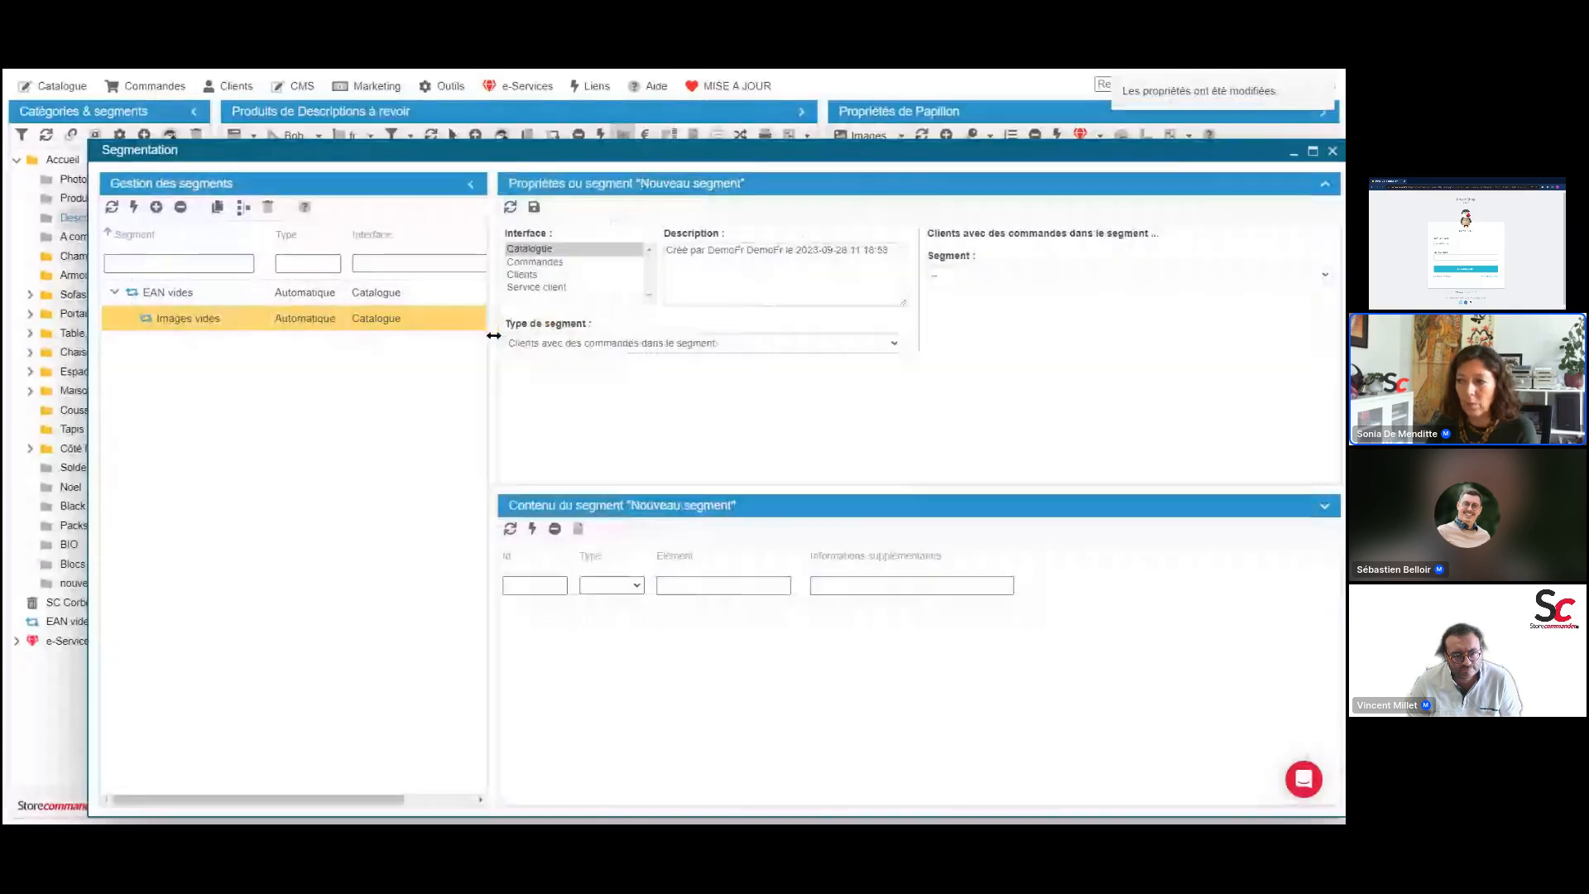
pyautogui.click(626, 347)
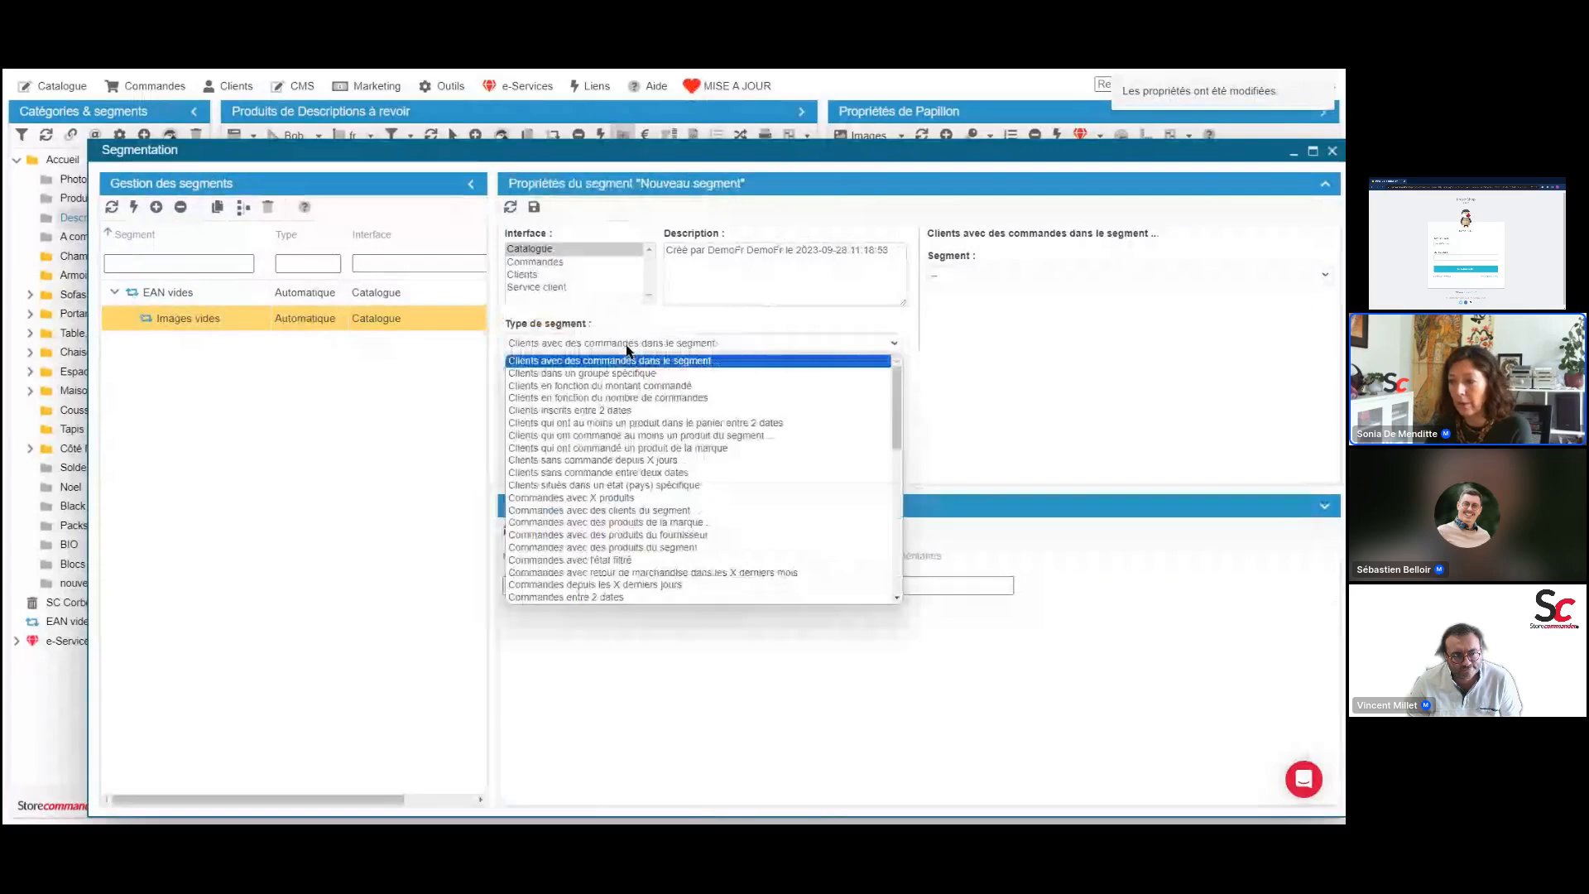
pyautogui.scroll(-12, 699, 442)
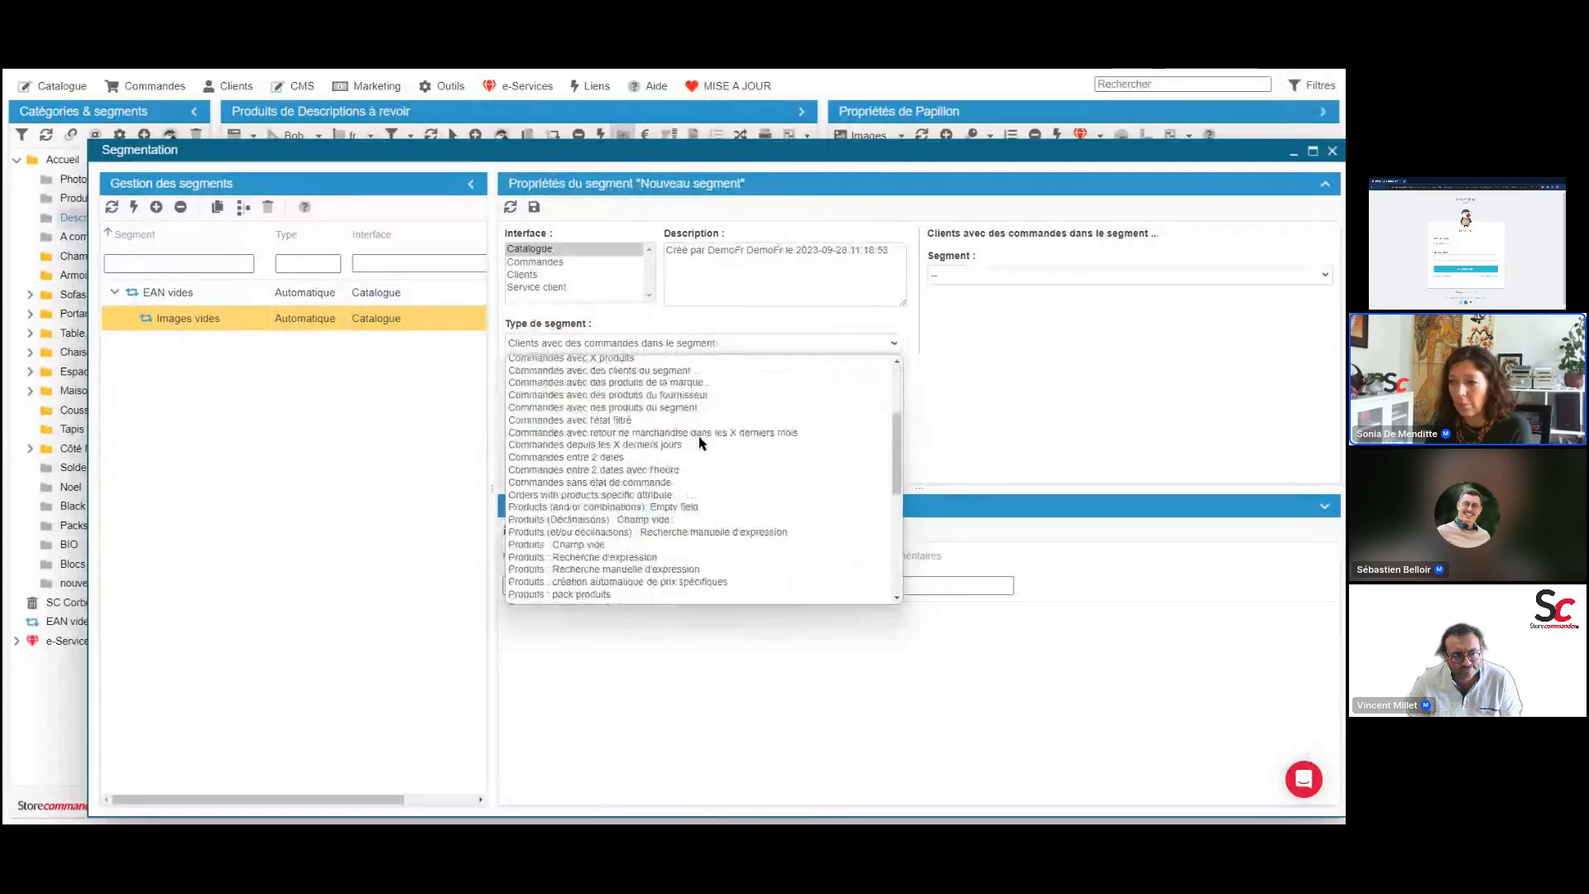
pyautogui.scroll(-1, 572, 451)
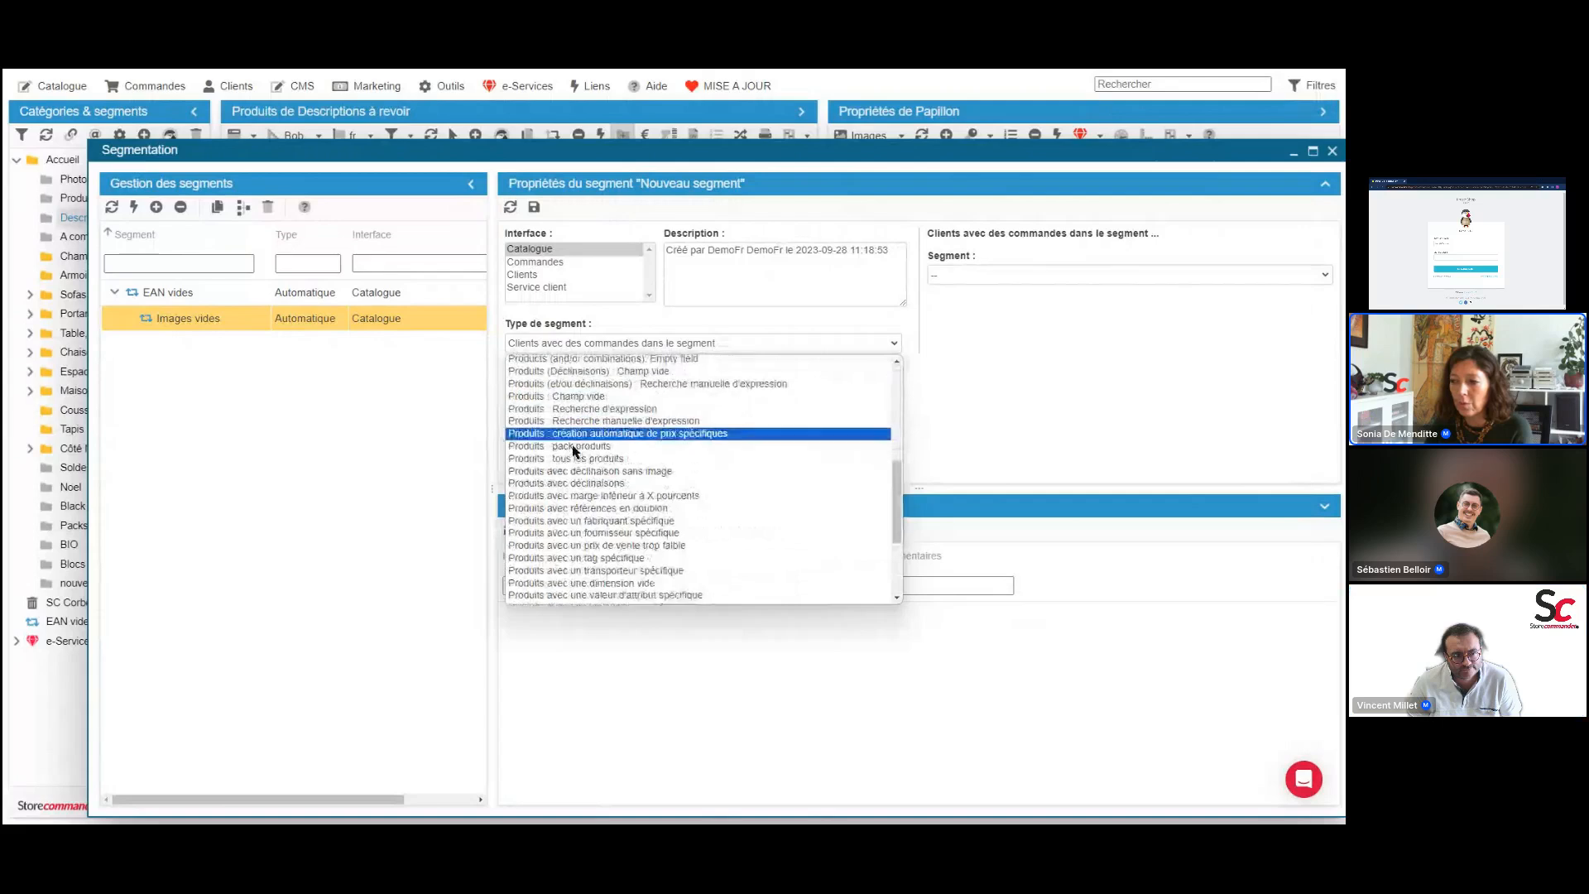
pyautogui.scroll(-3, 575, 451)
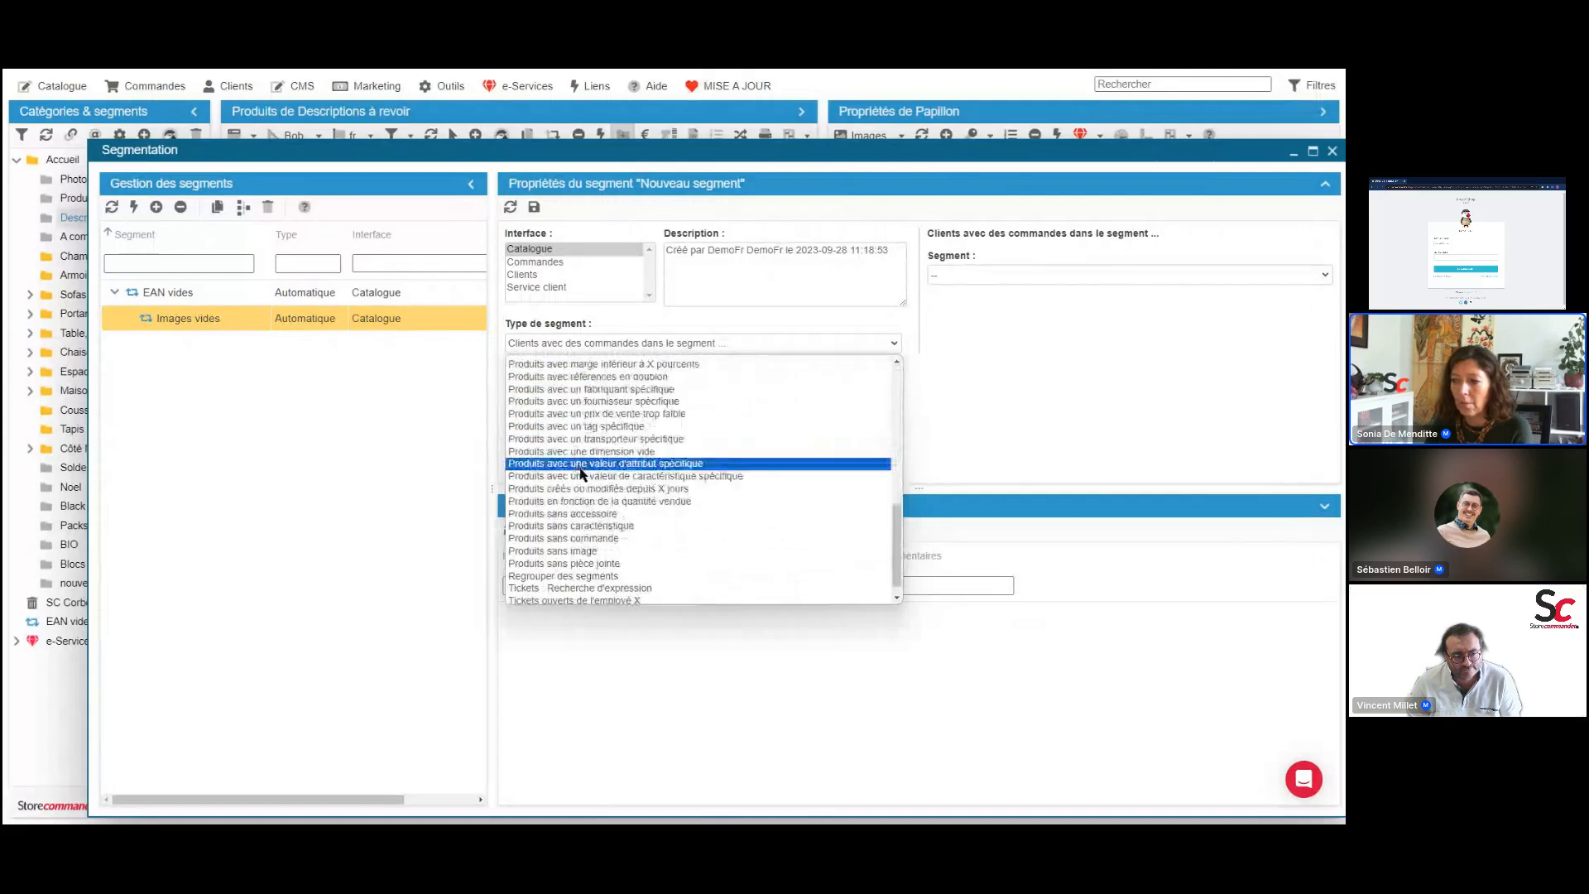
pyautogui.click(590, 551)
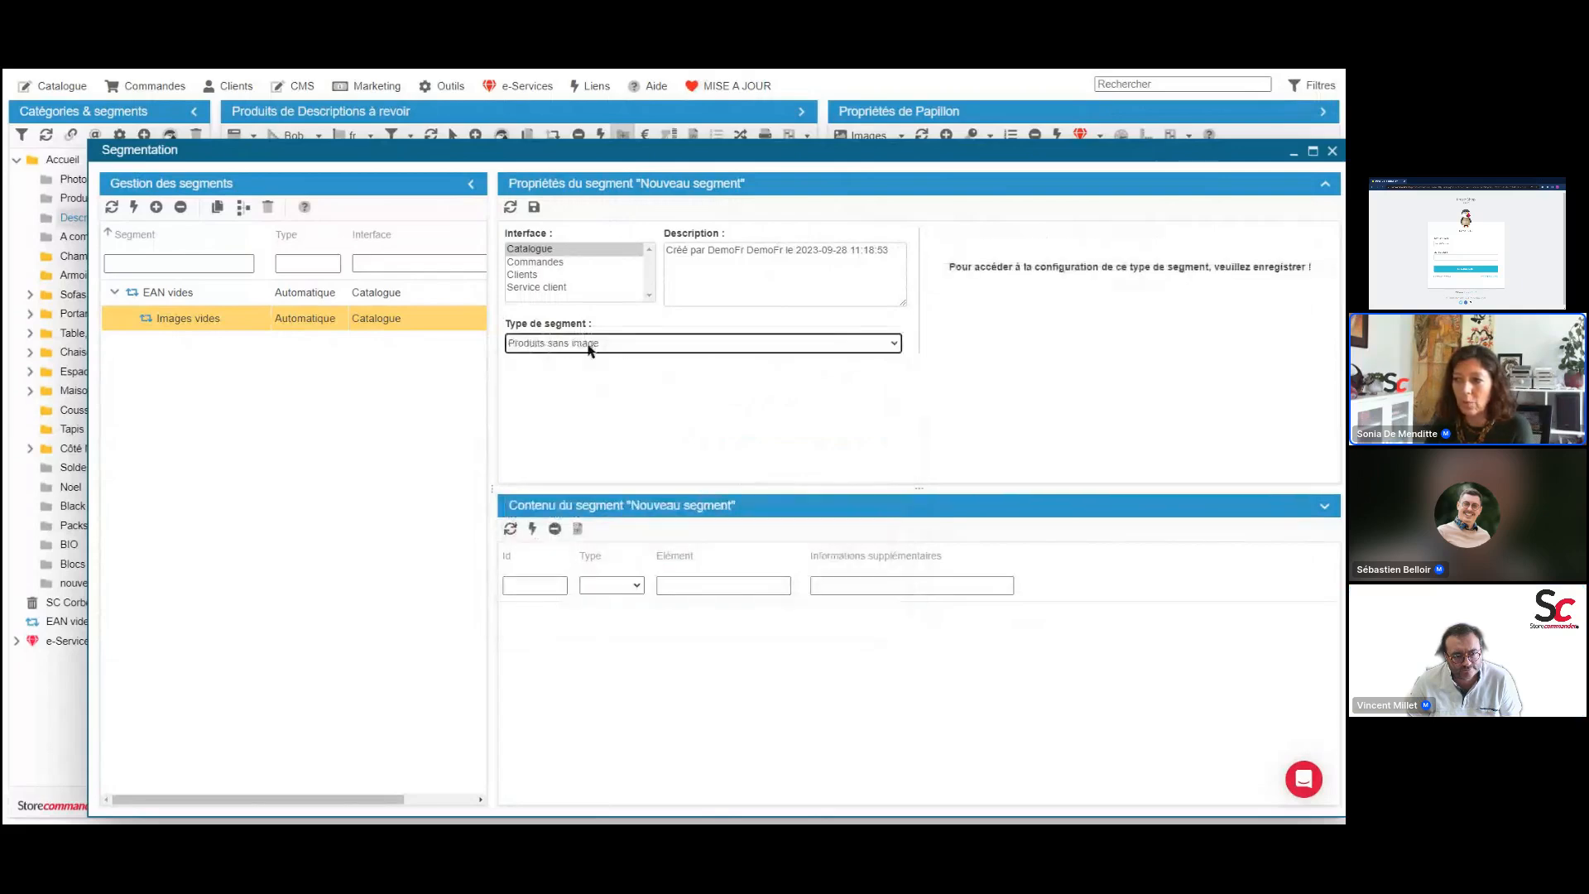
pyautogui.click(534, 207)
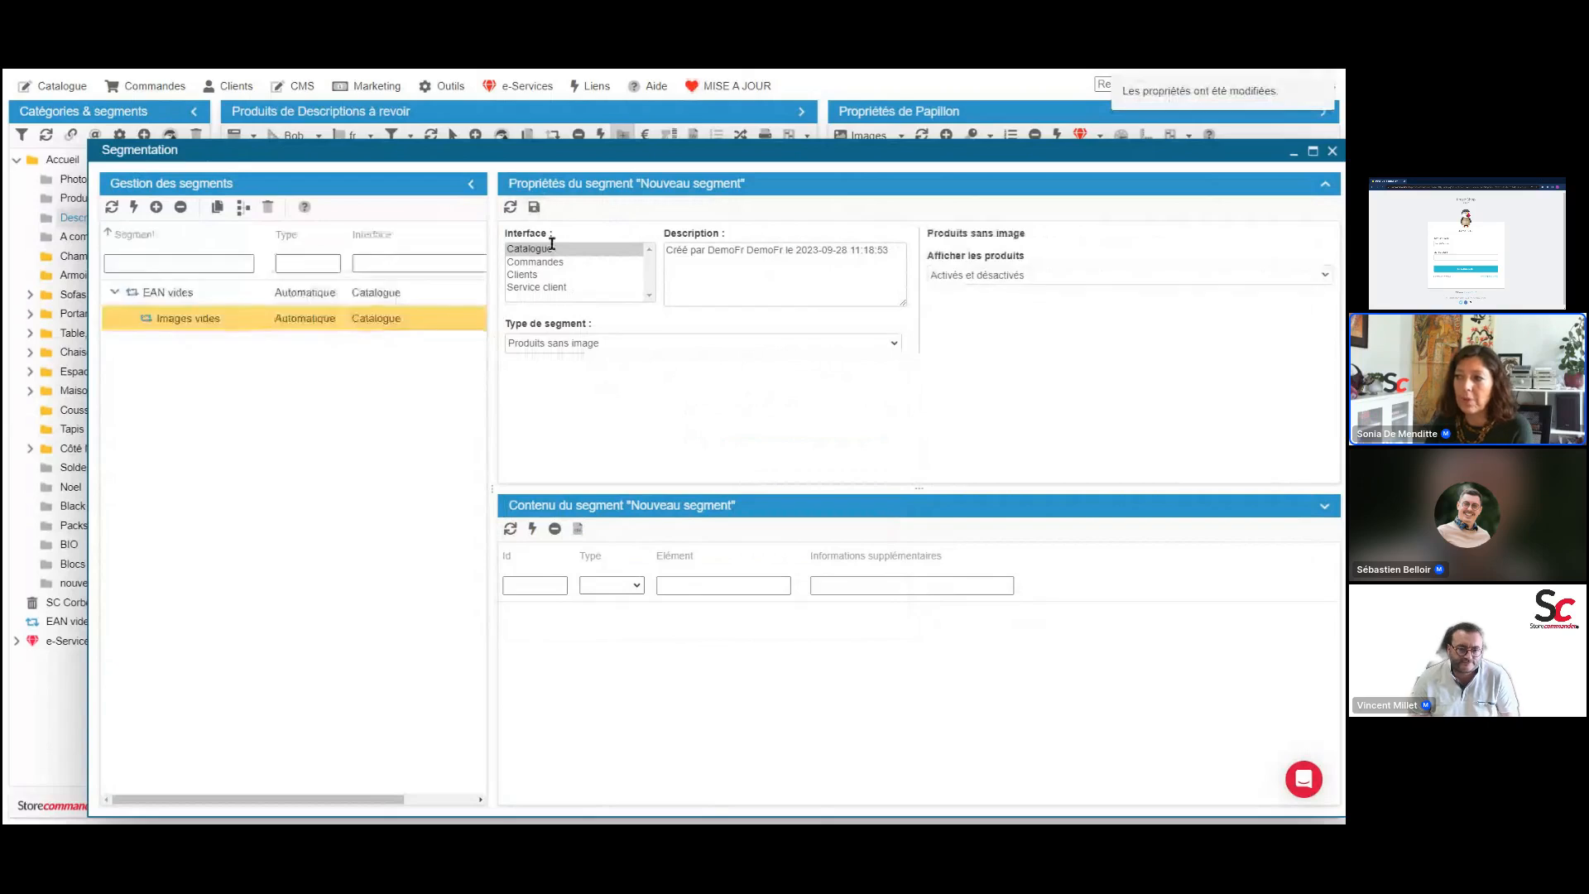
# Set the Images vides segment to show Activés et désactivés products, save its properties and close Segmentation
pyautogui.click(985, 275)
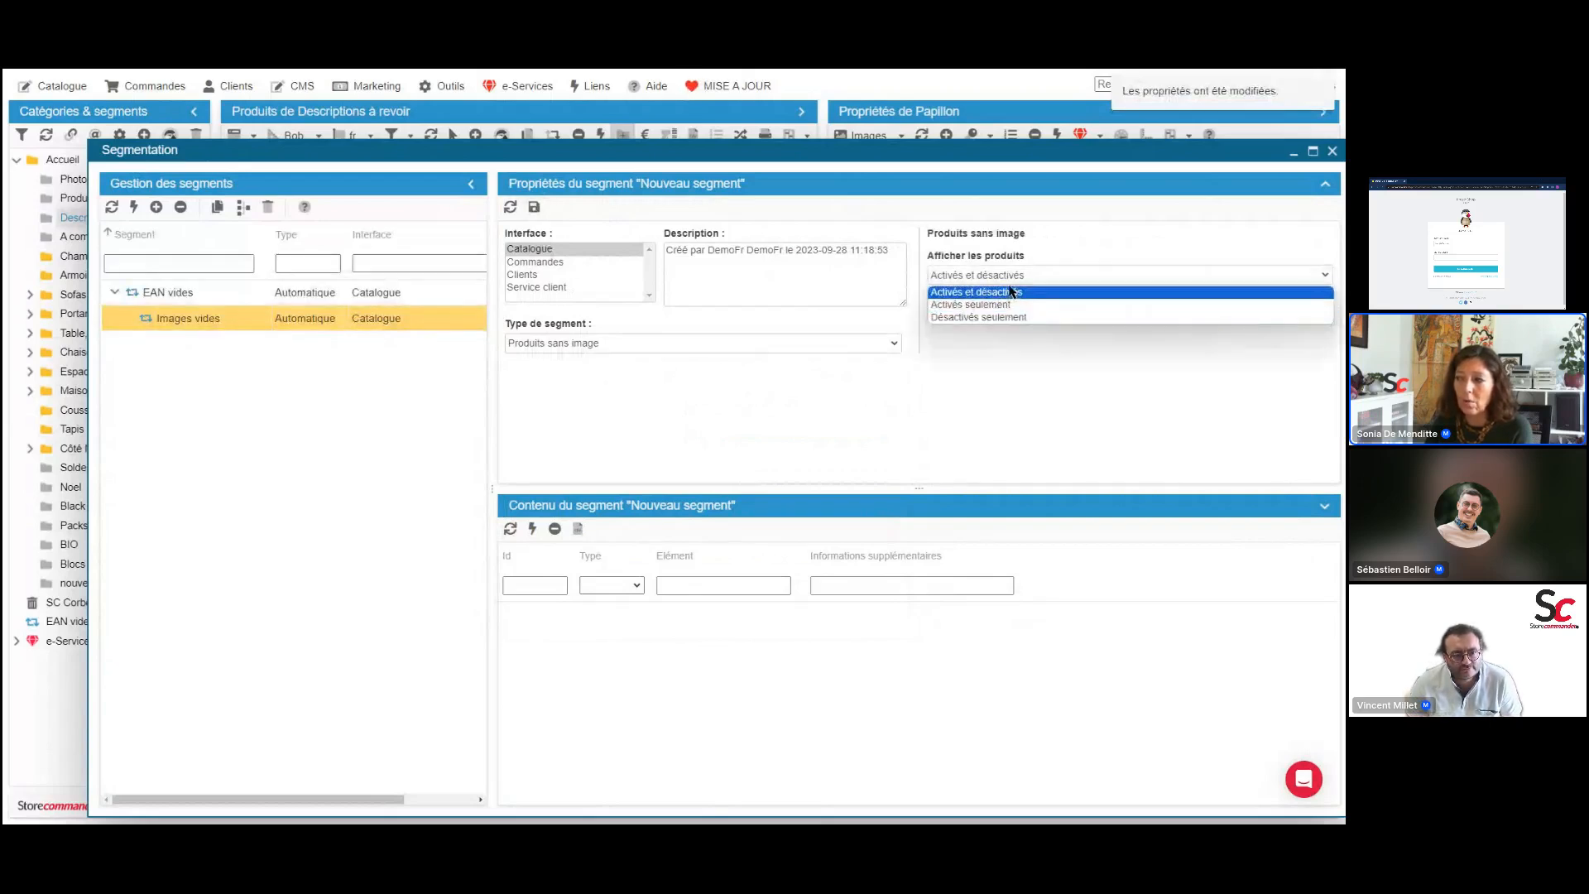
pyautogui.click(1011, 291)
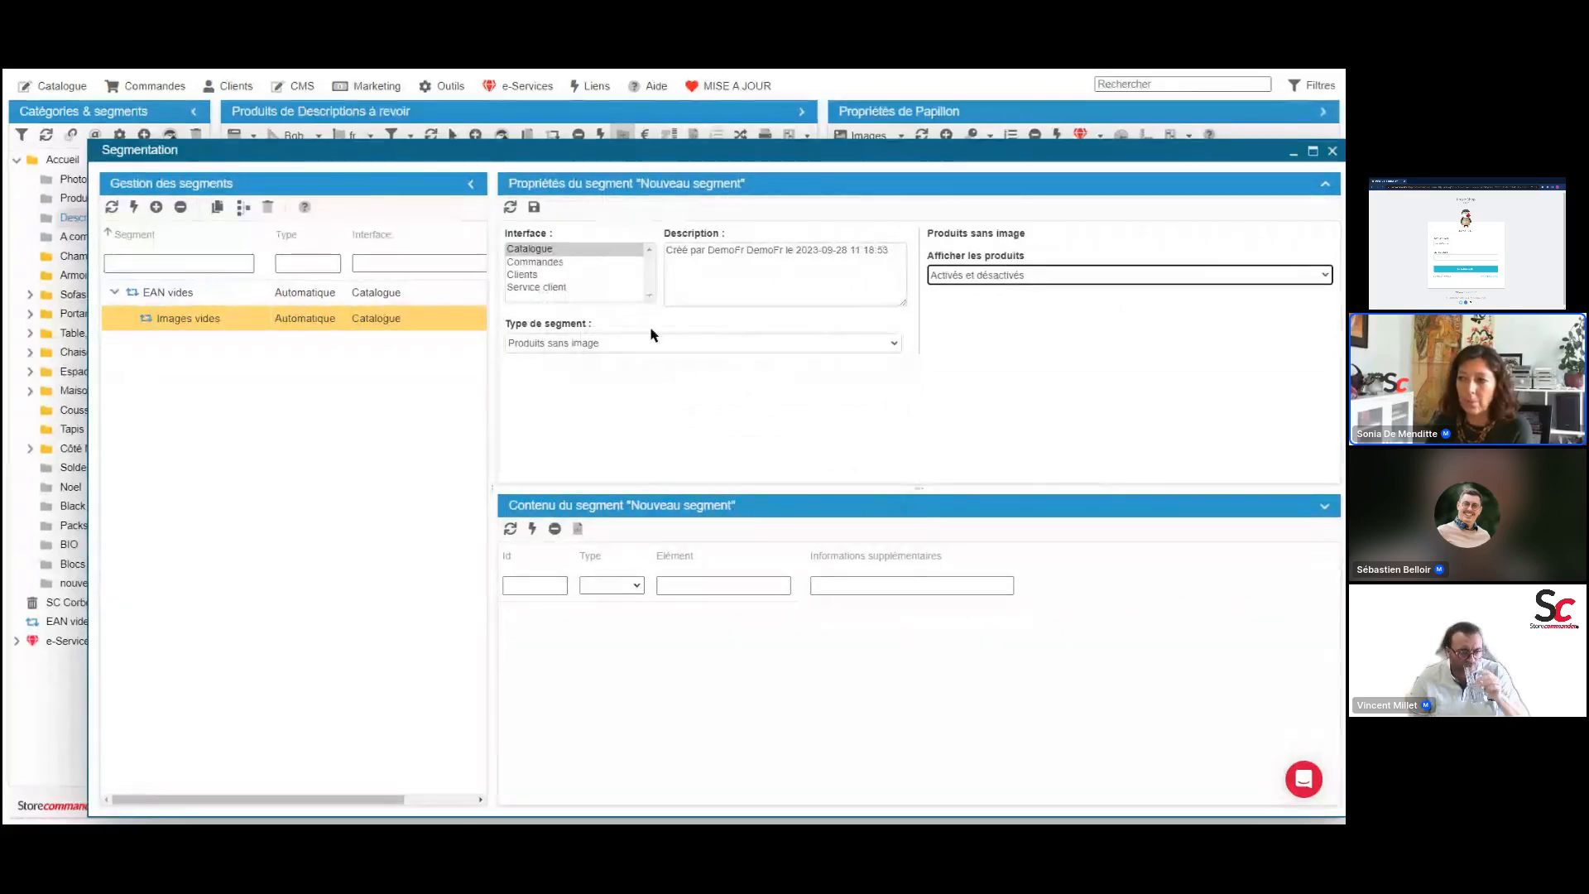
pyautogui.click(534, 208)
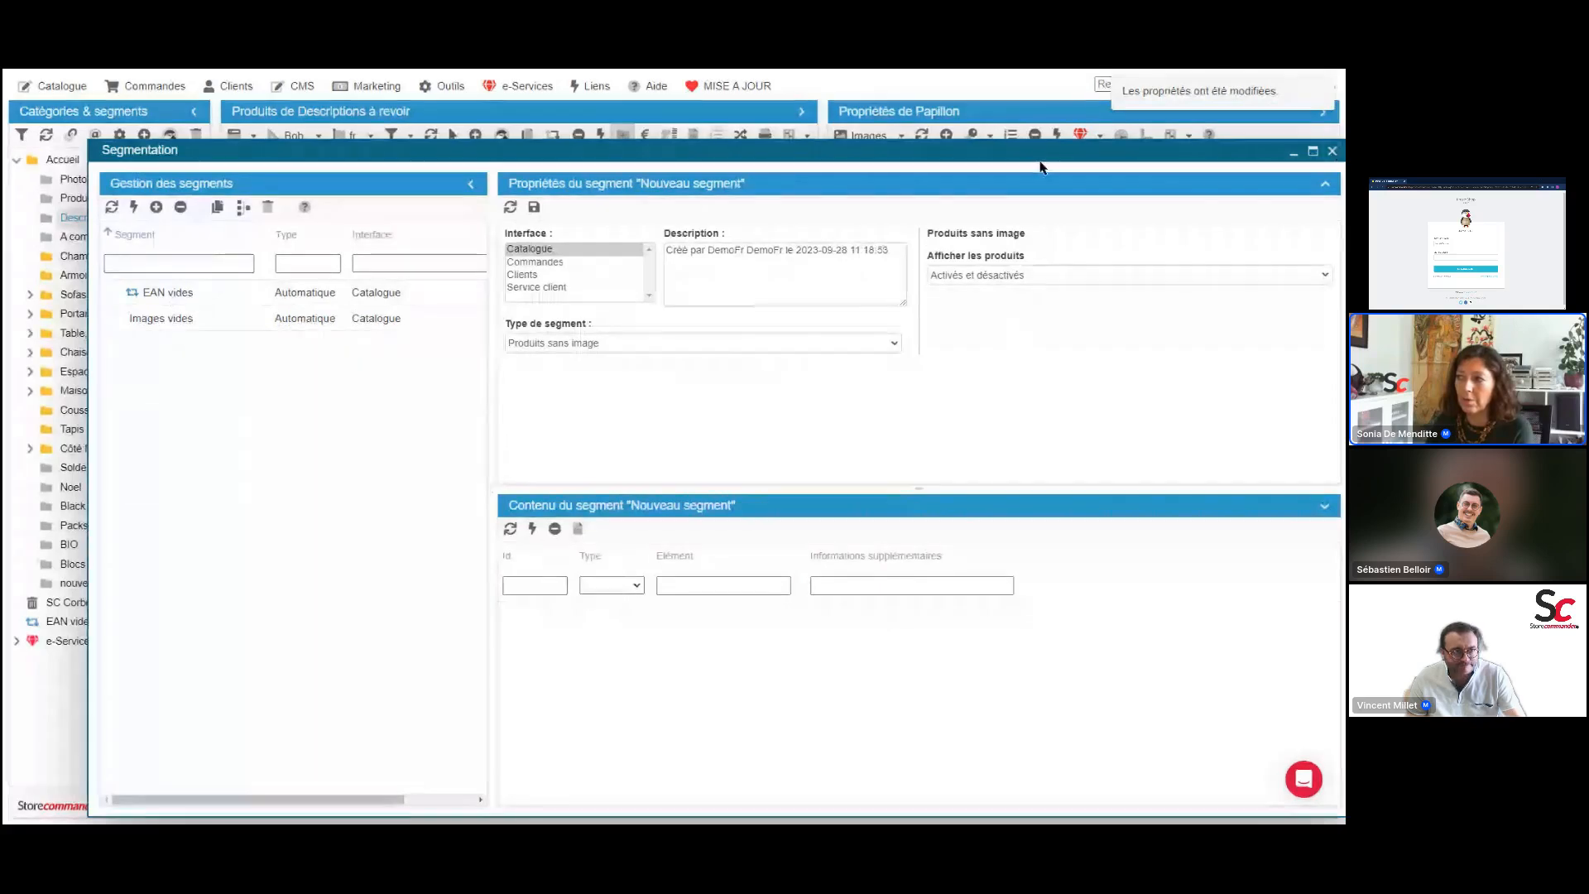
pyautogui.click(1331, 150)
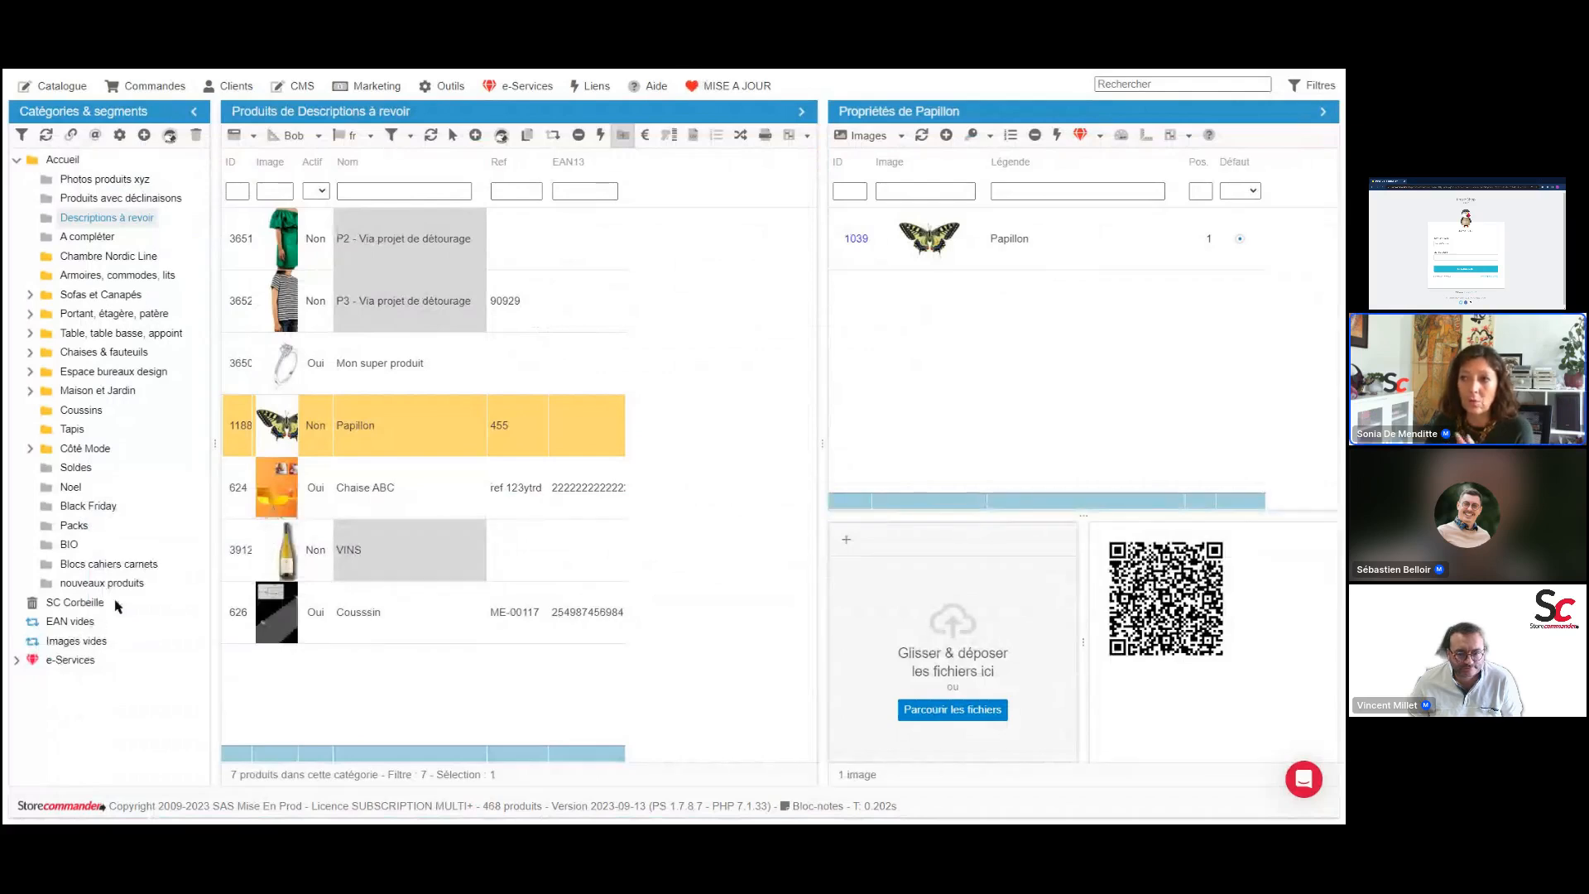
pyautogui.click(458, 87)
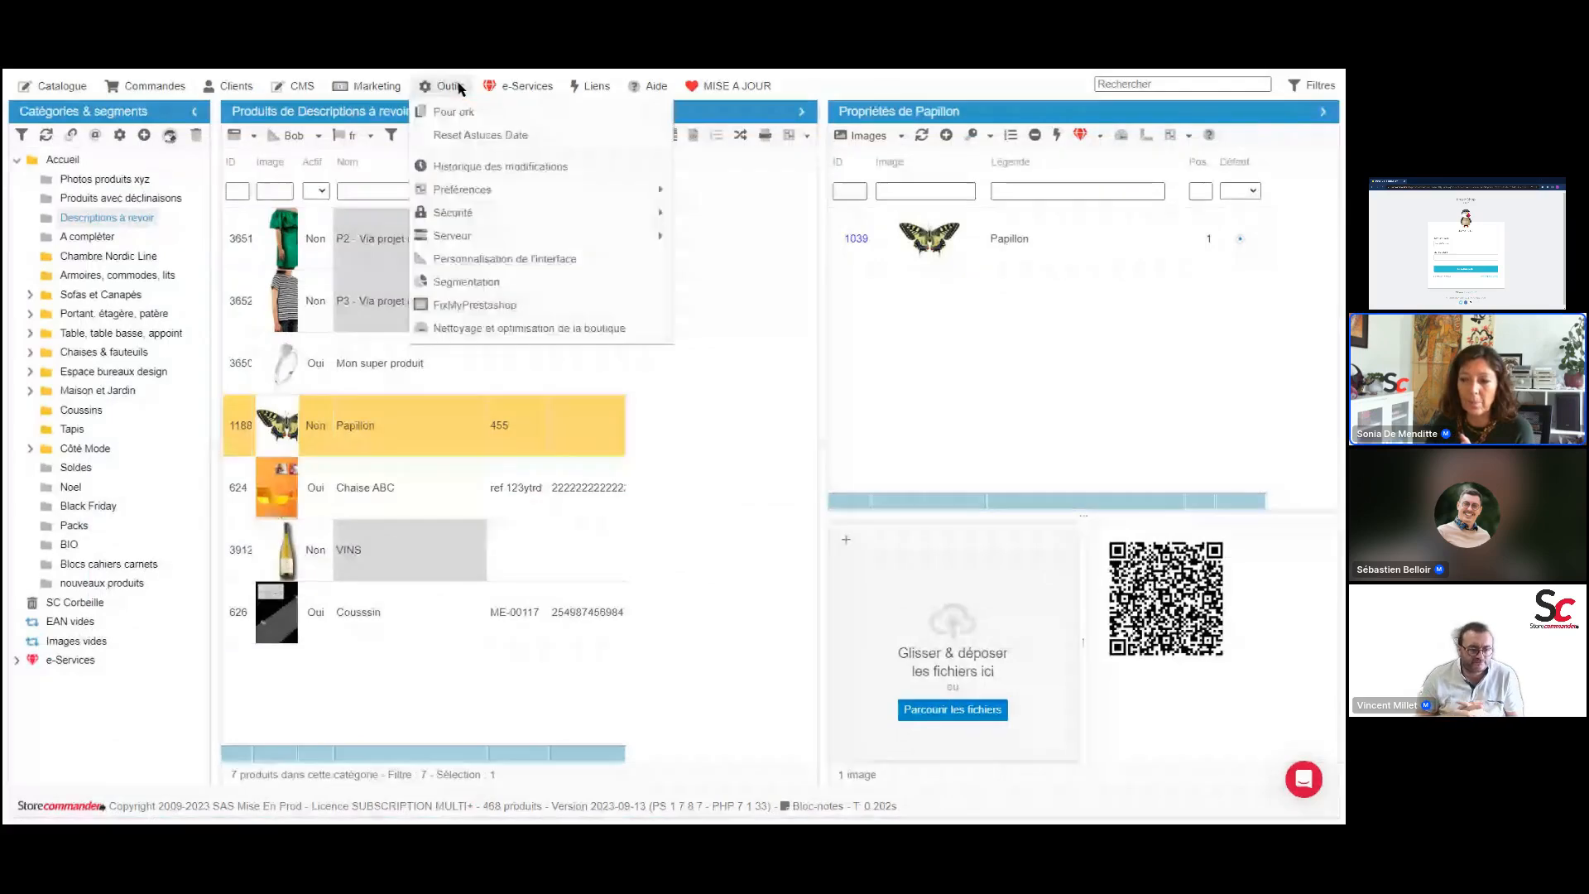
pyautogui.moveTo(467, 215)
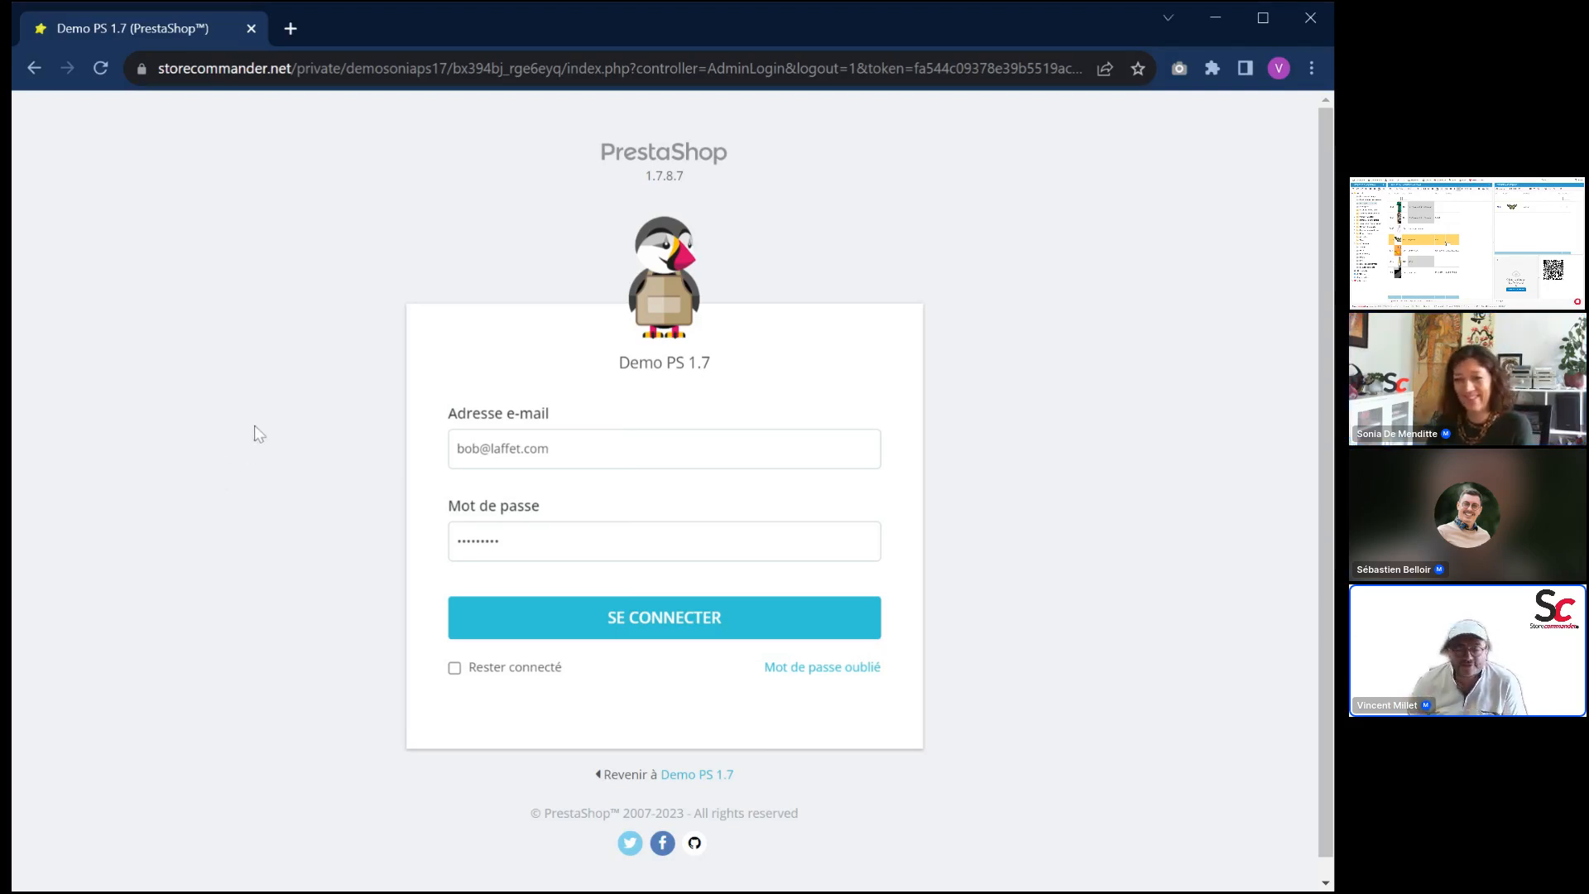
# Sign in to the PrestaShop back office as the first employee and open the StoreCommander module
pyautogui.click(672, 627)
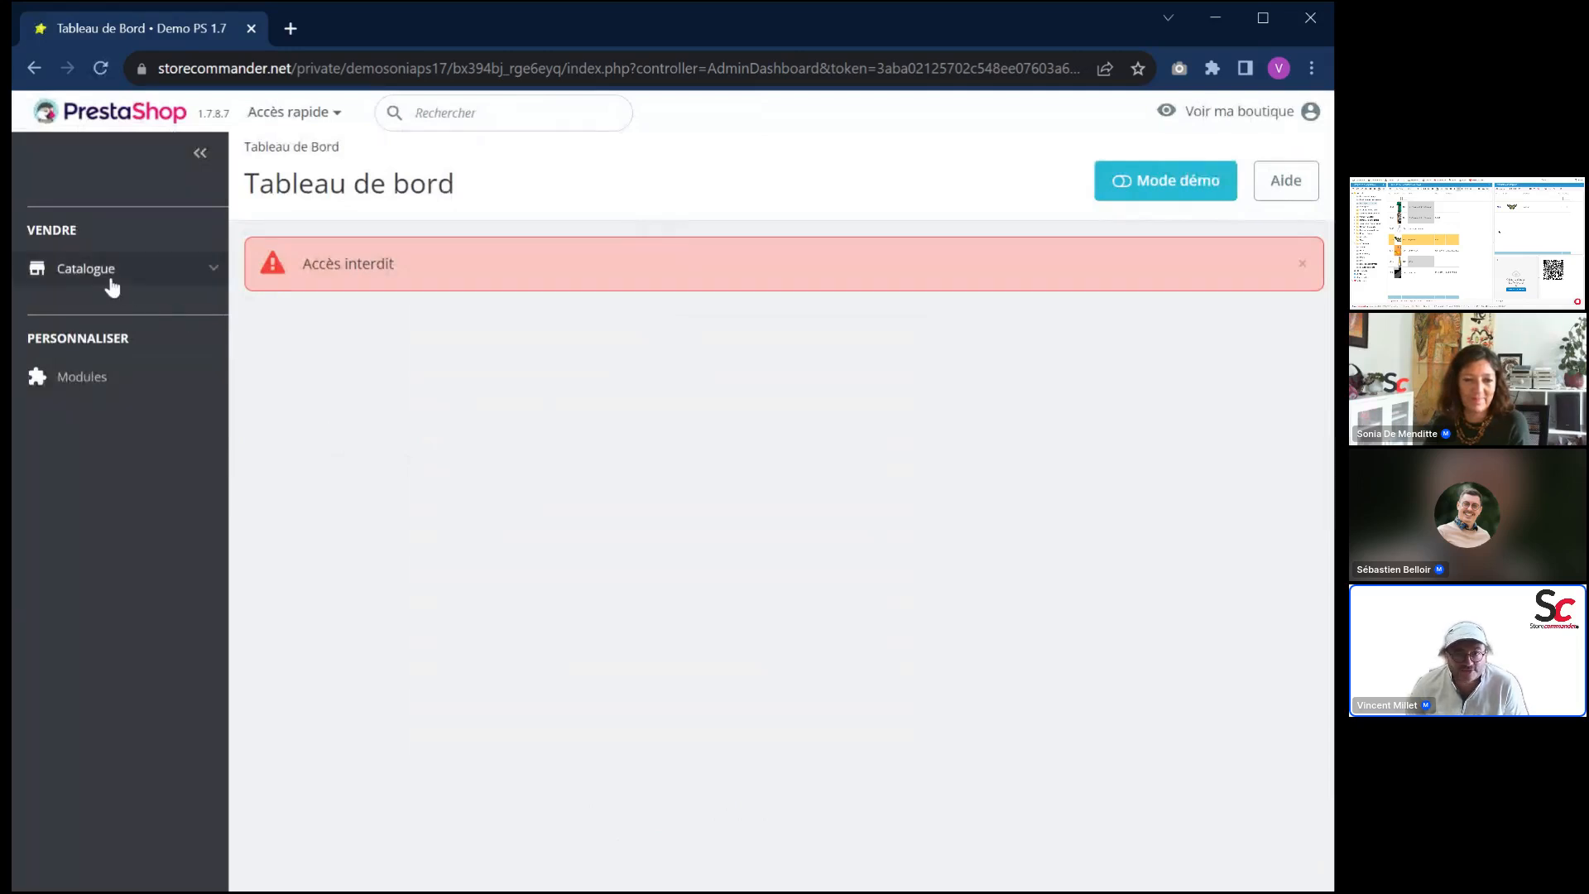
pyautogui.click(207, 277)
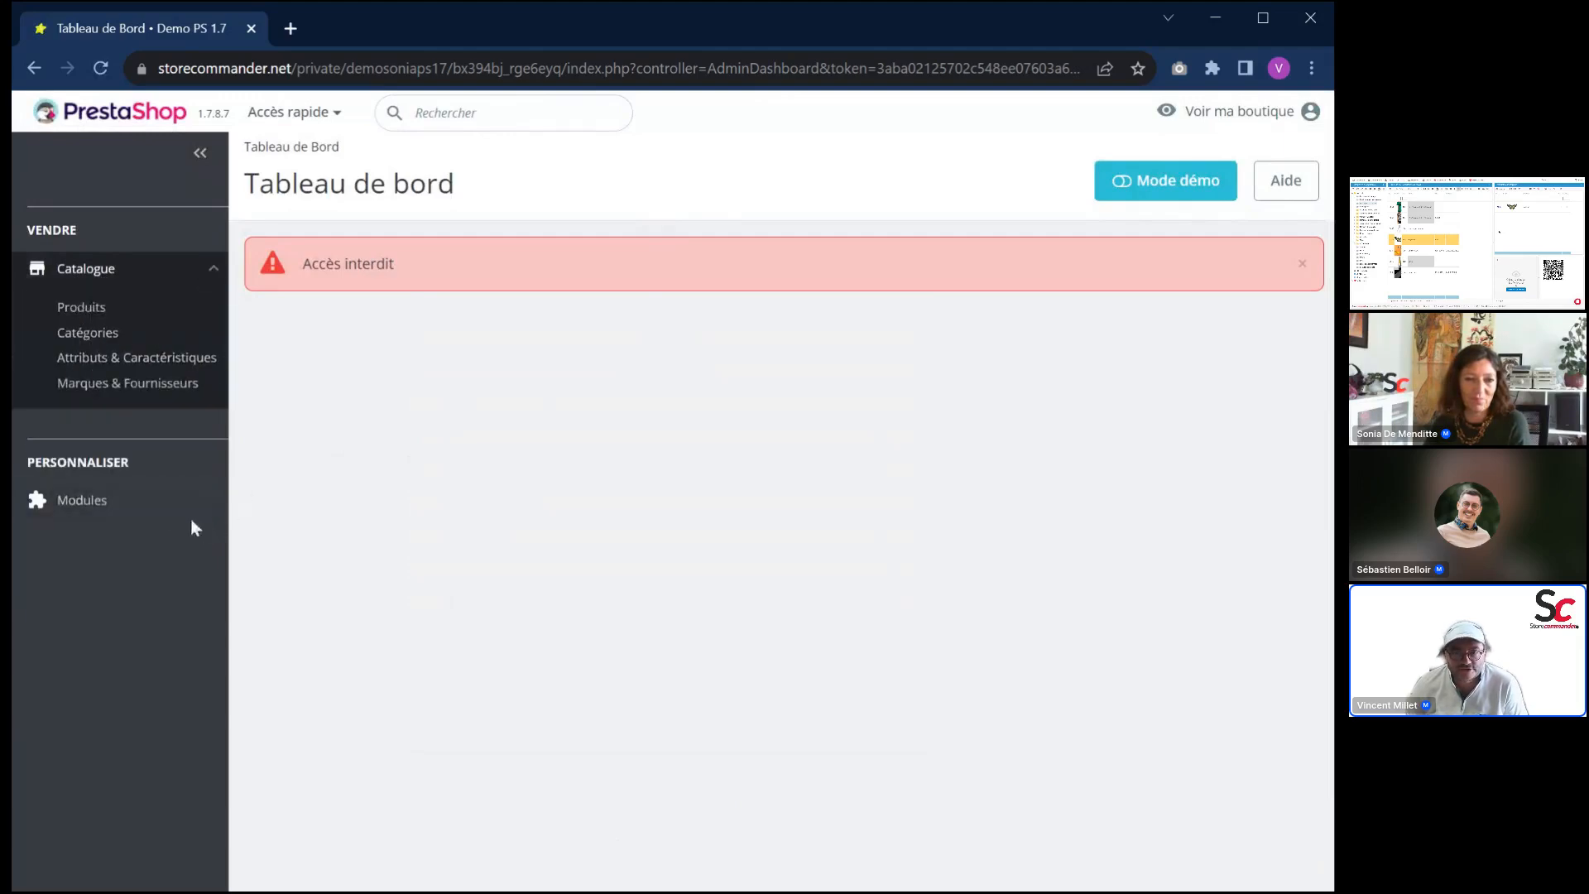
pyautogui.click(209, 503)
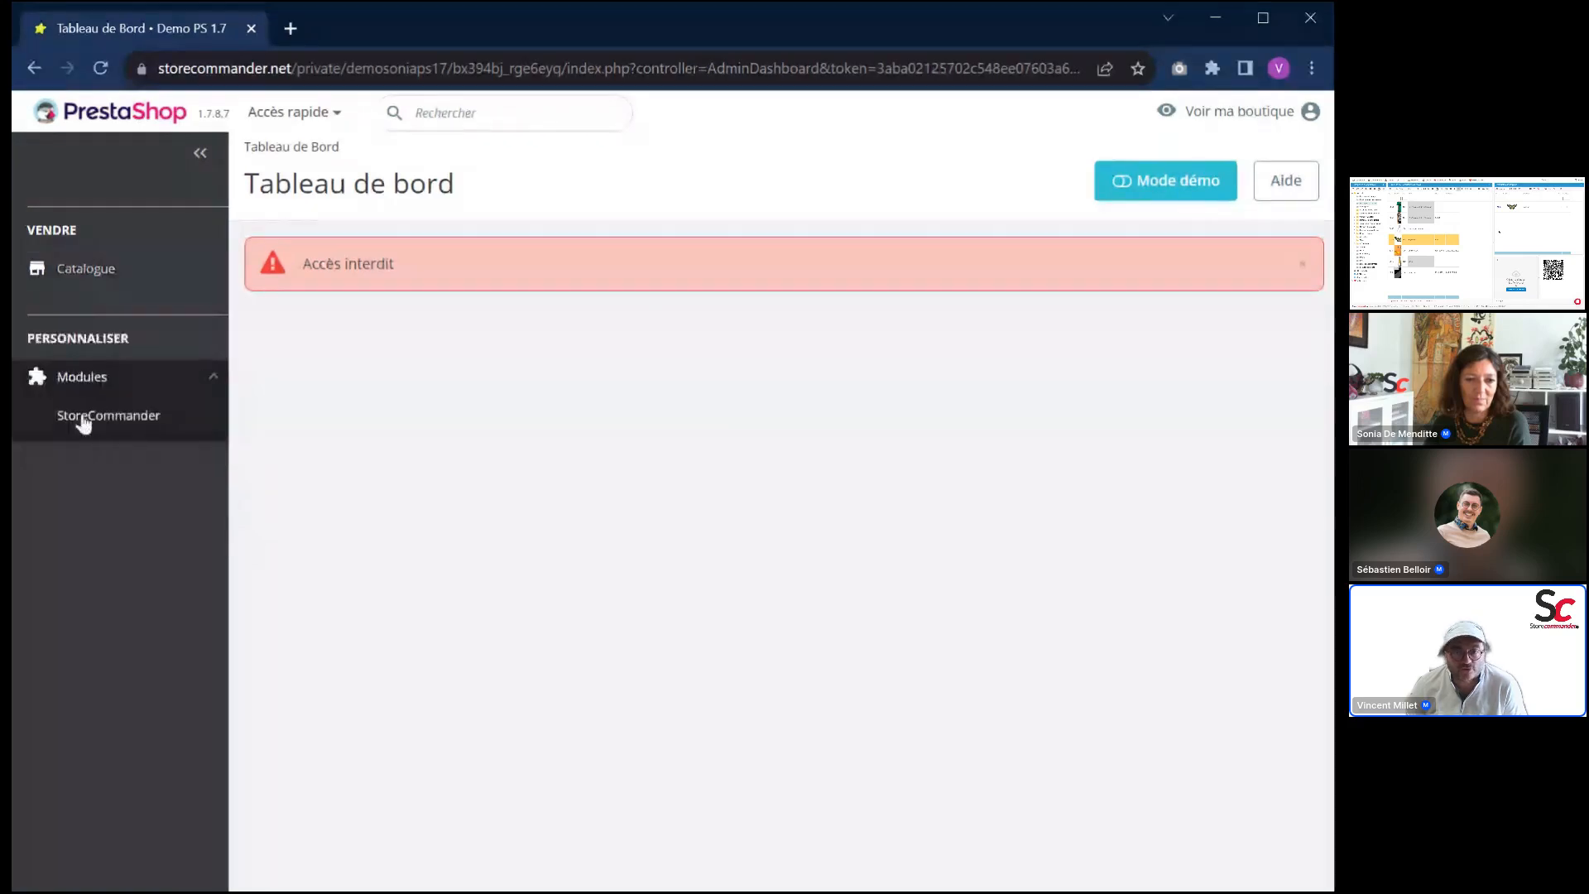
pyautogui.click(84, 423)
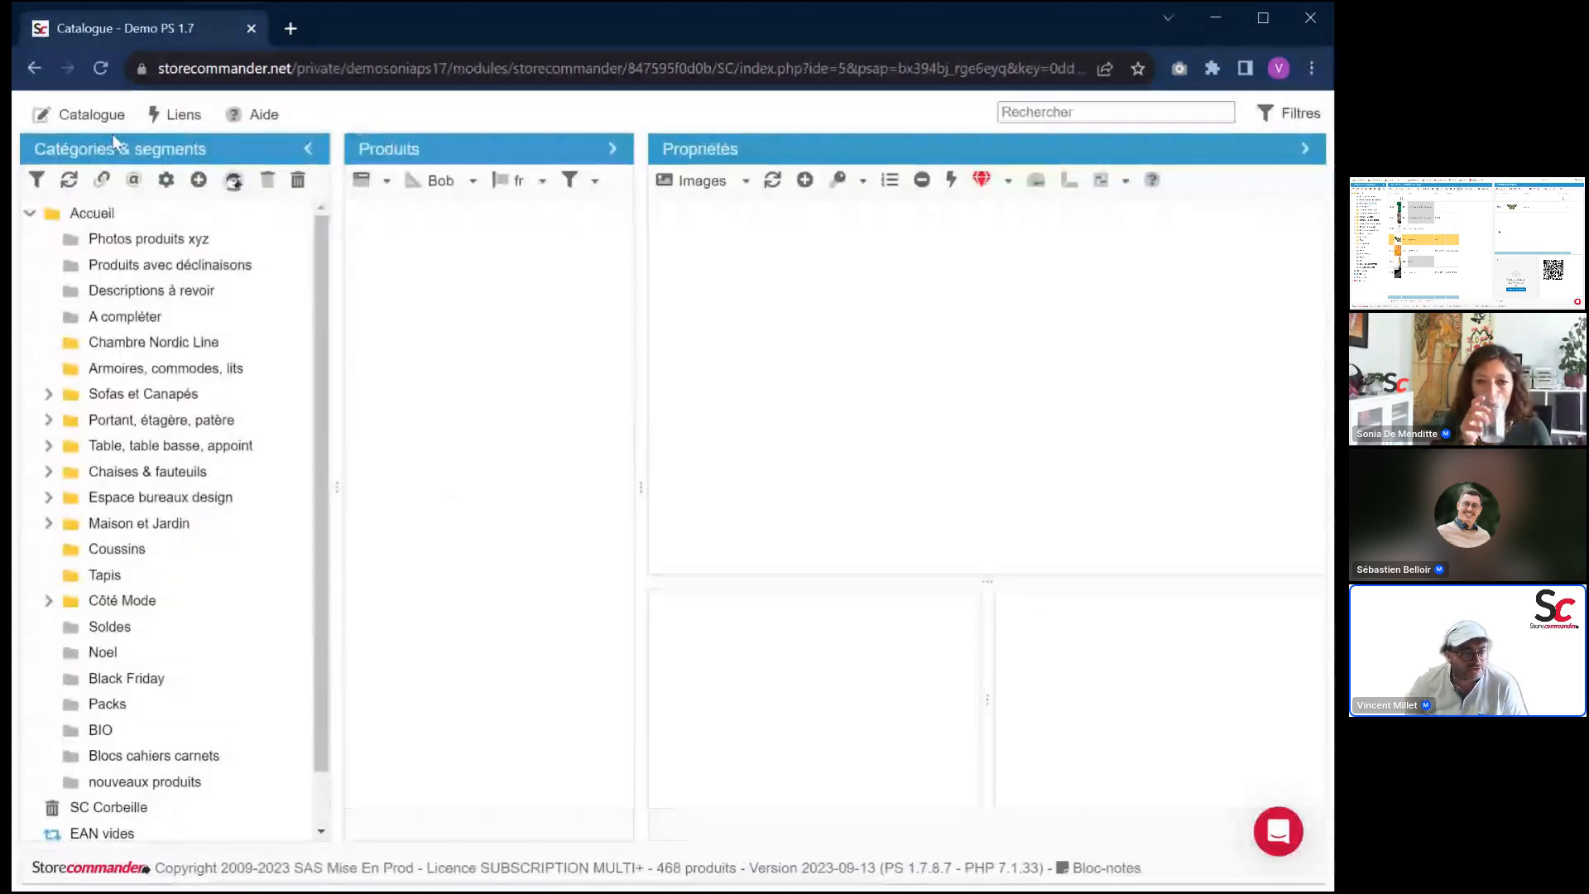
pyautogui.click(104, 121)
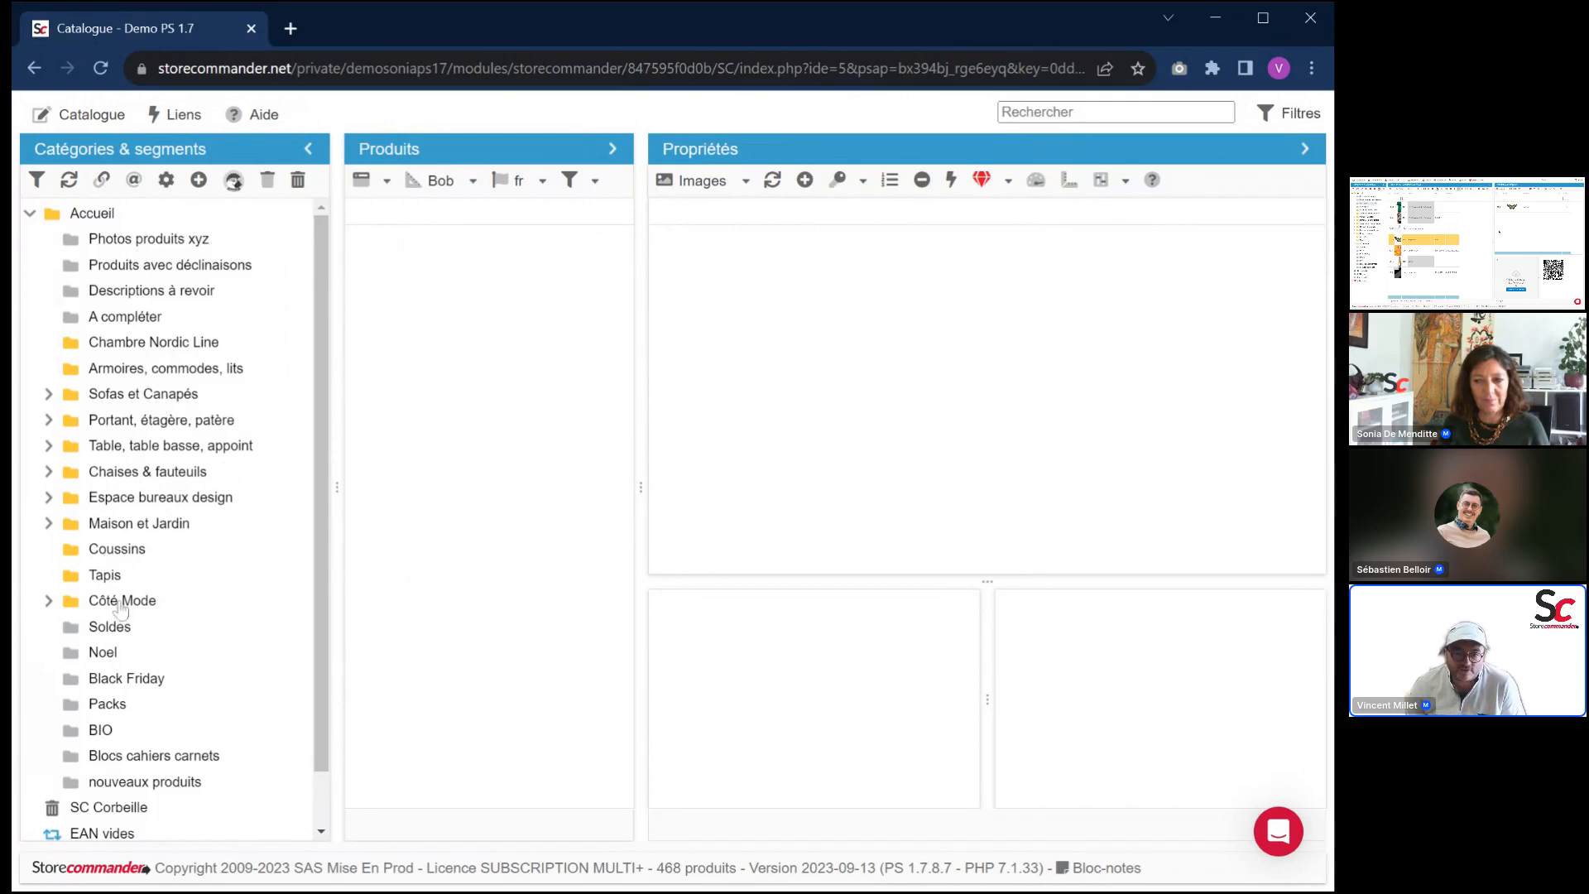
# Display the EAN vides segment's products at full width and check that the Cheval à bascule EAN13 field is editable
pyautogui.scroll(-1, 128, 625)
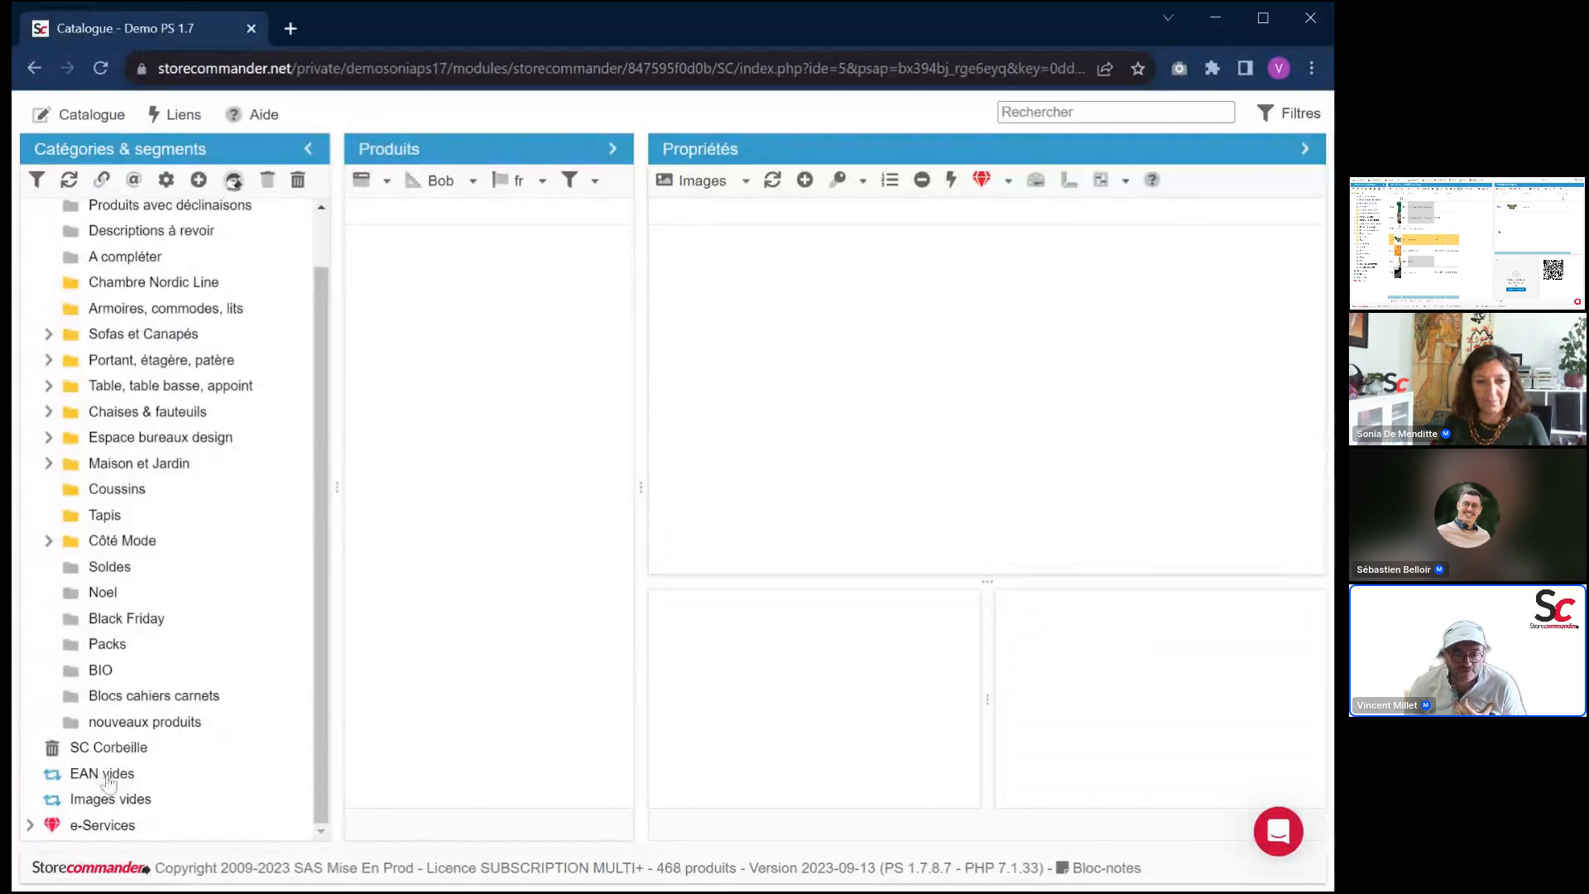
pyautogui.click(106, 775)
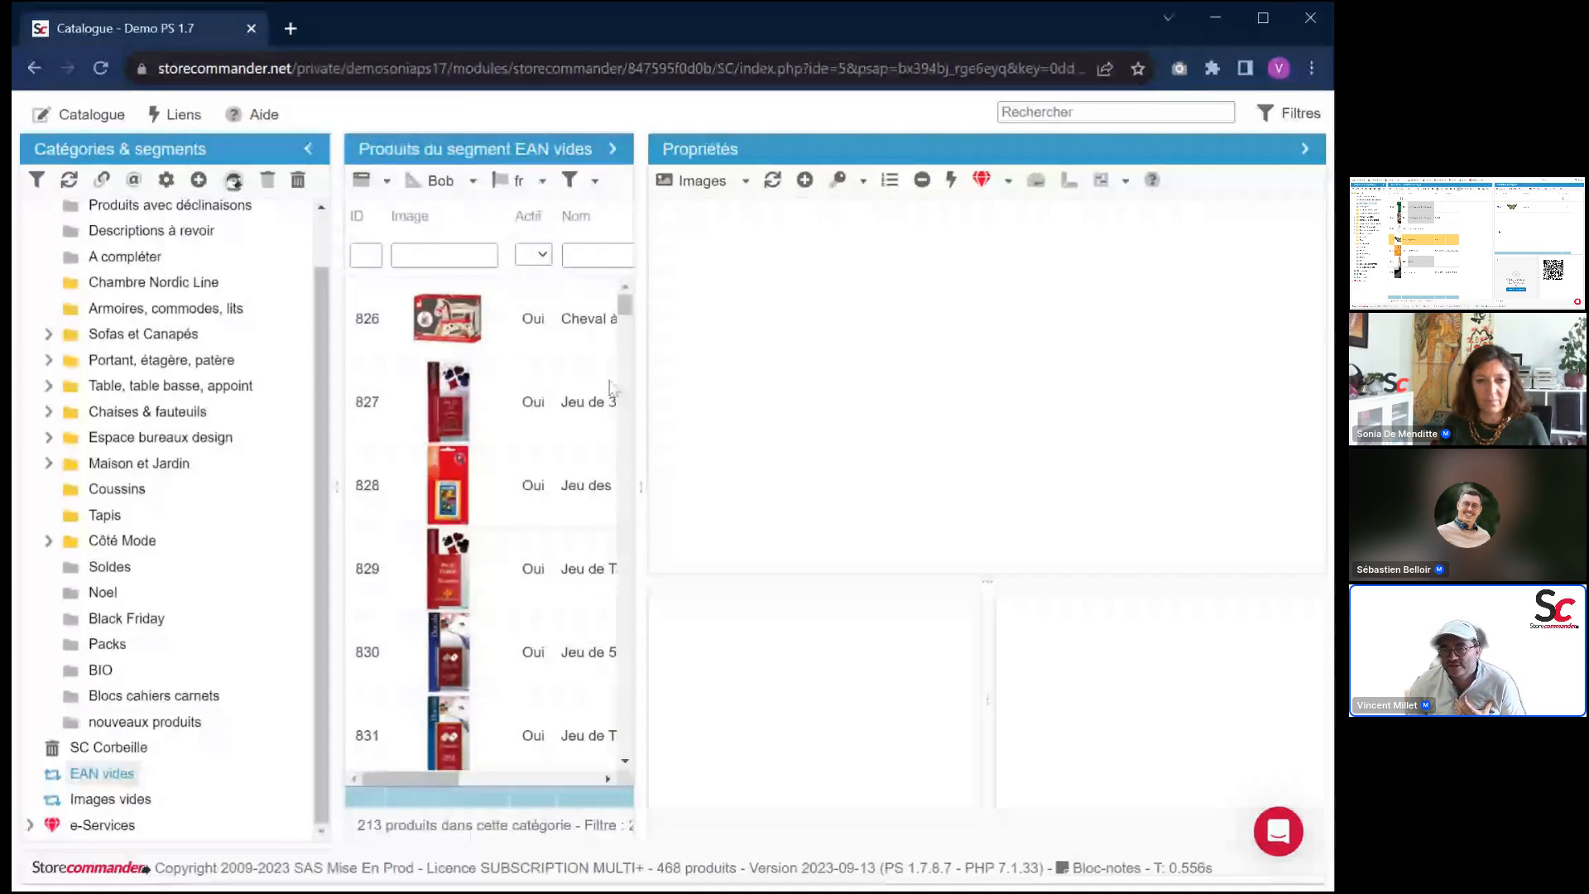
pyautogui.click(1304, 148)
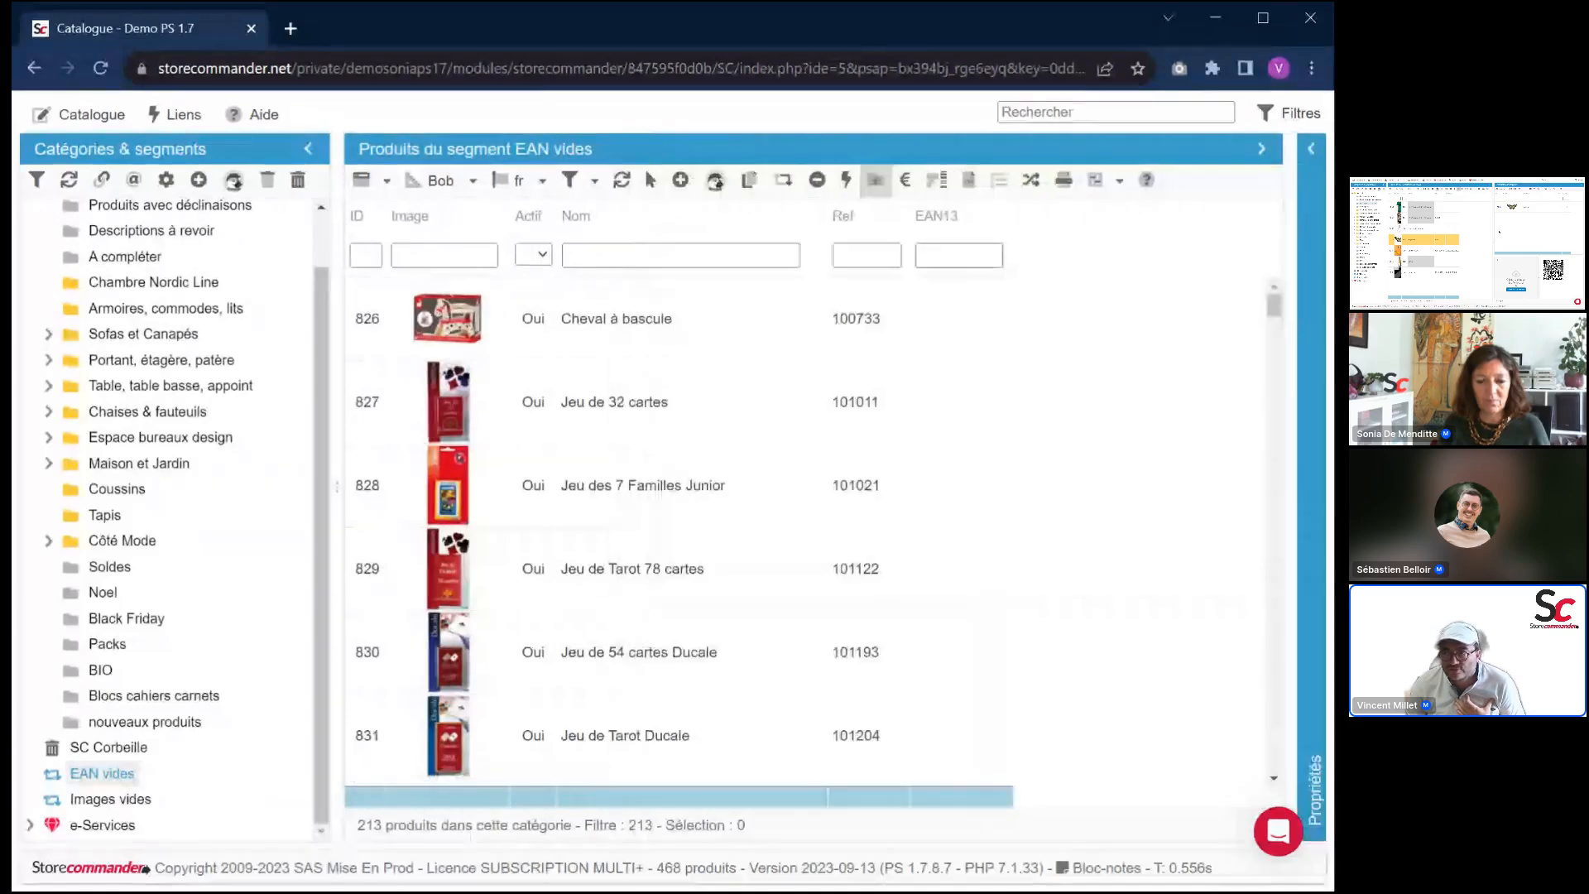
pyautogui.doubleClick(960, 317)
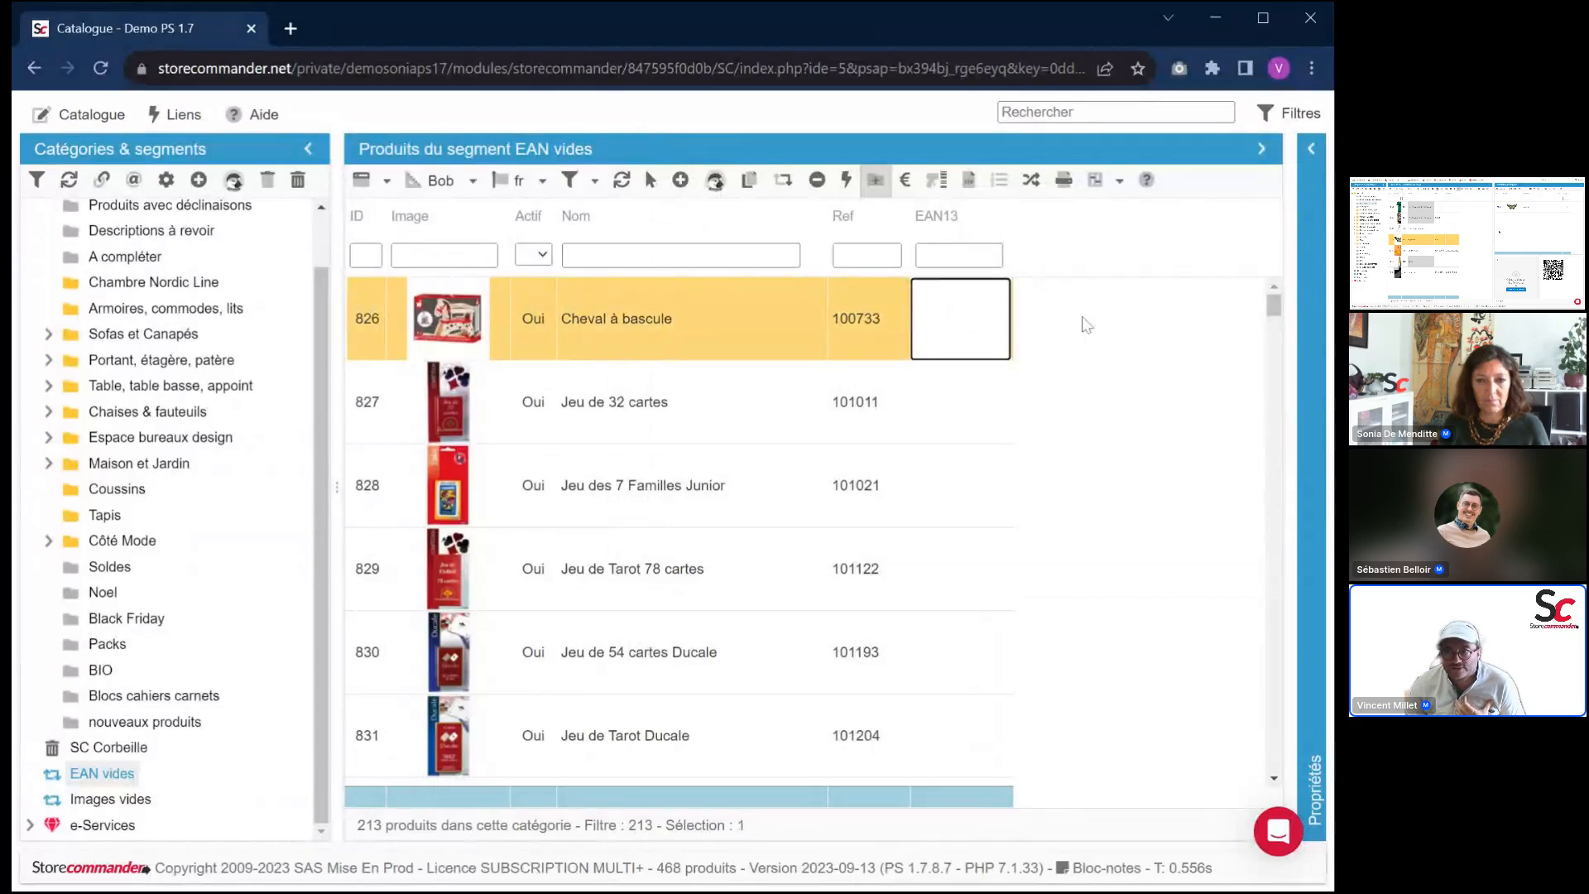
pyautogui.click(1053, 325)
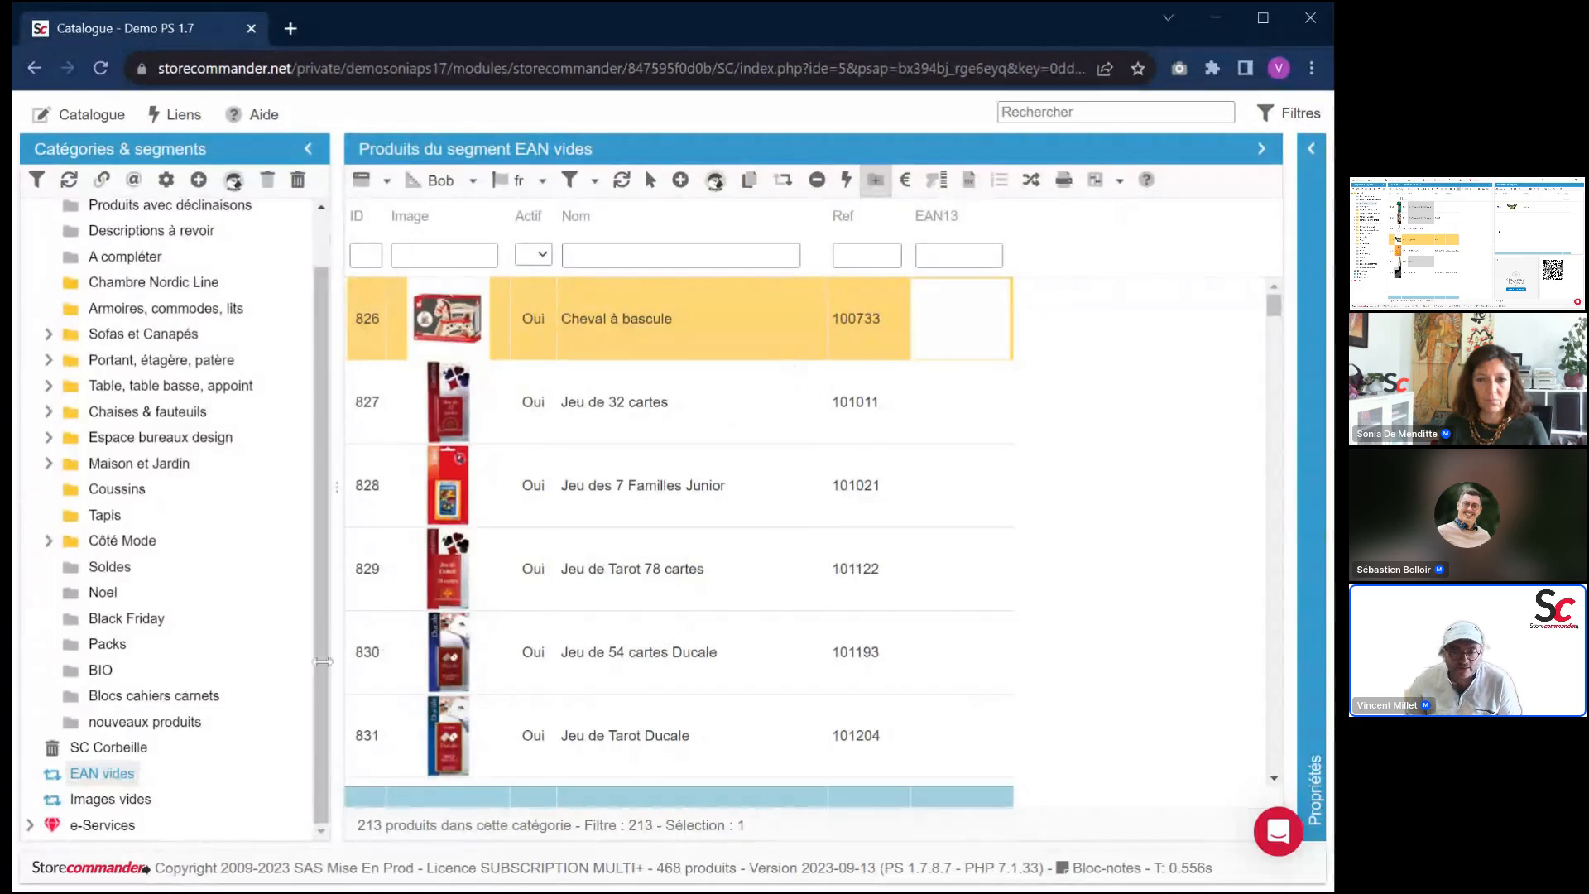
# Examine the Images vides segment's products, and select Puzzle famille - Creatures of the Cosmos with the image properties shown
pyautogui.click(99, 803)
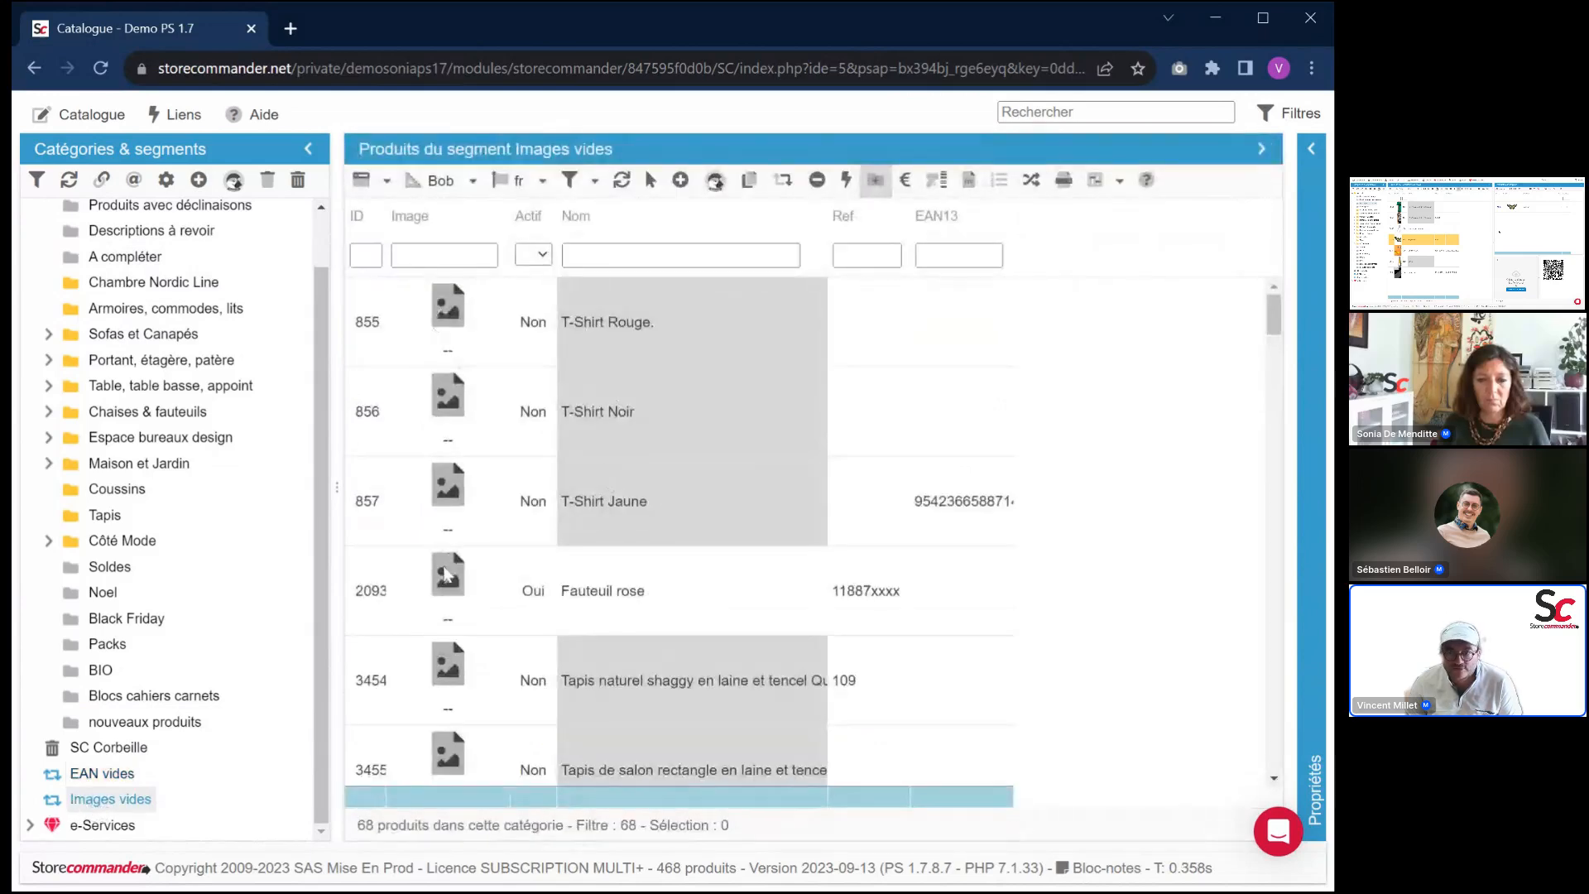
pyautogui.scroll(-5, 447, 573)
pyautogui.scroll(-15, 445, 572)
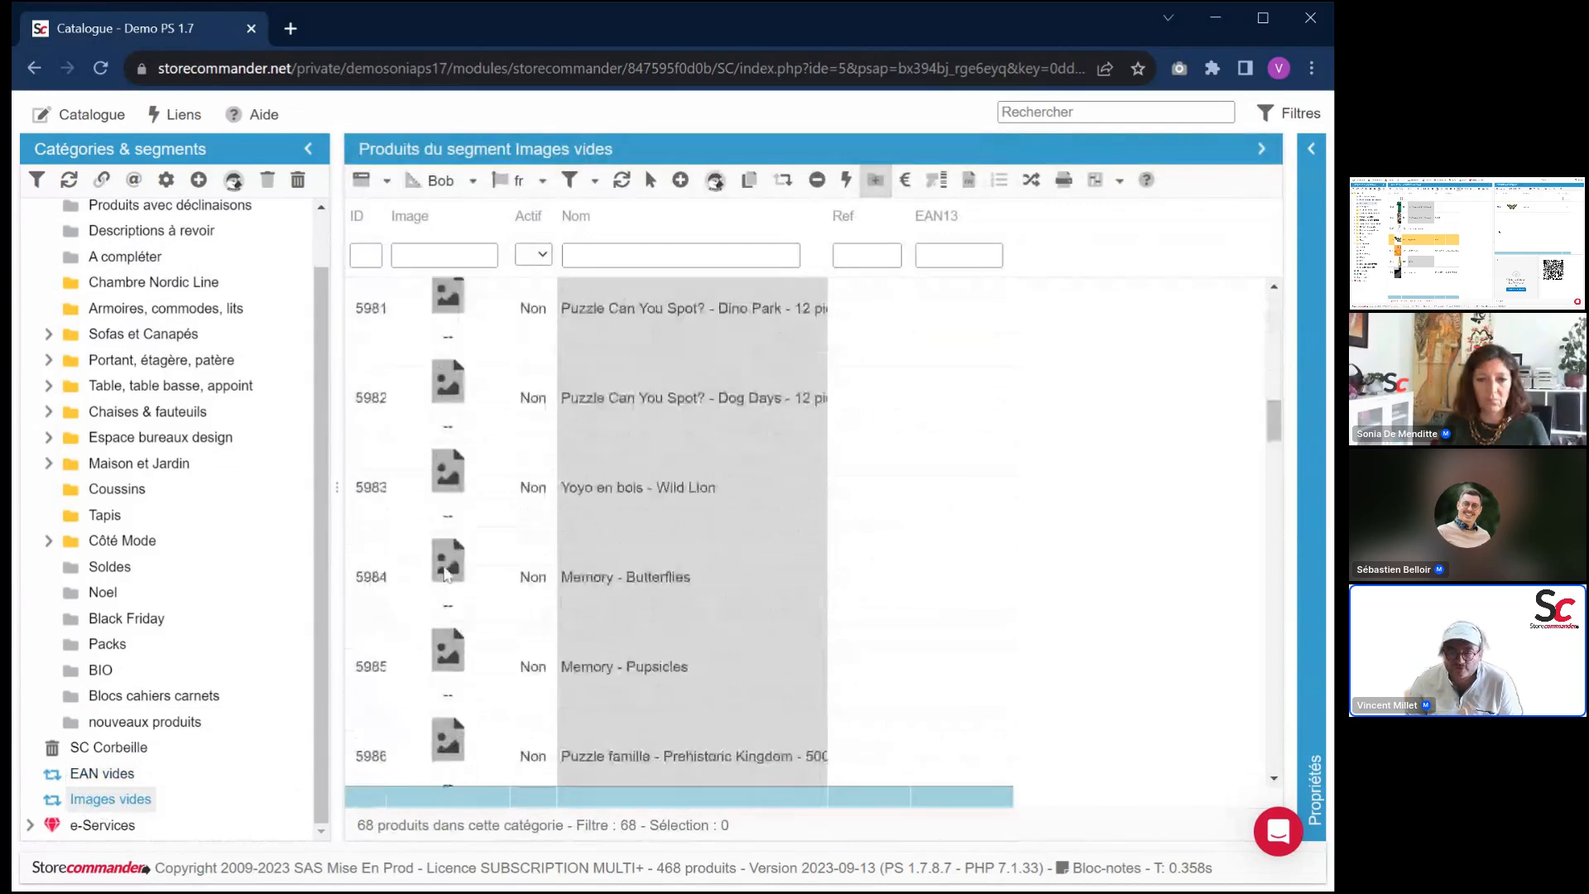
pyautogui.scroll(-20, 446, 573)
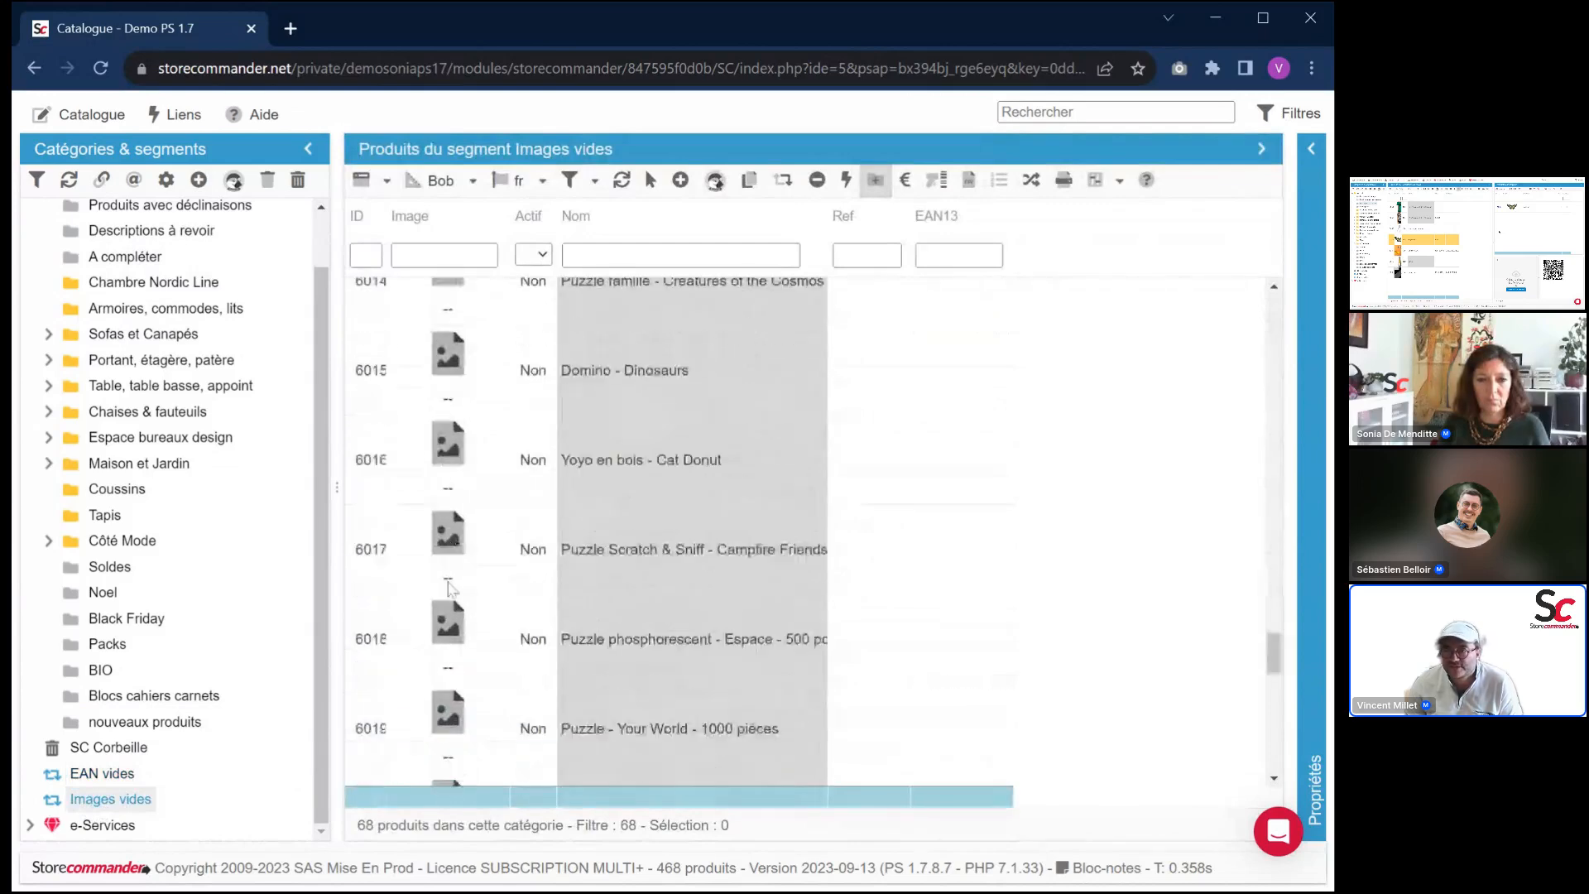
pyautogui.scroll(5, 465, 552)
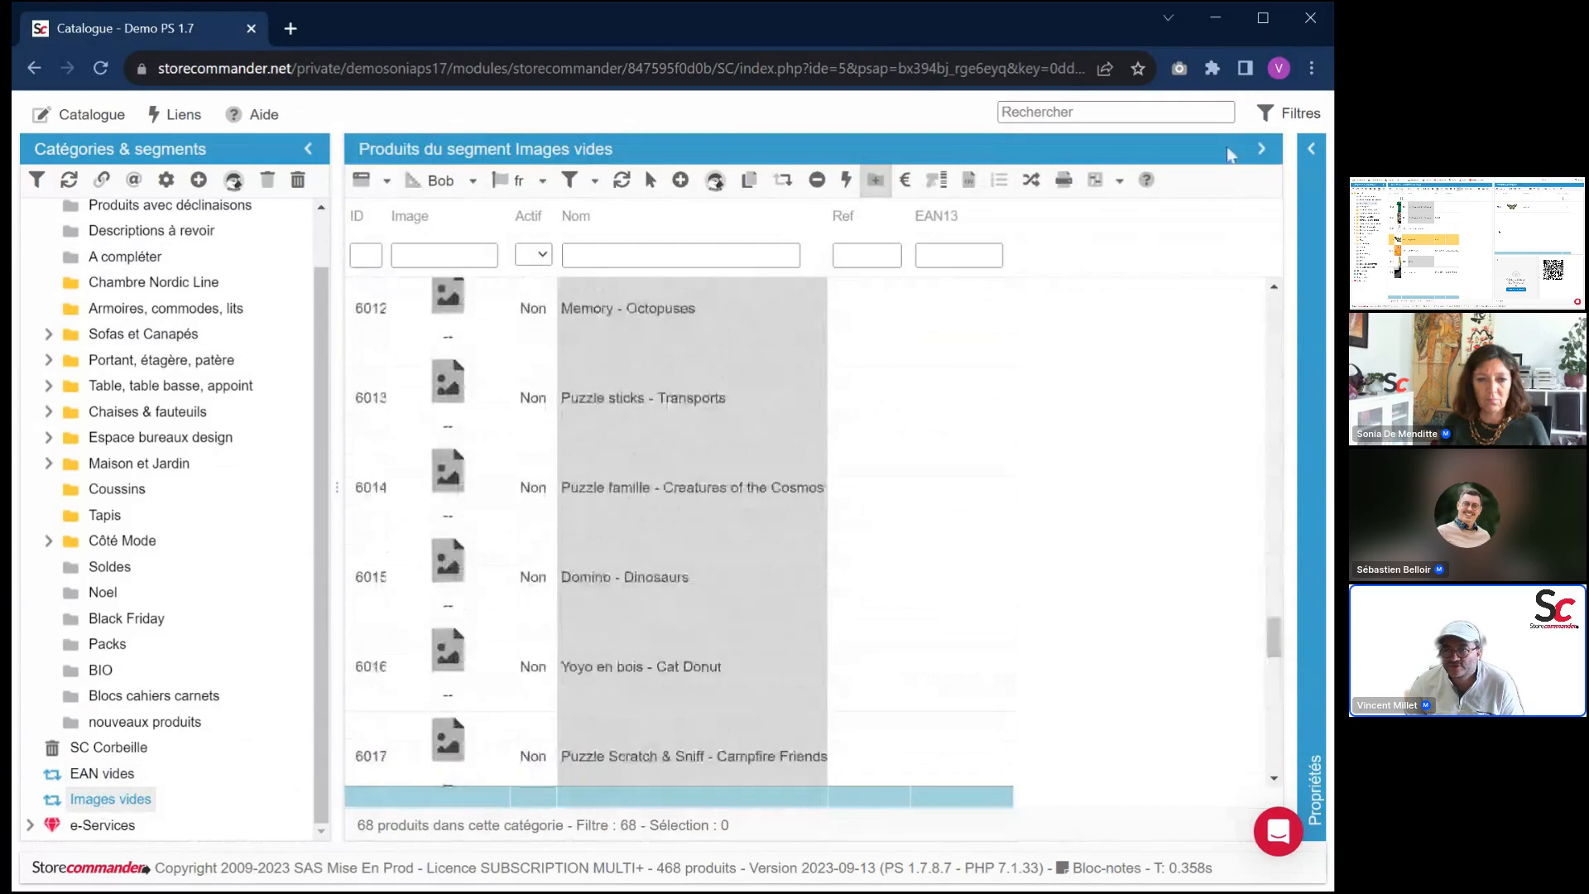
pyautogui.click(1310, 151)
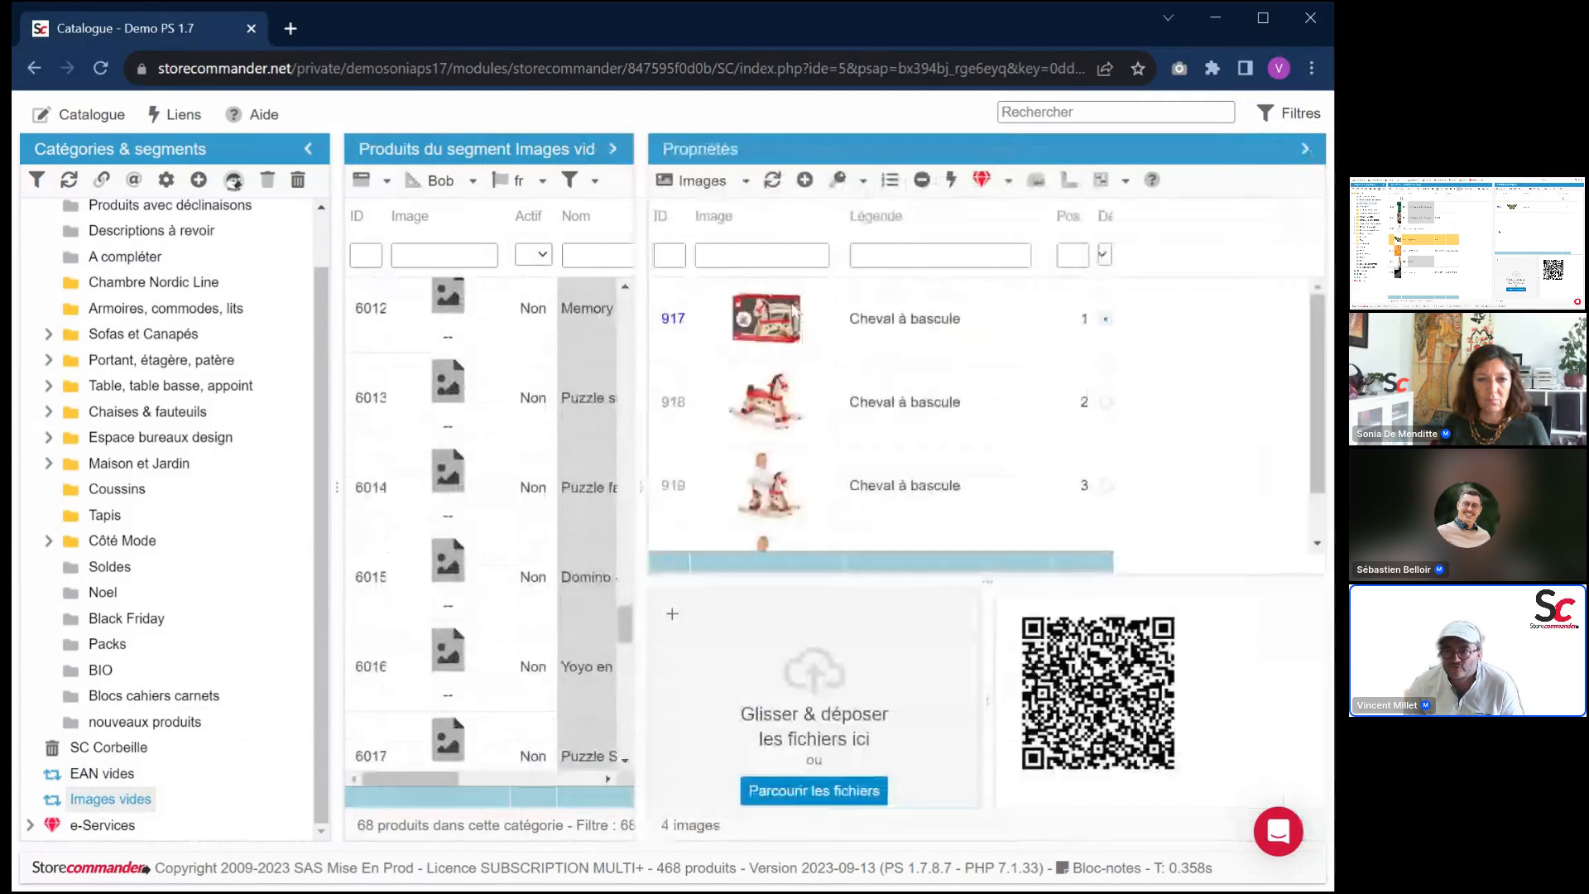
pyautogui.click(600, 467)
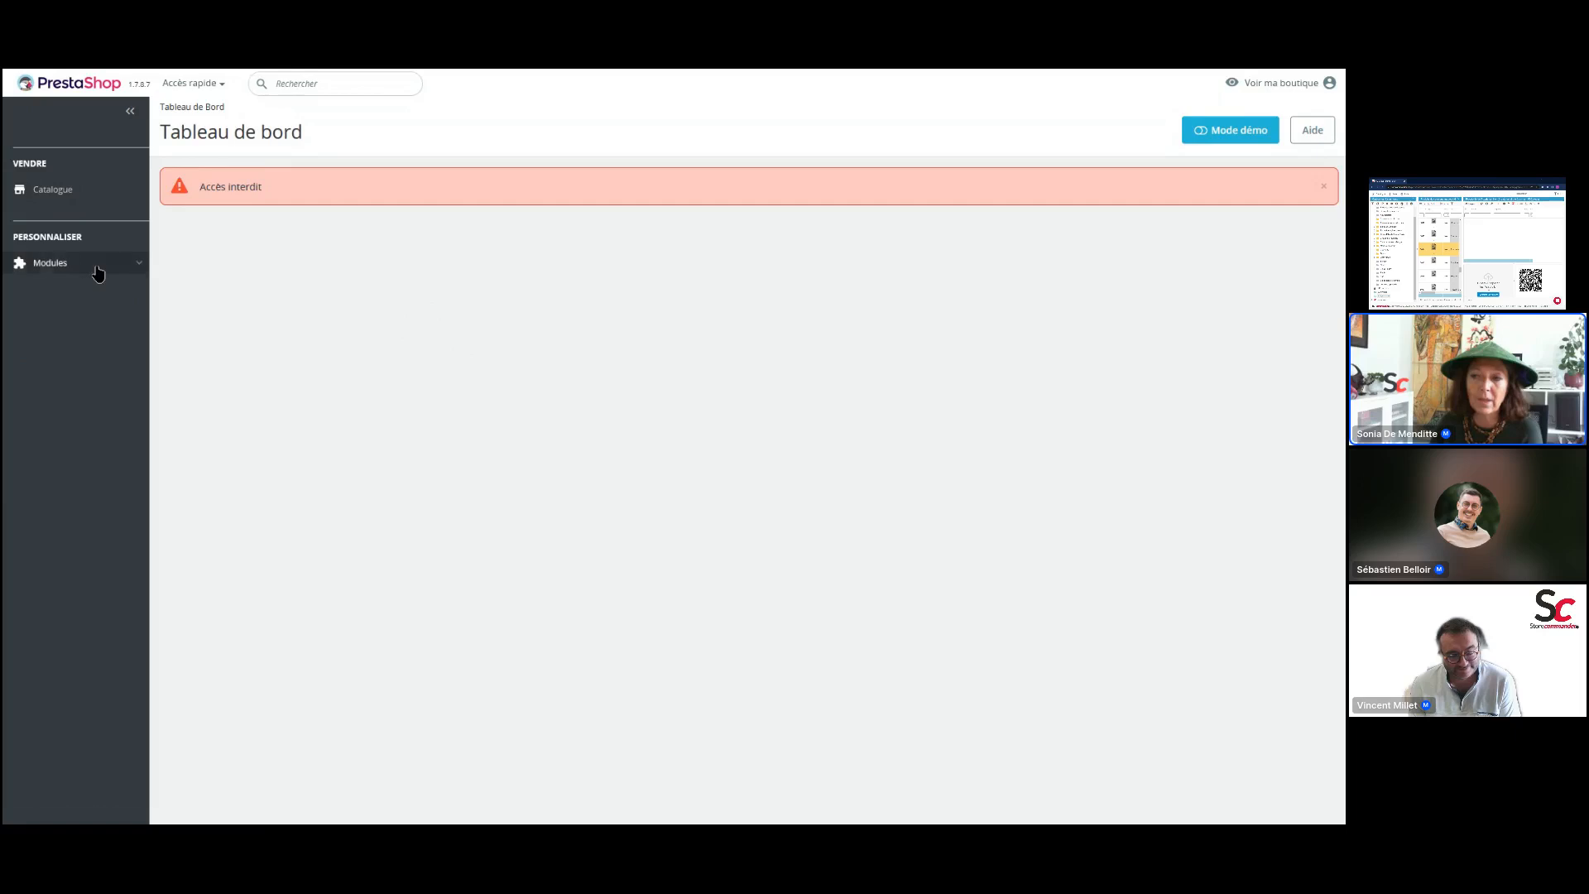
# Open StoreCommander from the second employee's PrestaShop back office and check which Catalogue and Aide commands are available
pyautogui.moveTo(99, 266)
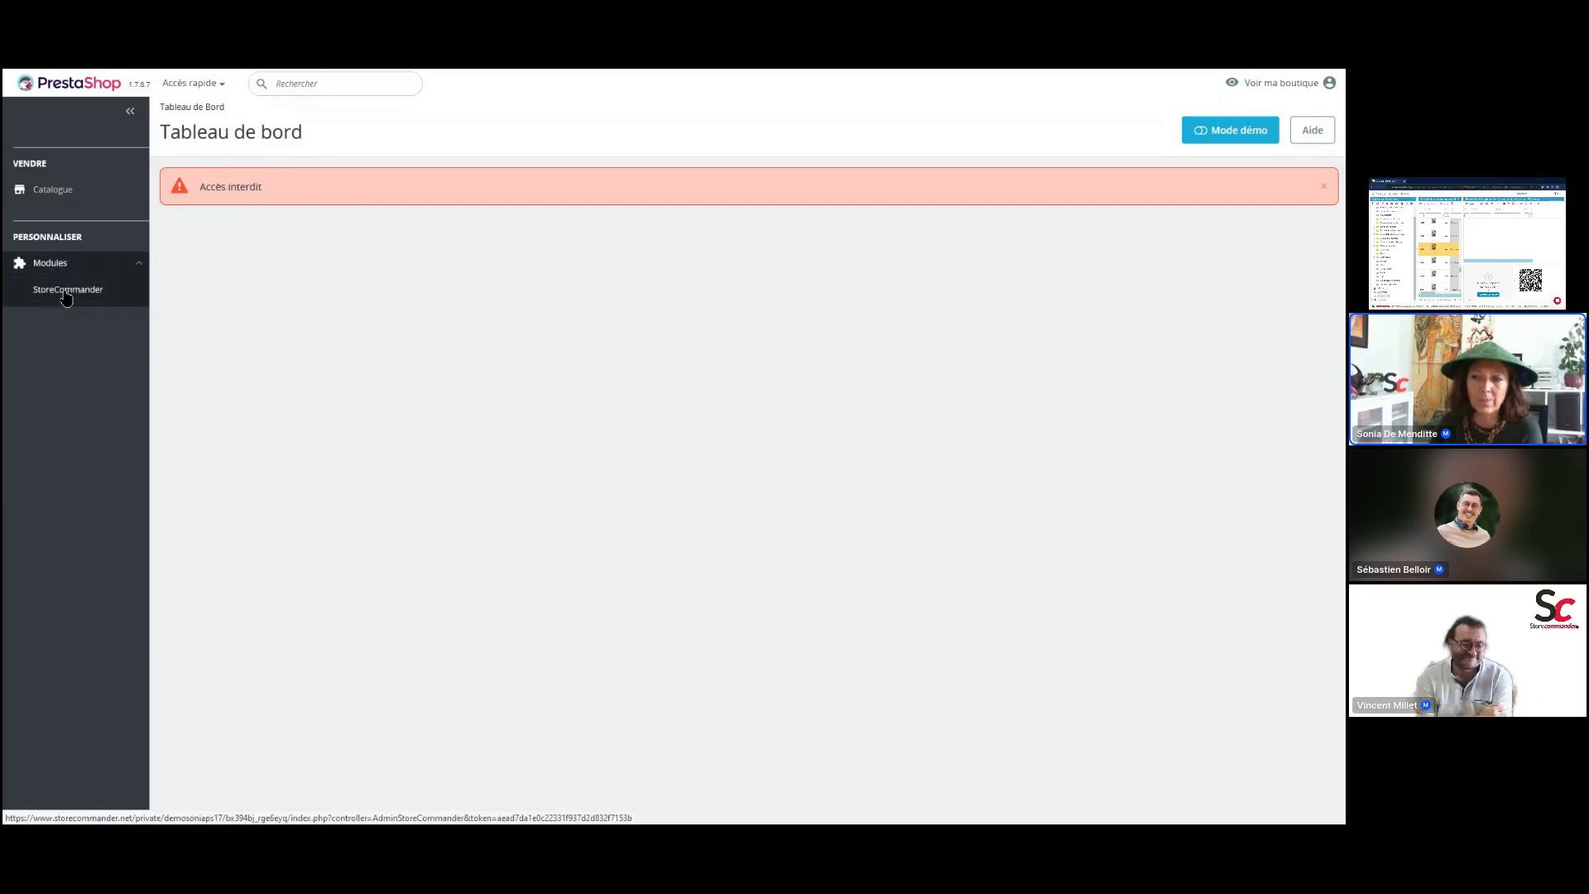
pyautogui.click(66, 291)
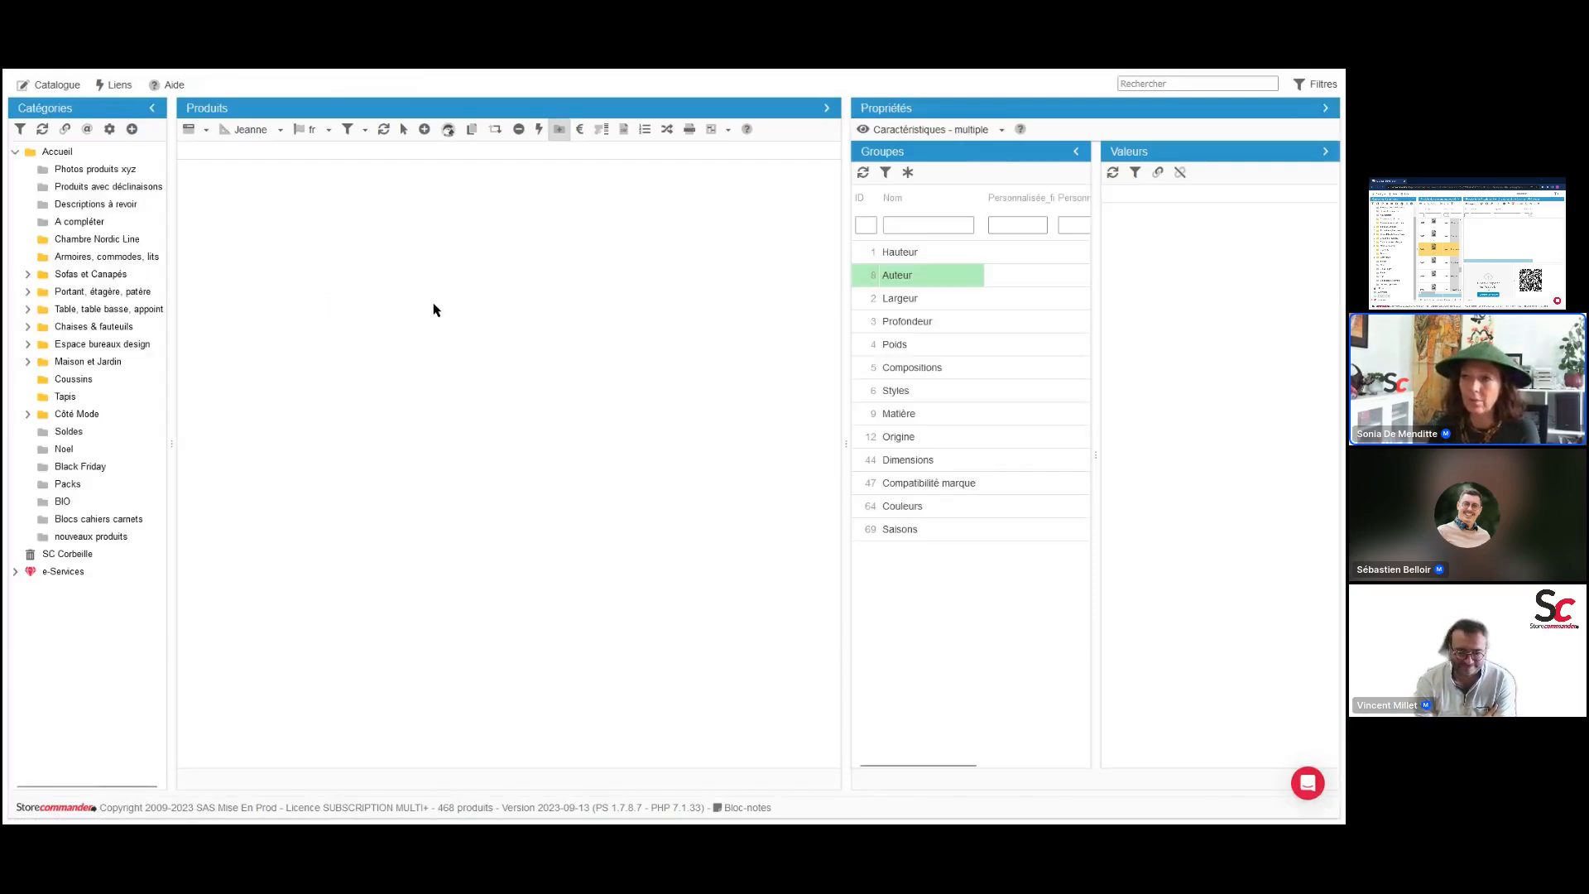
pyautogui.click(61, 89)
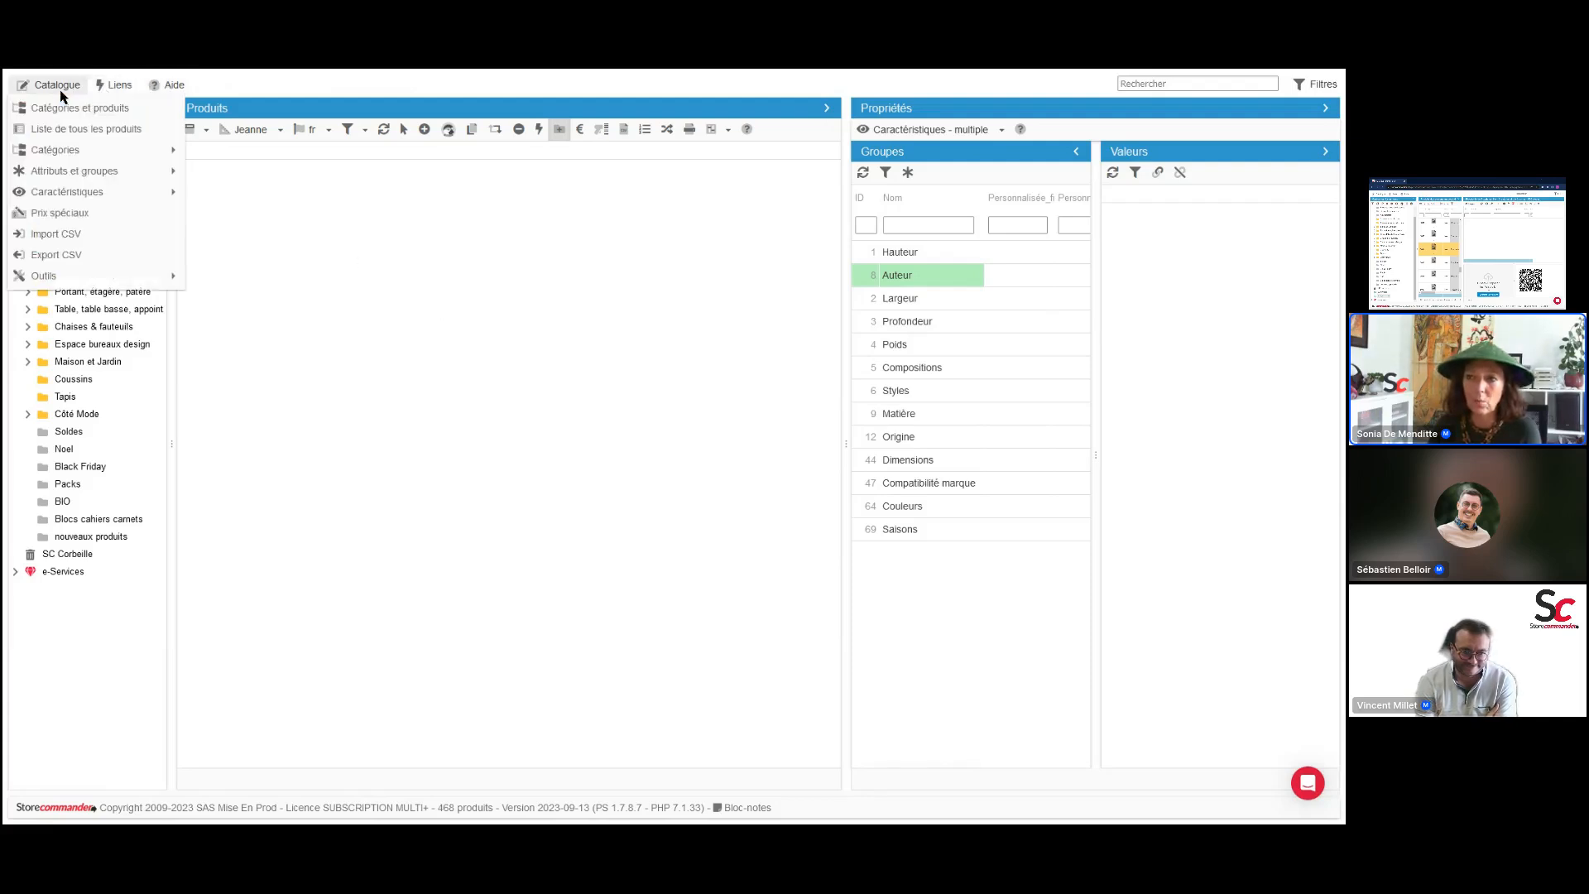
pyautogui.moveTo(130, 91)
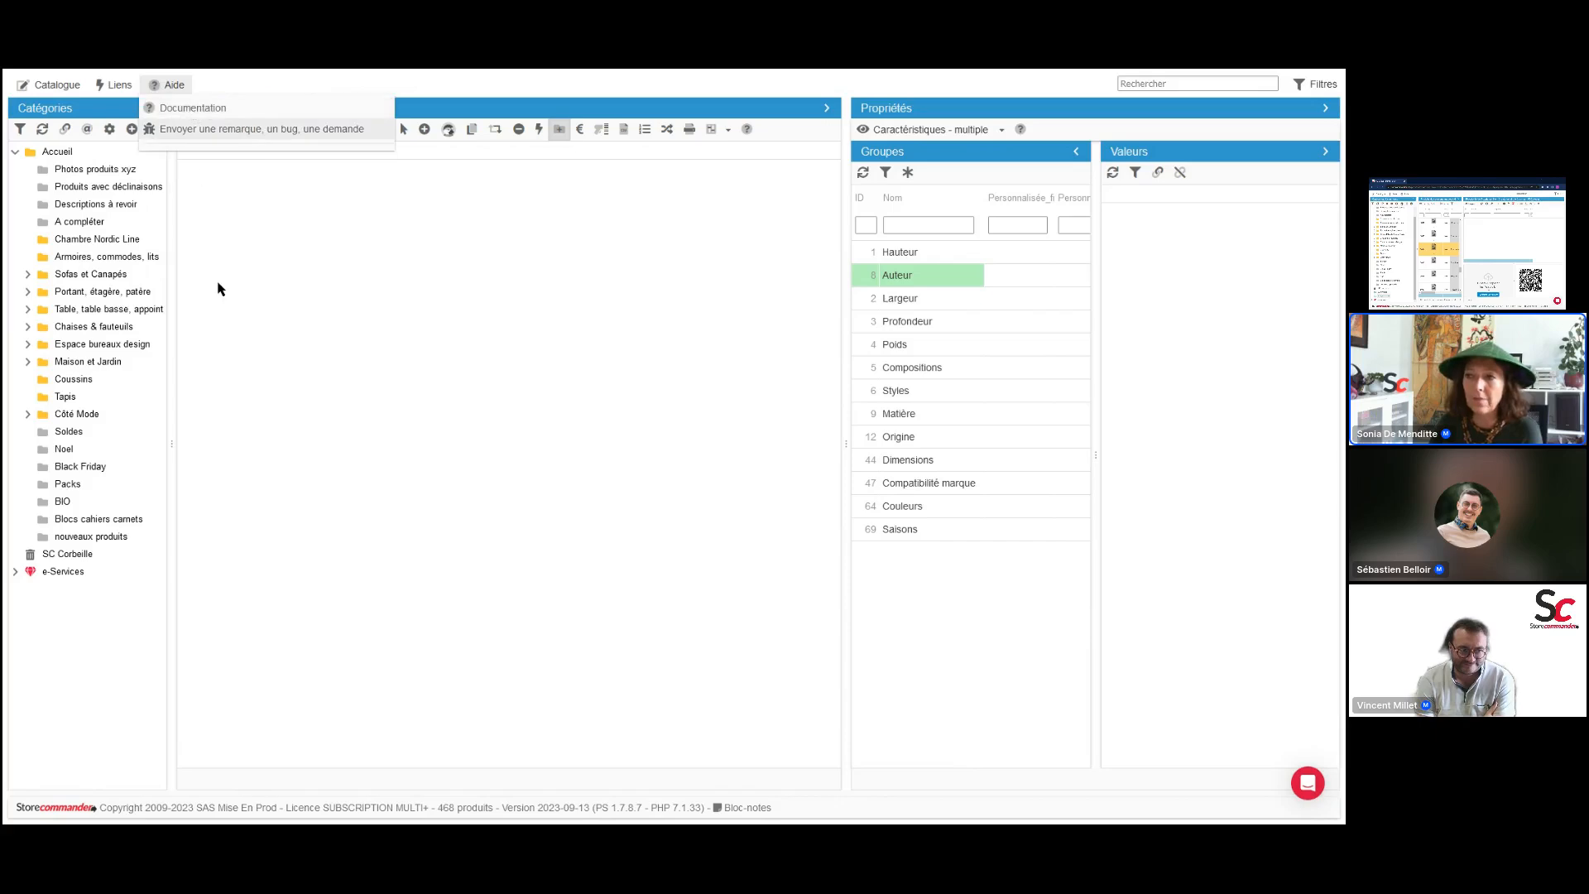
pyautogui.click(260, 139)
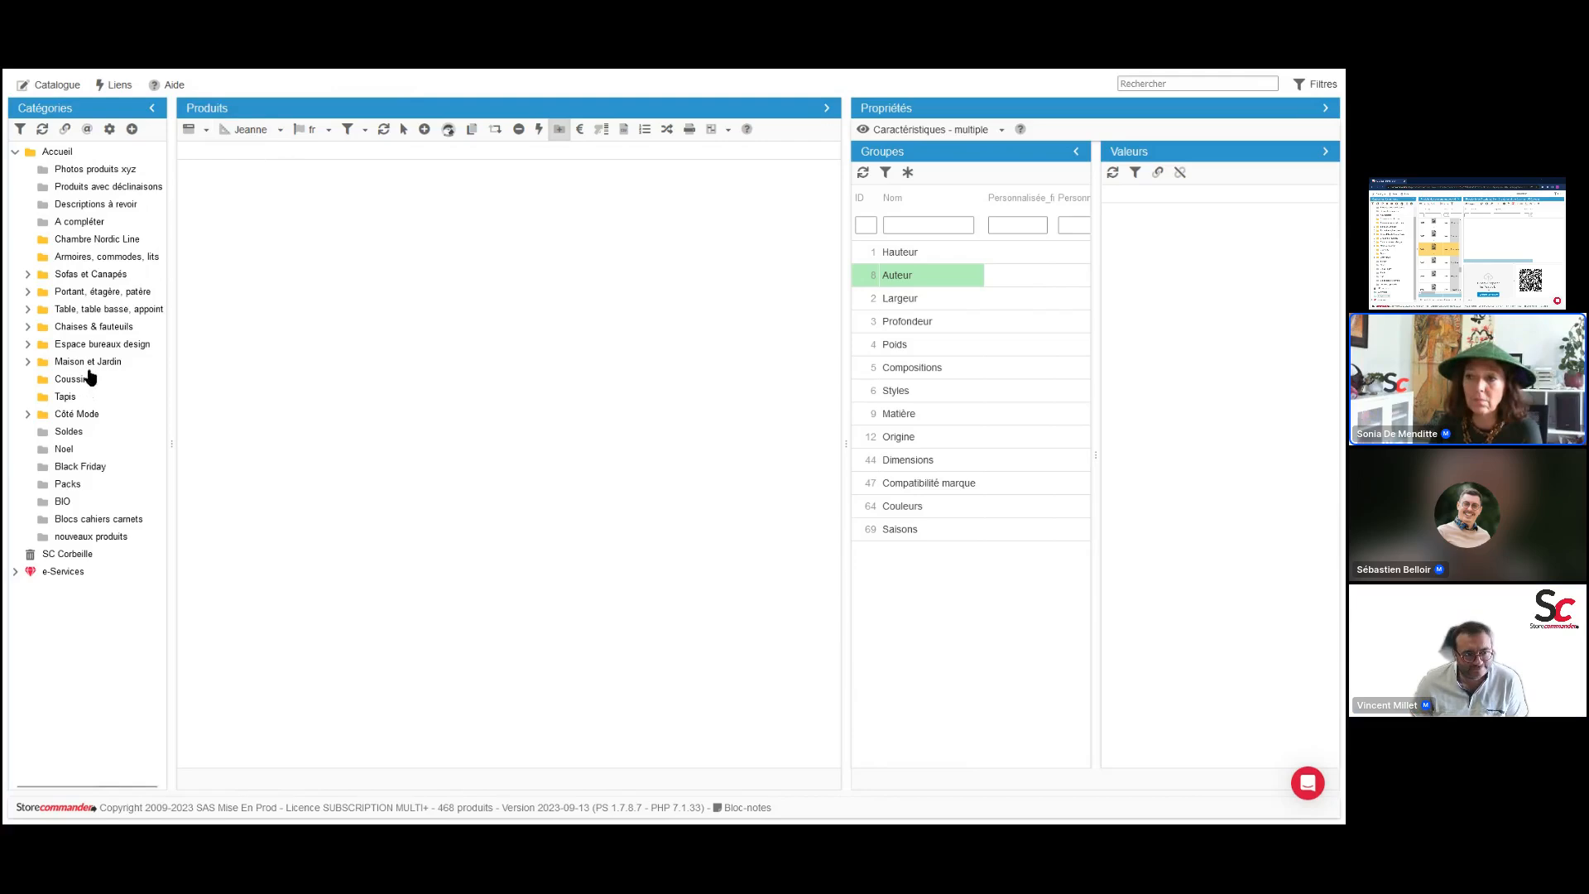
# Display the Maison et Jardin category's products in the second employee's custom grid
pyautogui.click(140, 367)
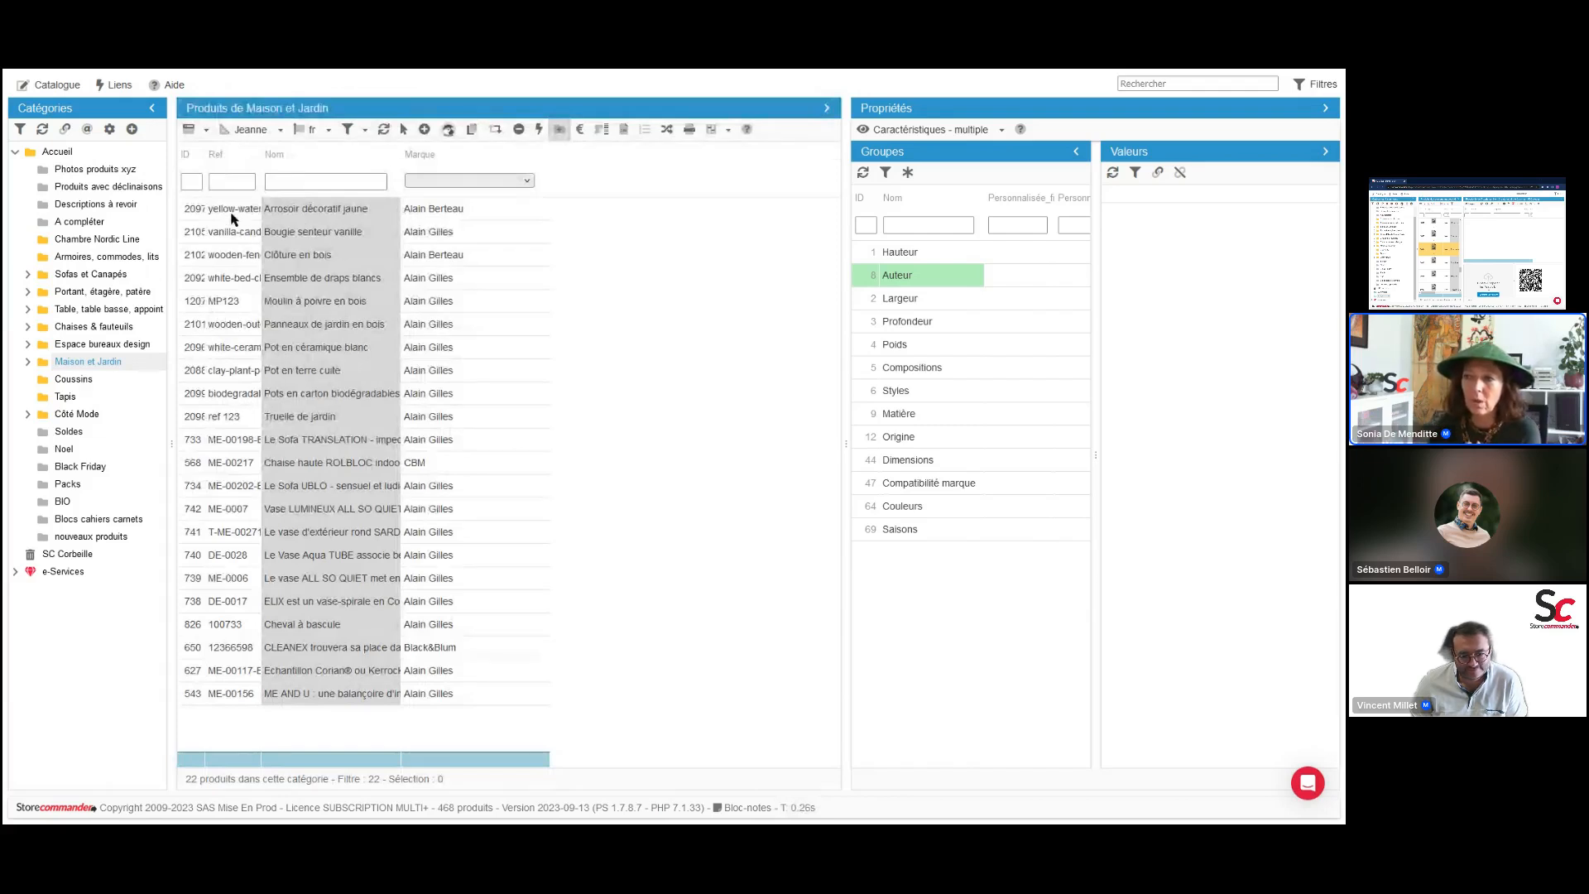
# Select the Arrosoir décoratif jaune product and check which property views the employee can access
pyautogui.click(299, 213)
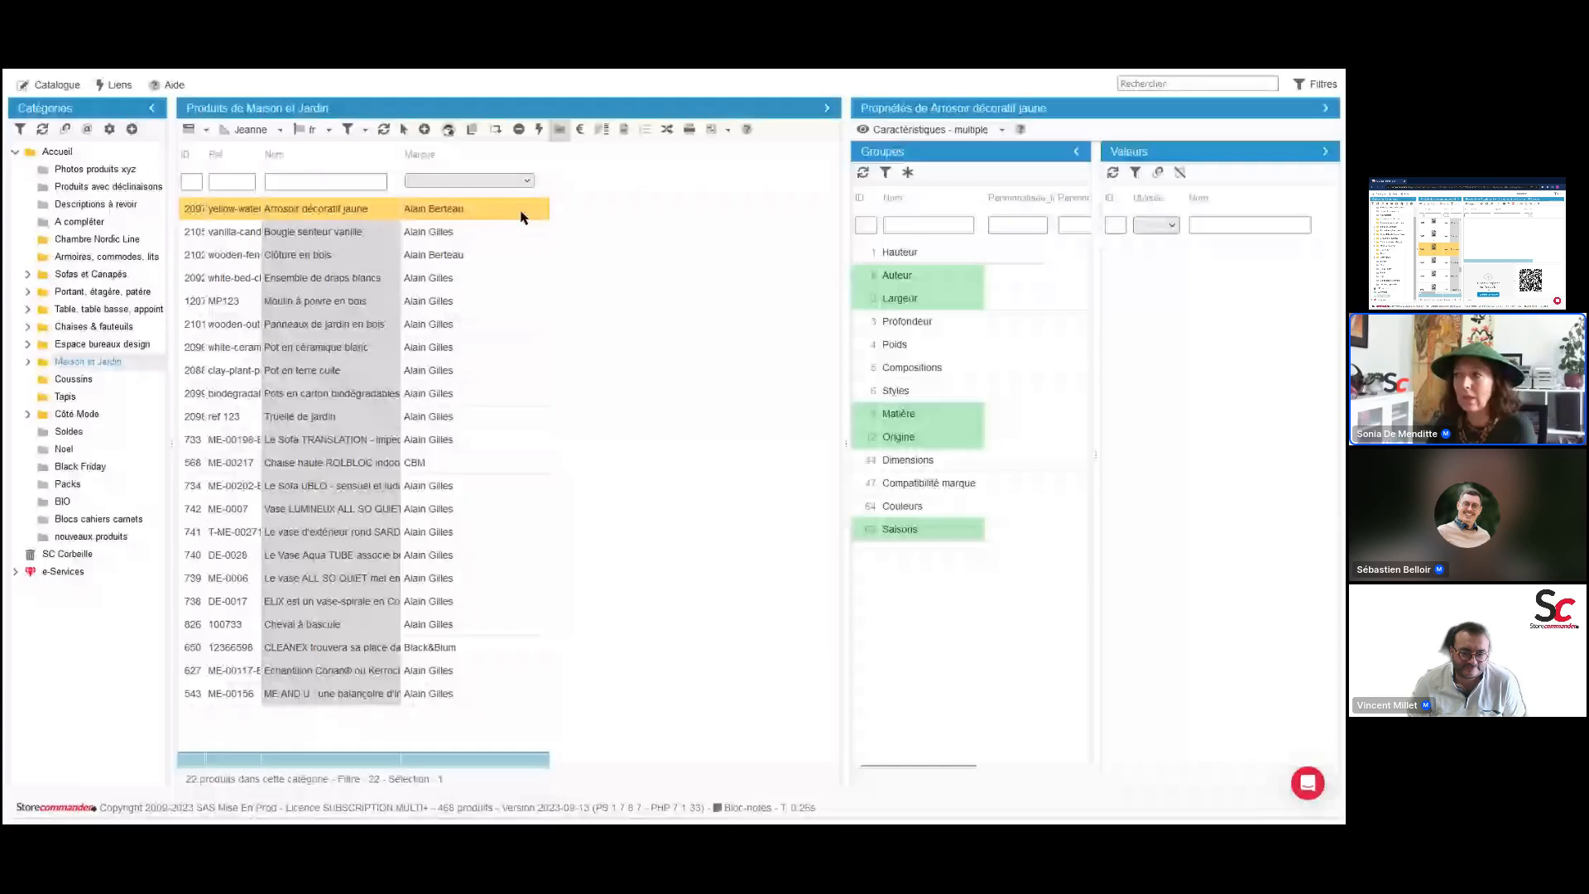
pyautogui.click(905, 130)
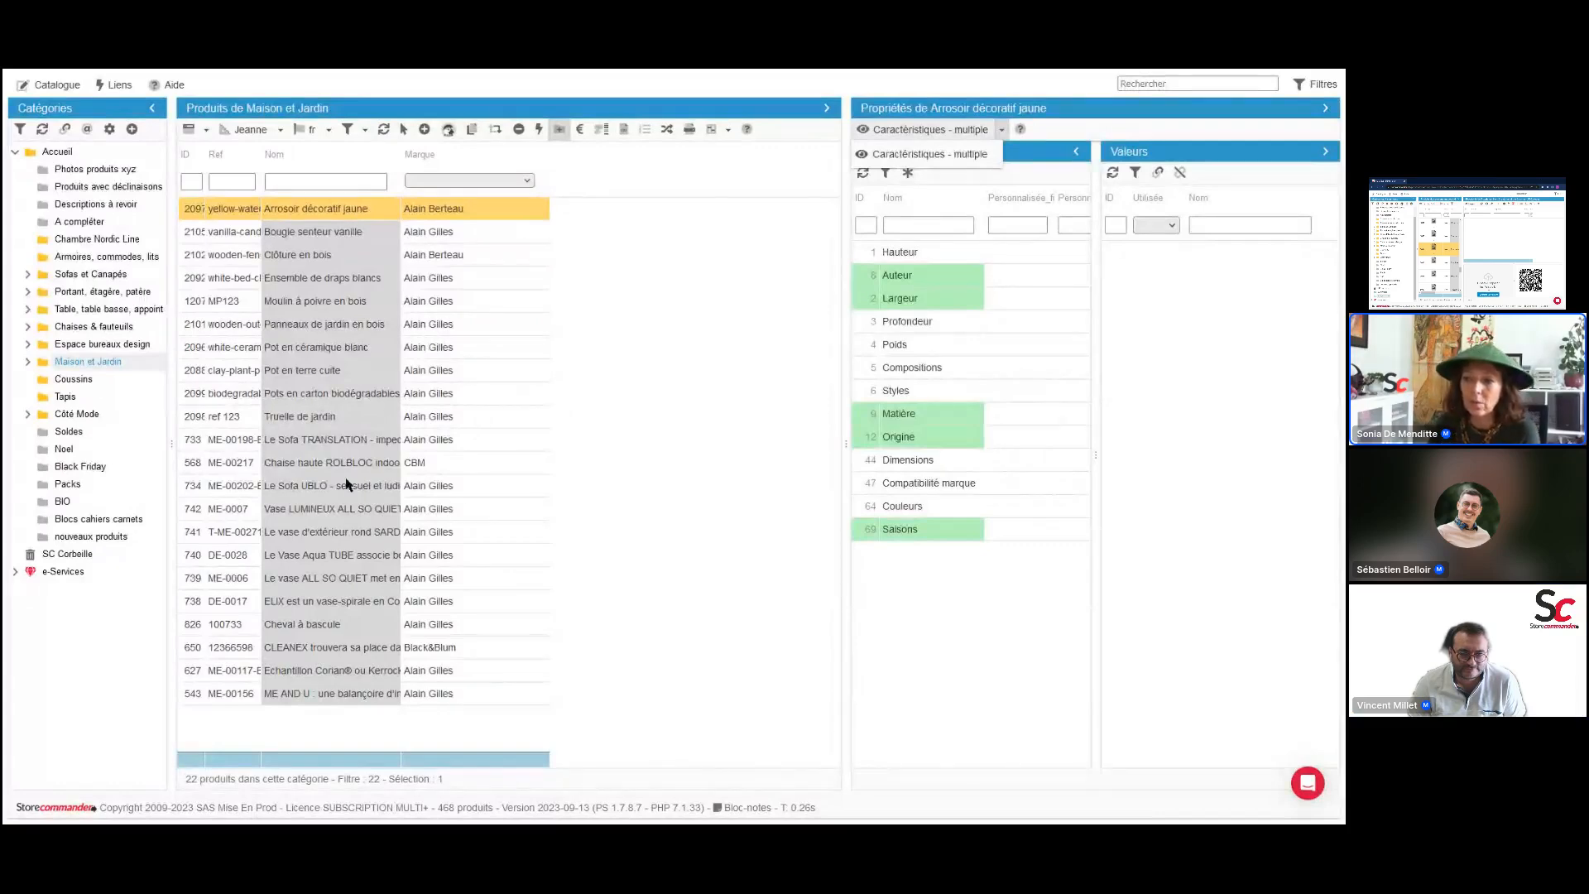
# Widen the category tree and create a product named "produit BBB" in the nouveaux produits category
pyautogui.moveTo(172, 550); pyautogui.dragTo(242, 549)
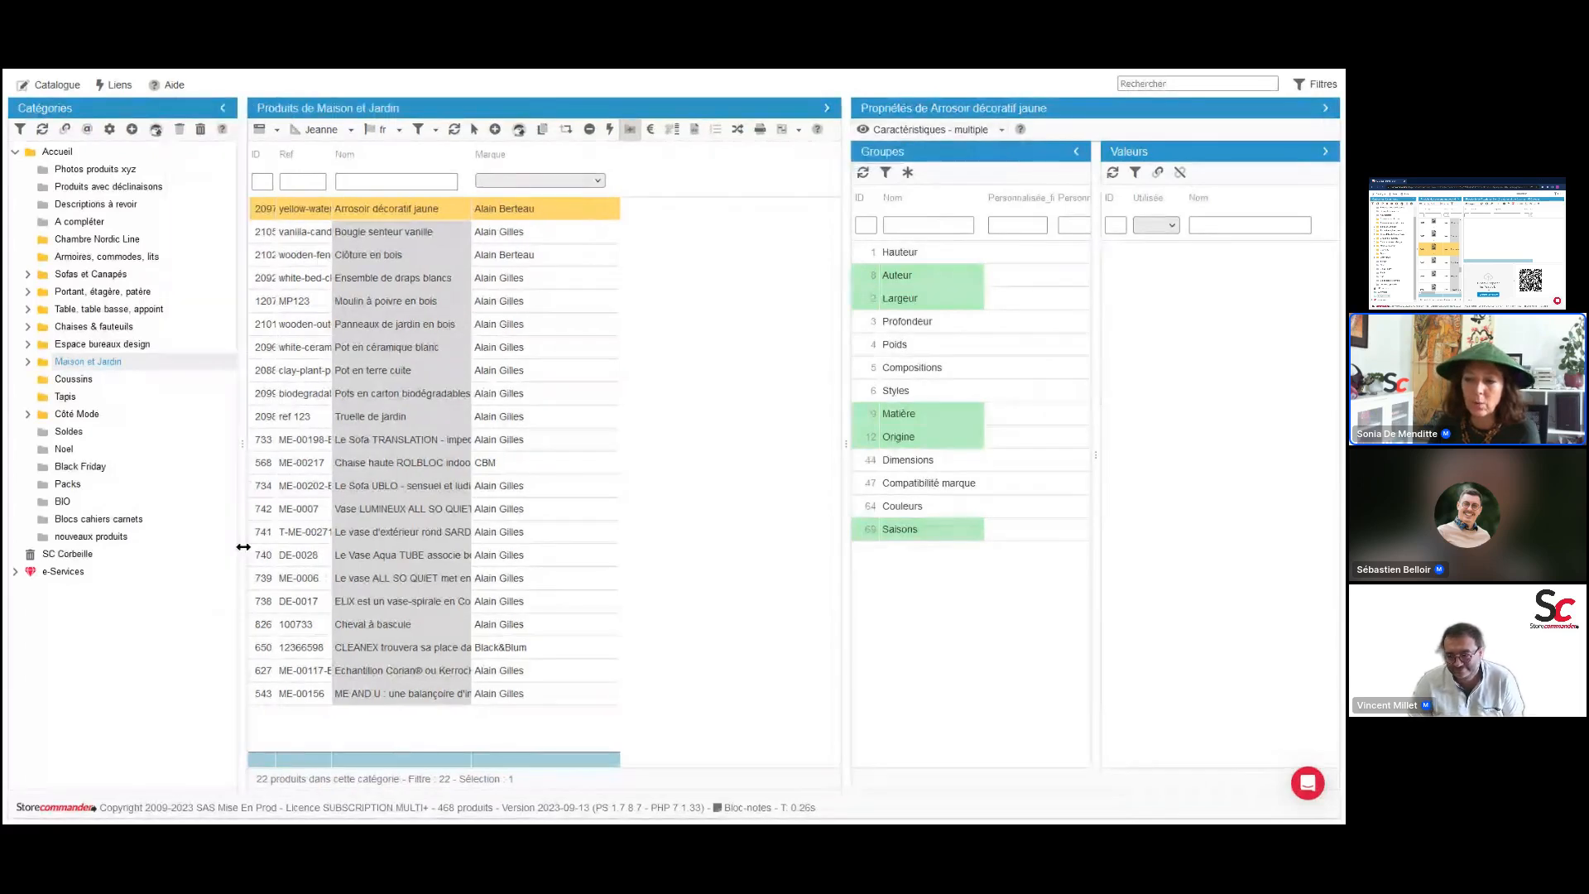
pyautogui.click(86, 538)
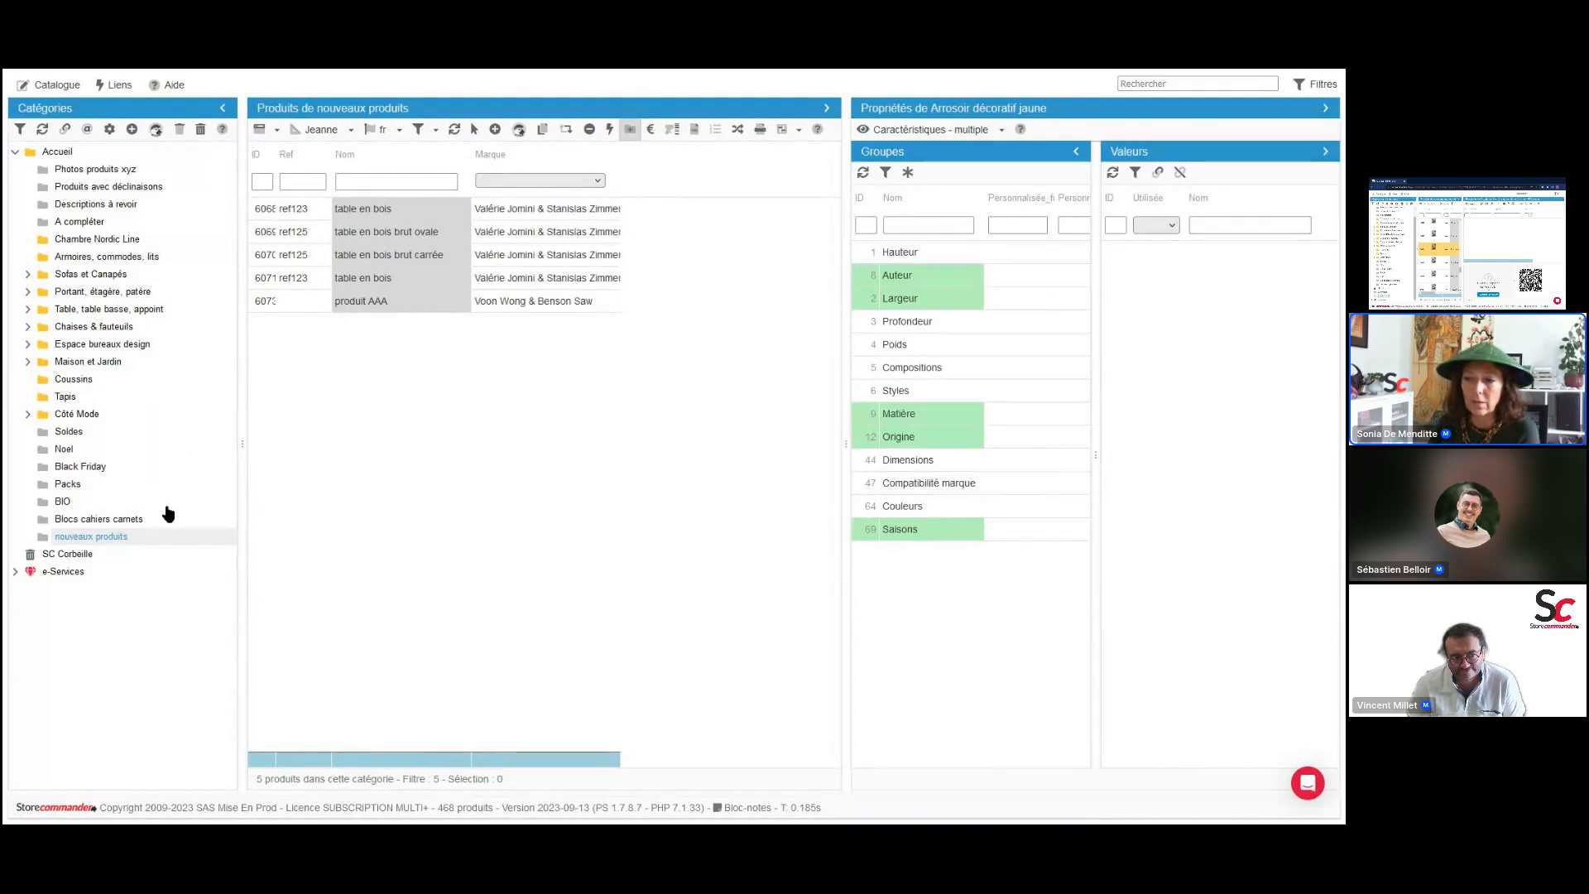
pyautogui.click(494, 129)
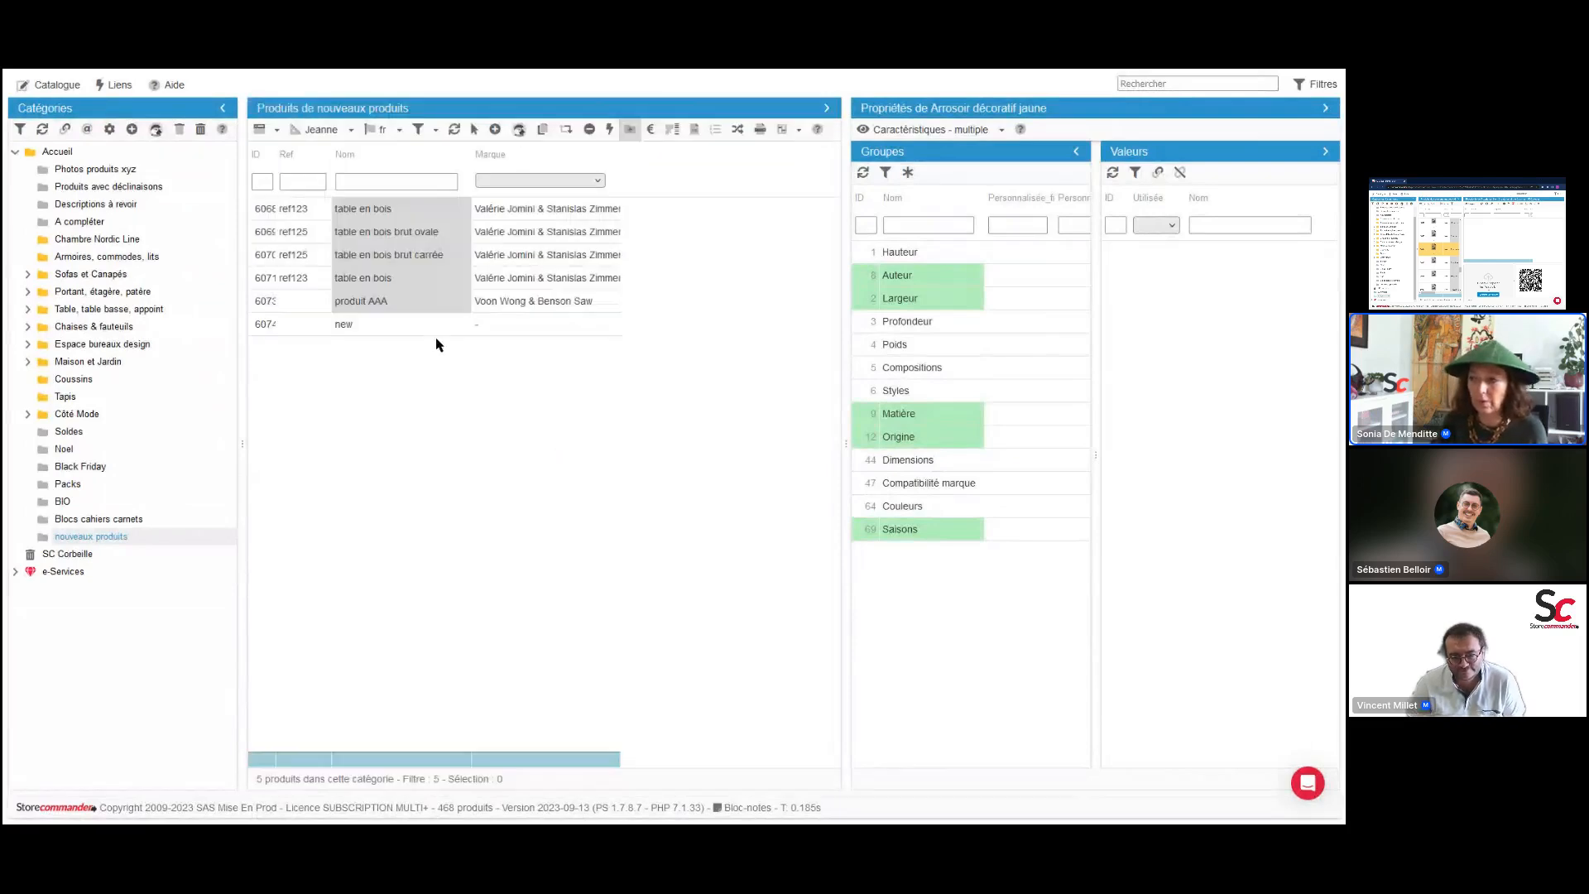
pyautogui.write('produit B')
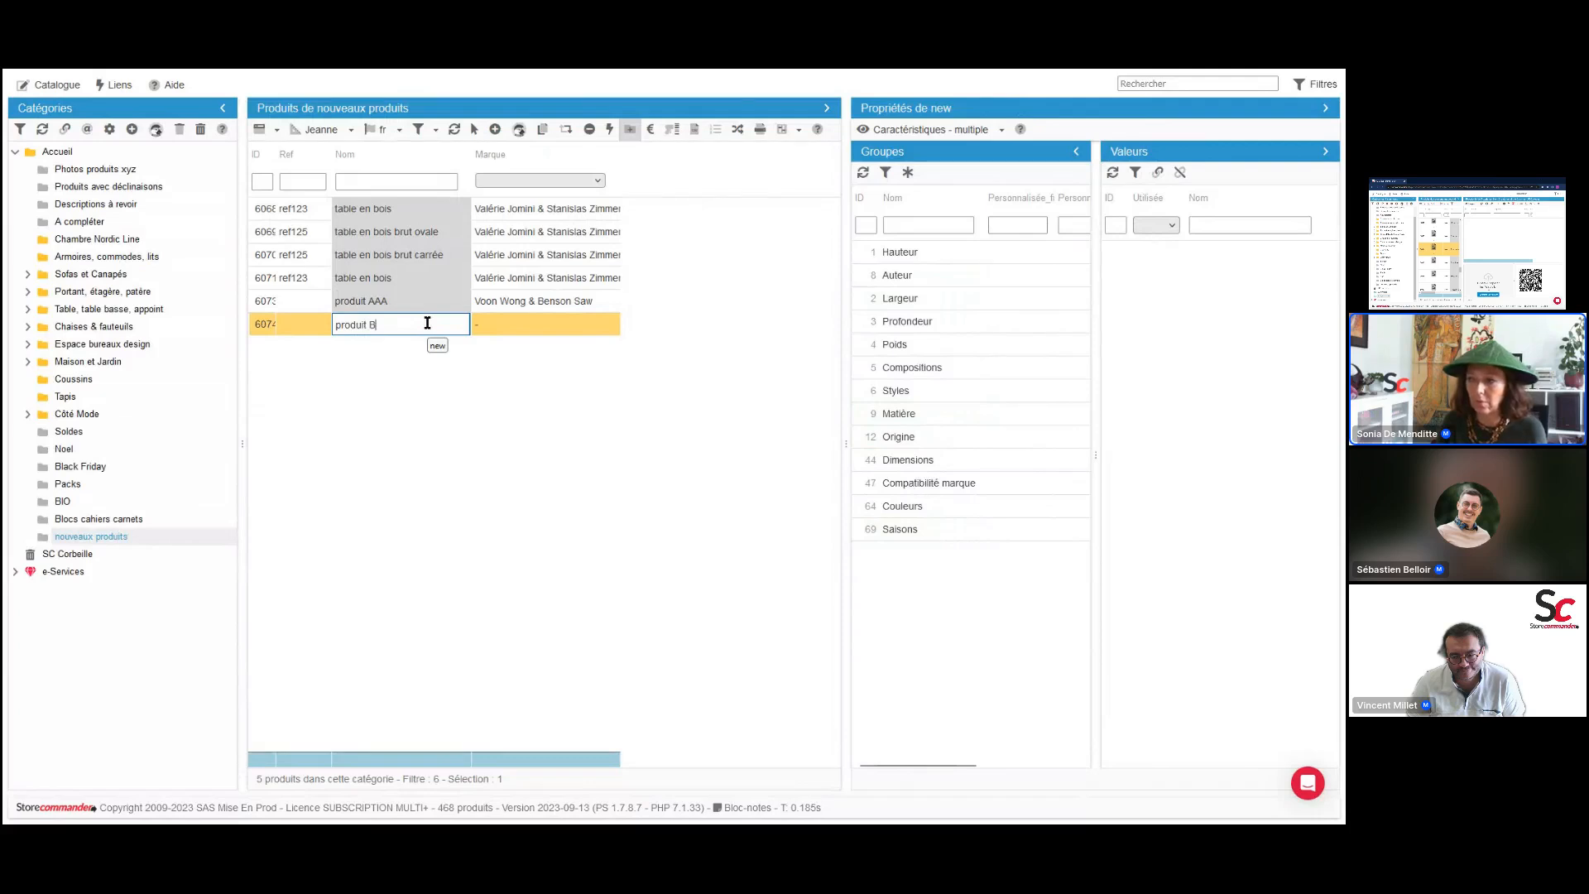
pyautogui.write('BB')
pyautogui.press('Return')
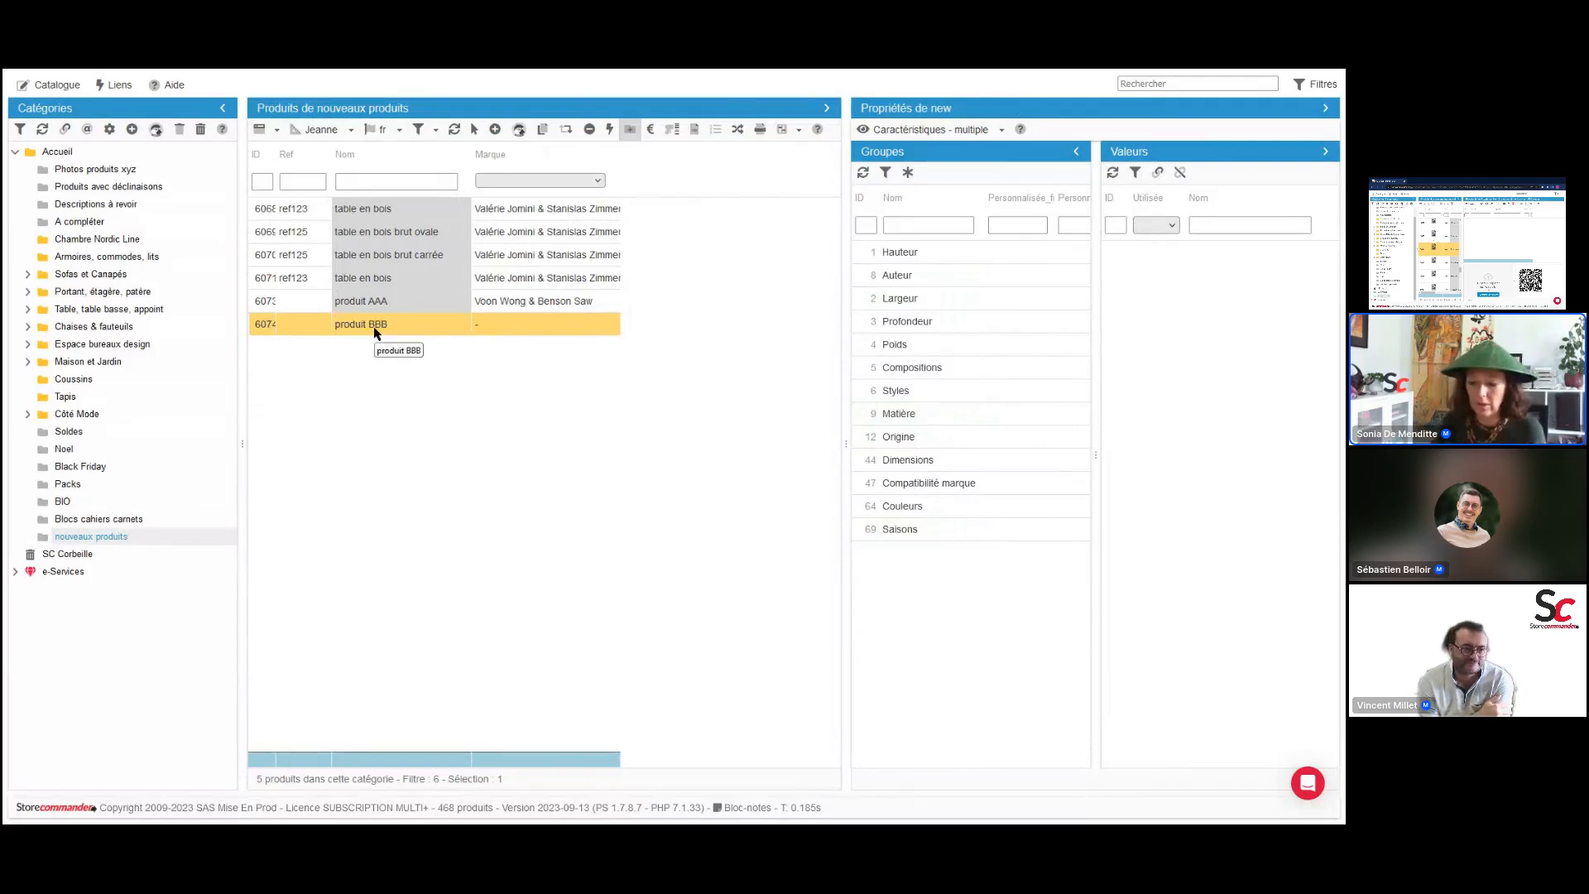
# Set the reference of produit BBB to BBB and its brand to Vecht and Kjaer
pyautogui.click(306, 328)
pyautogui.write('BBB')
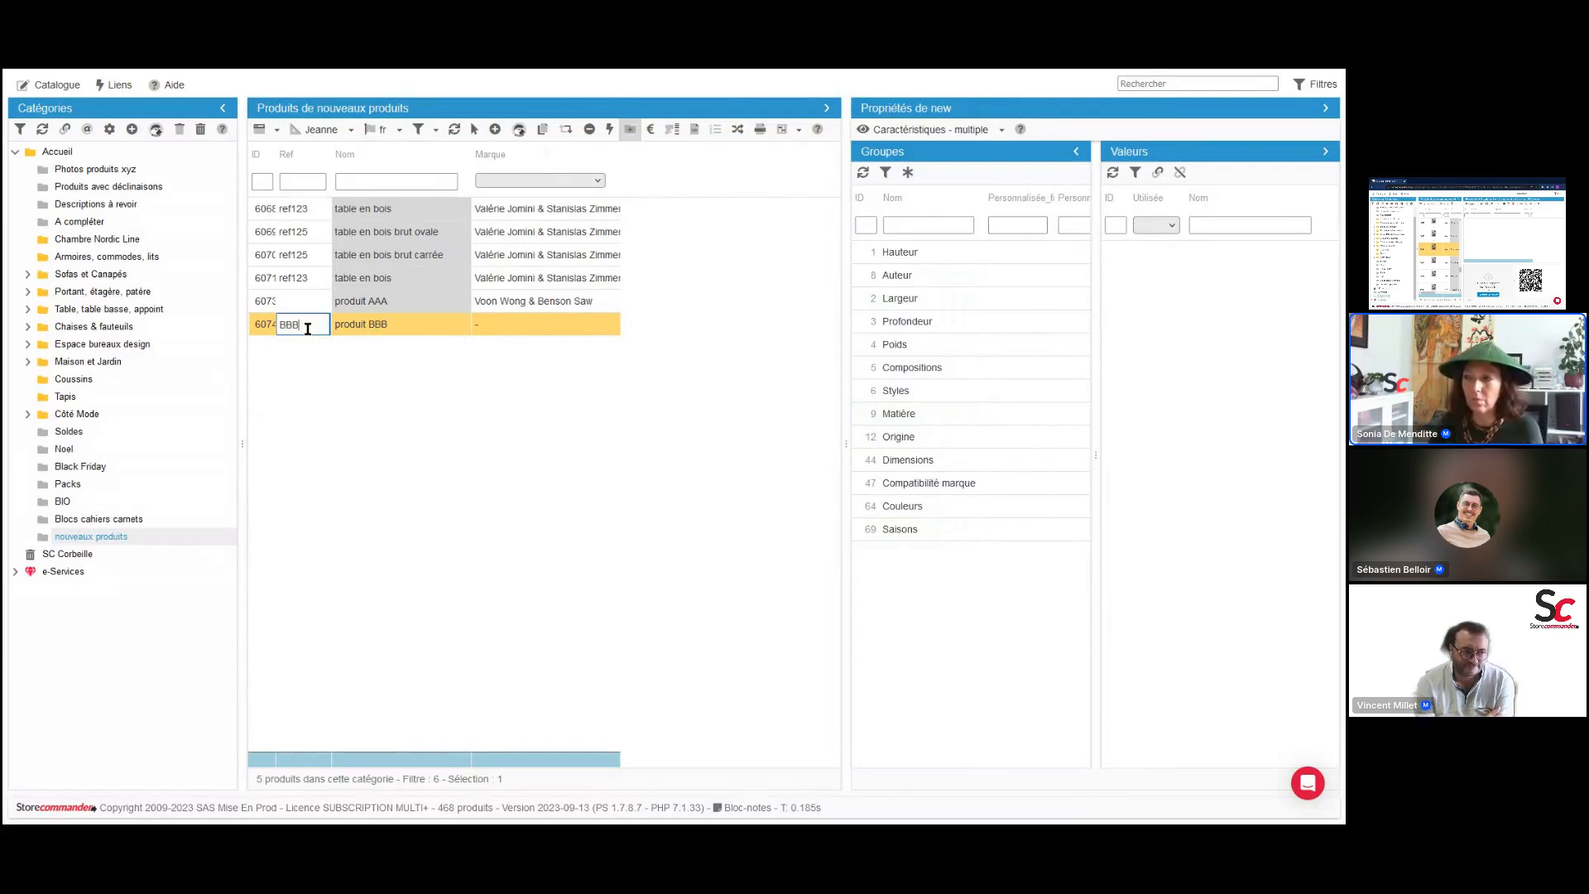
pyautogui.press('Return')
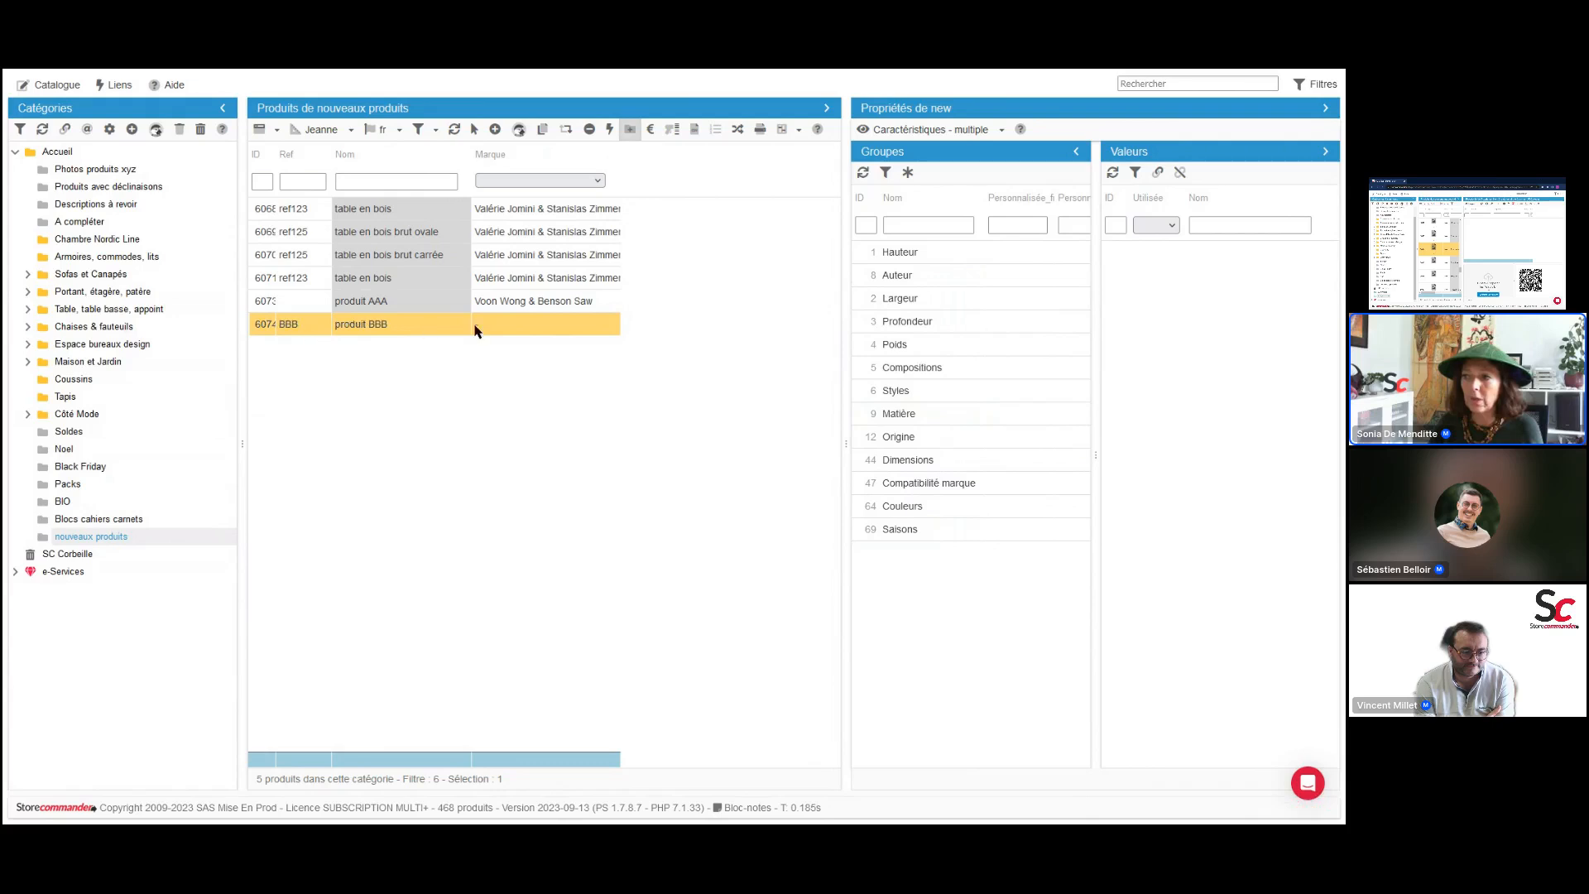
pyautogui.click(523, 330)
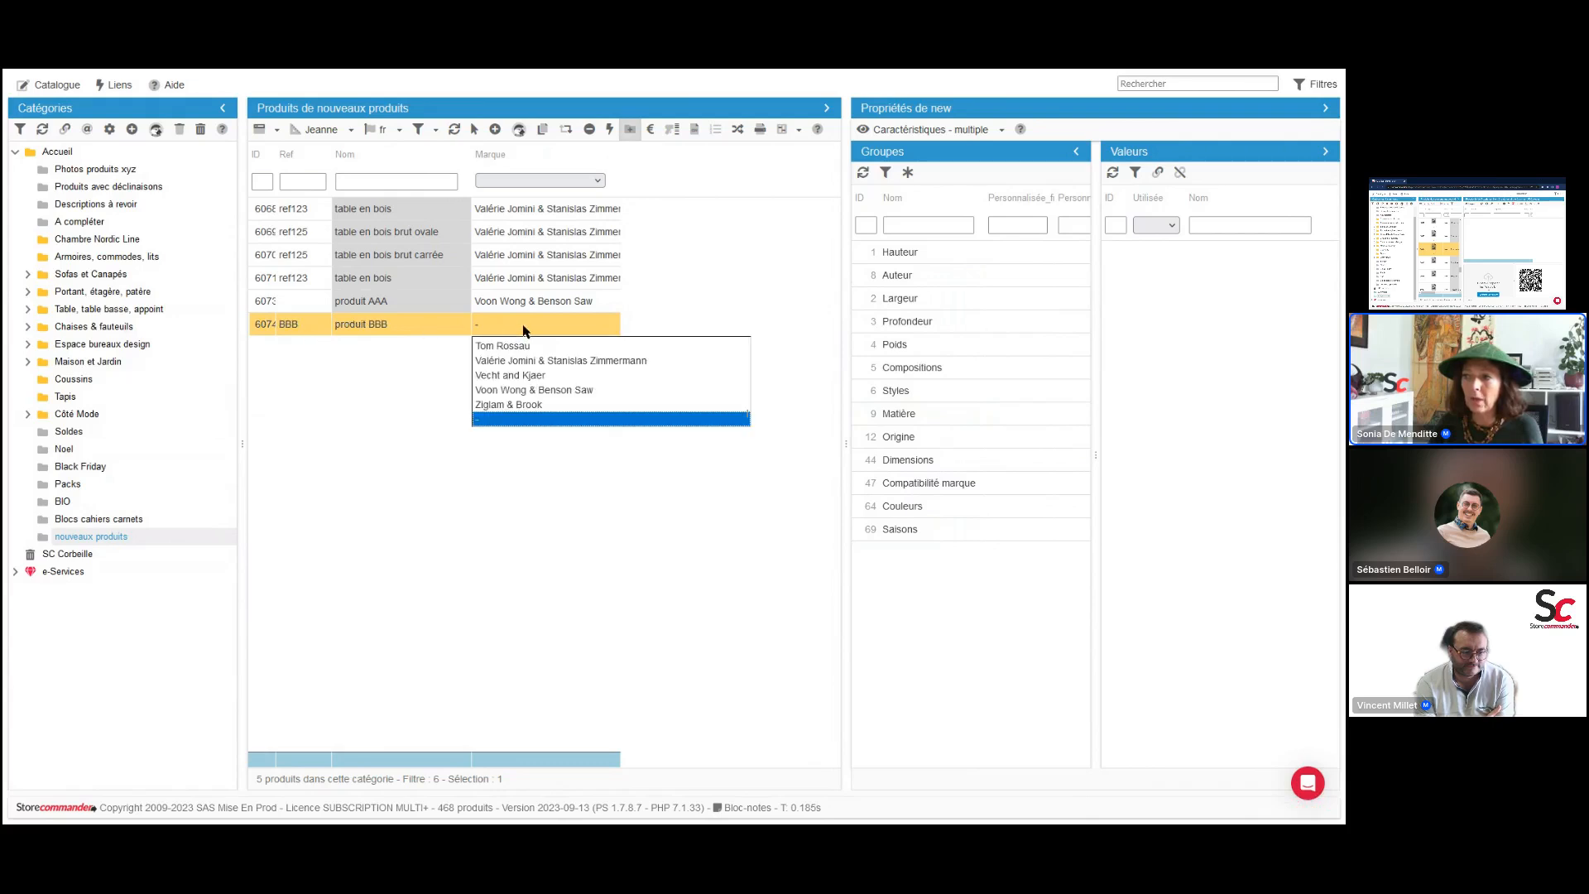
pyautogui.click(521, 376)
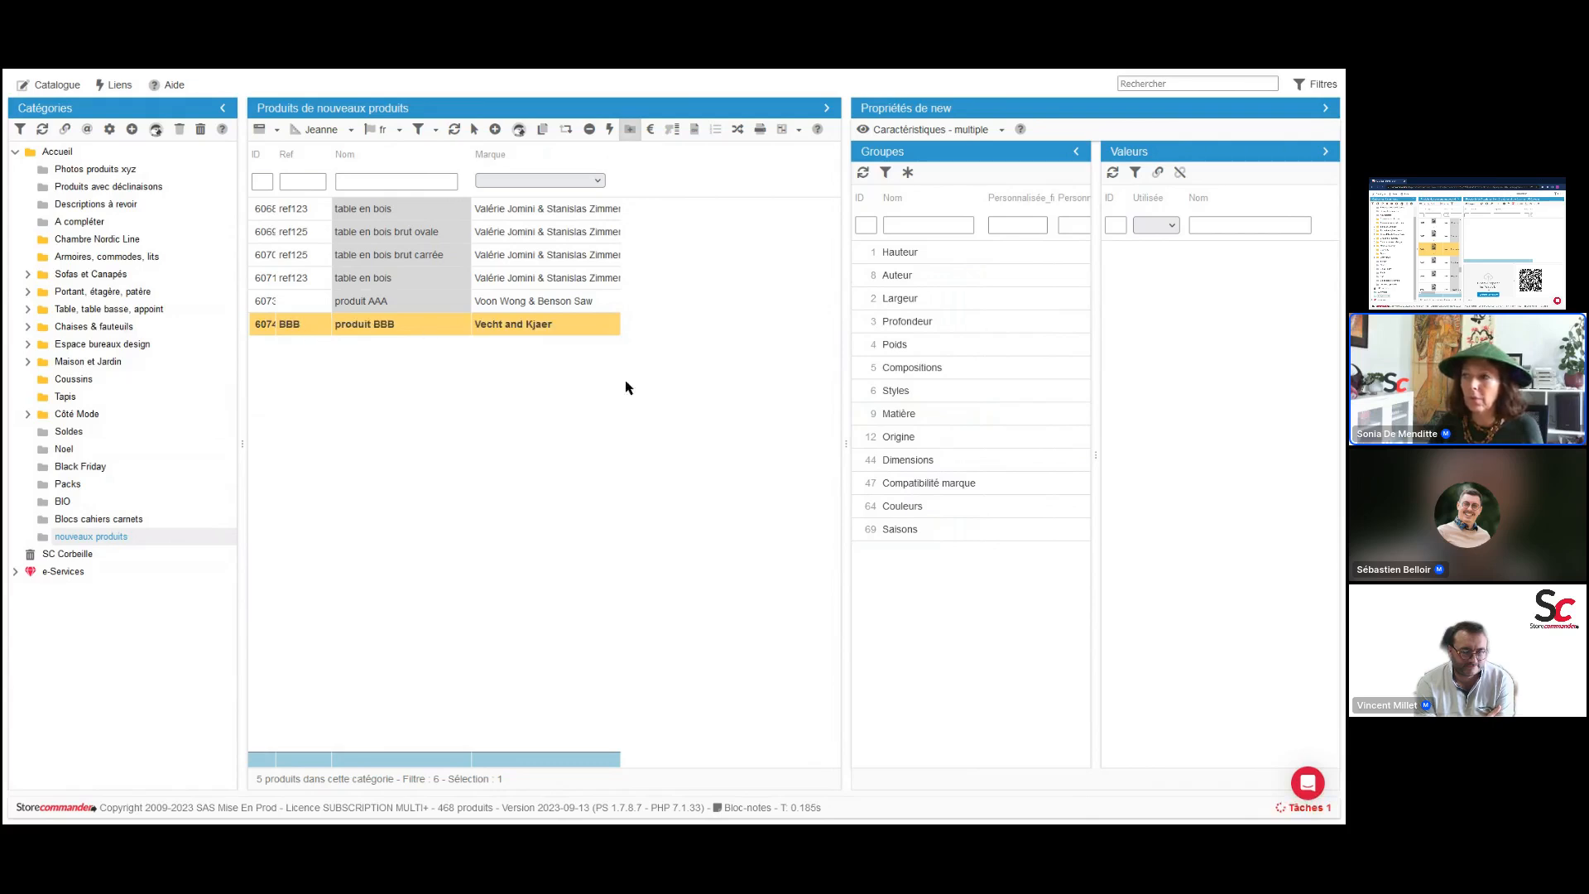
# Assign the Auteur value Dumas and the Matière value Viscose to produit BBB's features
pyautogui.click(916, 278)
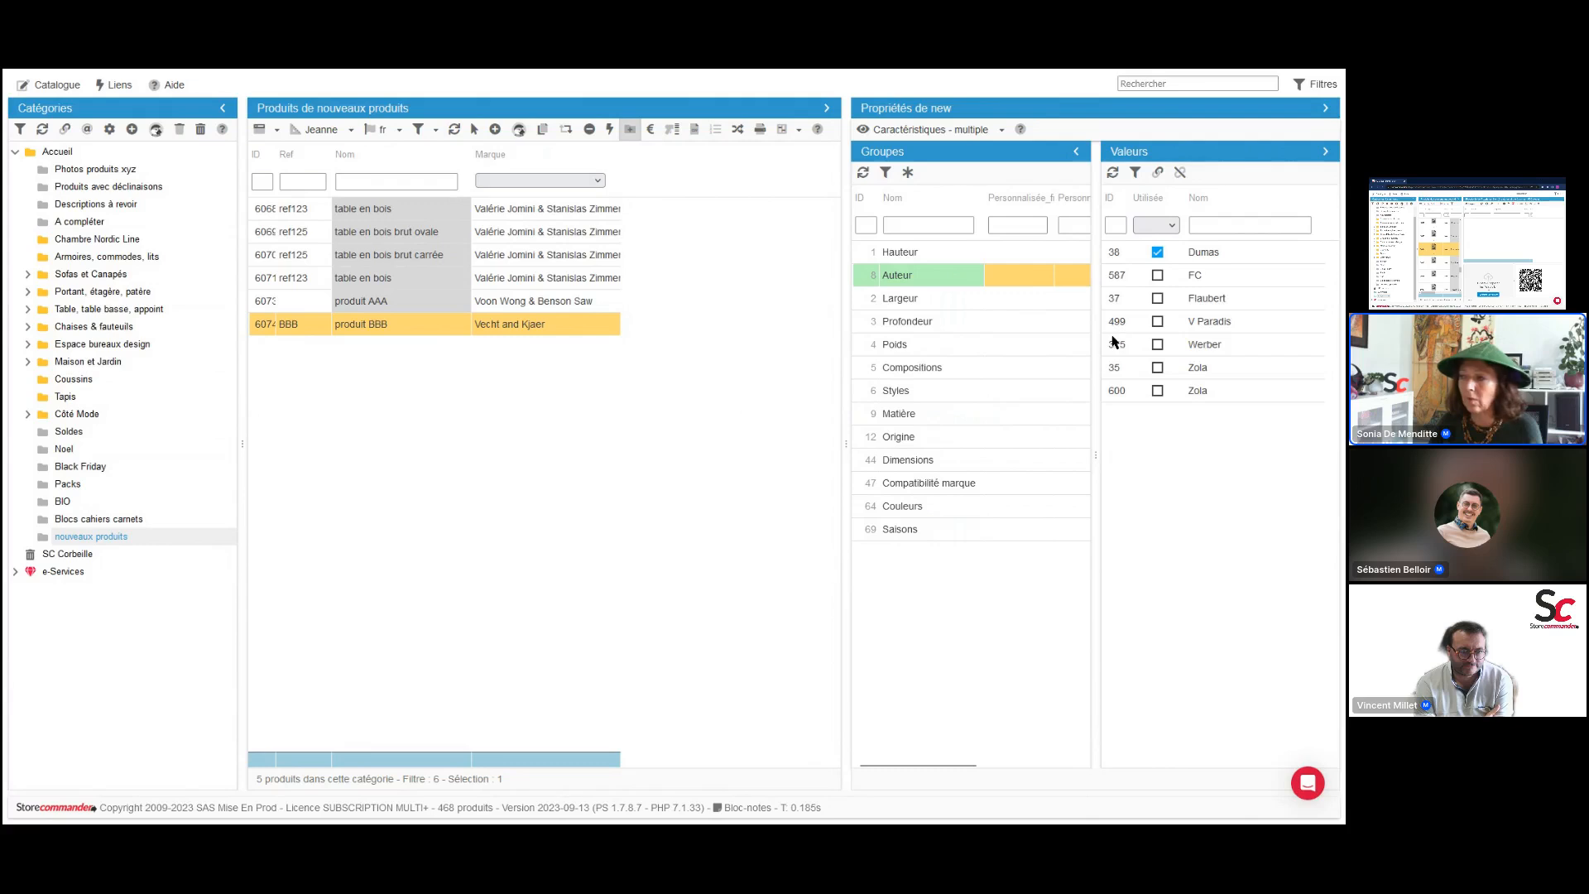
pyautogui.click(908, 414)
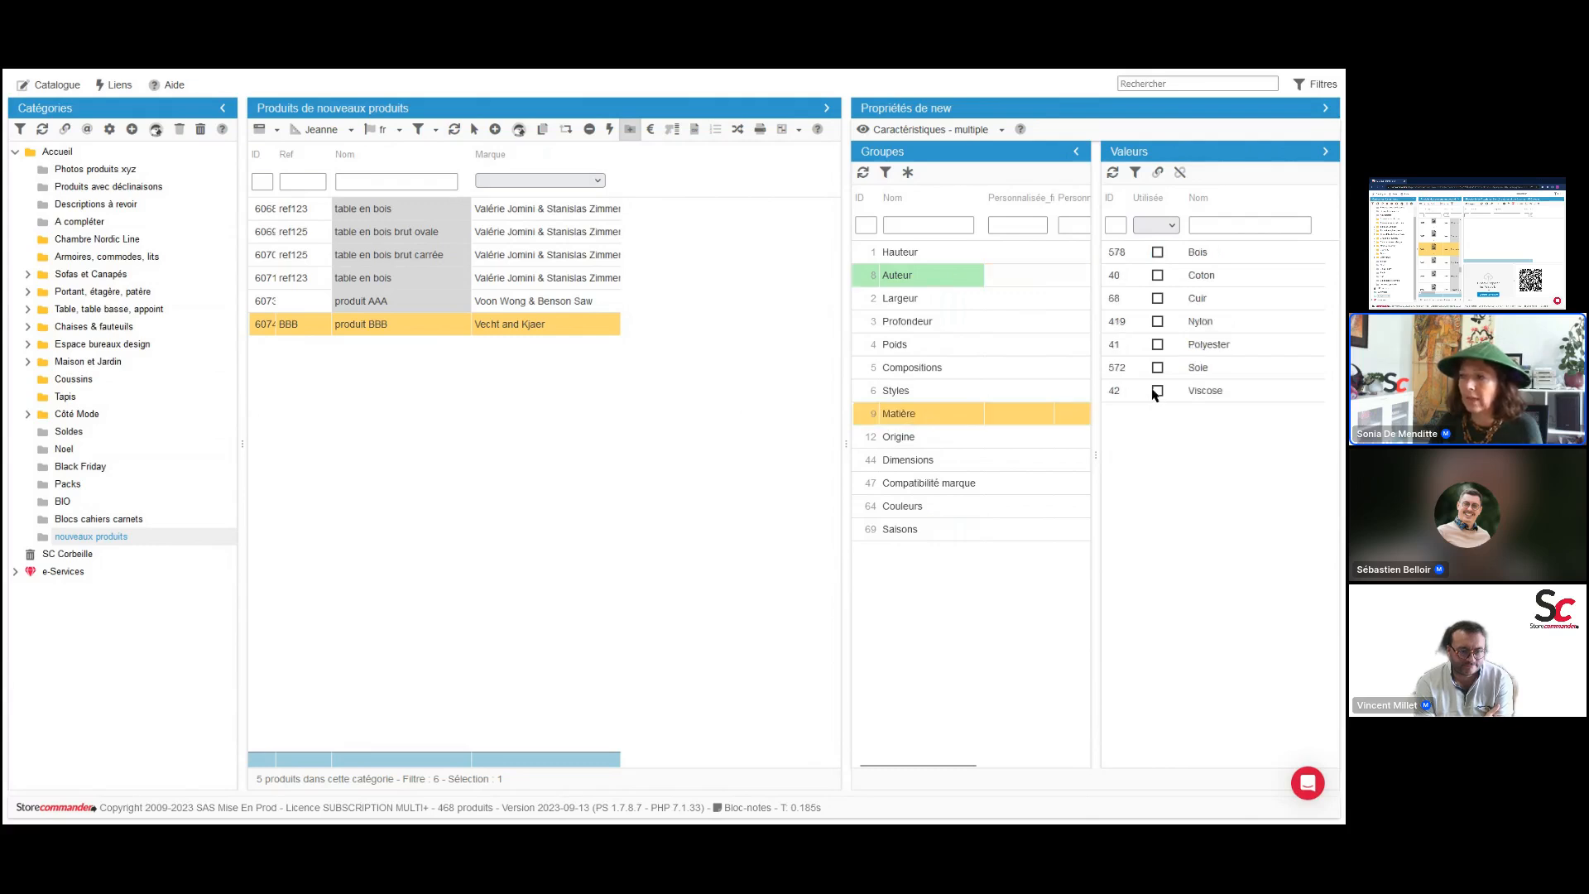
pyautogui.click(1158, 391)
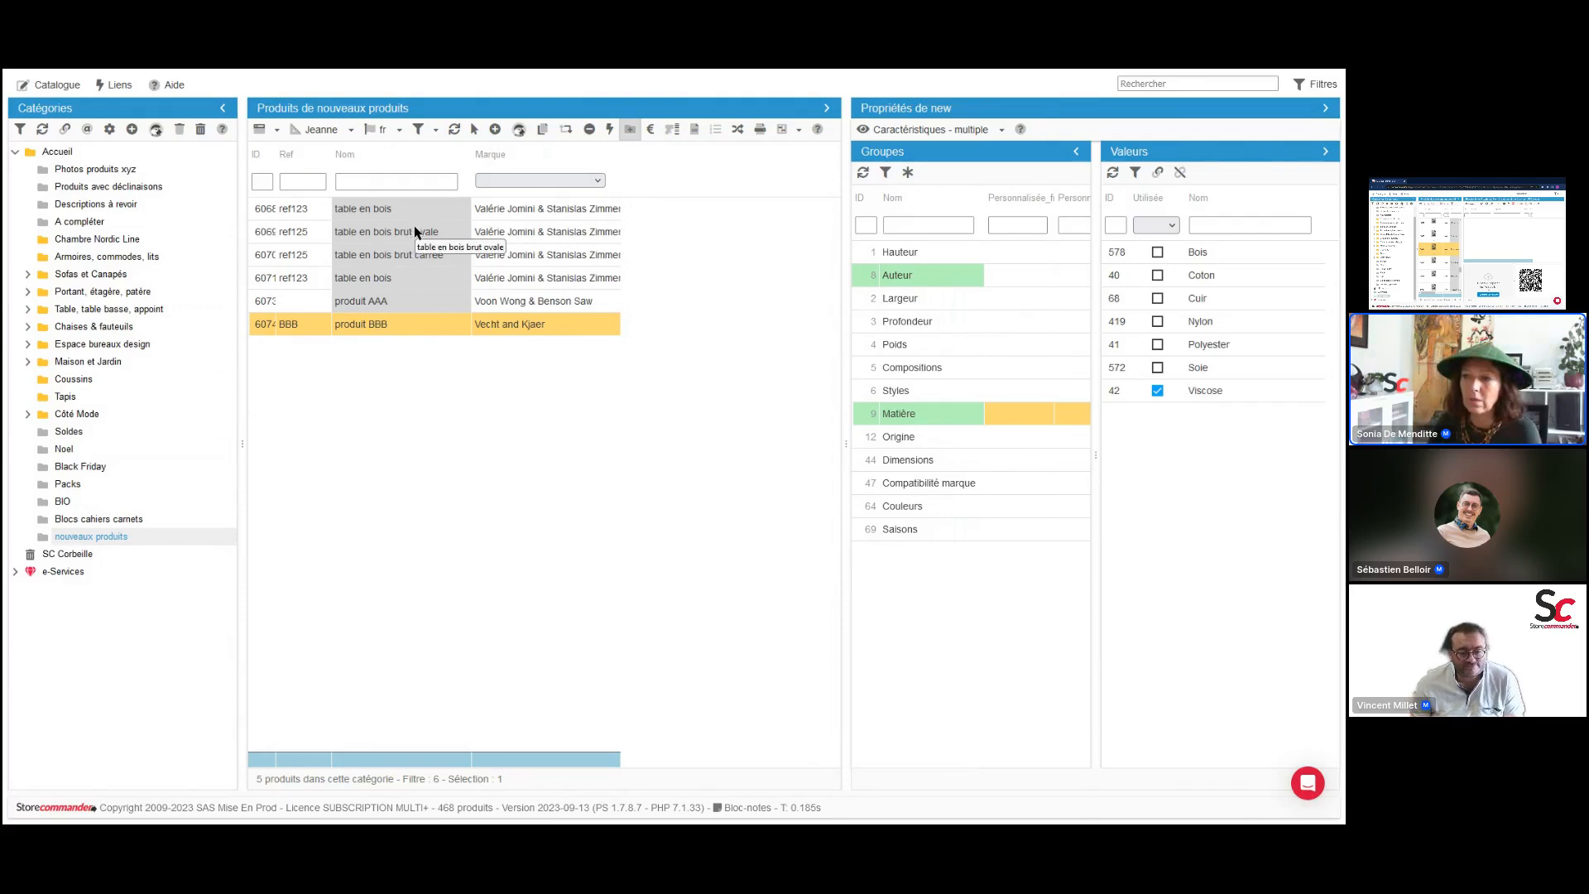
# Duplicate produit BBB including its images, and refresh the product grid
pyautogui.click(543, 131)
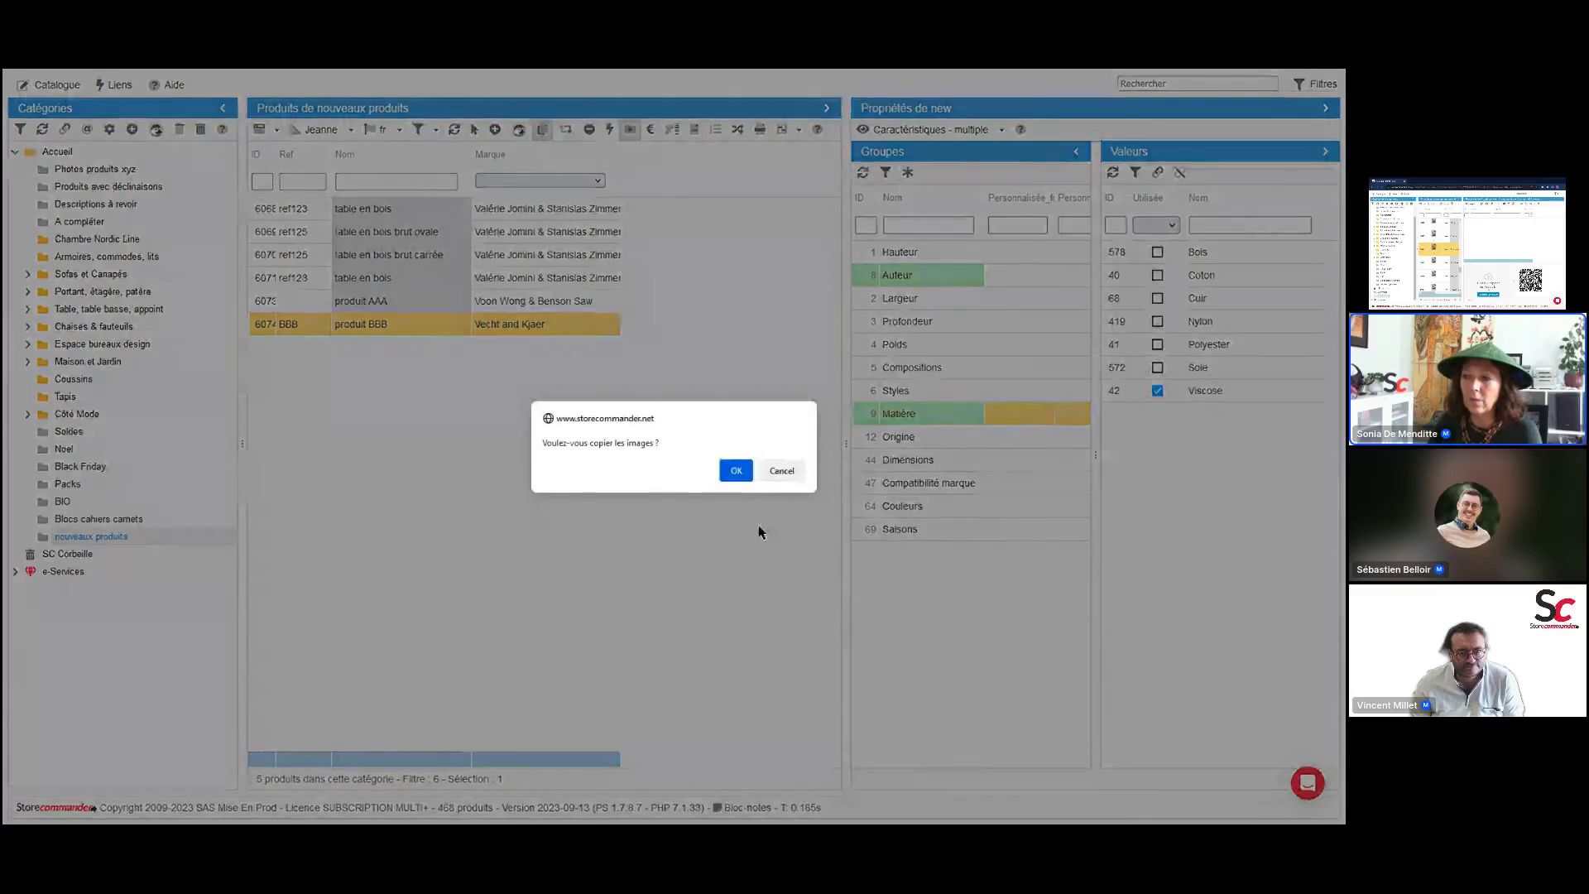
pyautogui.click(735, 470)
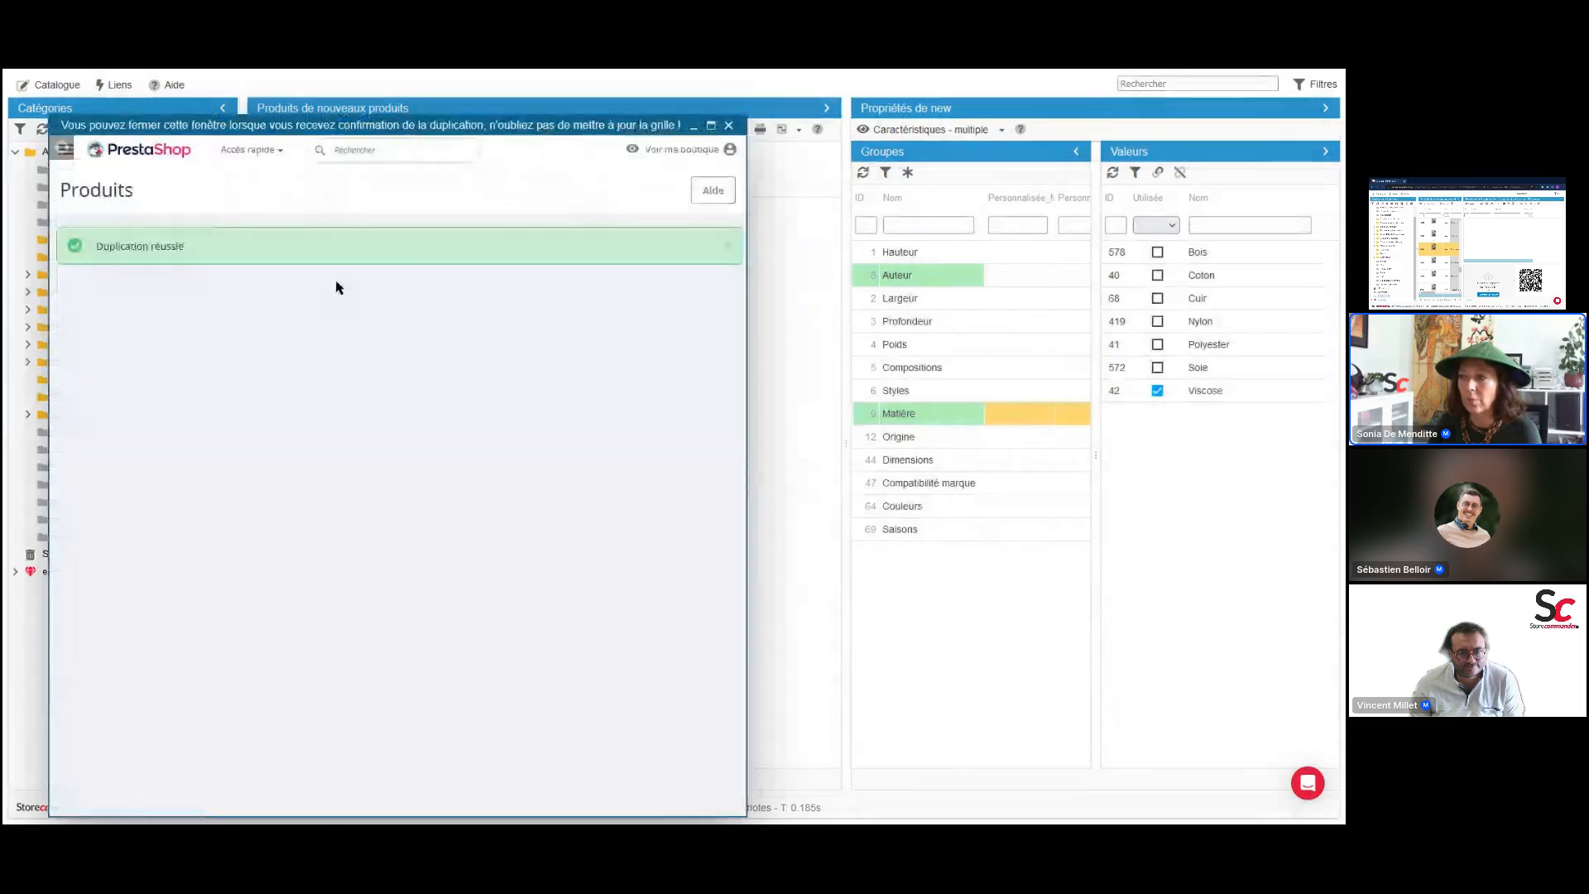
pyautogui.click(729, 126)
pyautogui.click(454, 130)
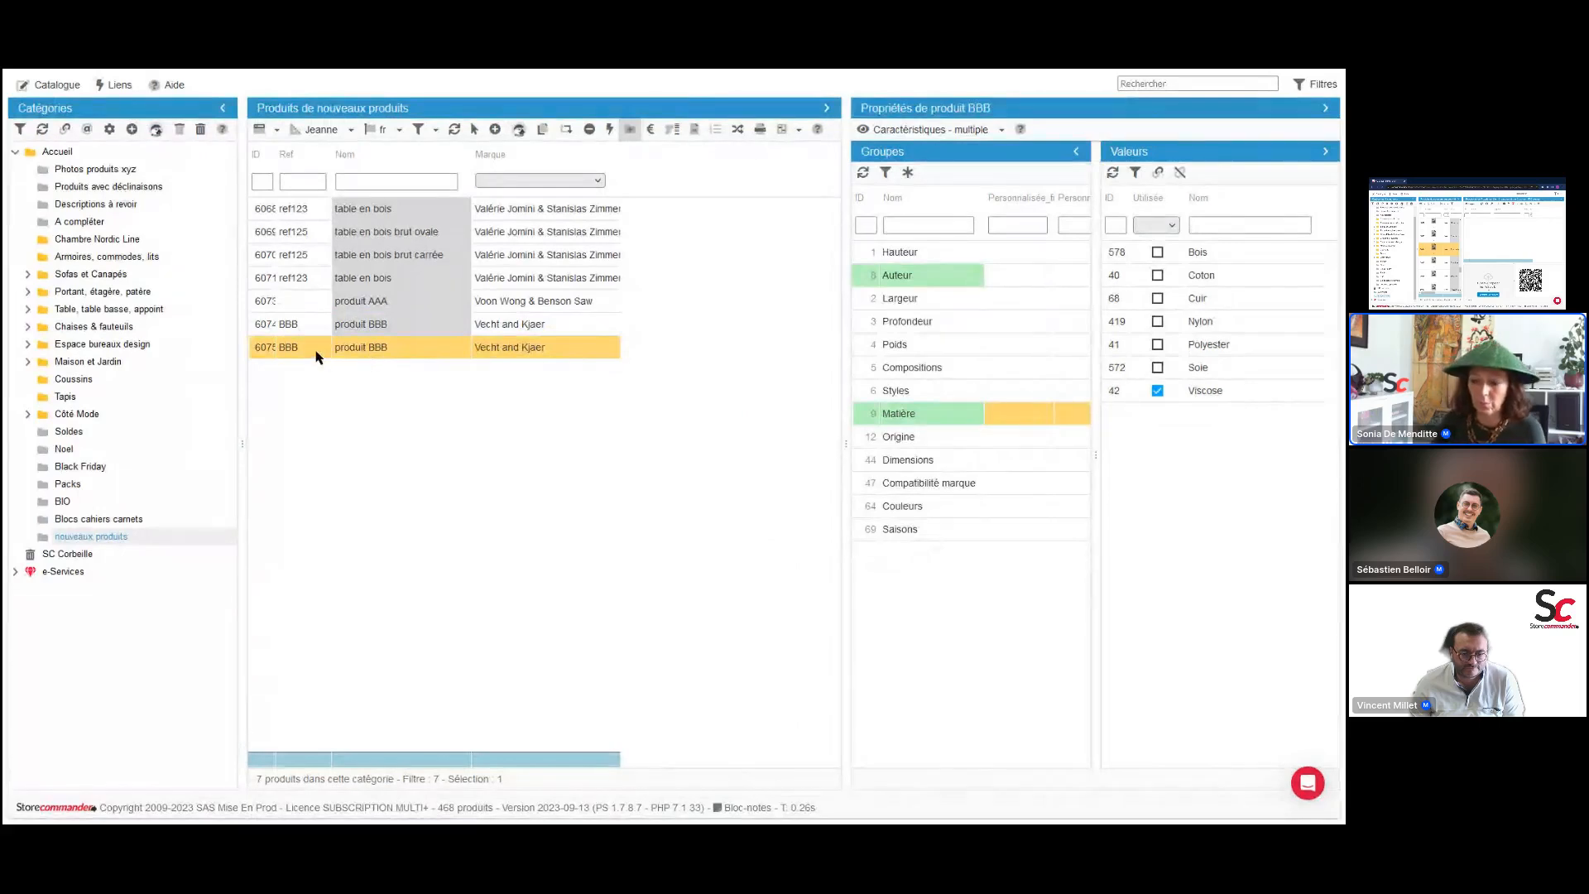
# Rename the duplicated product to "produitCCC" and set its reference to CCC
pyautogui.doubleClick(362, 349)
pyautogui.click(405, 346)
pyautogui.press('BackSpace')
pyautogui.press('BackSpace')
pyautogui.press('BackSpace')
pyautogui.press('BackSpace')
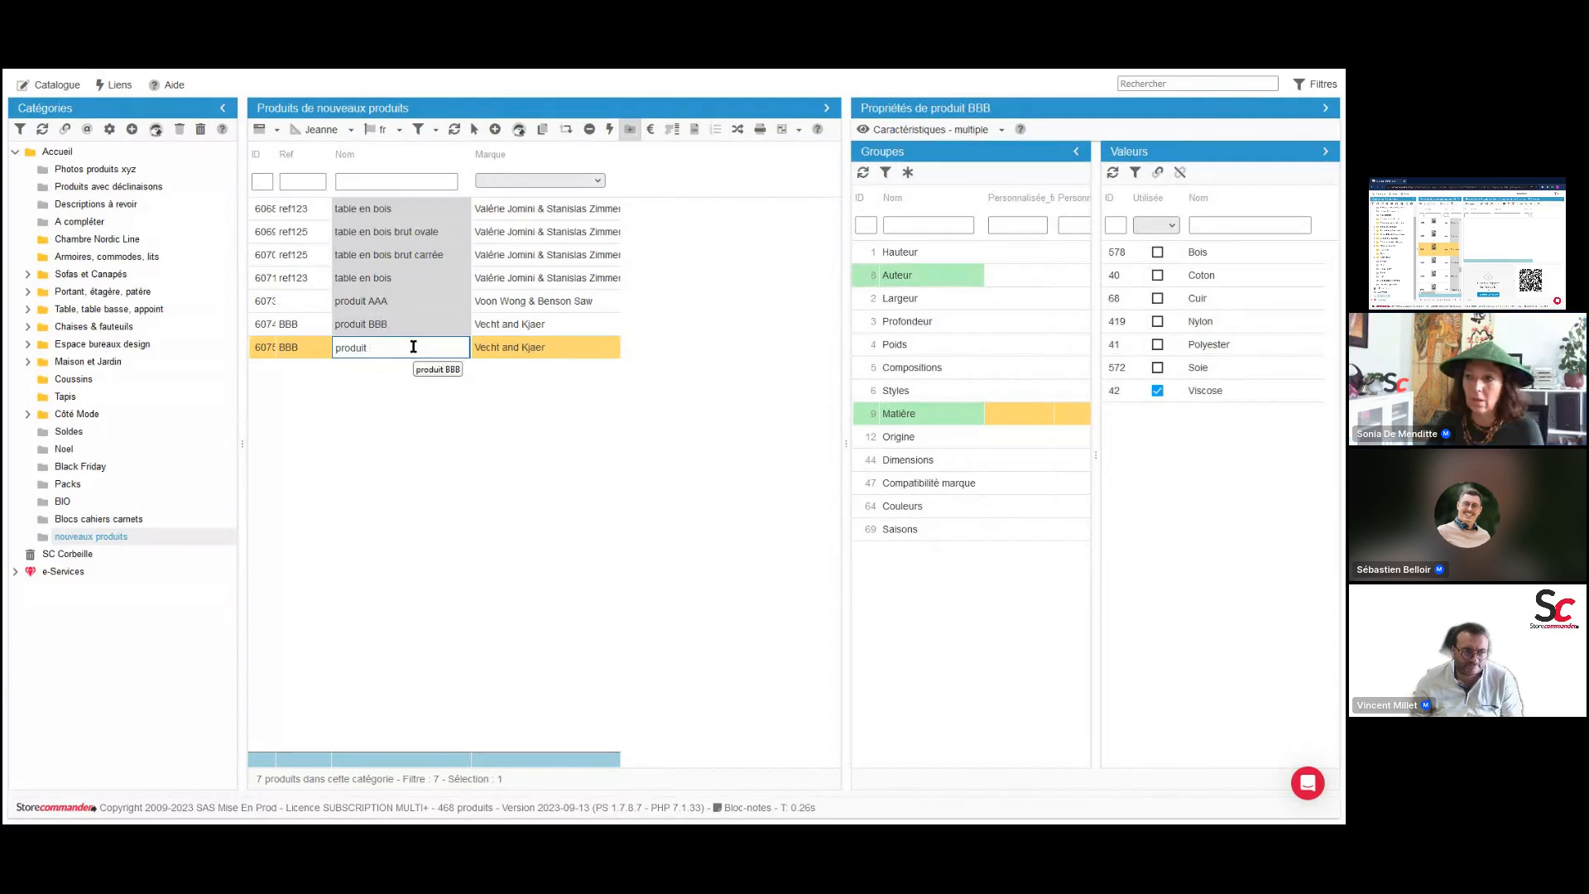
pyautogui.write('C')
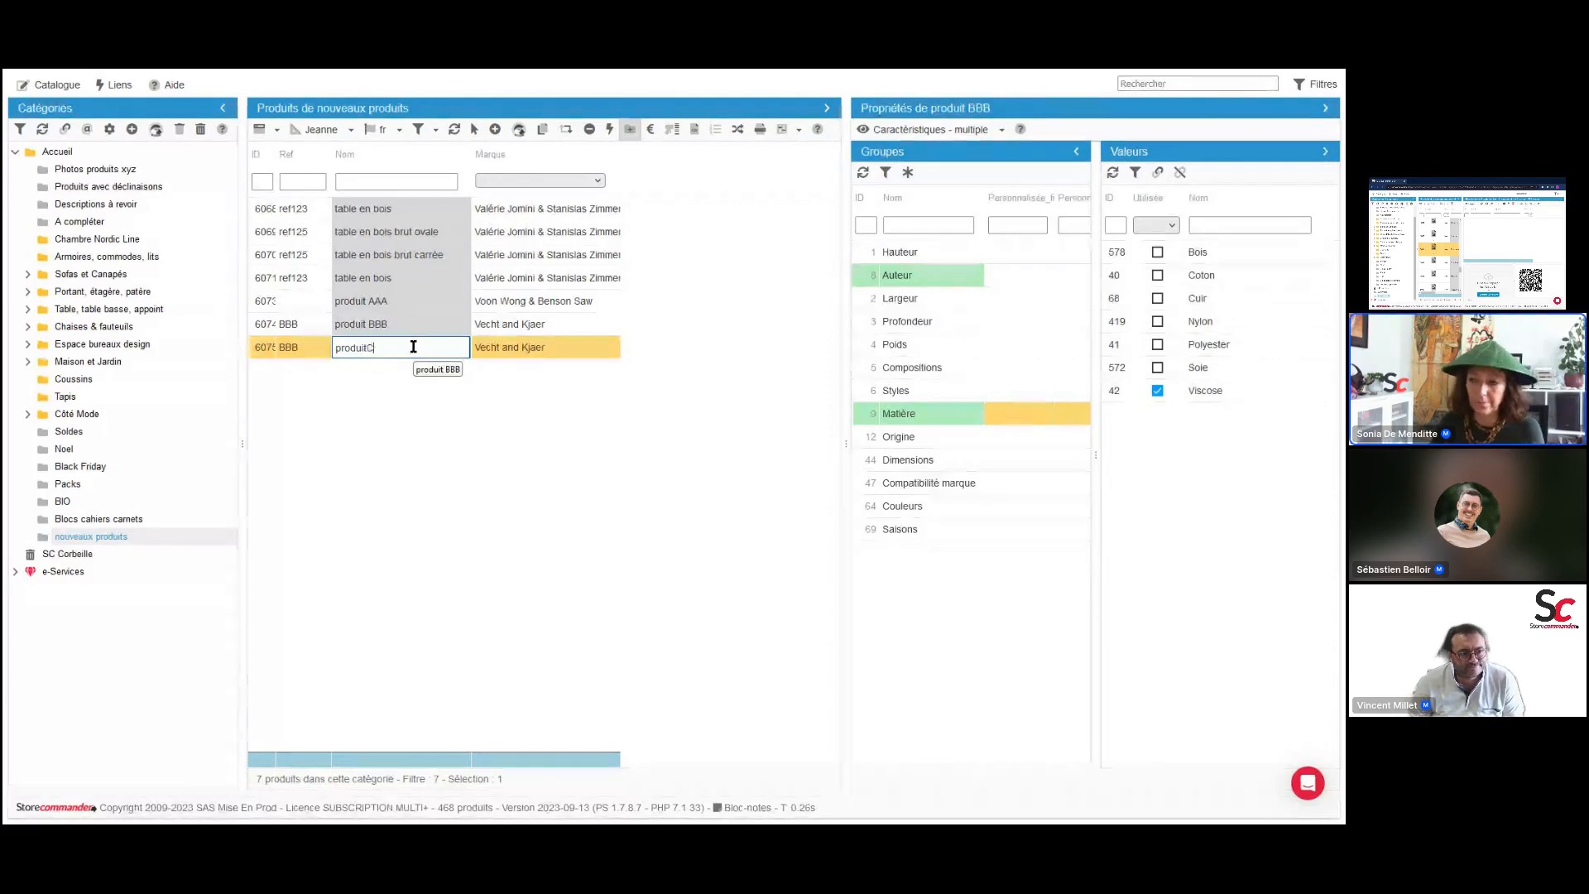
pyautogui.write('CC')
pyautogui.press('Return')
pyautogui.doubleClick(316, 348)
pyautogui.write('CCC')
pyautogui.press('Return')
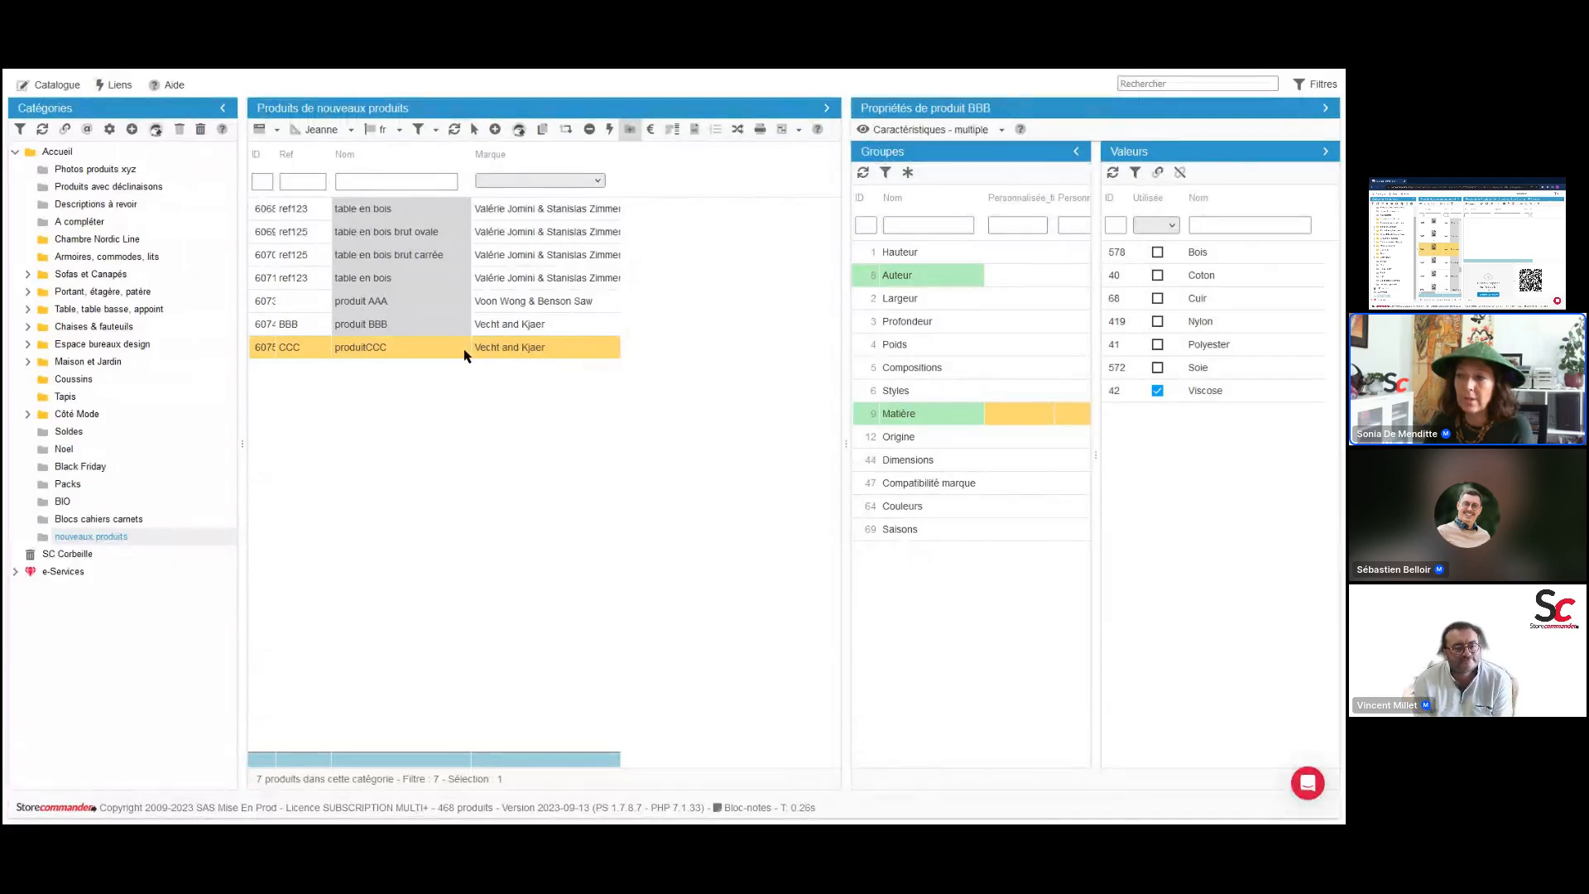
pyautogui.click(509, 354)
pyautogui.scroll(5, 546, 407)
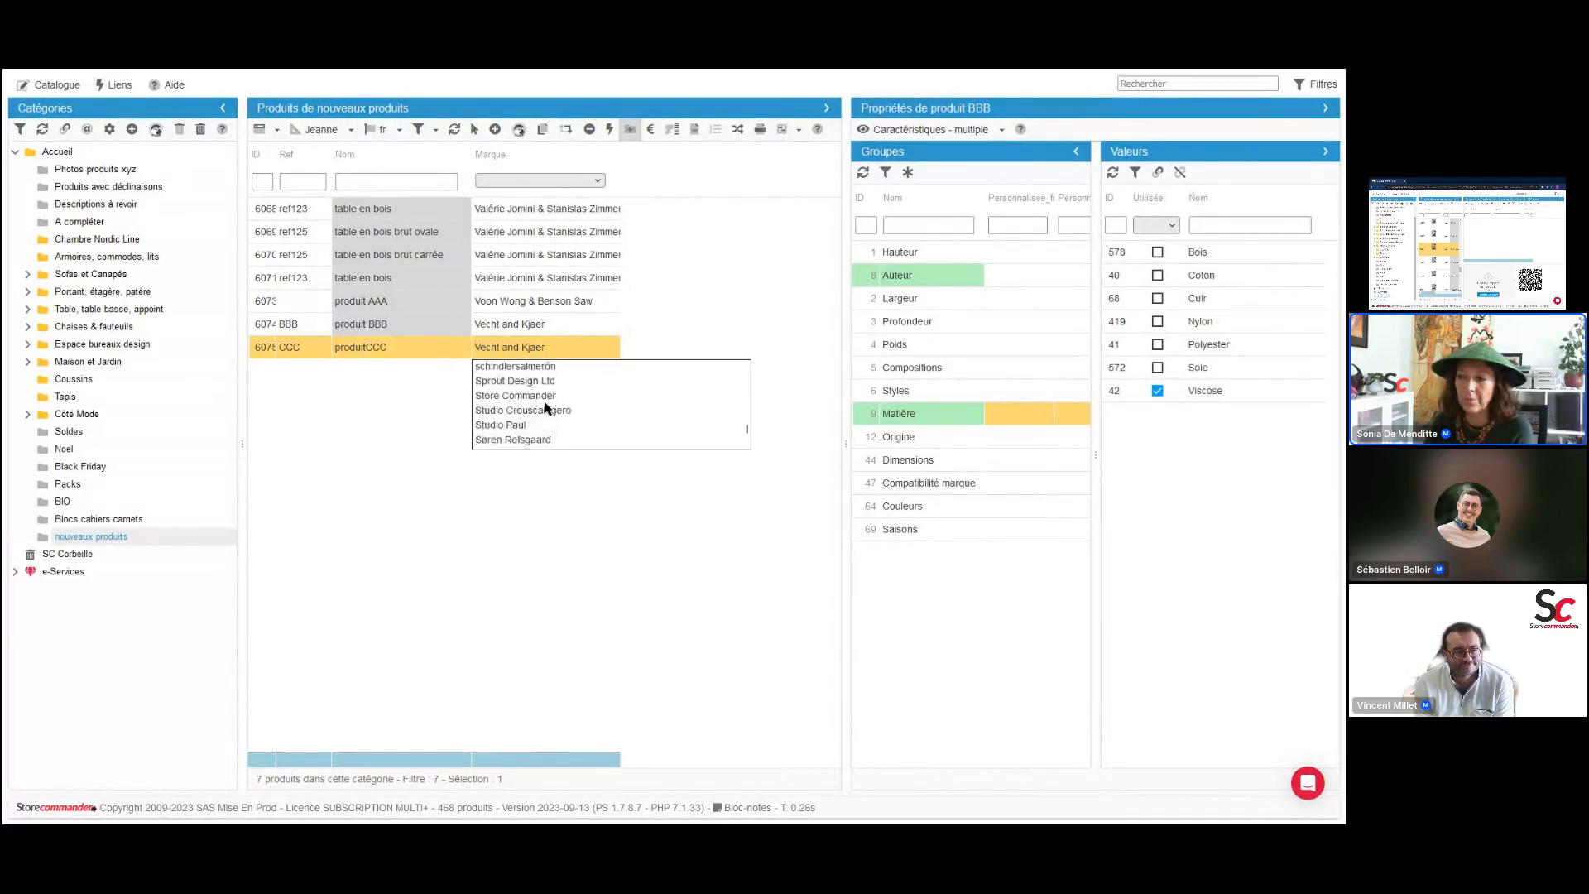
pyautogui.scroll(-1, 544, 407)
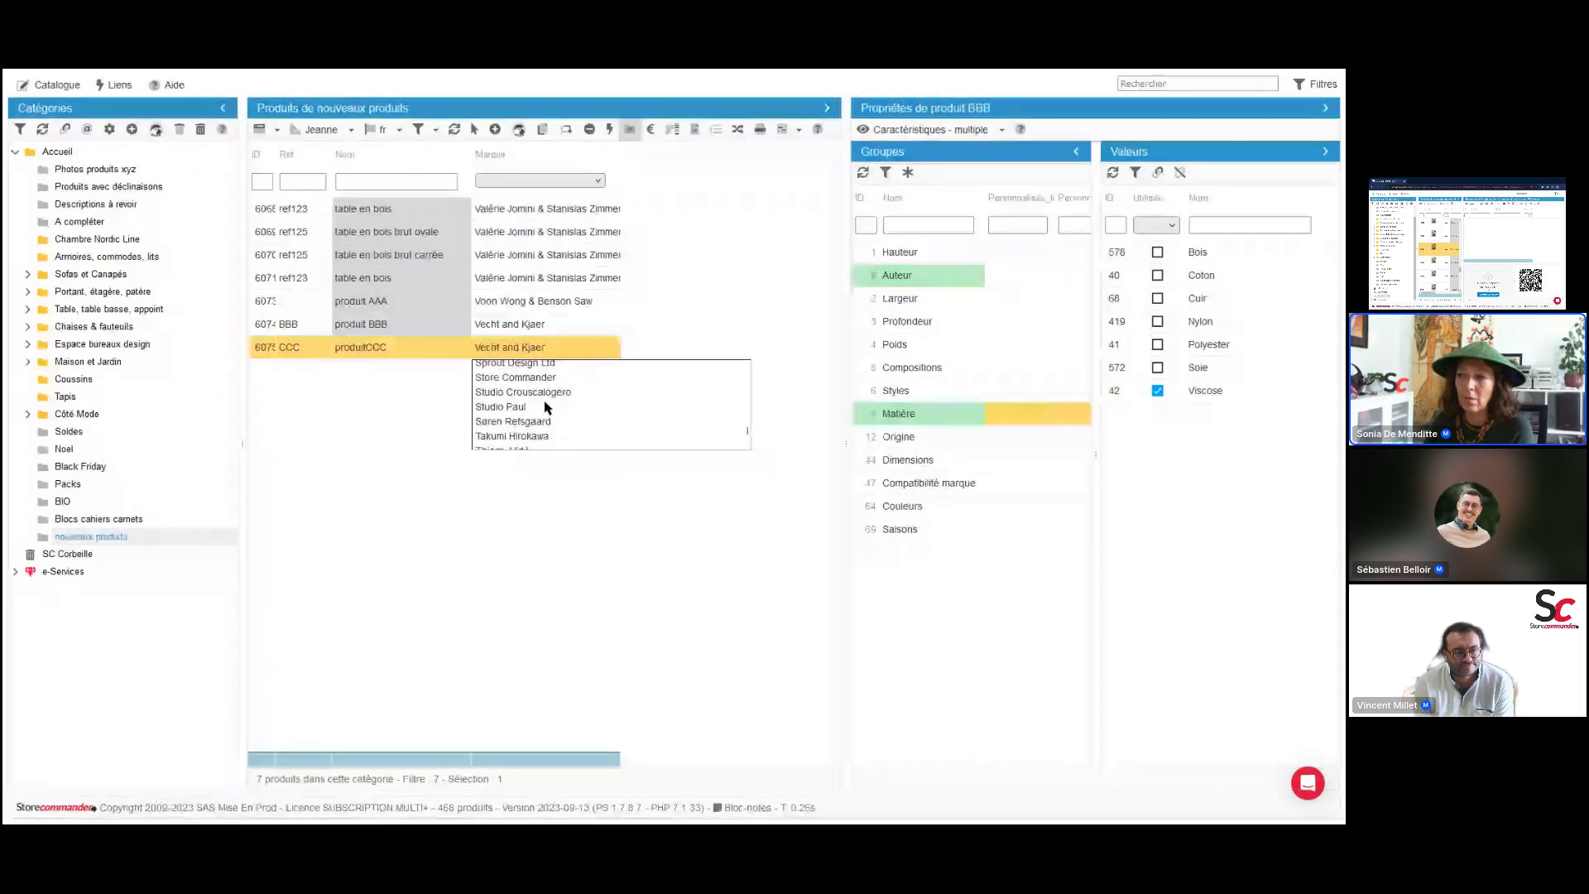
pyautogui.click(545, 345)
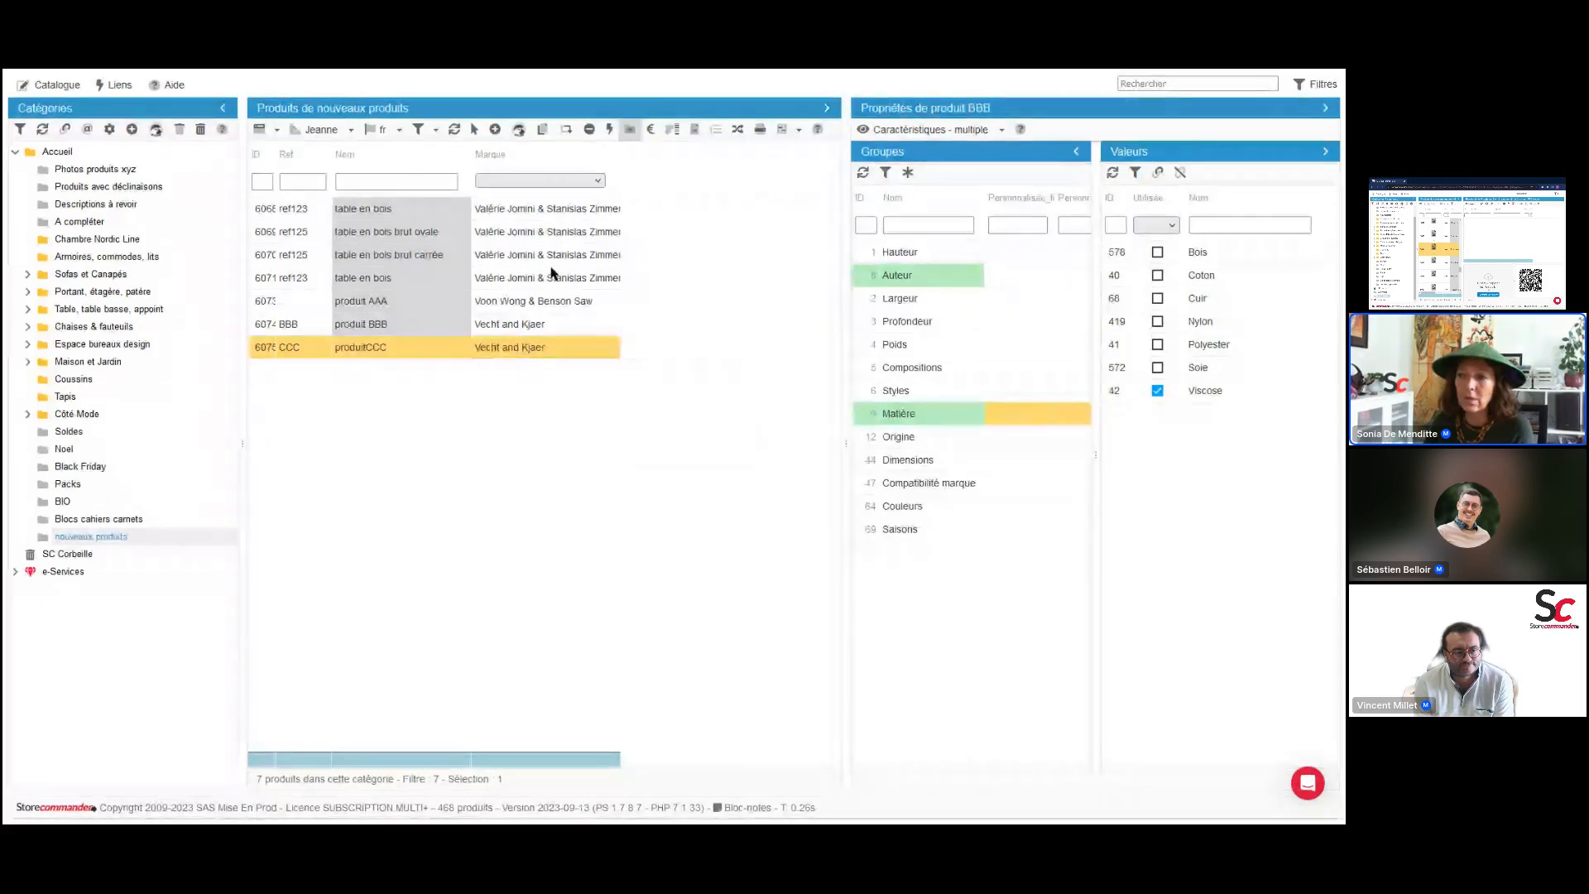
# Copy the brand of table en bois brut carrée and paste it onto produitCCC
pyautogui.click(553, 256)
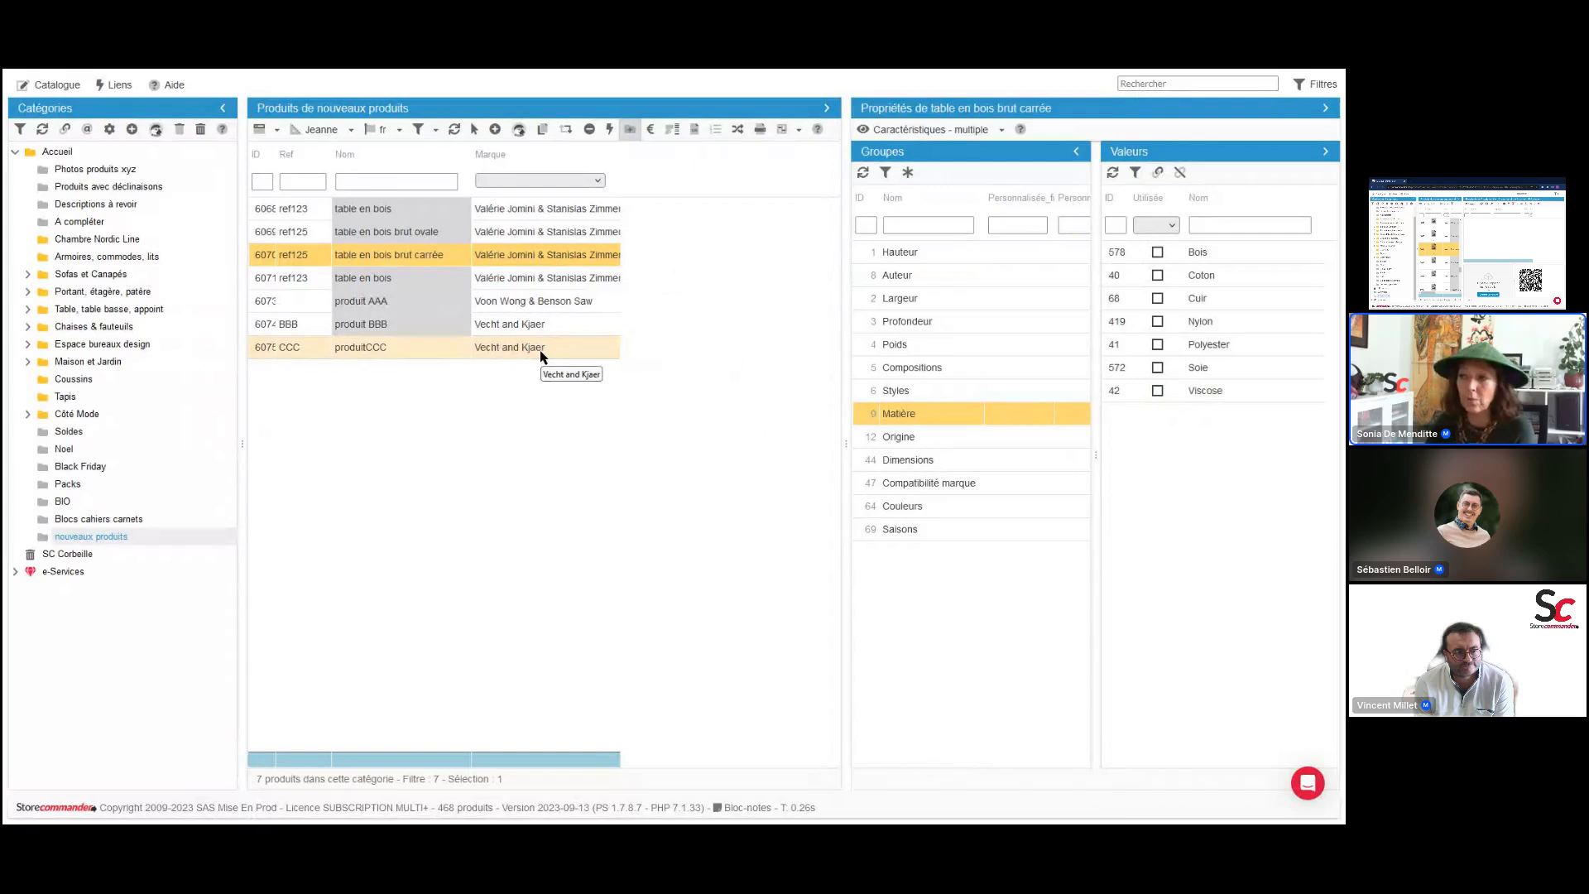
pyautogui.rightClick(567, 261)
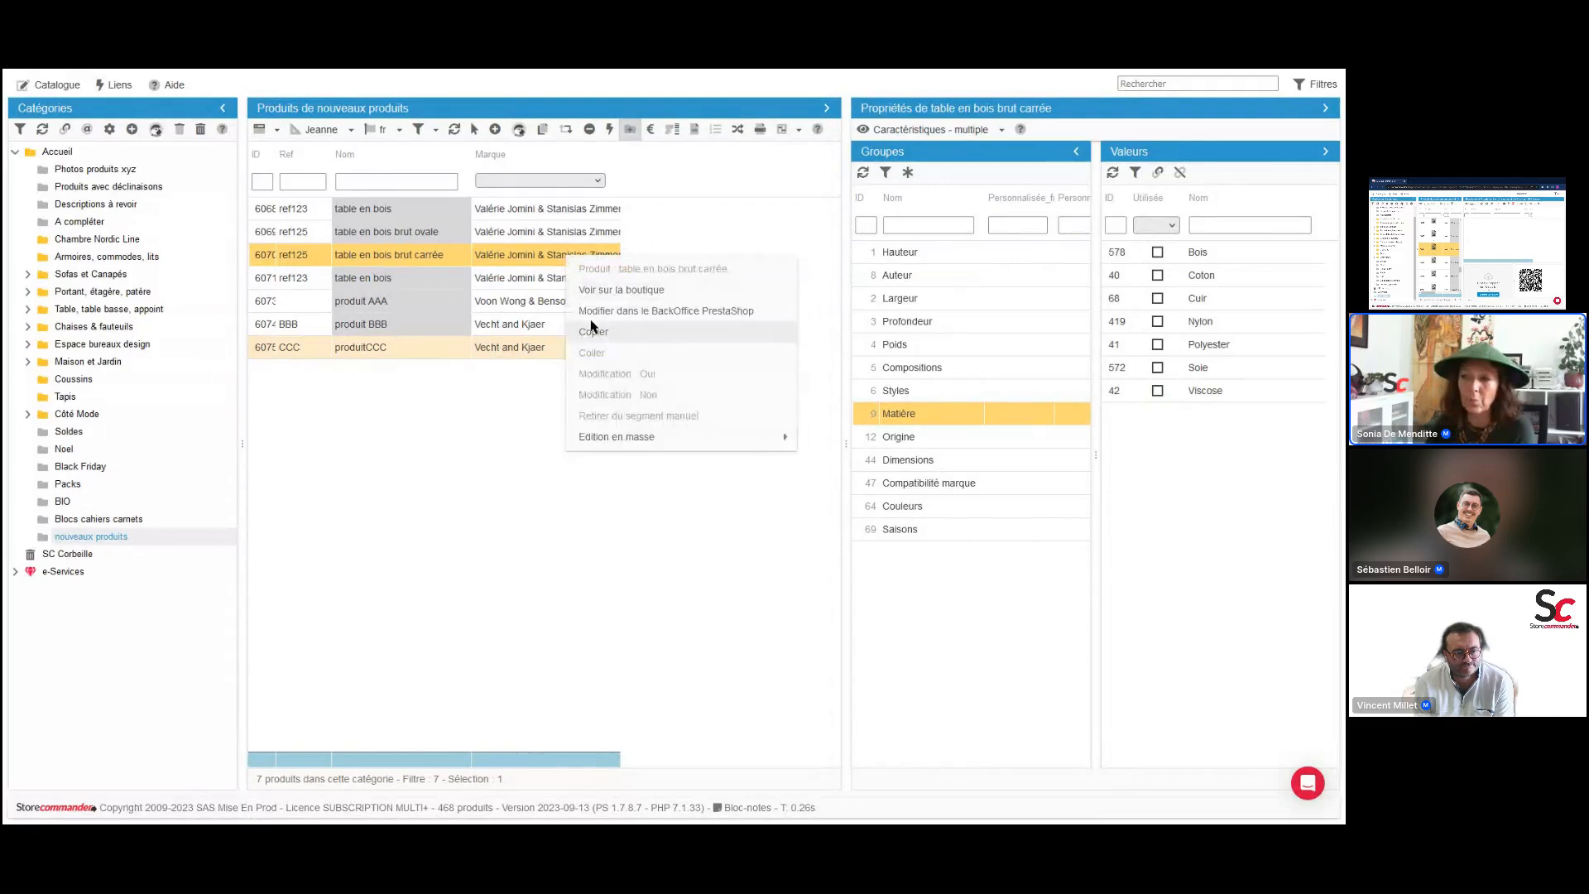
pyautogui.click(593, 332)
pyautogui.click(497, 353)
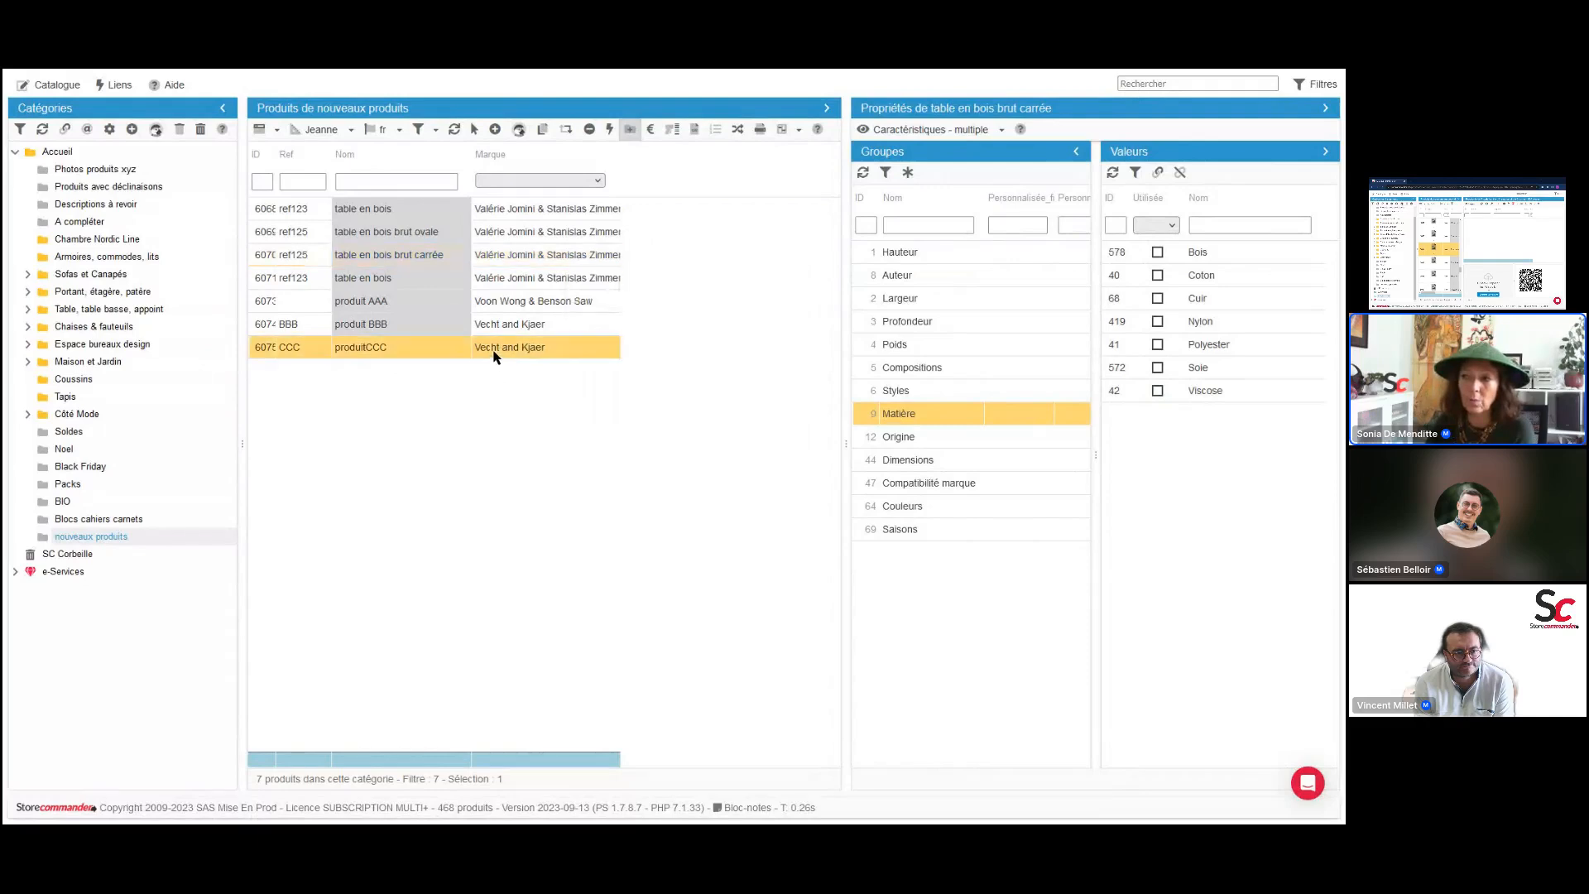
pyautogui.rightClick(512, 350)
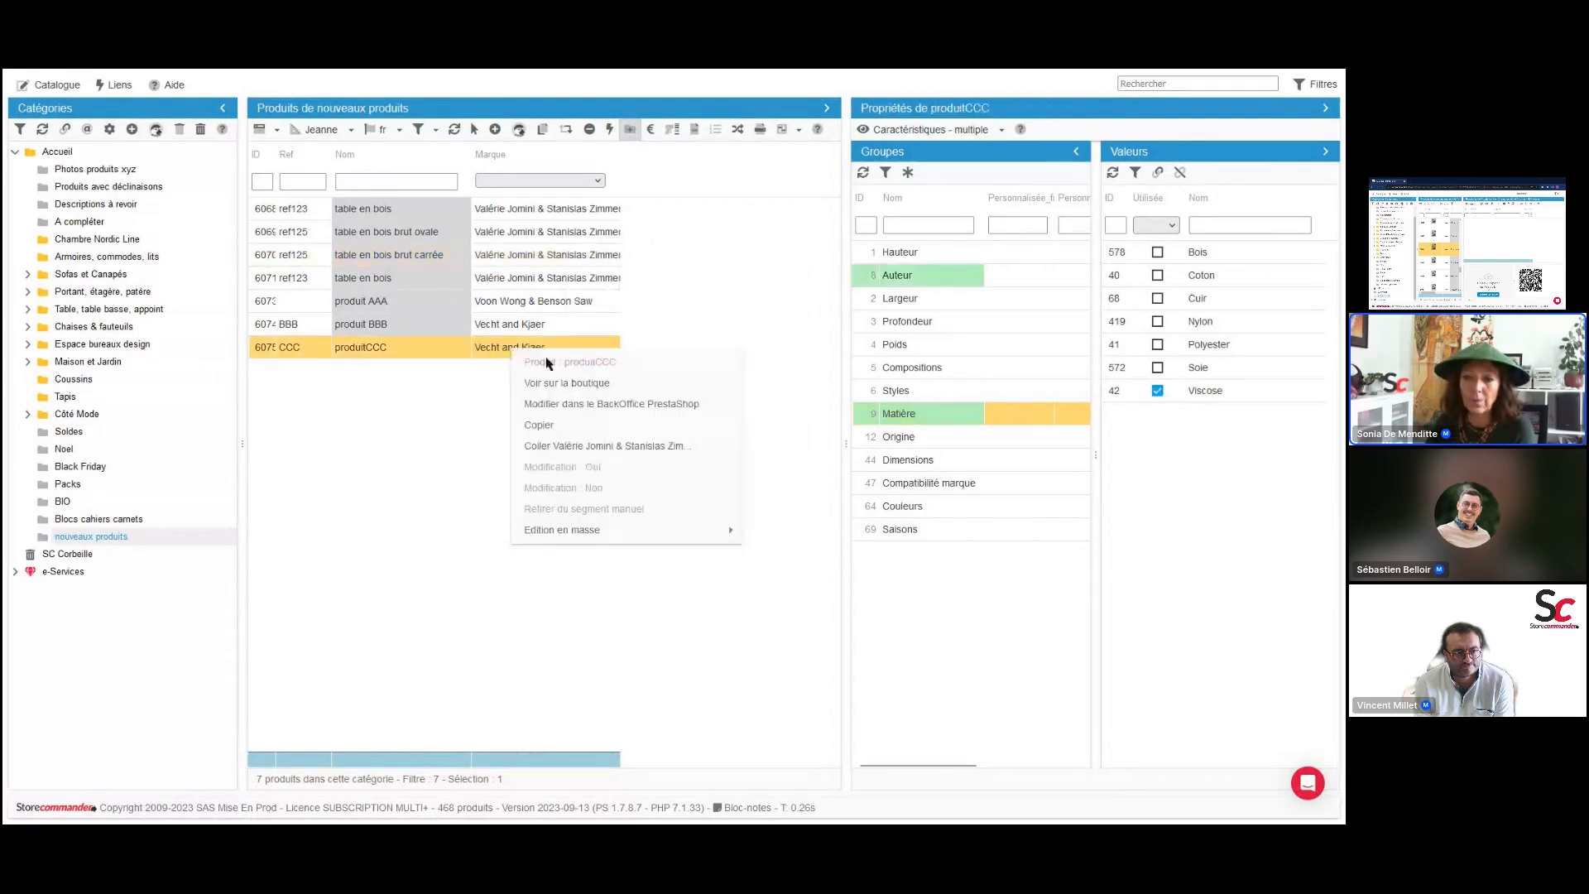
pyautogui.click(575, 446)
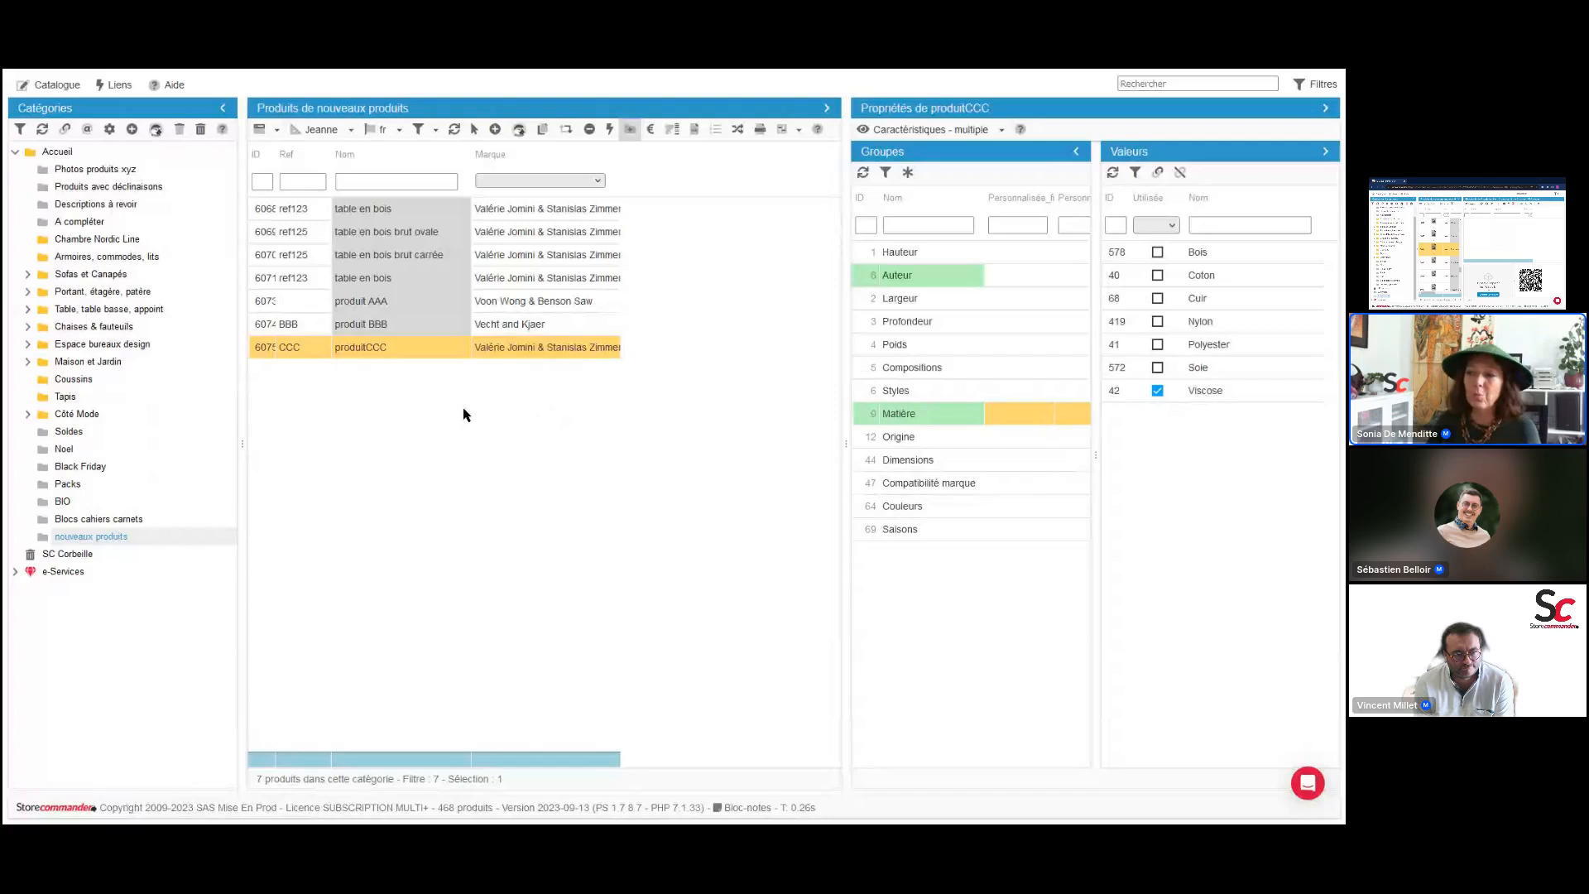
# Set the brand of the first table en bois product to Thierry Vidé
pyautogui.click(545, 326)
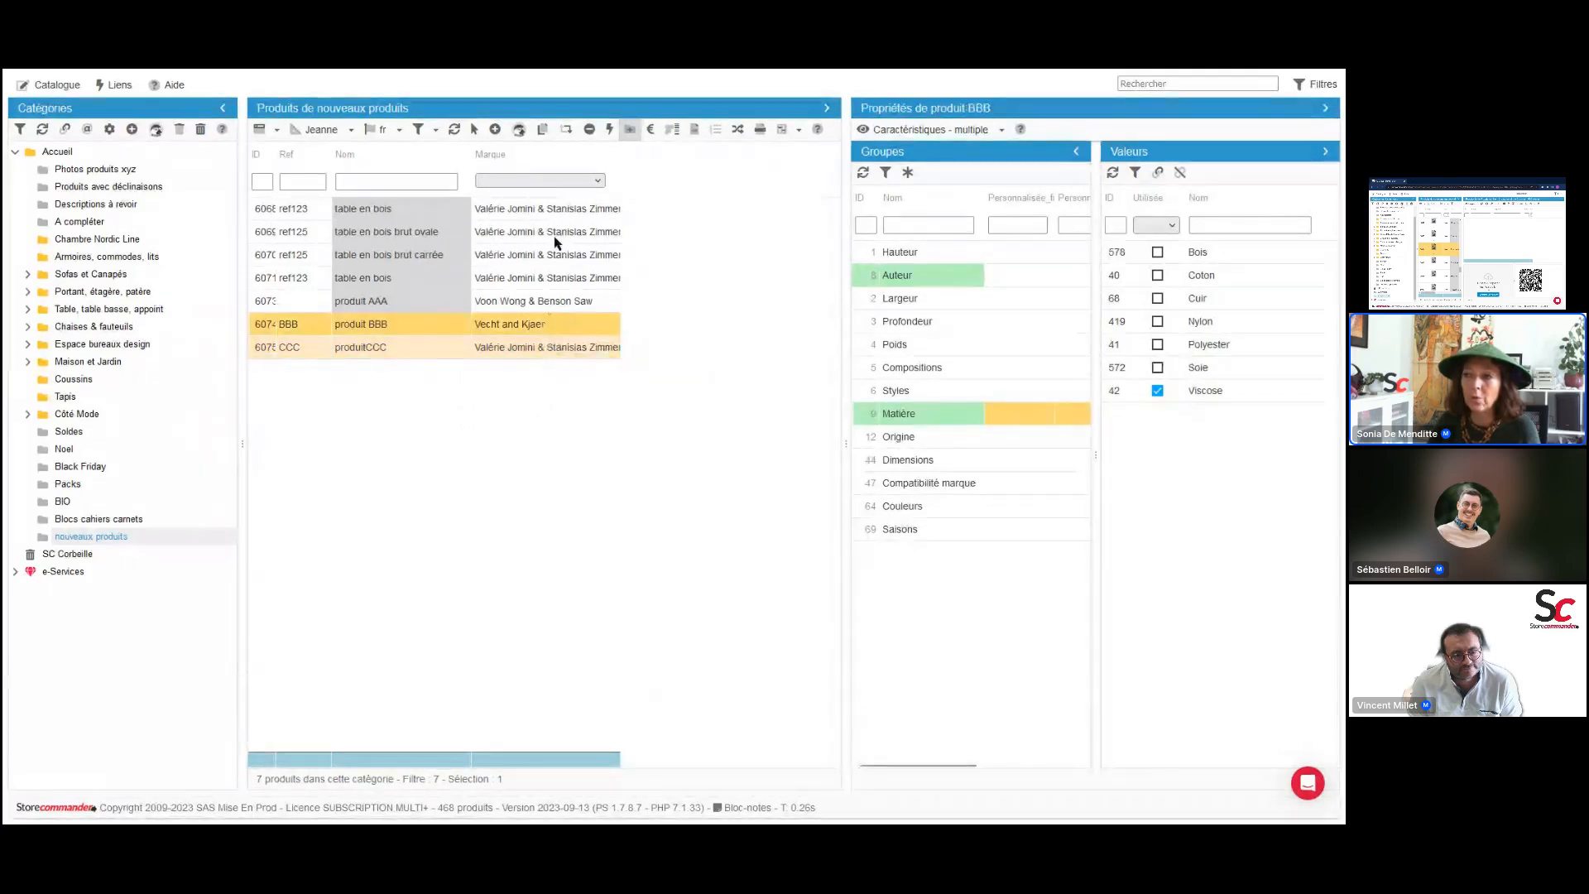
pyautogui.click(557, 214)
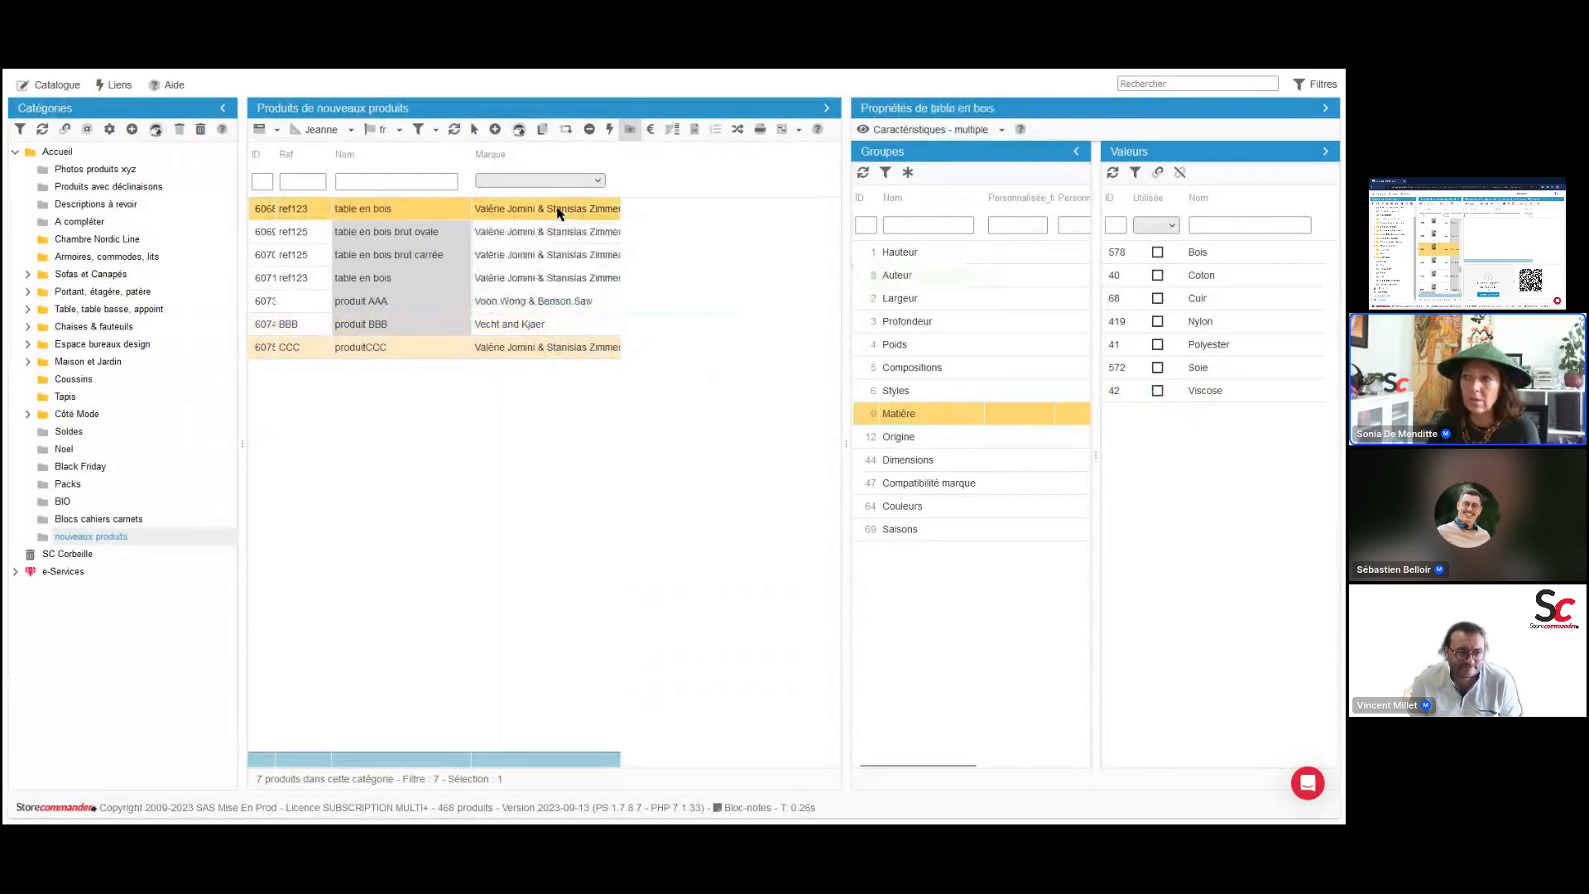
pyautogui.click(556, 214)
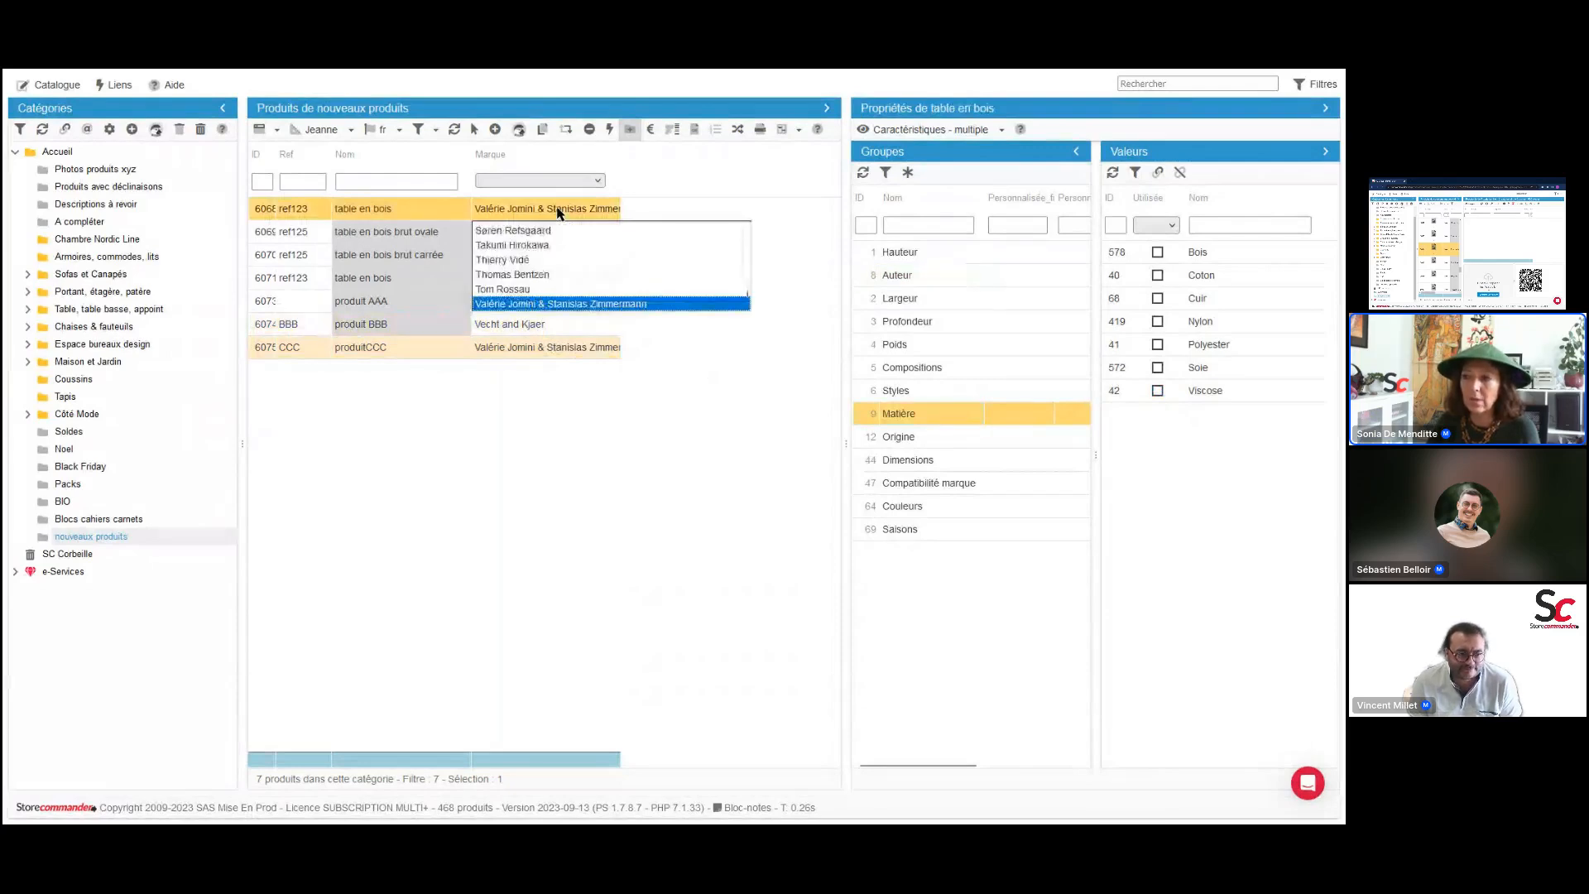
pyautogui.click(556, 259)
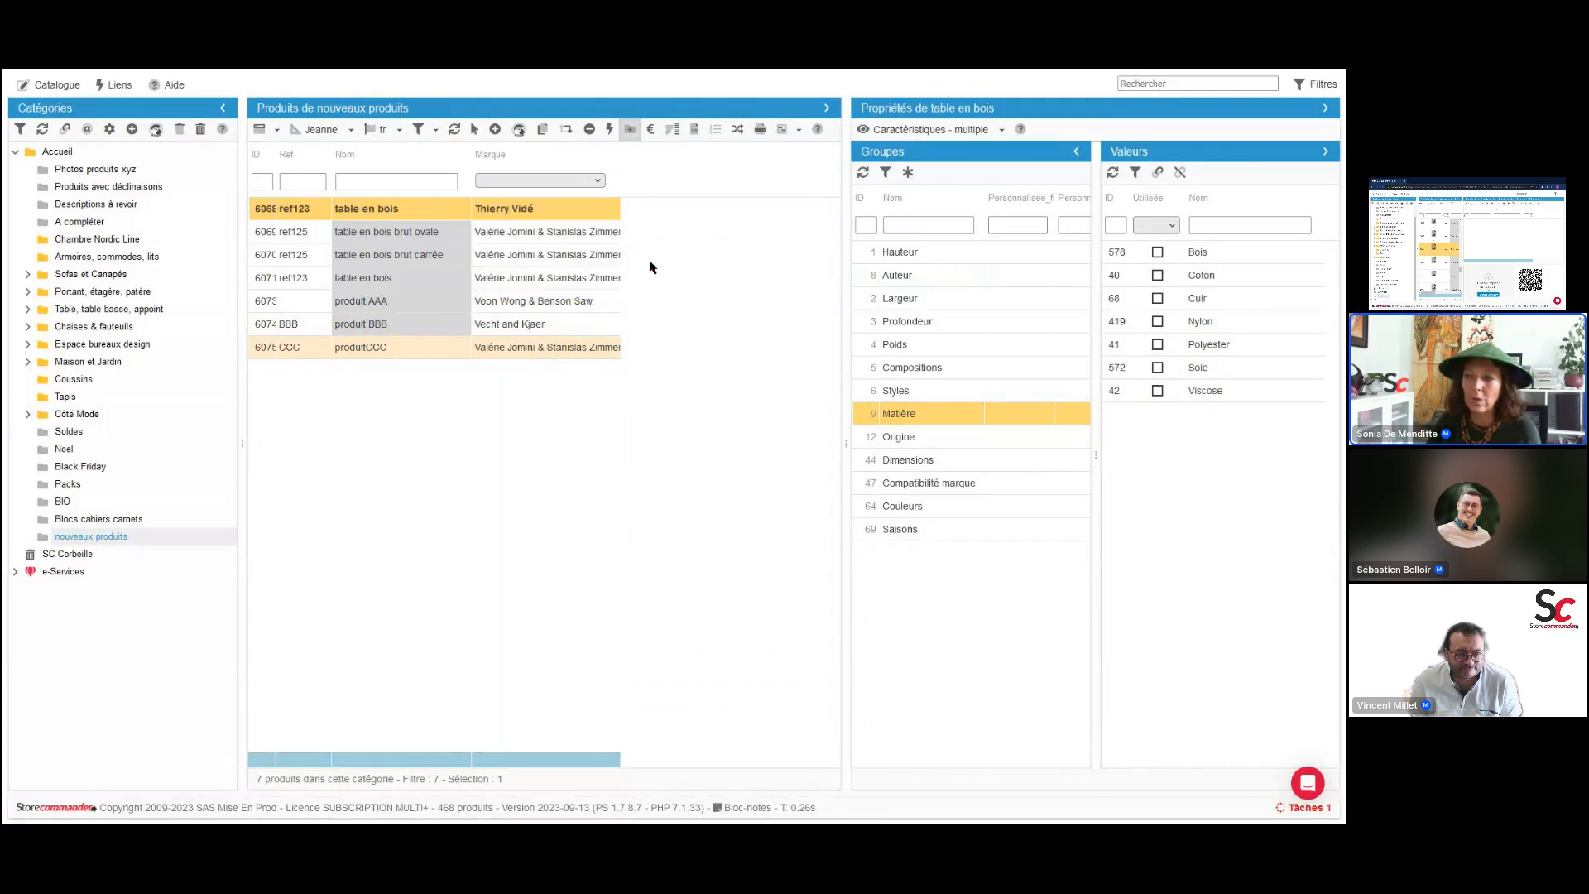
# Copy the brand of the first table en bois product and paste it onto all the products in the grid
pyautogui.rightClick(551, 212)
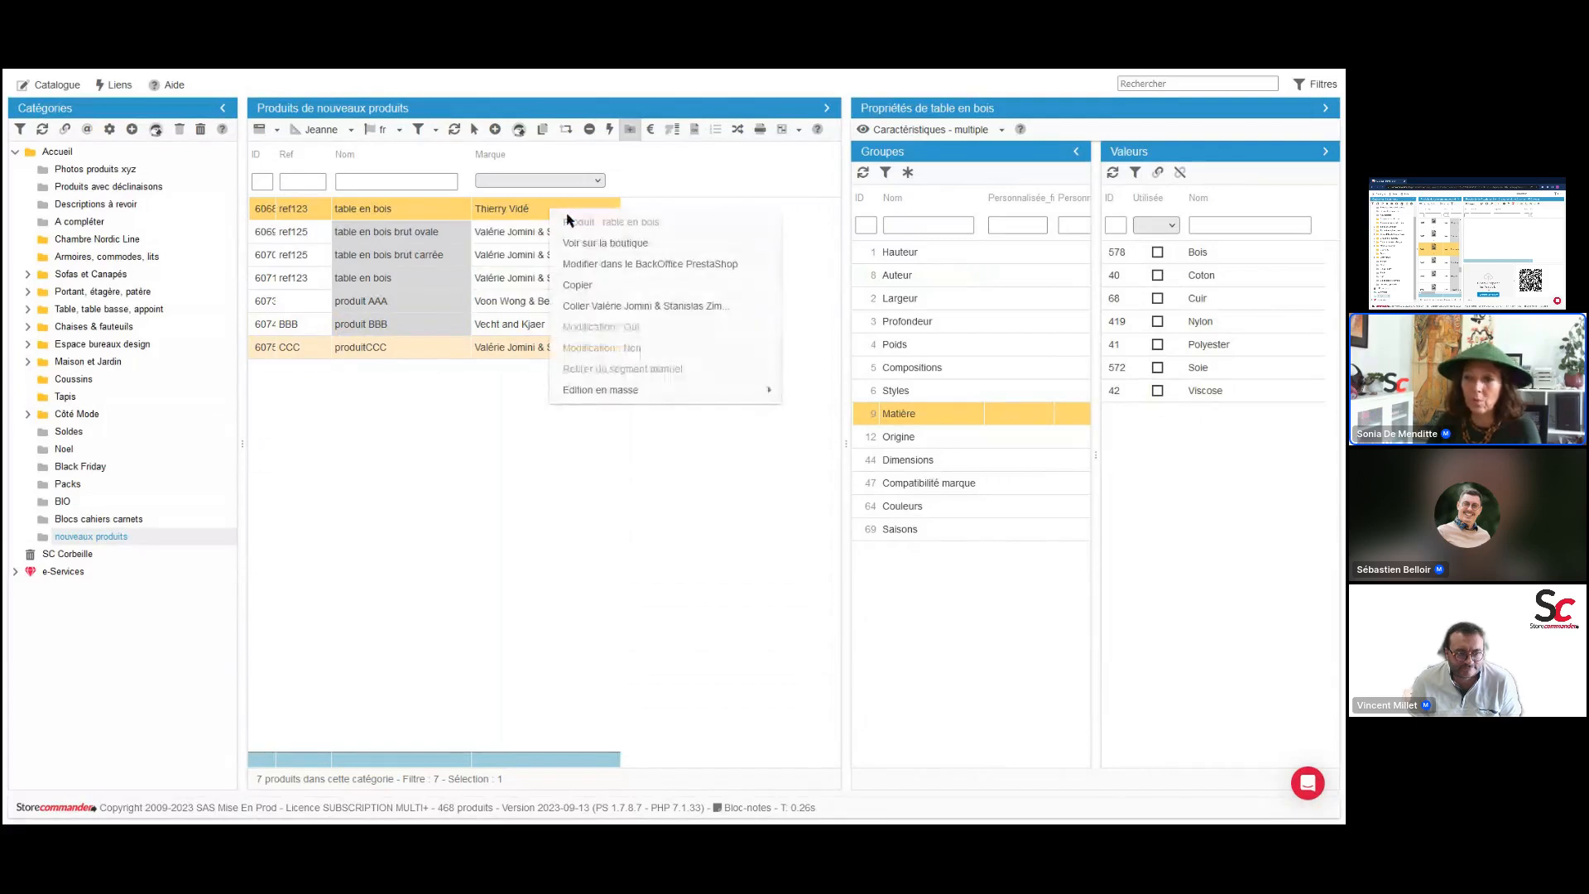
pyautogui.click(598, 285)
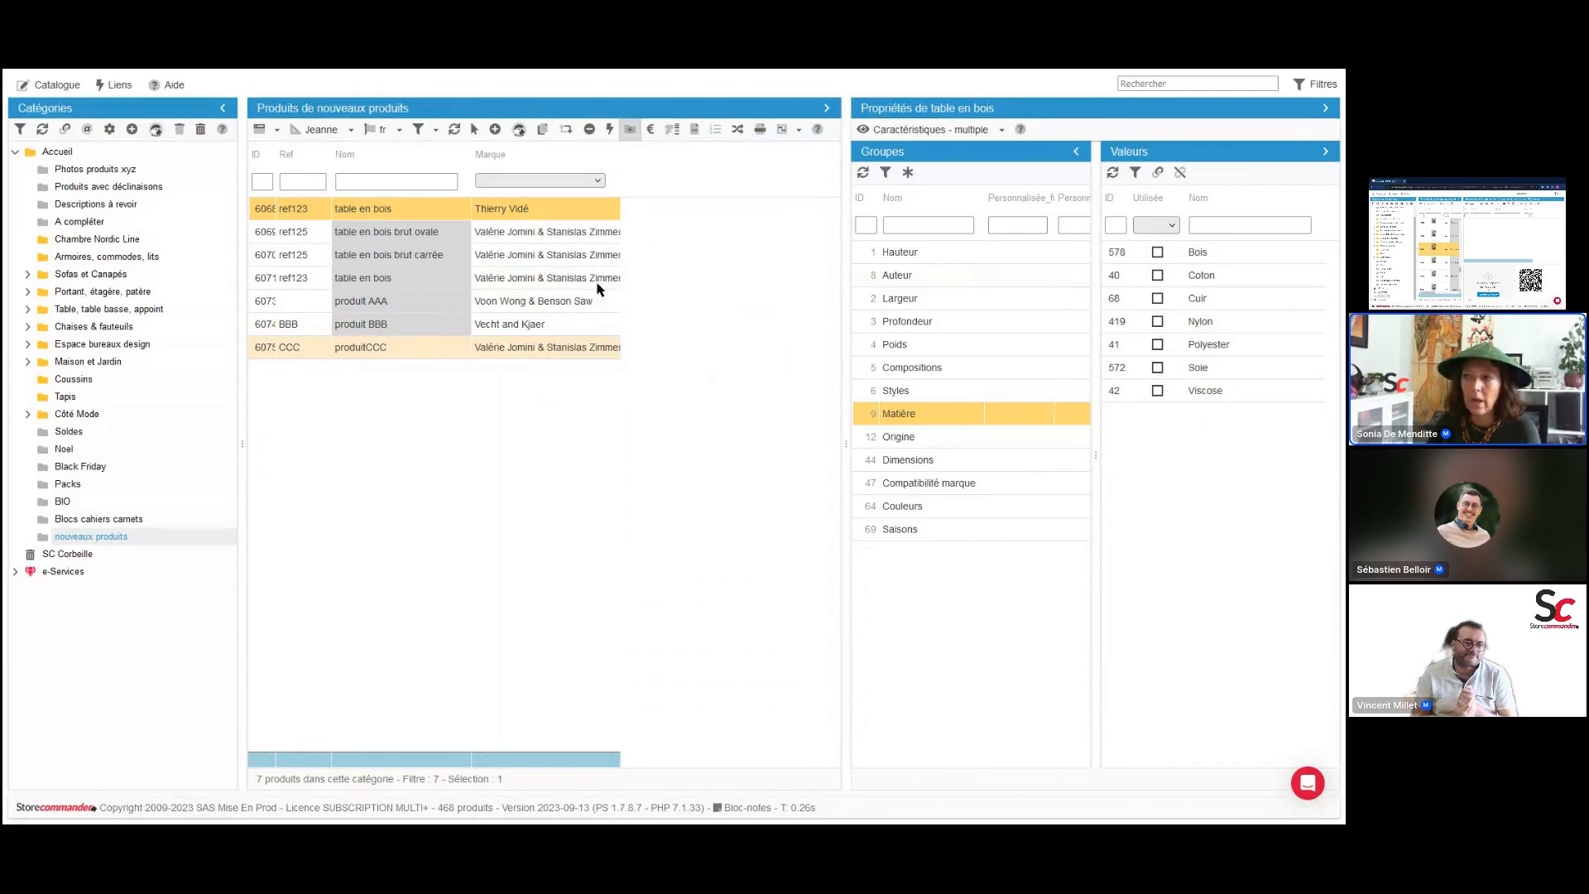
pyautogui.click(609, 131)
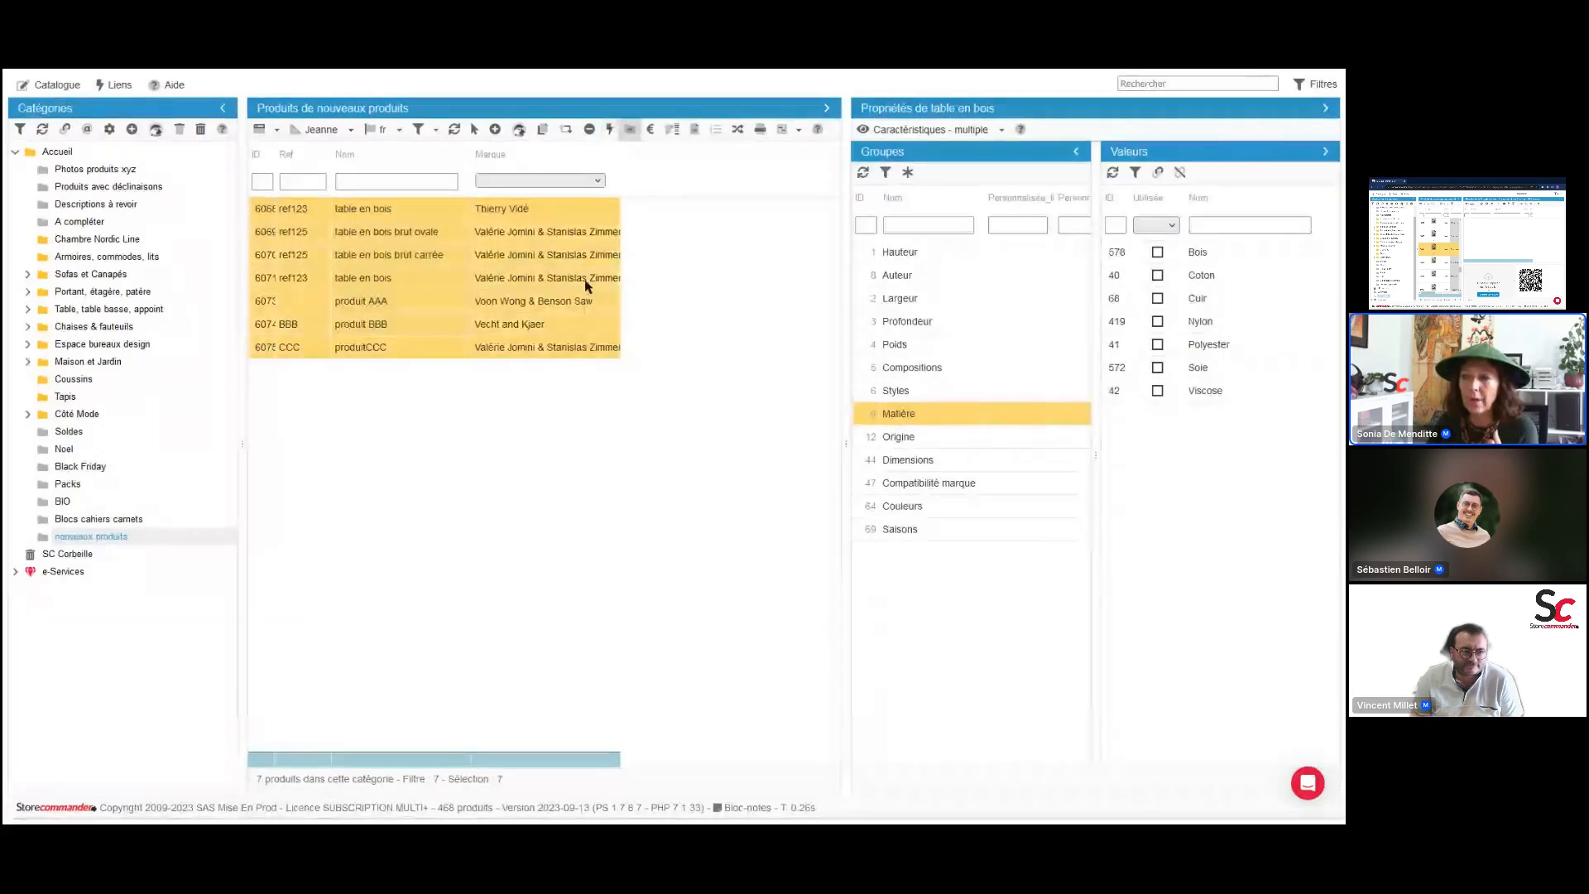
pyautogui.rightClick(594, 372)
pyautogui.click(649, 365)
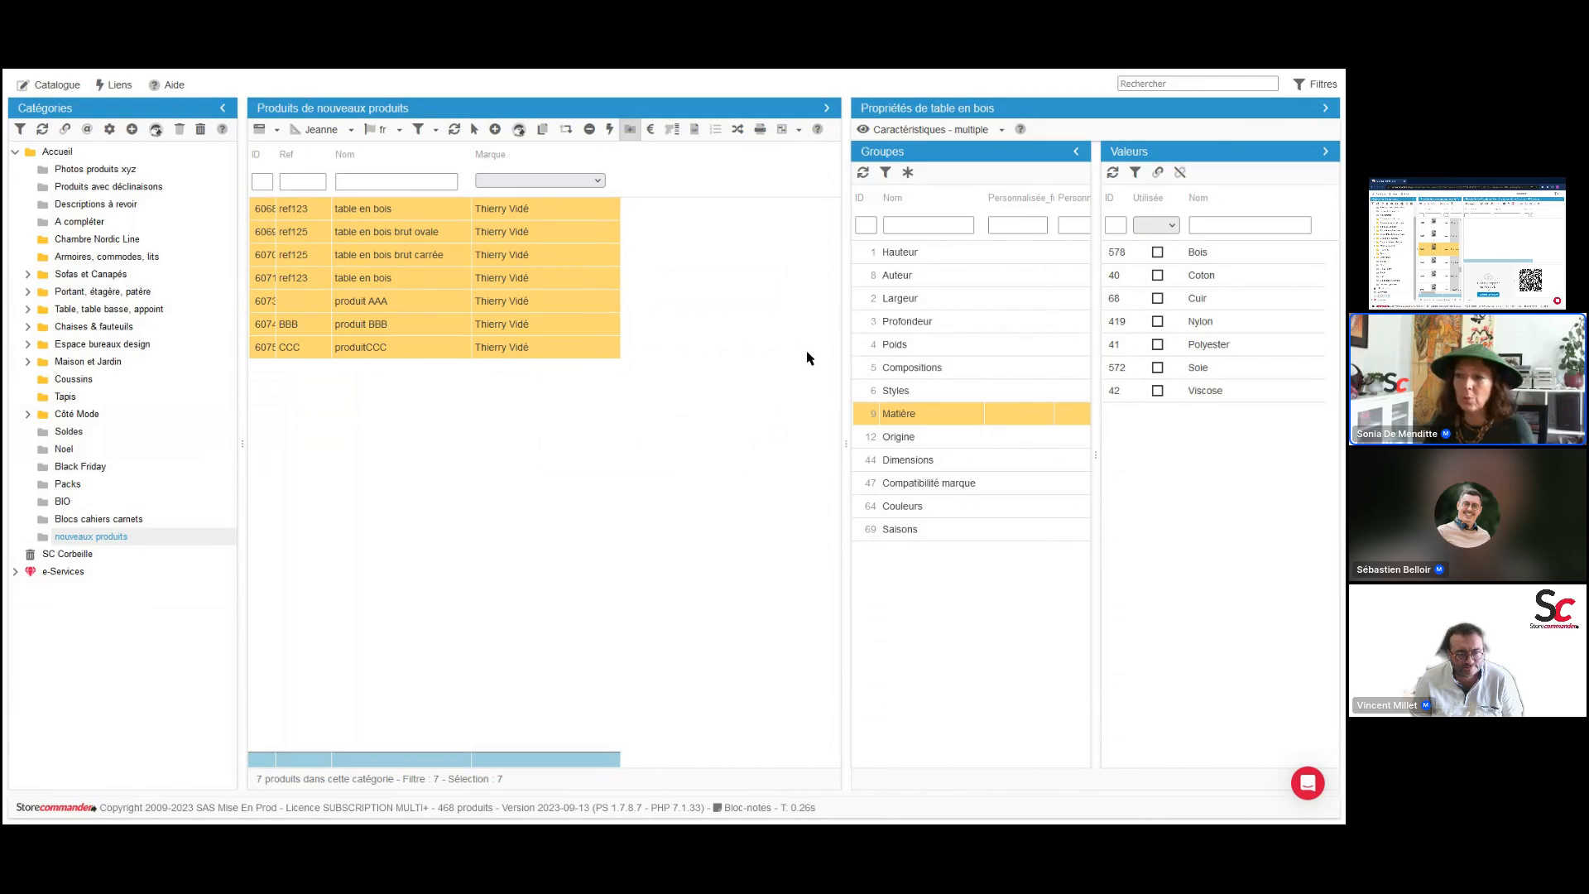
# Assign the Matière value Bois and the Origine value Espagne to the four table en bois products together
pyautogui.click(398, 281)
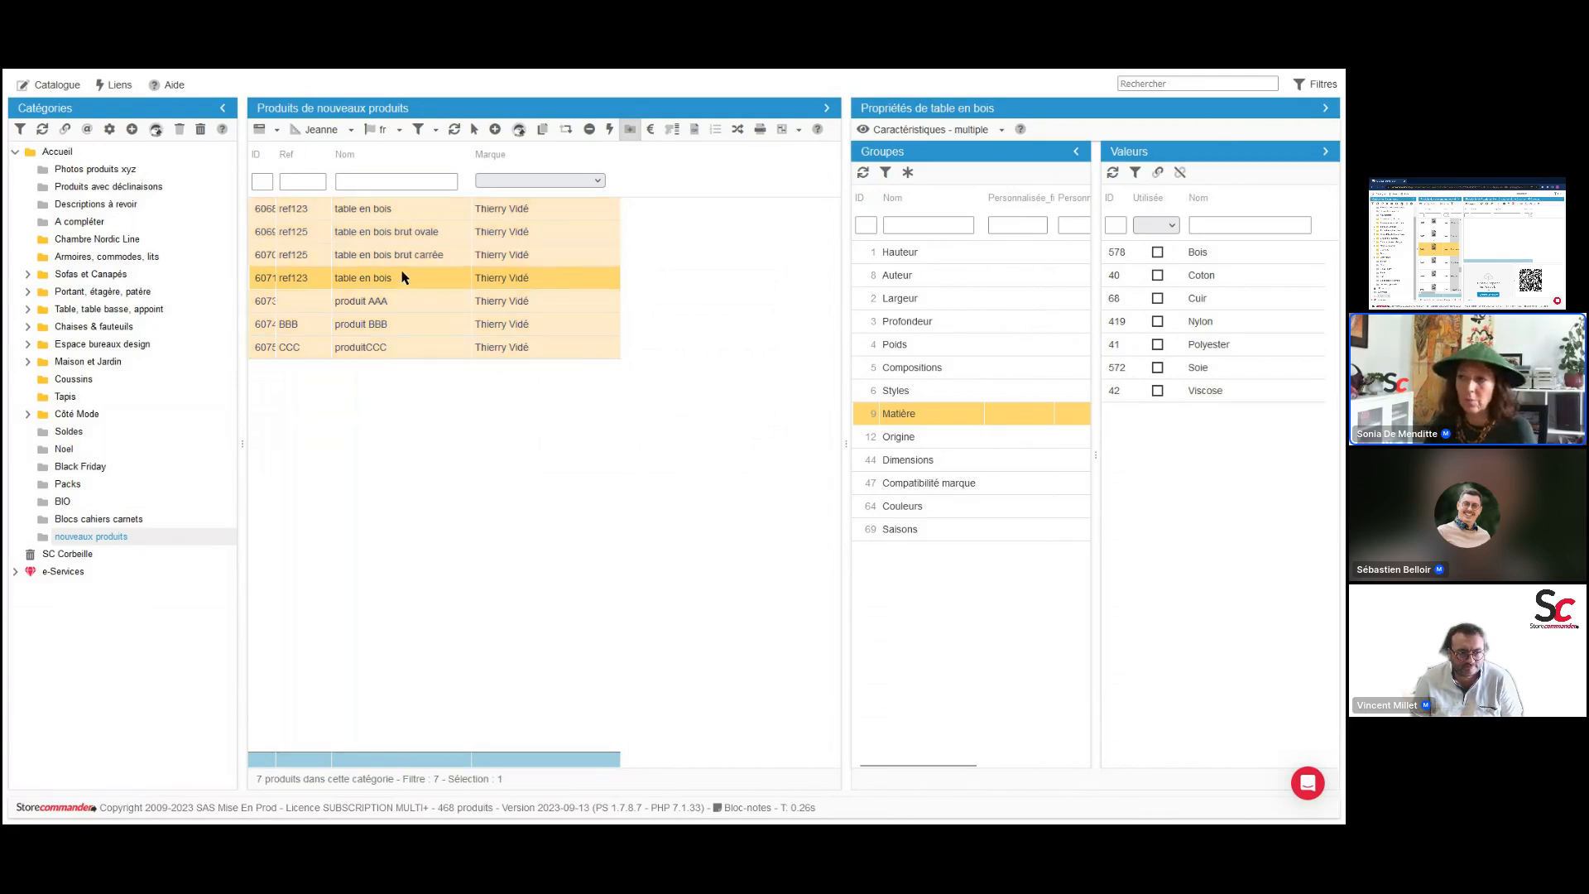
pyautogui.keyDown('ctrl'); pyautogui.click(411, 256); pyautogui.keyUp('ctrl')
pyautogui.keyDown('ctrl'); pyautogui.click(424, 230); pyautogui.keyUp('ctrl')
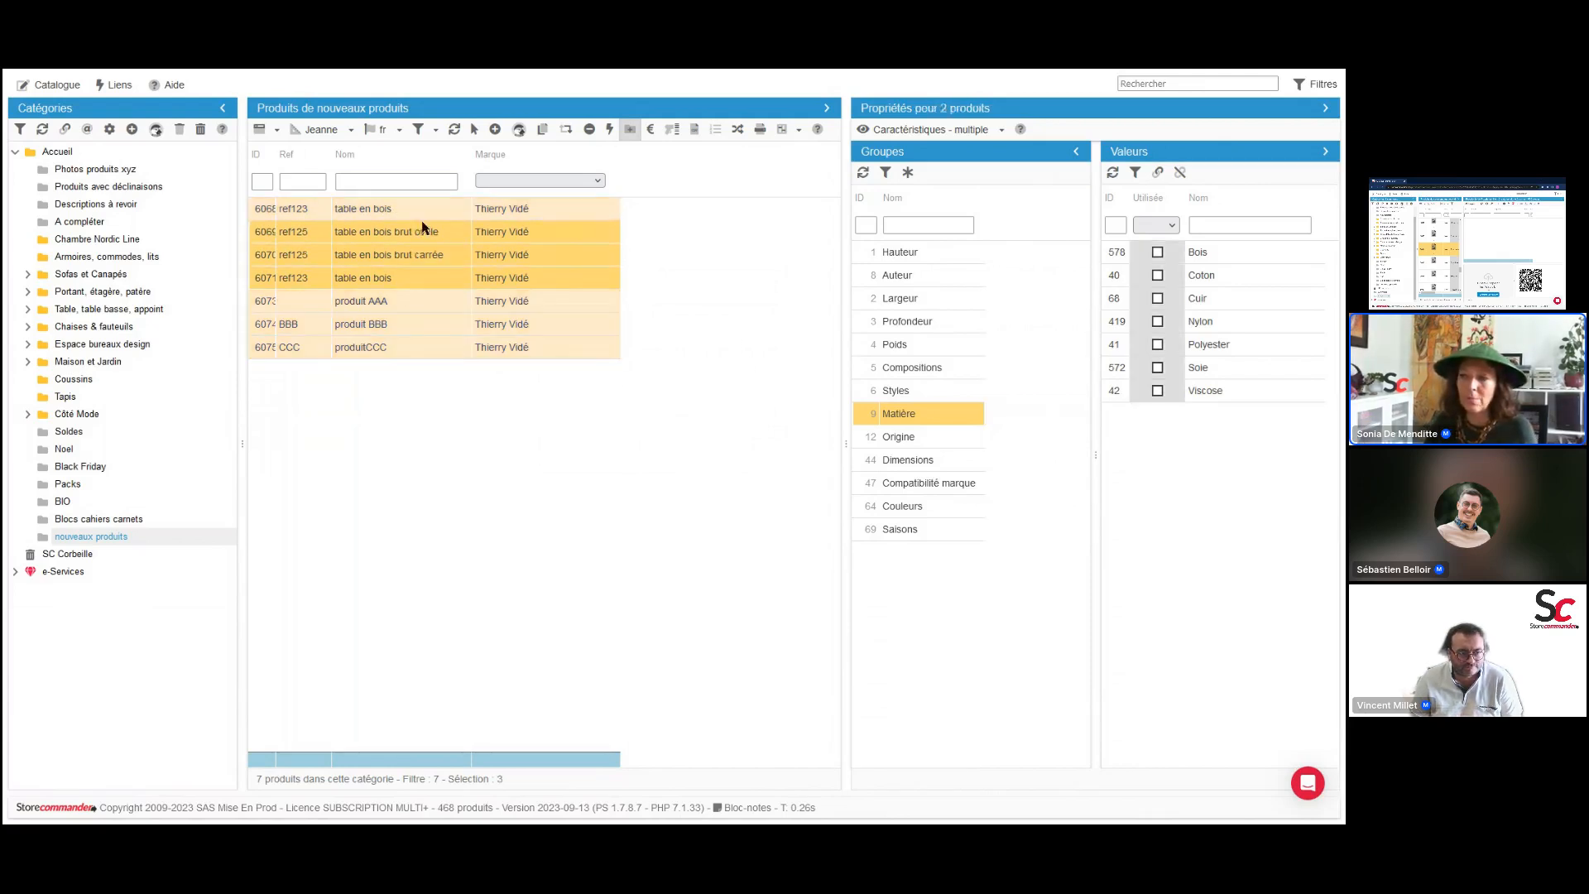
pyautogui.keyDown('ctrl'); pyautogui.click(425, 209); pyautogui.keyUp('ctrl')
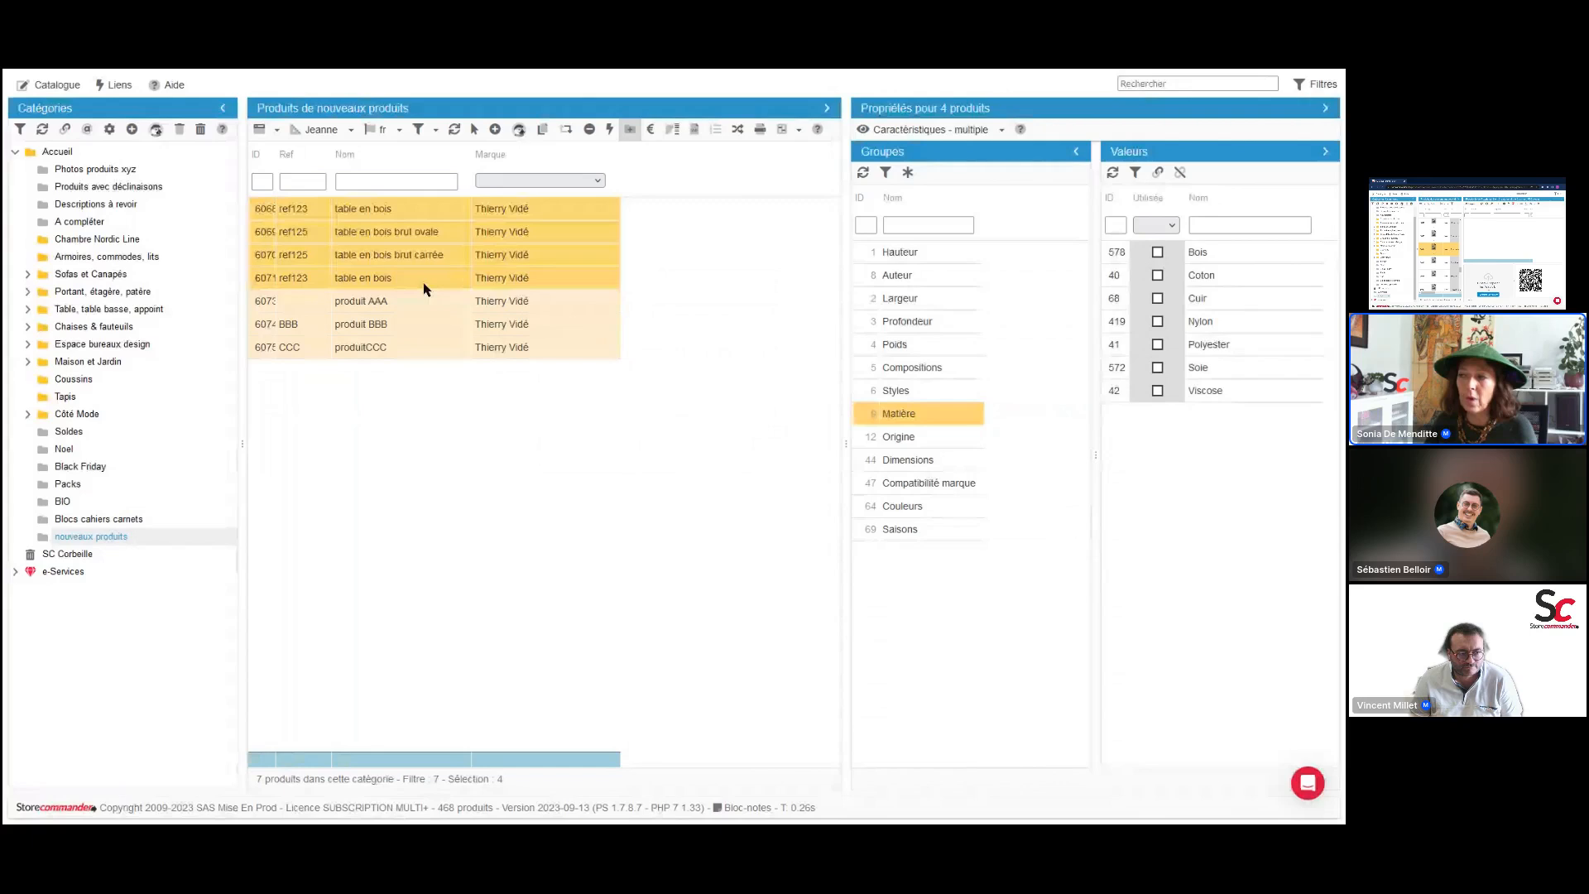
pyautogui.click(910, 391)
pyautogui.click(919, 414)
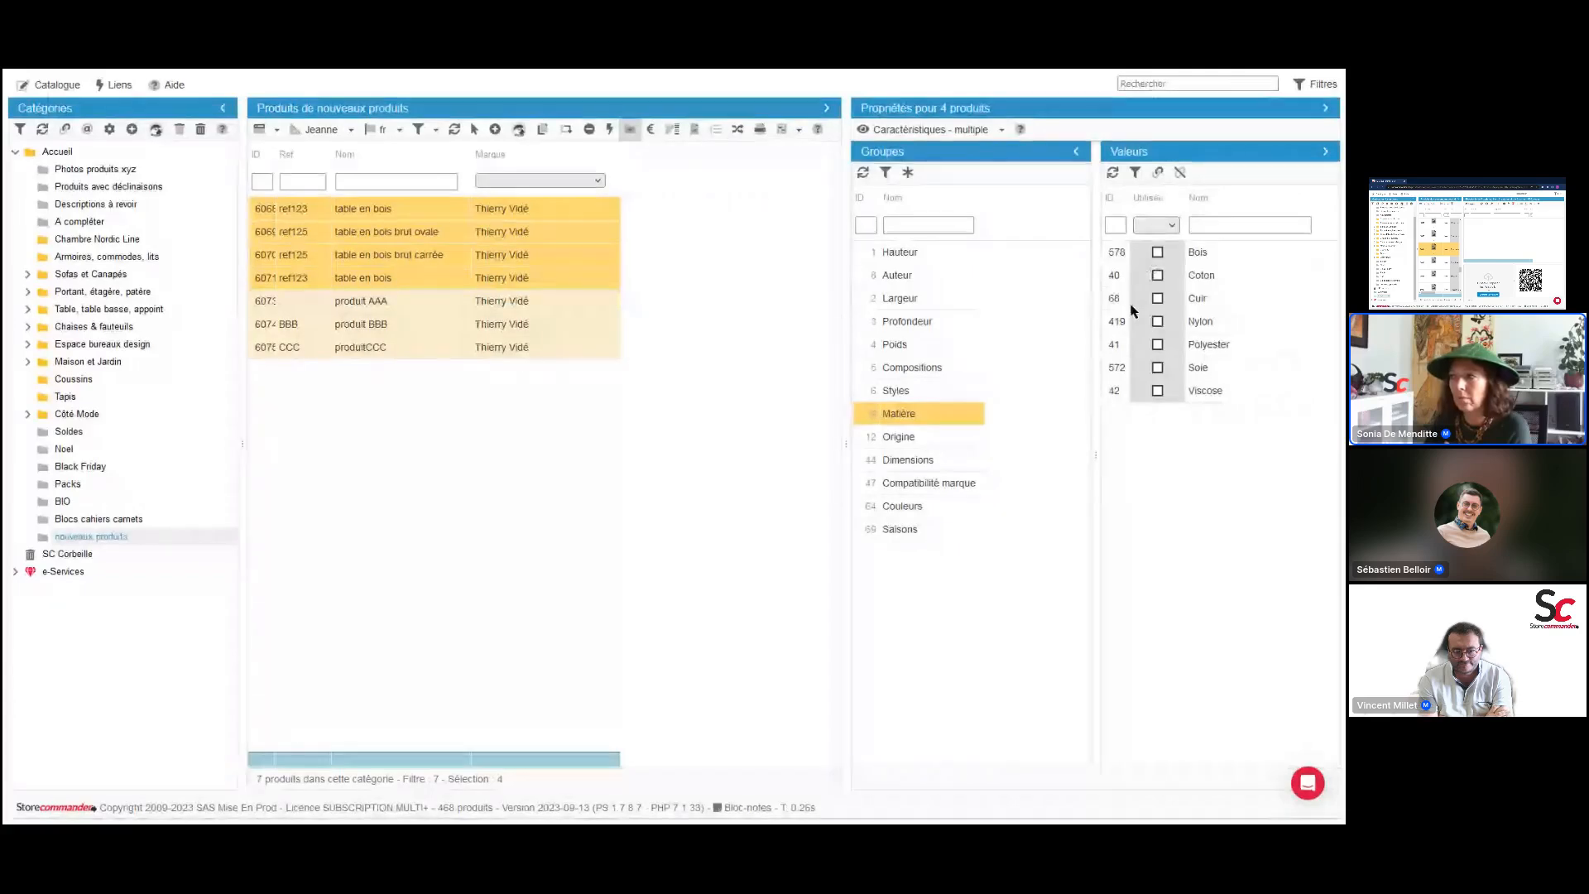
pyautogui.click(1157, 251)
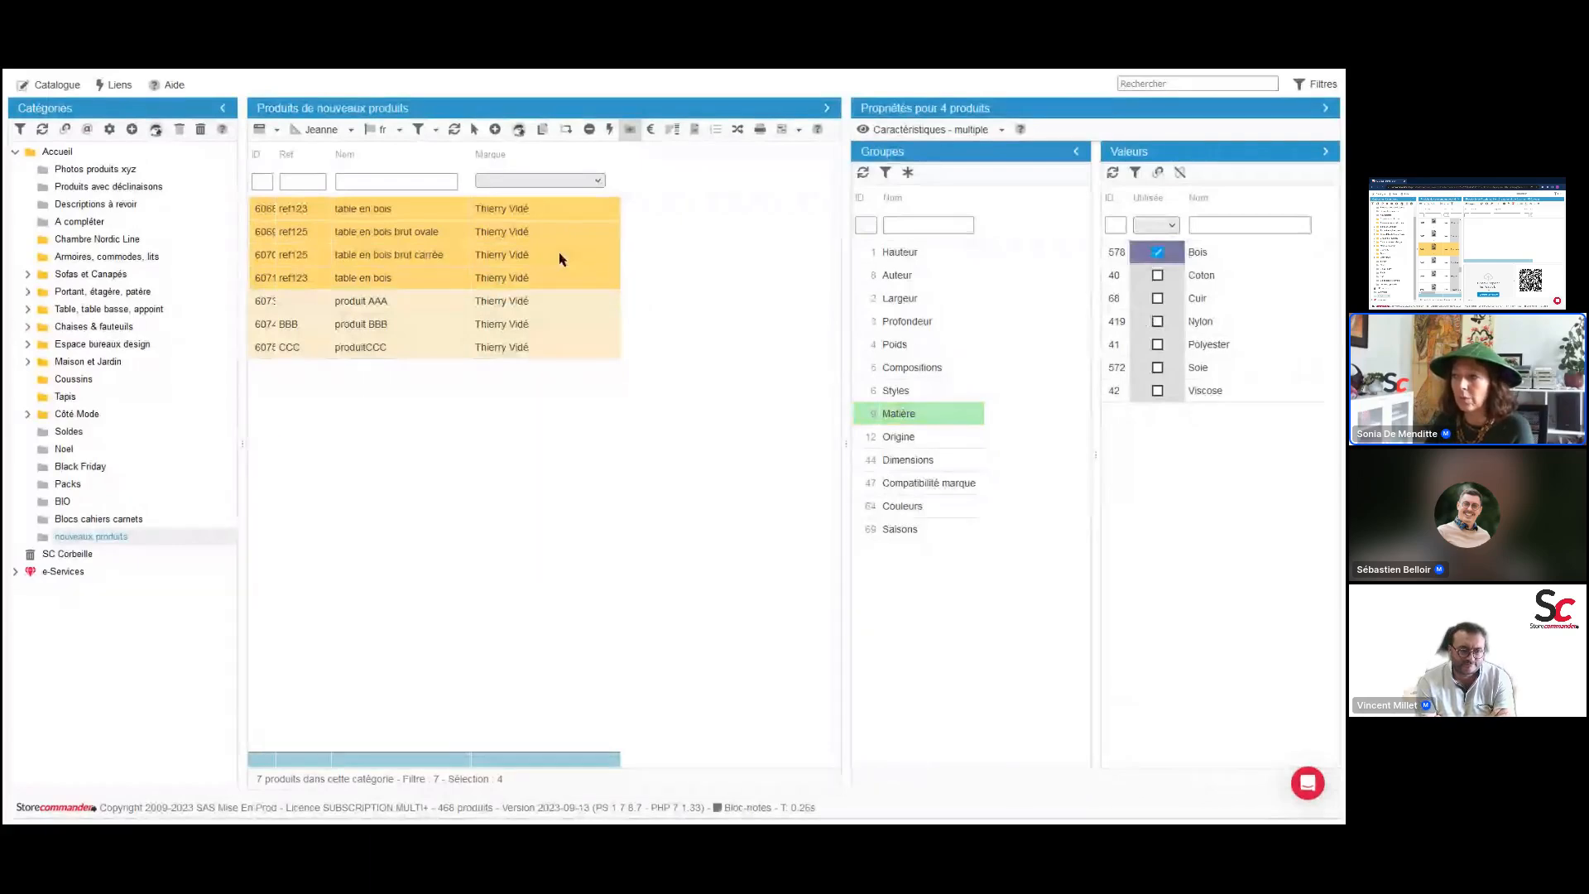
pyautogui.click(977, 436)
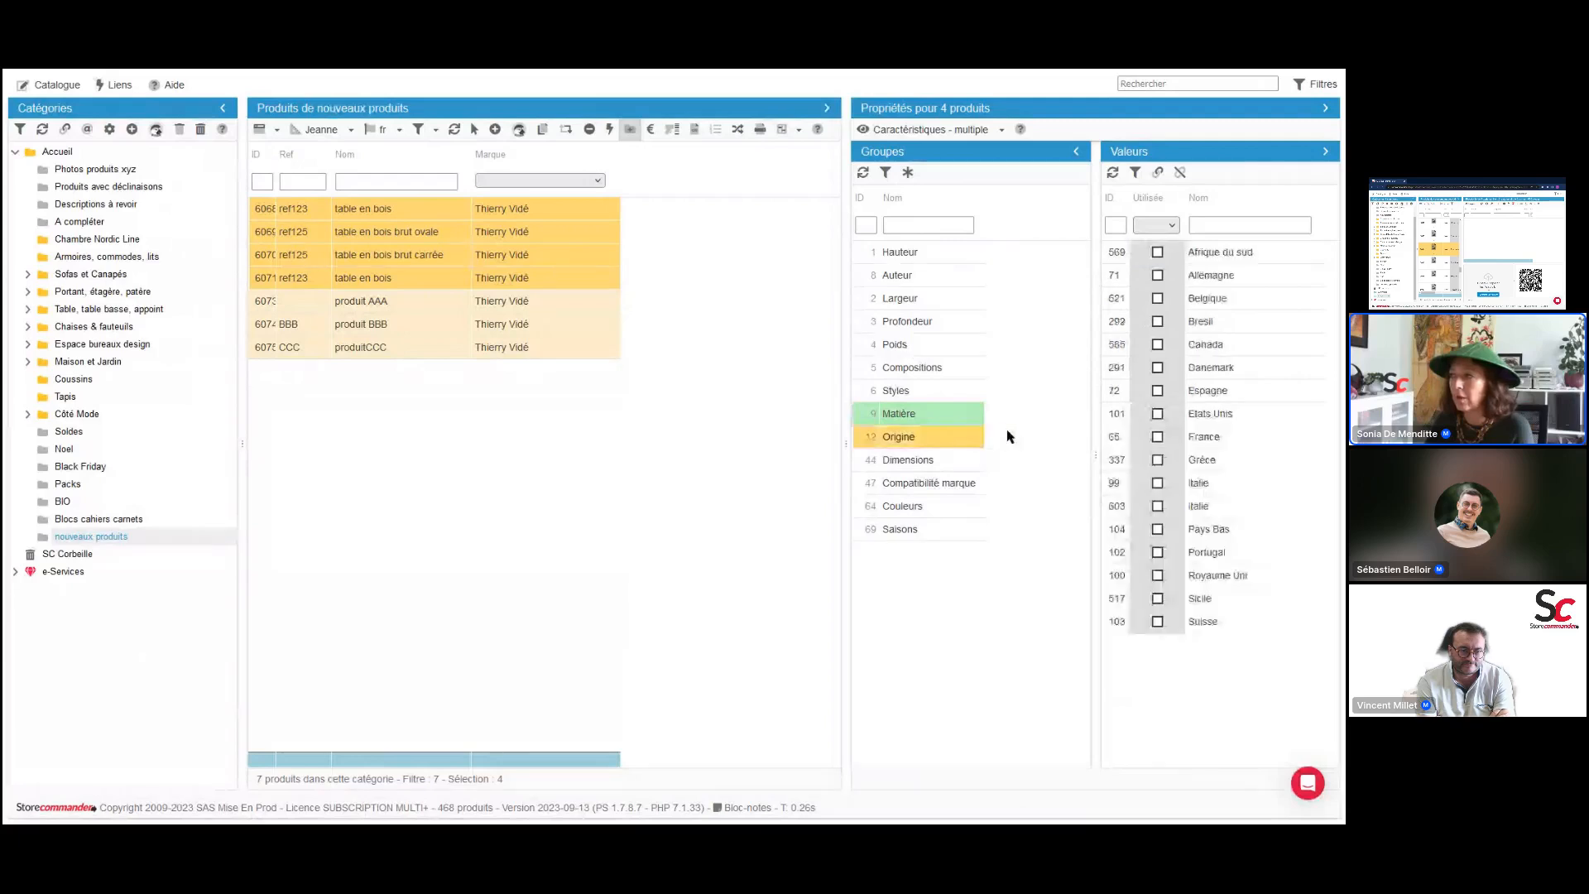
pyautogui.click(1158, 391)
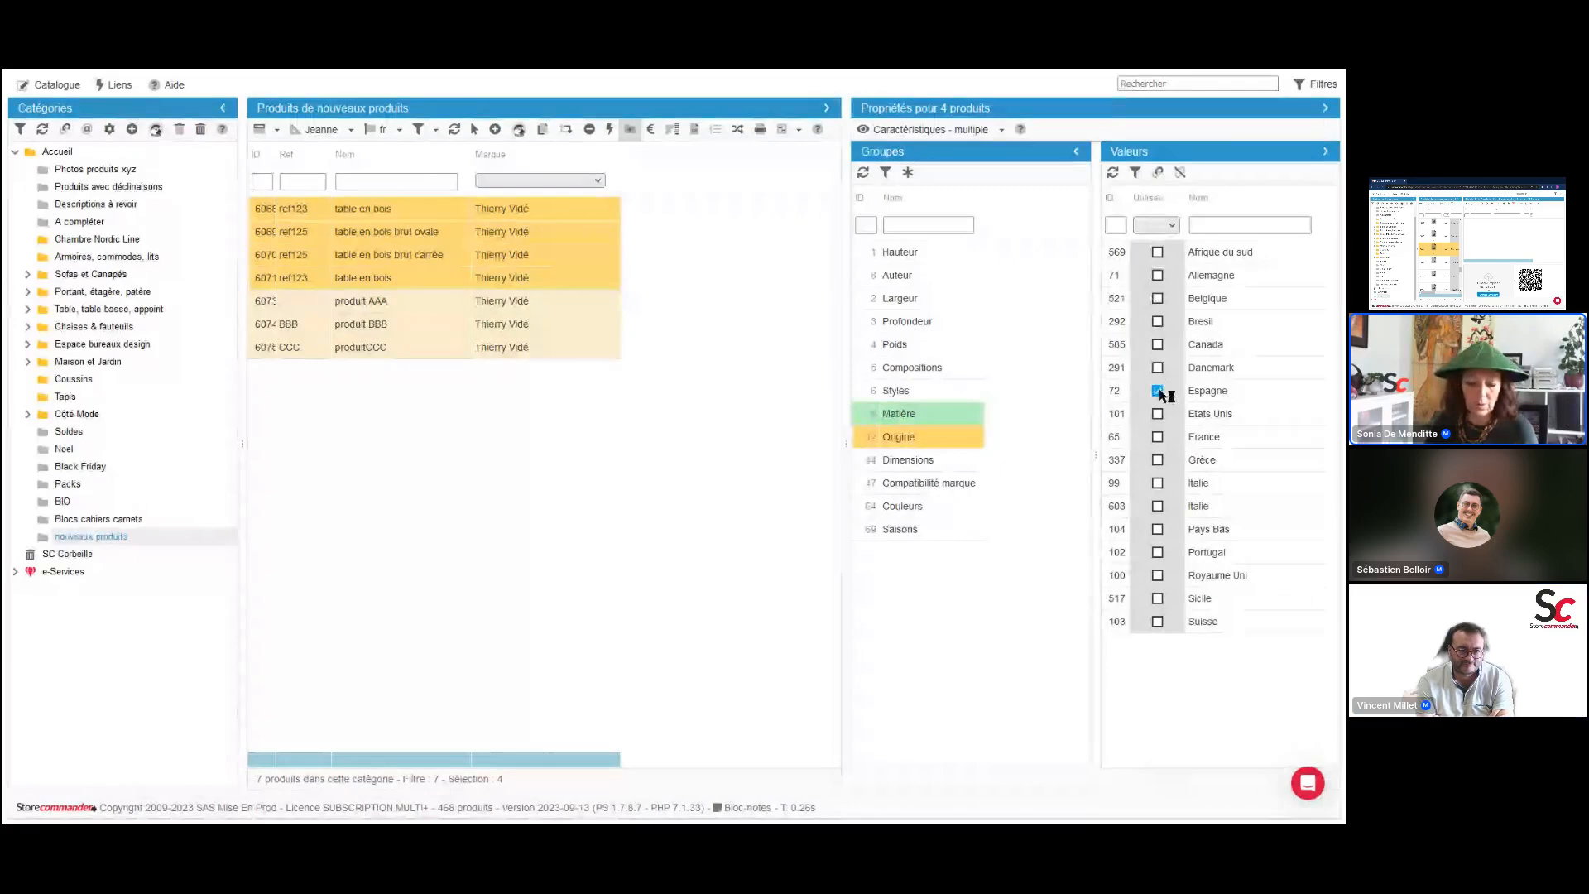
# Assign the Compositions value 10% Cuir and the Poids value 6 kg to produit AAA, produit BBB and produitCCC together
pyautogui.click(405, 307)
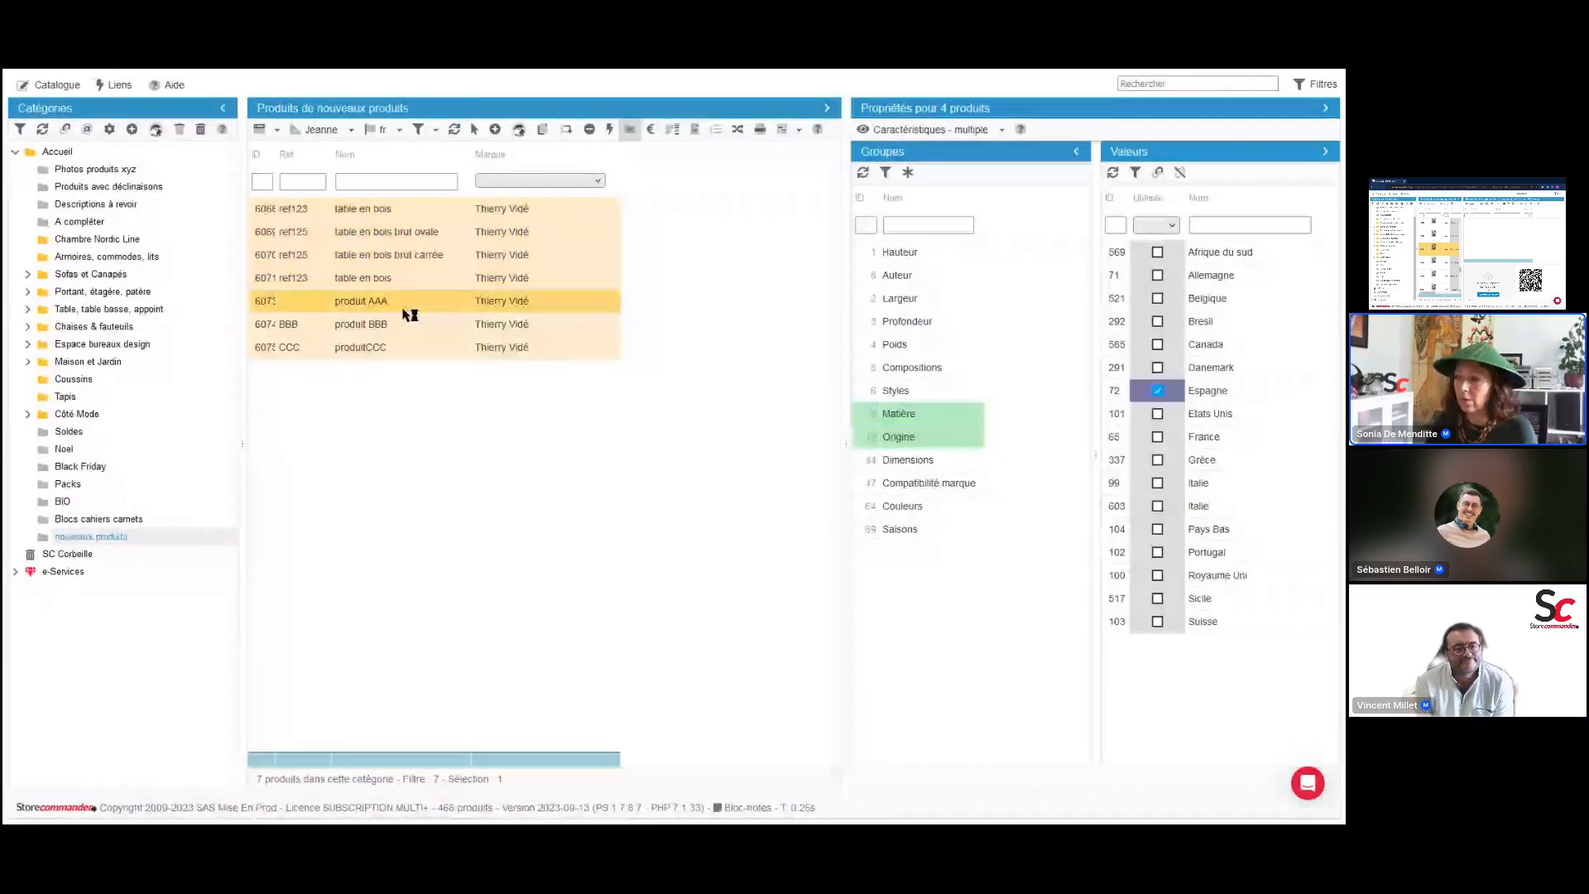
pyautogui.keyDown('shift'); pyautogui.click(404, 348); pyautogui.keyUp('shift')
pyautogui.click(925, 369)
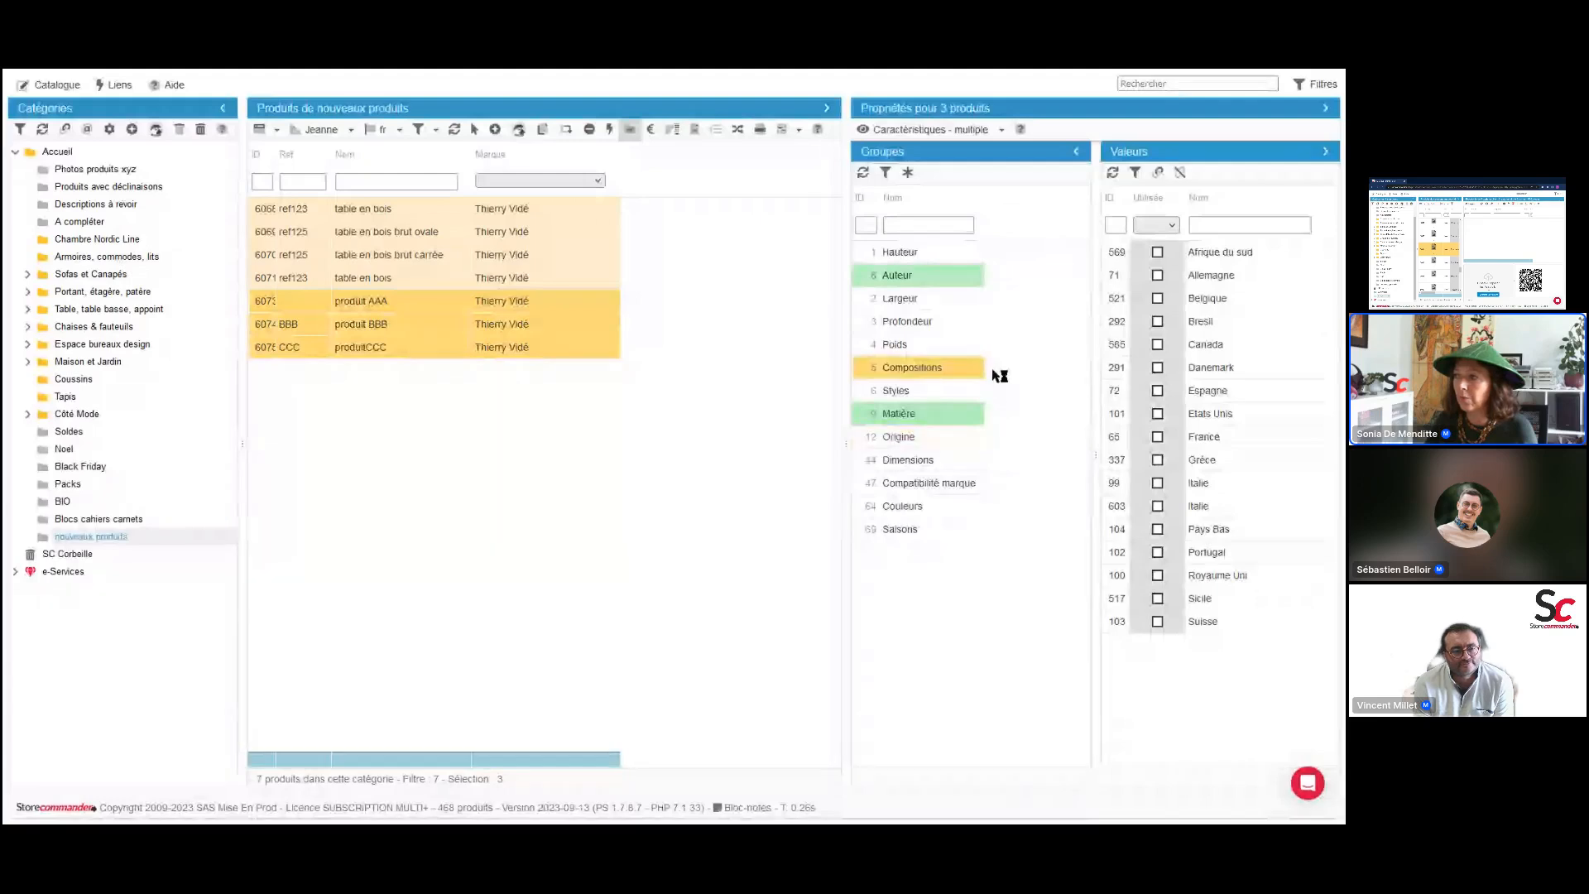
pyautogui.click(1158, 253)
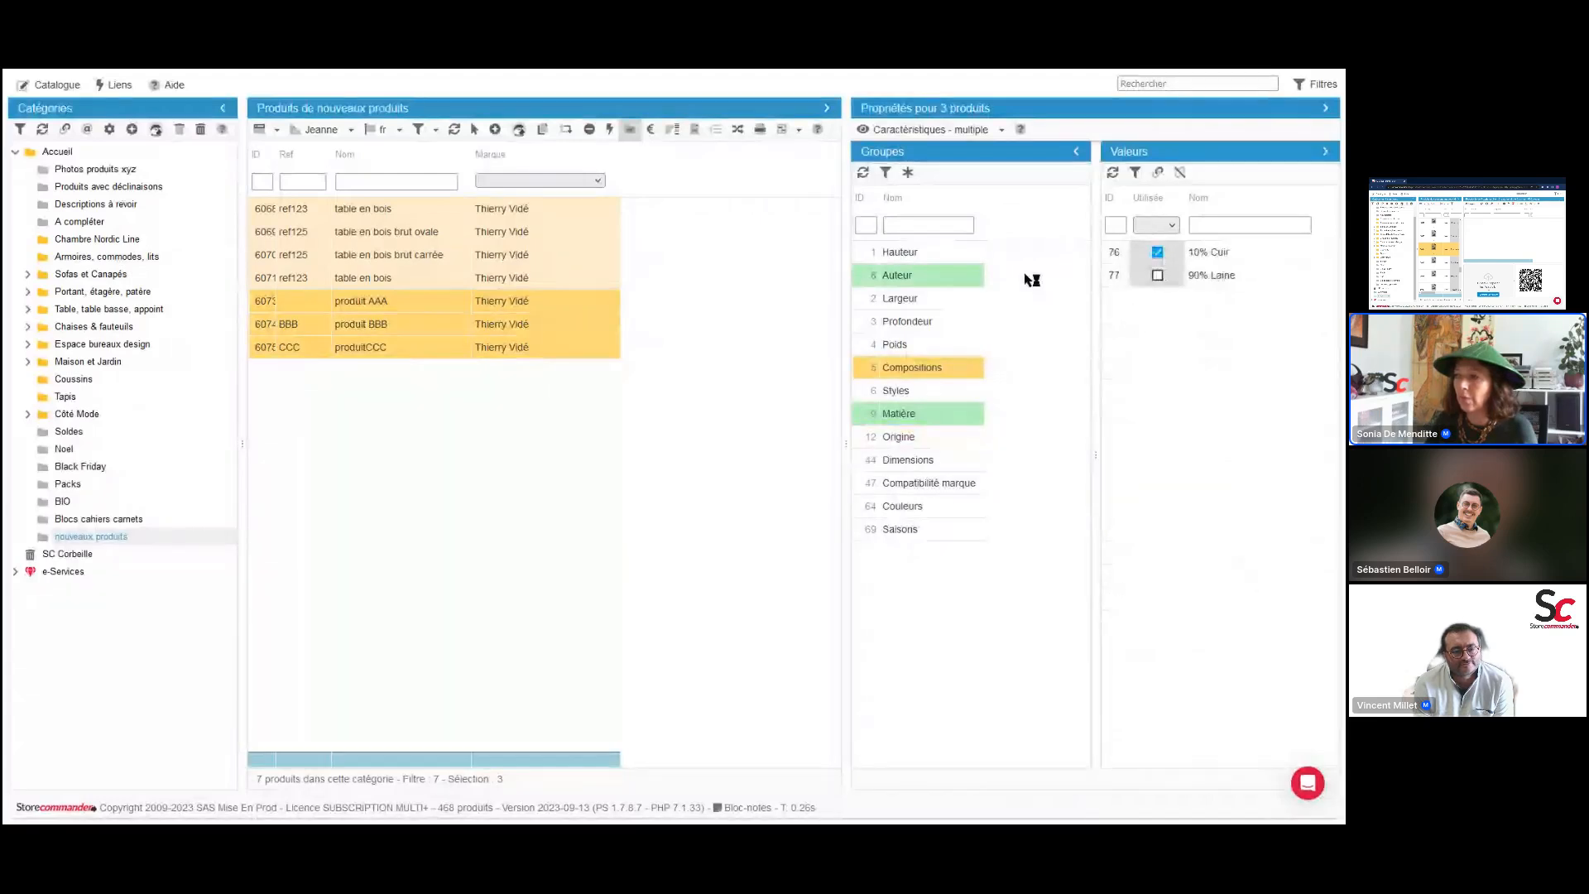
pyautogui.click(910, 345)
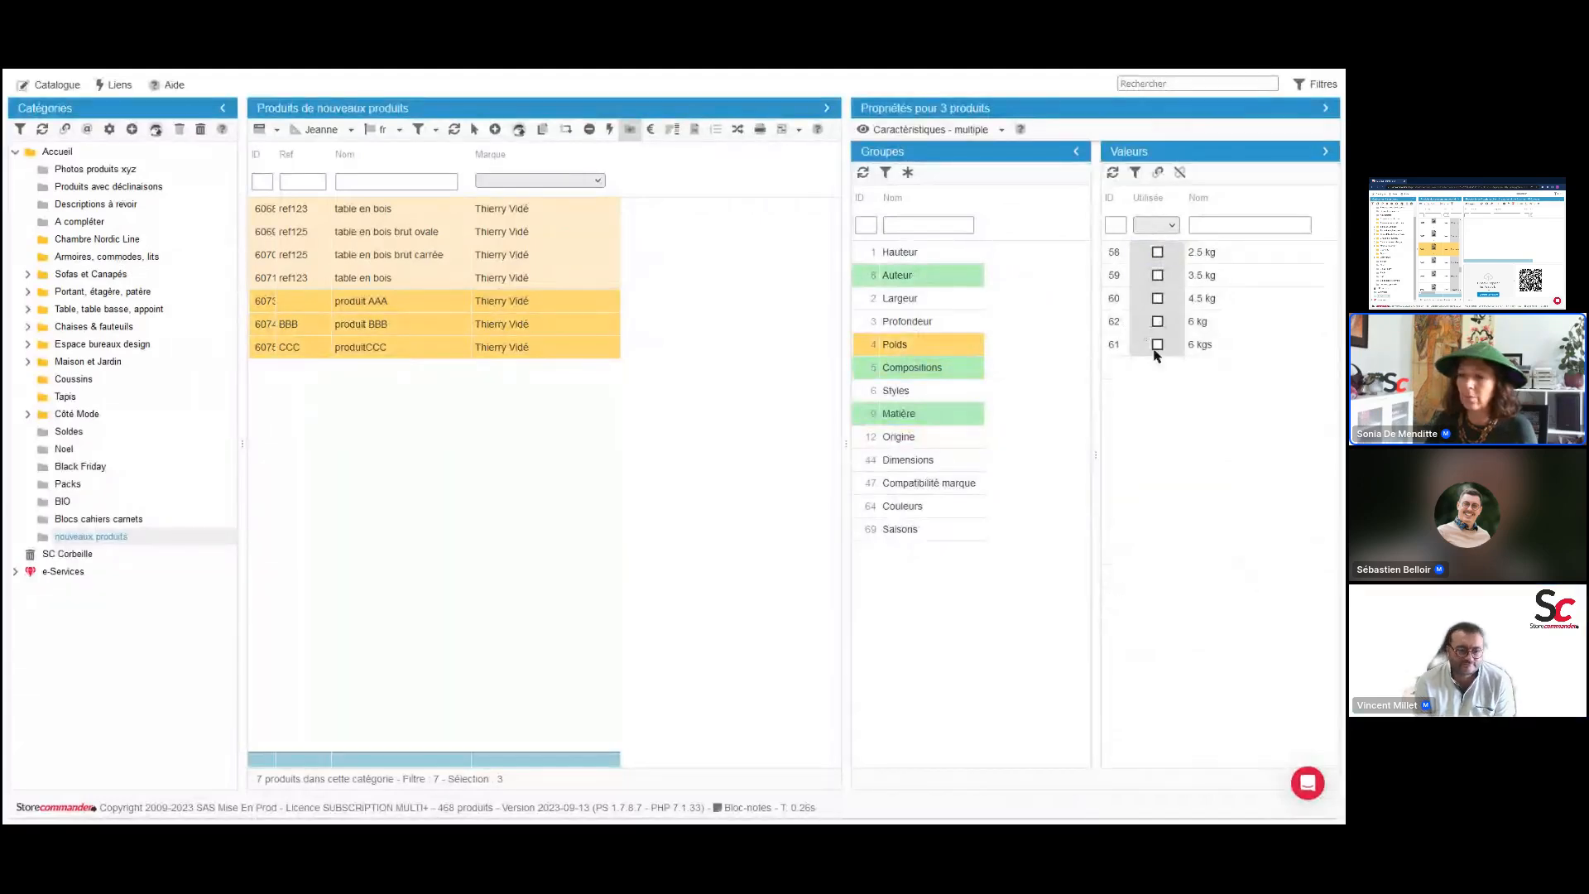
pyautogui.click(1157, 321)
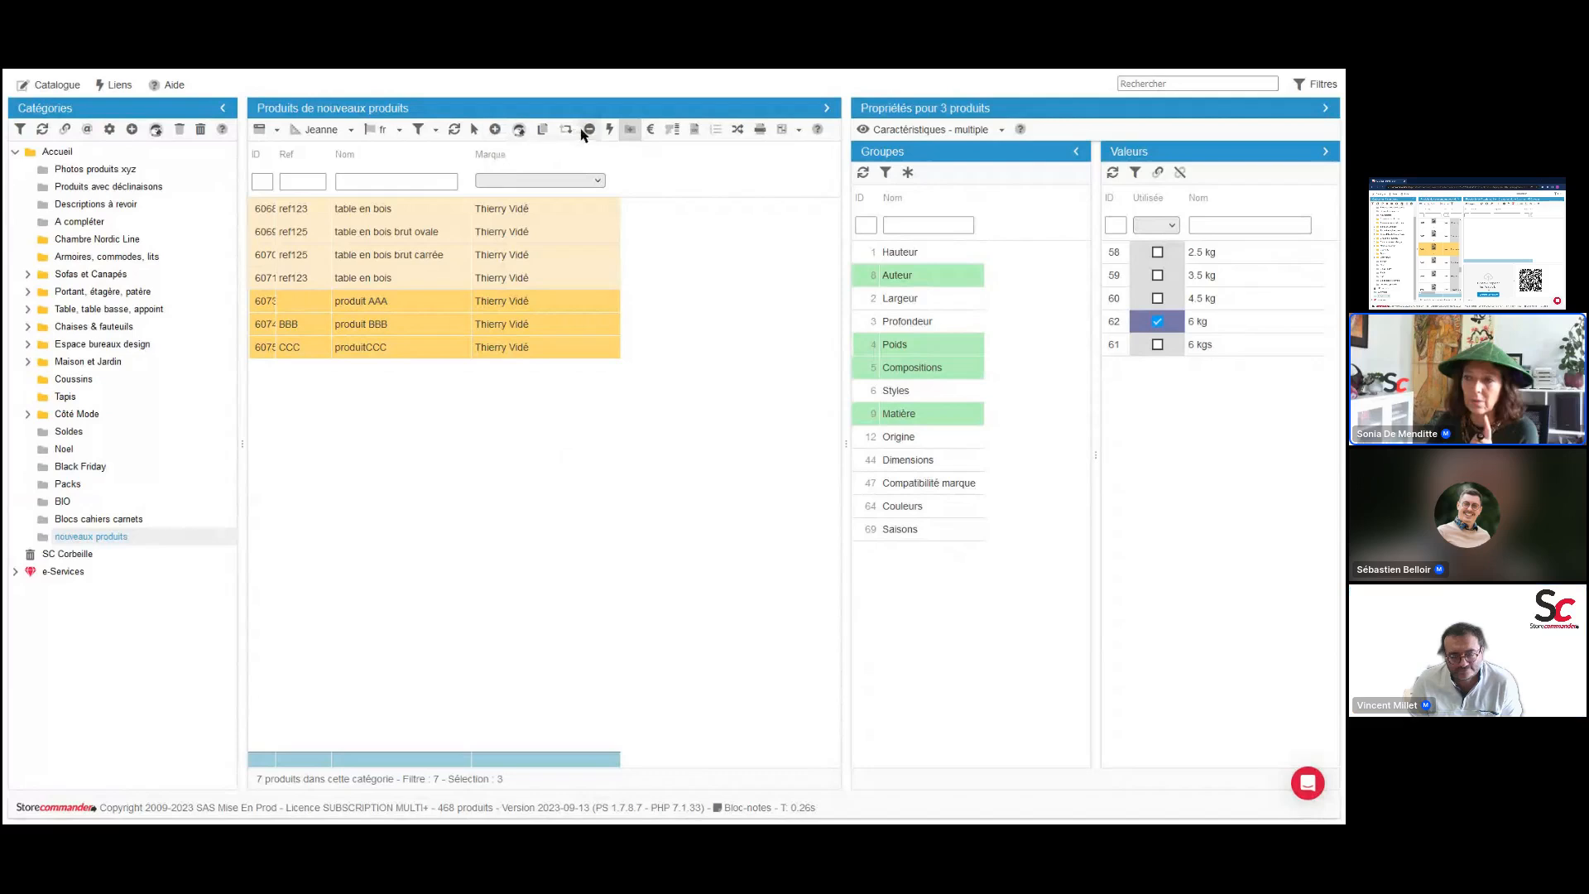
pyautogui.click(385, 301)
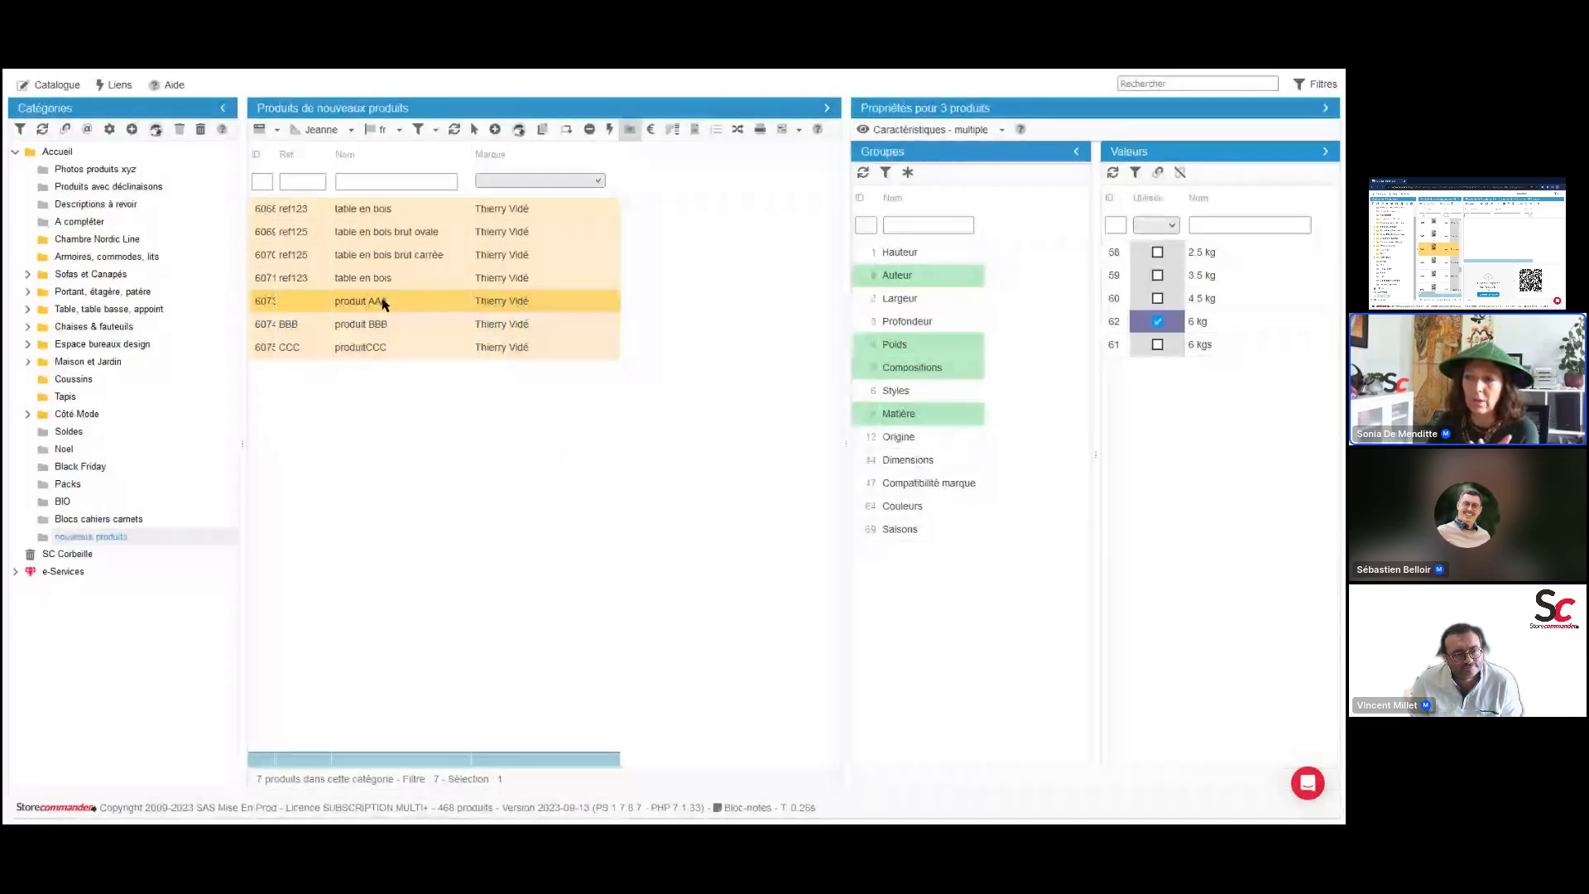
pyautogui.click(310, 302)
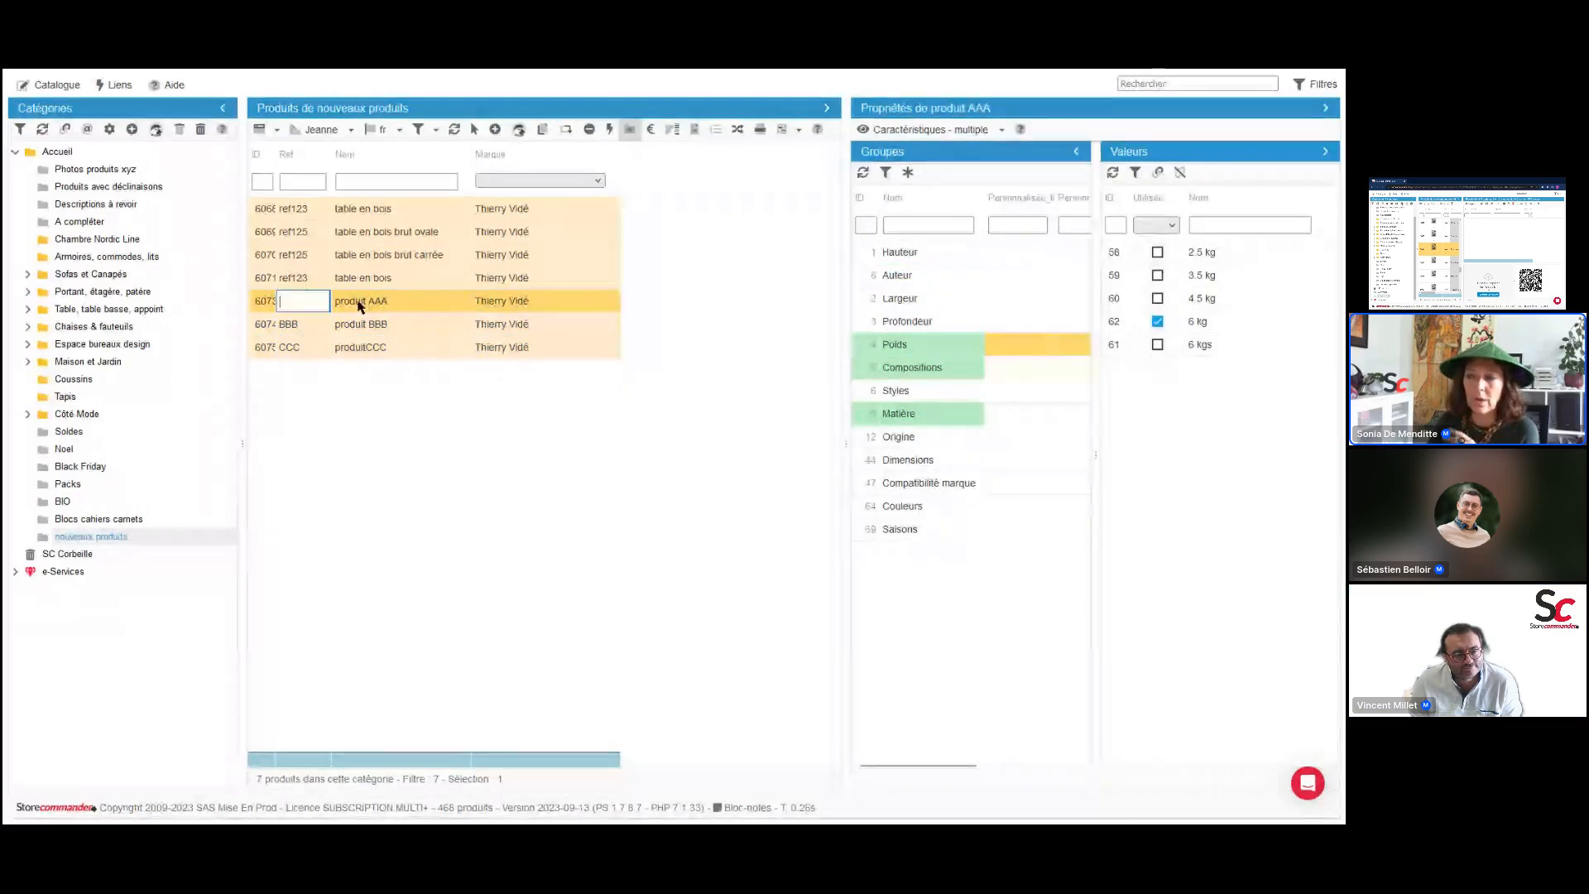
pyautogui.click(466, 429)
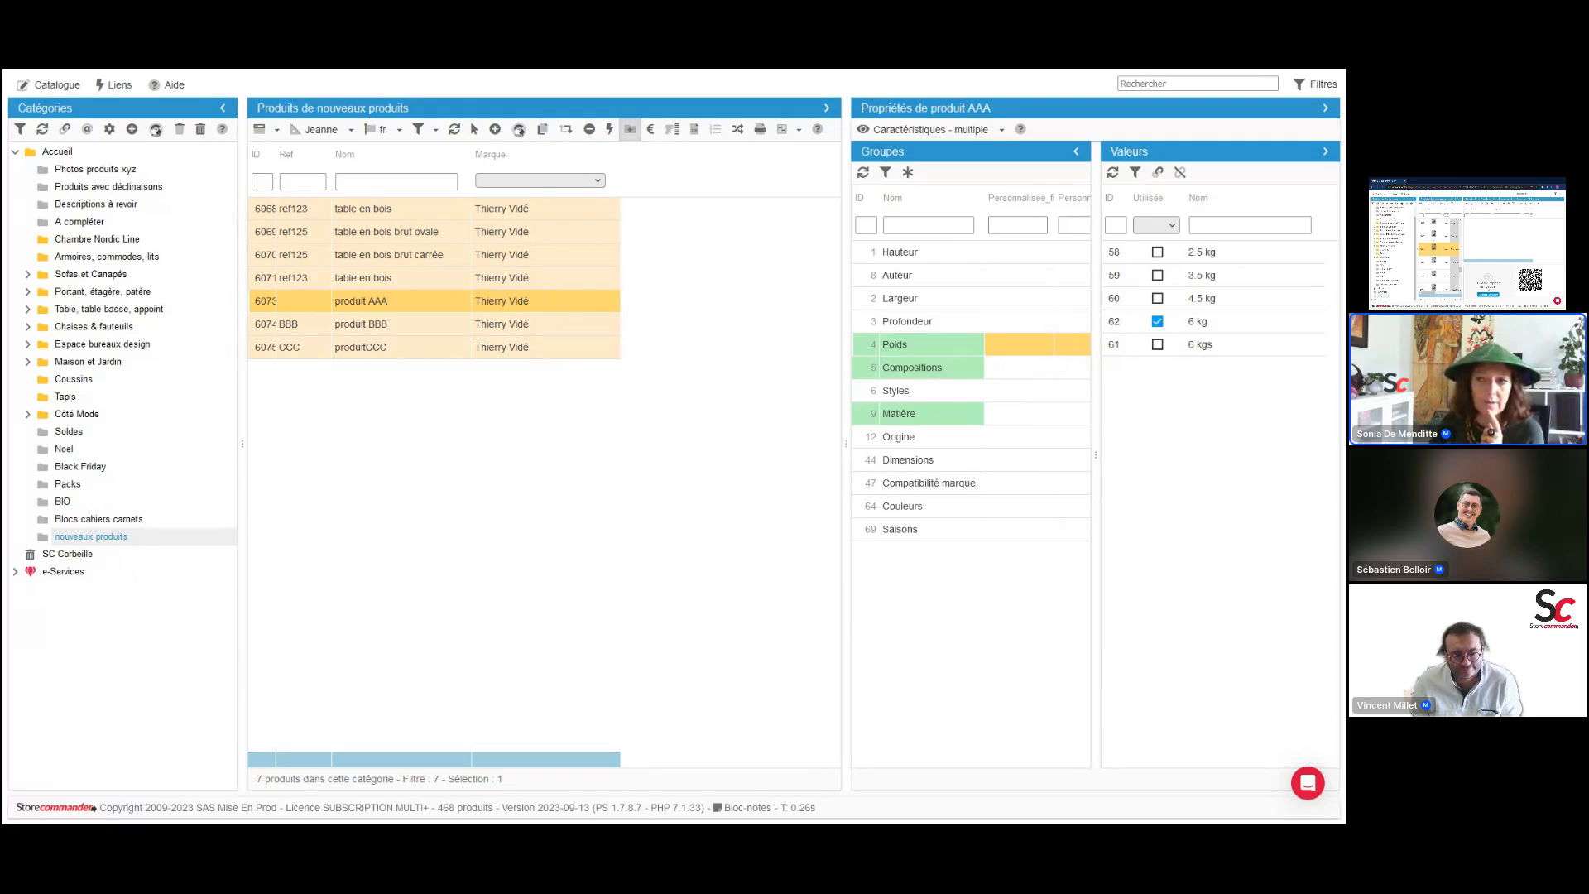
# Switch to the other Store Commander window with the full set of menus and open the modification history
pyautogui.hotkey('alt', 'Tab')
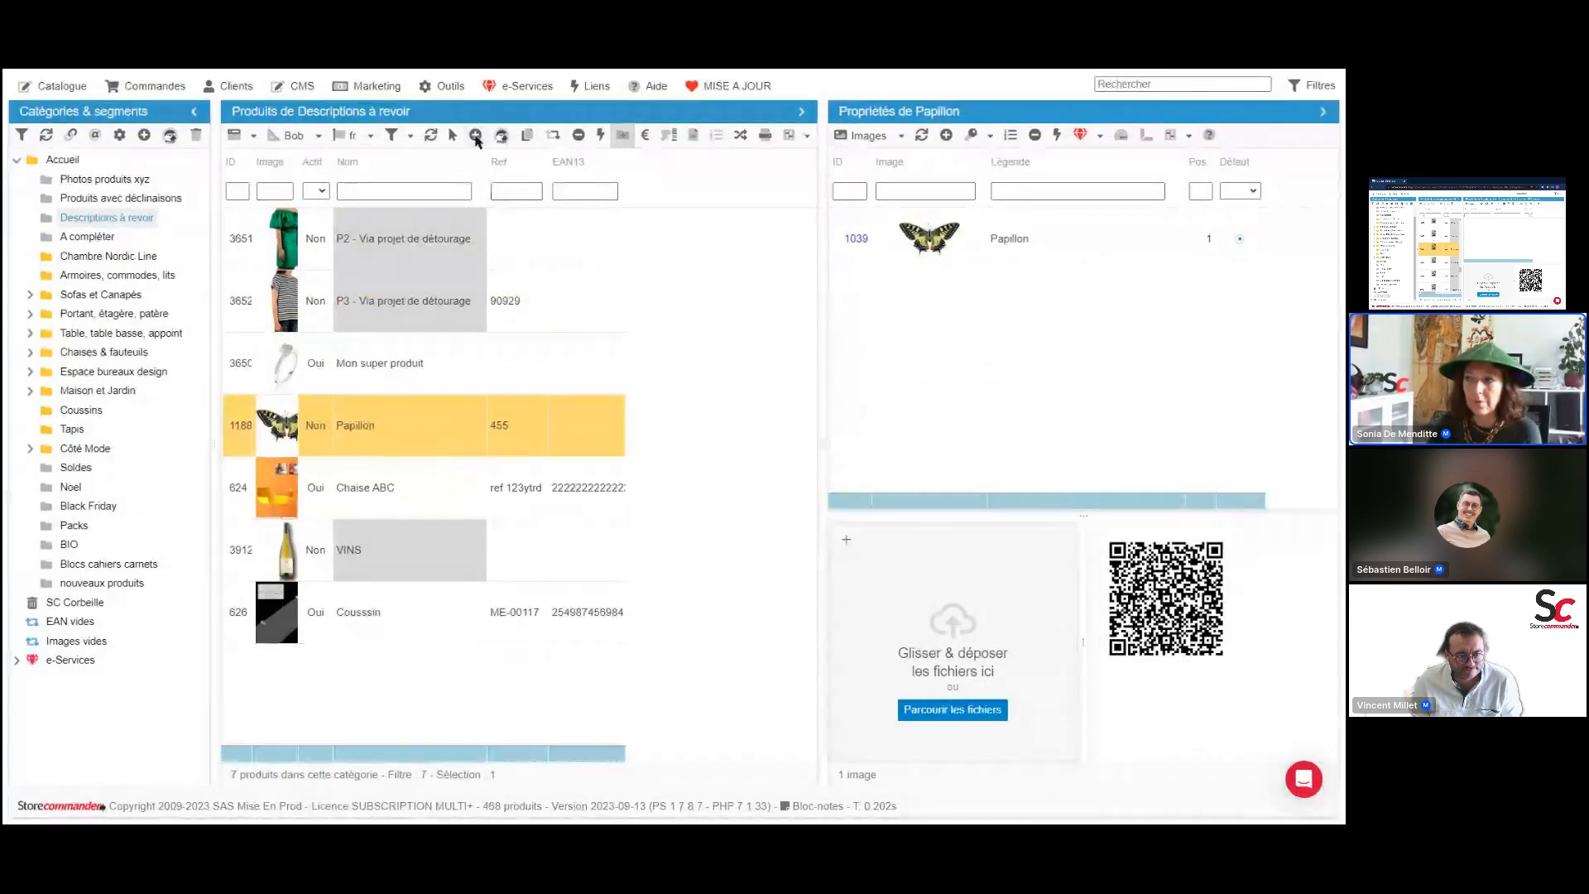
pyautogui.click(455, 88)
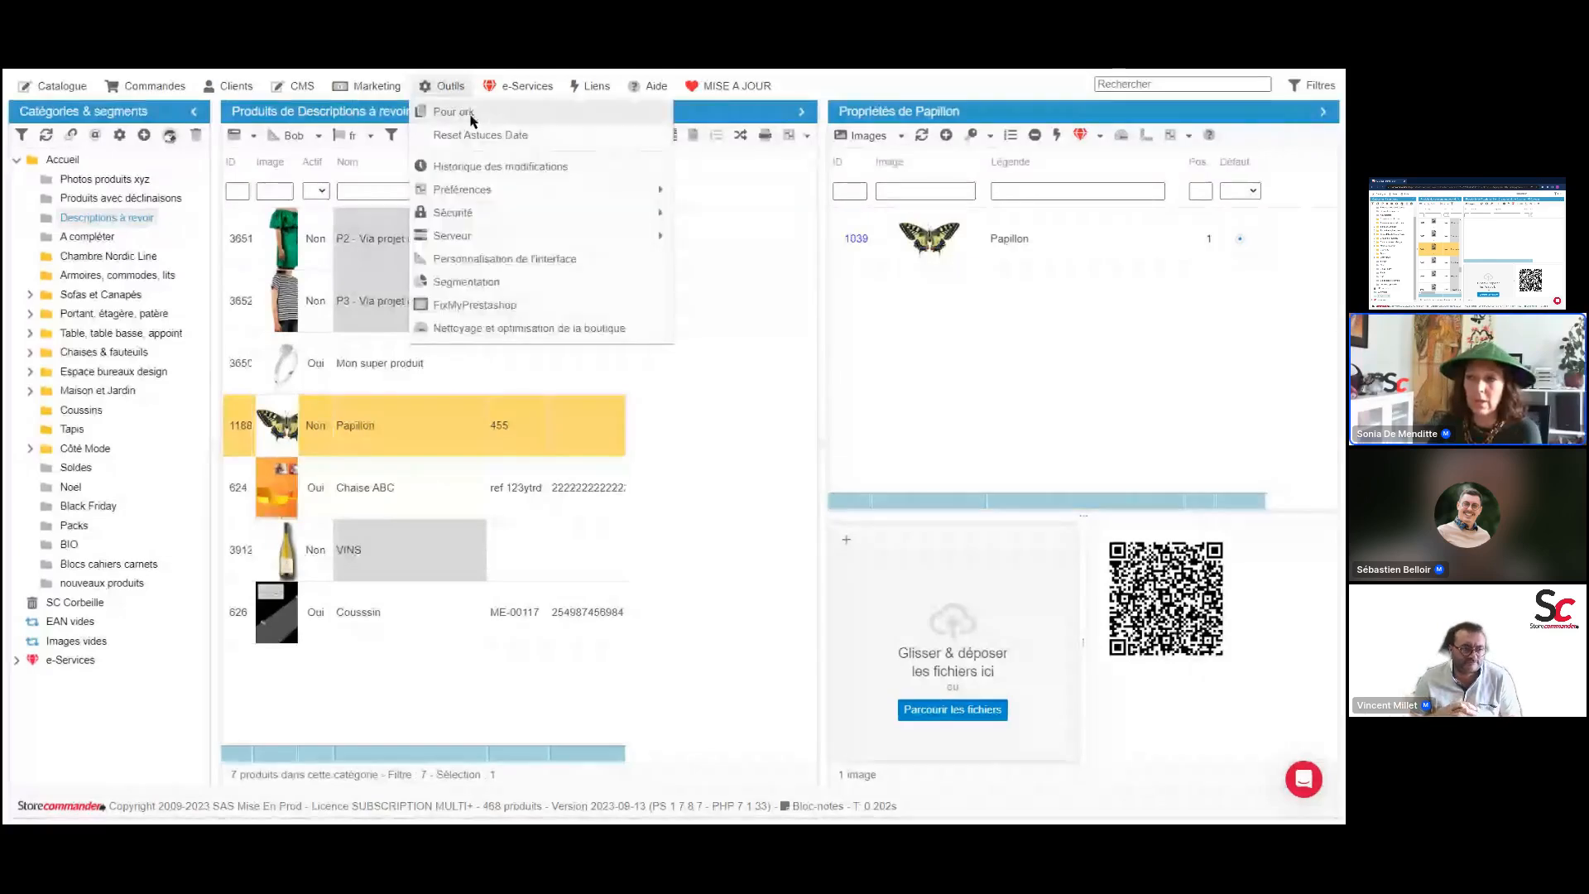
pyautogui.click(484, 166)
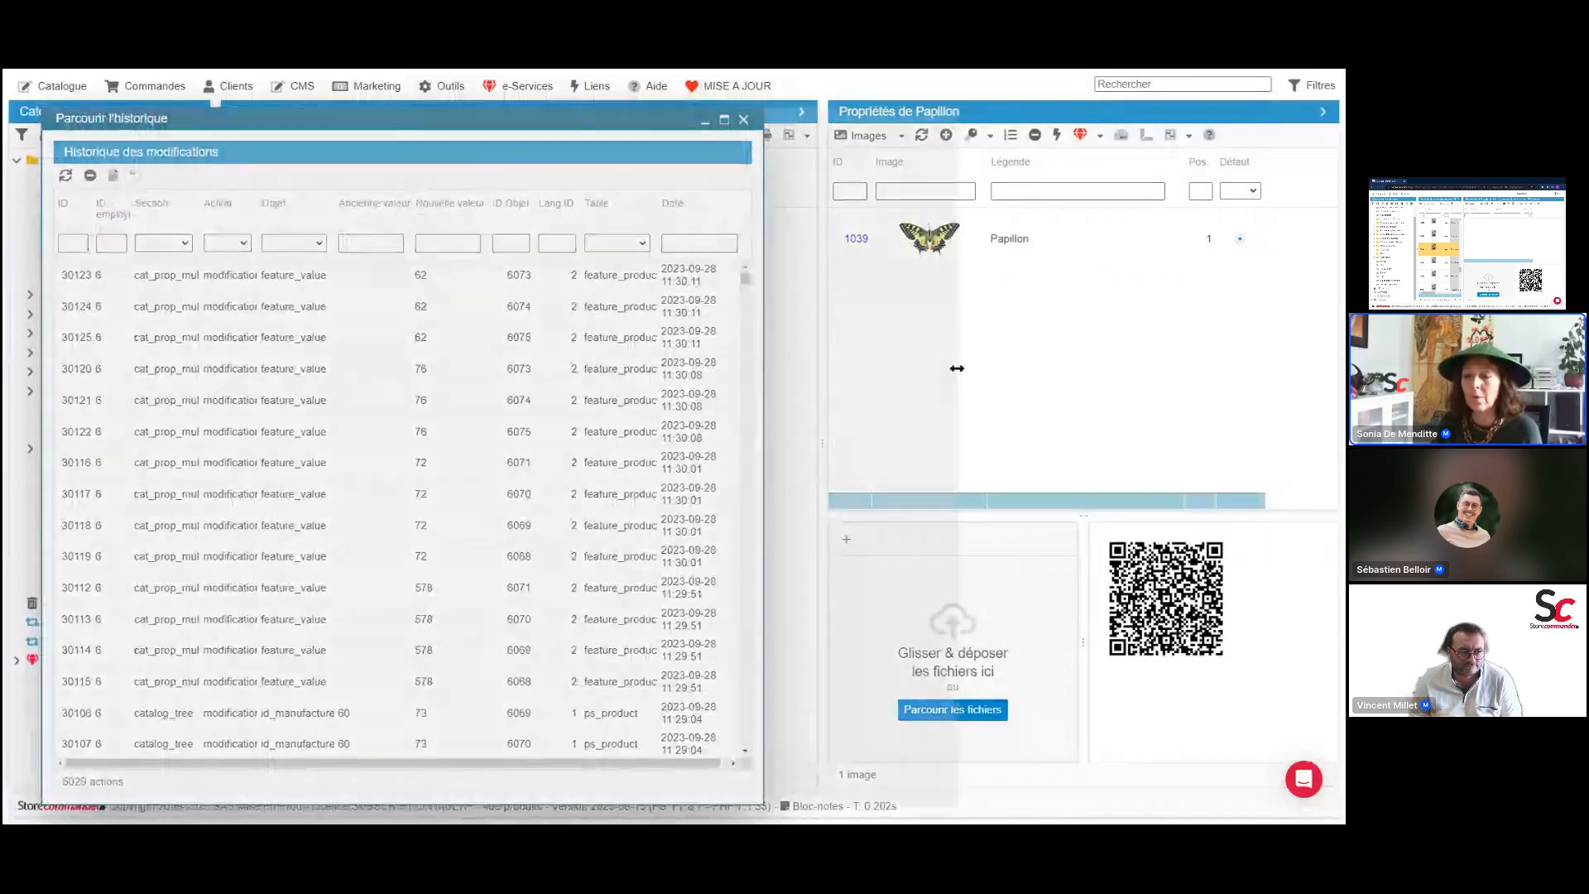
# Widen the modification history window and its ID employé and Objet columns
pyautogui.moveTo(957, 368); pyautogui.dragTo(957, 368)
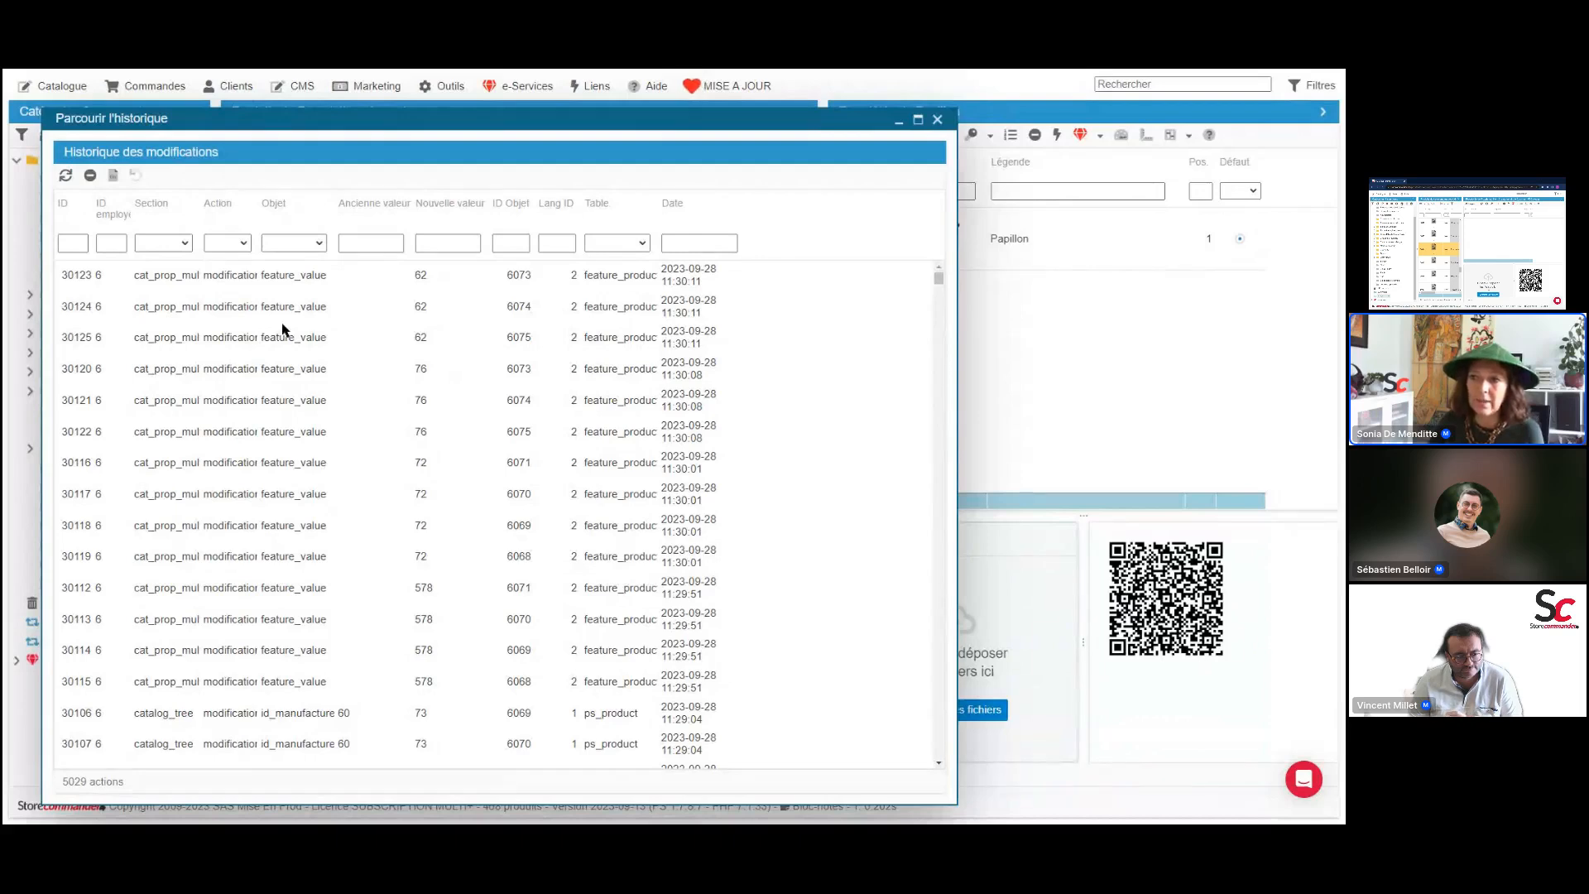
pyautogui.click(254, 286)
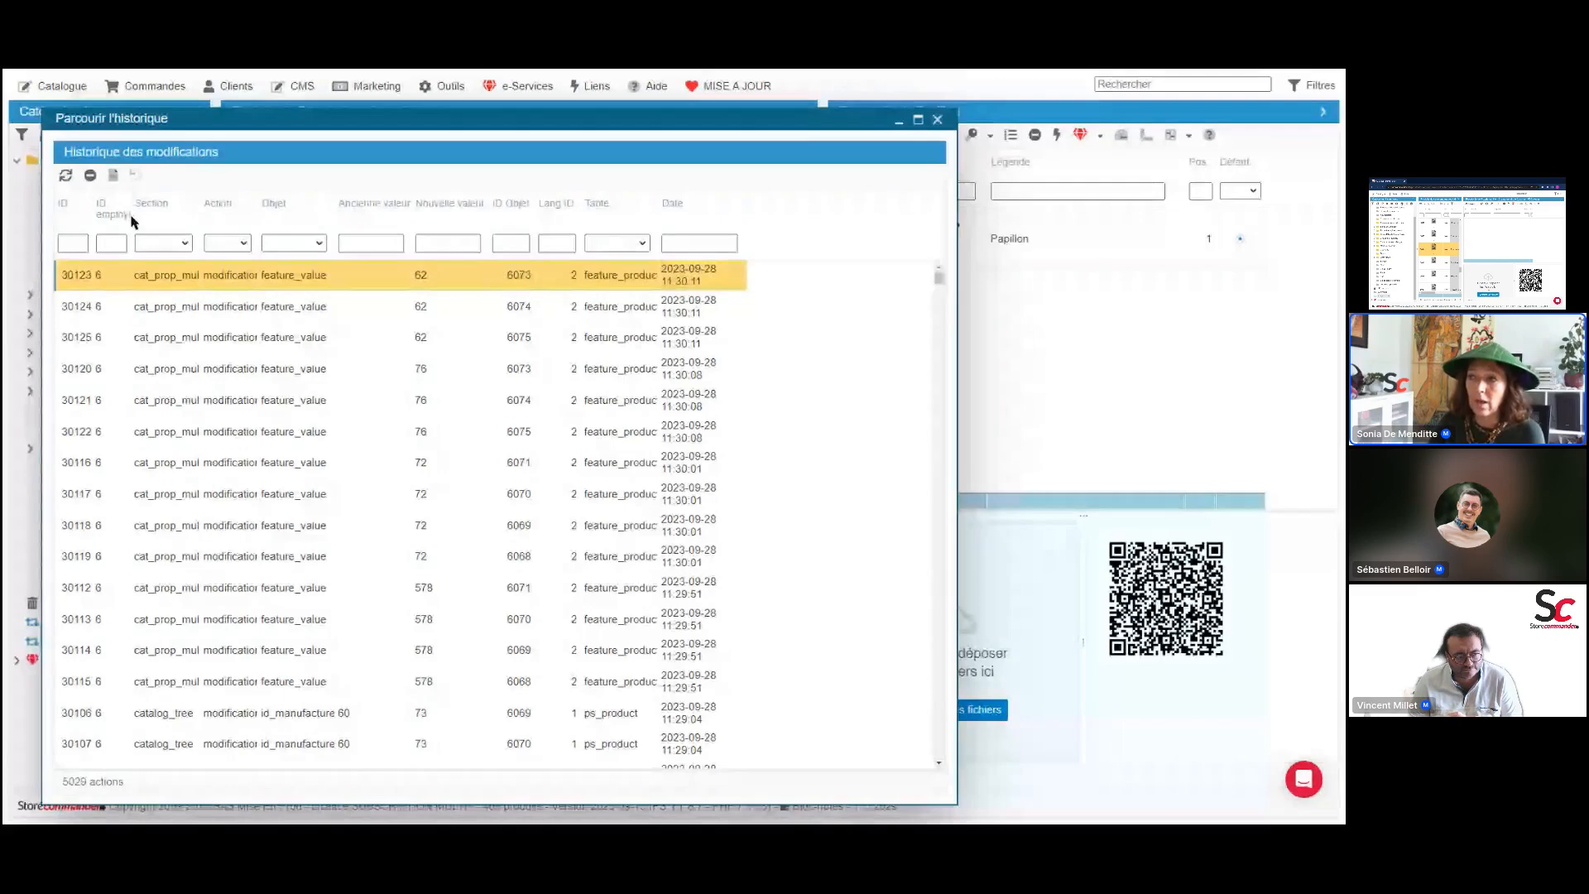
pyautogui.moveTo(130, 216); pyautogui.dragTo(162, 217)
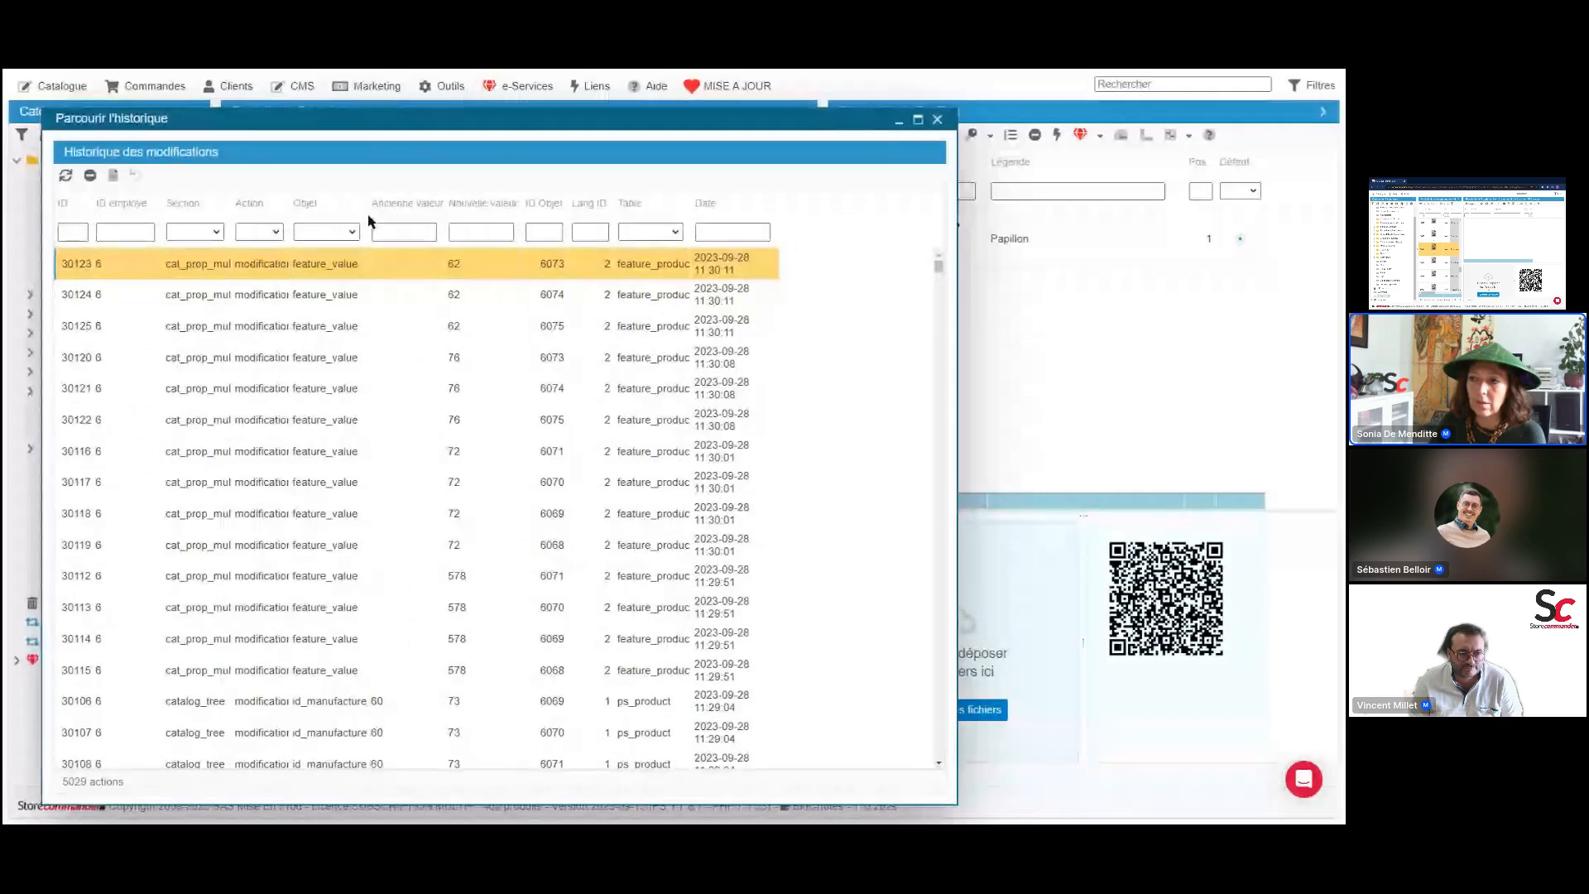
pyautogui.moveTo(365, 205); pyautogui.dragTo(384, 207)
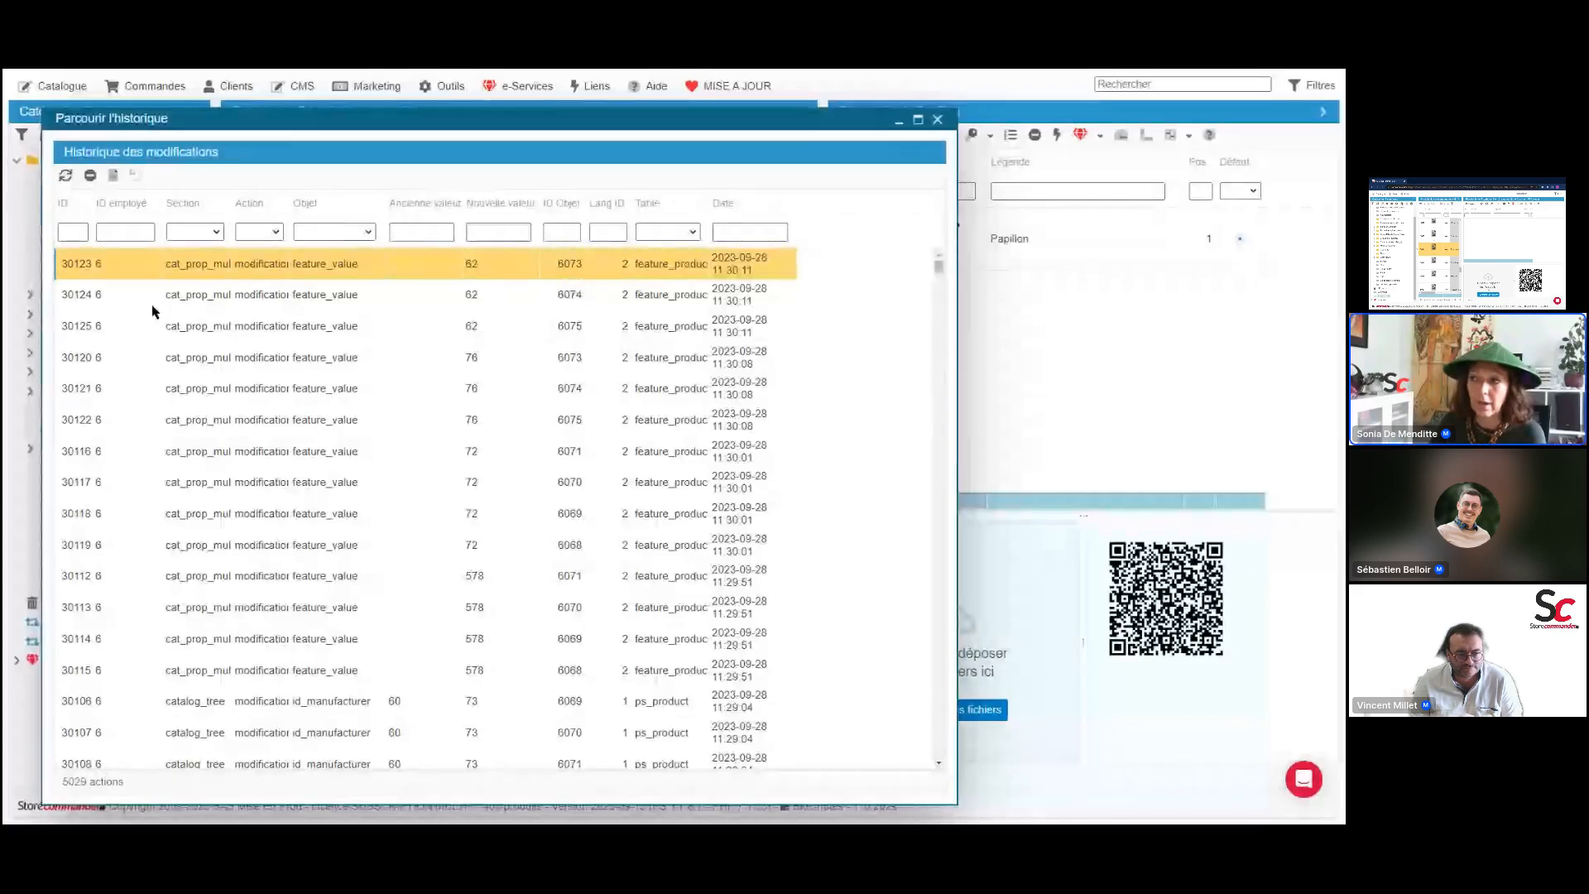
# Examine the logged modifications by employee, section, object, and old and new values, from the recent product edits back to the catalogue import
pyautogui.scroll(-1, 176, 411)
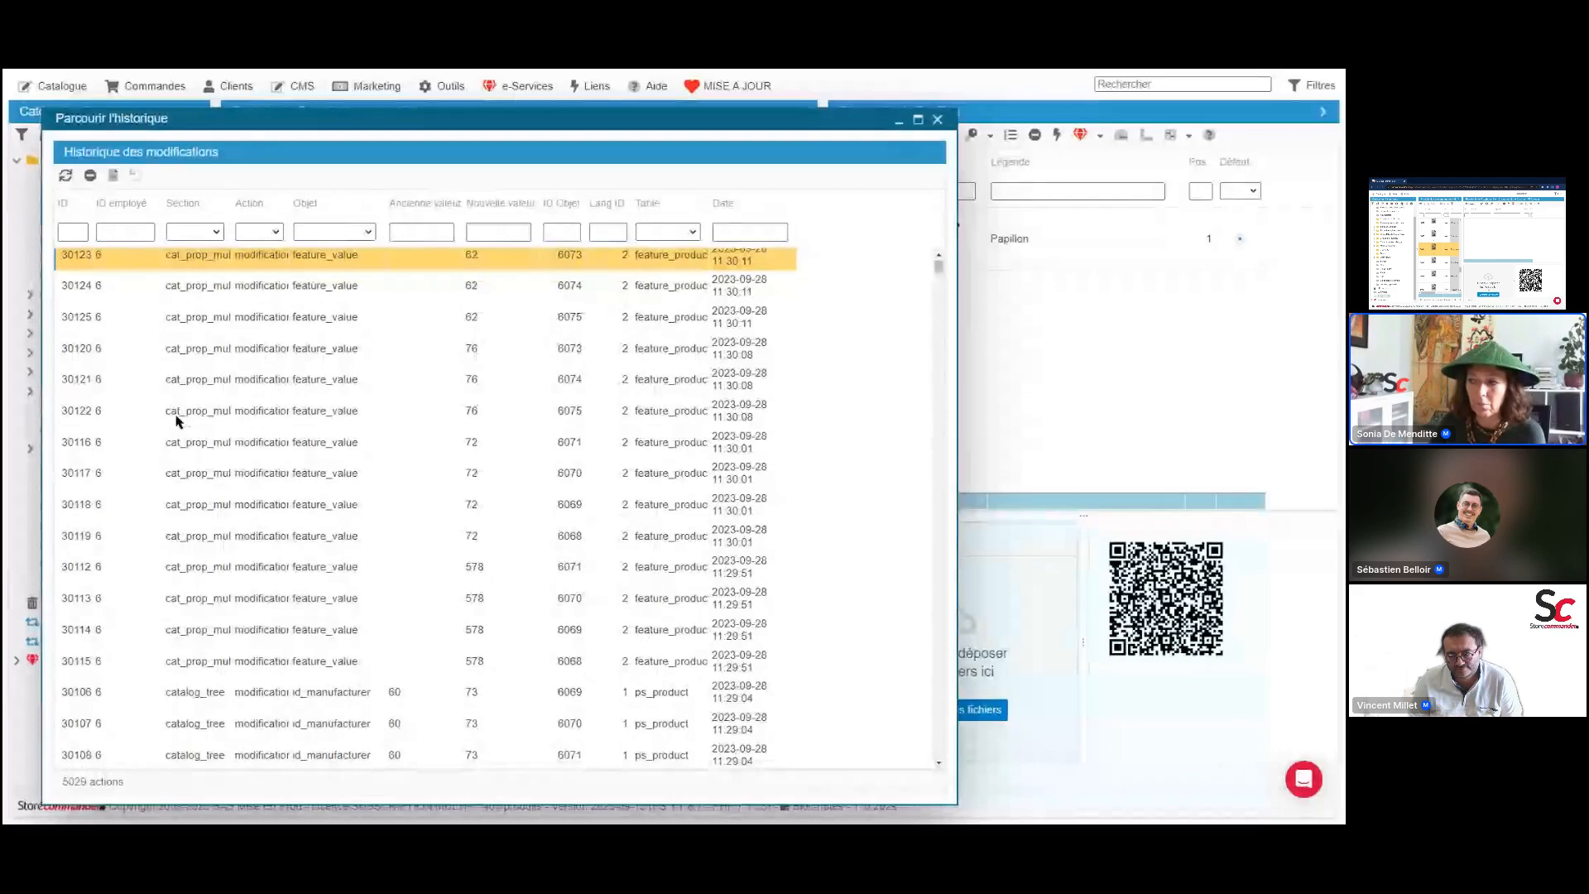
pyautogui.scroll(-3, 176, 420)
pyautogui.click(737, 340)
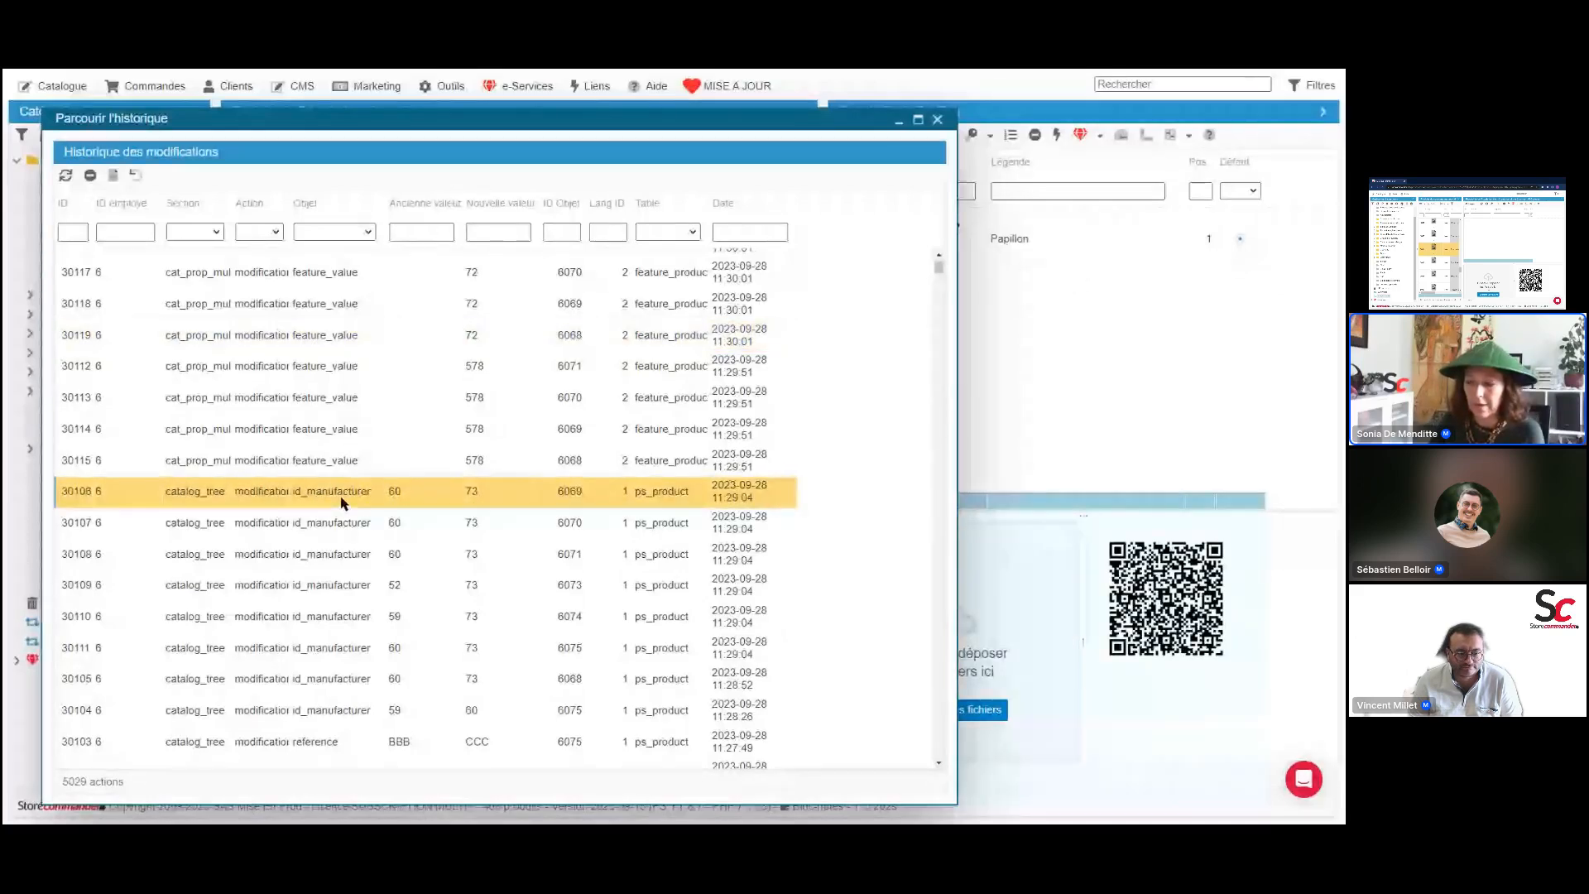
pyautogui.scroll(-3, 356, 513)
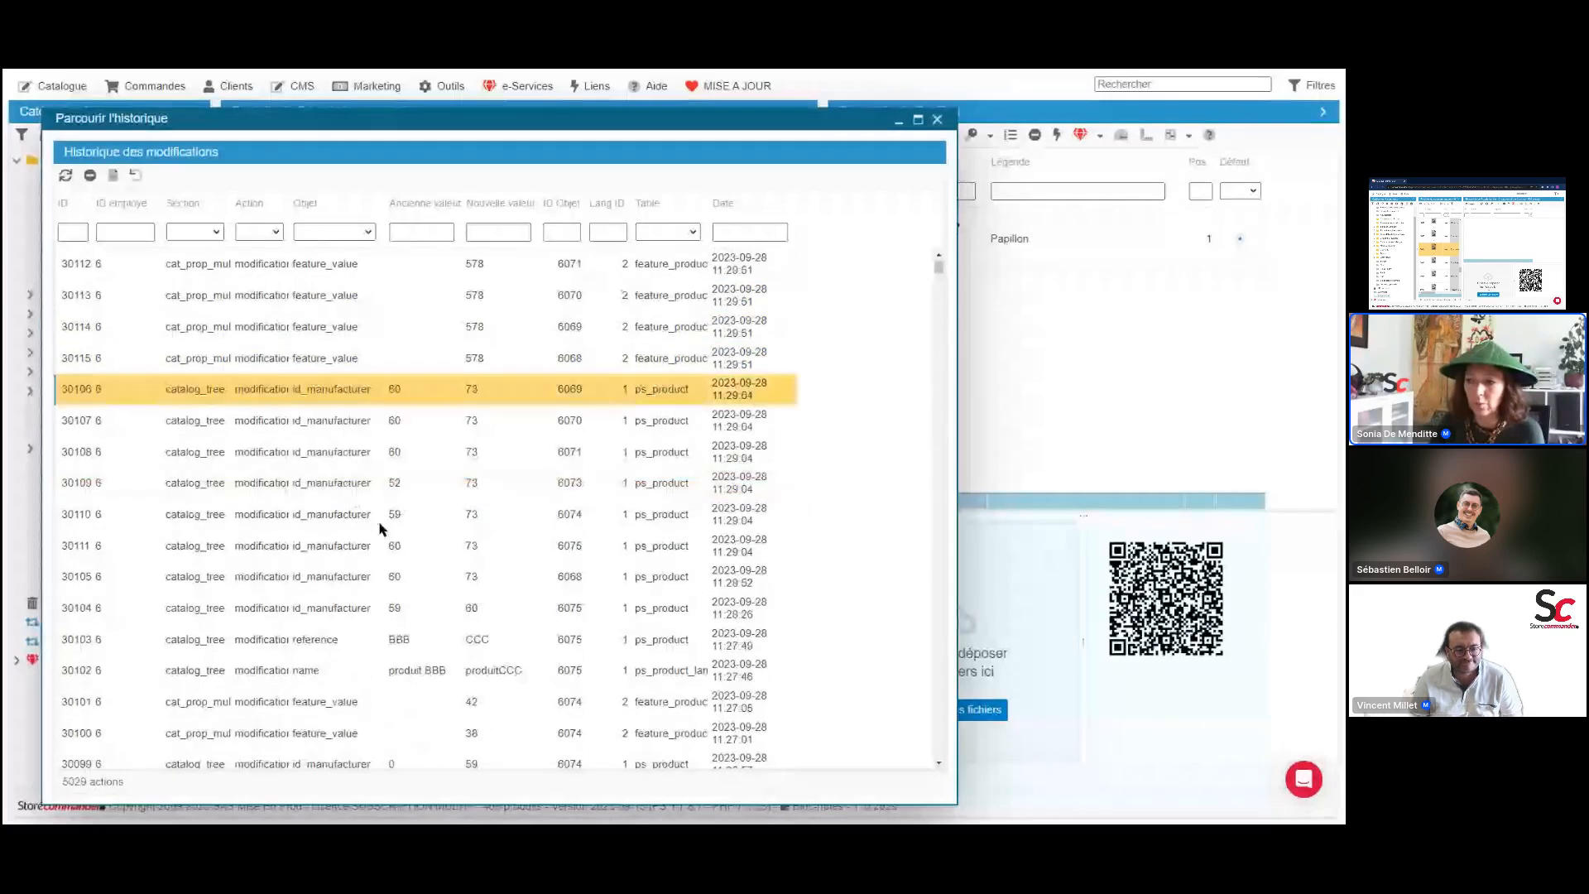
pyautogui.scroll(-7, 381, 530)
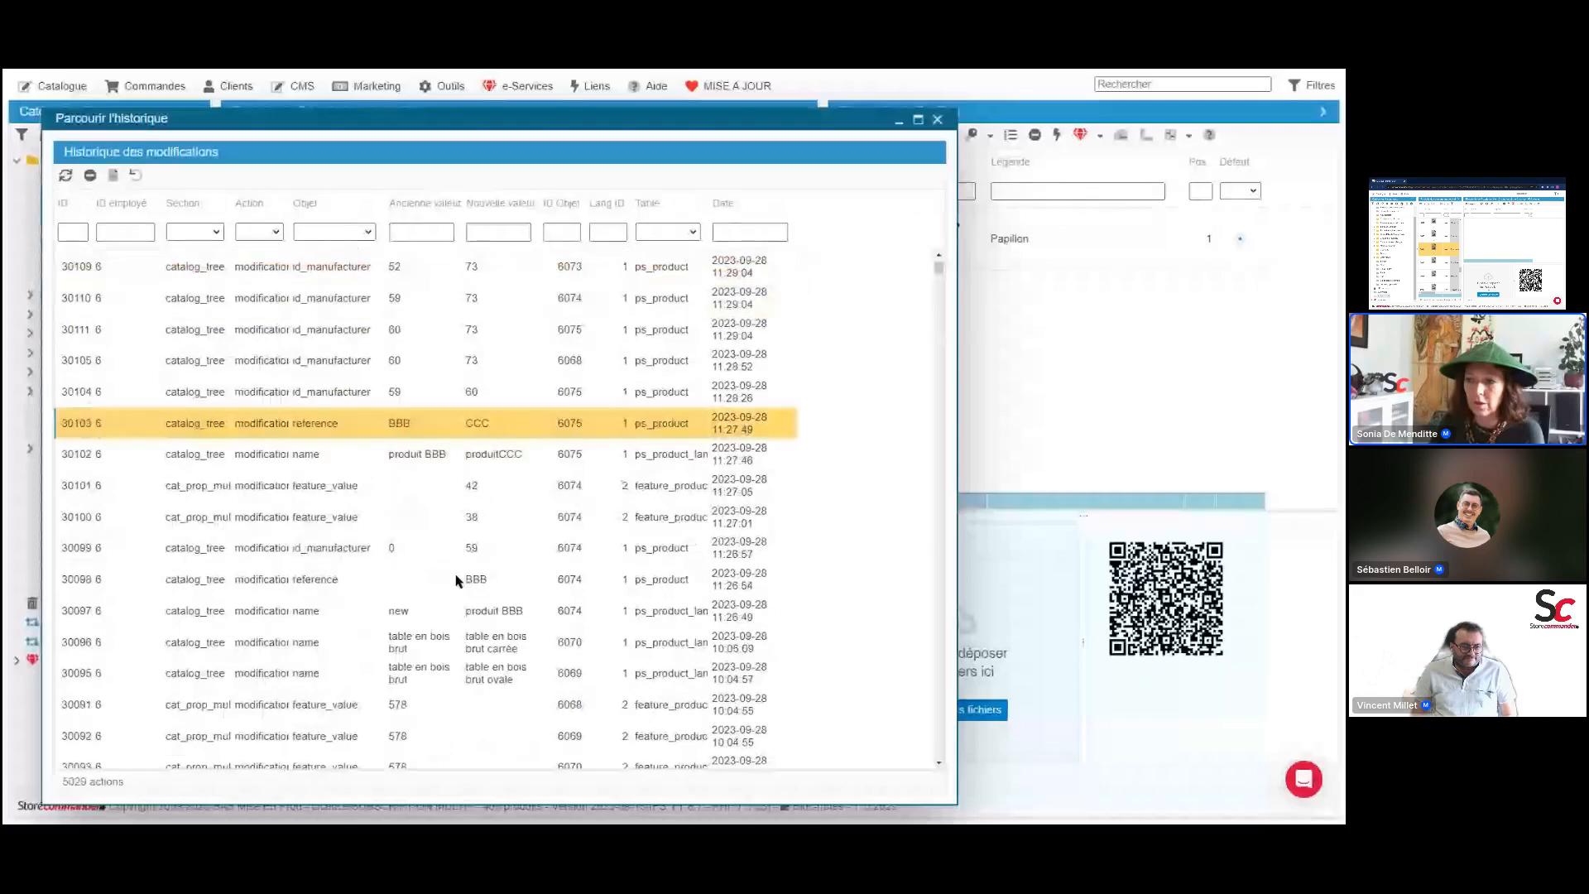
pyautogui.scroll(-12, 456, 580)
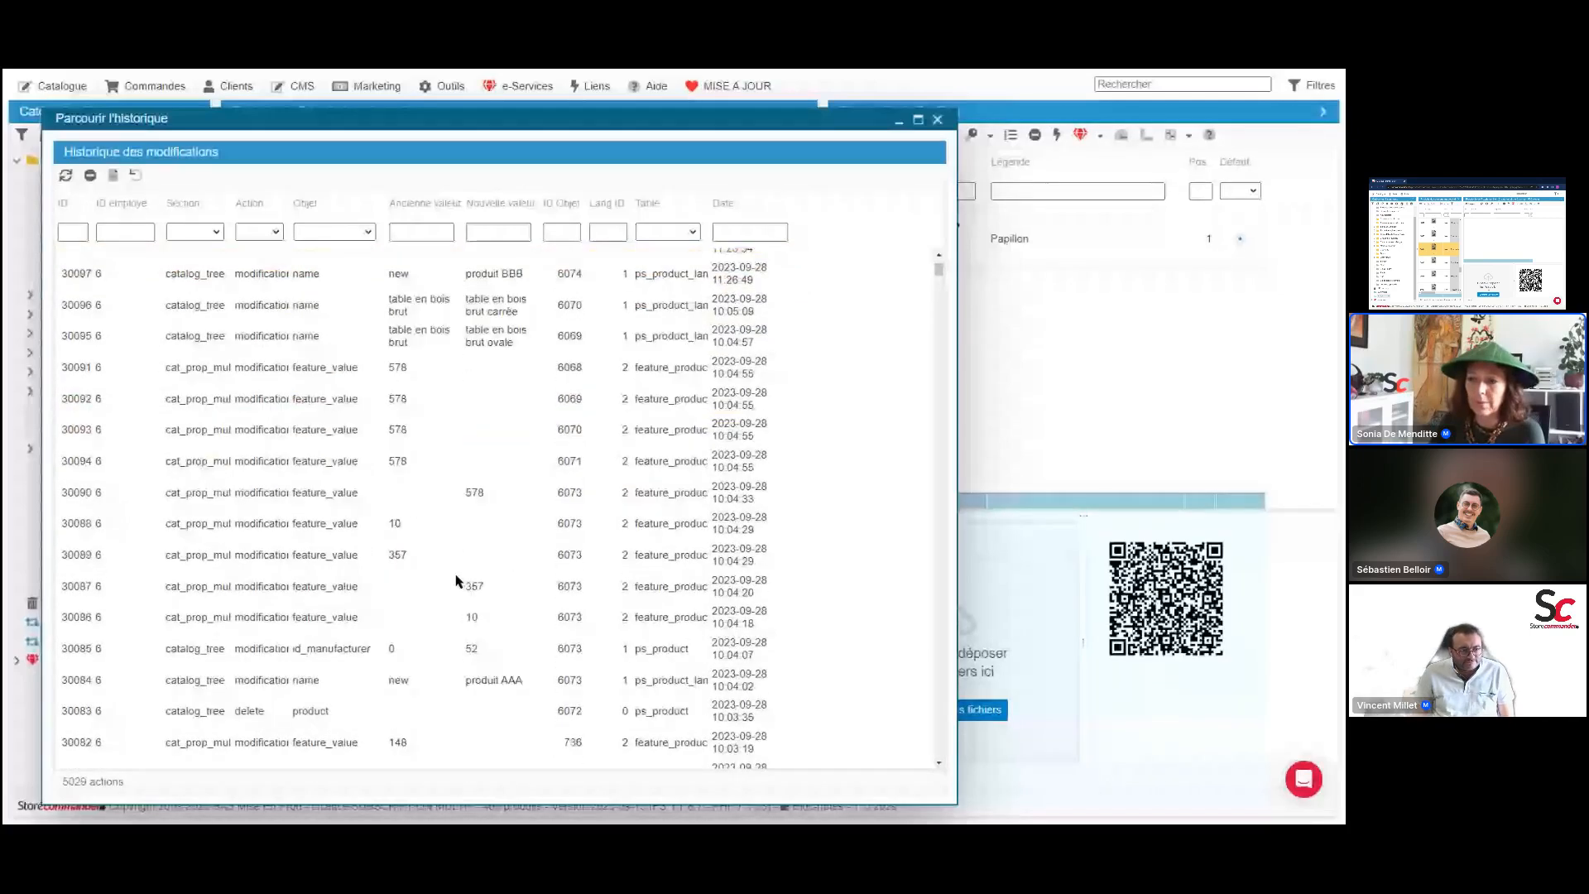
pyautogui.scroll(-5, 456, 581)
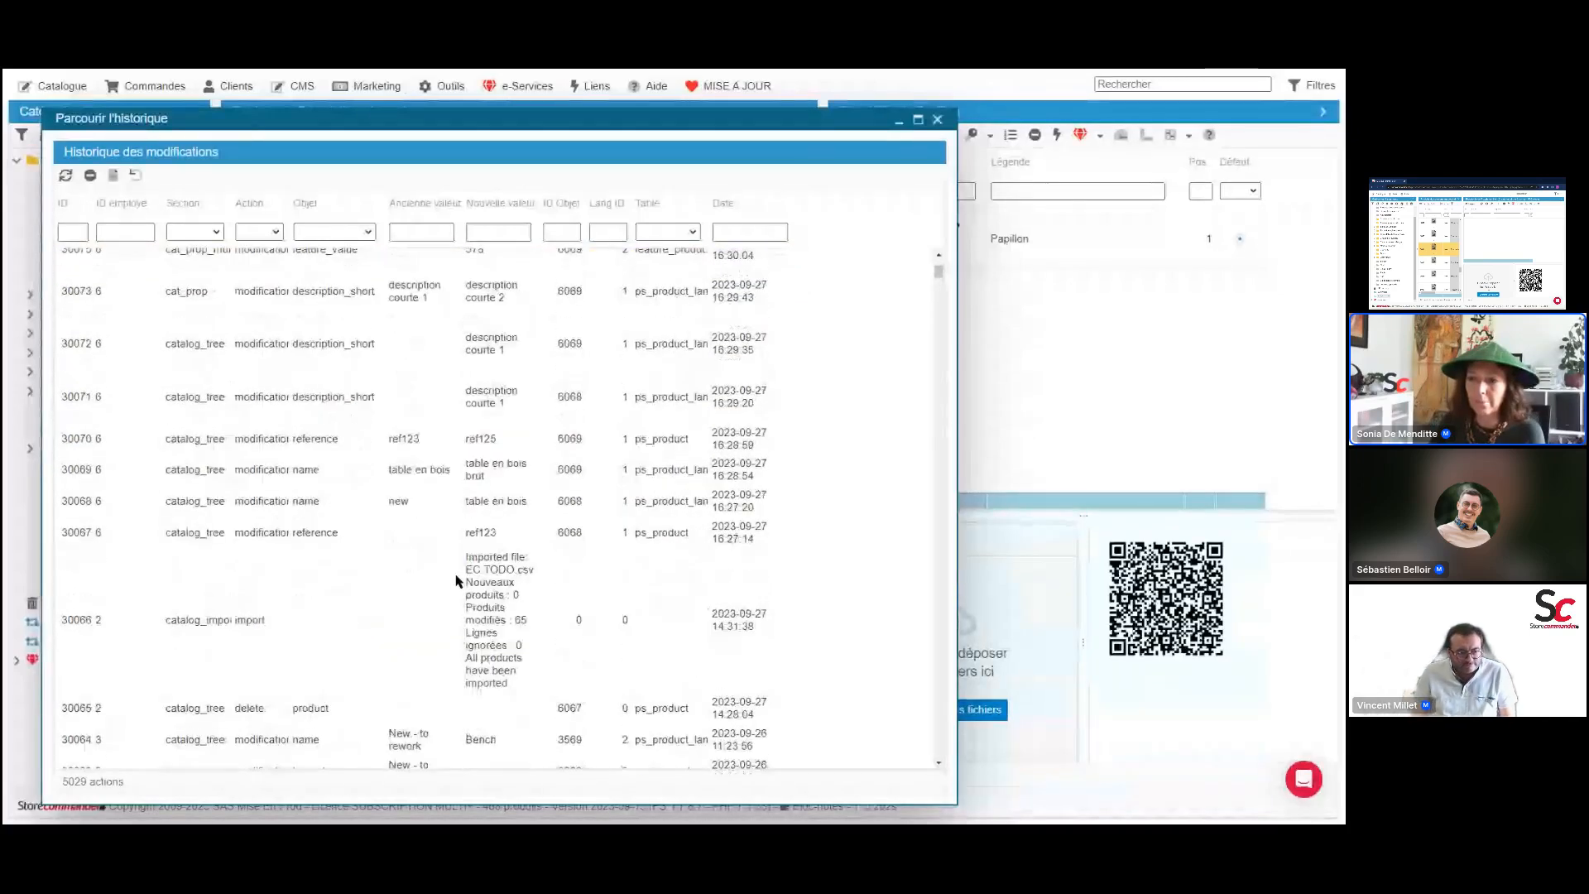
pyautogui.scroll(-3, 319, 567)
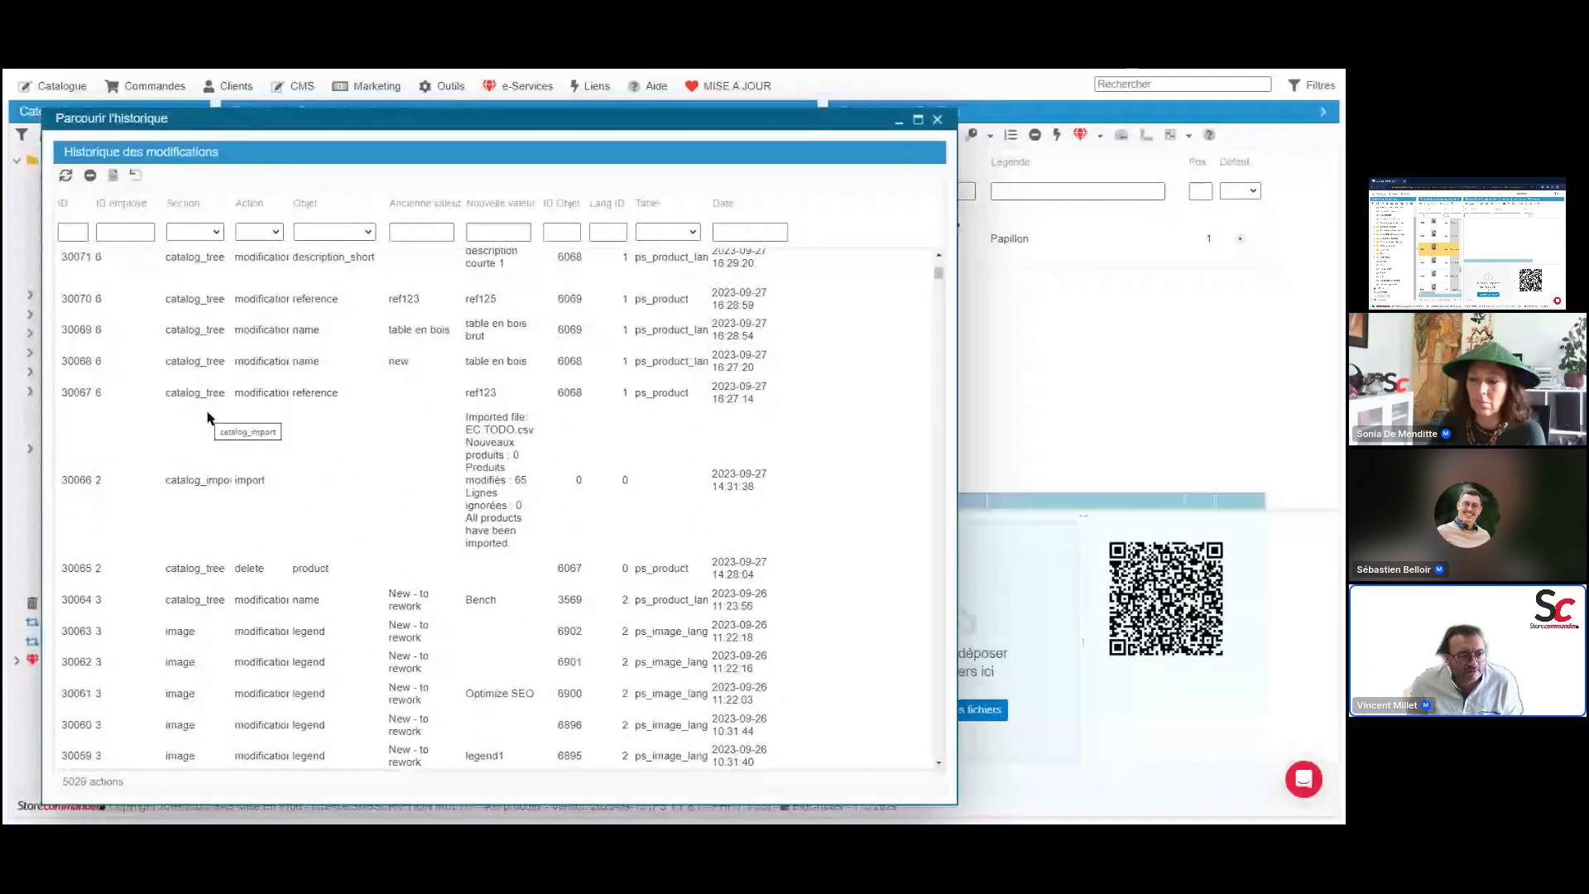
pyautogui.scroll(1, 207, 416)
pyautogui.scroll(3, 207, 415)
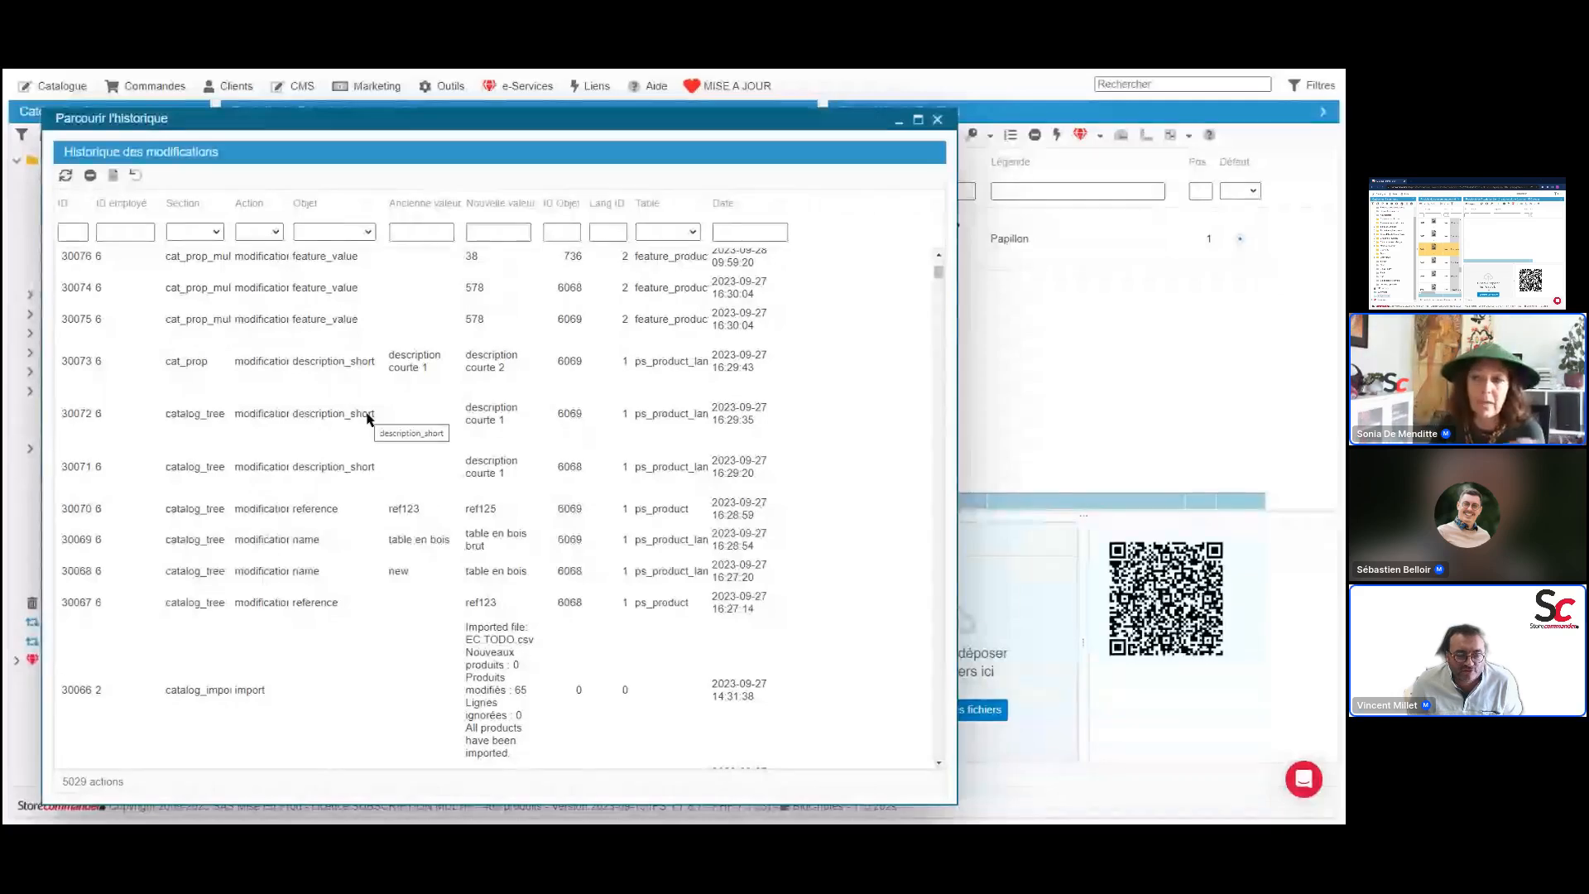
pyautogui.scroll(8, 523, 441)
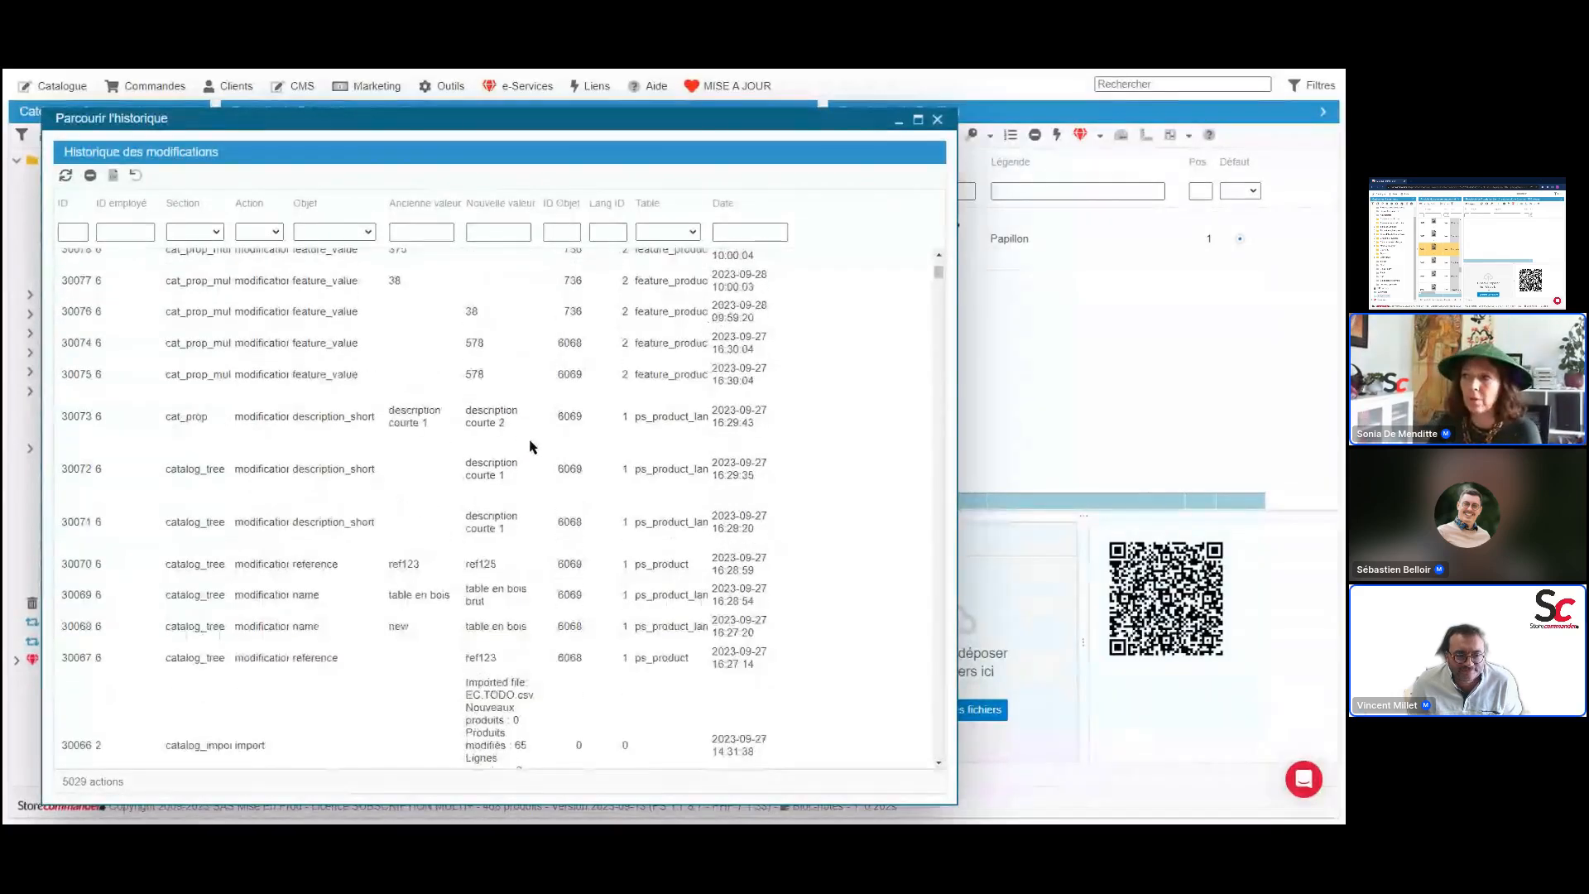
# Return to the newest entry in the modification history, select it and close the history window
pyautogui.scroll(10, 523, 441)
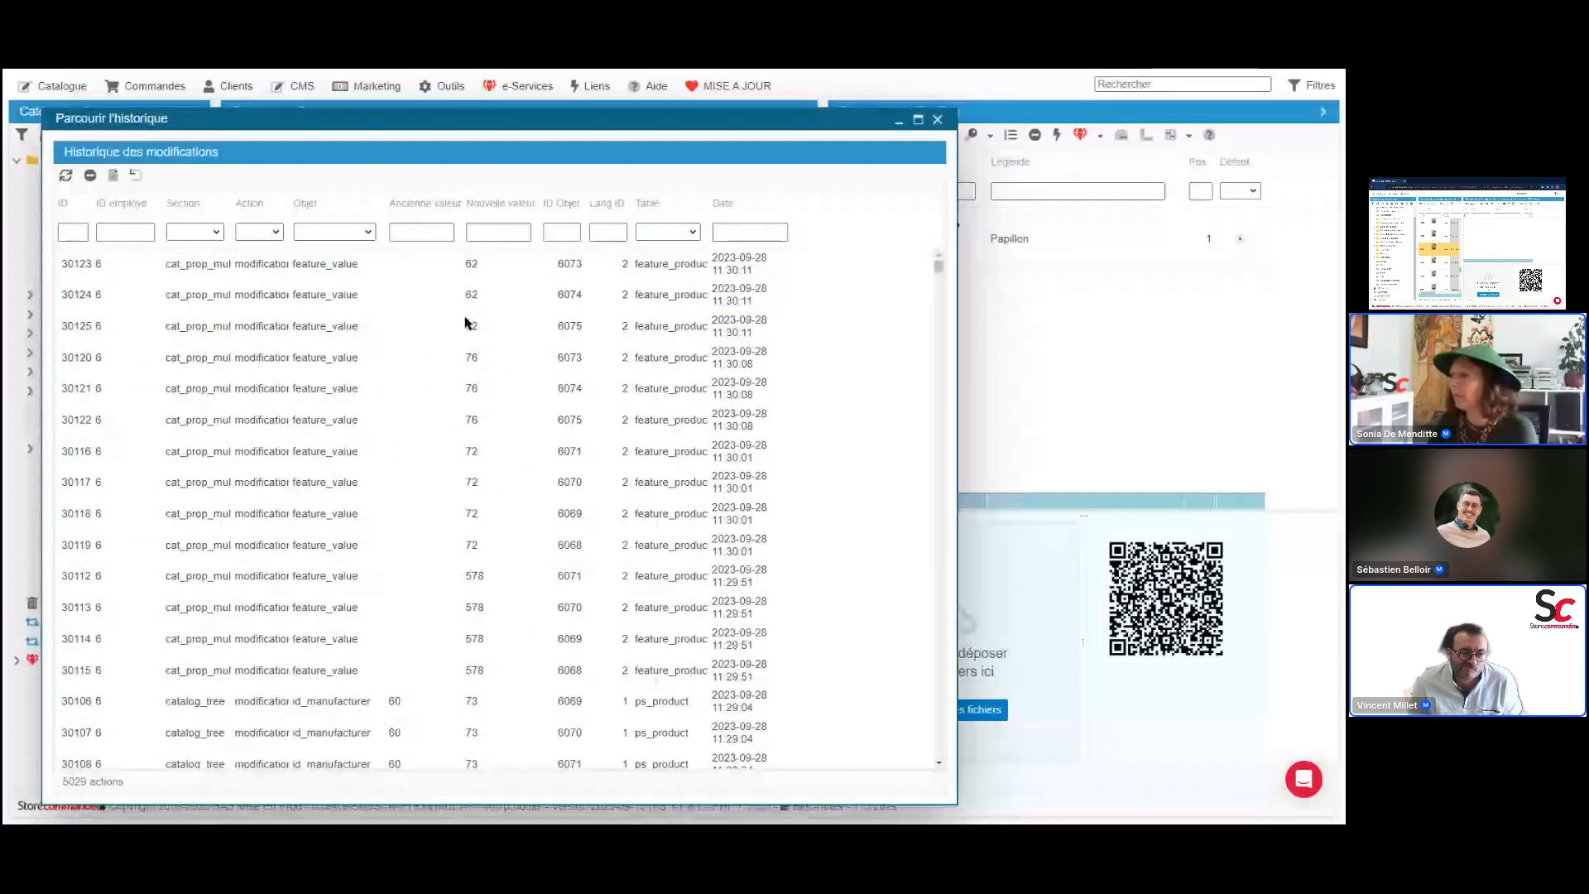
pyautogui.click(488, 269)
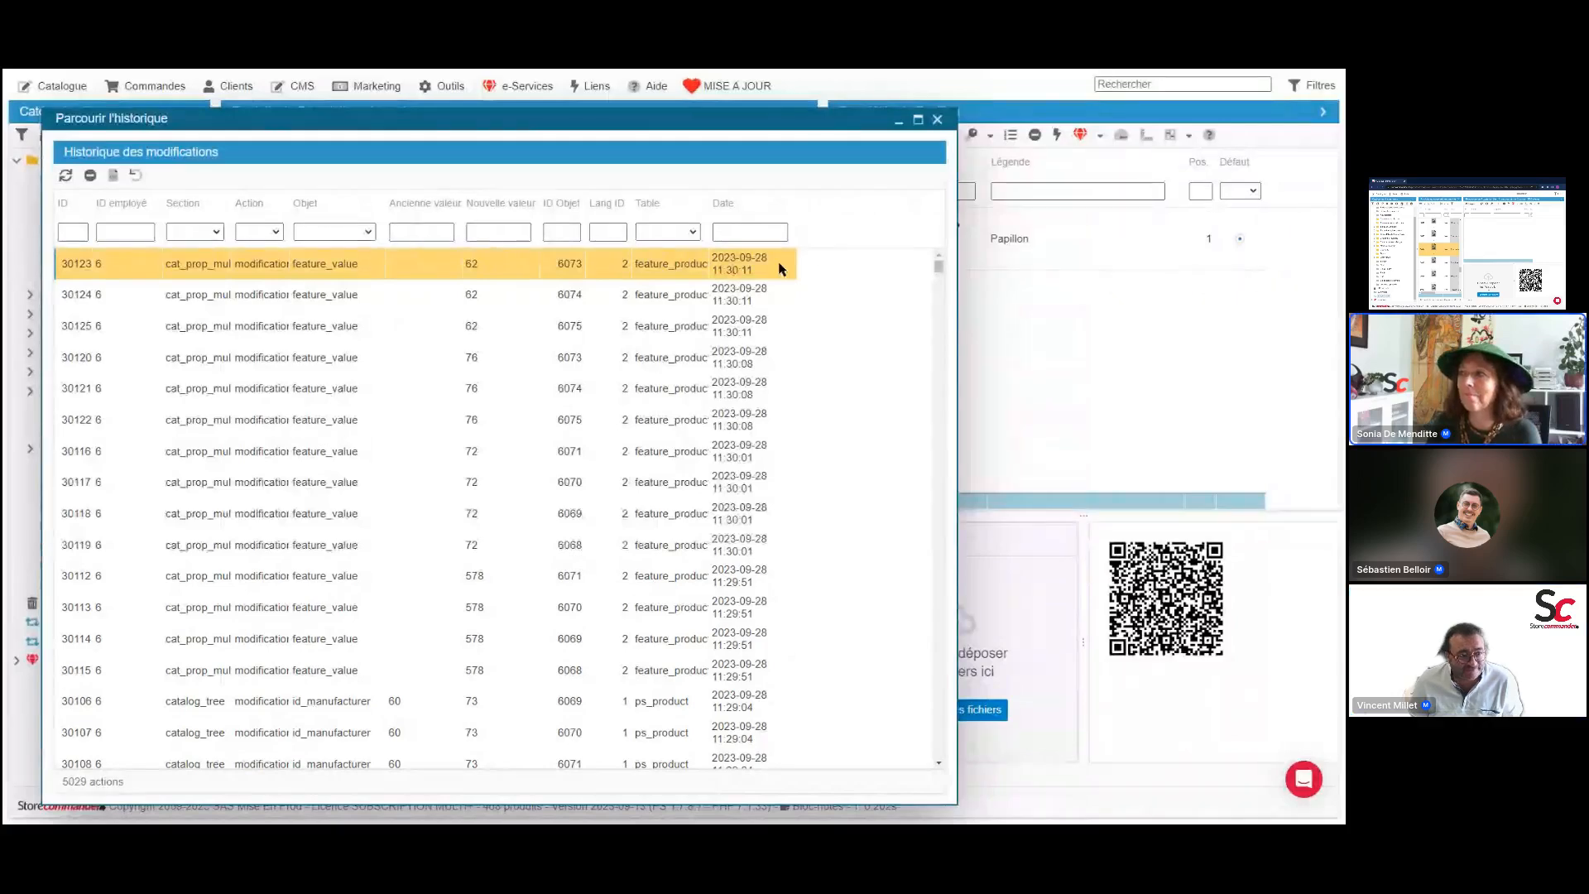
pyautogui.click(937, 121)
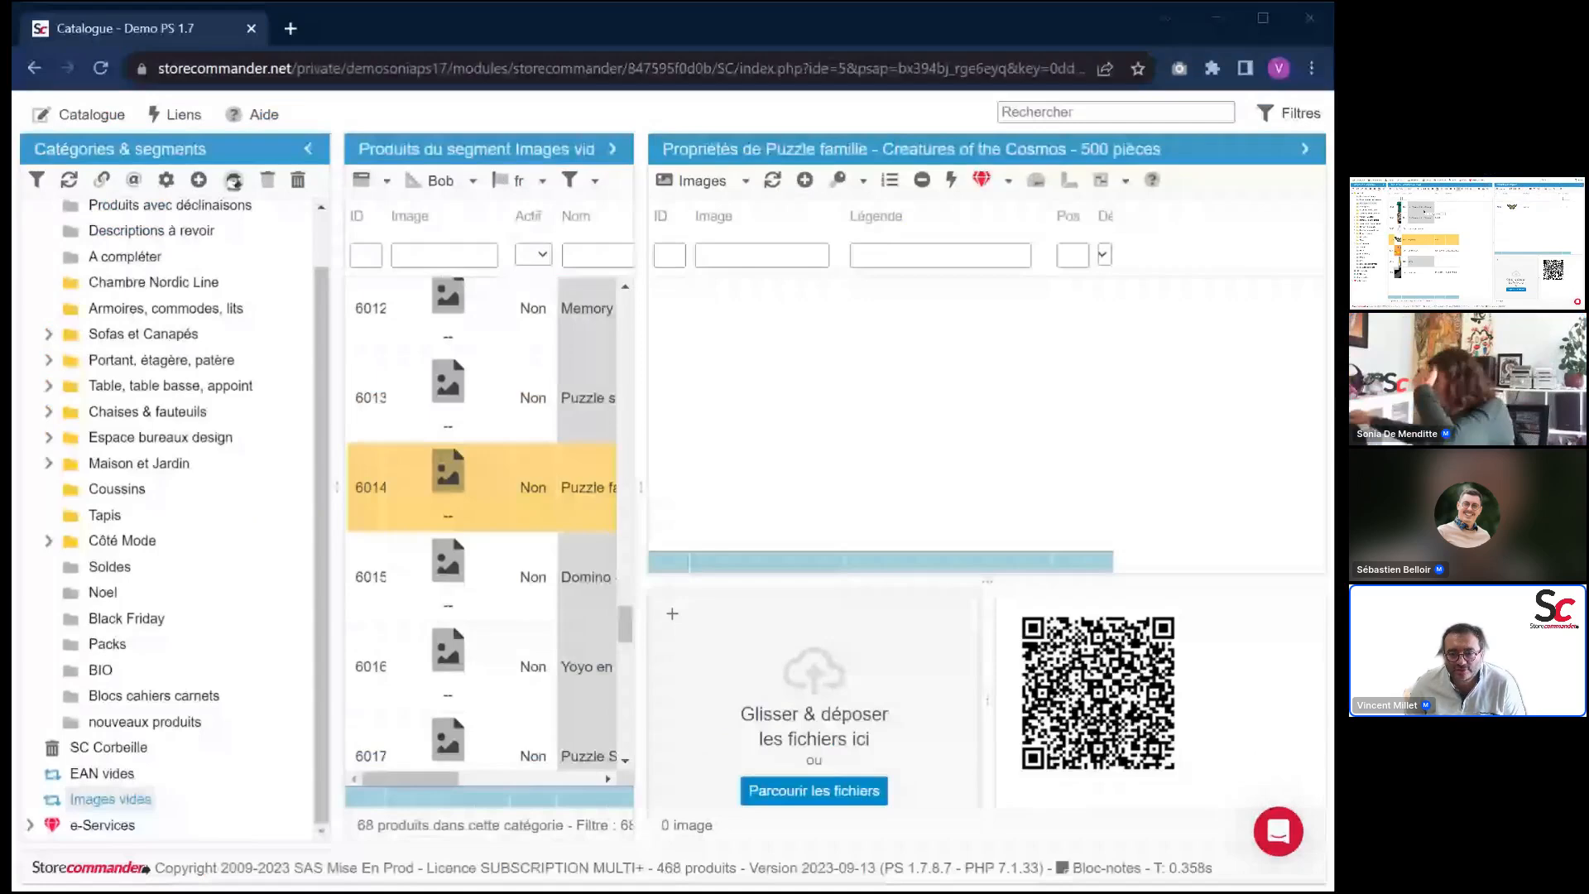
pyautogui.click(122, 773)
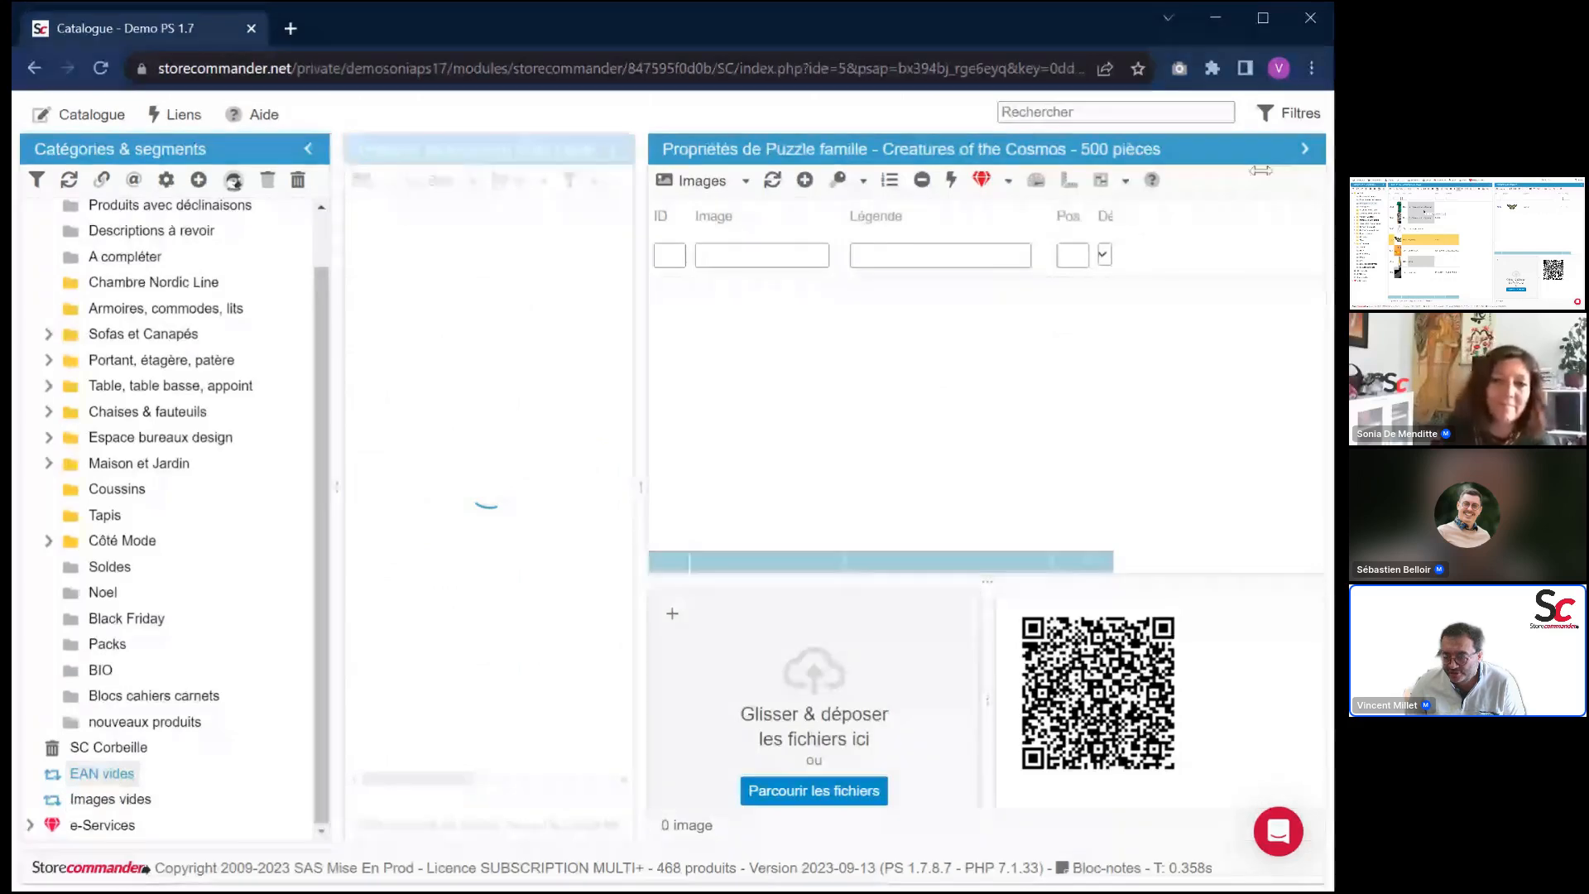
pyautogui.click(1305, 149)
pyautogui.click(960, 321)
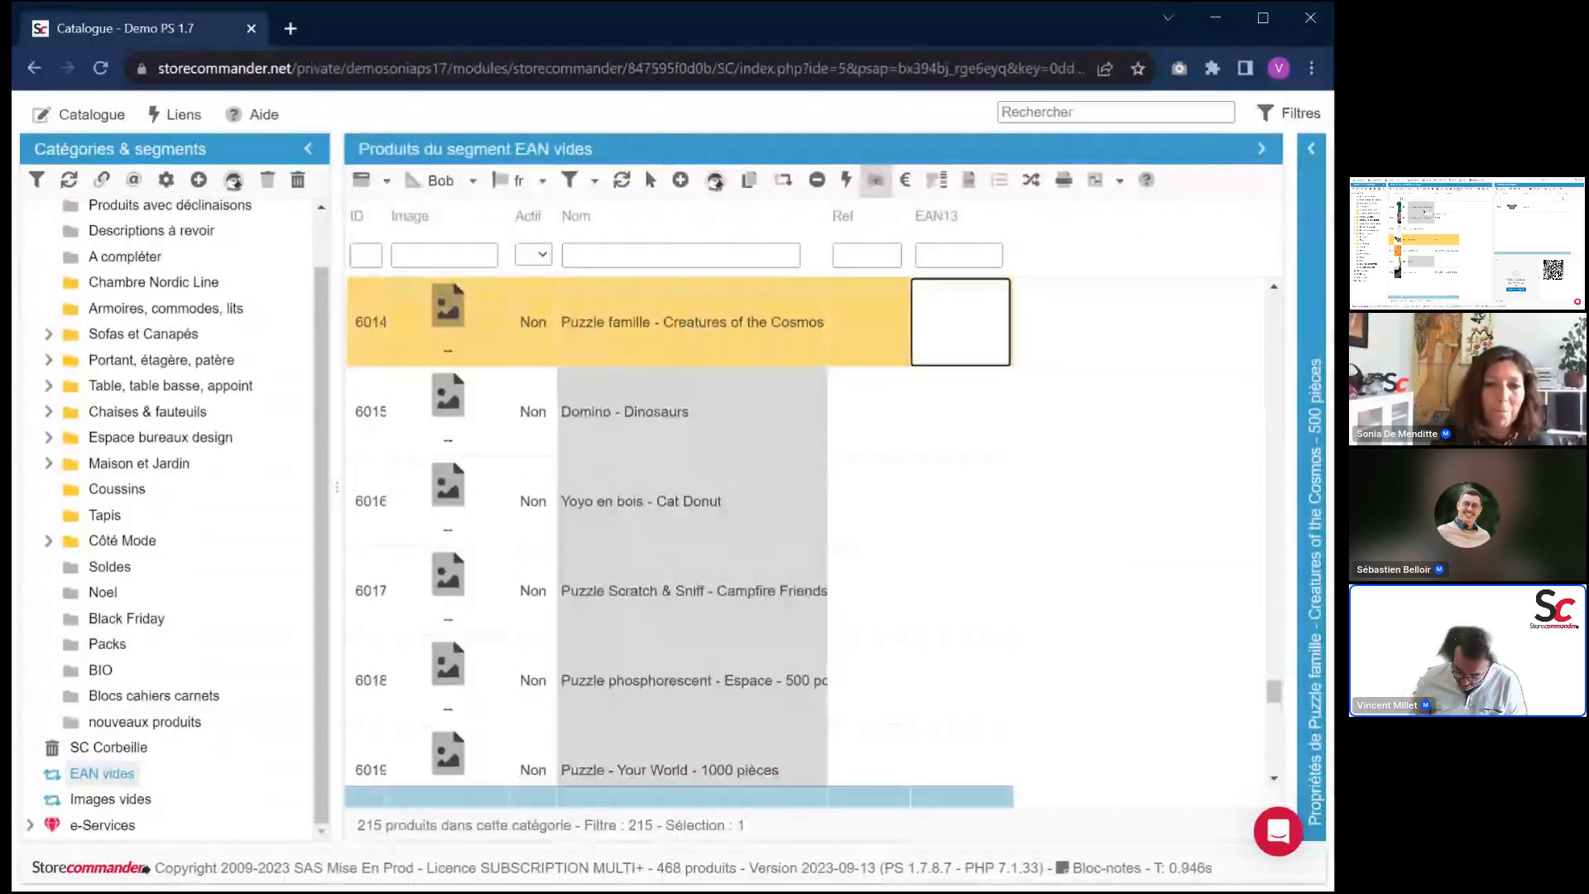
pyautogui.write('01234')
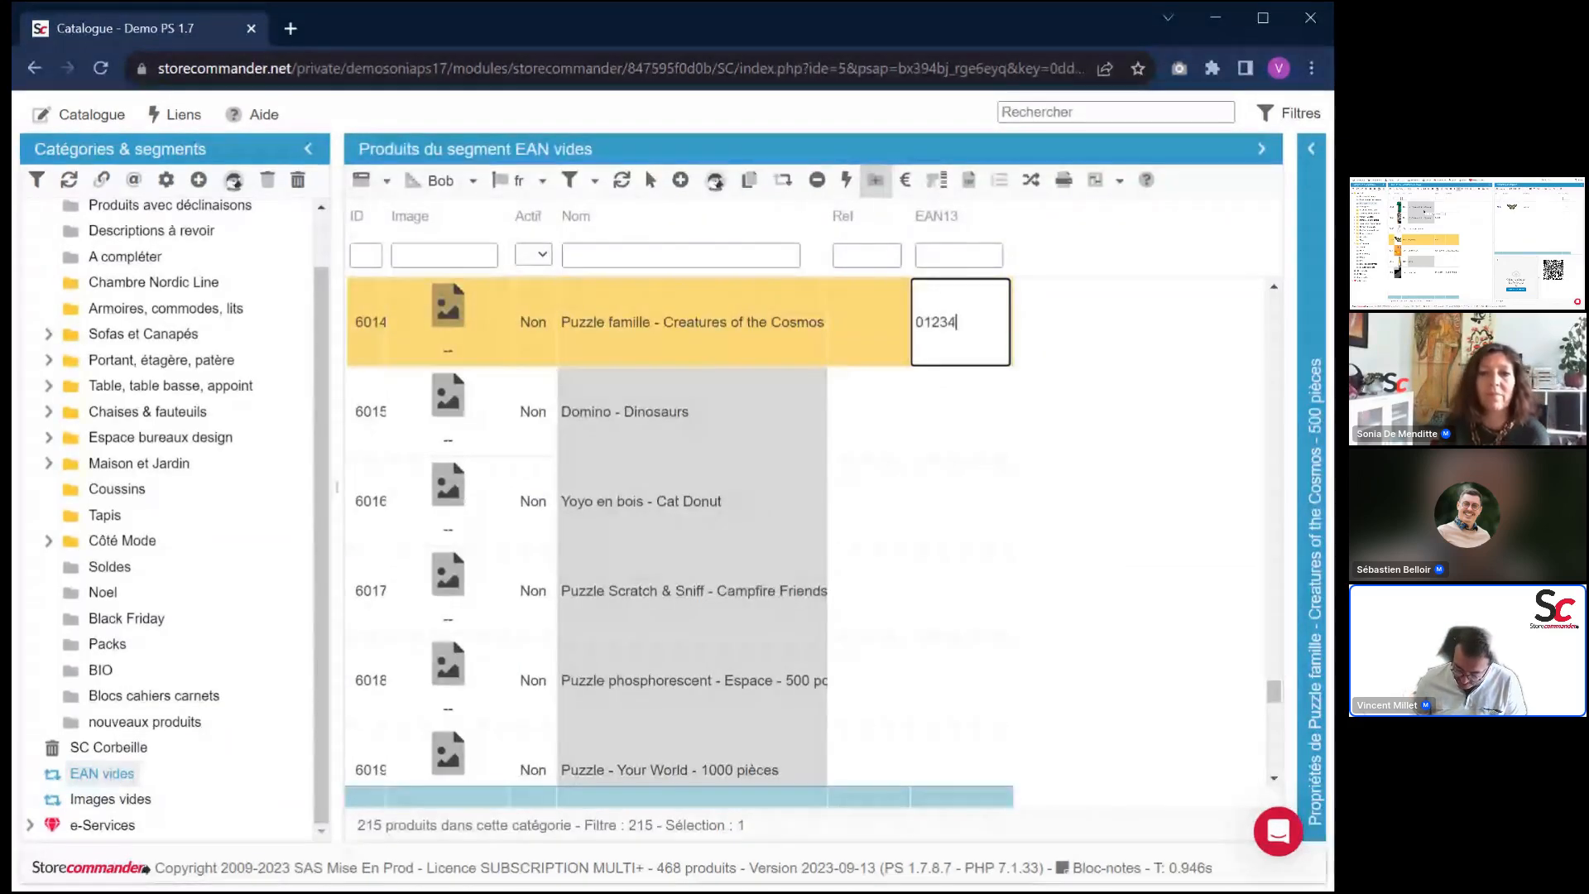
pyautogui.write('56789')
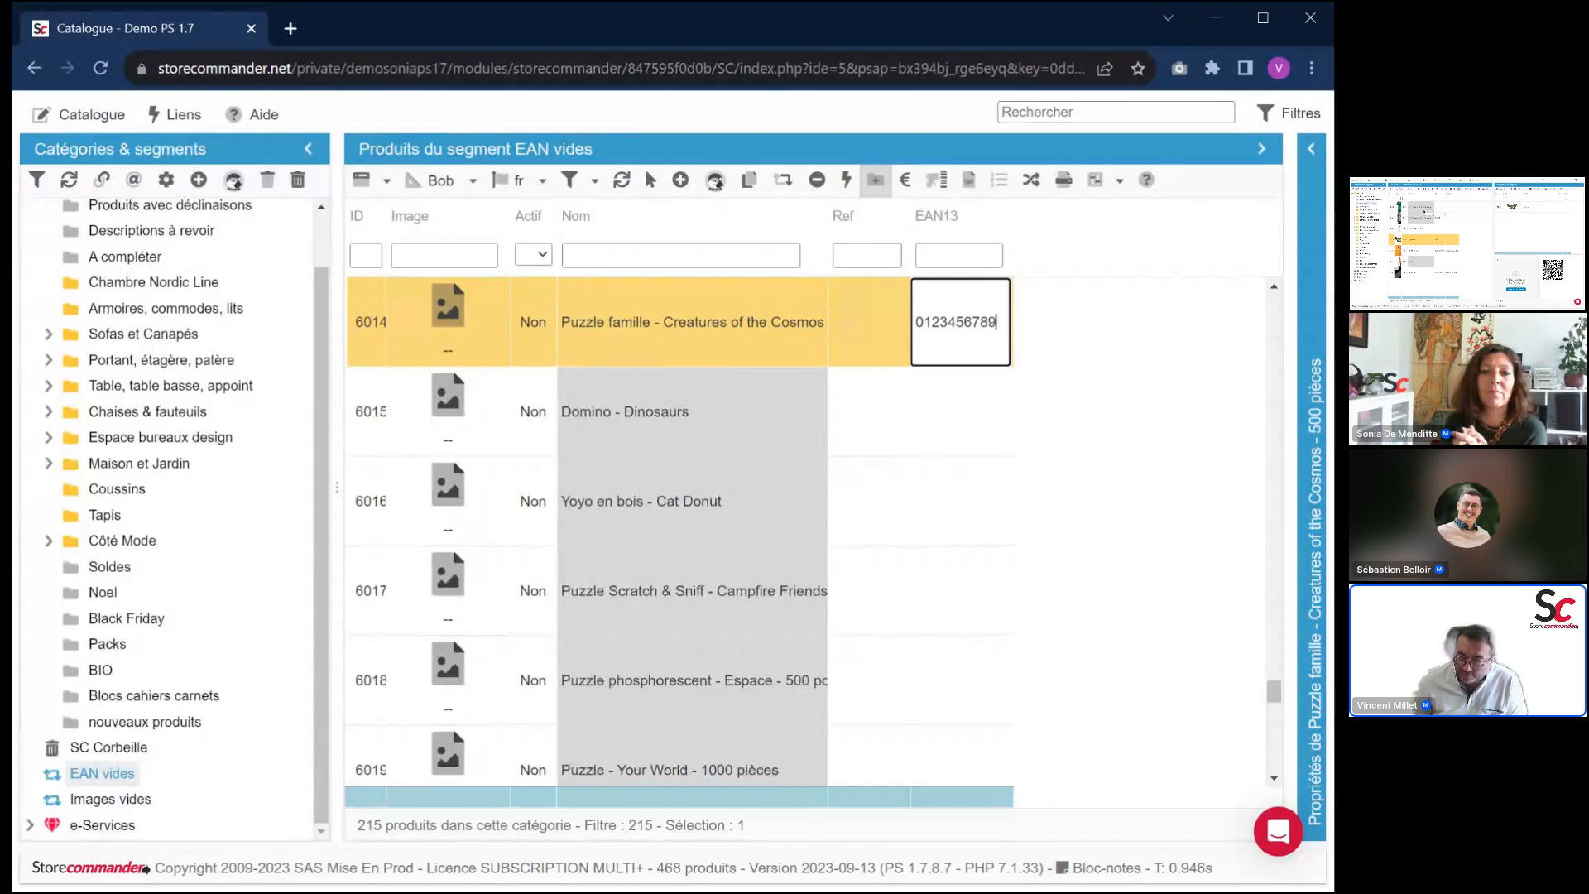
pyautogui.write('123')
pyautogui.press('Return')
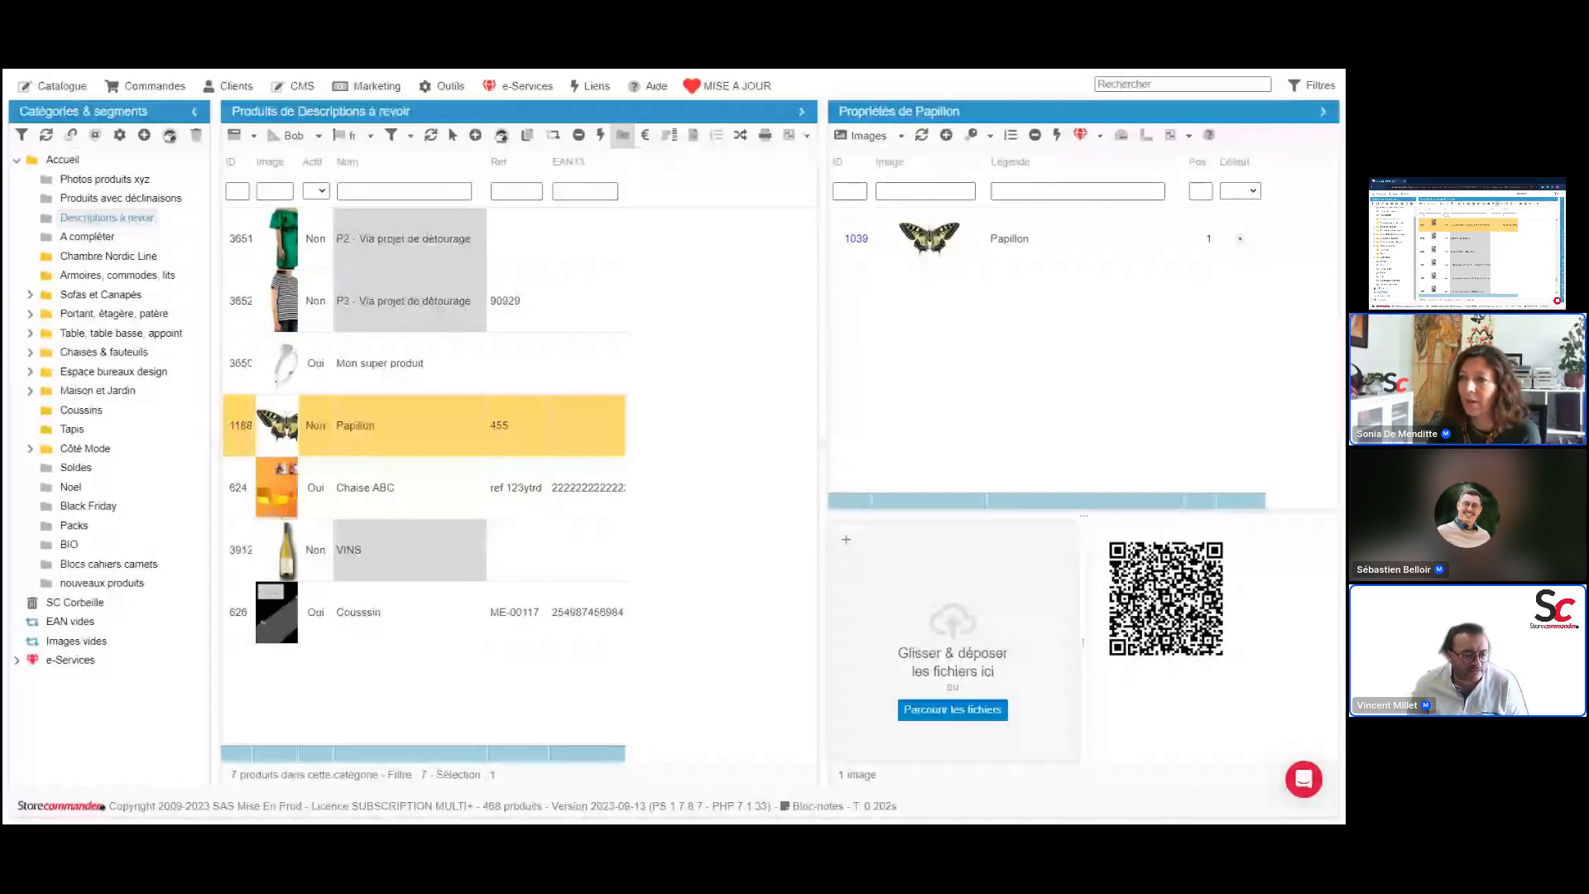
# Switch to the full-menu Store Commander window and check the newest ean13 change in the modification history, closing the history
pyautogui.click(389, 240)
pyautogui.click(444, 86)
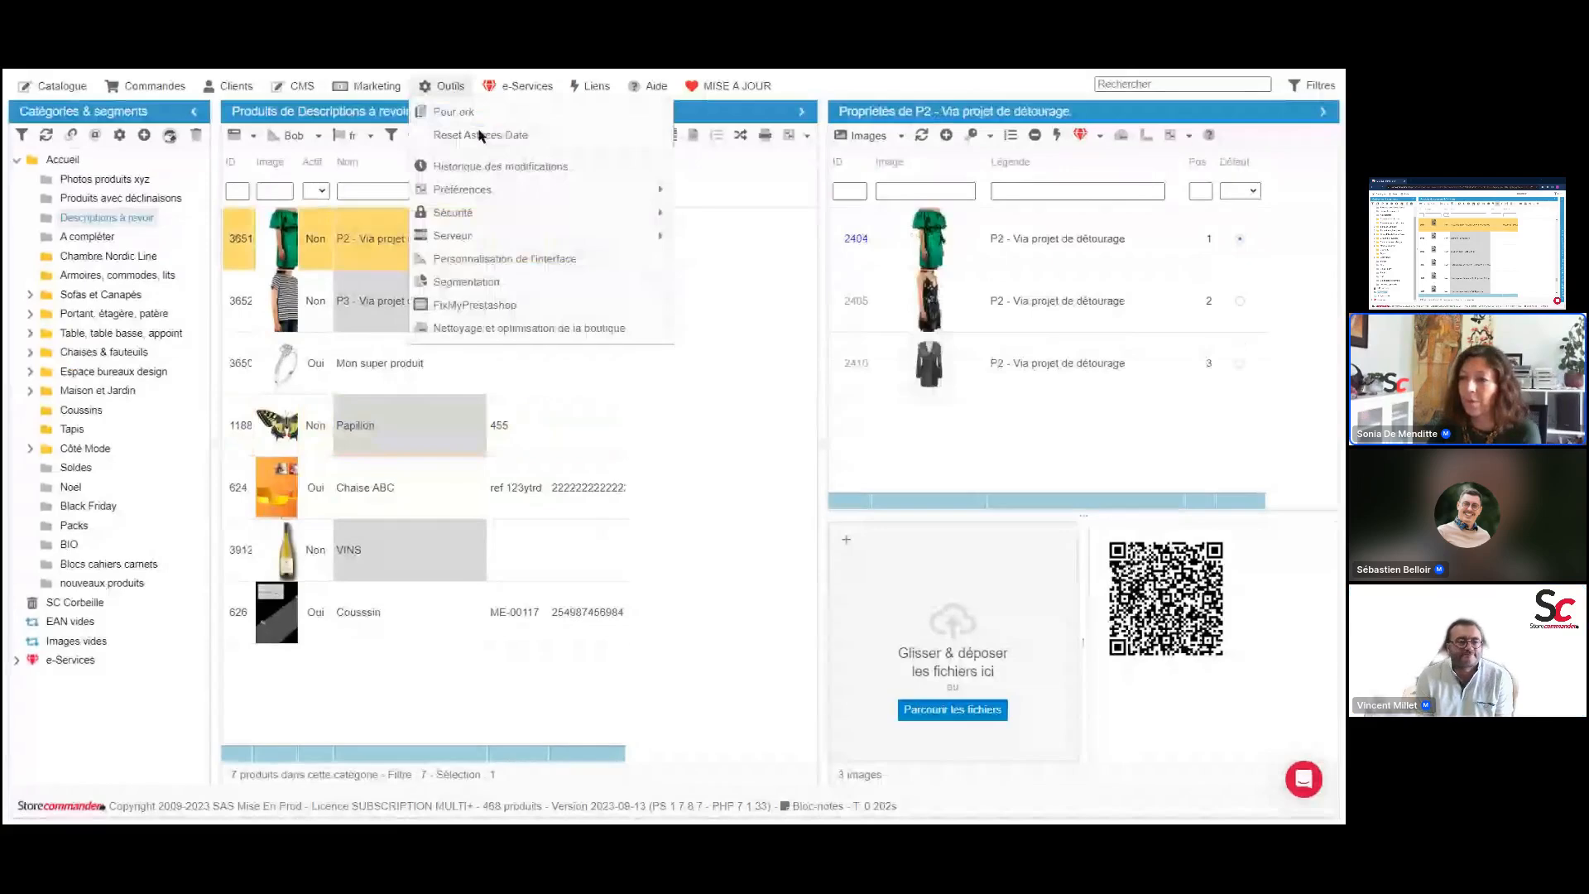
pyautogui.click(500, 166)
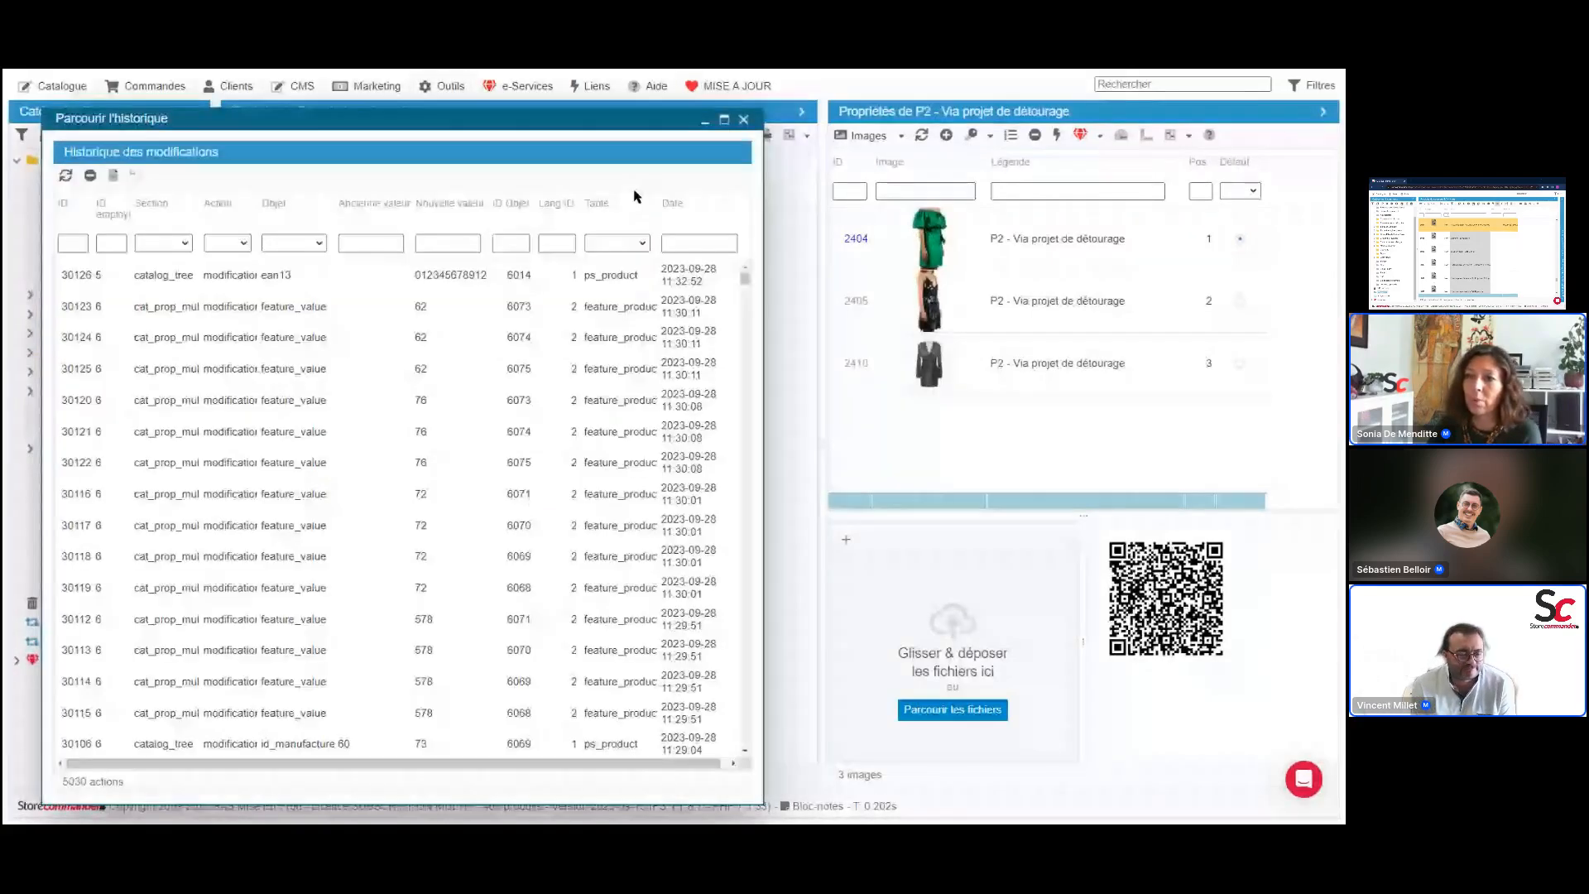
pyautogui.click(466, 287)
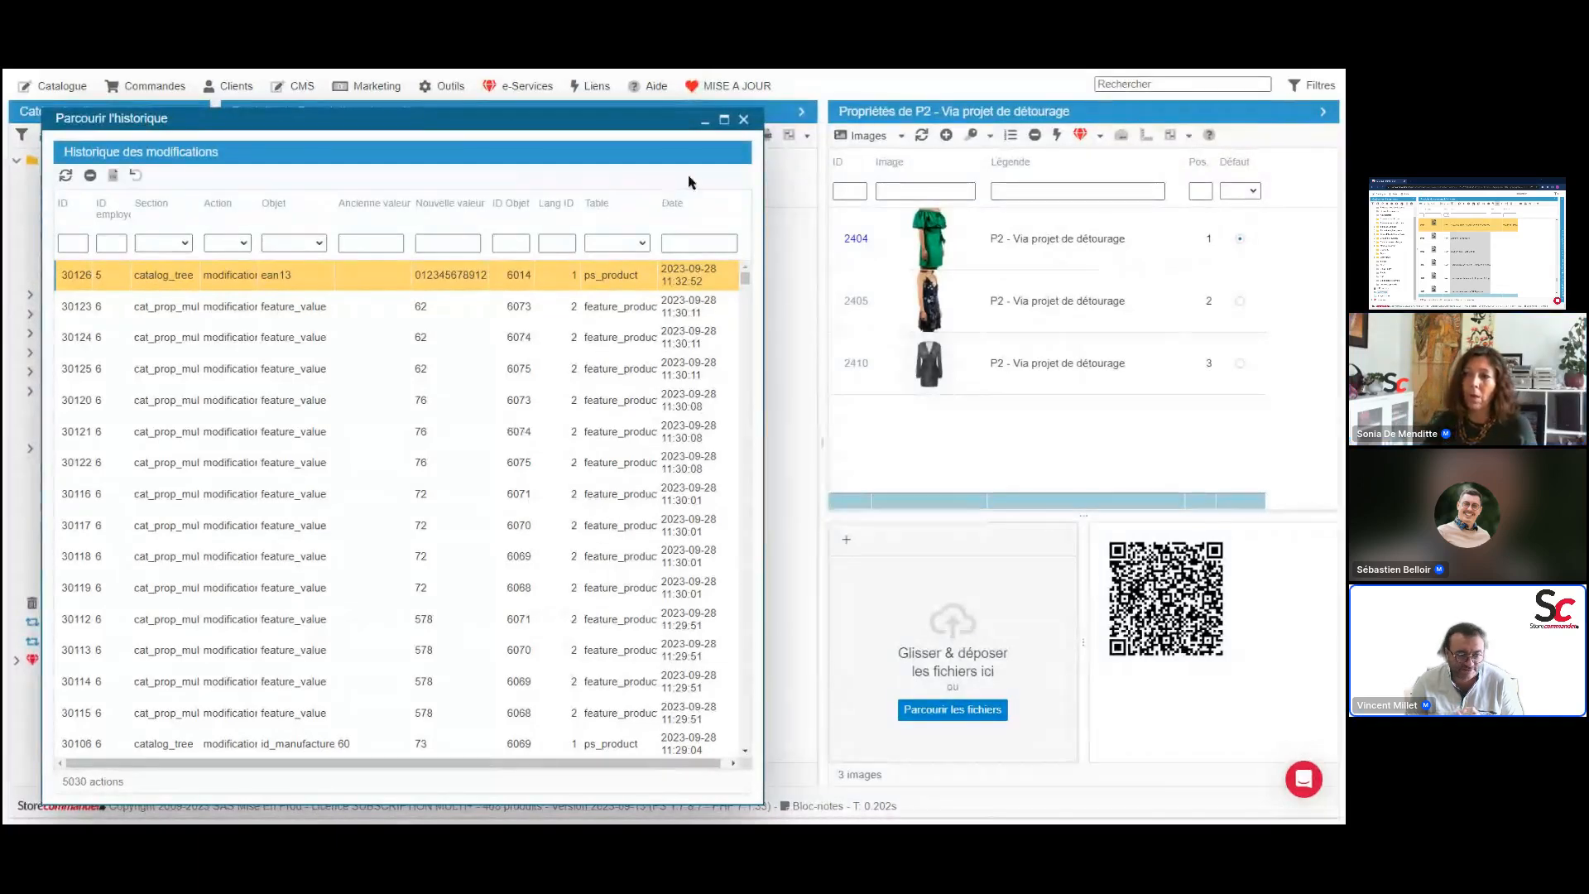
pyautogui.click(743, 121)
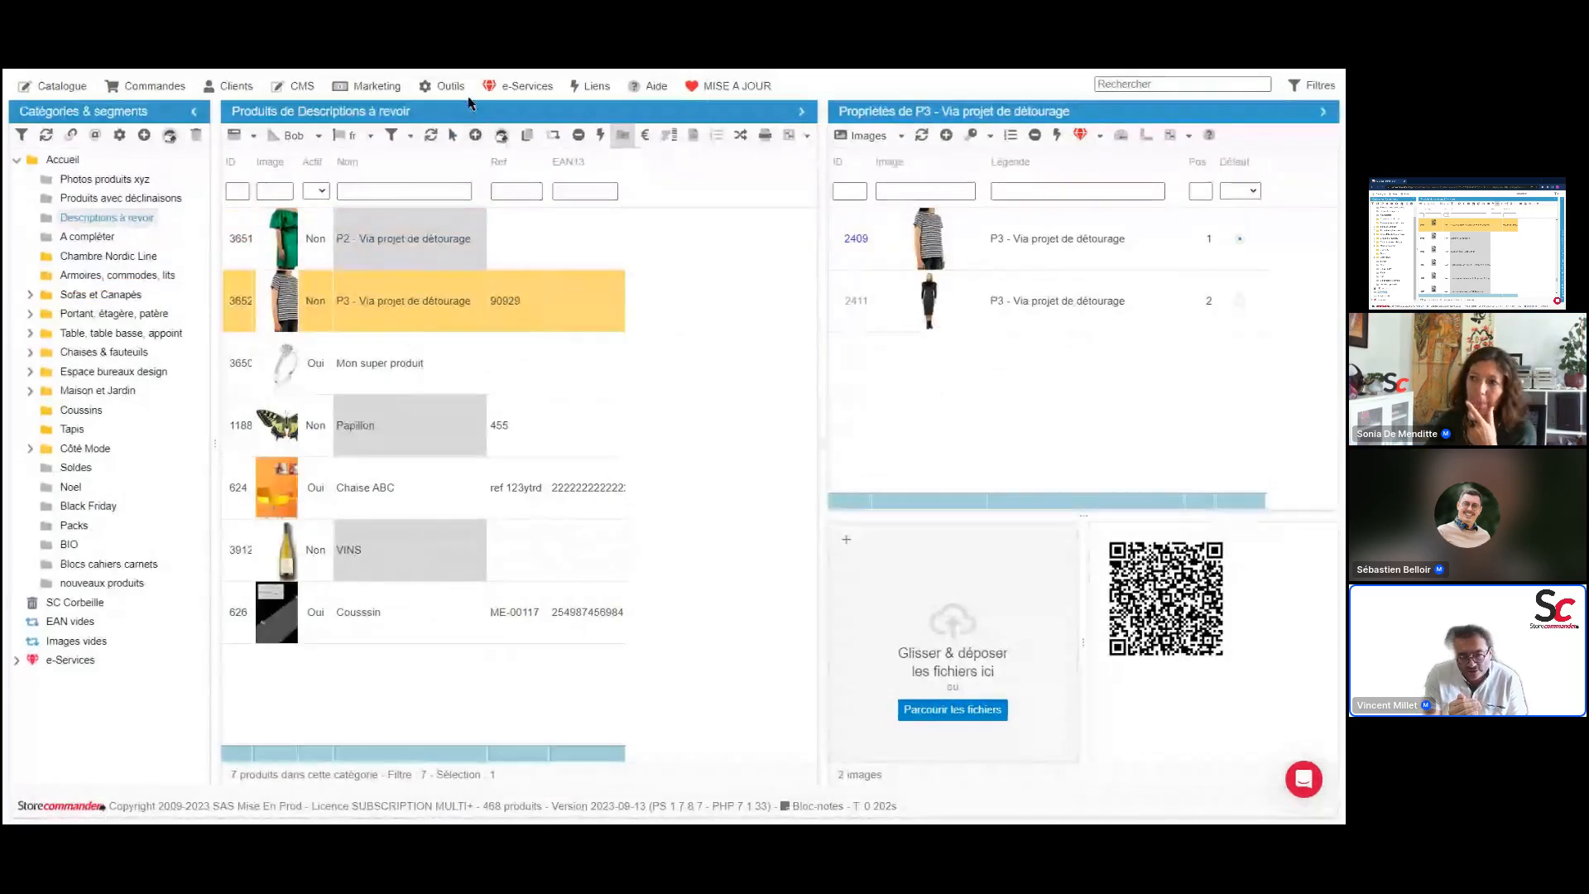
# Review the user permissions of the first StoreCommander employee and of the StoreCommander profile, and close the permissions window
pyautogui.click(447, 86)
pyautogui.moveTo(589, 193)
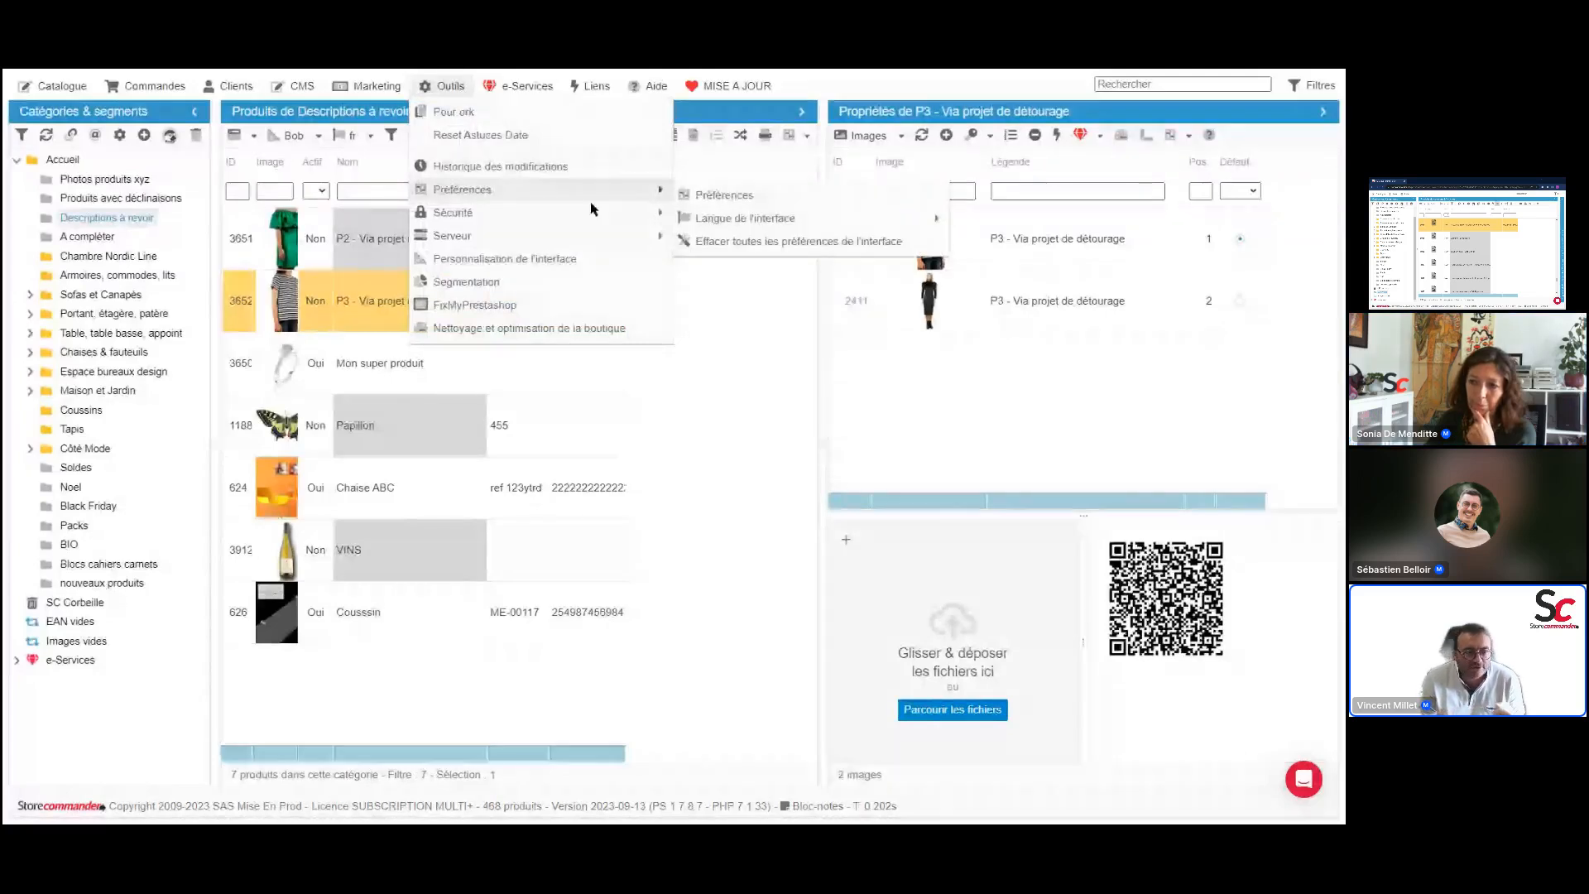
pyautogui.click(728, 217)
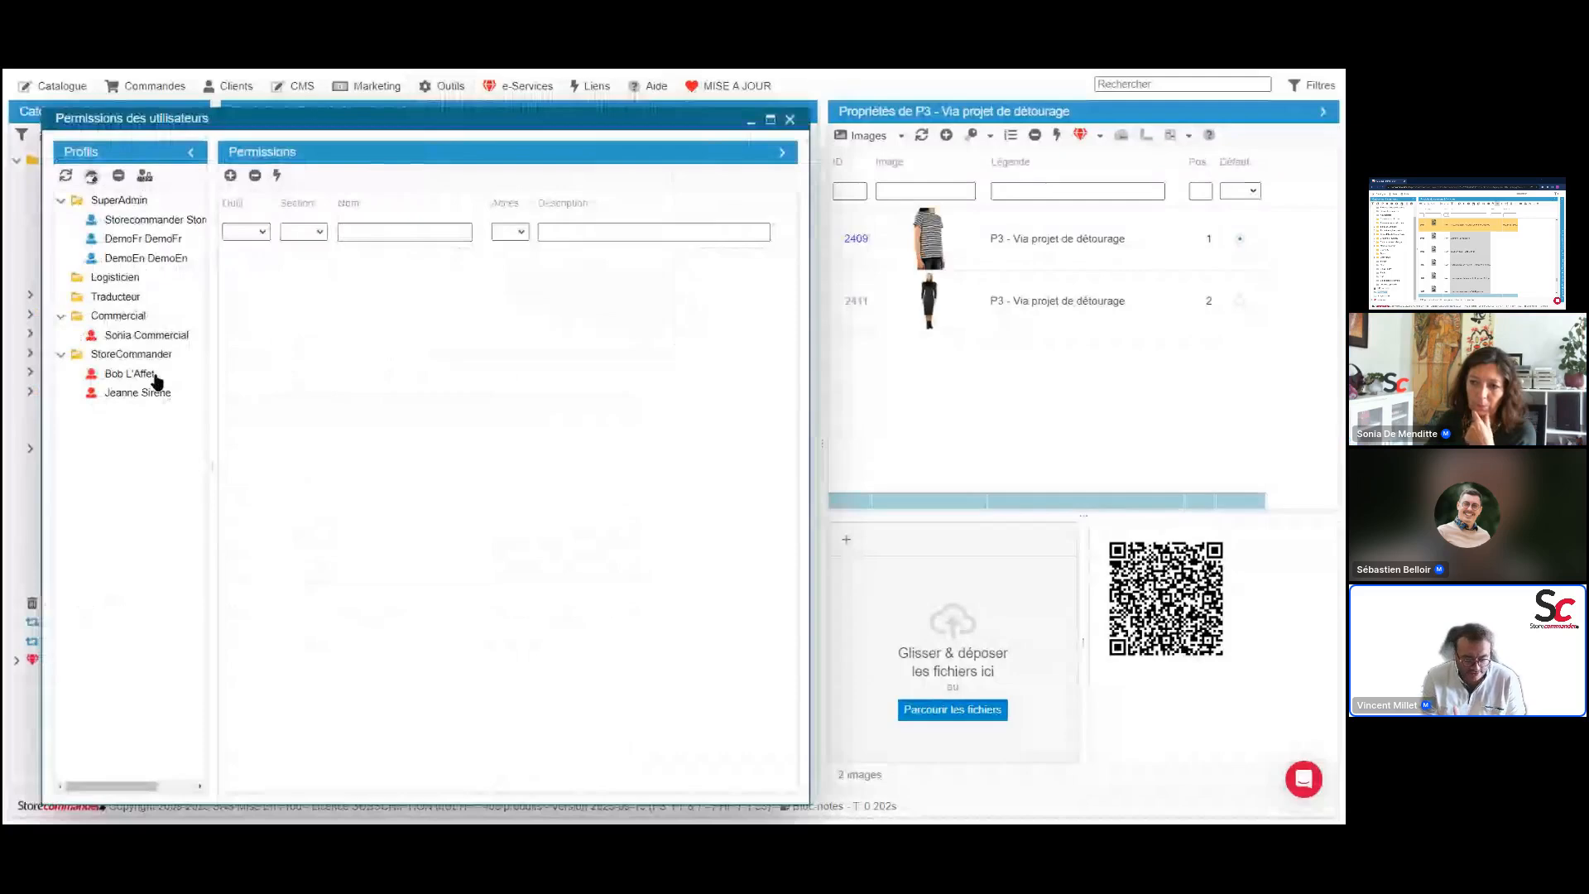
pyautogui.click(155, 377)
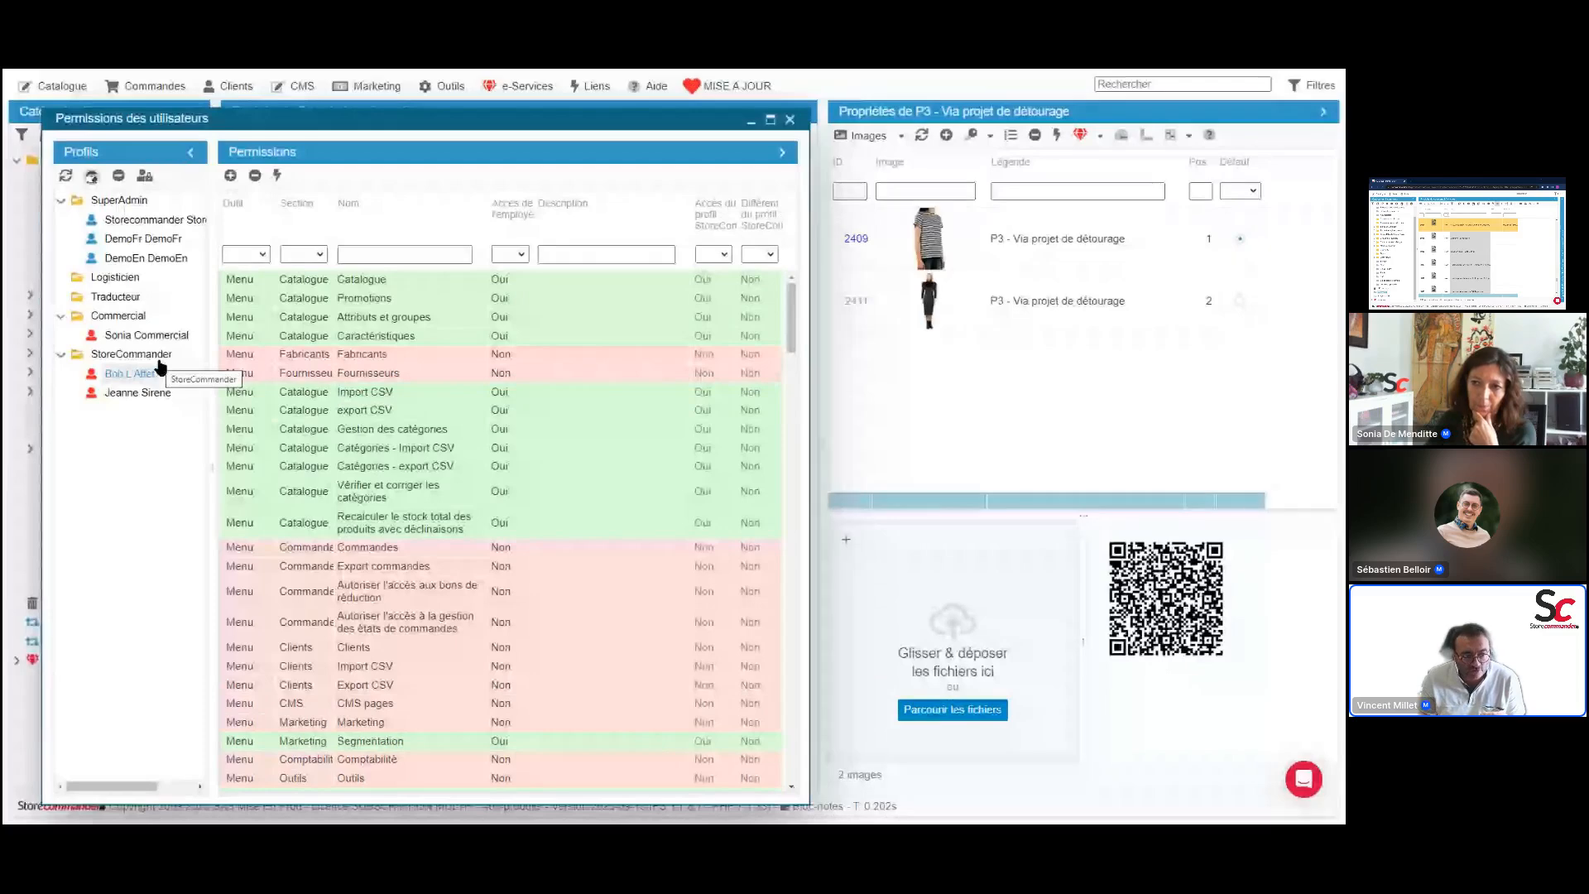
pyautogui.click(159, 363)
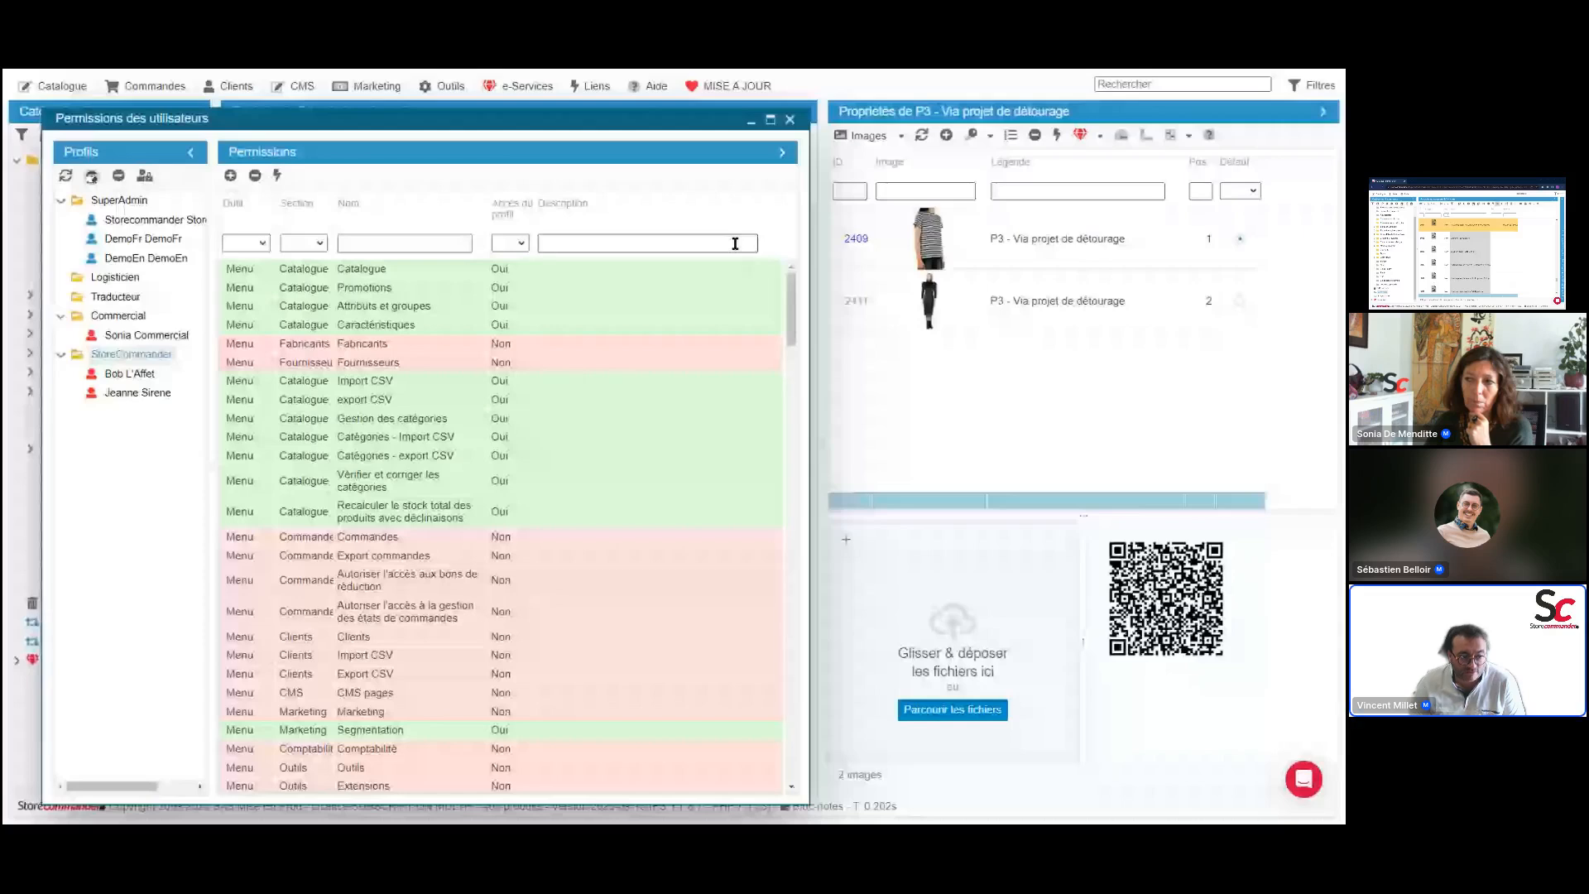
pyautogui.click(792, 120)
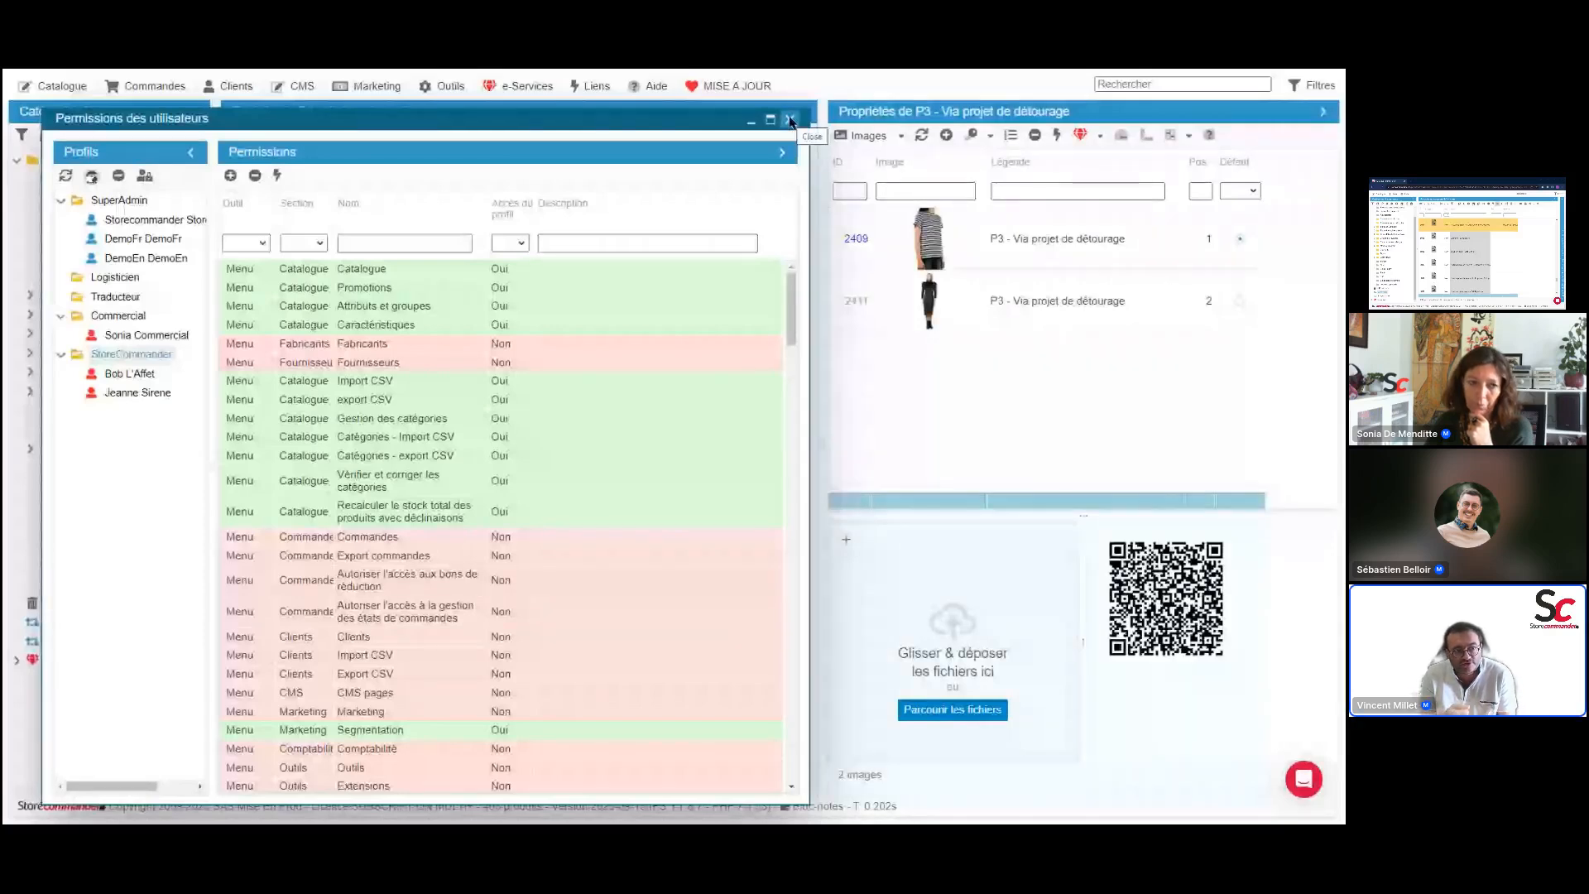
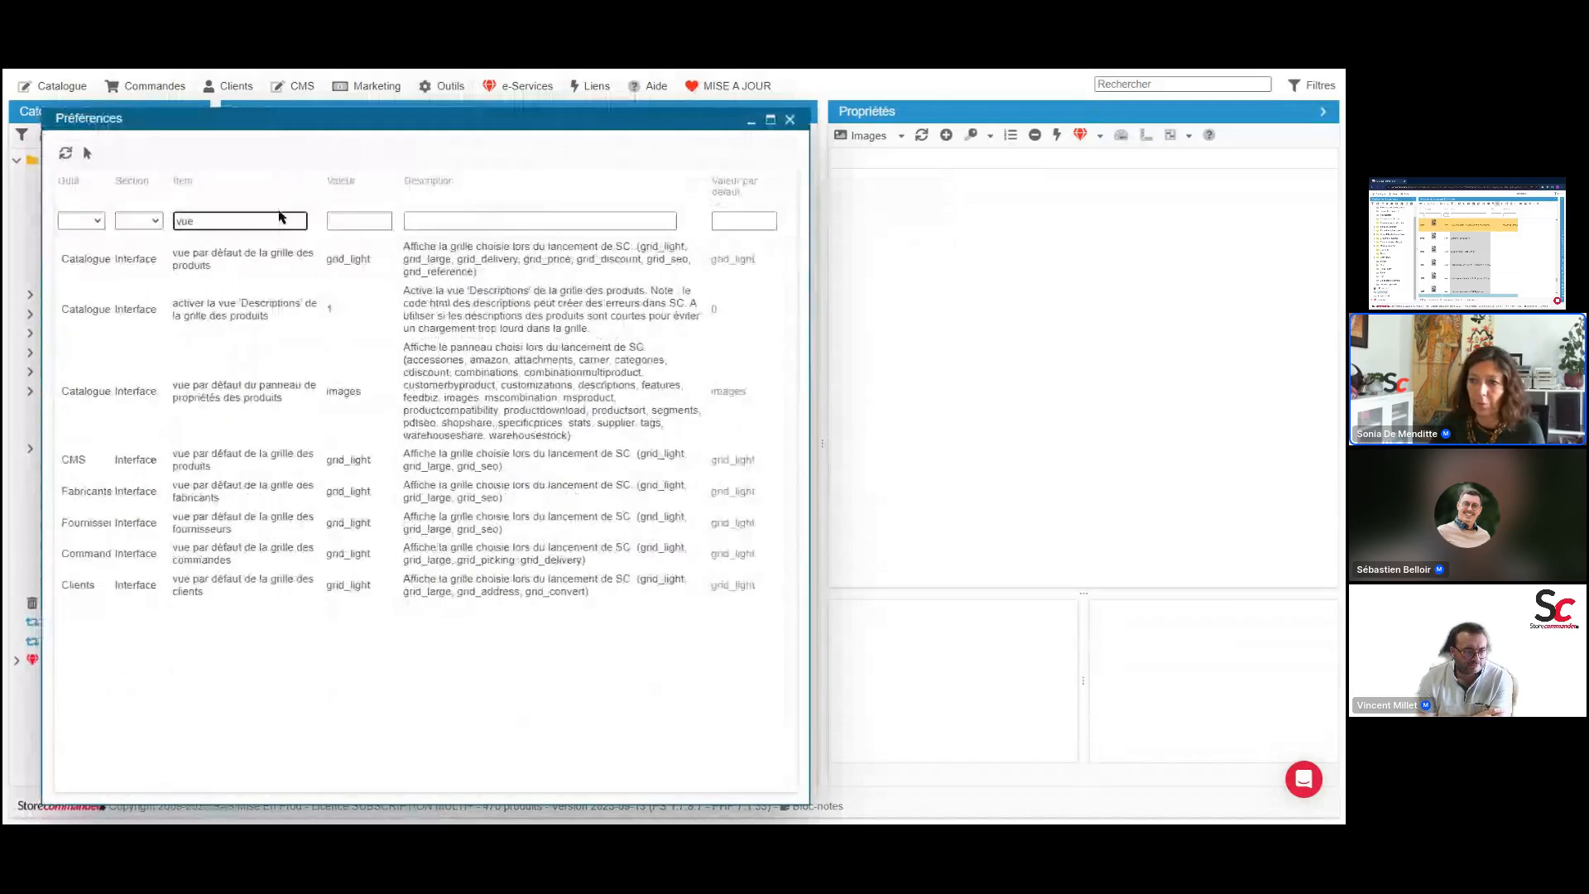
# Check the catalogue's default product grid view preference against the grid_bob identifier in the interface customization, closing both windows
pyautogui.click(281, 265)
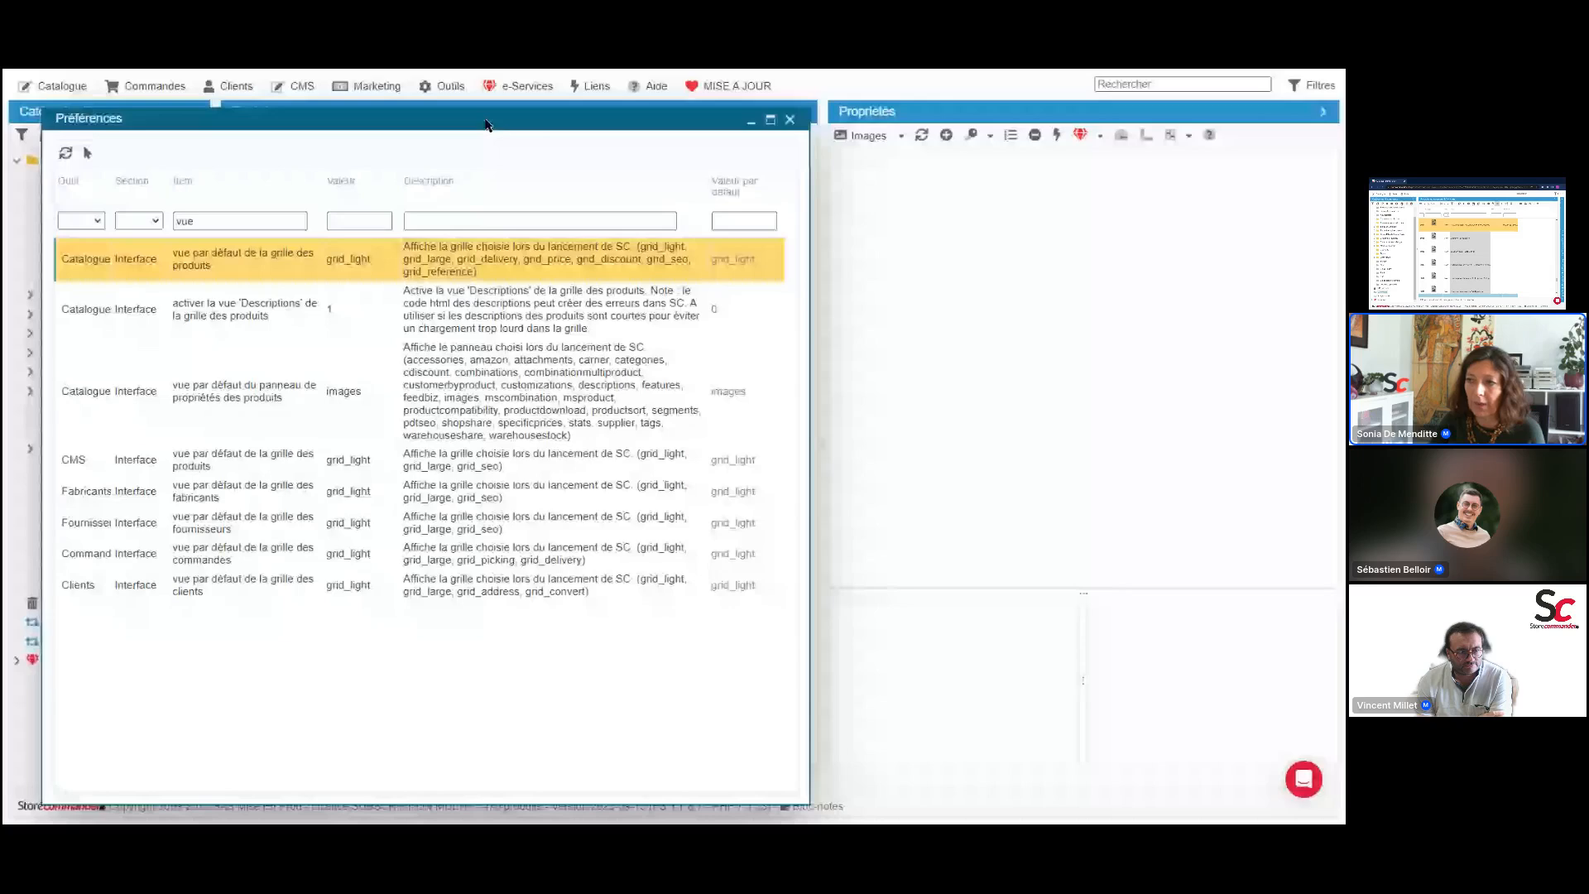
pyautogui.moveTo(485, 124); pyautogui.dragTo(807, 144)
pyautogui.click(447, 86)
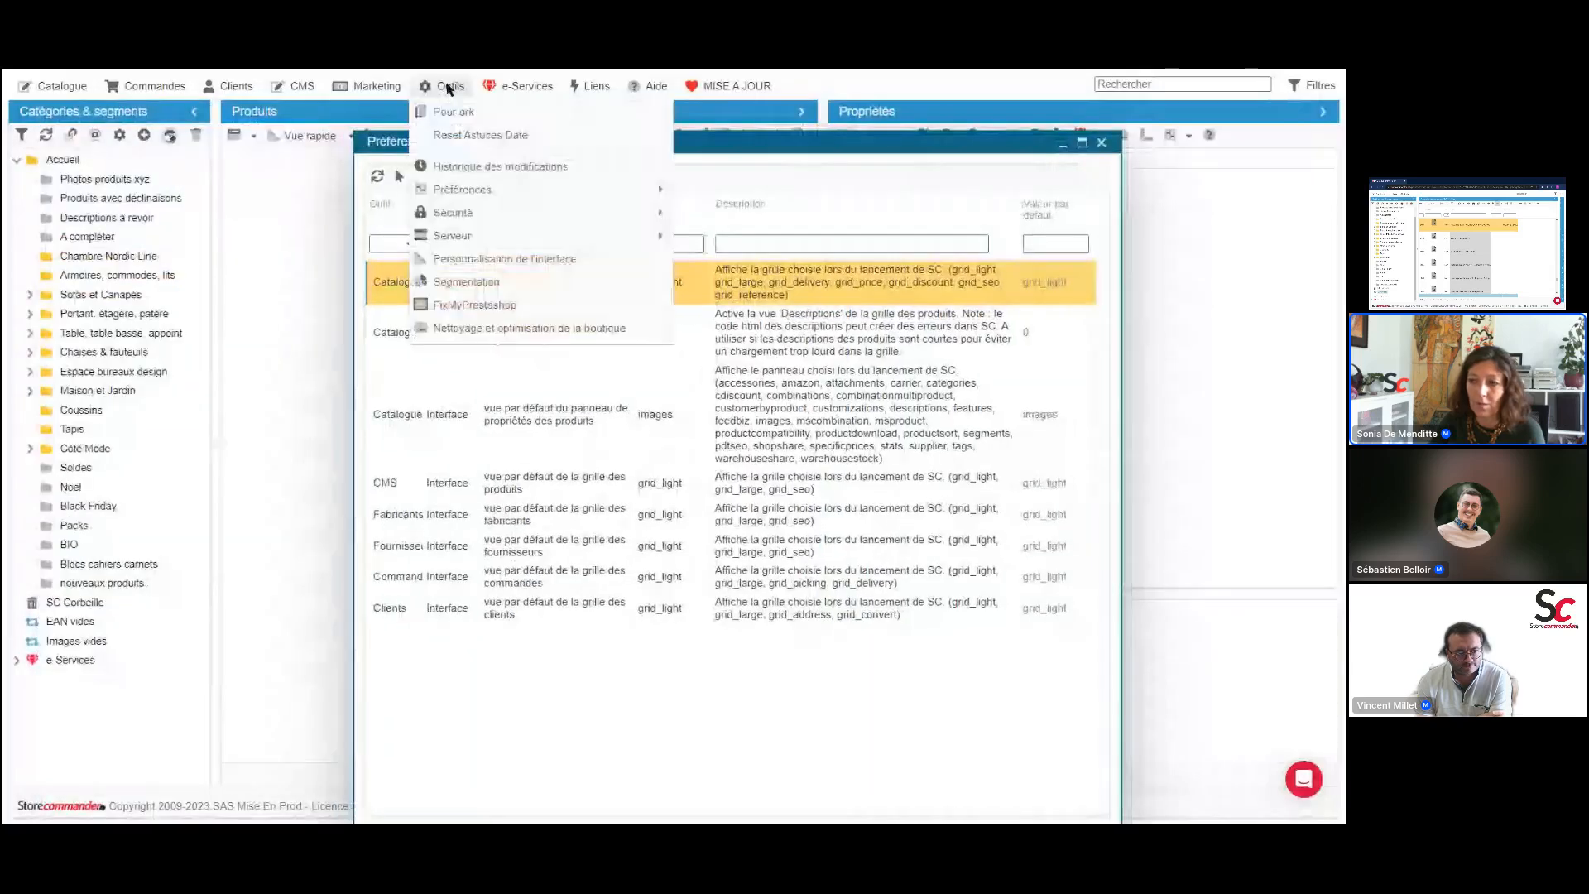
pyautogui.moveTo(472, 224)
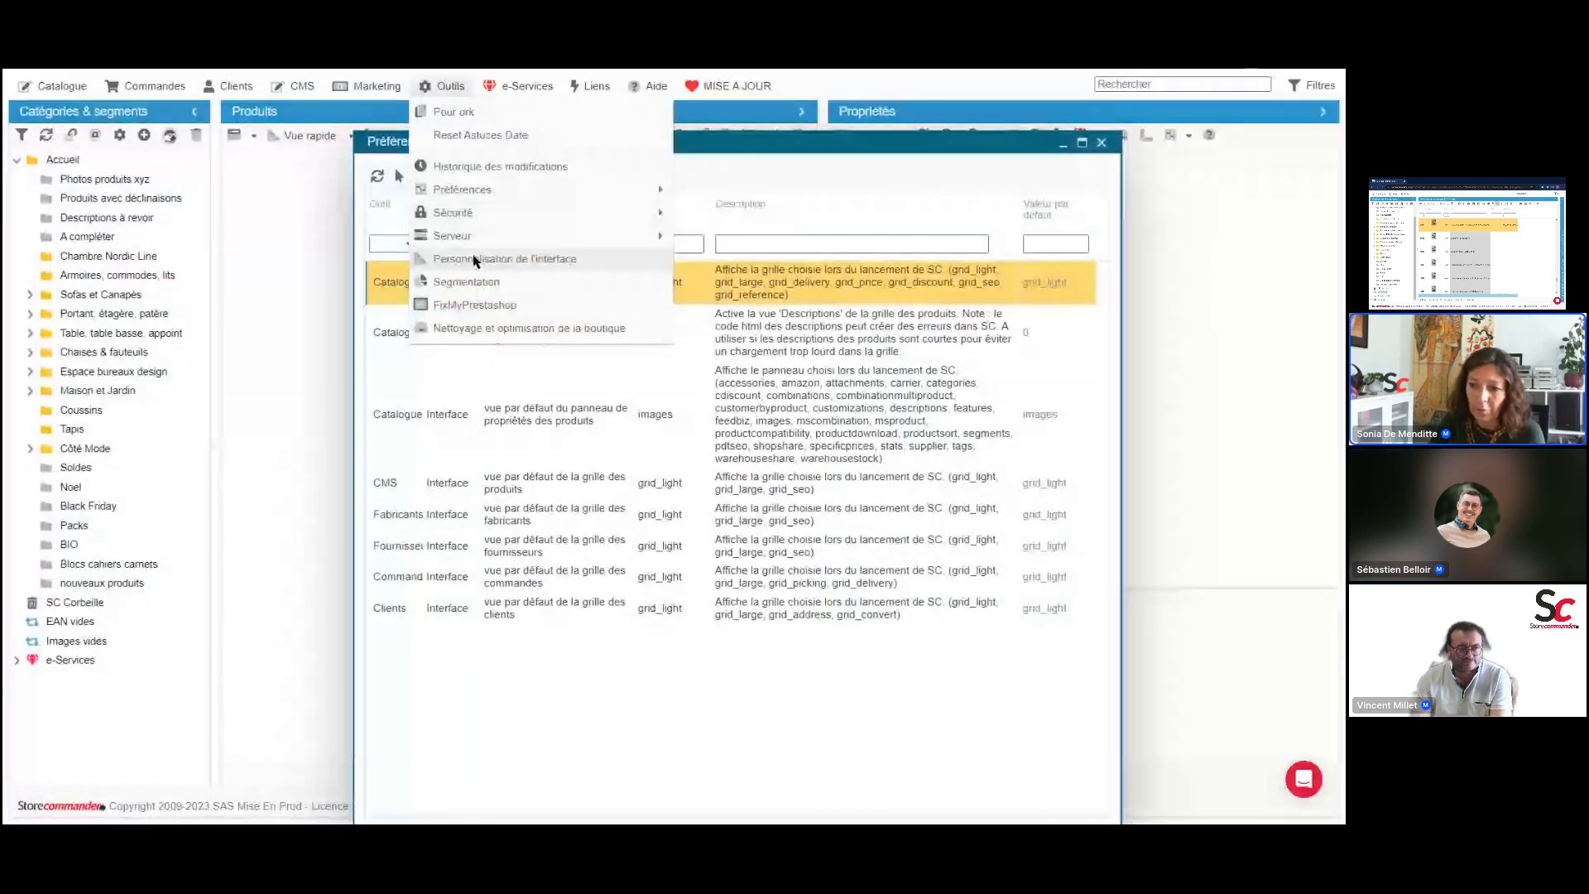
pyautogui.click(475, 259)
pyautogui.click(79, 483)
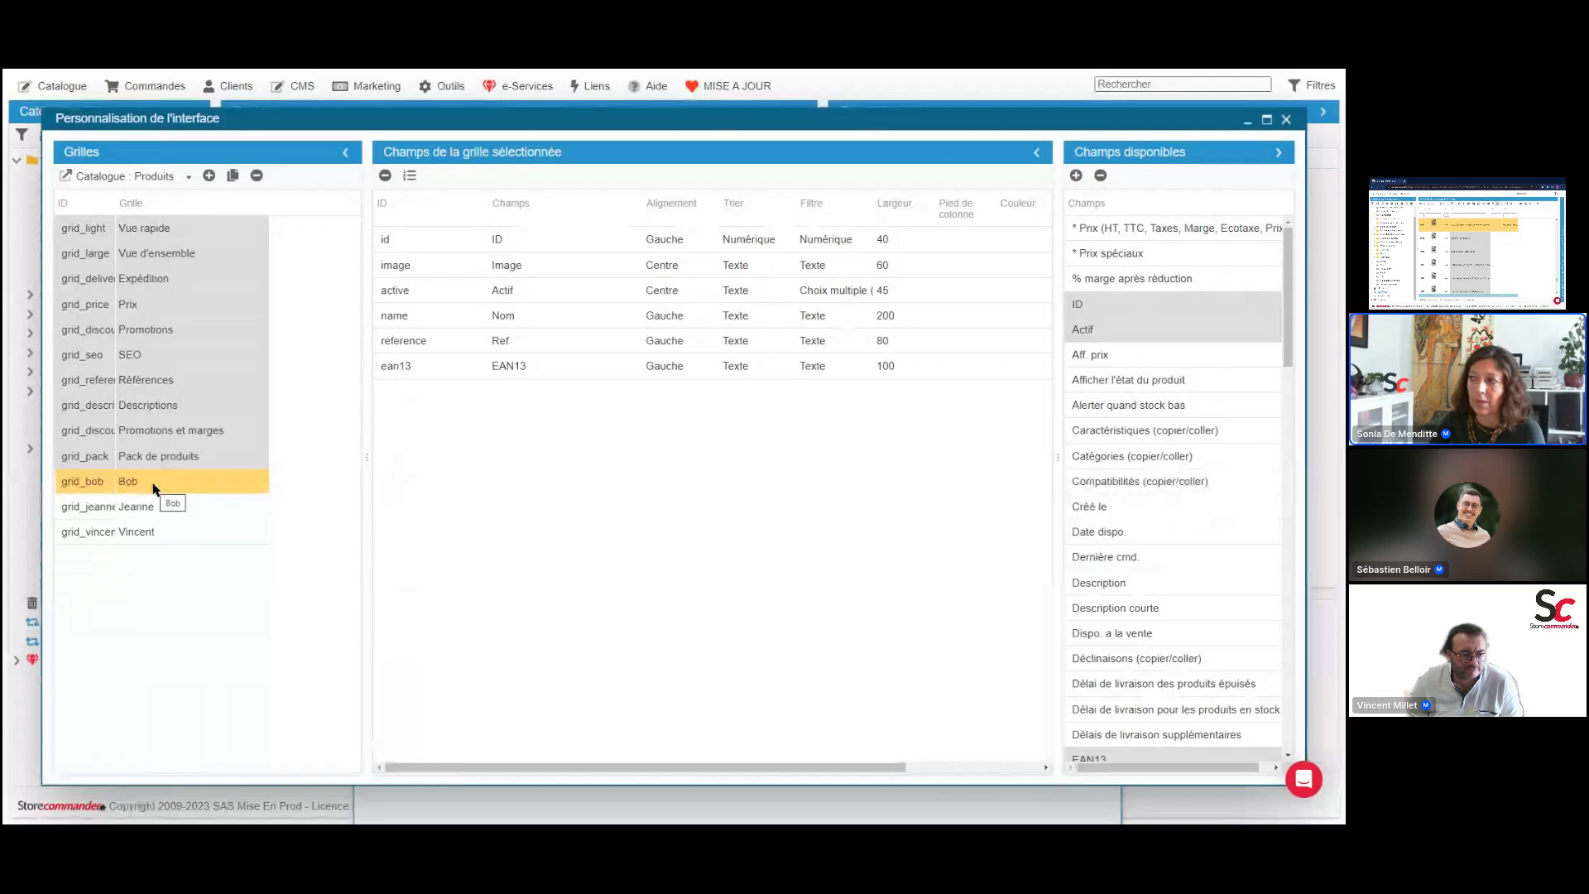
pyautogui.click(1287, 120)
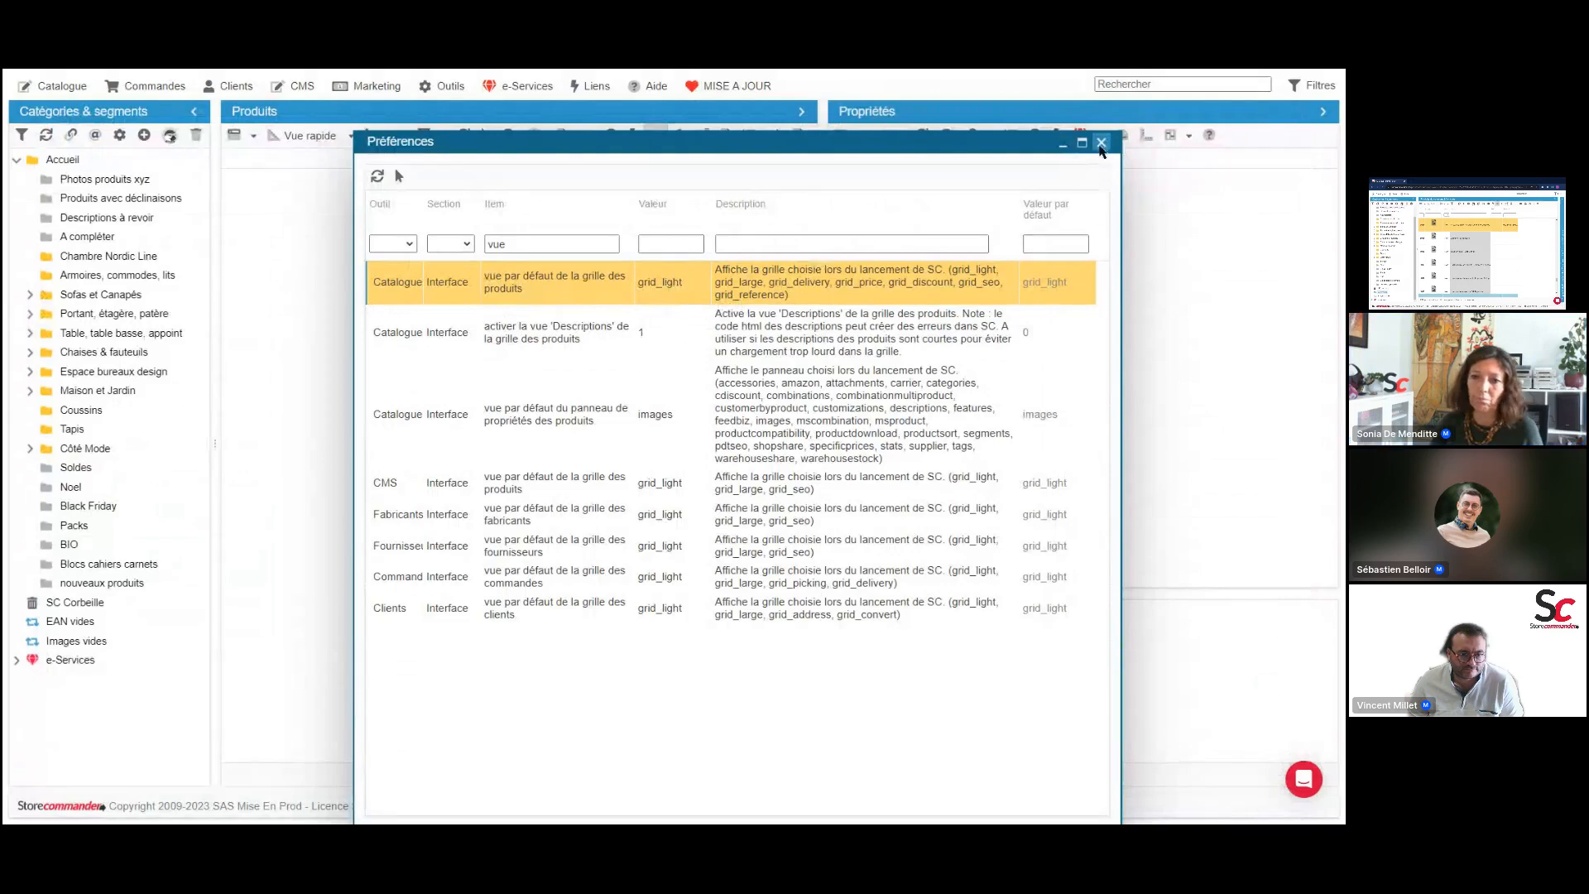
pyautogui.click(1101, 142)
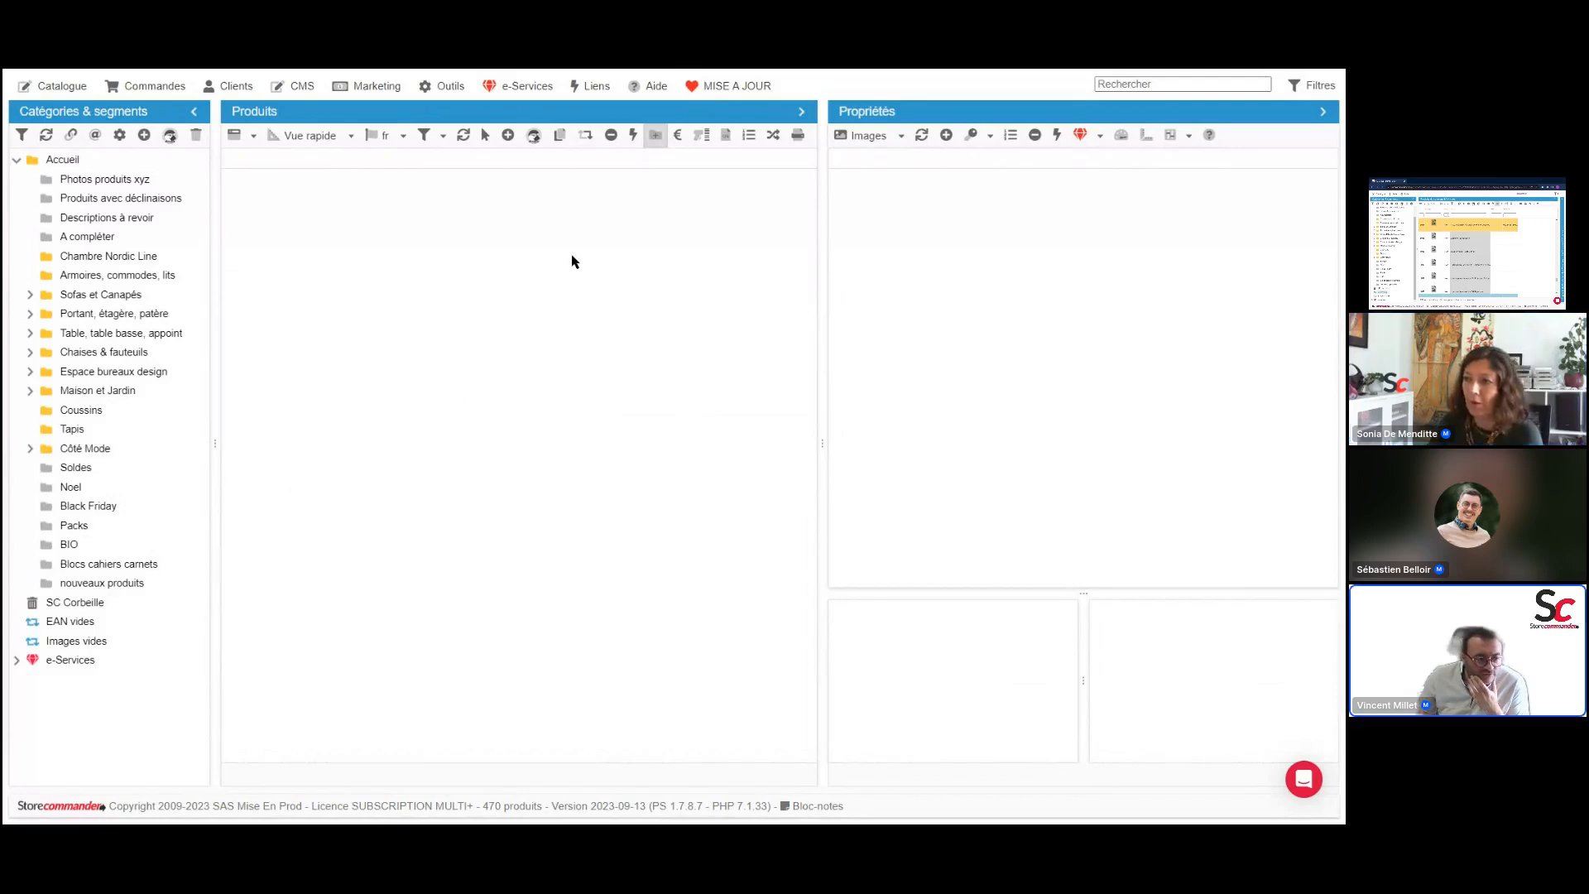
# Open the Licences Store Commander page in a new browser tab and examine the Solo, MultiStores and Expert plans' pricing
pyautogui.click(588, 91)
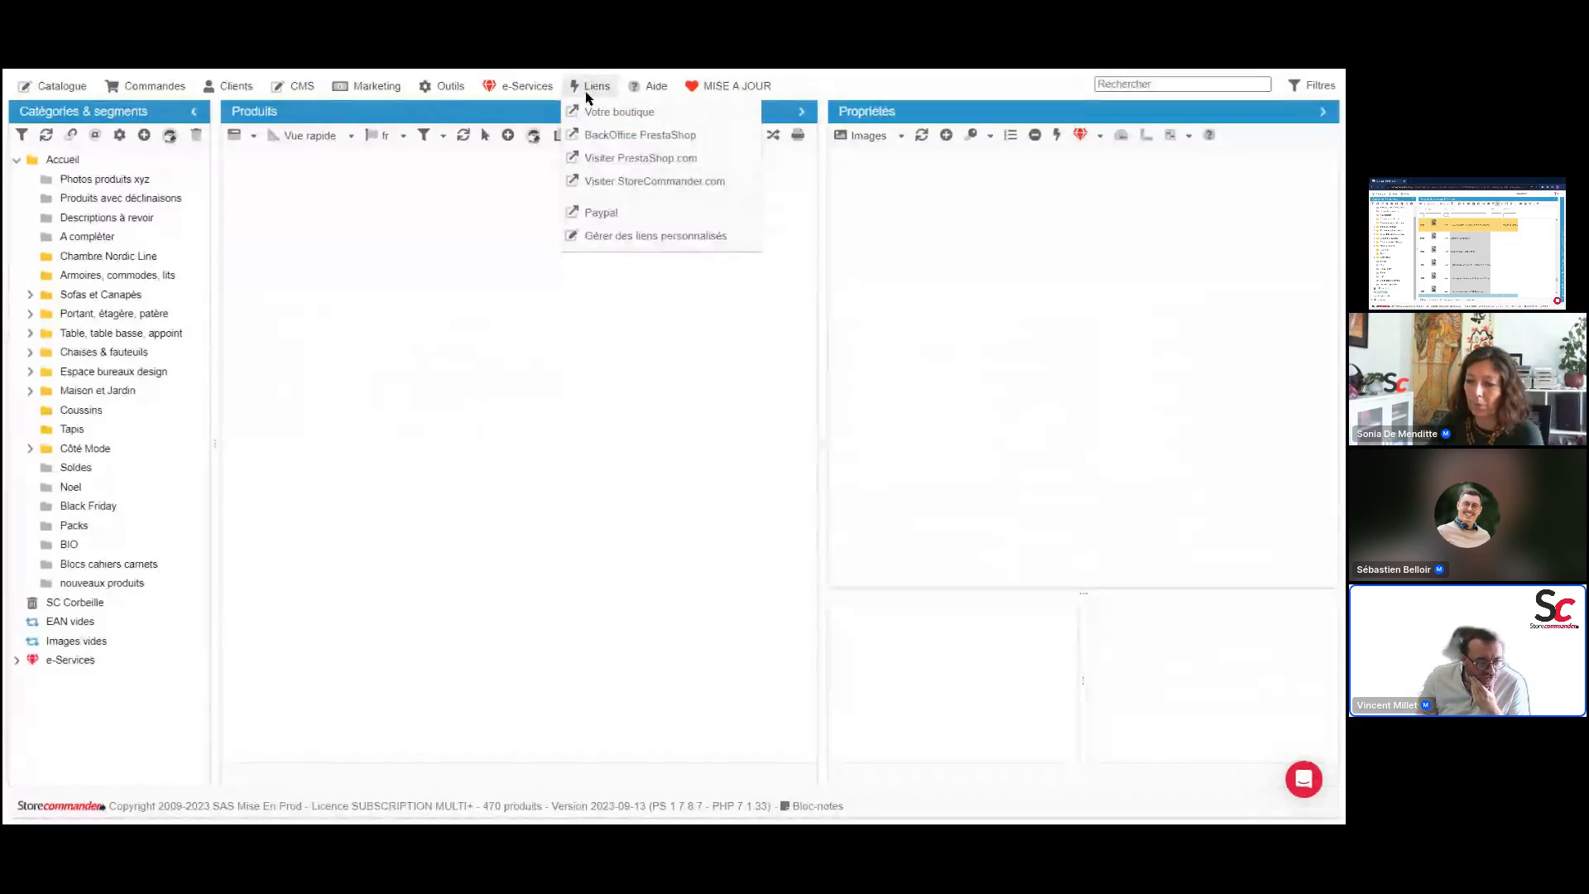
pyautogui.click(483, 737)
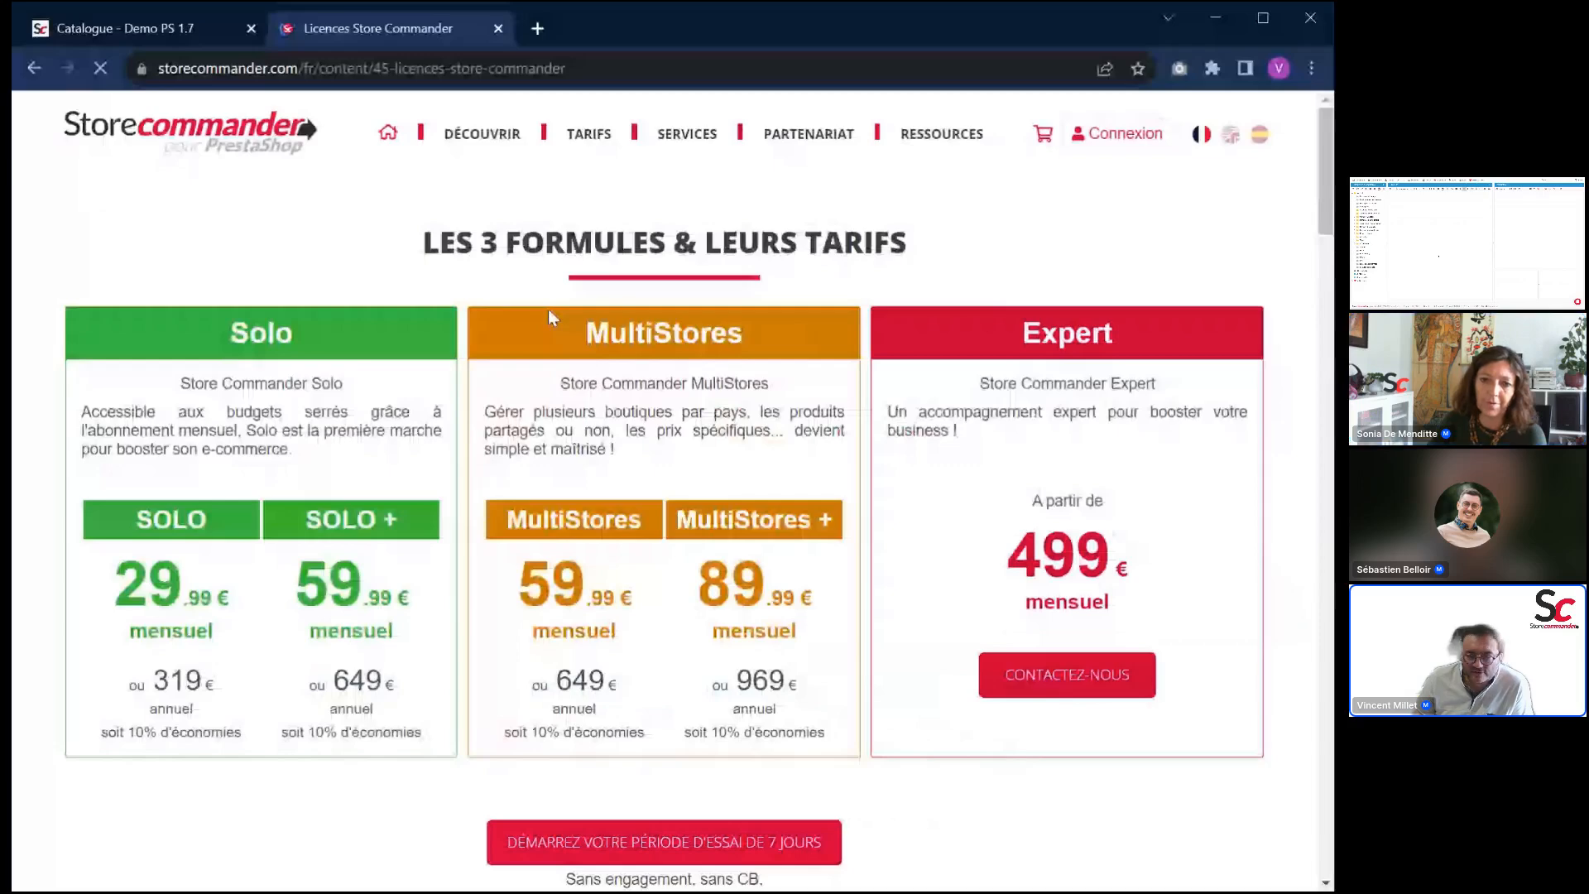
pyautogui.scroll(-1, 548, 309)
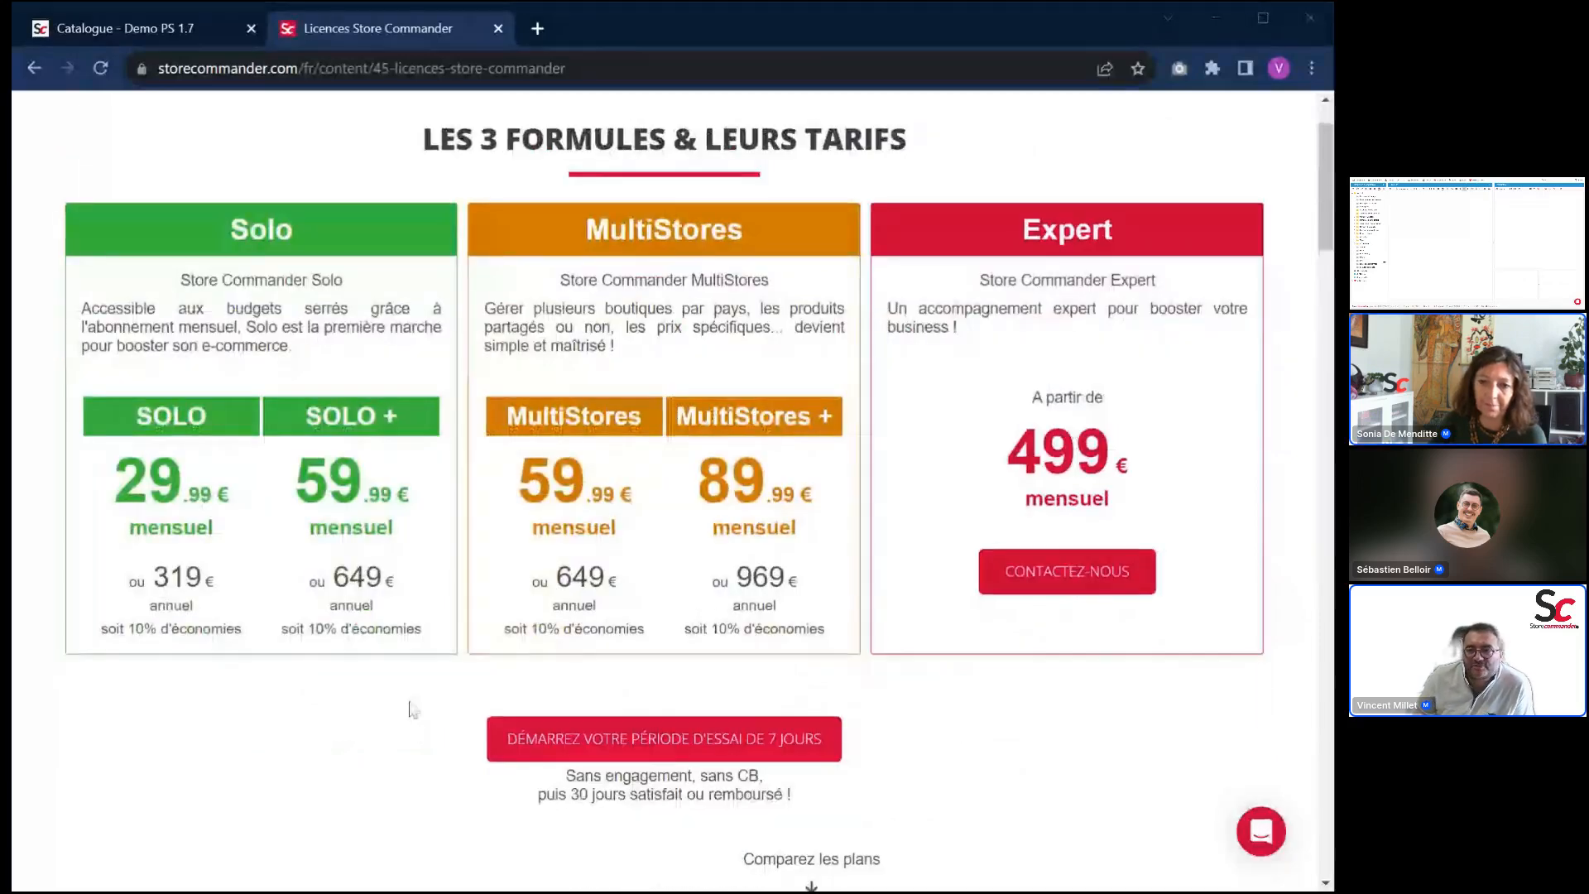
pyautogui.scroll(1, 352, 707)
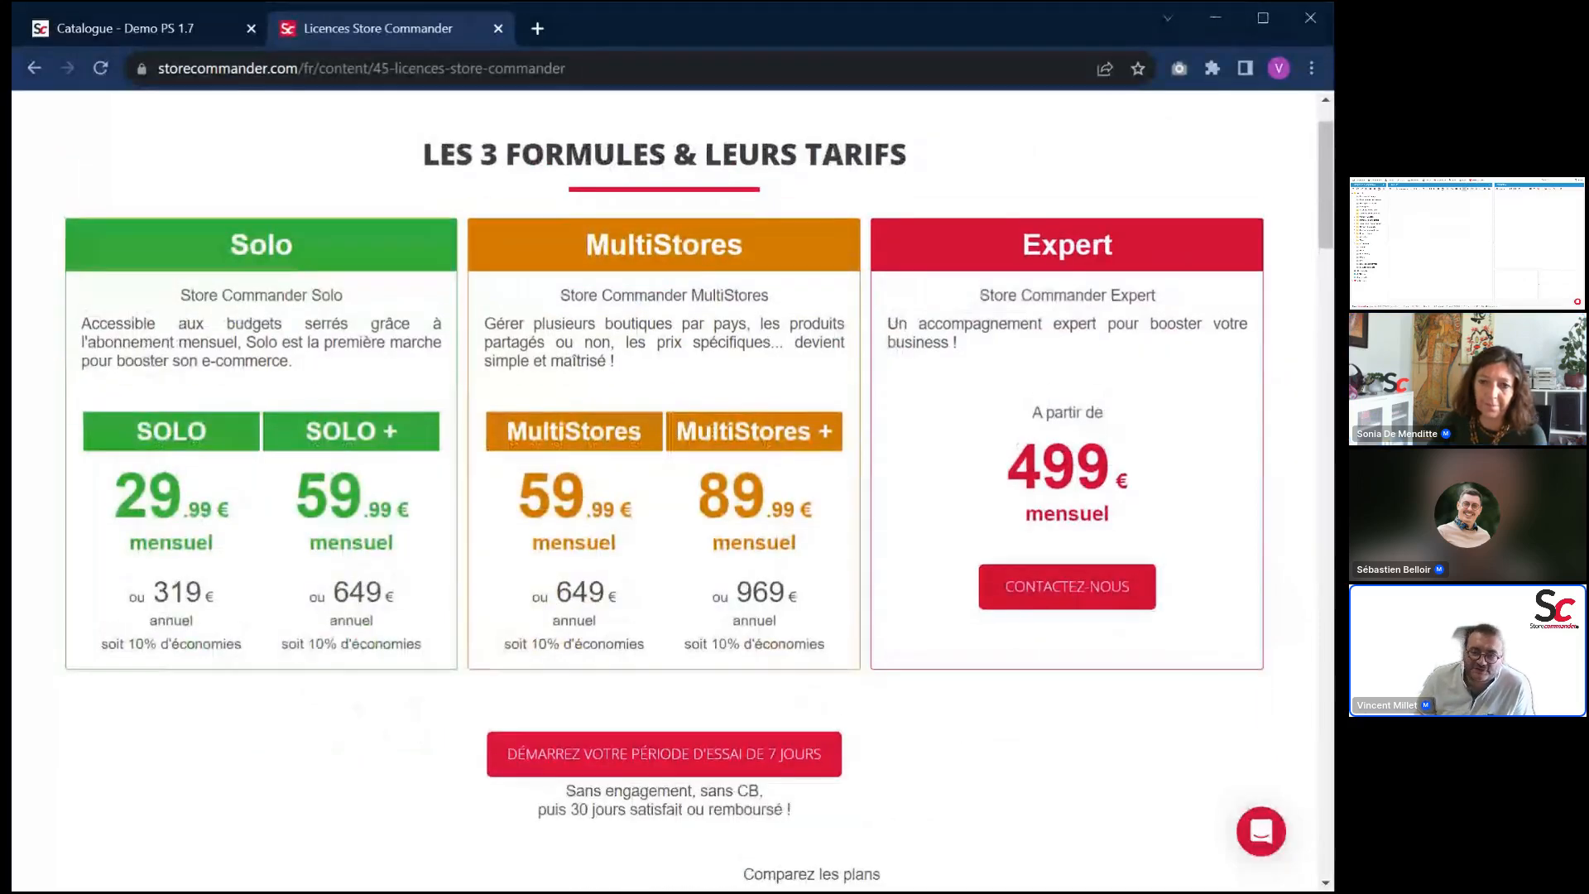
pyautogui.scroll(1, 202, 334)
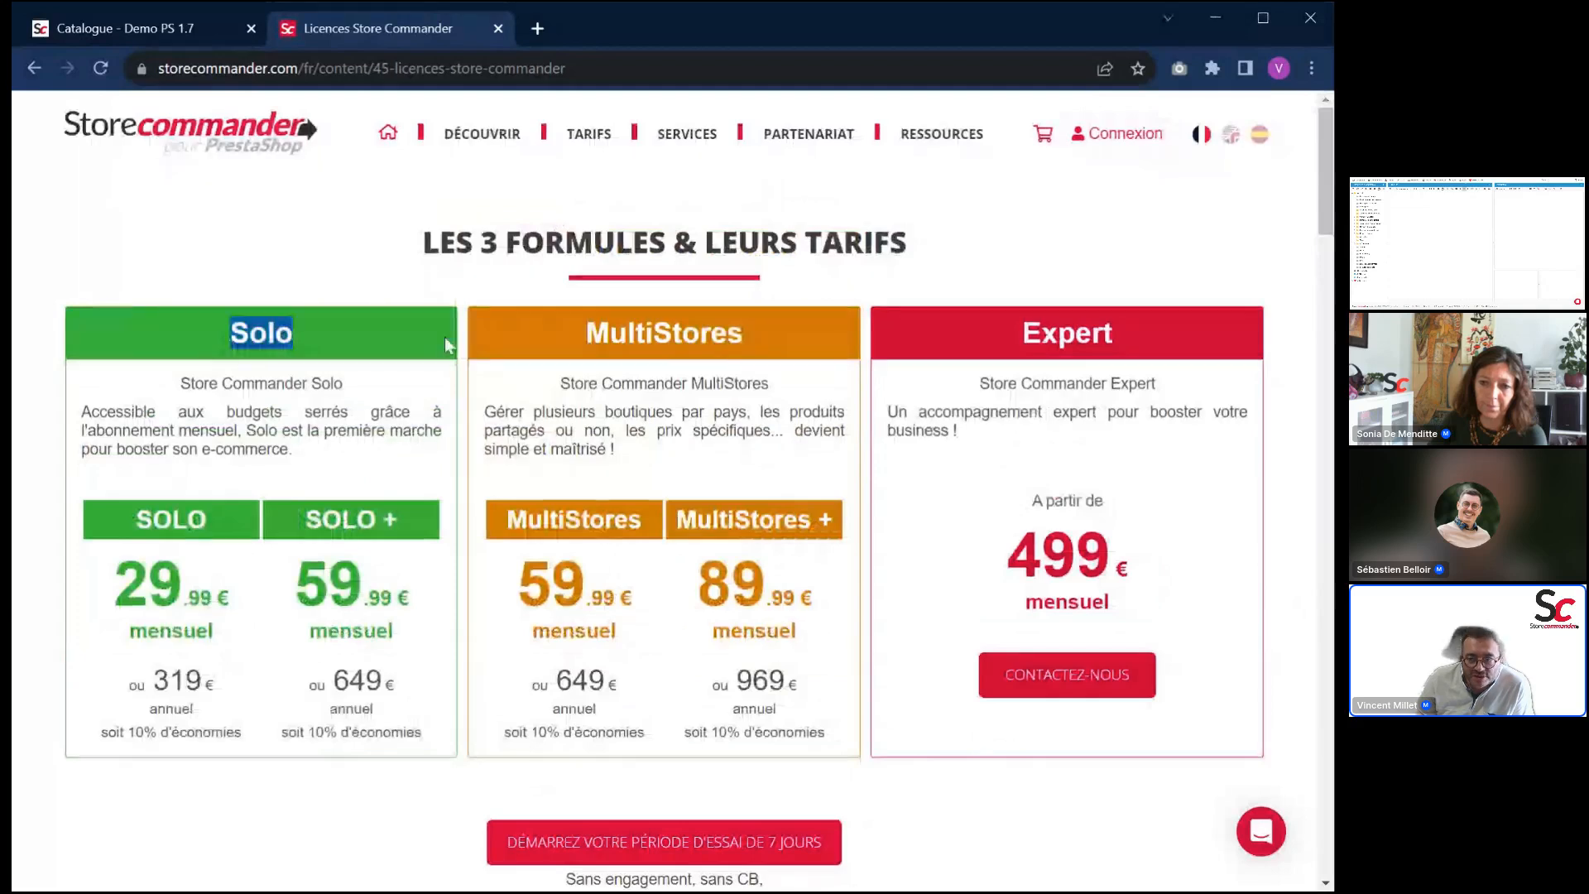
pyautogui.moveTo(586, 334); pyautogui.dragTo(743, 334)
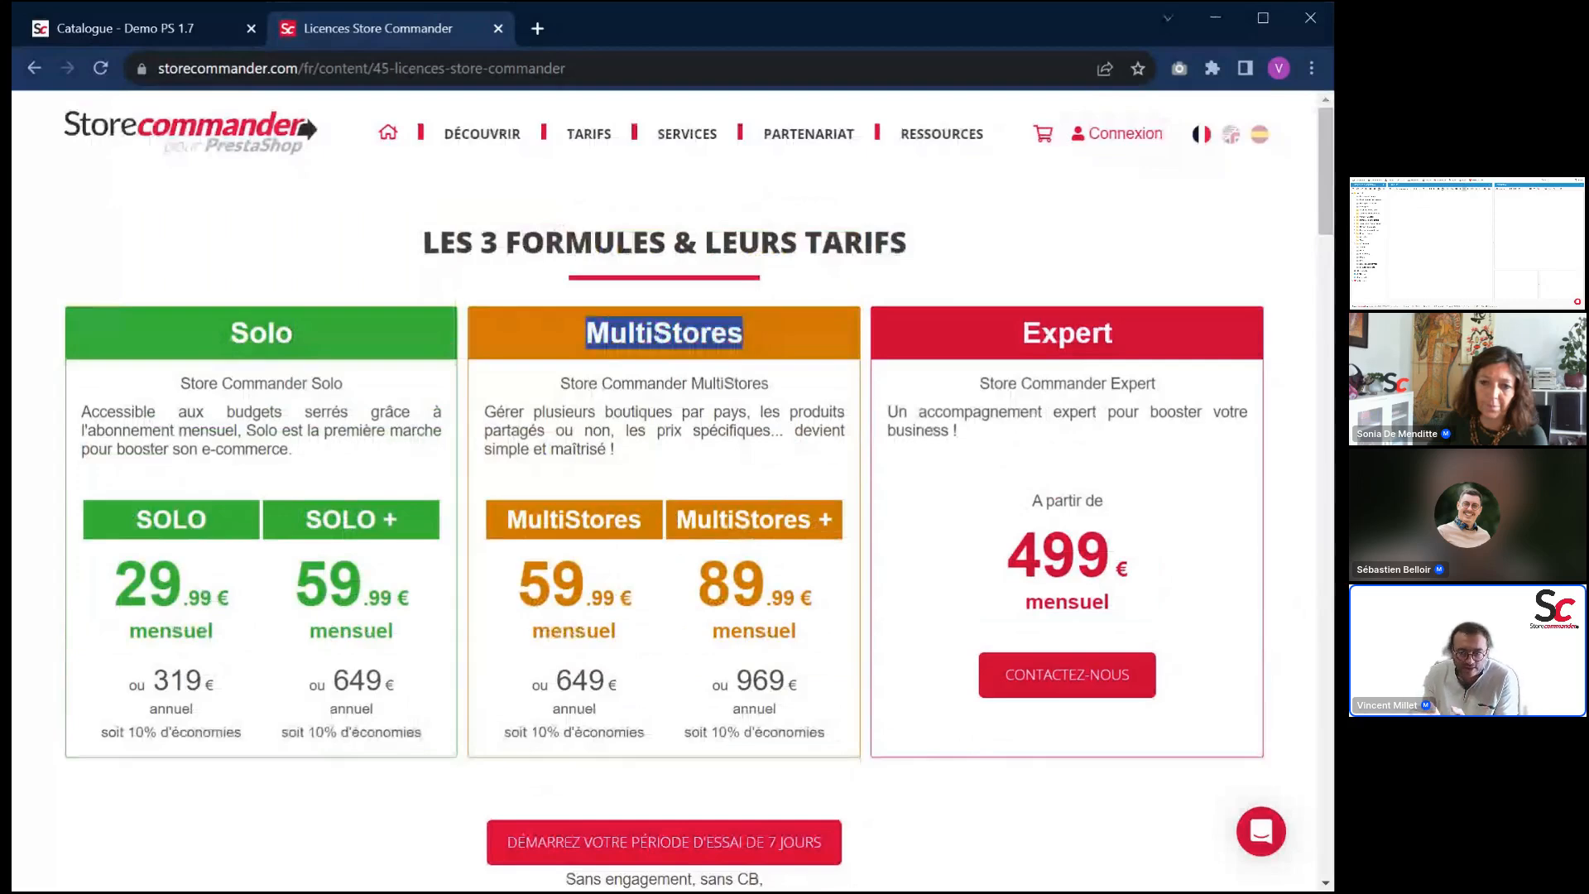
pyautogui.click(743, 333)
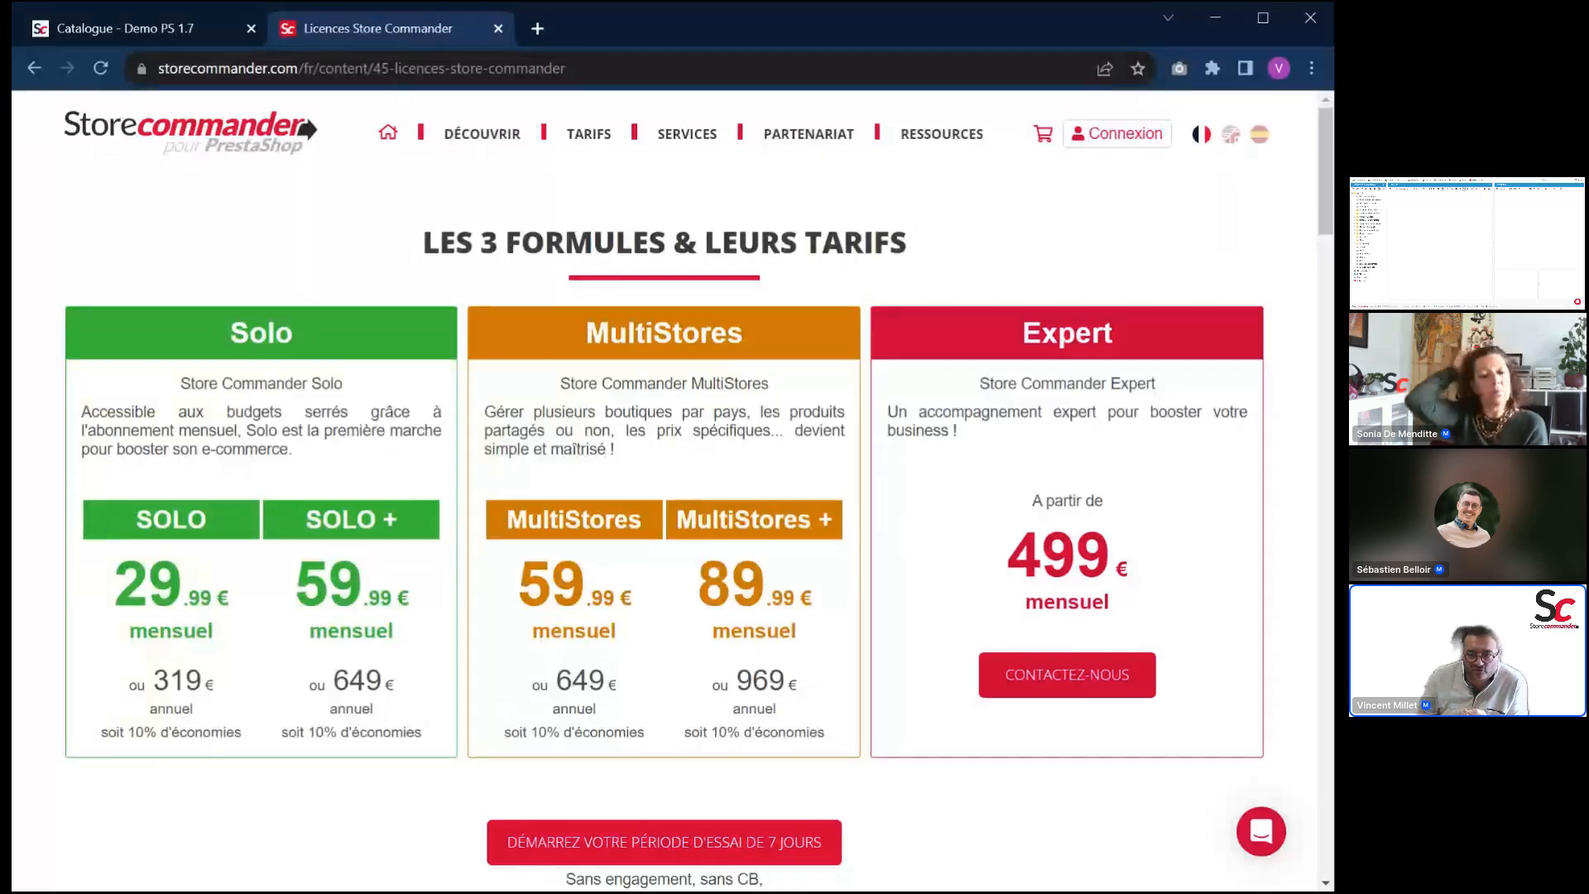
# Examine which plans include interface customization, Personnalisation de l'interface PRO and Segmentation in the plan comparison table
pyautogui.scroll(-1, 664, 490)
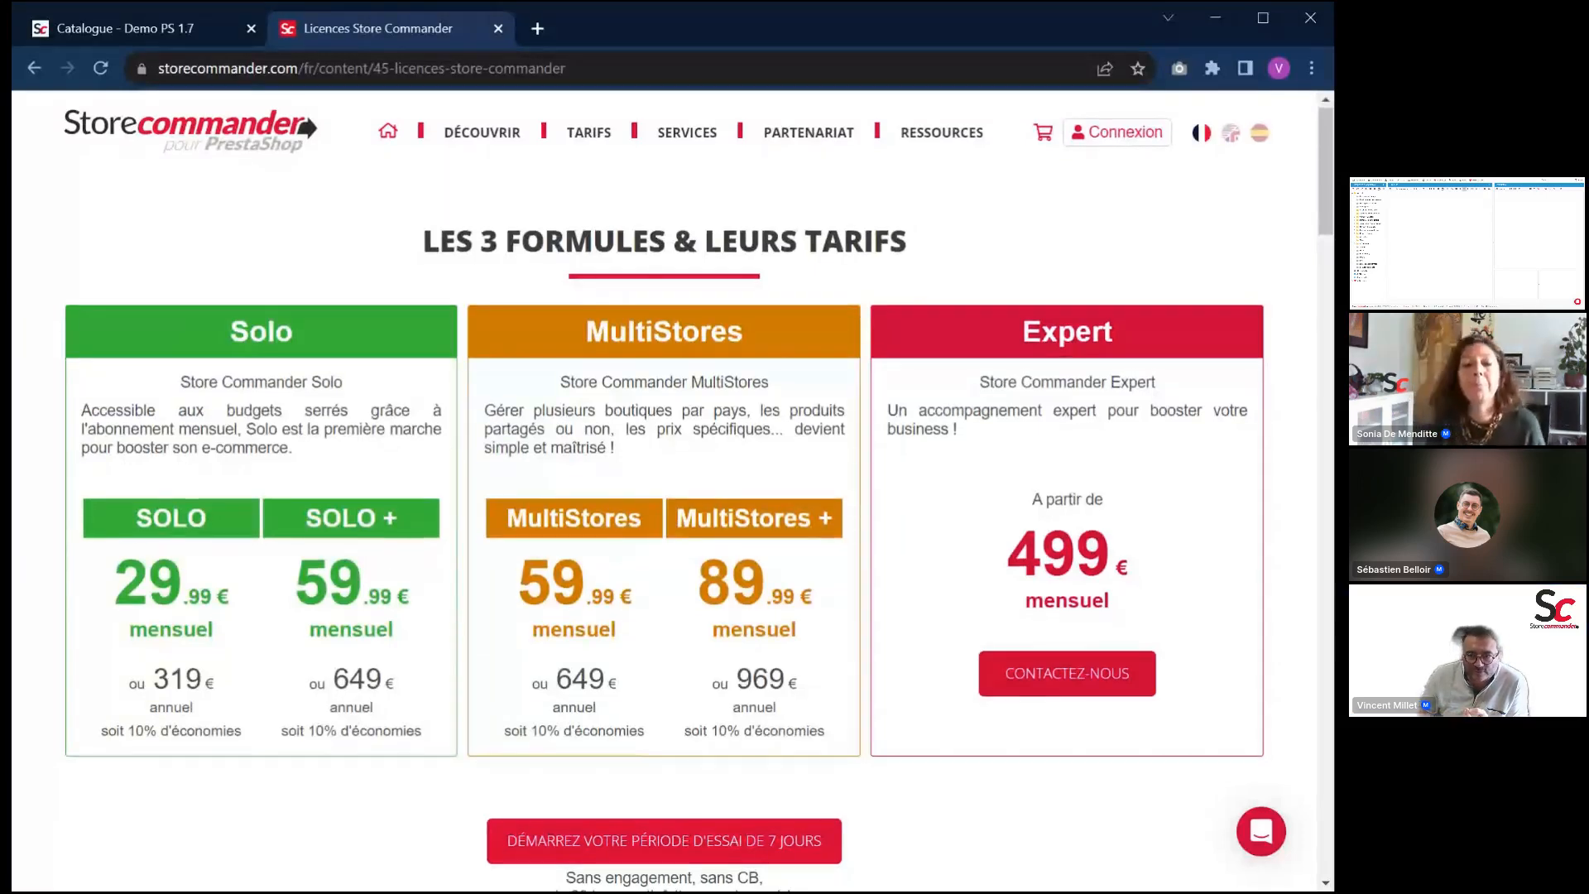
pyautogui.scroll(-2, 665, 490)
pyautogui.scroll(-8, 273, 582)
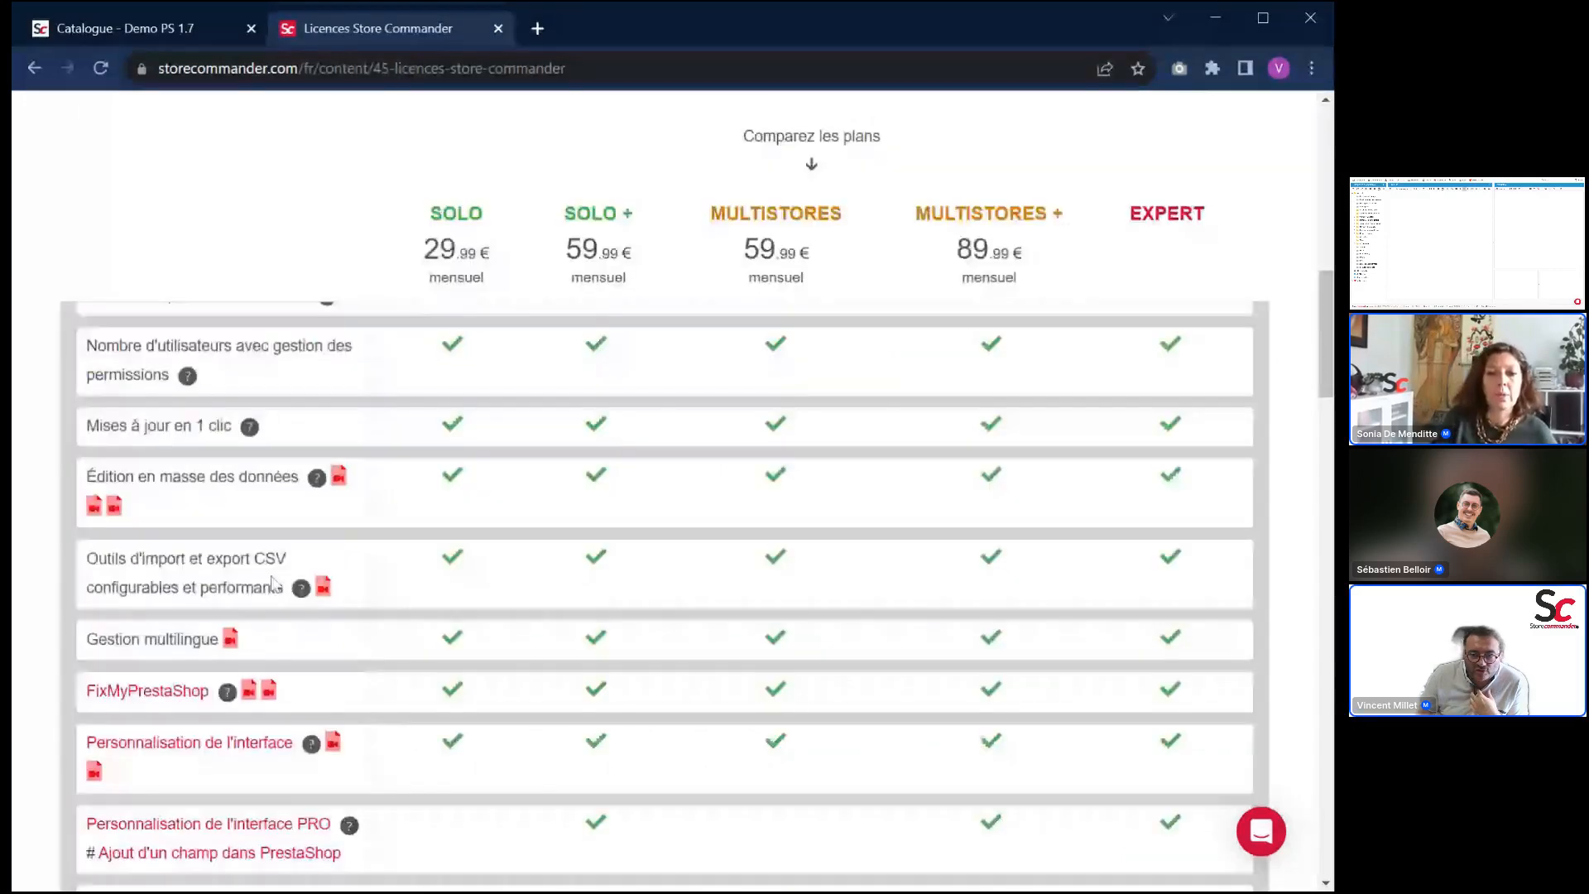
pyautogui.scroll(-4, 370, 677)
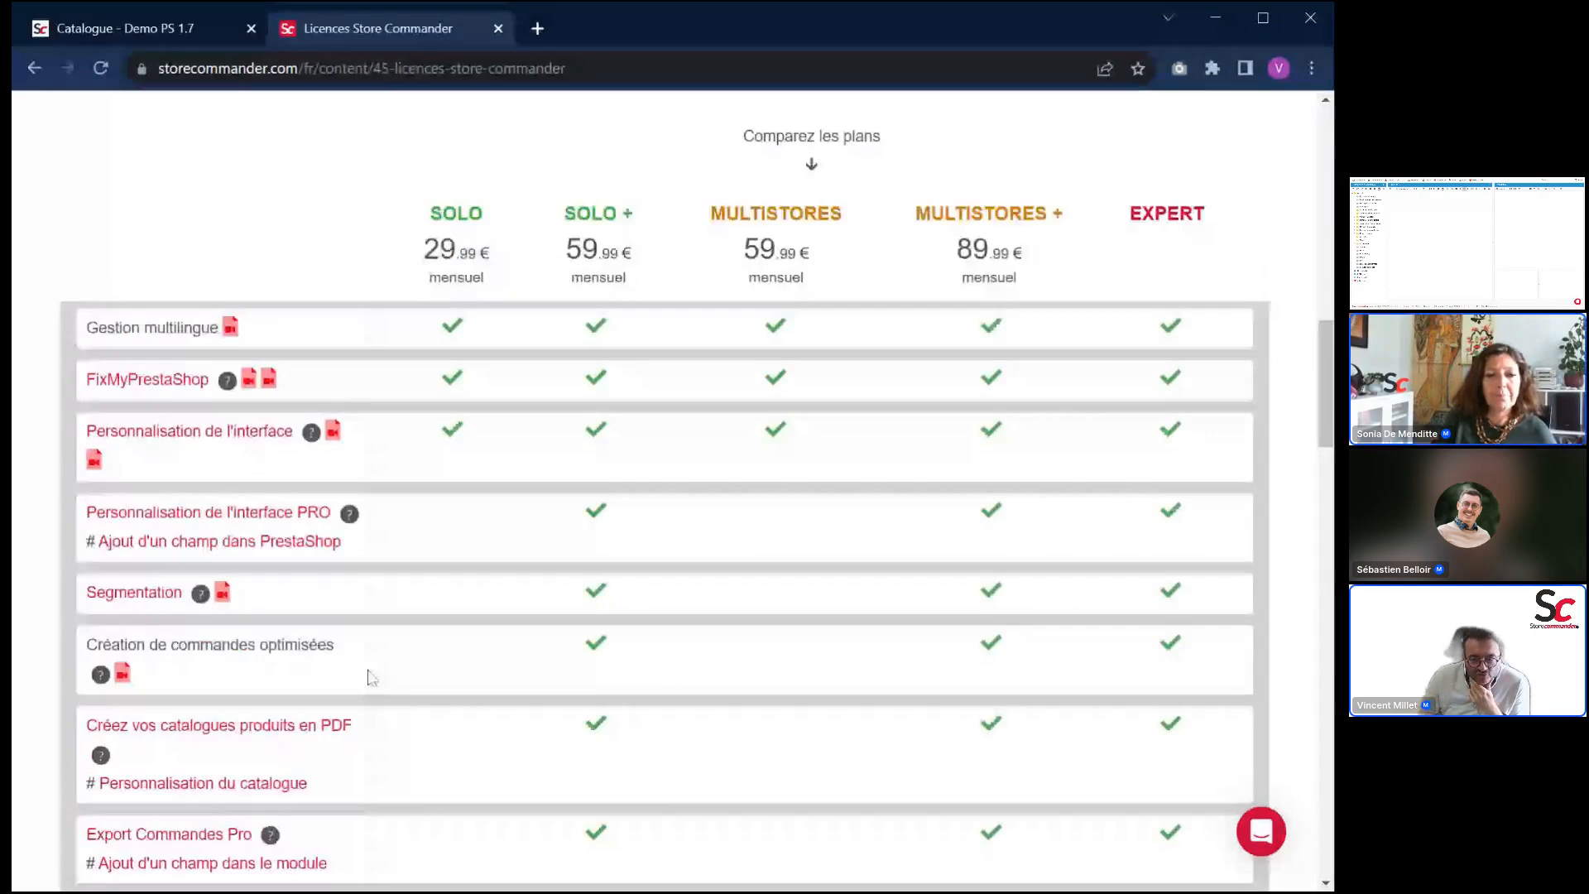
pyautogui.scroll(-3, 371, 677)
pyautogui.scroll(1, 411, 577)
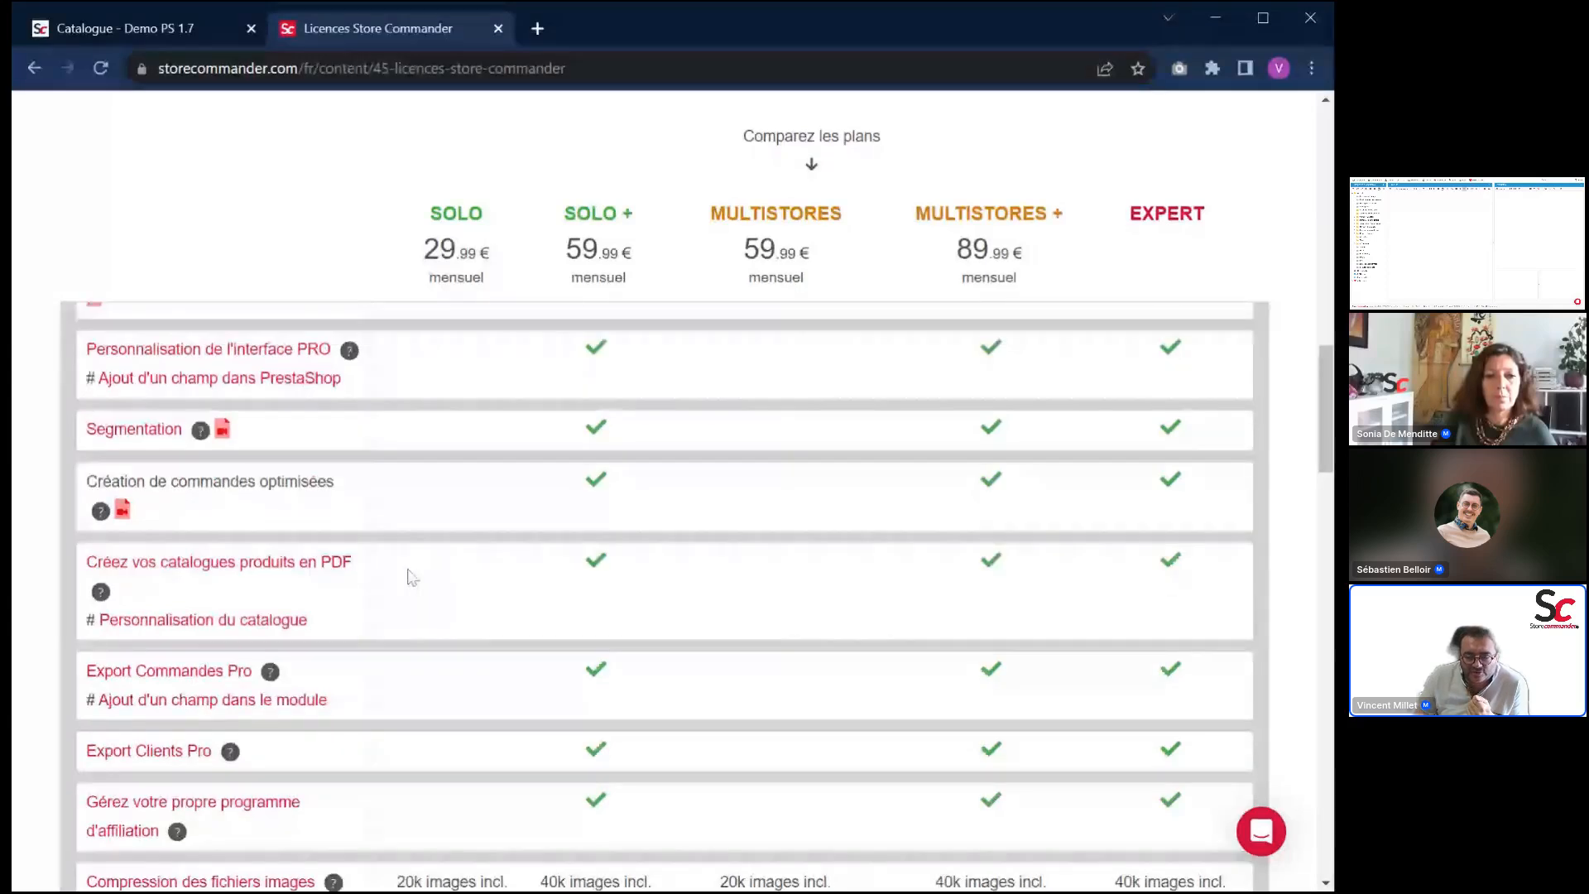
# Open and close the support chat on the licences page, and return to the Solo, MultiStores and Expert pricing
pyautogui.scroll(6, 411, 577)
pyautogui.scroll(4, 411, 576)
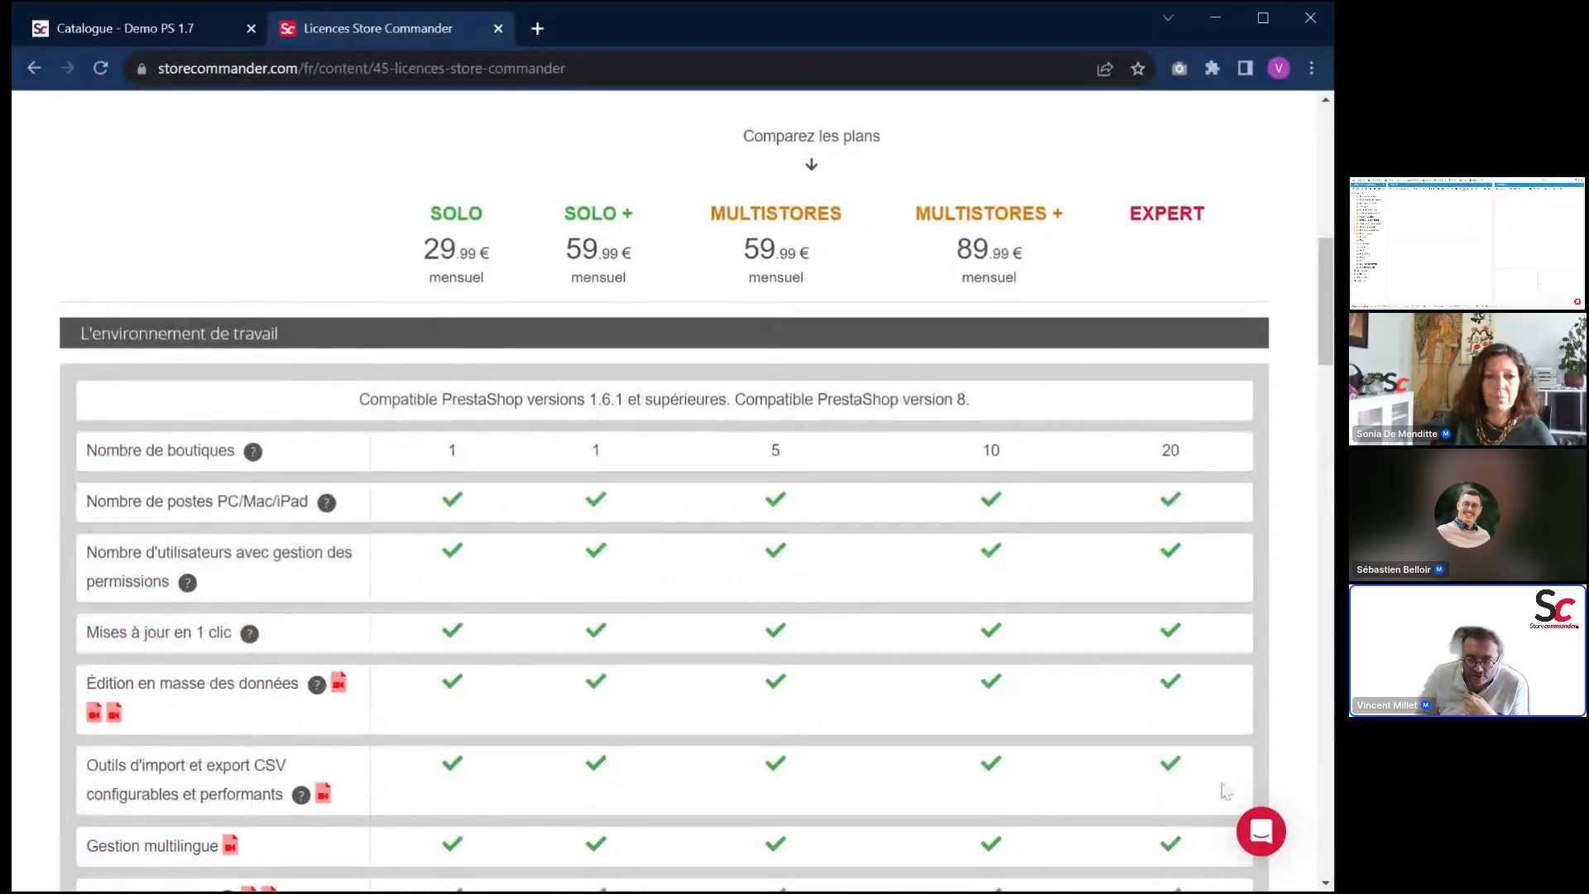
pyautogui.click(1264, 830)
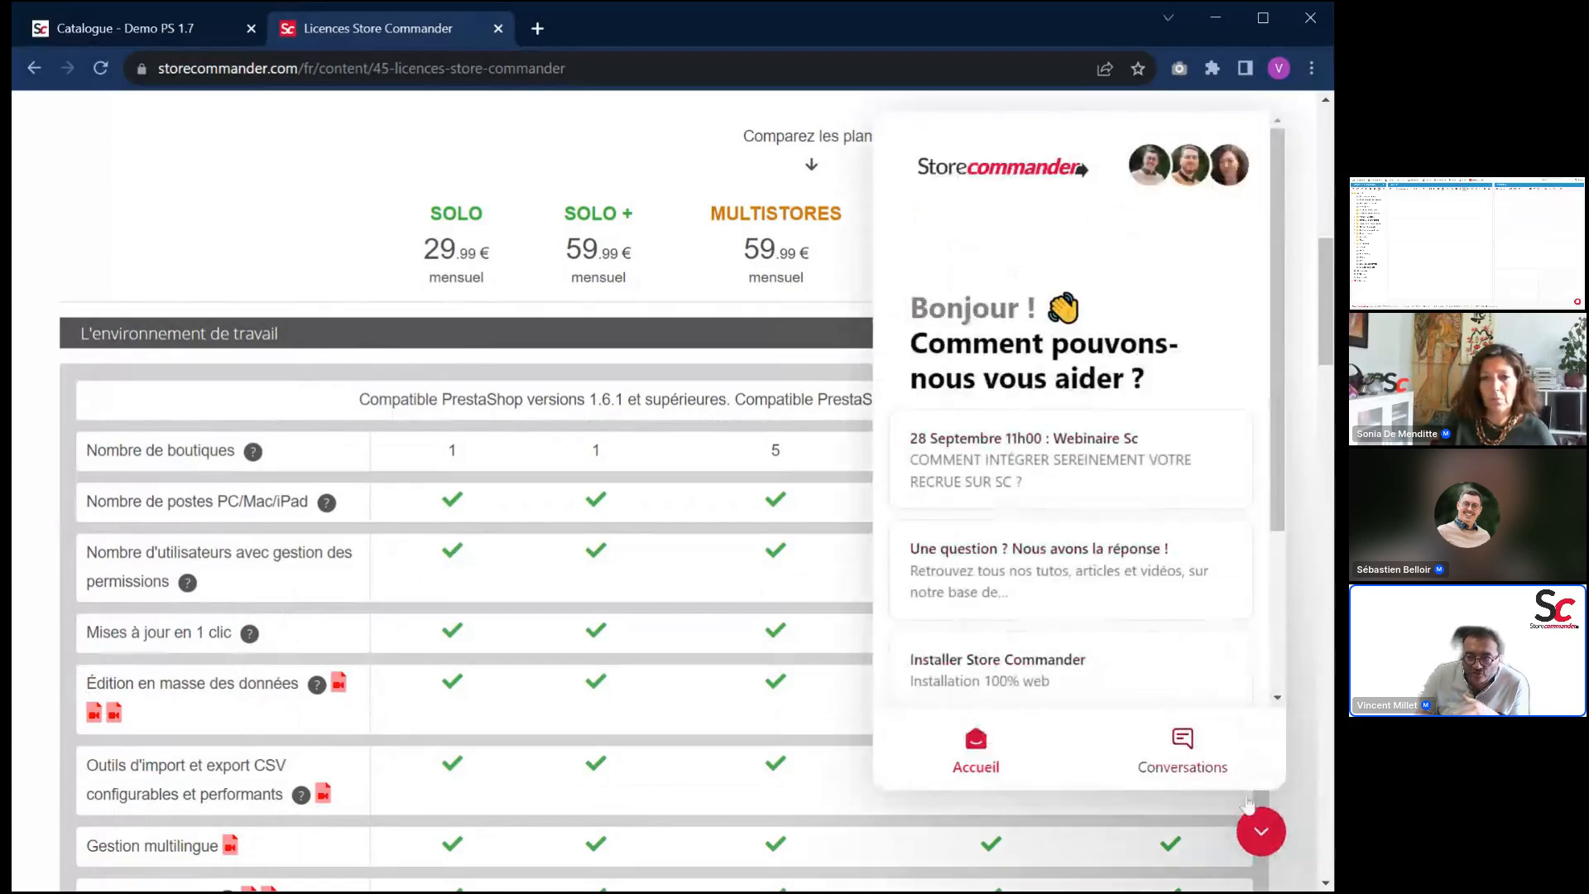
pyautogui.click(1260, 840)
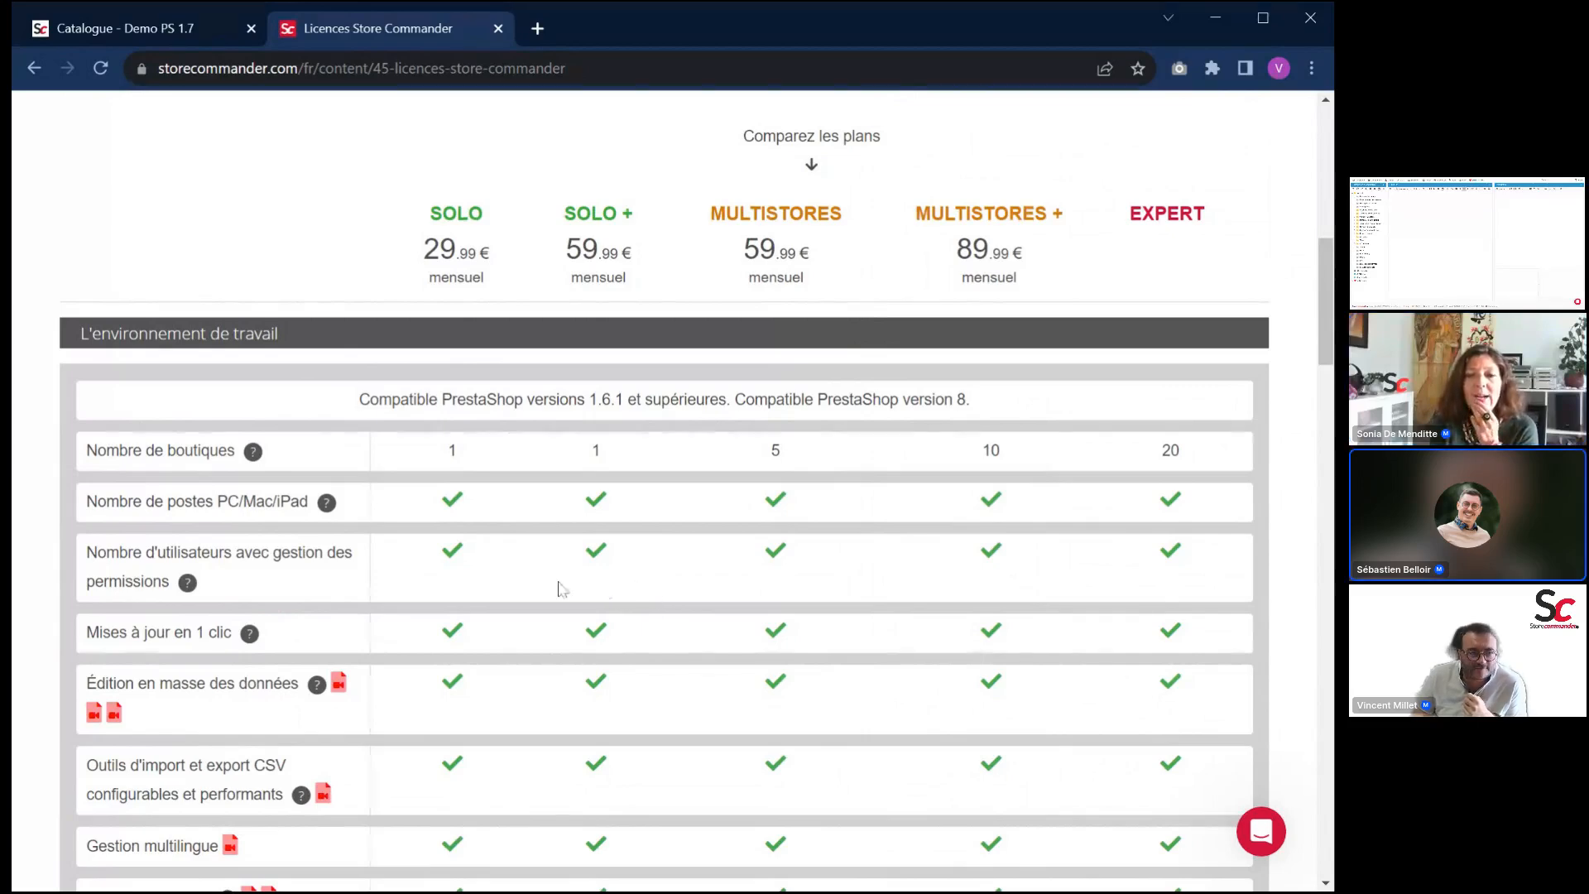
pyautogui.scroll(9, 558, 588)
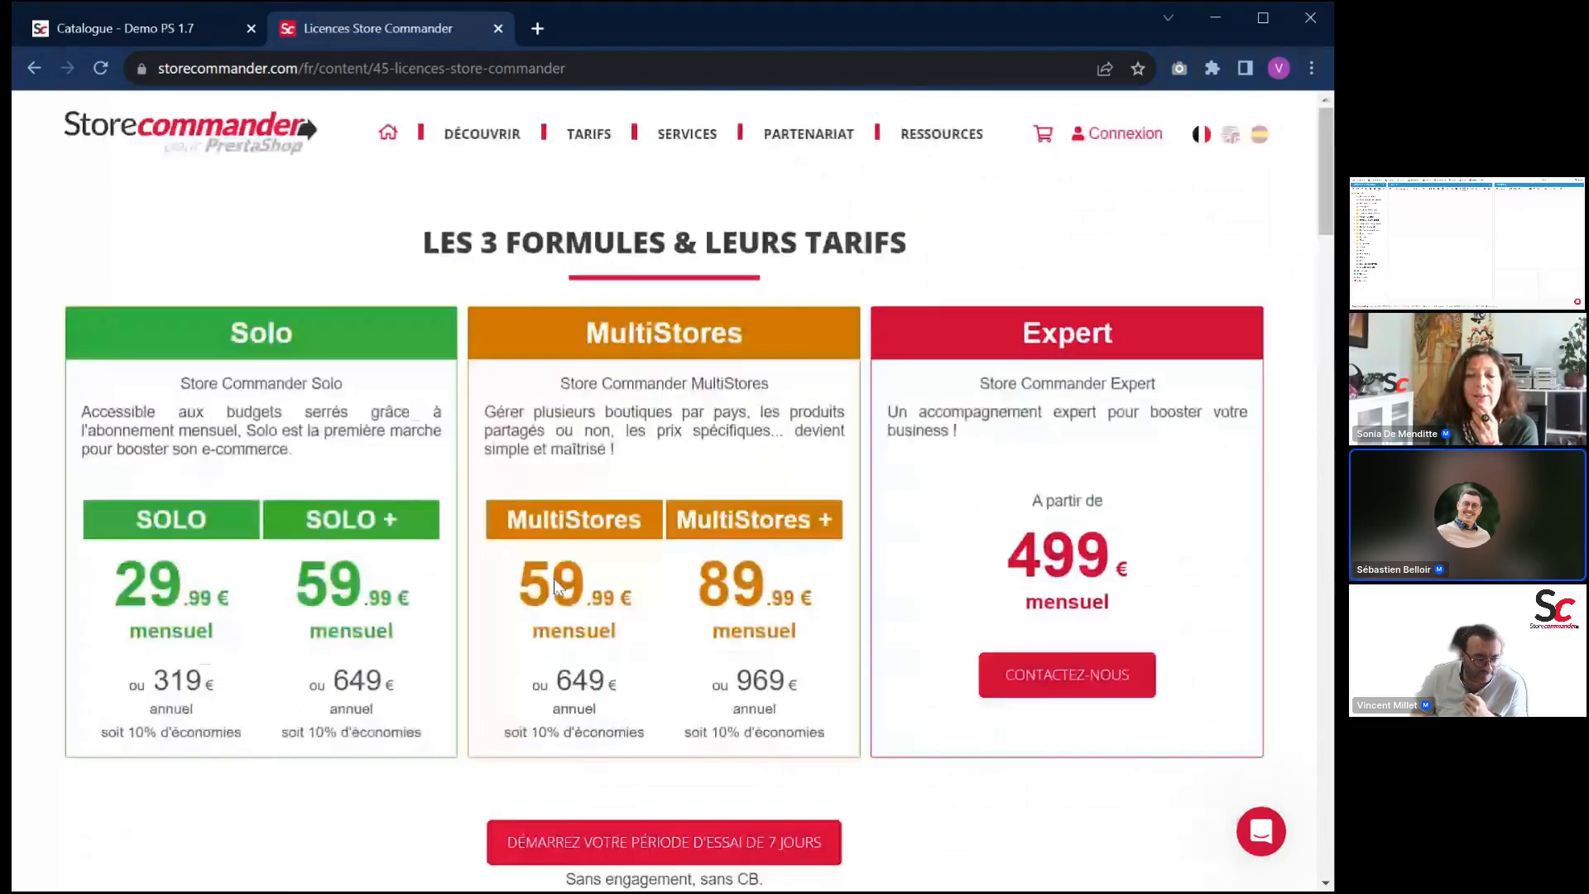
pyautogui.click(186, 33)
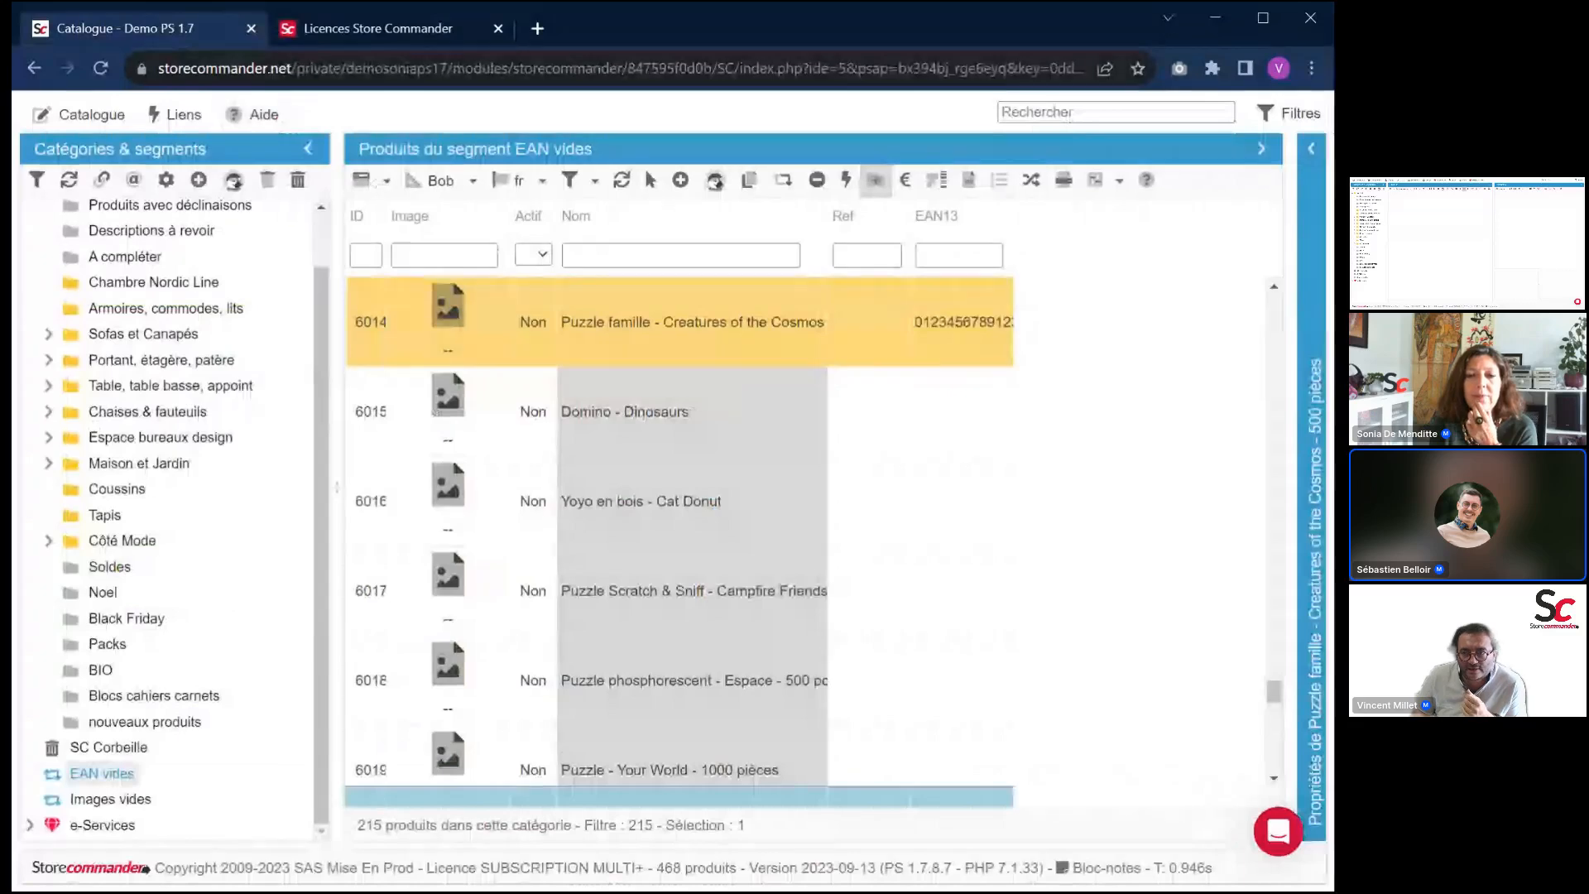
pyautogui.click(364, 27)
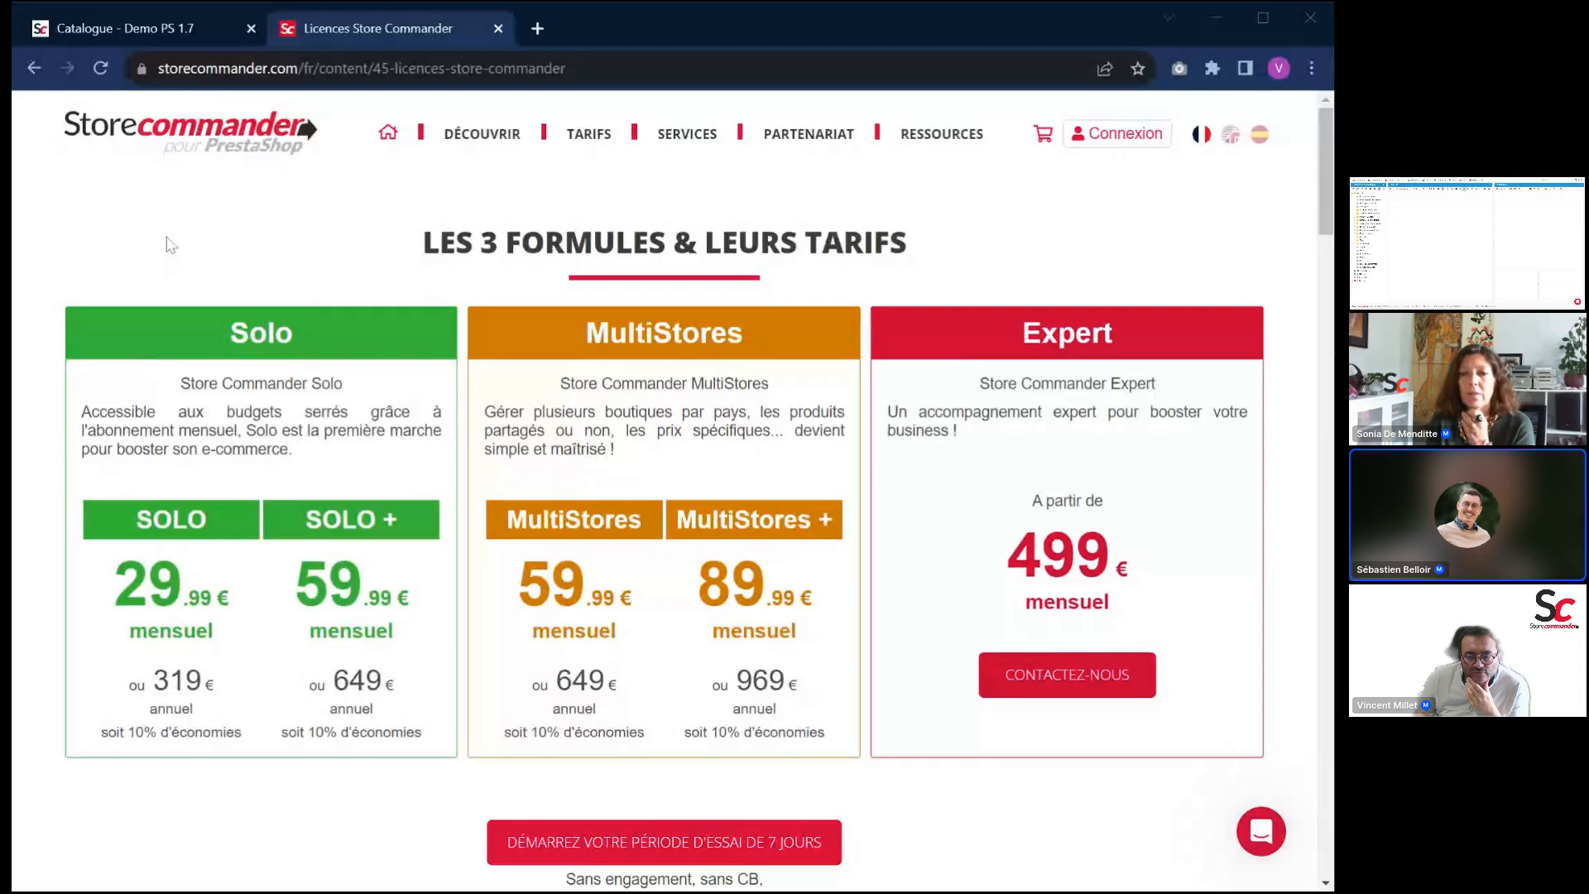
pyautogui.click(166, 30)
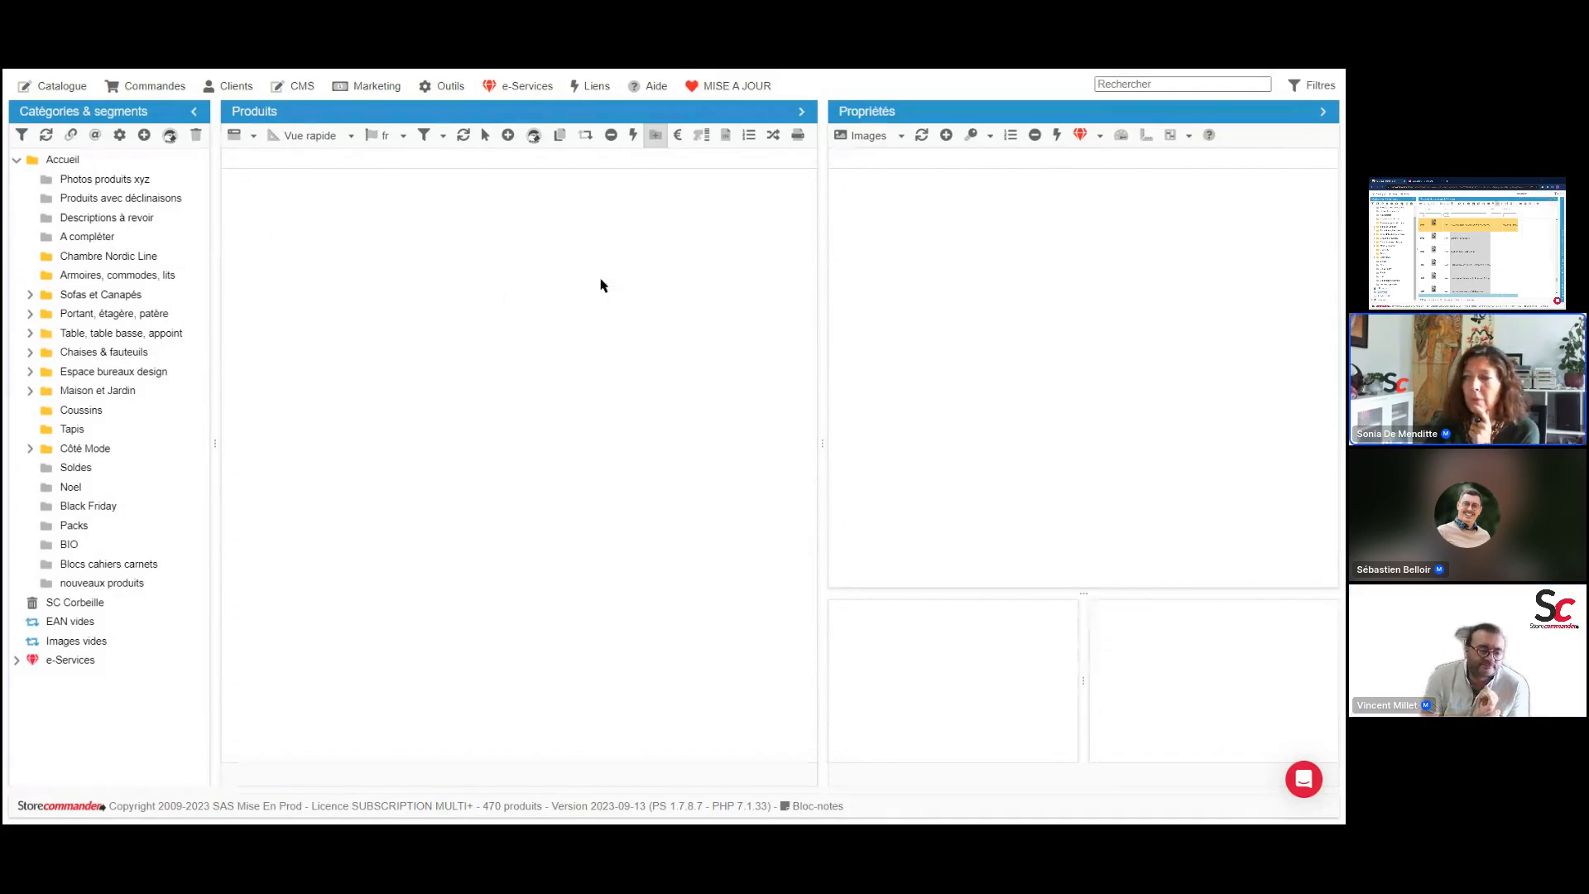
# In PrestaShop's employee authorisations, revoke the StoreCommander profile's display permission for Produits, and check the employee's restricted back-office menu
pyautogui.click(591, 85)
pyautogui.click(622, 139)
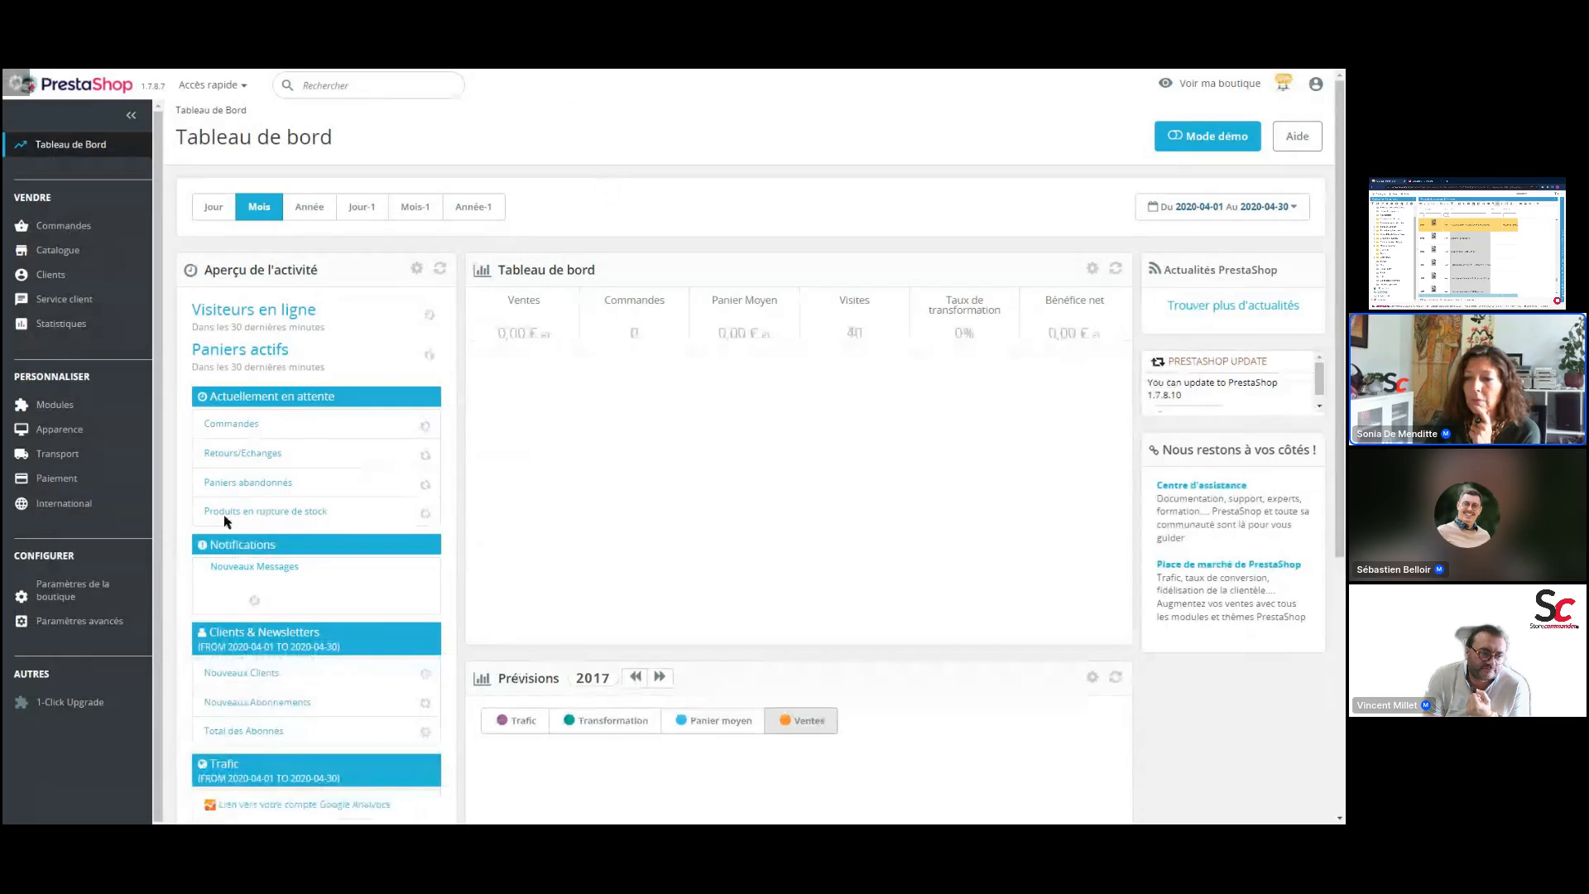
pyautogui.moveTo(110, 629)
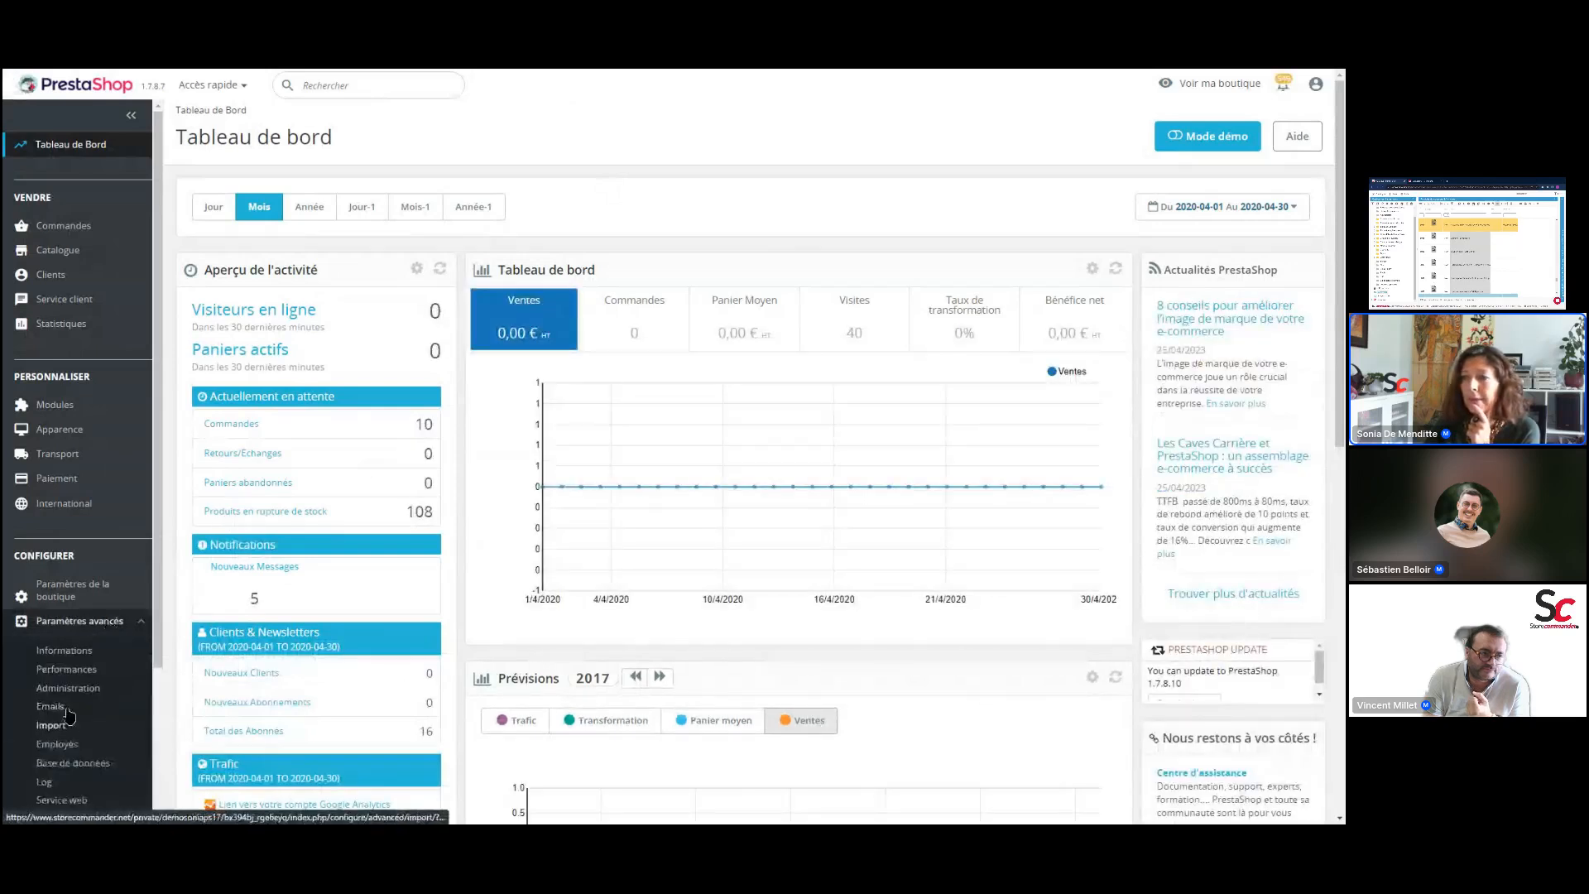
pyautogui.click(57, 744)
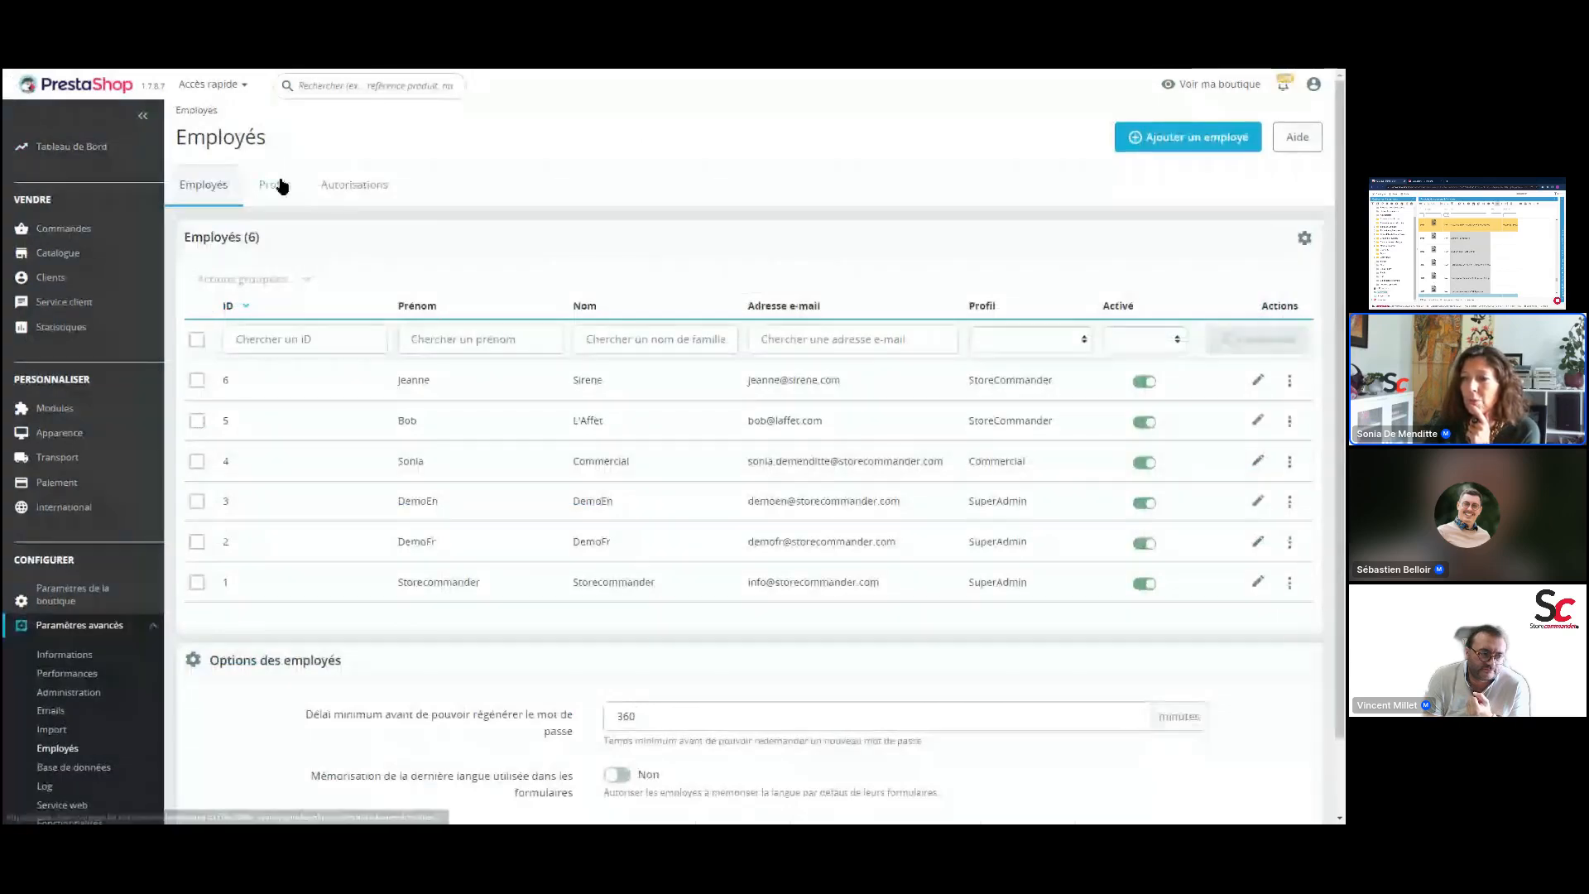
pyautogui.click(332, 185)
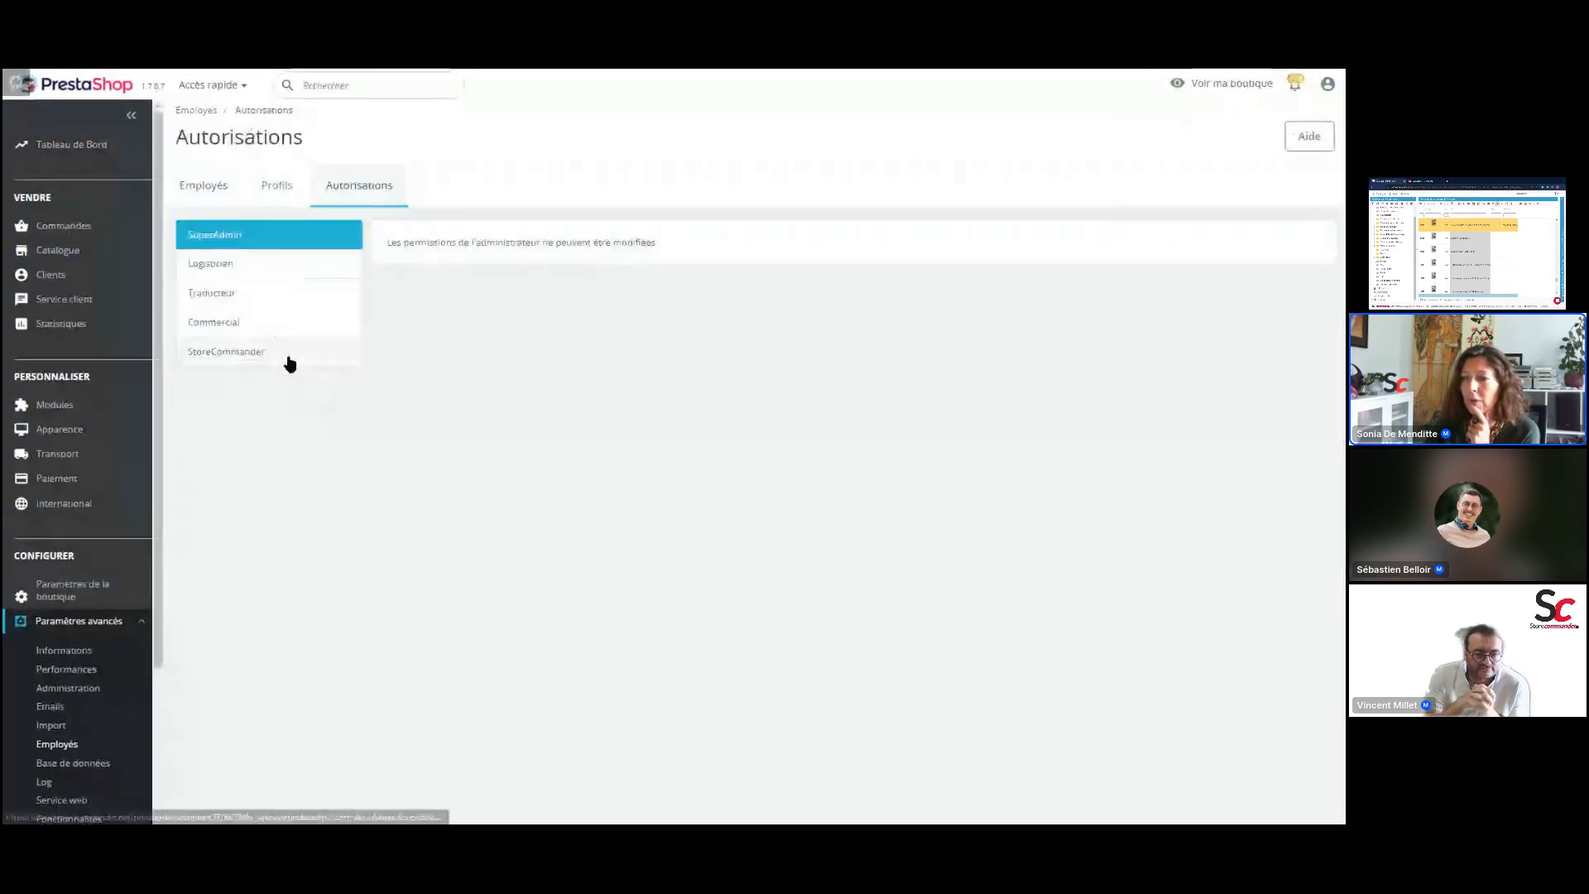
pyautogui.click(289, 361)
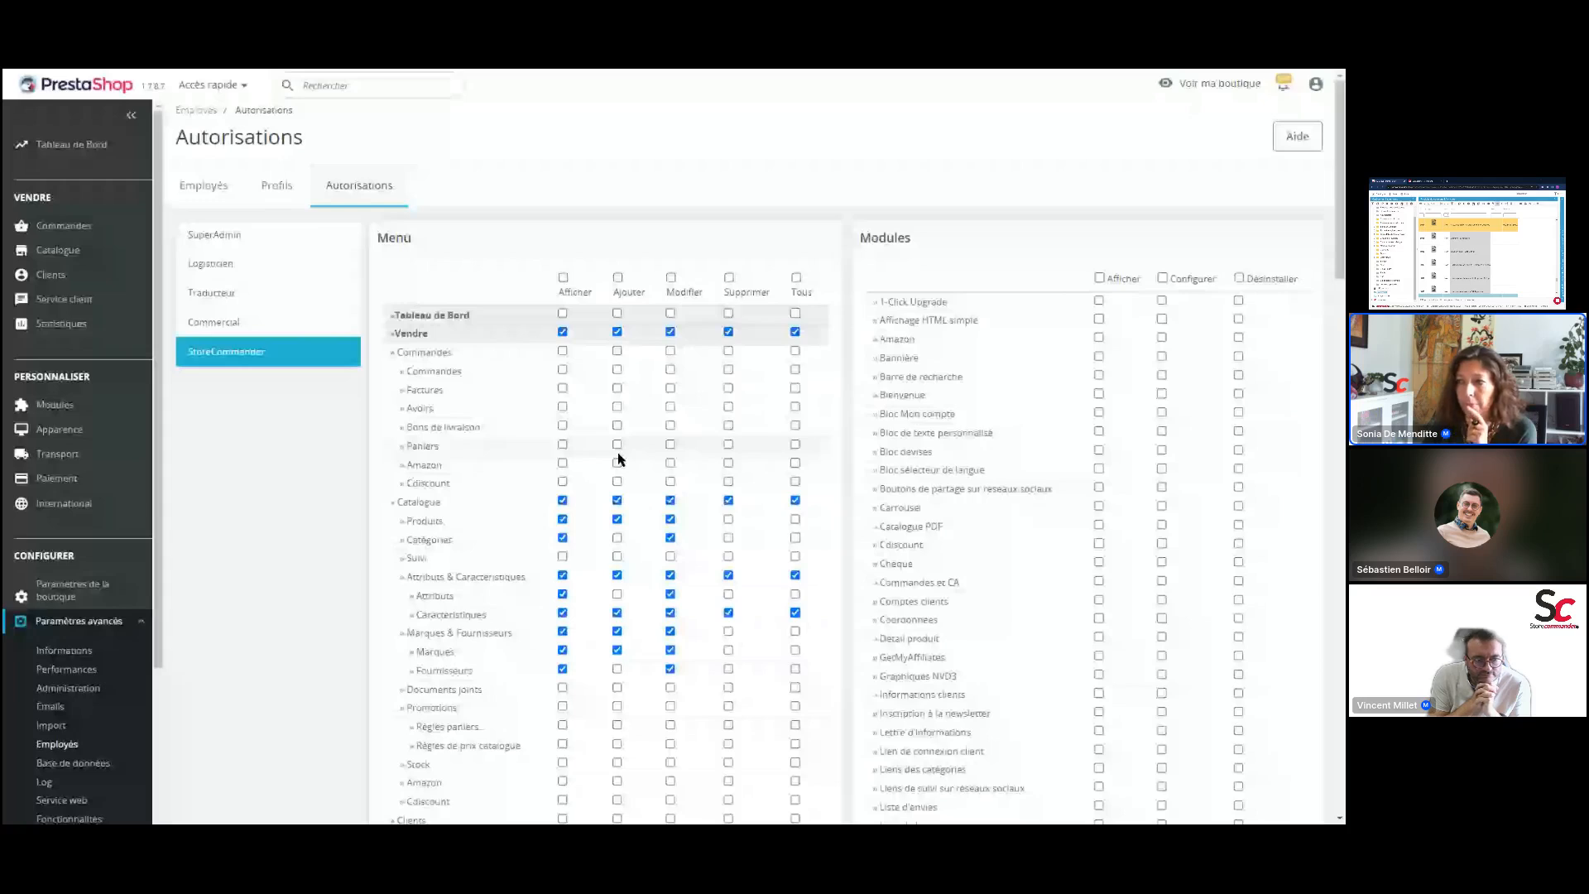
pyautogui.click(563, 519)
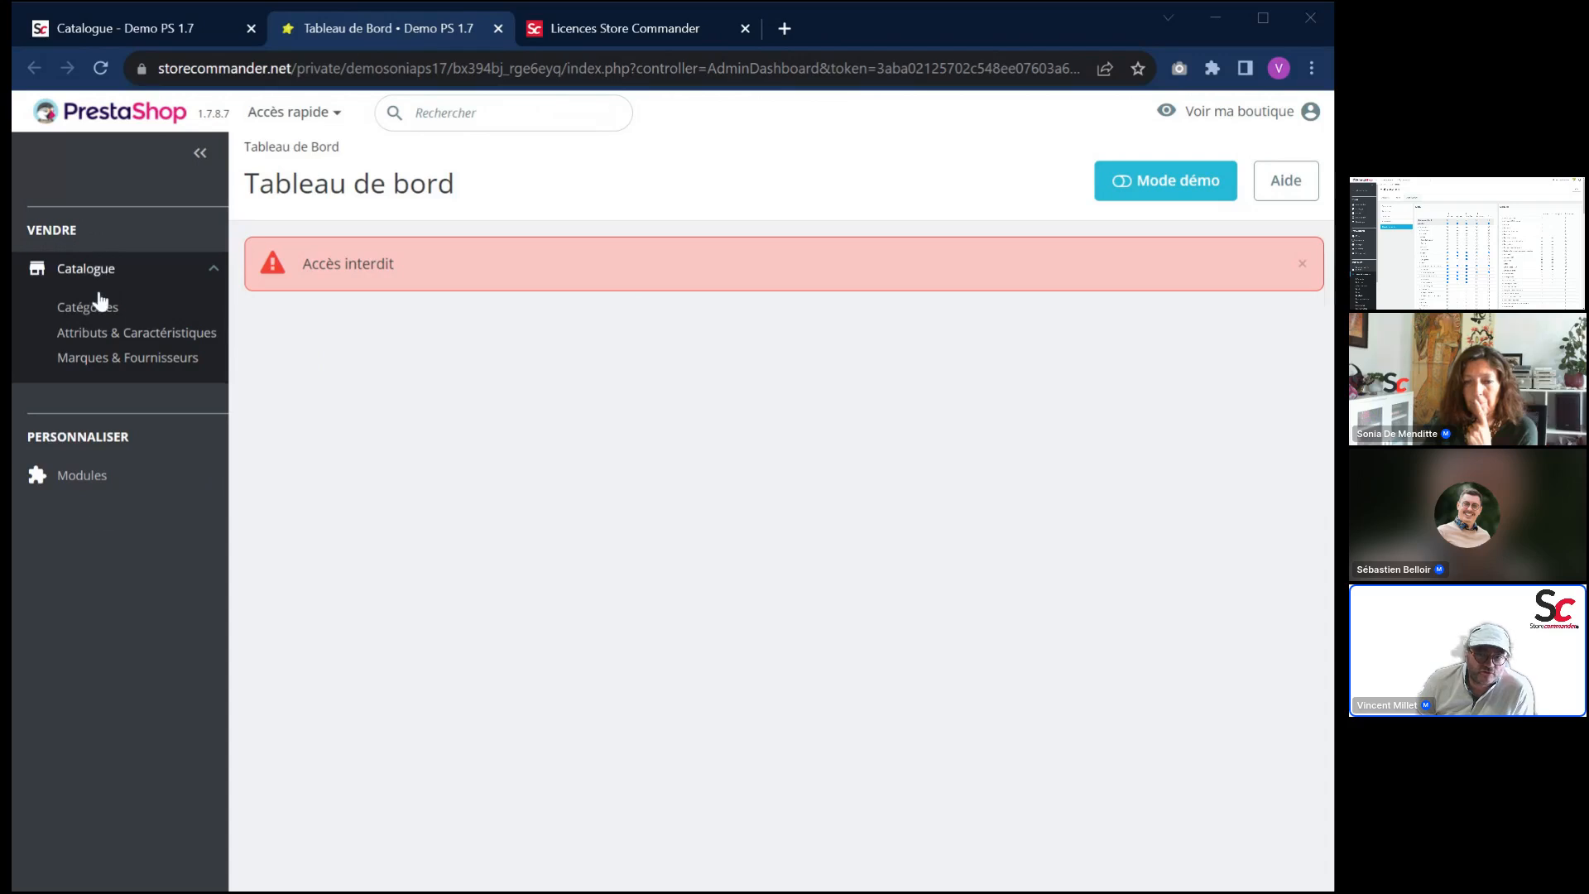
pyautogui.click(213, 479)
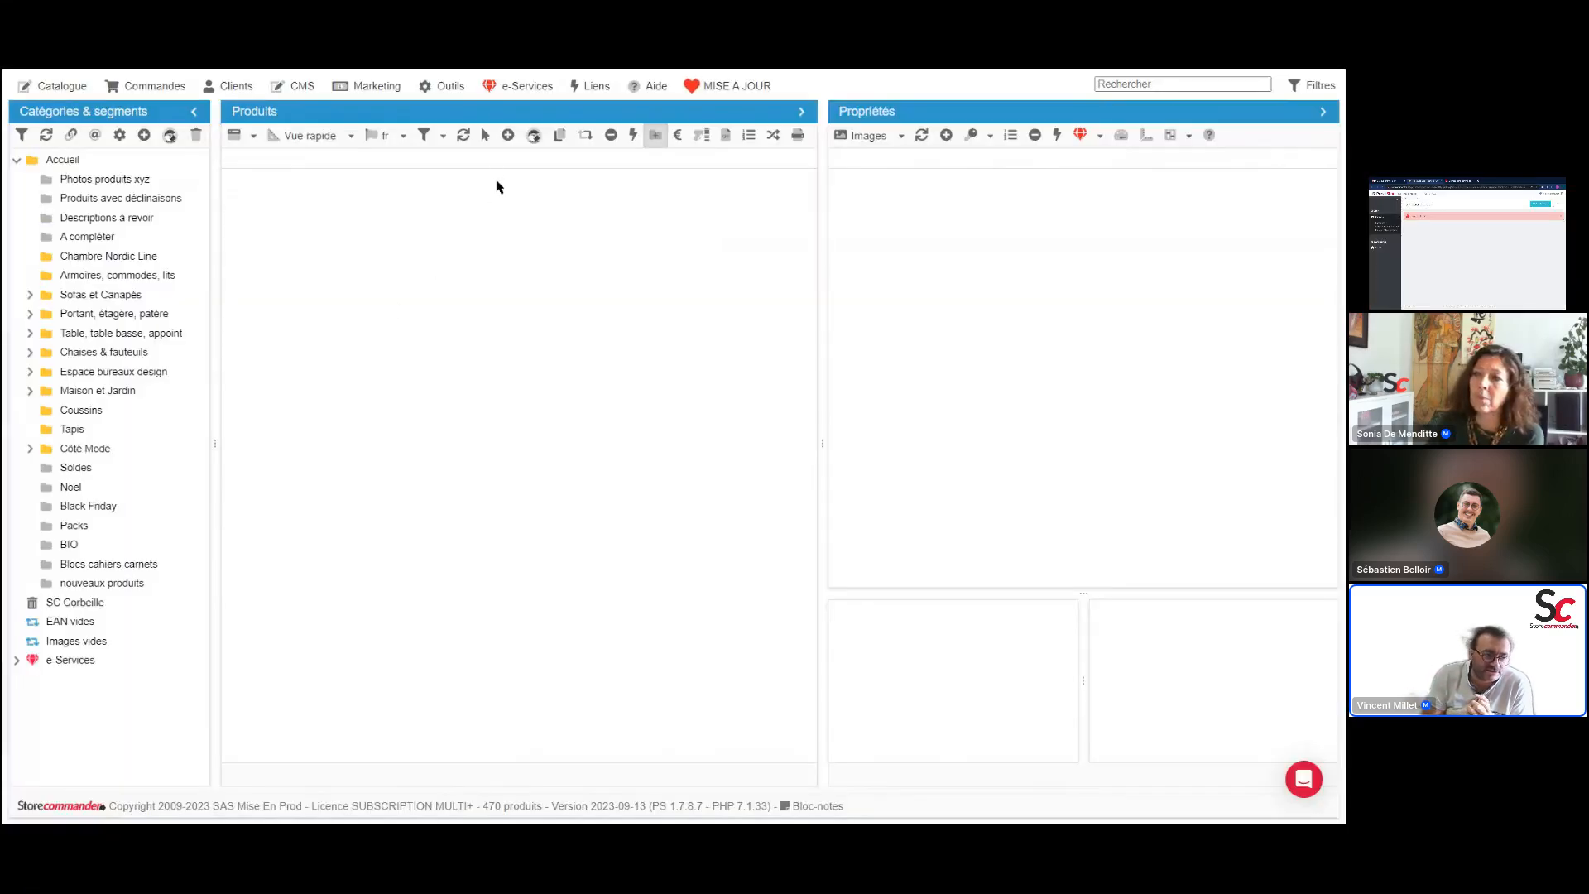
# Open Store Commander's Segmentation window, browse the segment types available for the EAN vides segment, and briefly open the support chat
pyautogui.click(447, 86)
pyautogui.click(513, 282)
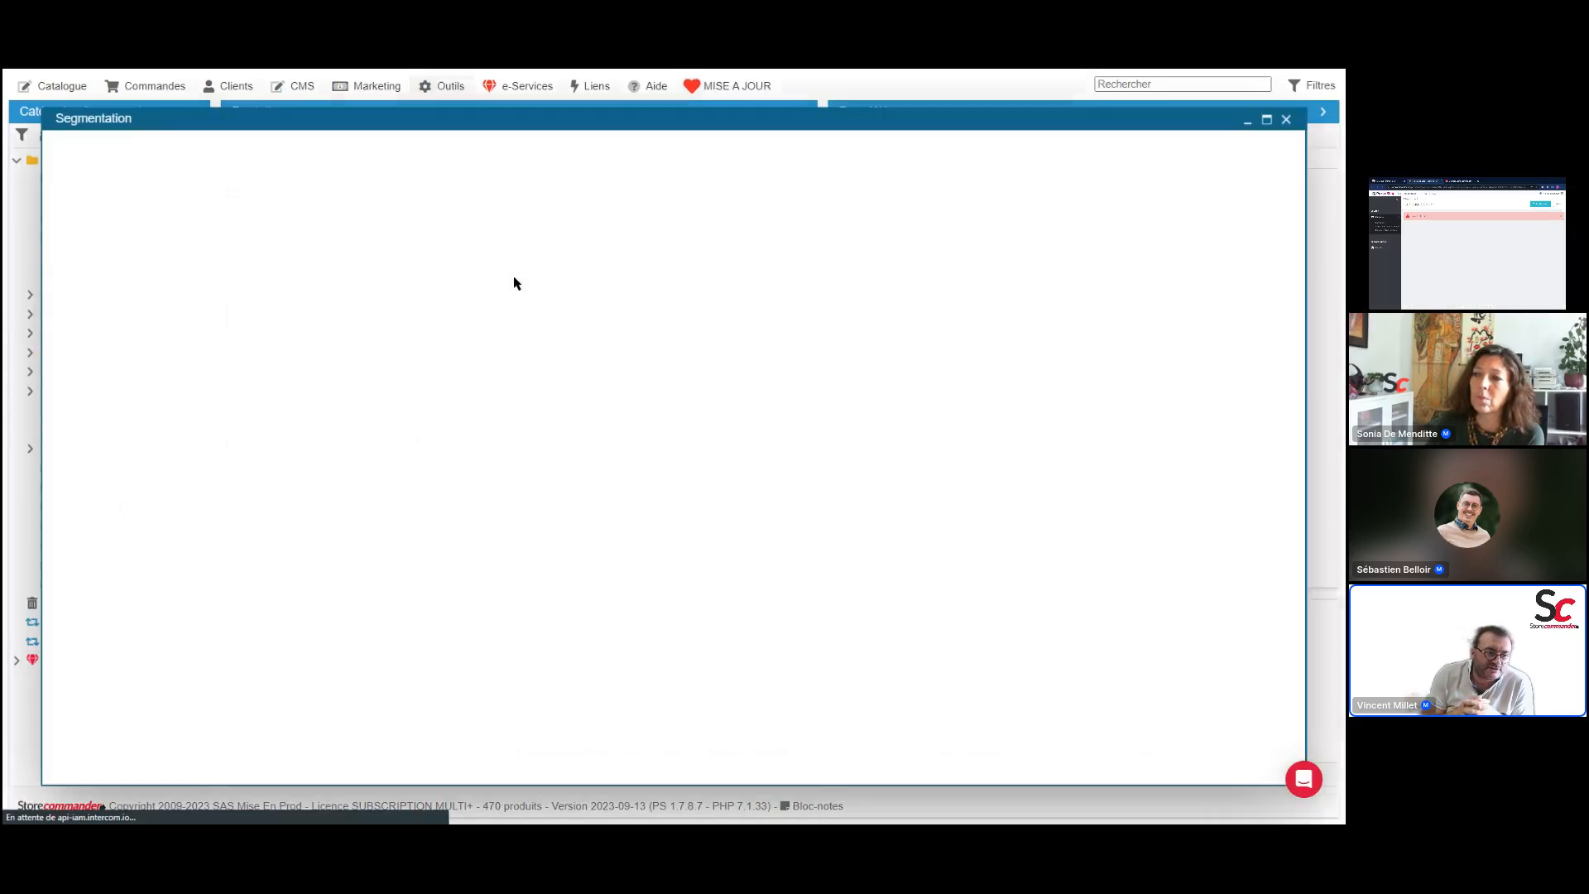
pyautogui.click(507, 268)
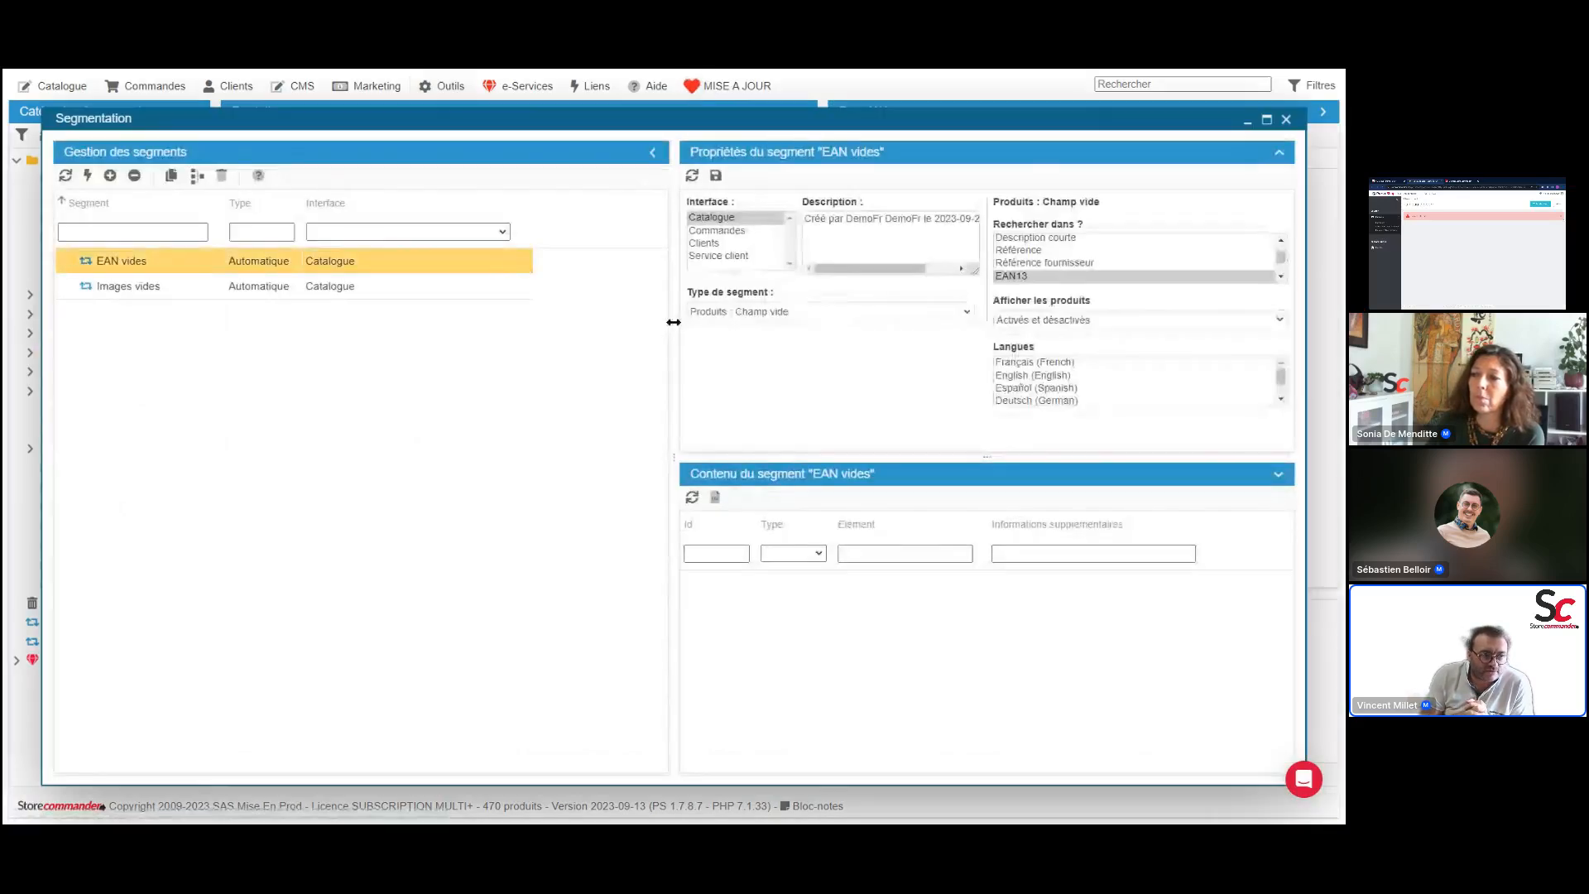
pyautogui.moveTo(673, 322); pyautogui.dragTo(411, 324)
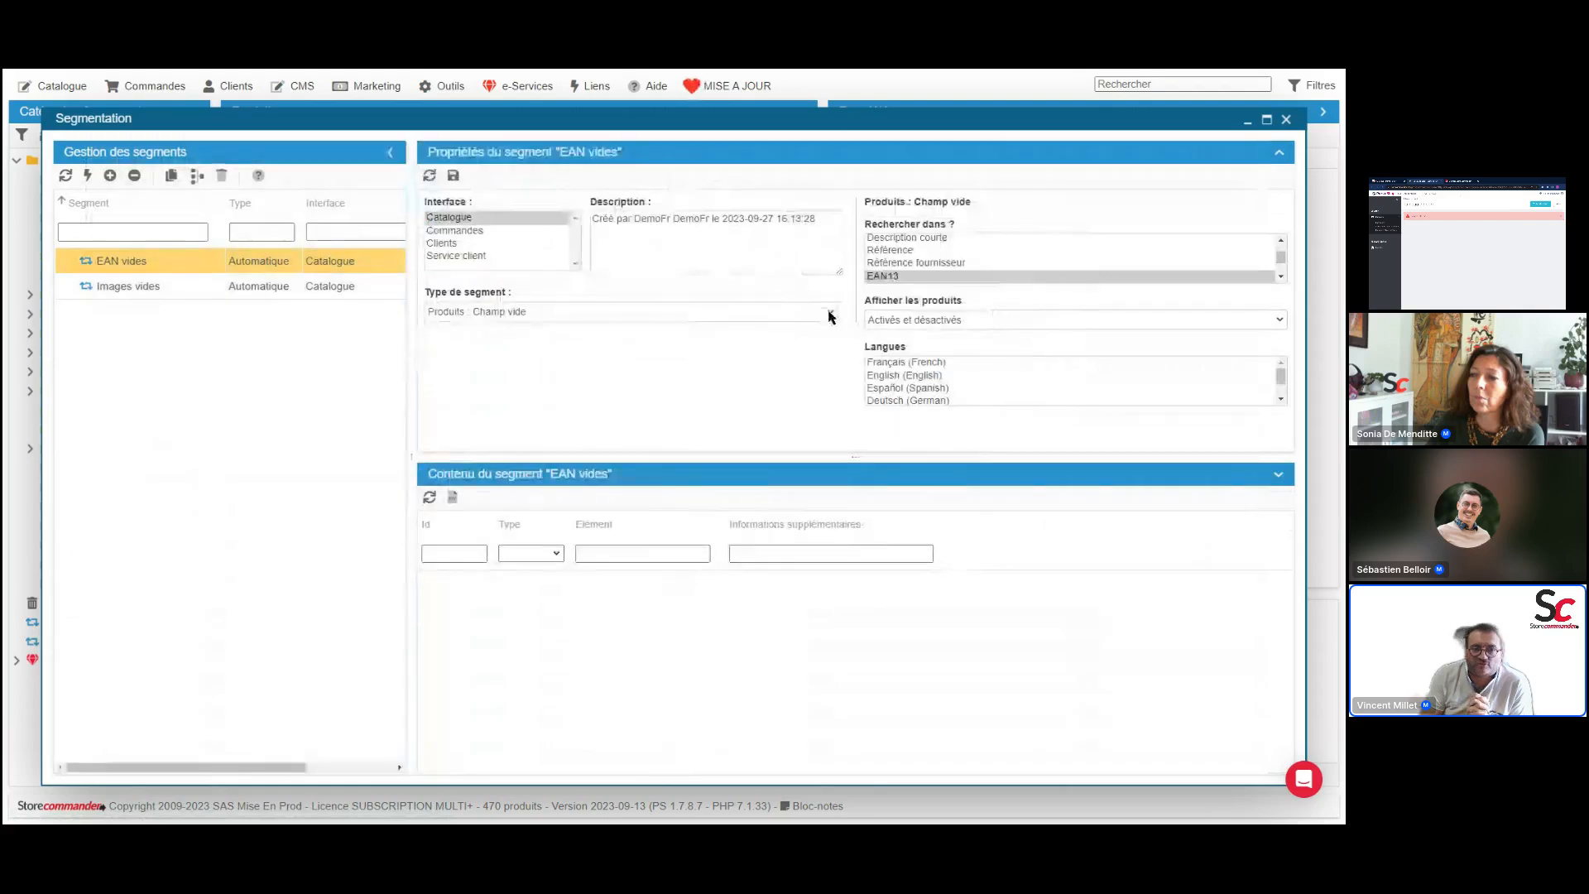
pyautogui.click(829, 313)
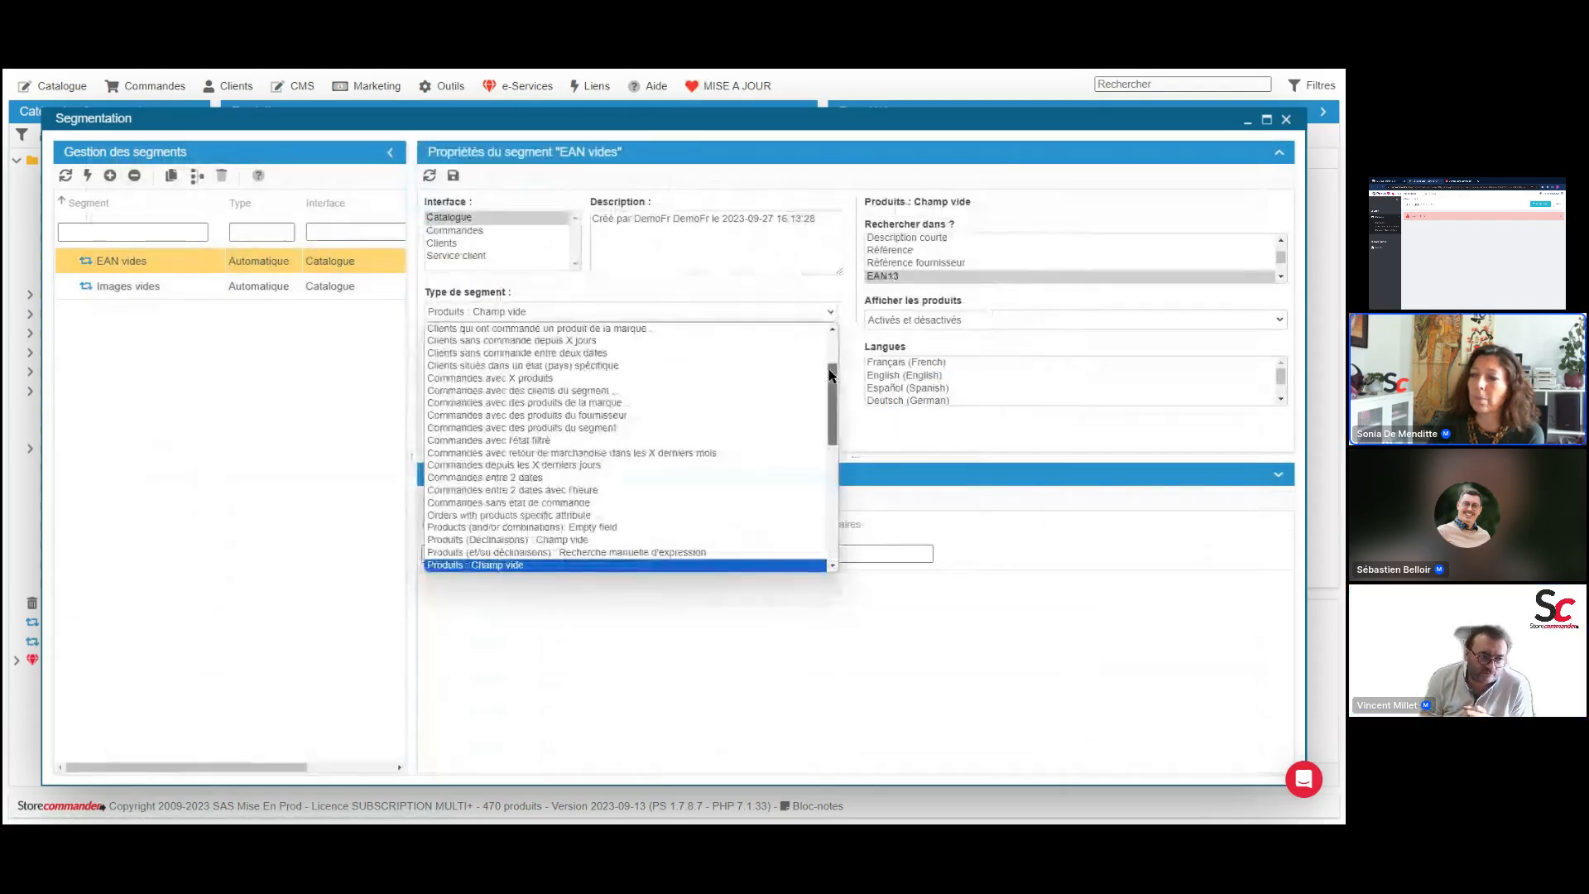
pyautogui.moveTo(831, 376); pyautogui.dragTo(821, 441)
pyautogui.scroll(8, 819, 448)
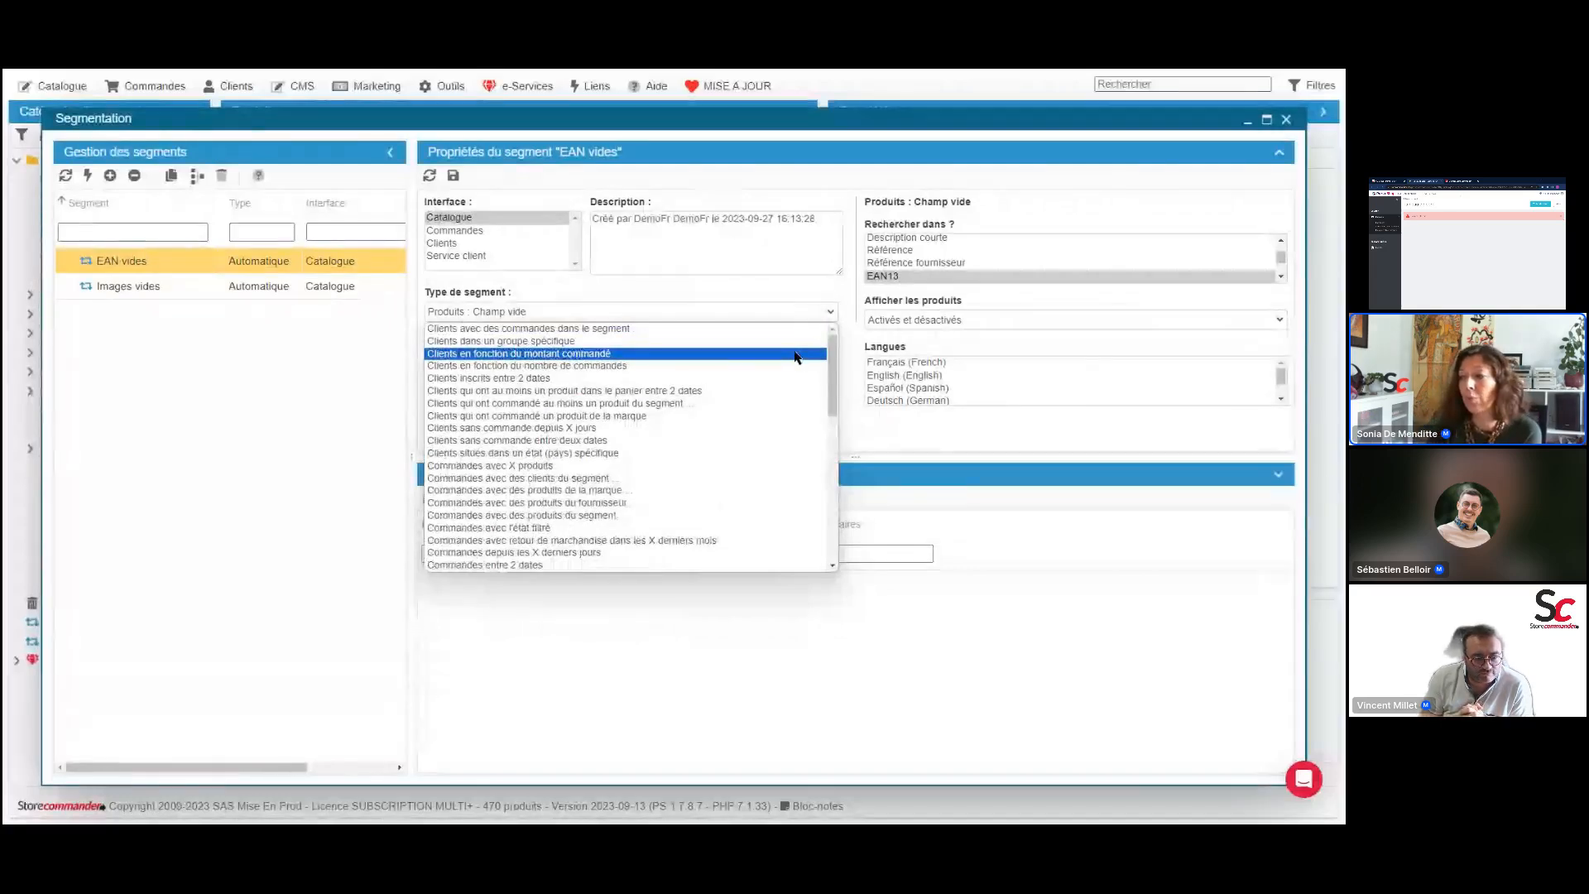
pyautogui.click(1303, 780)
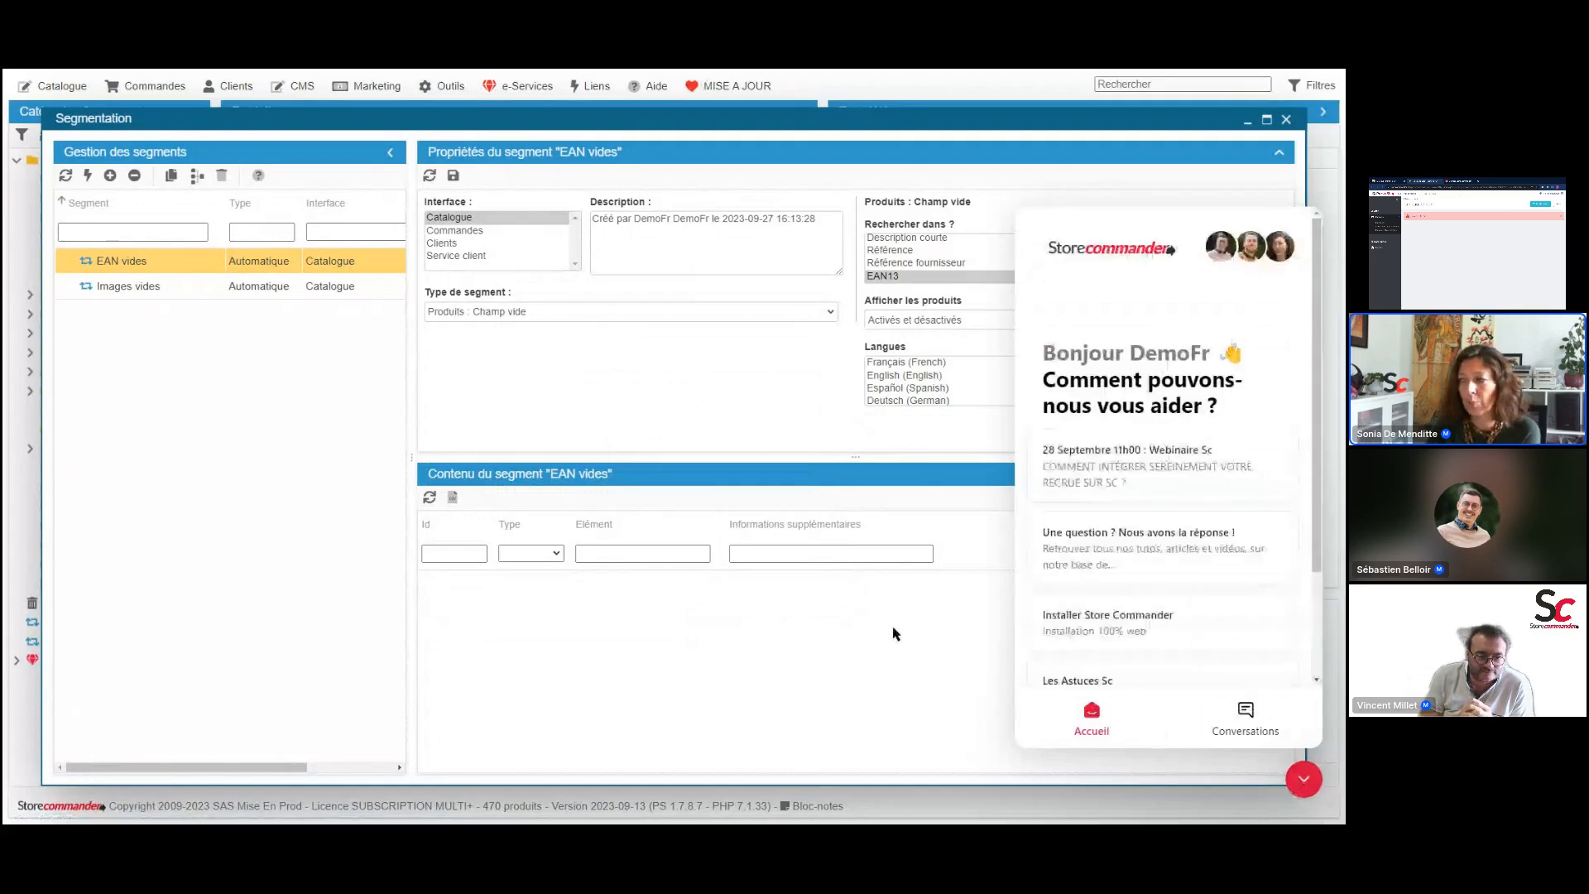
pyautogui.click(1305, 779)
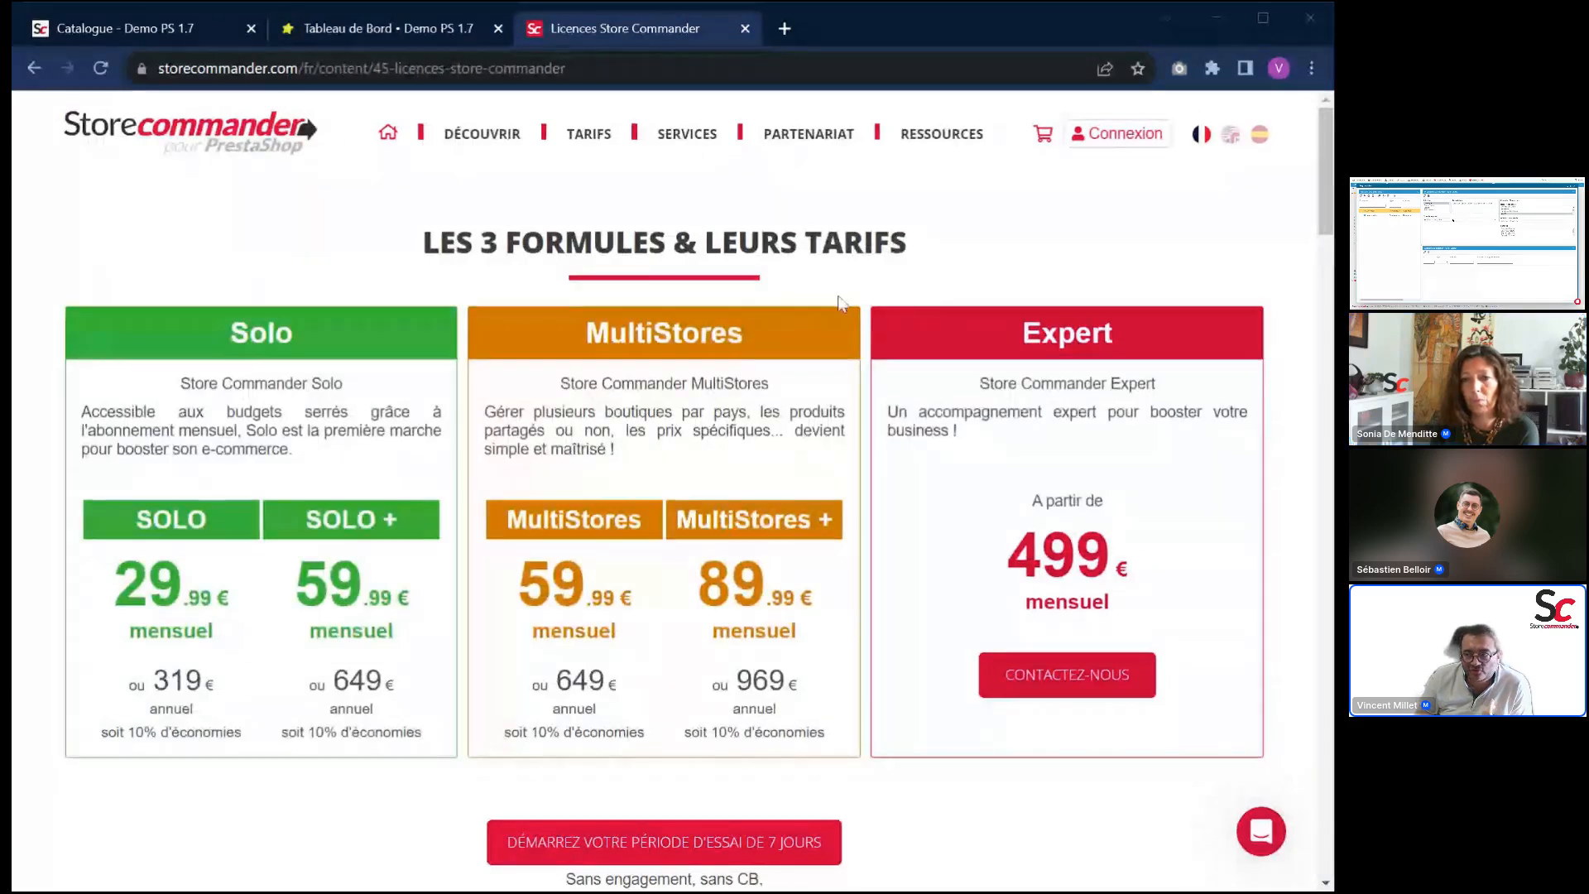
# Open the Store Commander blog from the licences page and show its Webinaires category
pyautogui.moveTo(932, 148)
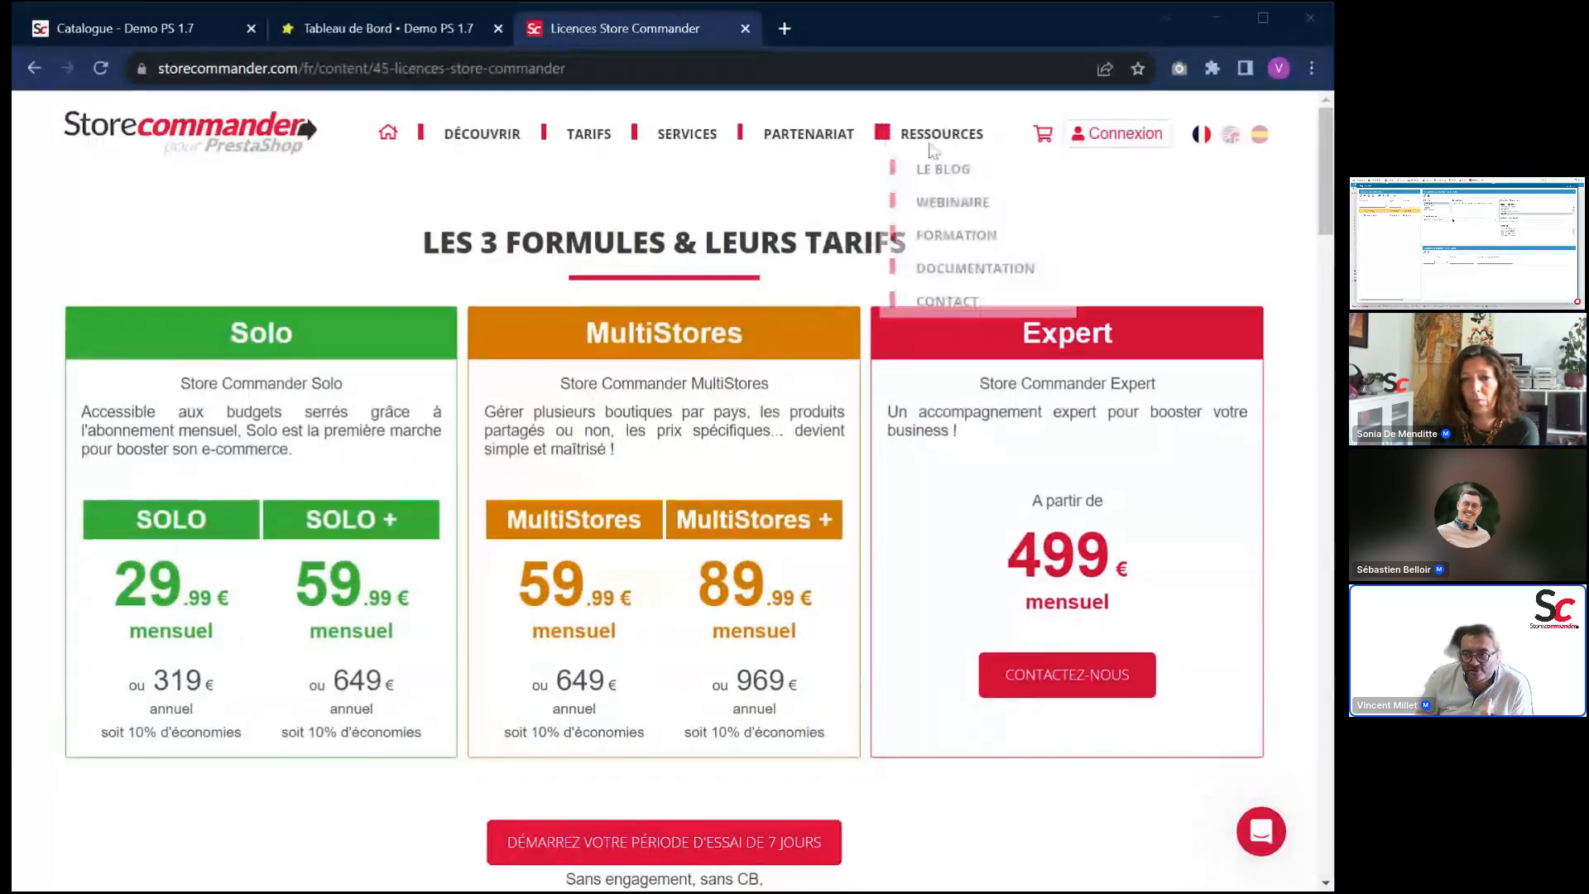
pyautogui.click(943, 166)
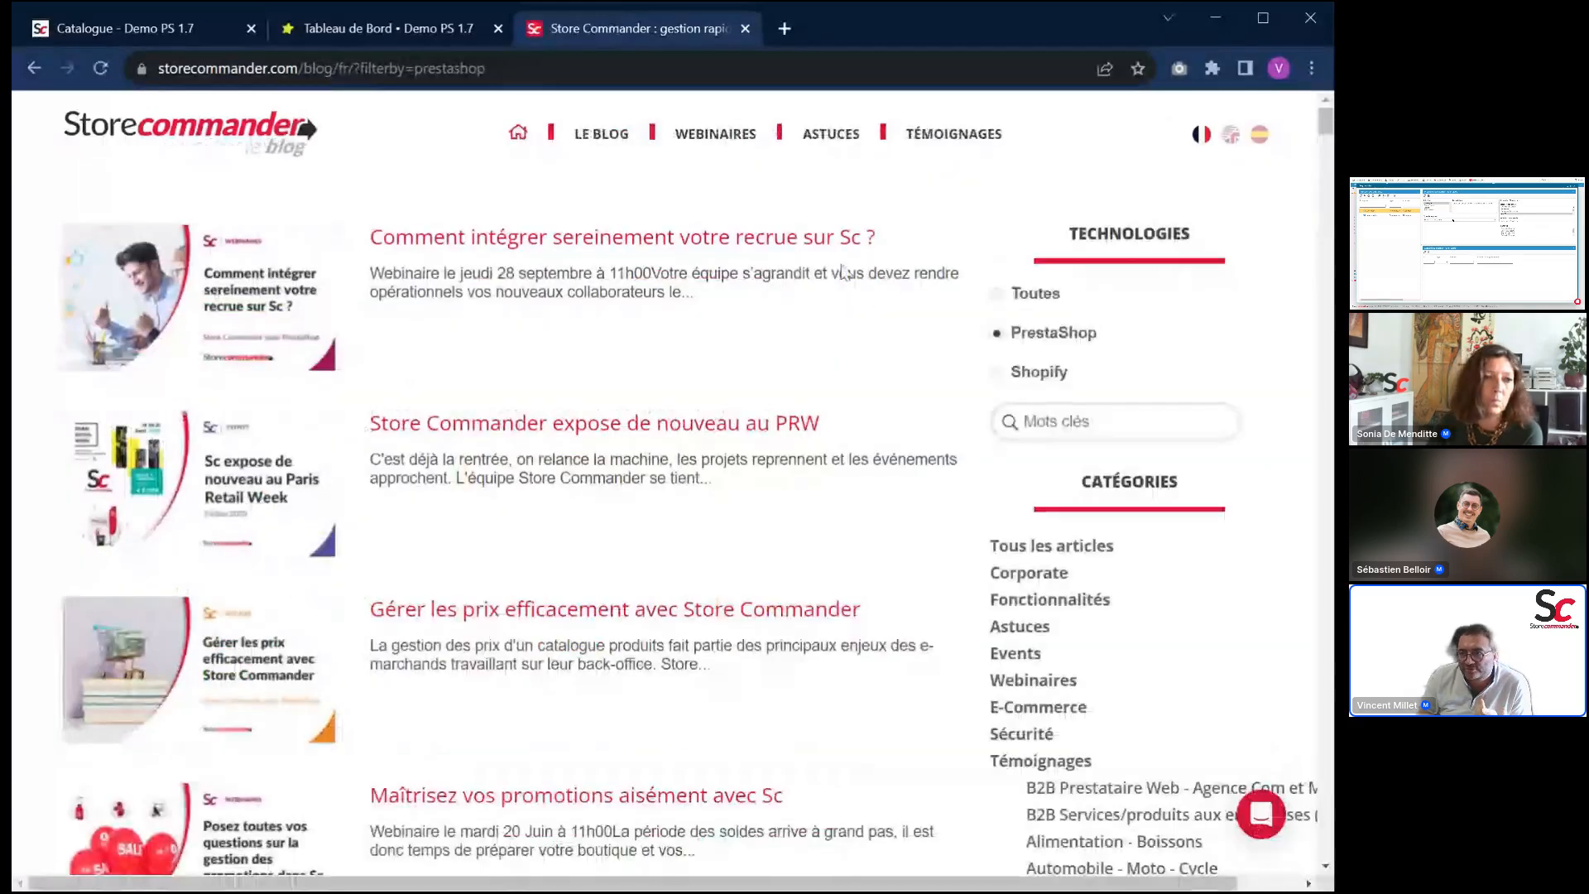
pyautogui.click(1049, 682)
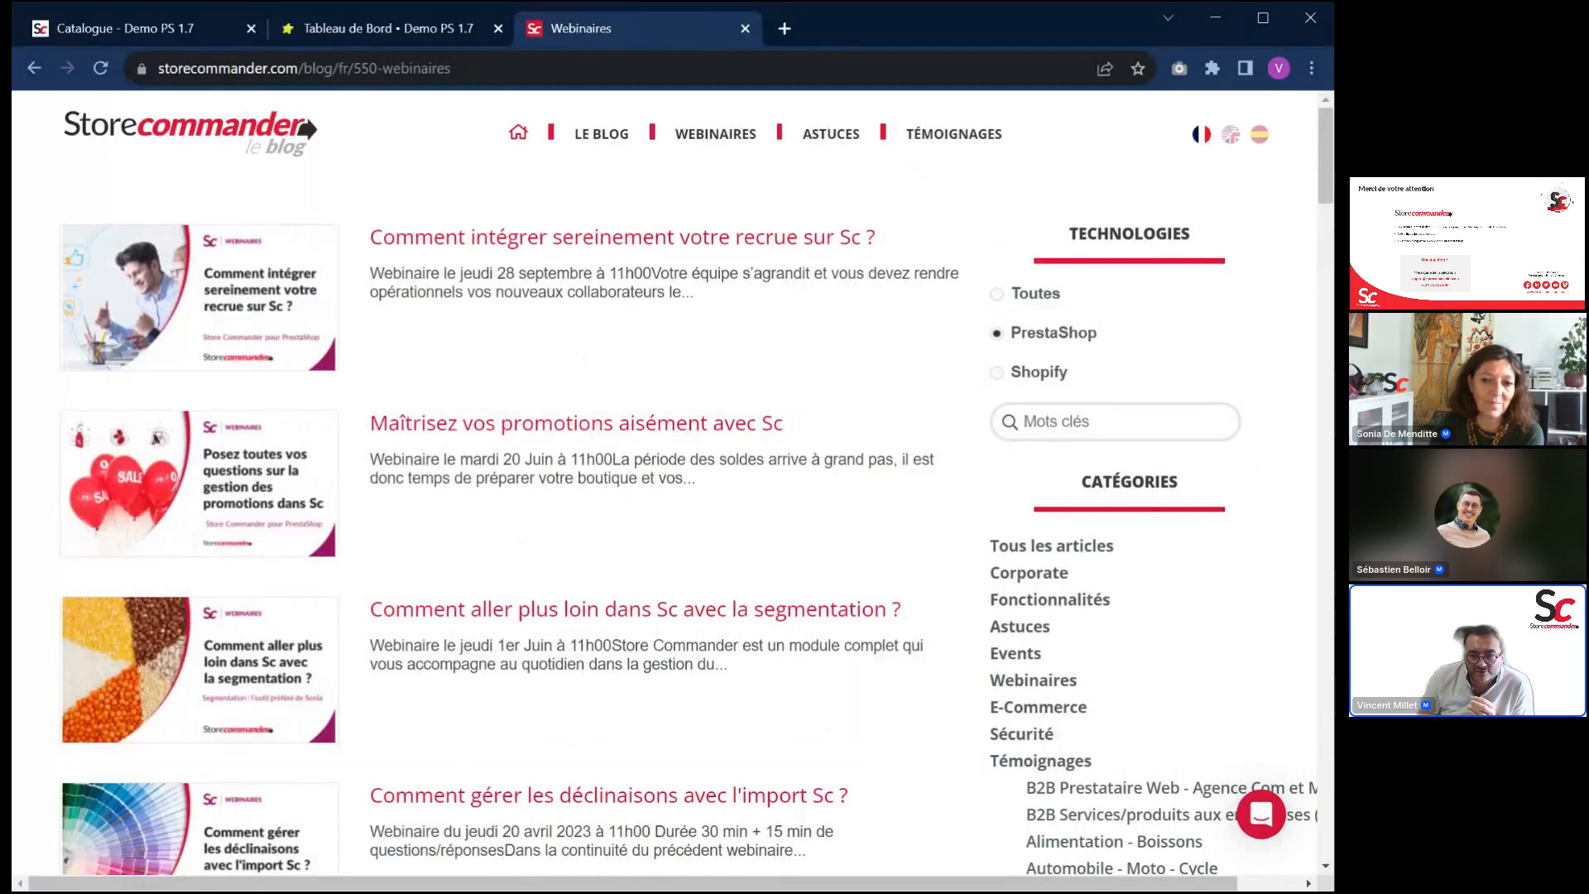
# Examine the list of past webinars in the blog's Webinaires category, from the latest to the 2022 entries and back
pyautogui.scroll(-2, 553, 715)
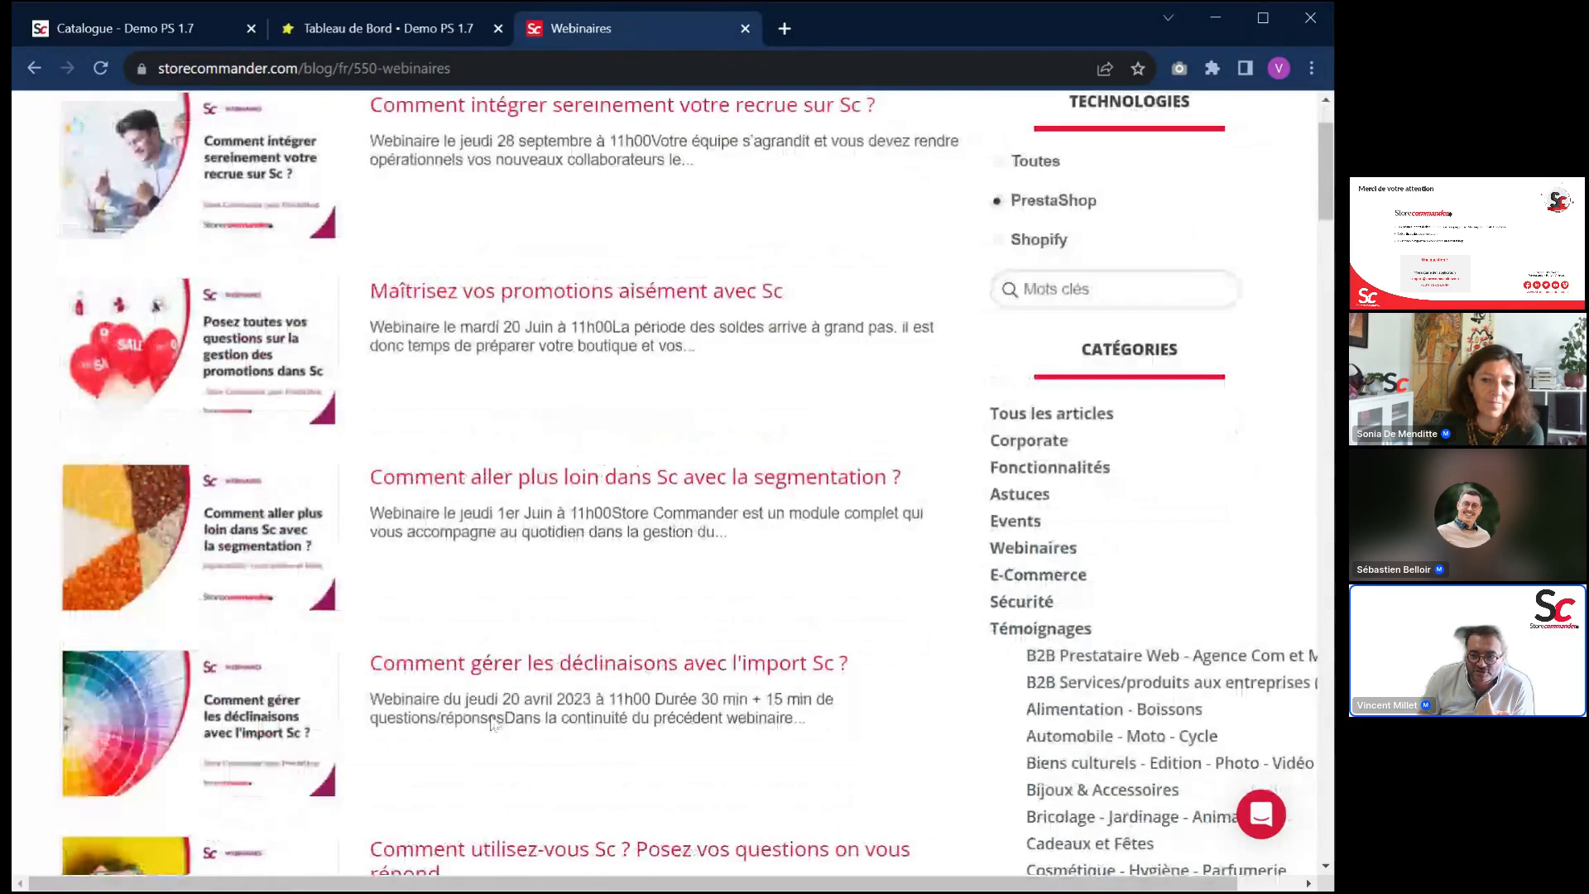
pyautogui.scroll(-1, 489, 720)
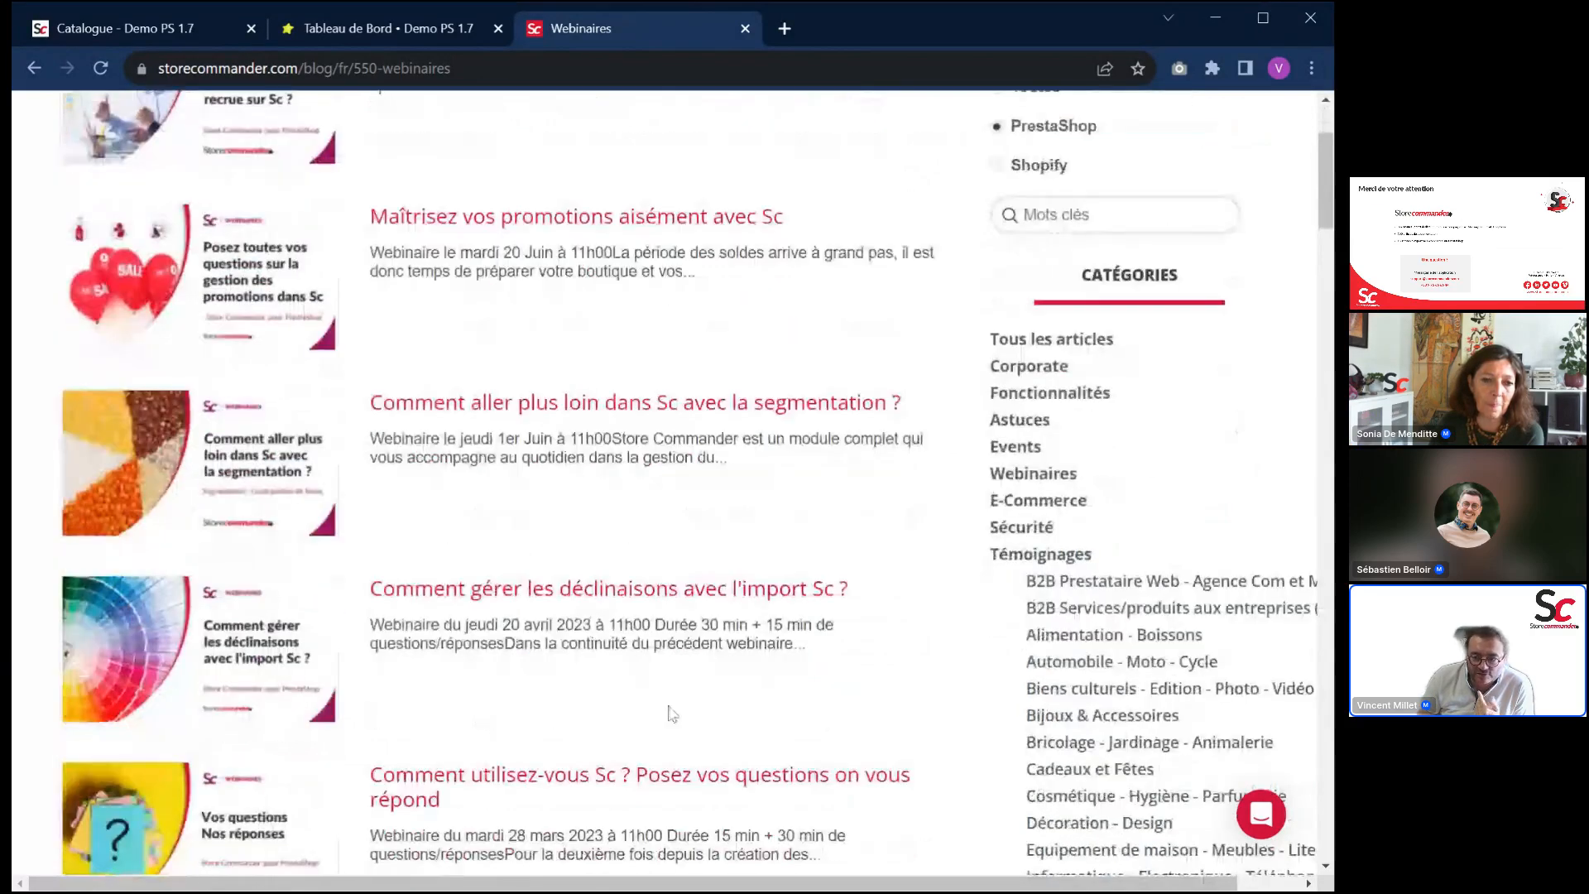
pyautogui.scroll(-3, 603, 732)
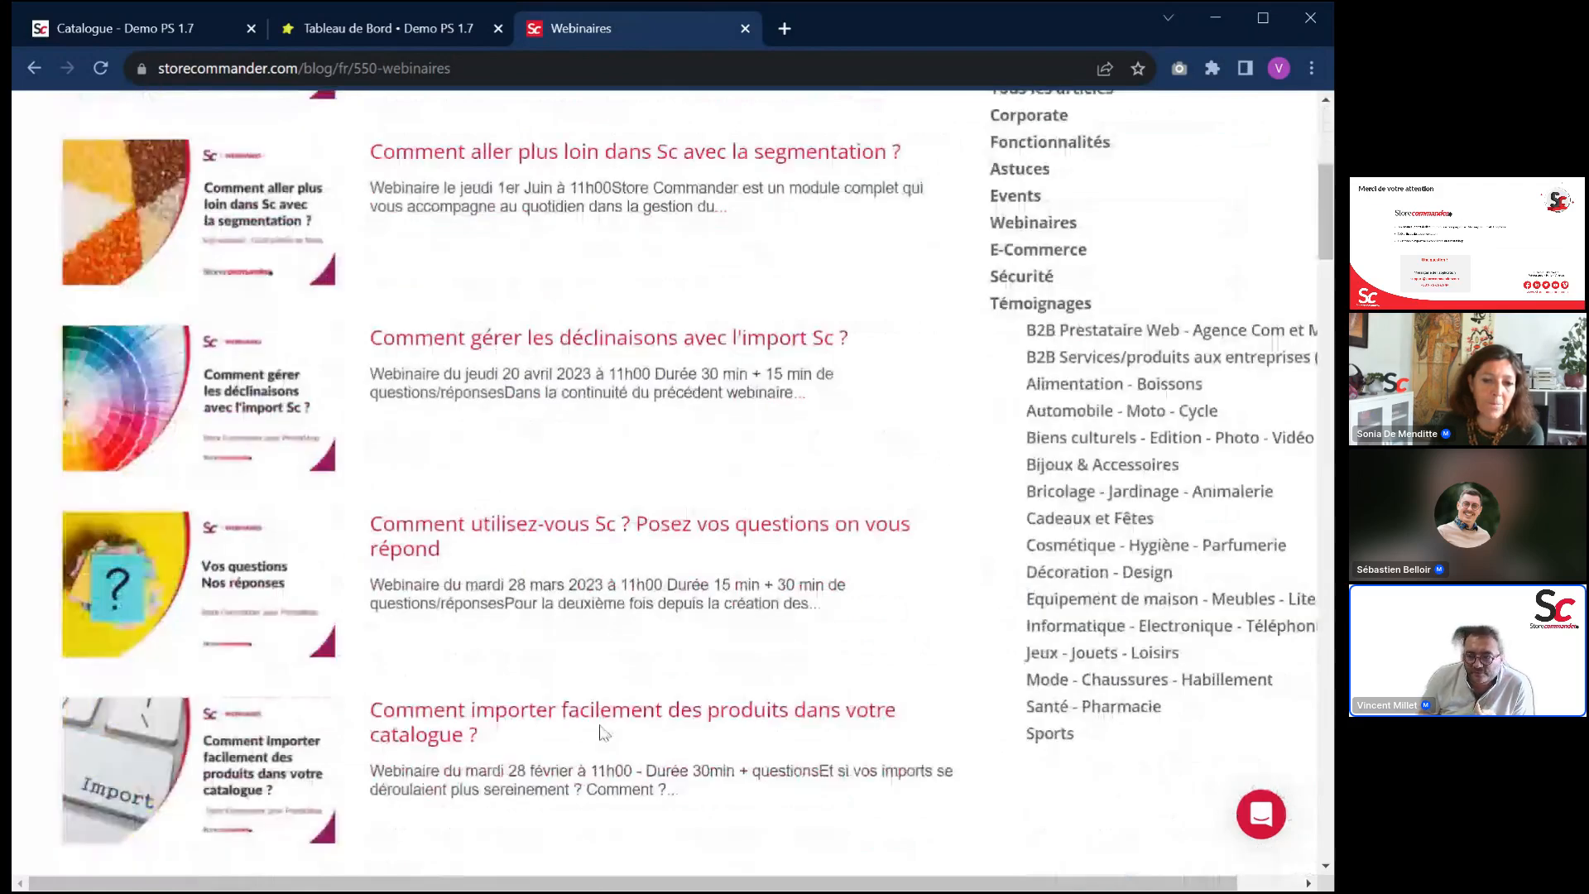
pyautogui.scroll(-1, 603, 731)
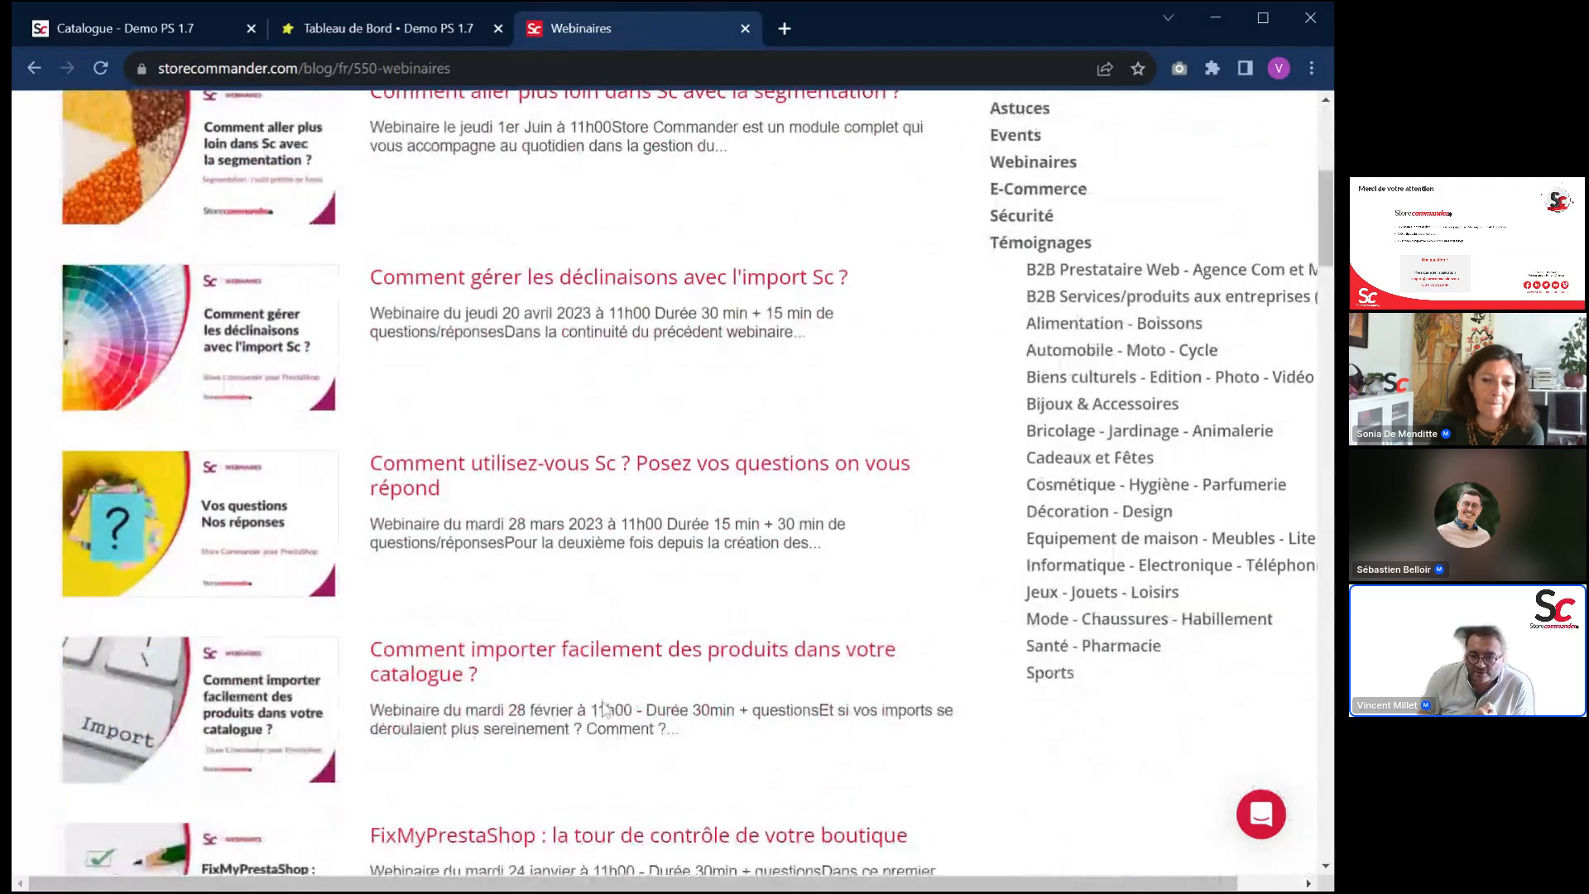
pyautogui.scroll(-1, 604, 709)
pyautogui.scroll(-2, 604, 708)
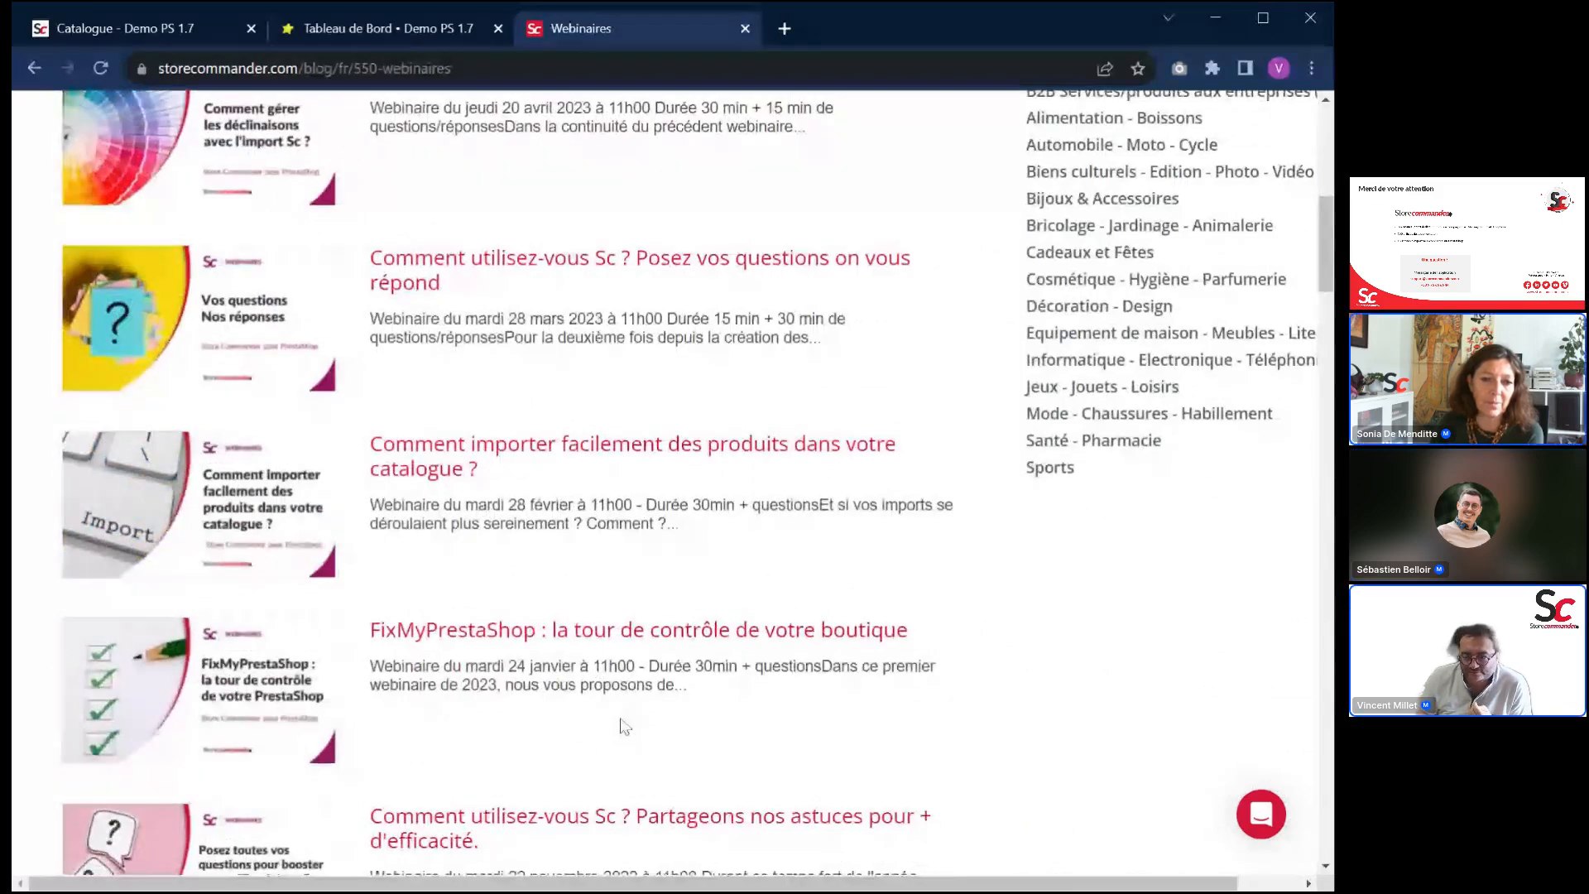
pyautogui.scroll(-2, 625, 725)
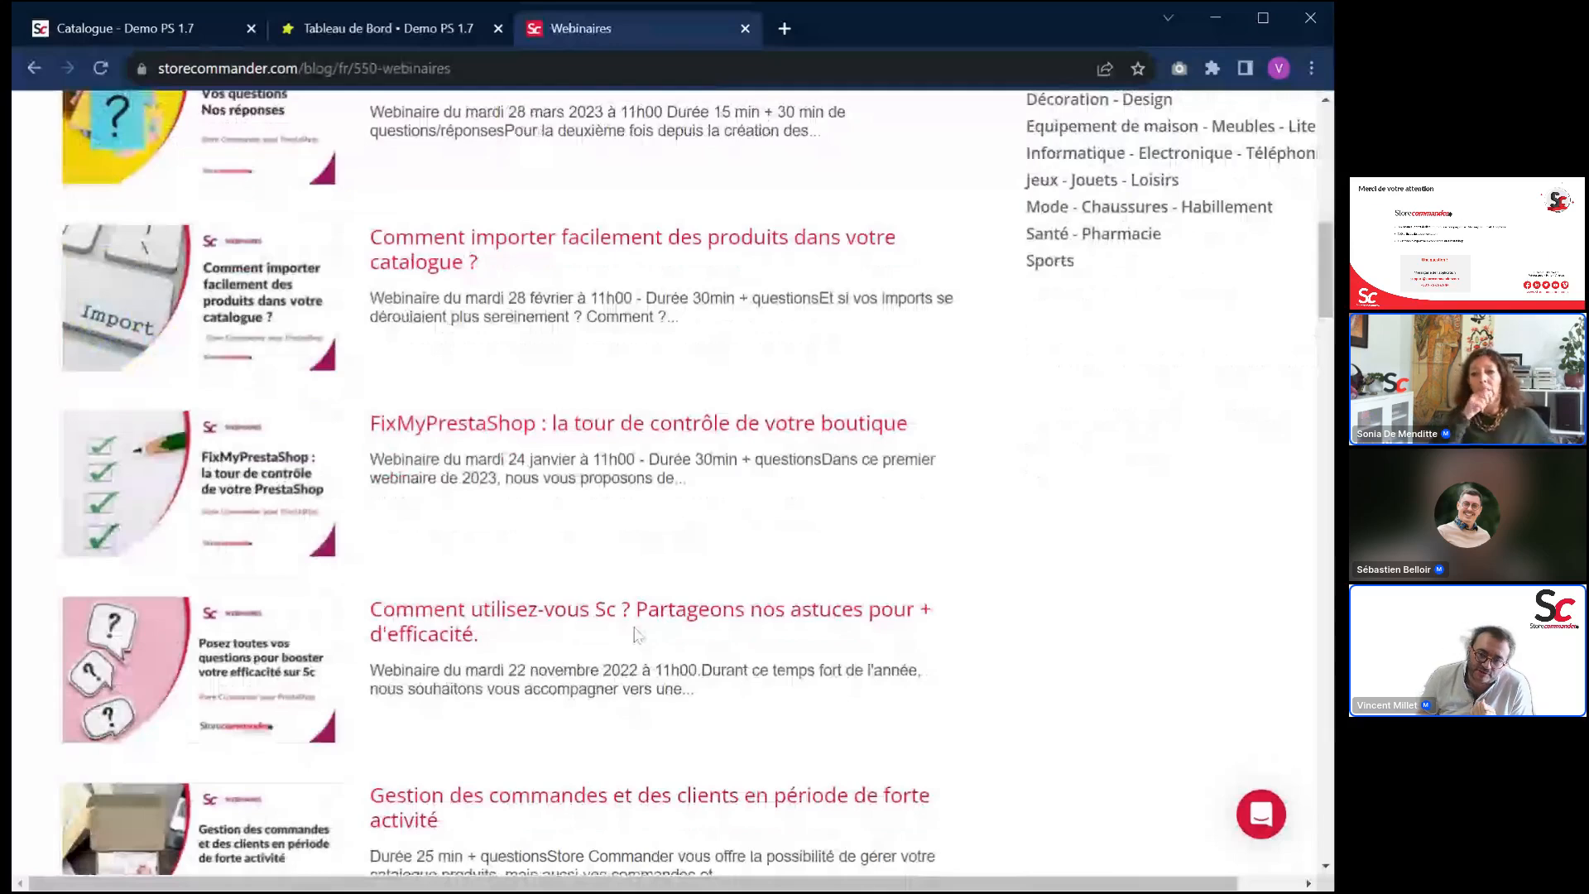
pyautogui.scroll(-2, 658, 637)
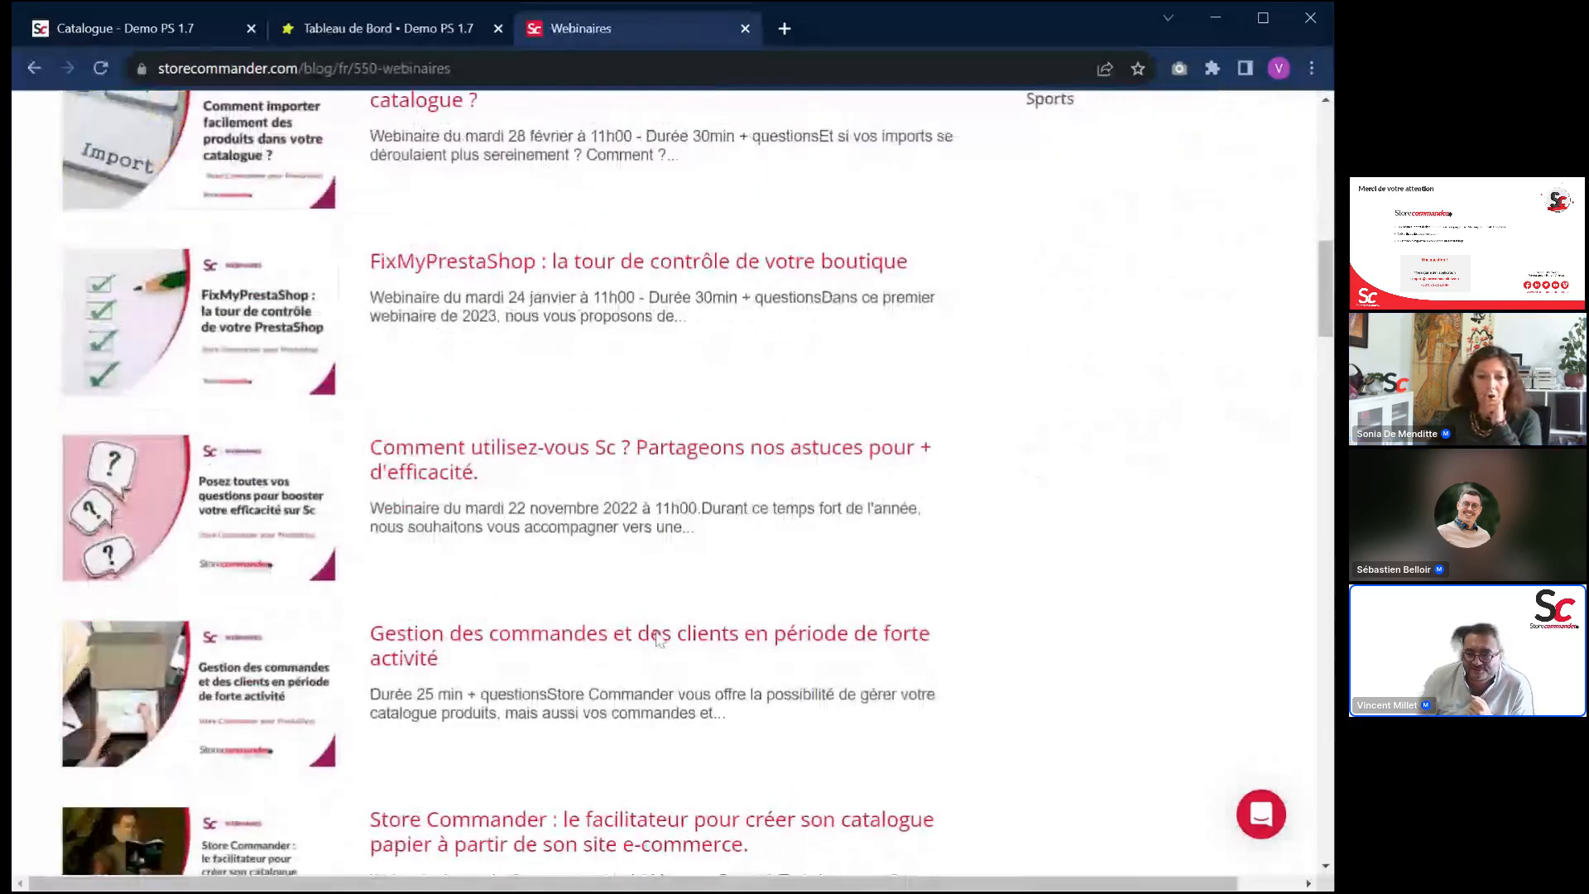
pyautogui.scroll(-5, 658, 637)
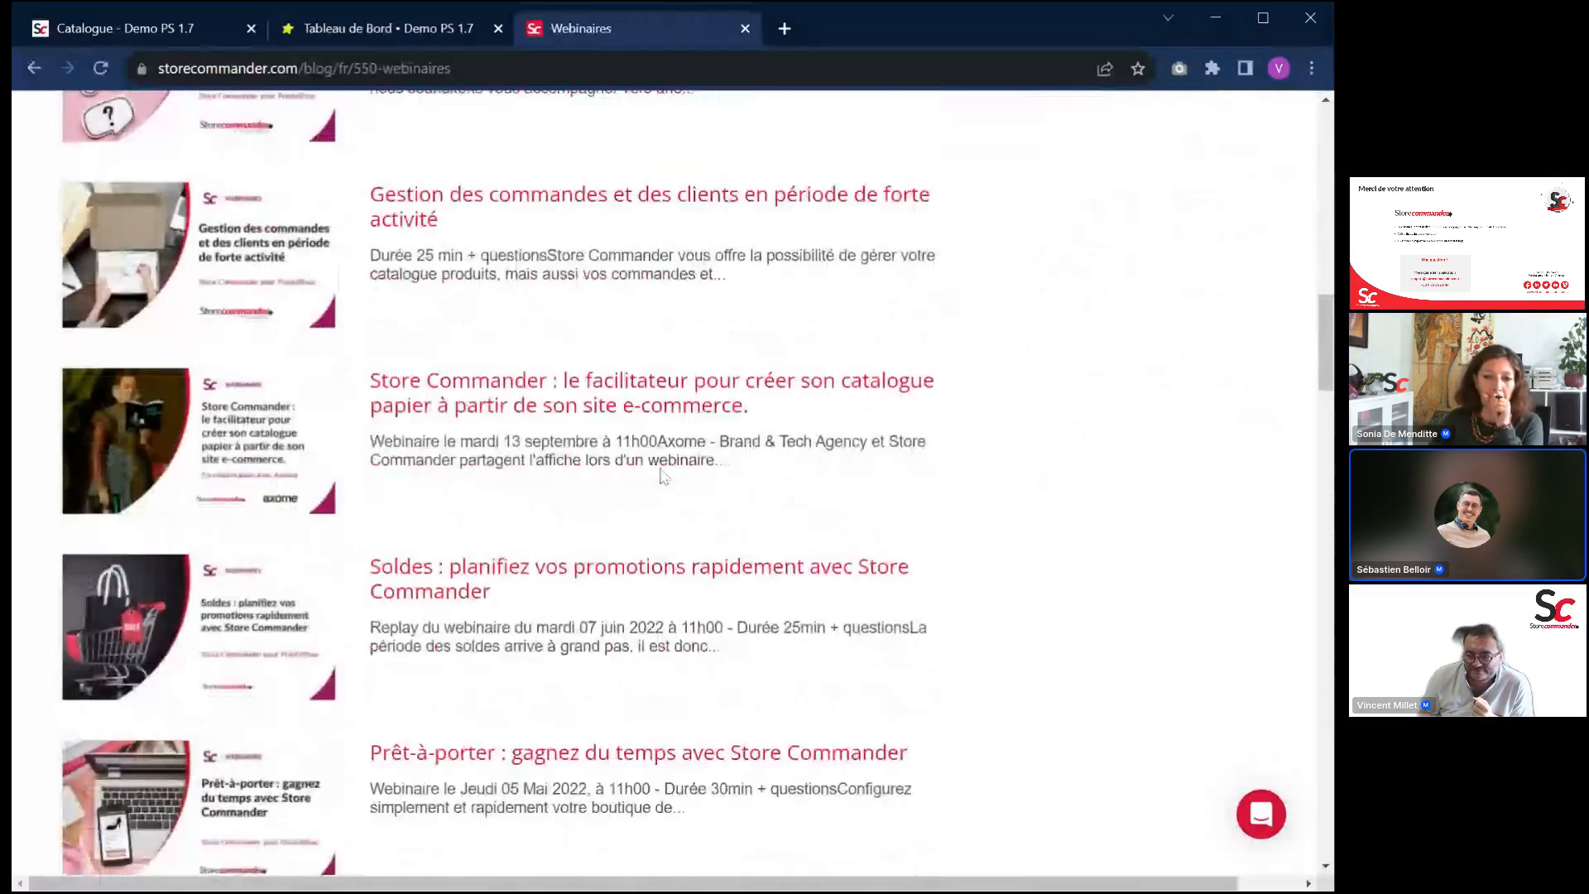
pyautogui.scroll(15, 662, 475)
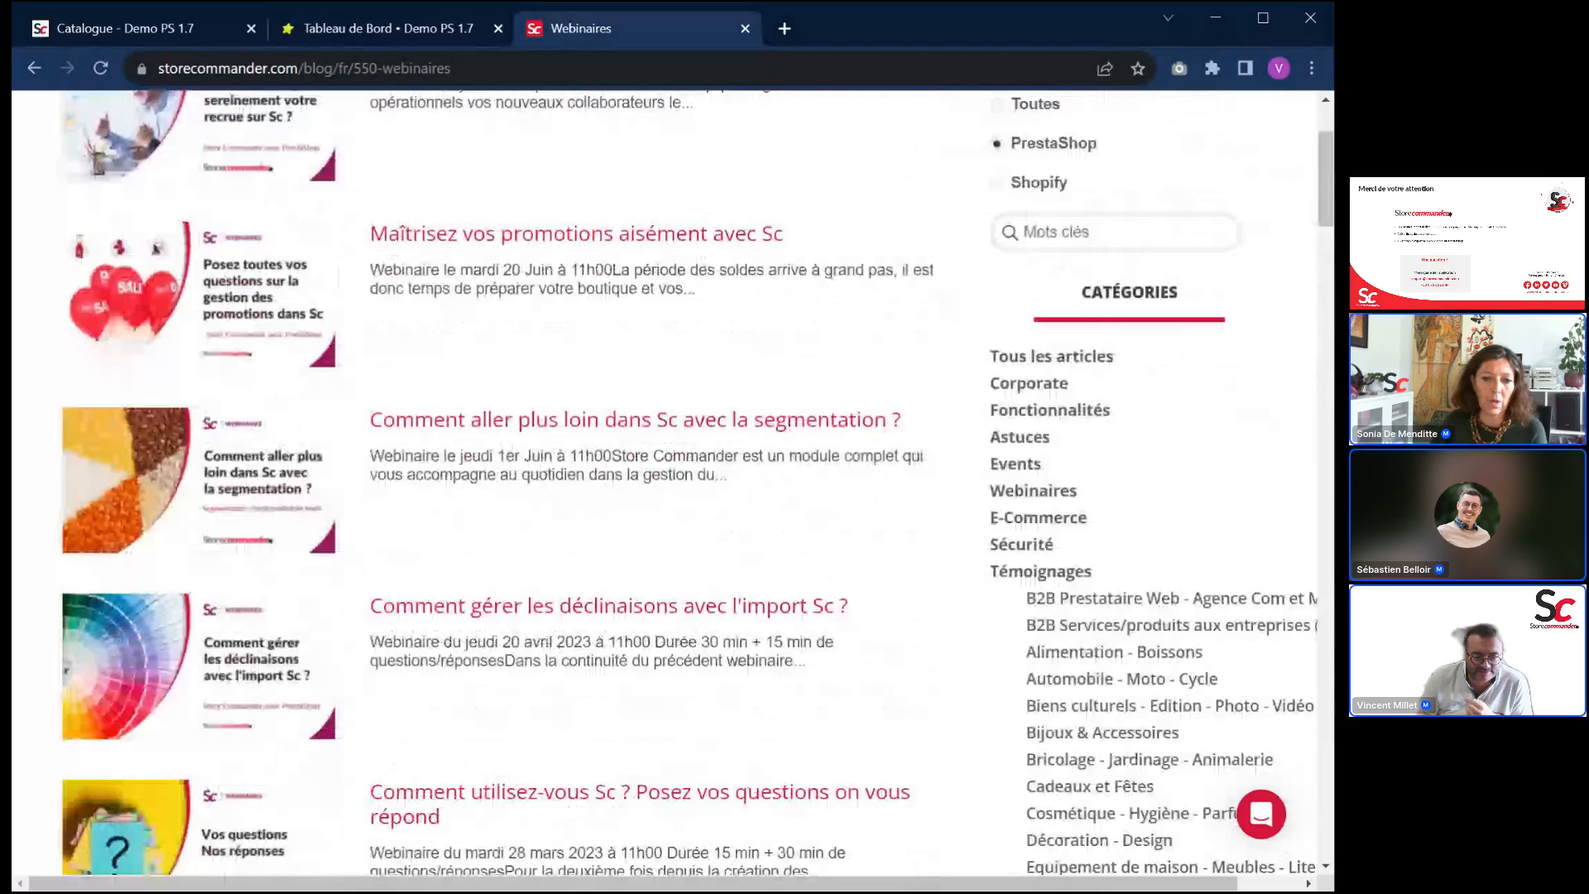
pyautogui.scroll(3, 734, 503)
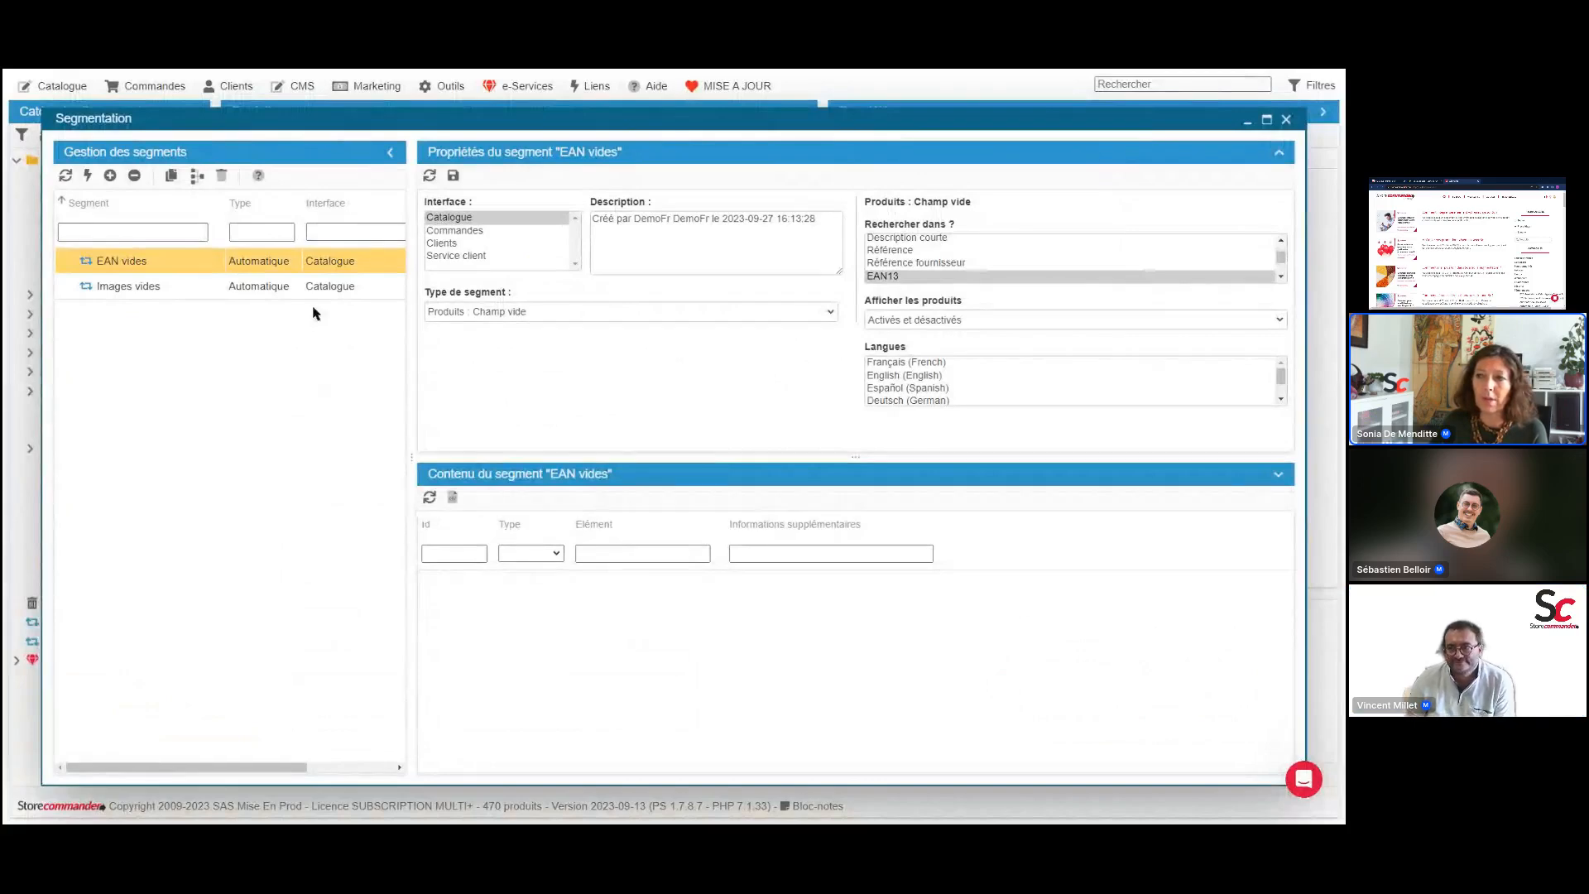
# Display the properties and content of the Images vides segment in the Segmentation window
pyautogui.click(365, 292)
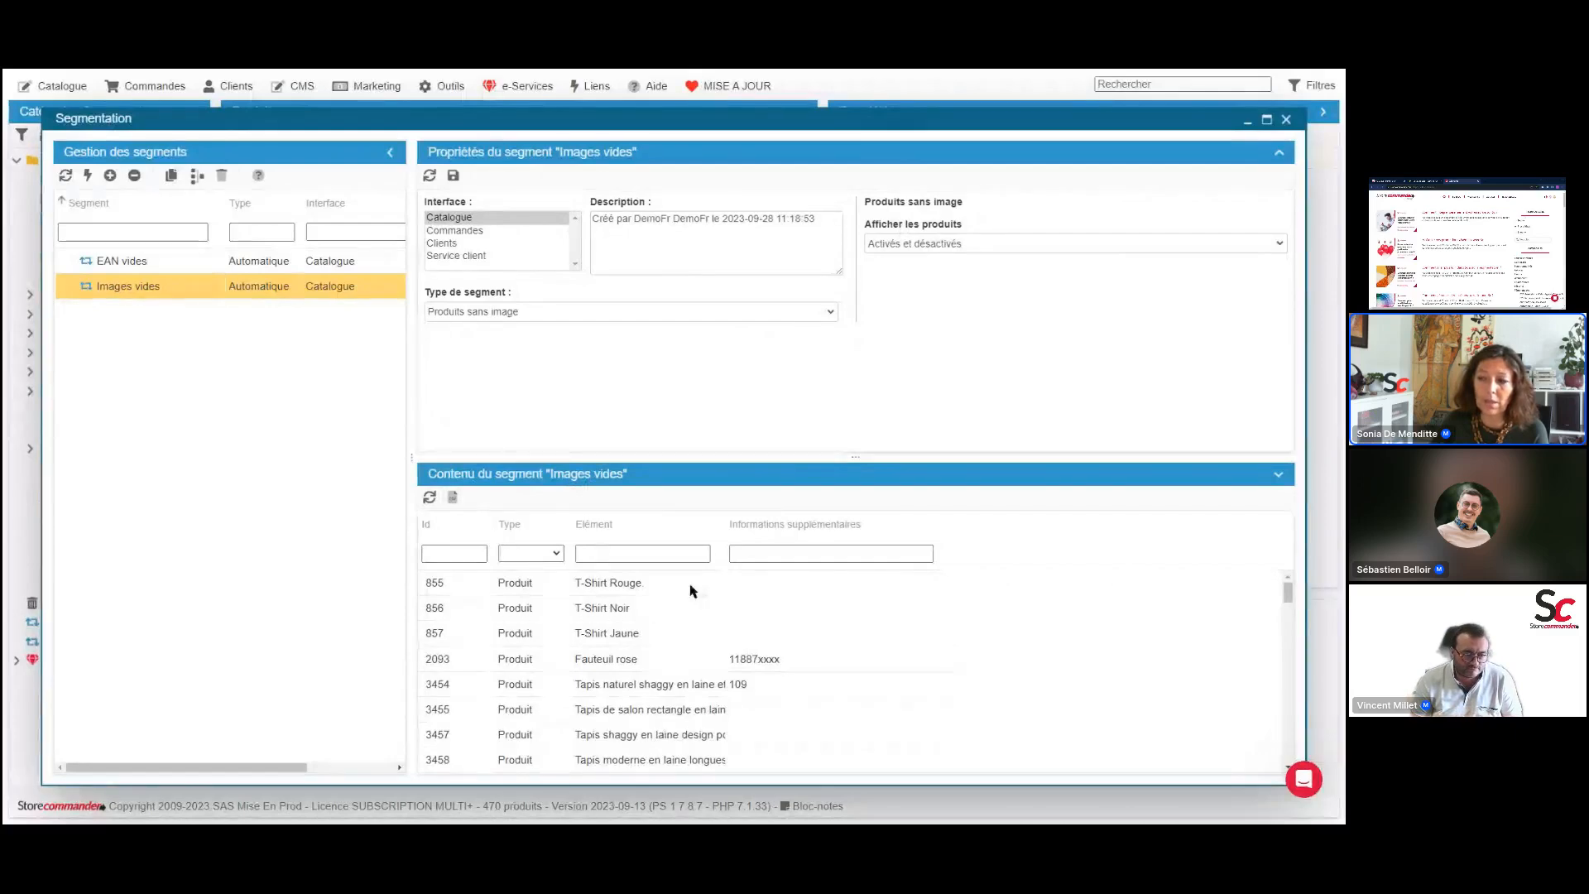
# Look through the products contained in the Images vides segment and close the Segmentation window
pyautogui.scroll(-2, 694, 592)
pyautogui.scroll(-2, 693, 592)
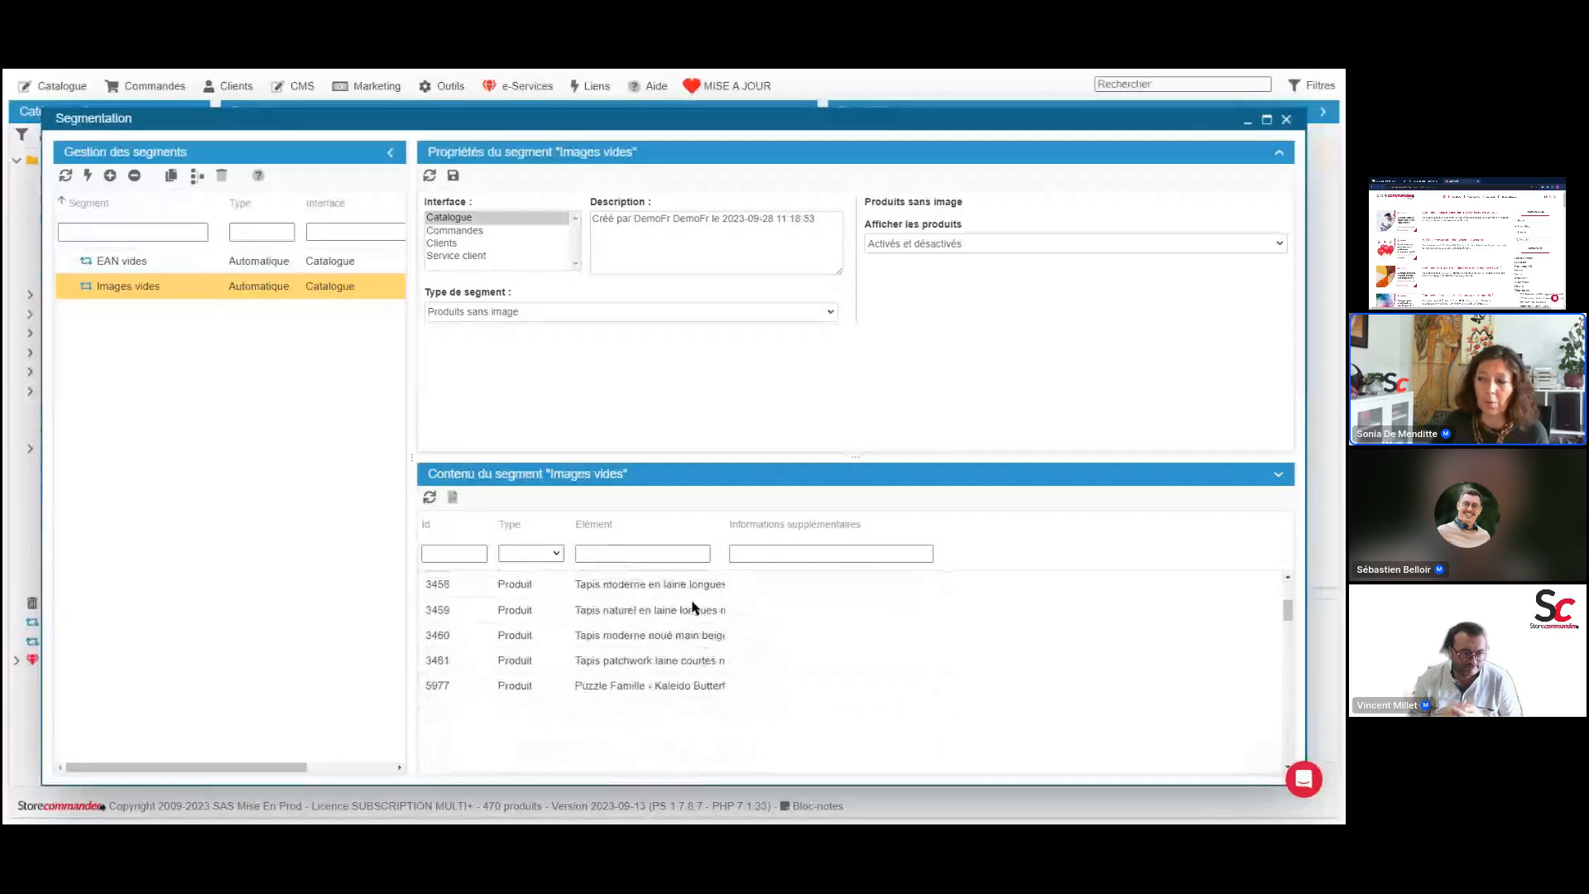
pyautogui.scroll(3, 697, 628)
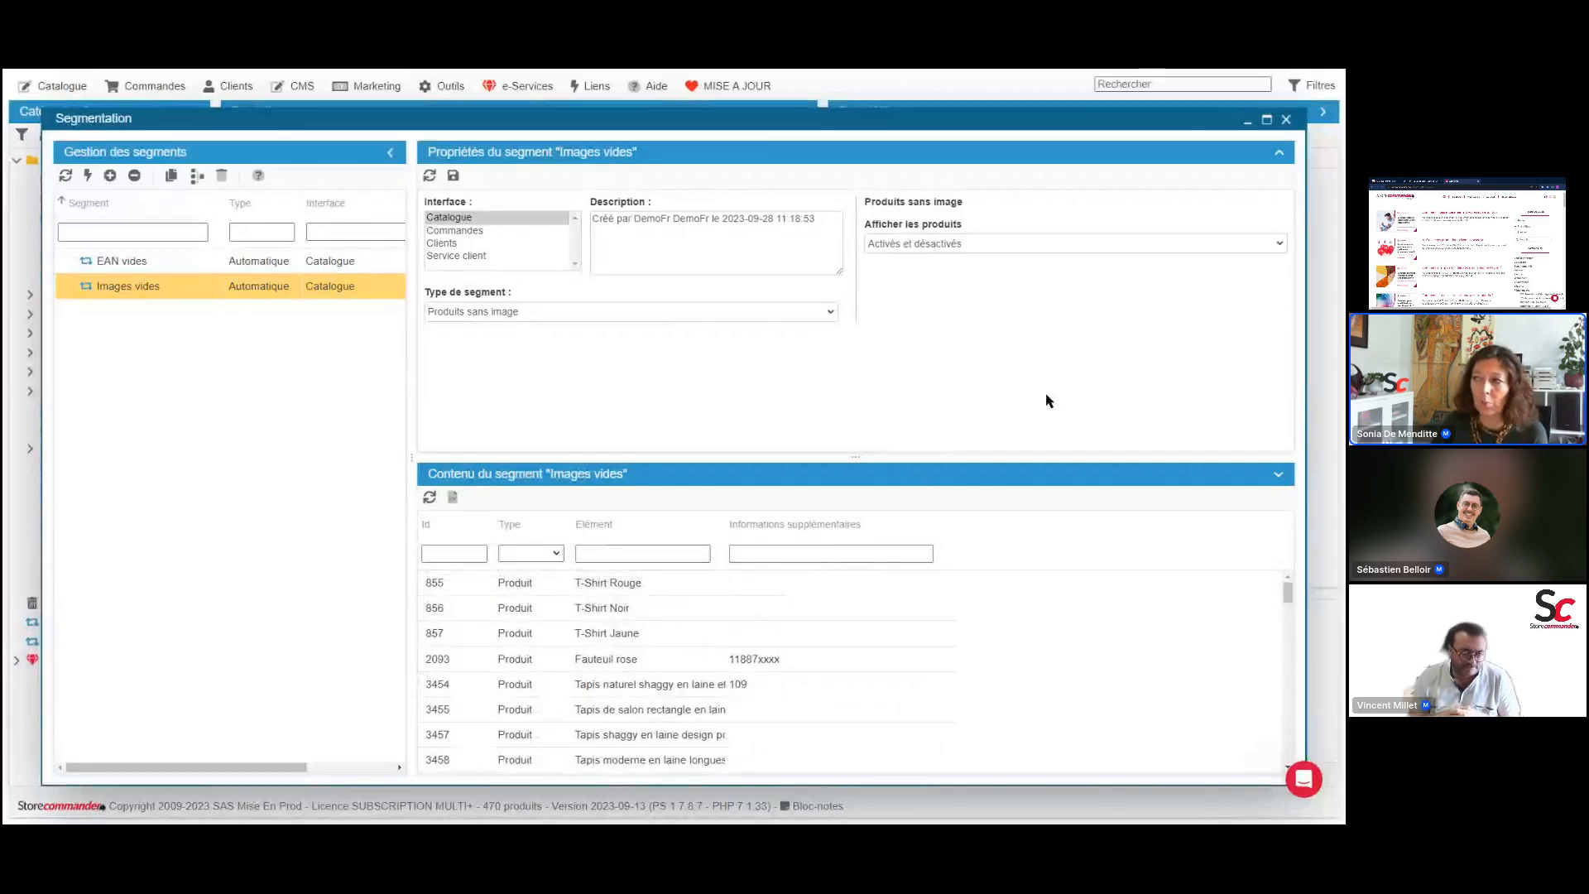
pyautogui.click(1287, 121)
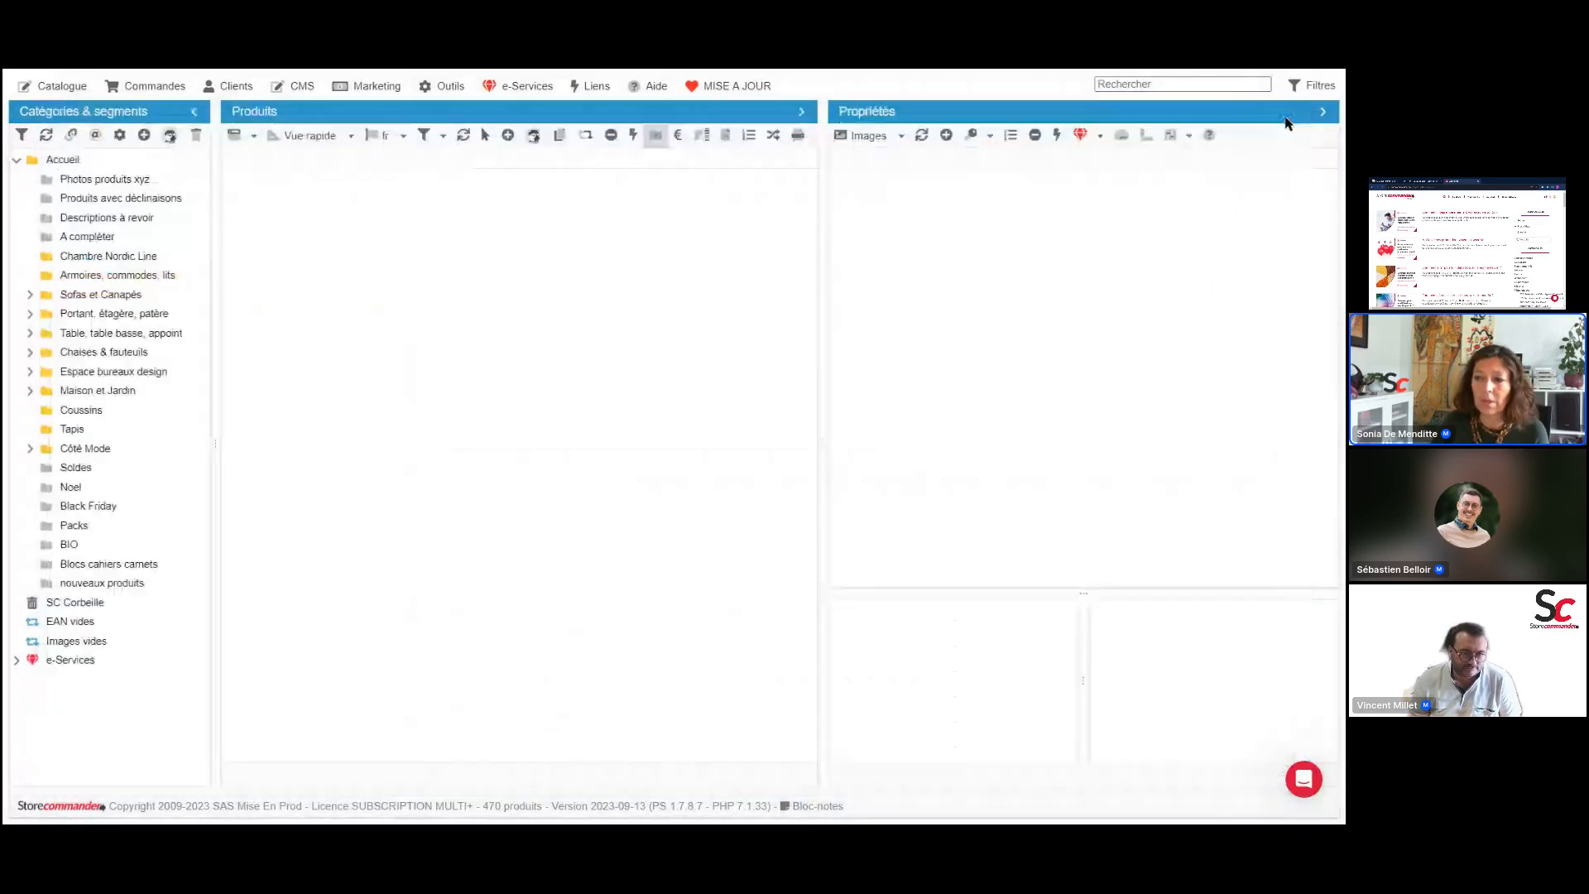
# Display the products of the EAN vides segment in the catalogue and widen the product grid
pyautogui.click(86, 622)
pyautogui.moveTo(819, 383); pyautogui.dragTo(968, 383)
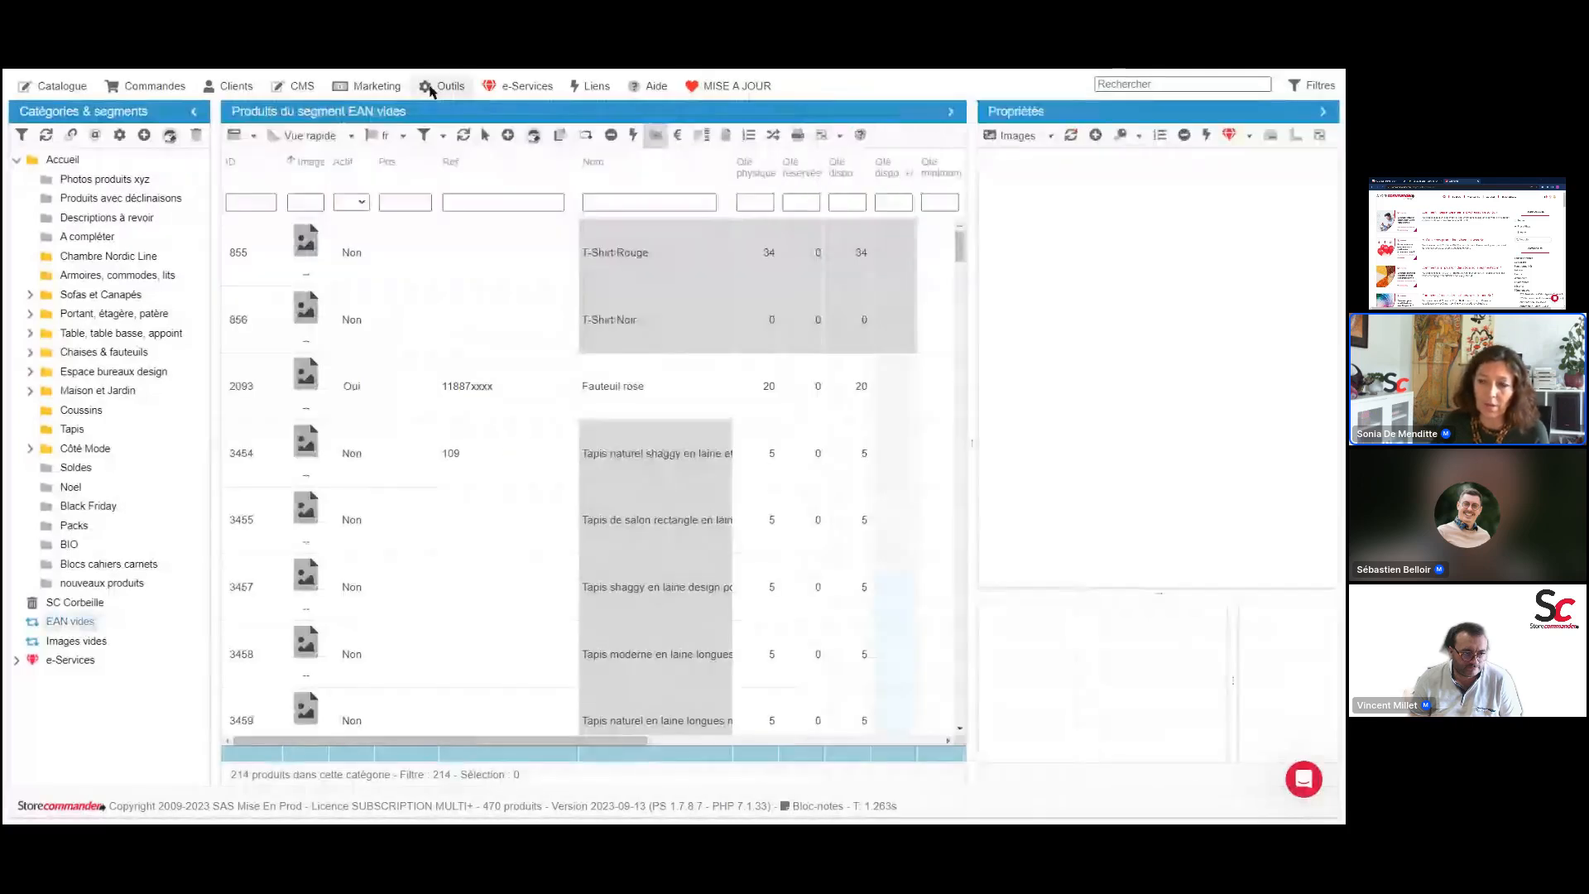
pyautogui.click(432, 88)
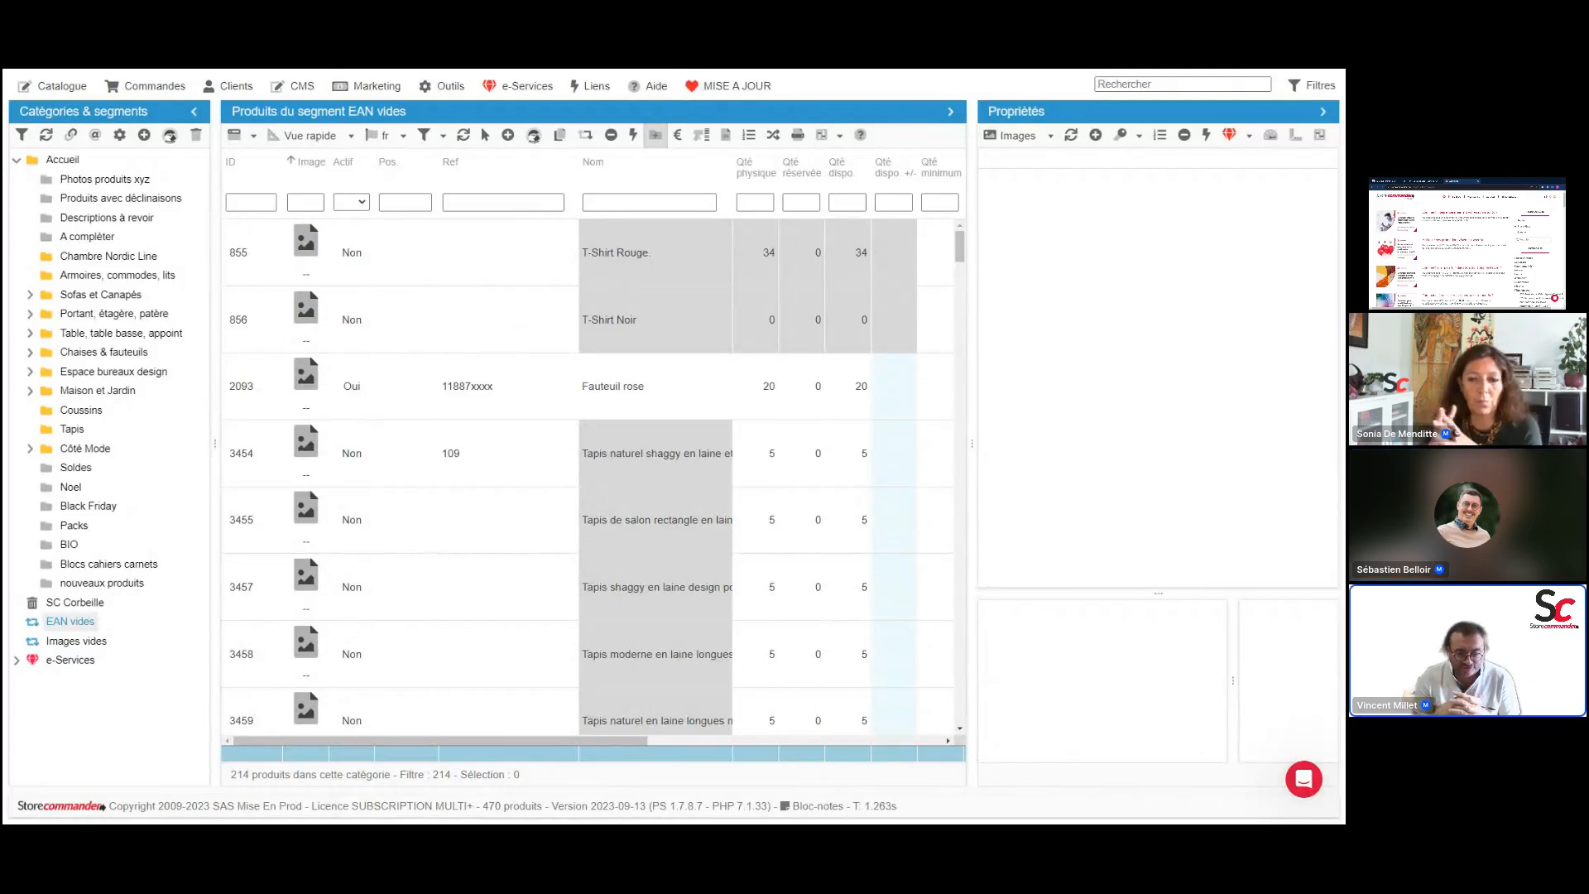
# Switch to the presentation's closing slide, "Merci de votre attention"
pyautogui.press('Right')
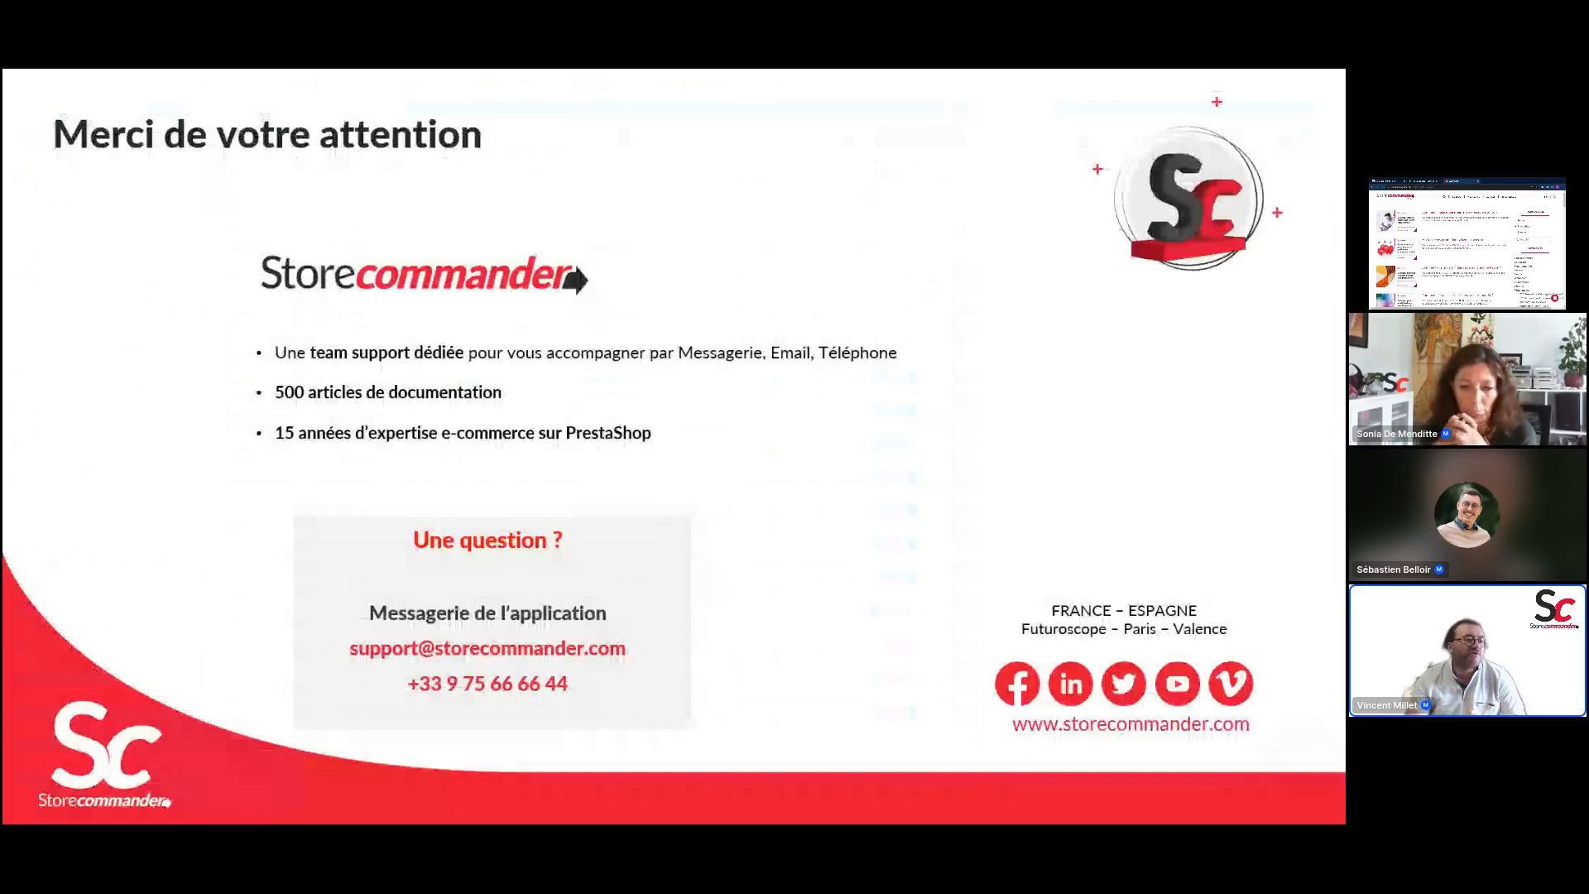